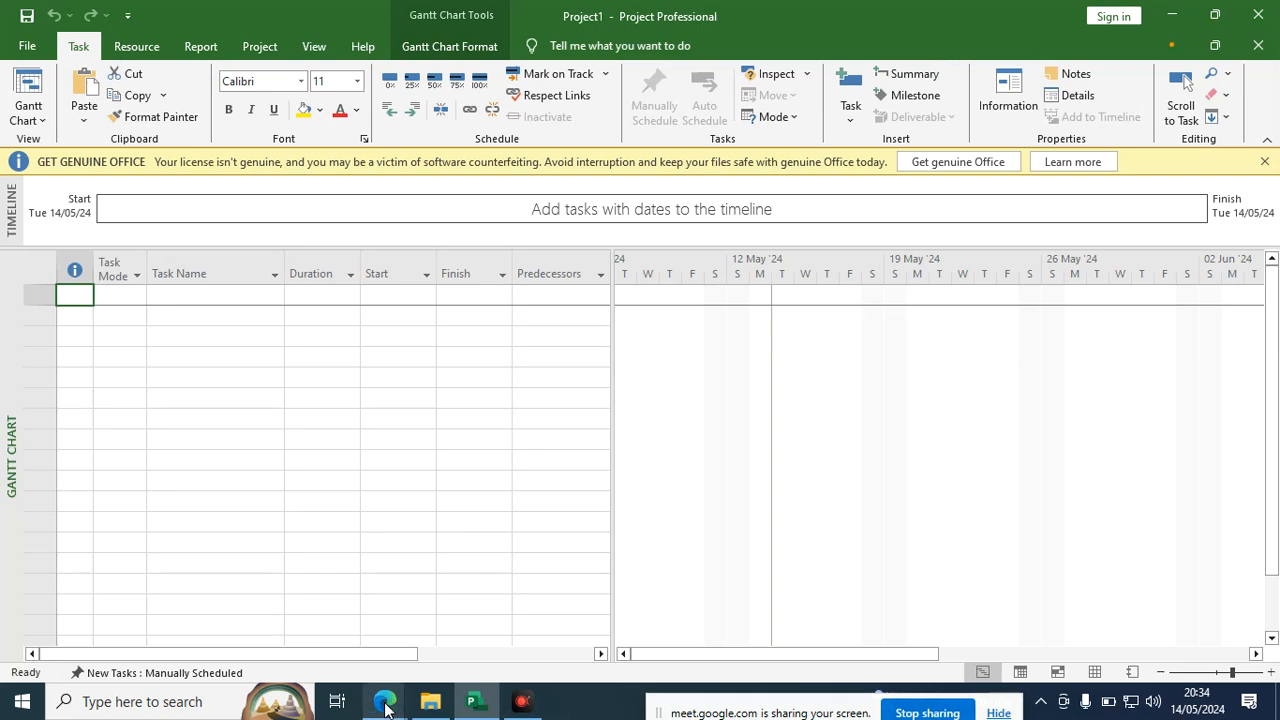
Open Exercise-01-major-tasks.txt from the Practice Files and Assignments folder.
{"action": "mouse_move", "coordinate": [474, 705]}
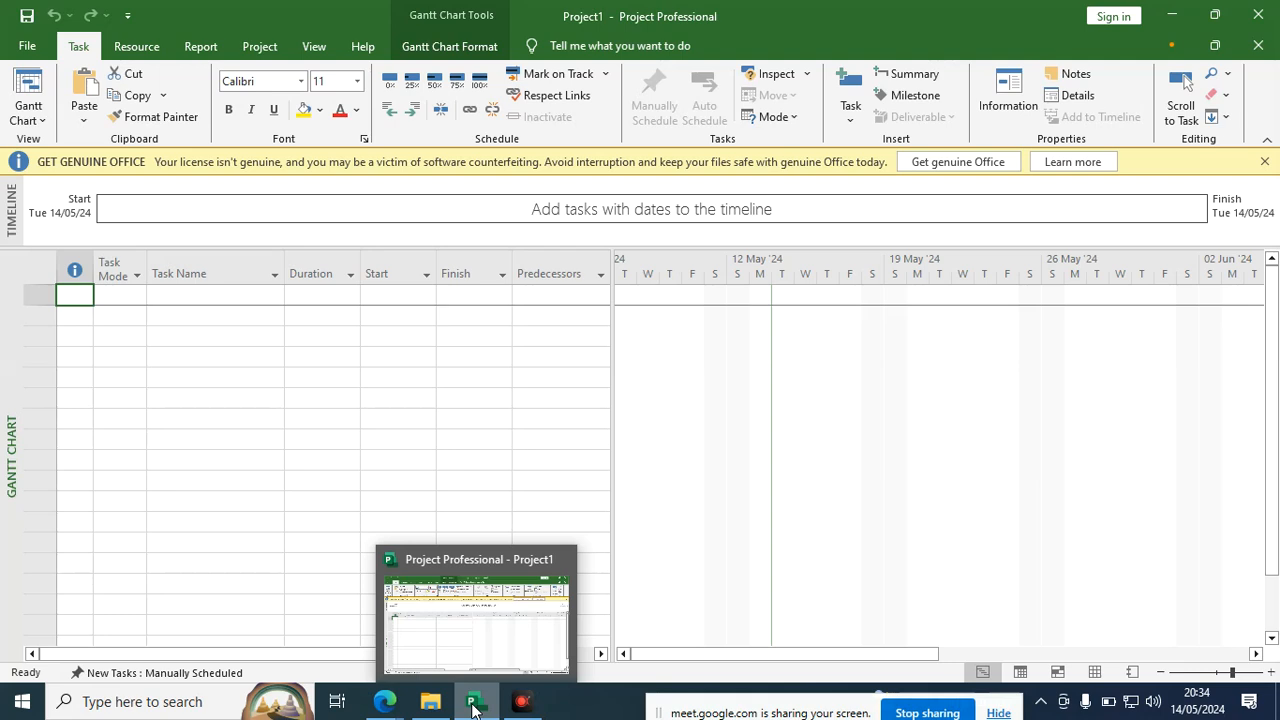
{"action": "left_click", "coordinate": [195, 360]}
{"action": "left_click", "coordinate": [195, 294]}
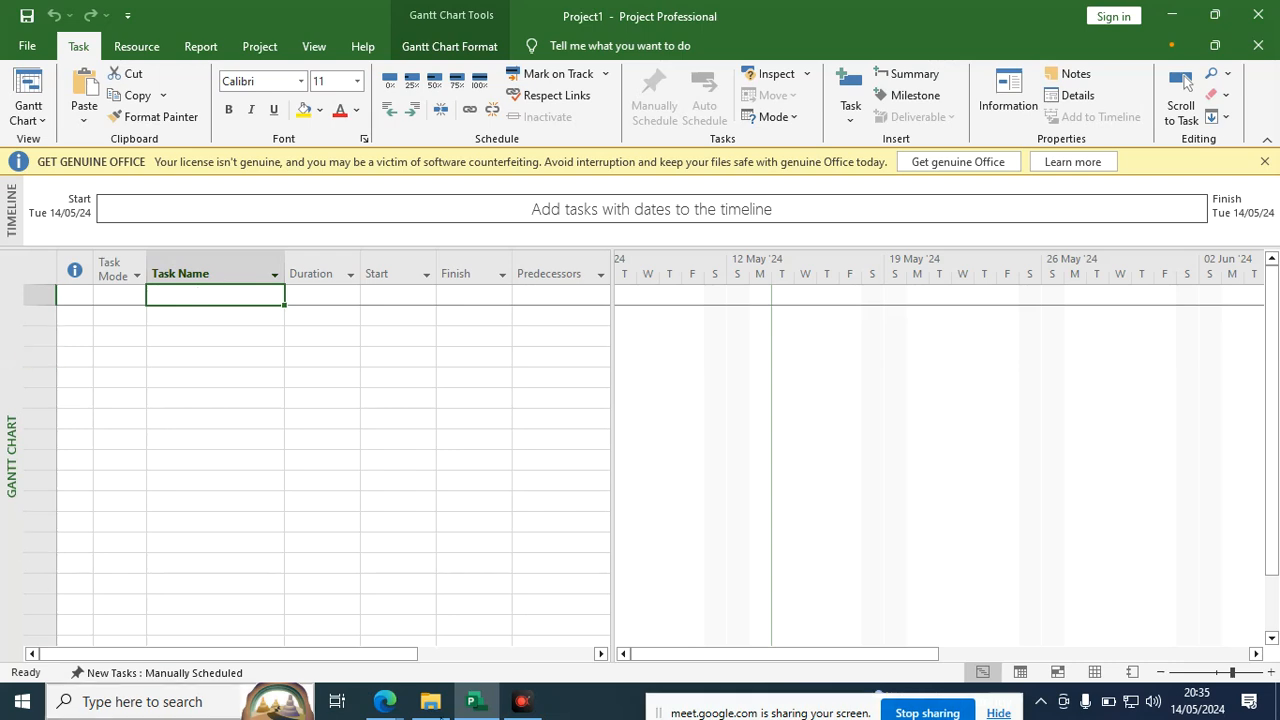
{"action": "mouse_move", "coordinate": [430, 701]}
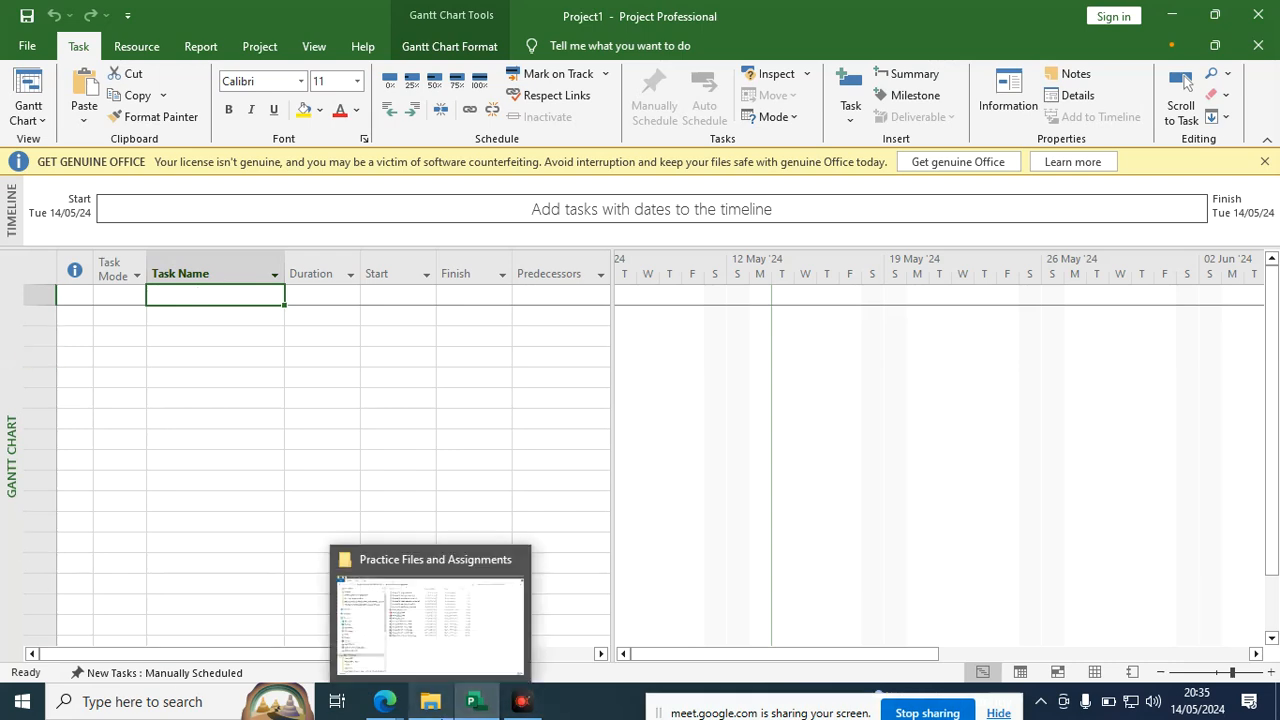
{"action": "left_click", "coordinate": [434, 614]}
{"action": "double_click", "coordinate": [465, 122]}
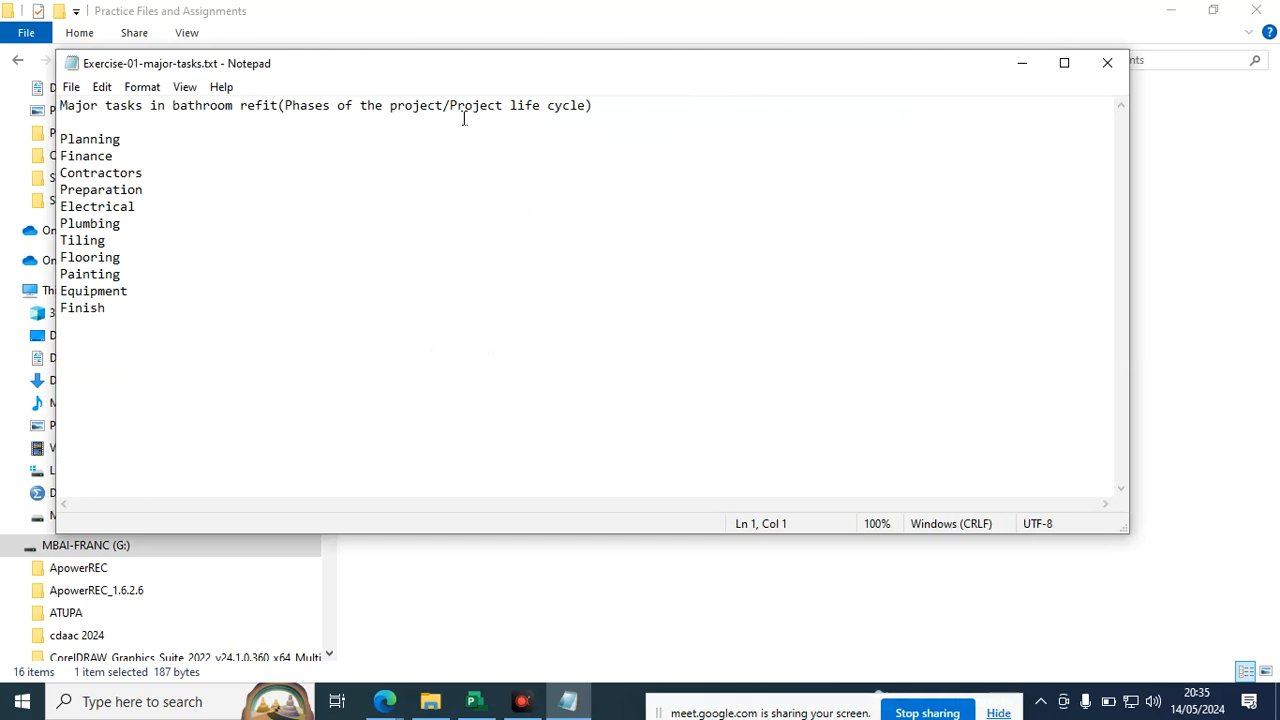
Copy "bathroom refit" from the heading of the text file and paste it as the first task name in Project.
{"action": "mouse_move", "coordinate": [278, 105]}
{"action": "left_mouse_down"}
{"action": "mouse_move", "coordinate": [176, 105]}
{"action": "mouse_move", "coordinate": [274, 129]}
{"action": "mouse_move", "coordinate": [277, 98]}
{"action": "left_mouse_up"}
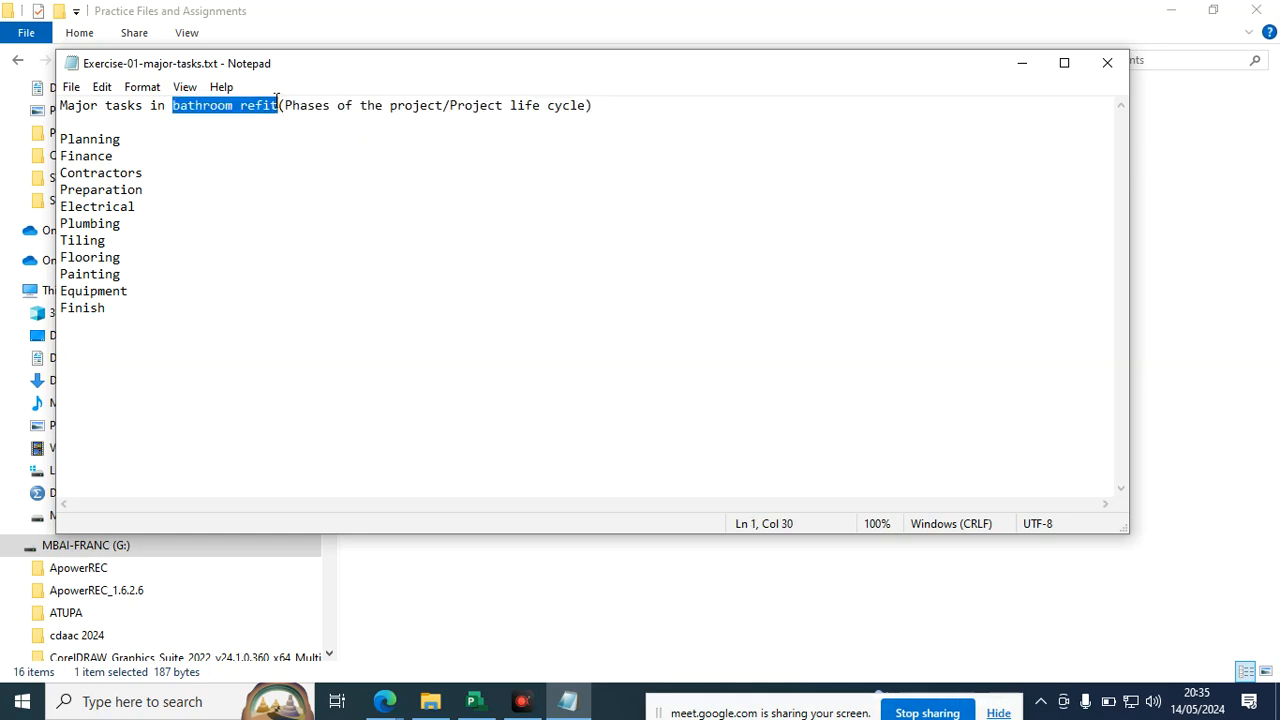
{"action": "right_click", "coordinate": [257, 106]}
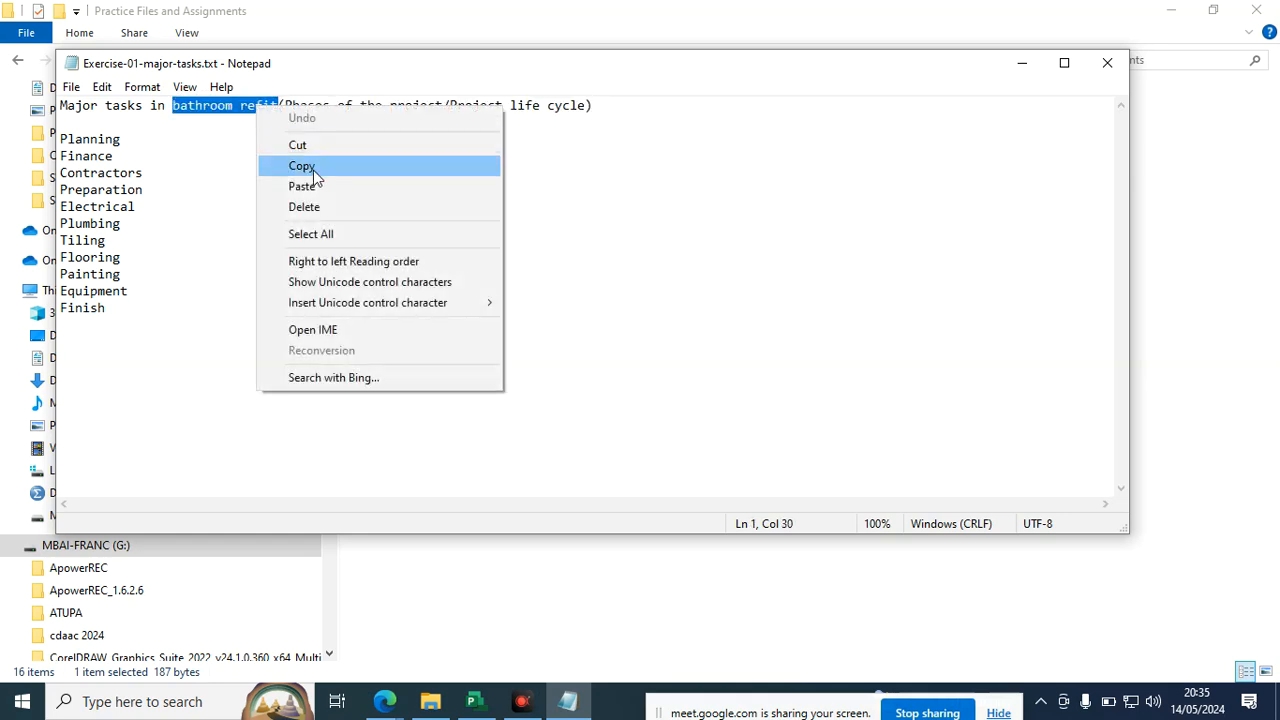
{"action": "left_click", "coordinate": [315, 167]}
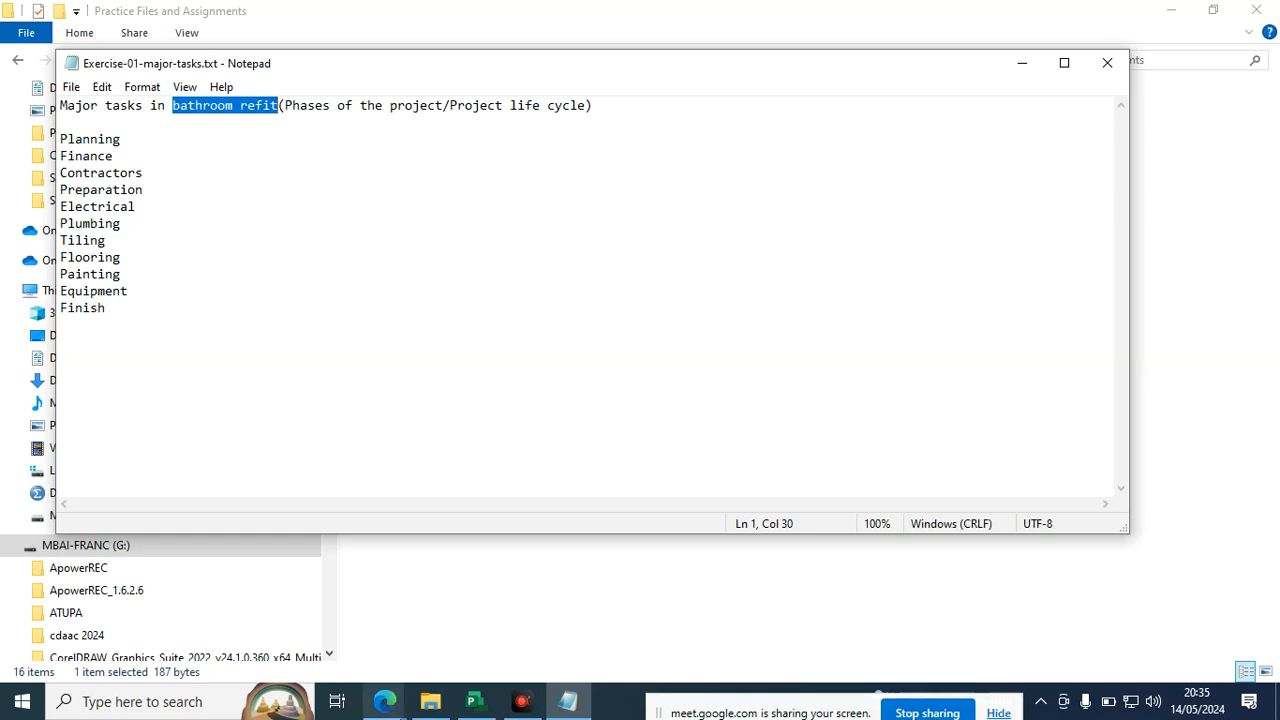
{"action": "left_click", "coordinate": [475, 701]}
{"action": "left_click", "coordinate": [218, 298]}
{"action": "left_click", "coordinate": [218, 298]}
{"action": "key", "text": "ctrl+v"}
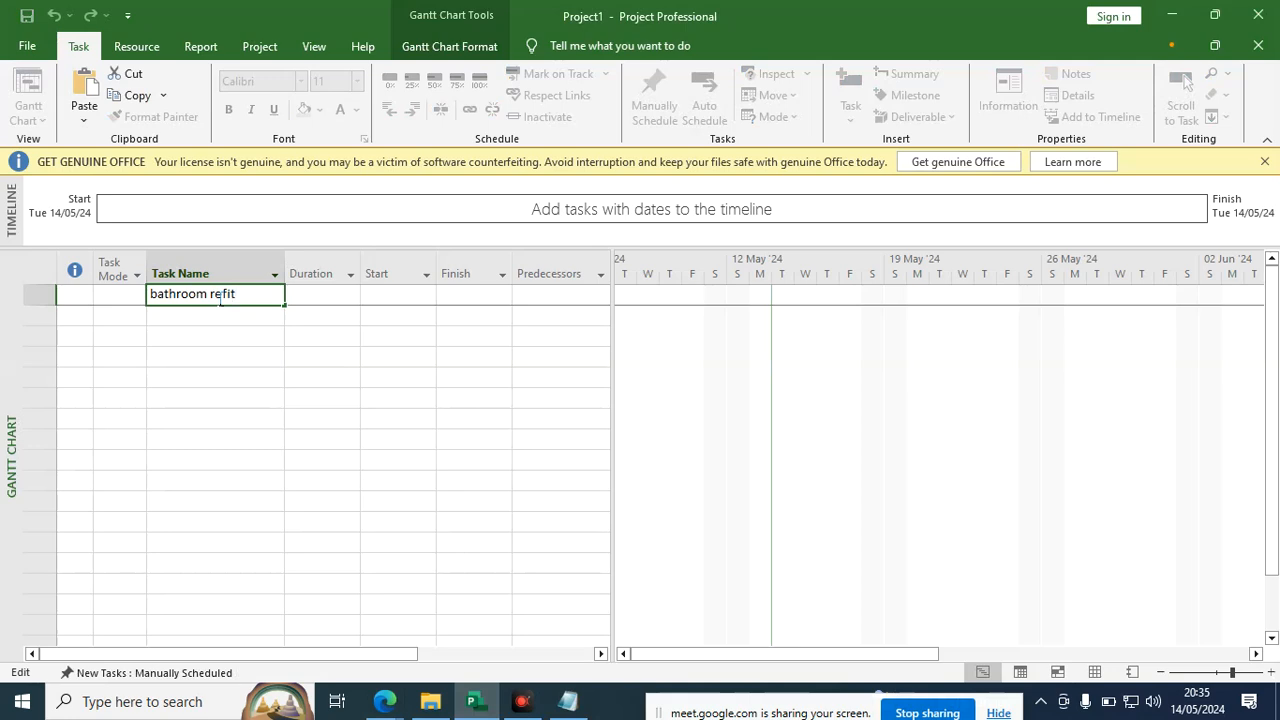
Capitalise both words of the first task name so it reads "Bathroom Refit".
{"action": "left_click", "coordinate": [160, 296]}
{"action": "key", "text": "BackSpace"}
{"action": "type", "text": "B"}
{"action": "left_click", "coordinate": [218, 296]}
{"action": "key", "text": "BackSpace"}
{"action": "type", "text": "R"}
Copy the phases from Planning to Finish out of the major tasks text file and paste them as task names below Bathroom Refit.
{"action": "left_click", "coordinate": [567, 701]}
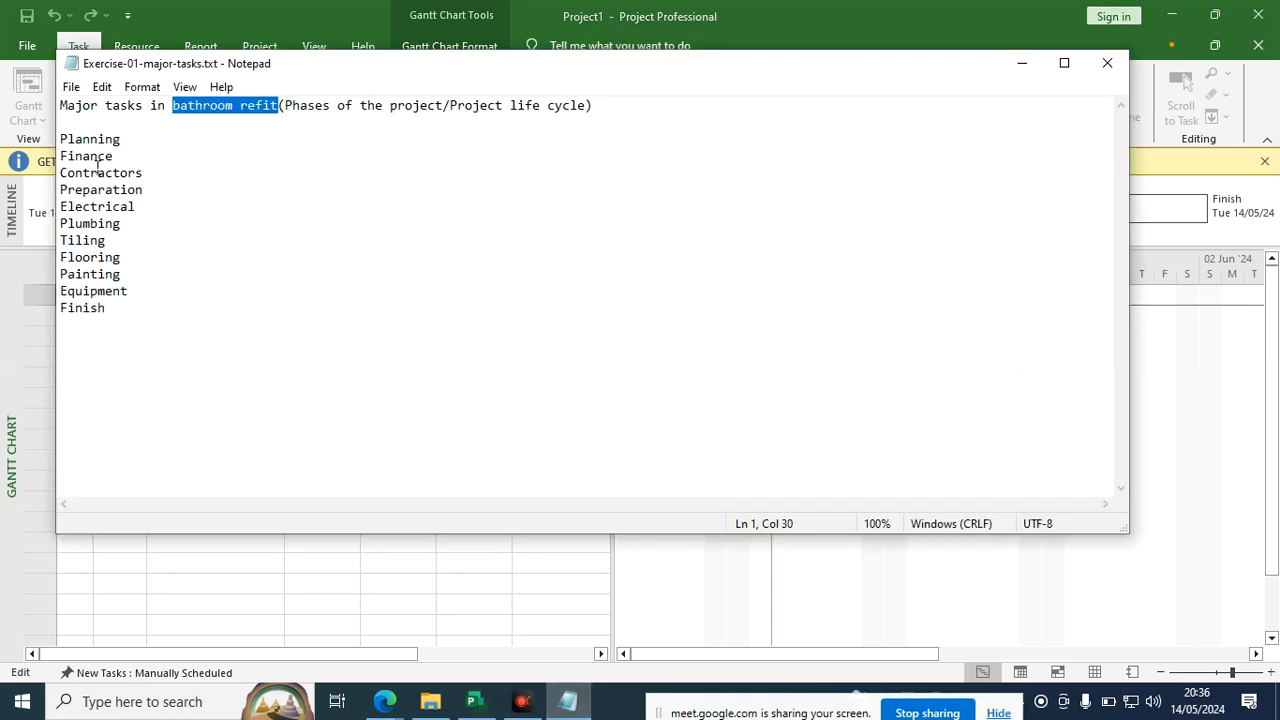
{"action": "left_click_drag", "start_coordinate": [60, 140], "coordinate": [143, 306]}
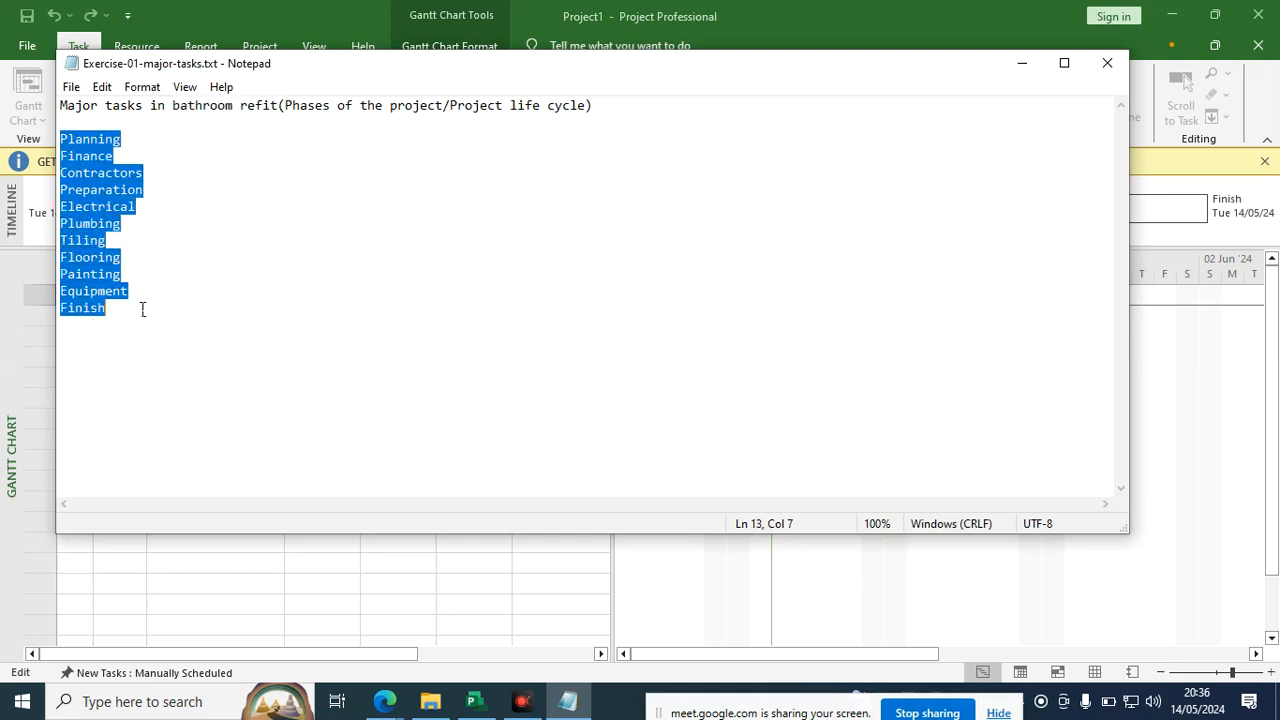
{"action": "right_click", "coordinate": [80, 152]}
{"action": "left_click", "coordinate": [147, 211]}
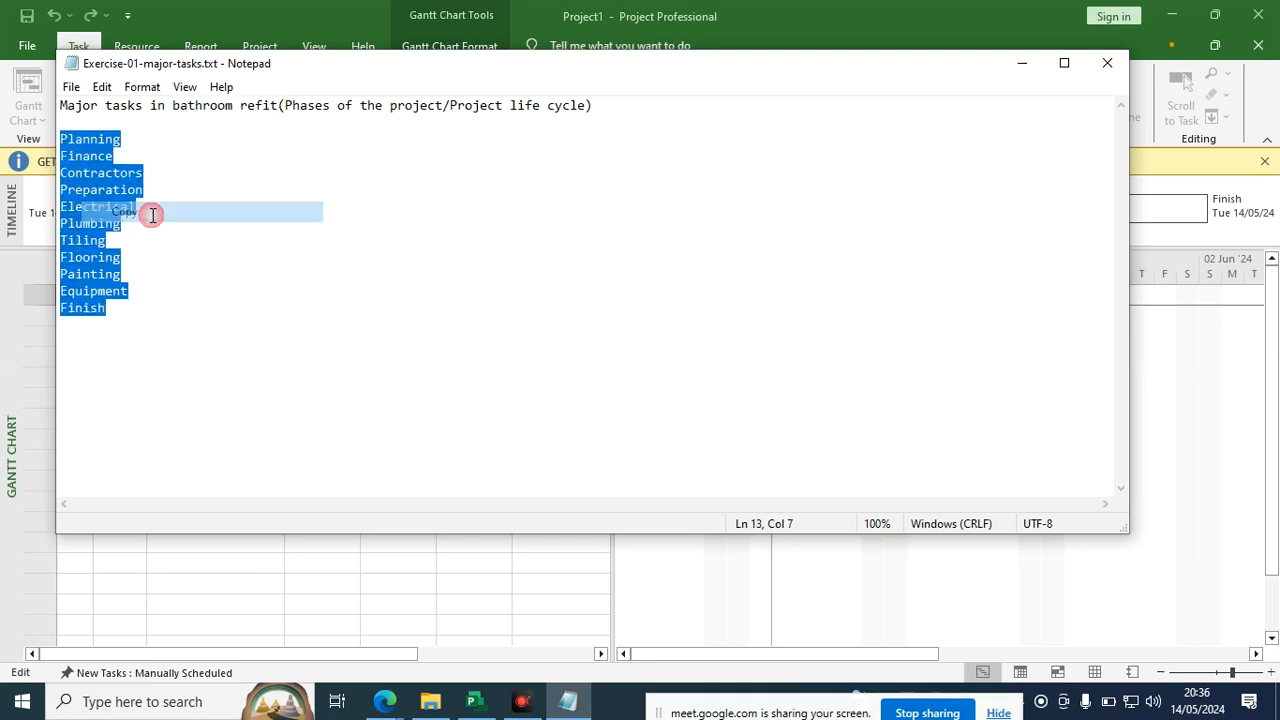
{"action": "left_click", "coordinate": [214, 534]}
{"action": "left_click_drag", "start_coordinate": [177, 309], "coordinate": [180, 563]}
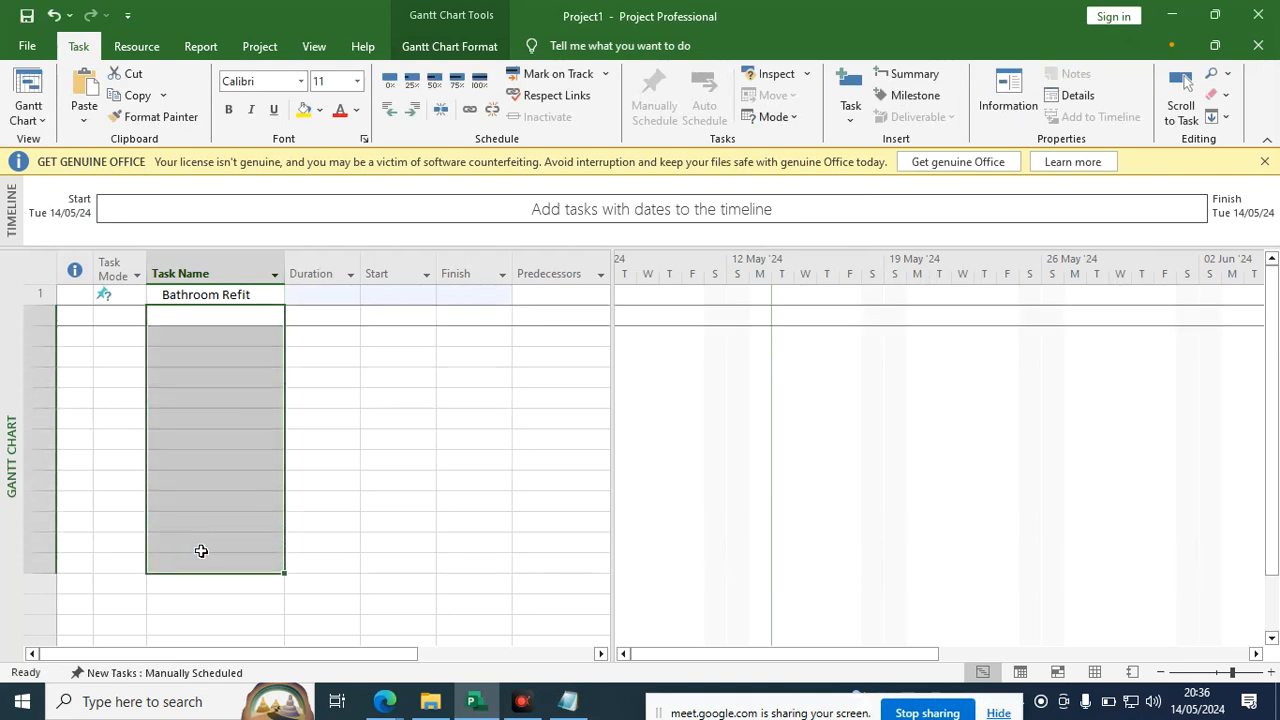
{"action": "key", "text": "ctrl+v"}
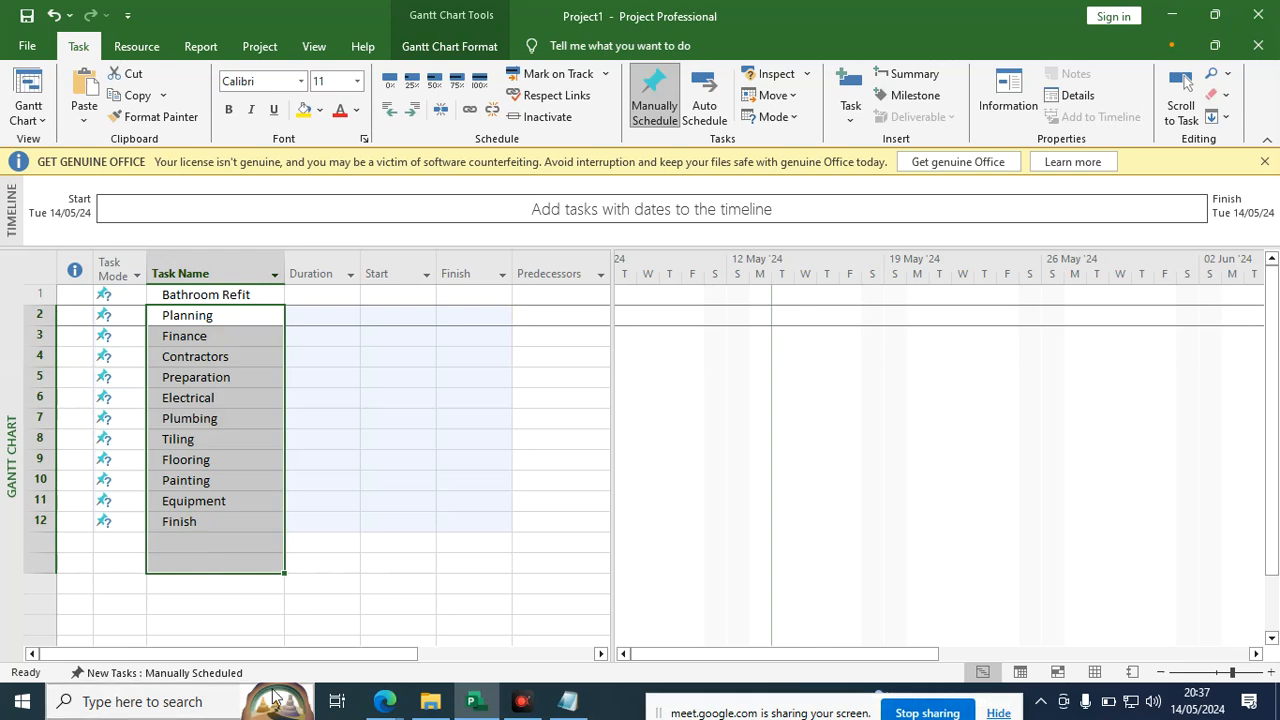
Mute the microphone in the Google Meet call and return to the Project schedule.
{"action": "mouse_move", "coordinate": [390, 703]}
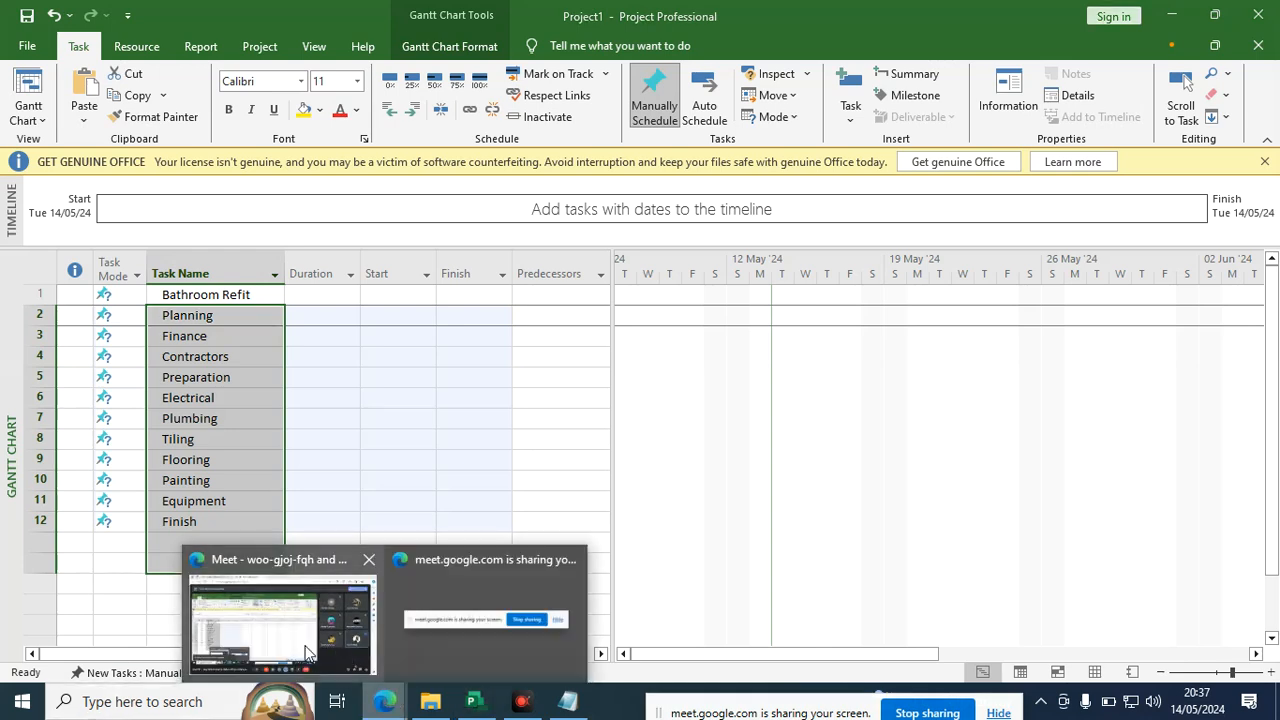
{"action": "left_click", "coordinate": [345, 625]}
{"action": "left_click", "coordinate": [461, 644]}
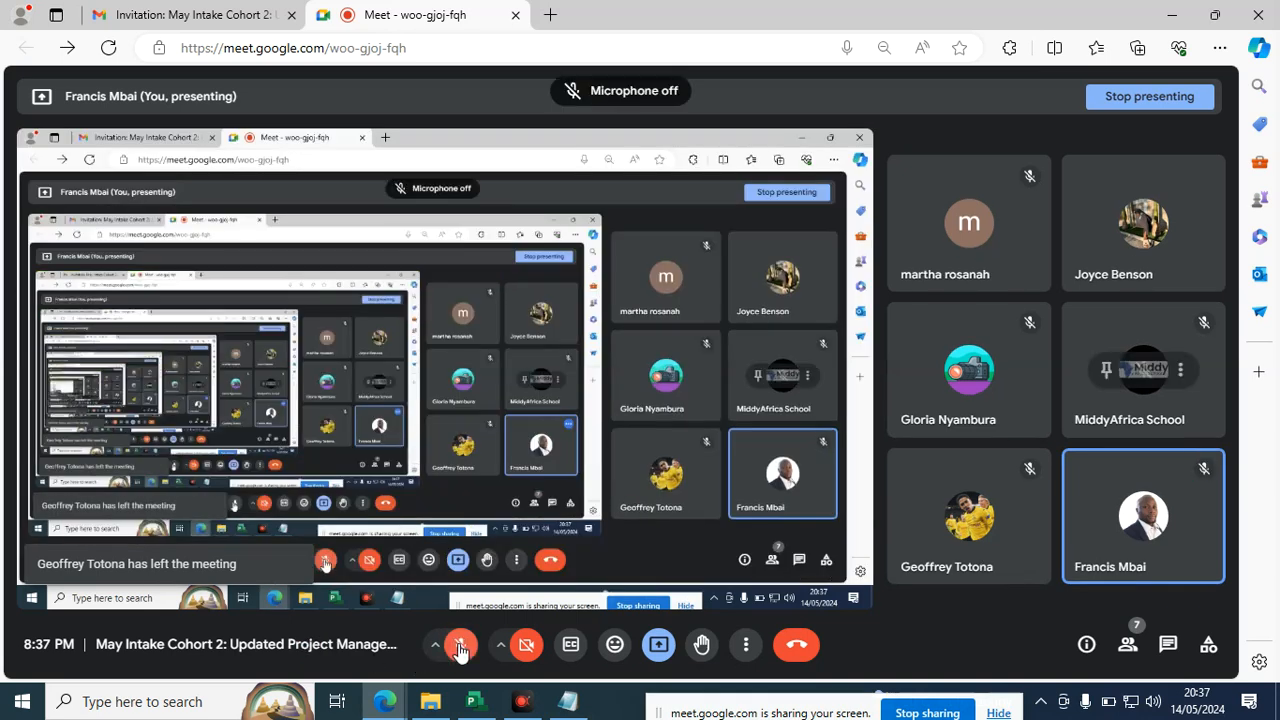
{"action": "mouse_move", "coordinate": [567, 708]}
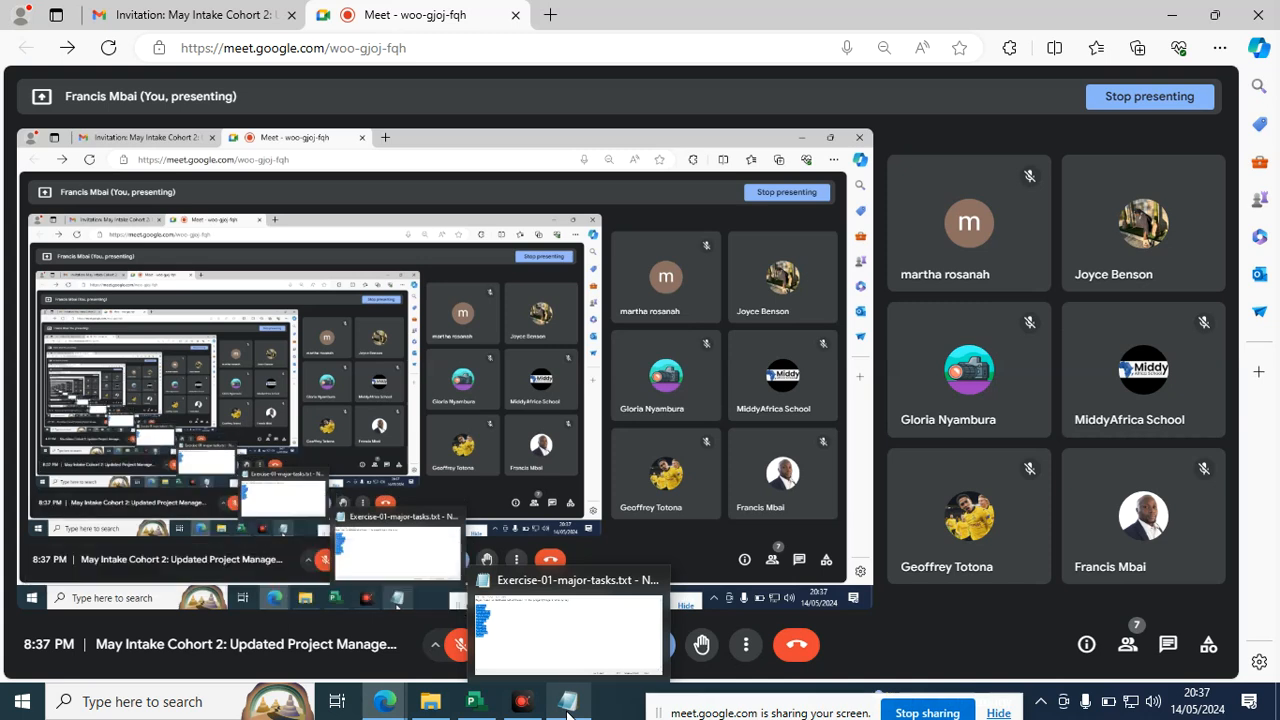
{"action": "left_click", "coordinate": [478, 702]}
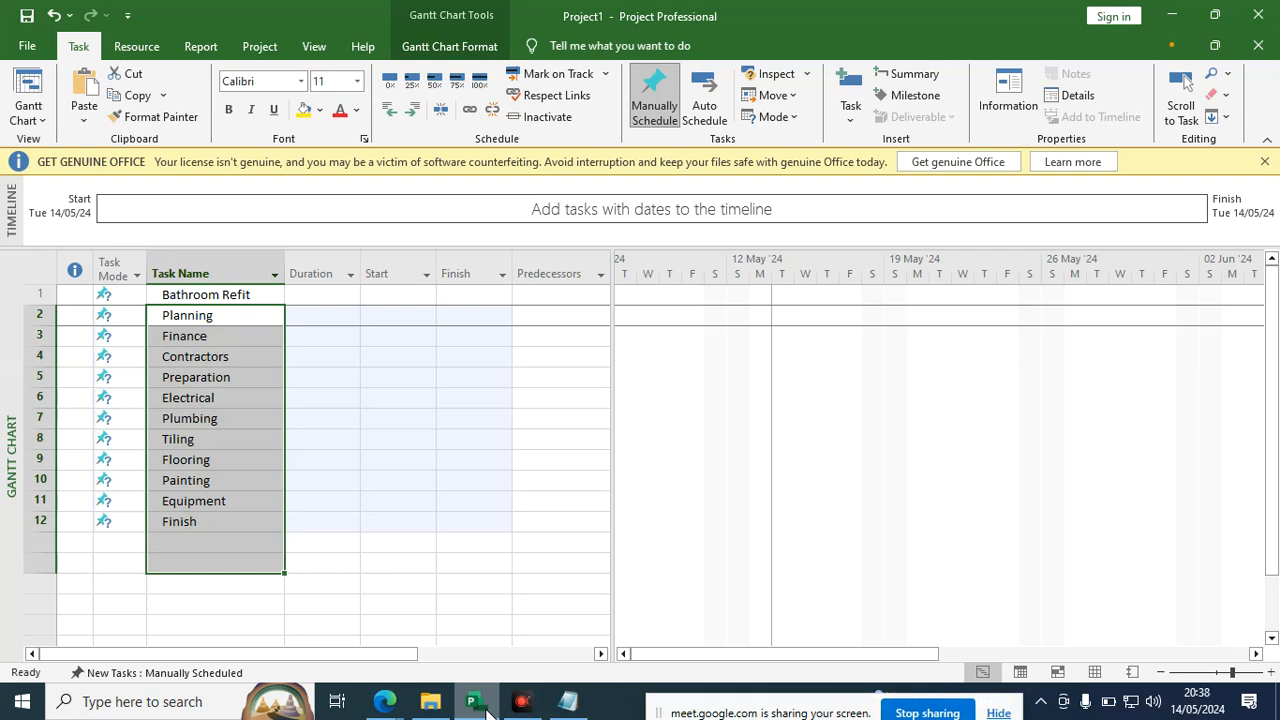
Turn the microphone back on in the Google Meet call and switch back to Project.
{"action": "mouse_move", "coordinate": [384, 701]}
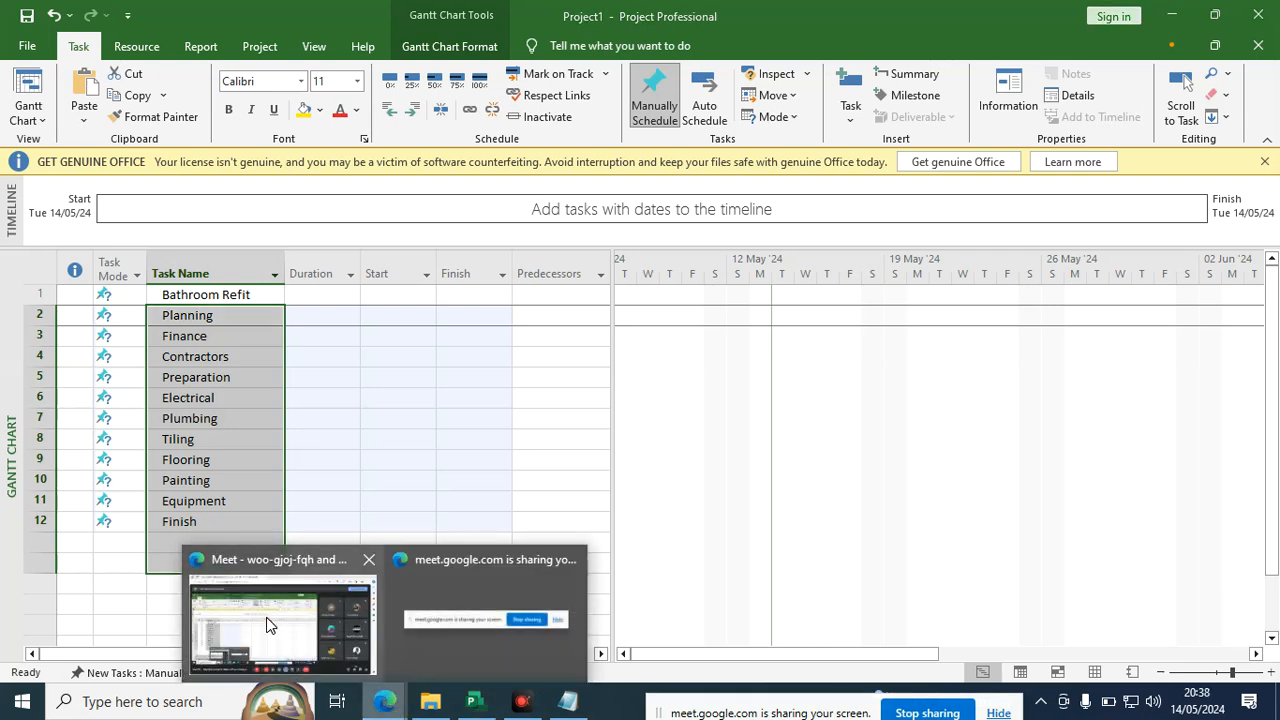
{"action": "left_click", "coordinate": [266, 617]}
{"action": "left_click", "coordinate": [460, 644]}
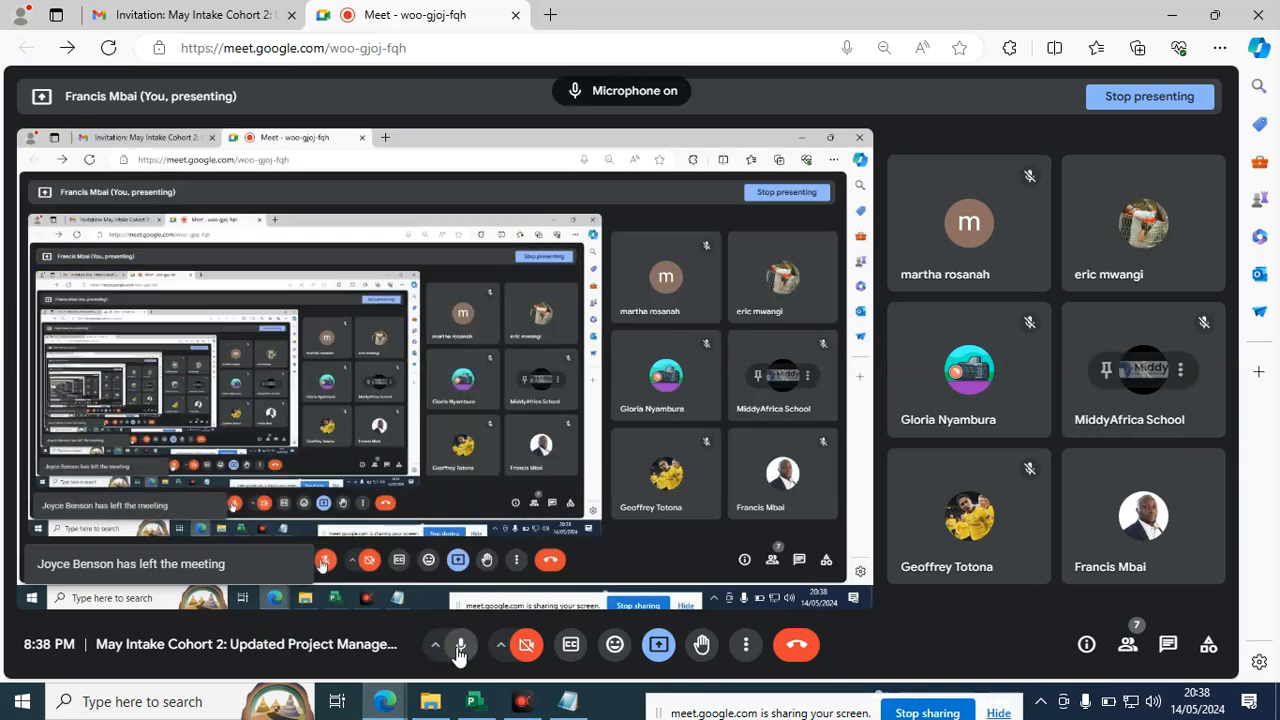
{"action": "mouse_move", "coordinate": [486, 706]}
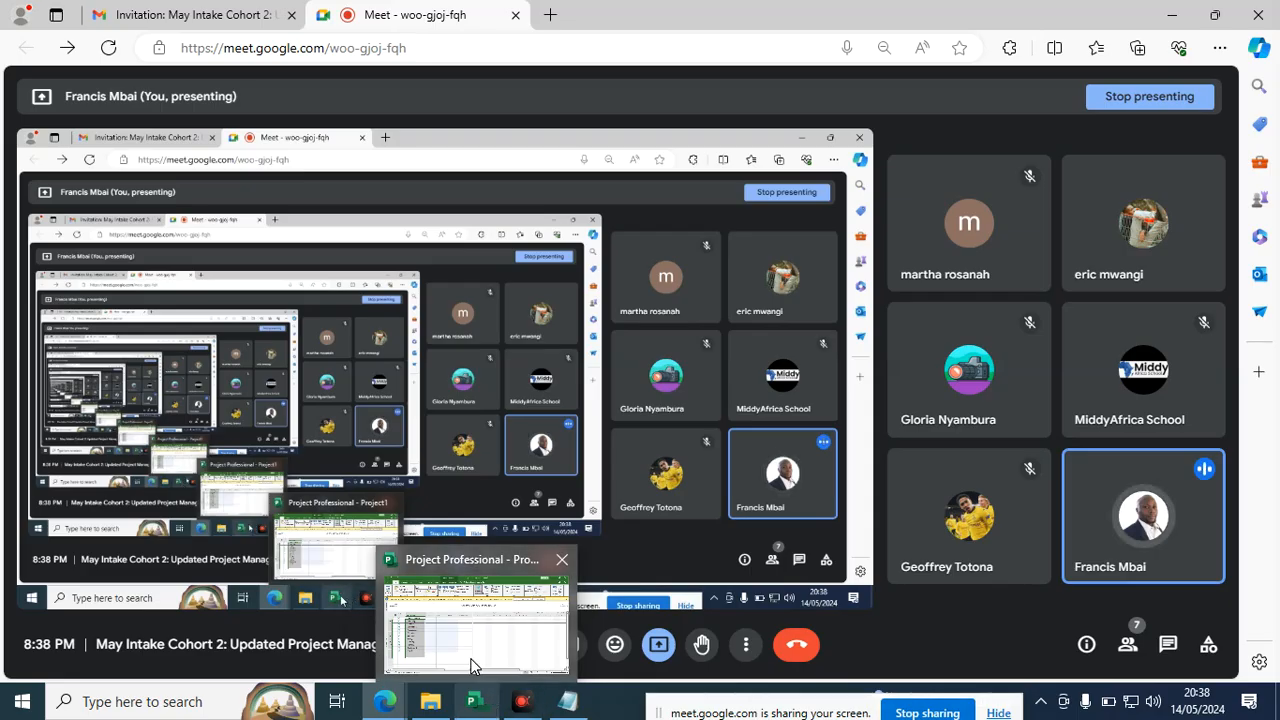
{"action": "left_click", "coordinate": [474, 666]}
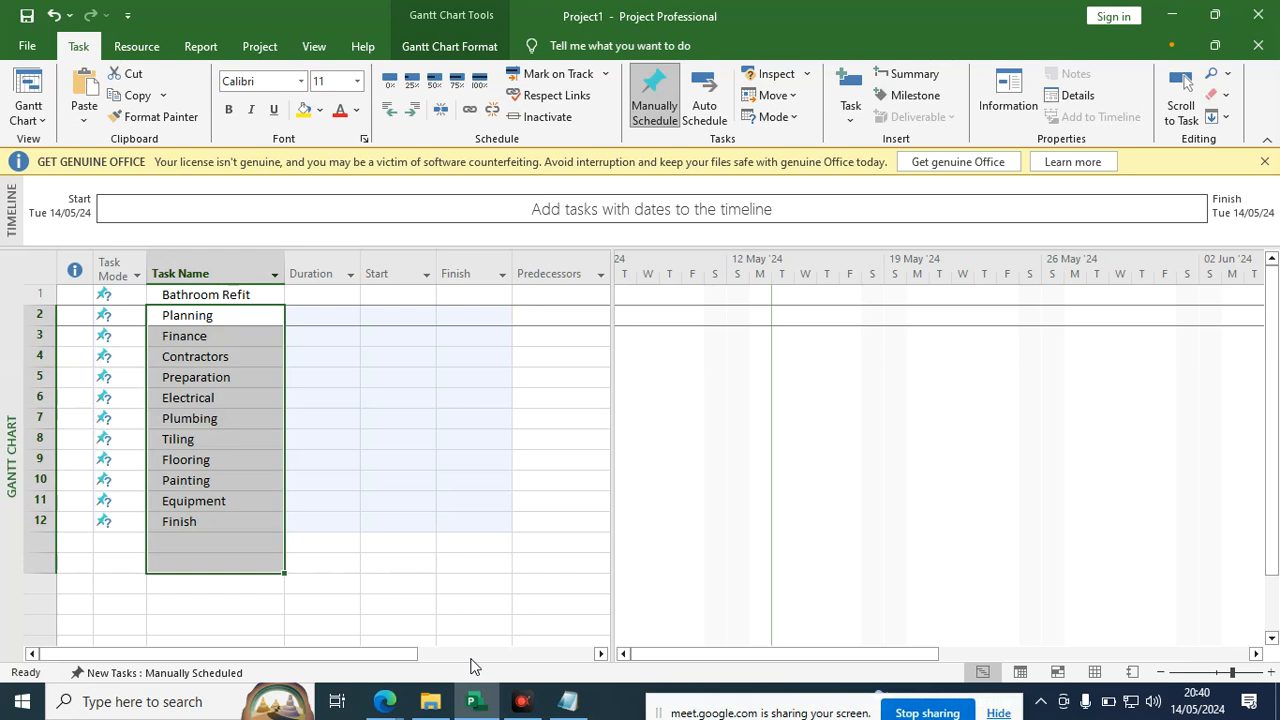
Colour the text of the task names from Planning to Finish red.
{"action": "left_click_drag", "start_coordinate": [226, 318], "coordinate": [203, 531]}
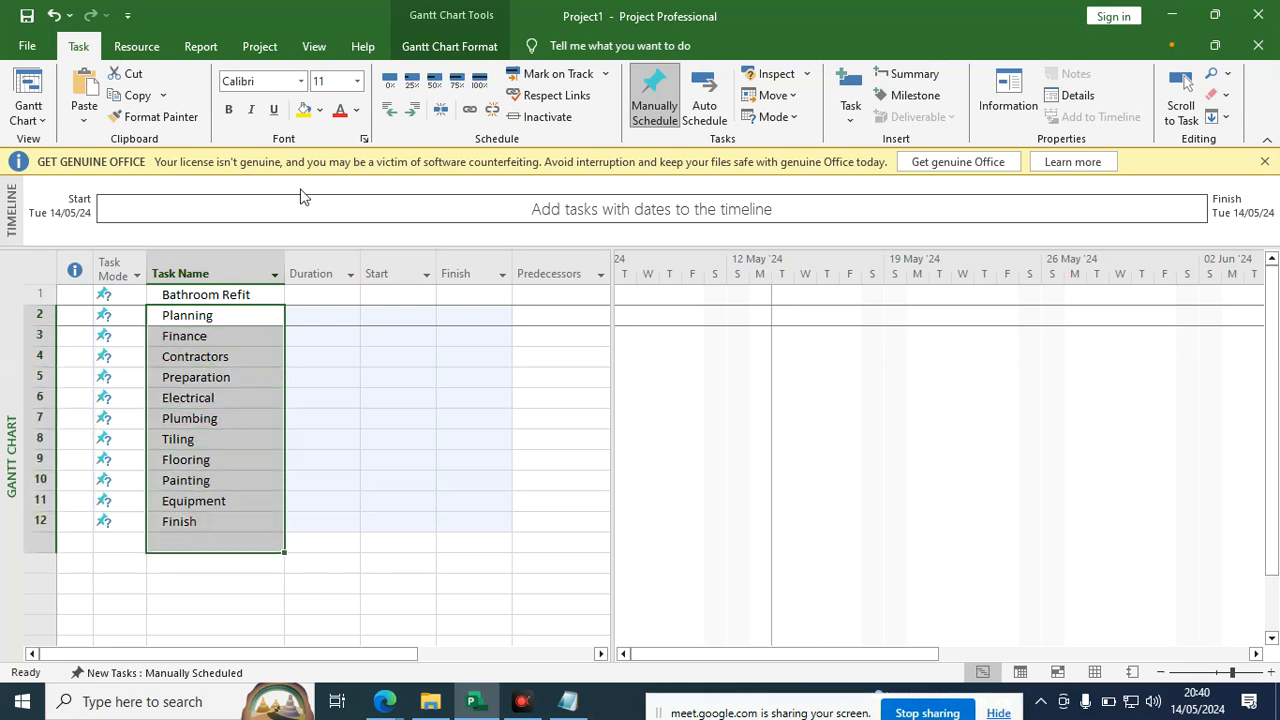
{"action": "left_click", "coordinate": [345, 112]}
{"action": "left_click", "coordinate": [294, 317]}
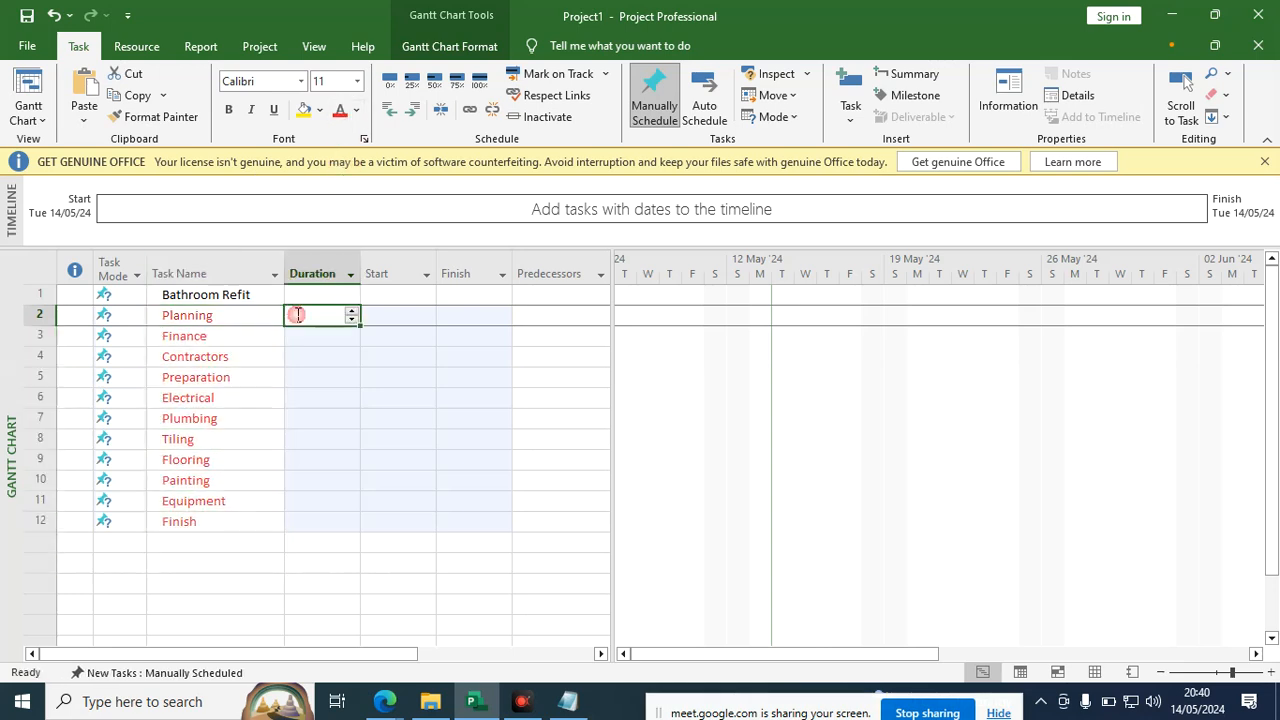
Make the Bathroom Refit task name bold and give its cell a yellow background.
{"action": "left_click", "coordinate": [249, 294]}
{"action": "left_click", "coordinate": [228, 109]}
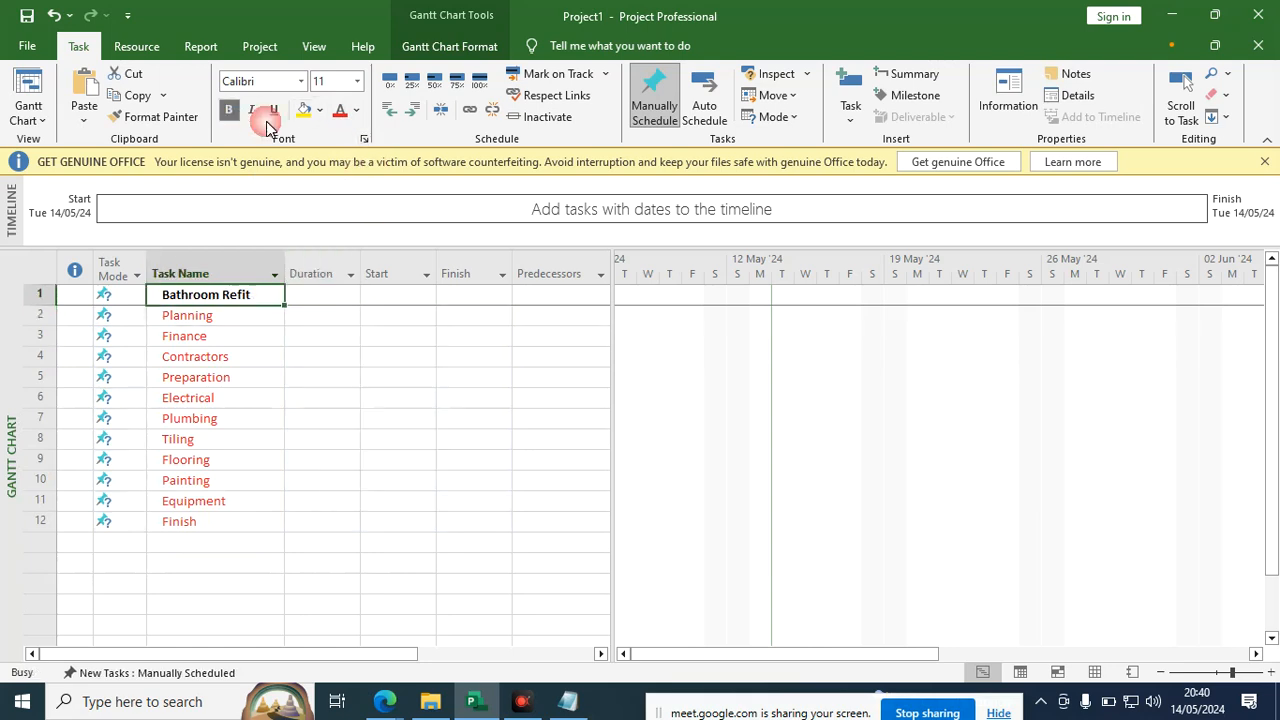
{"action": "left_click", "coordinate": [306, 110]}
{"action": "left_click", "coordinate": [273, 398]}
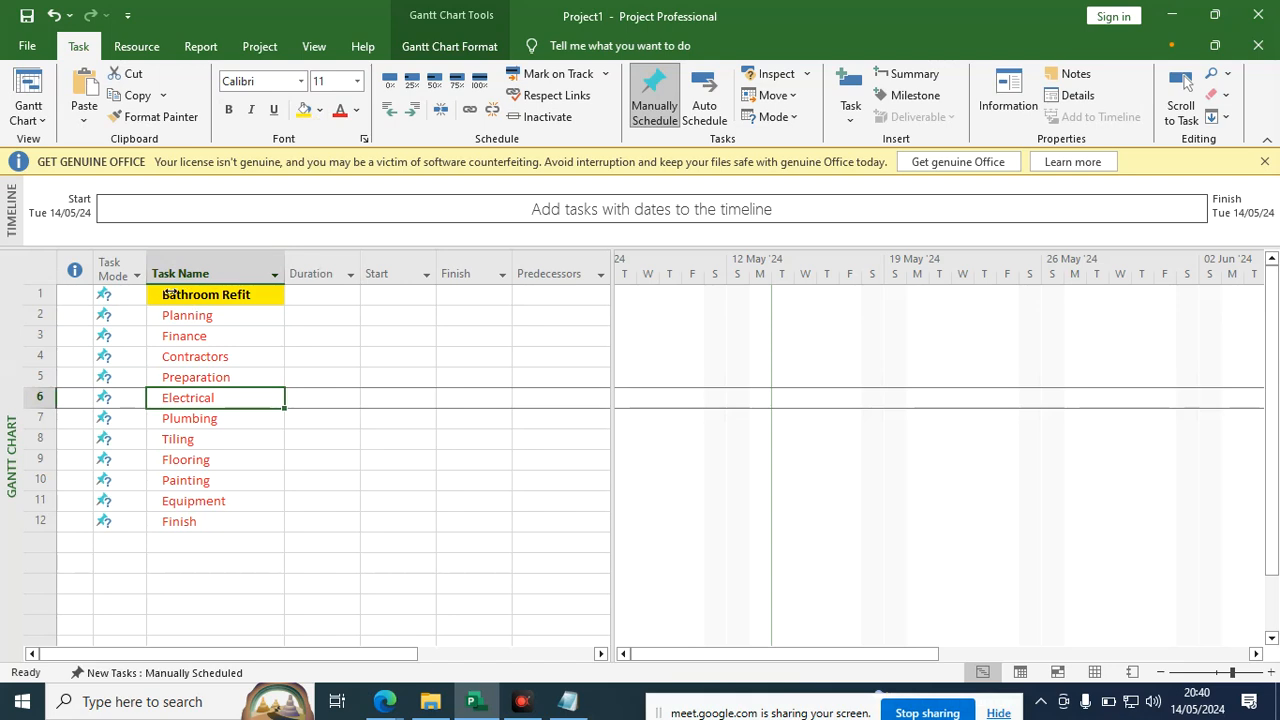
{"action": "left_click", "coordinate": [228, 294]}
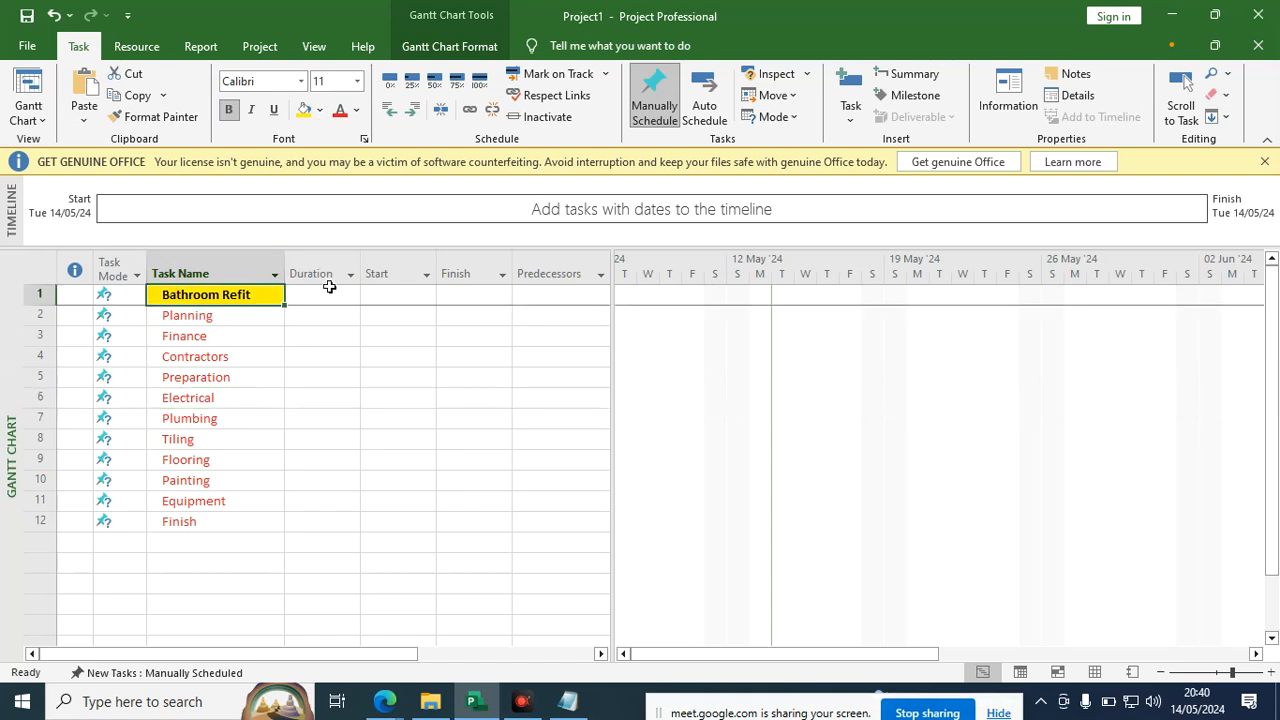
{"action": "left_click_drag", "start_coordinate": [232, 318], "coordinate": [212, 476]}
{"action": "left_click_drag", "start_coordinate": [226, 327], "coordinate": [323, 475]}
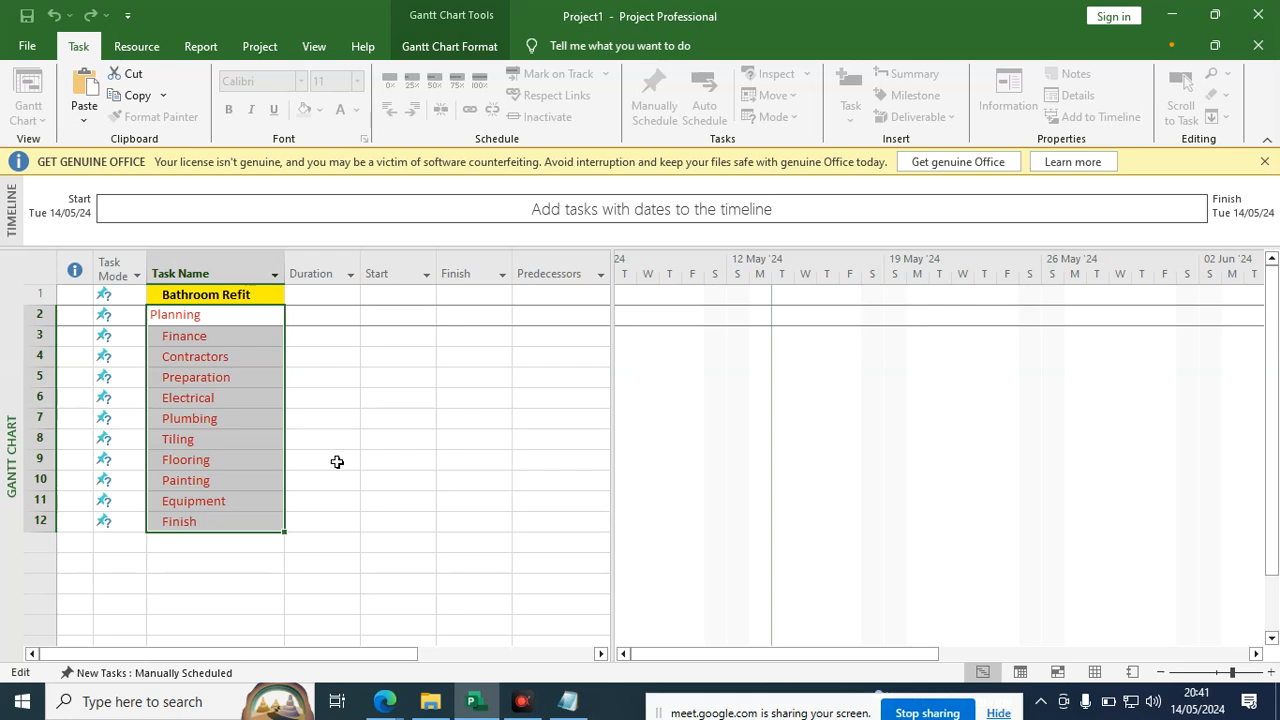
{"action": "left_click", "coordinate": [341, 335]}
{"action": "left_click", "coordinate": [113, 266]}
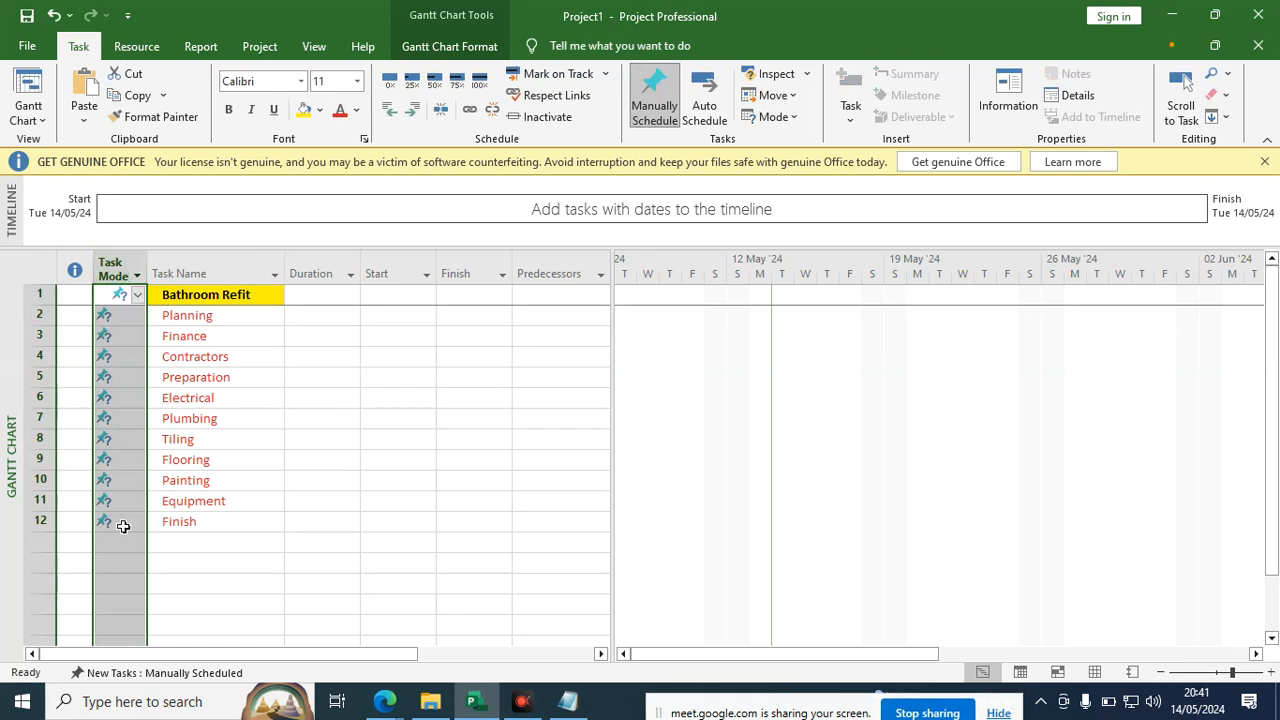
{"action": "left_click", "coordinate": [184, 384]}
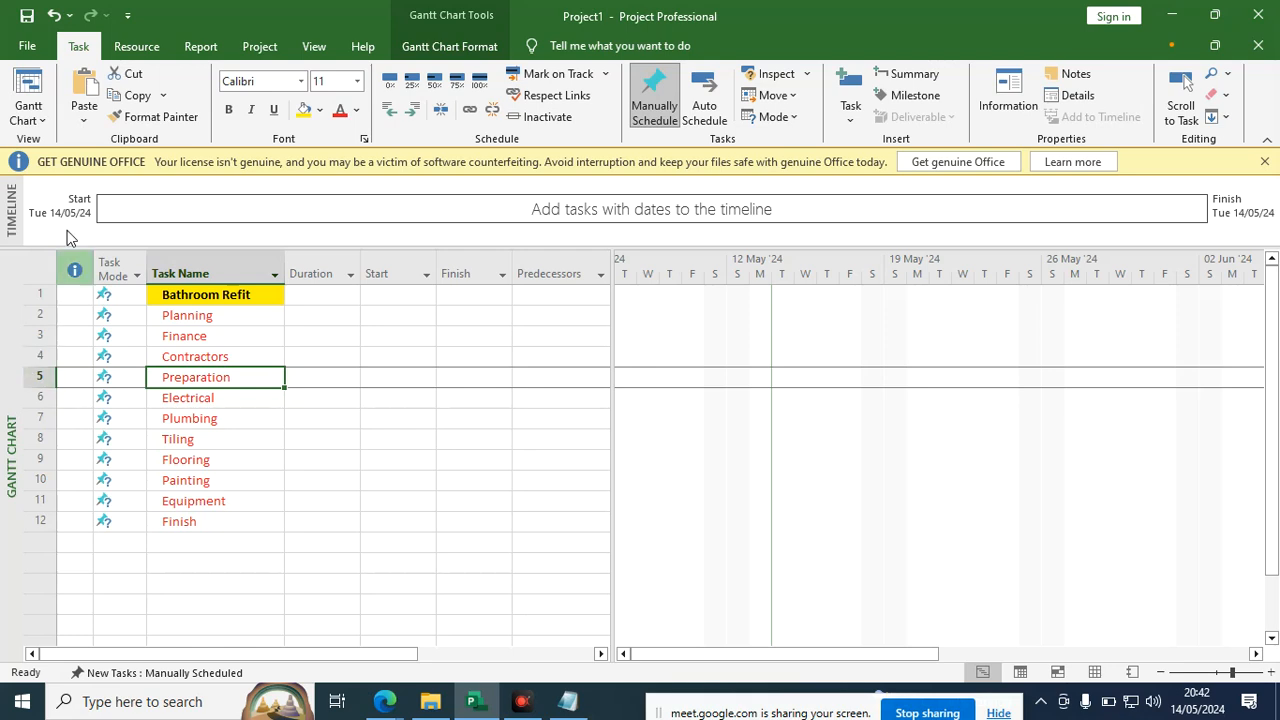
{"action": "left_click", "coordinate": [110, 256]}
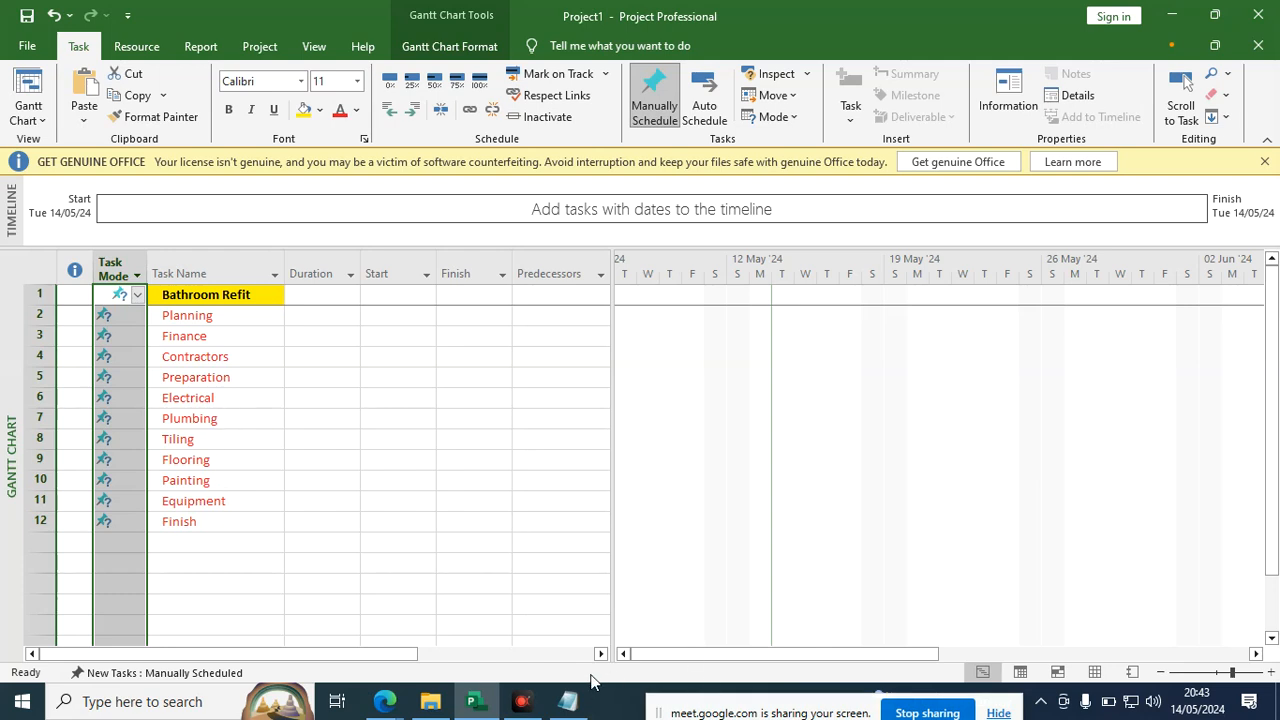
Review the major tasks list in the text file and open Exercise-02-task-breakdown.txt from the practice files folder.
{"action": "left_click", "coordinate": [567, 701]}
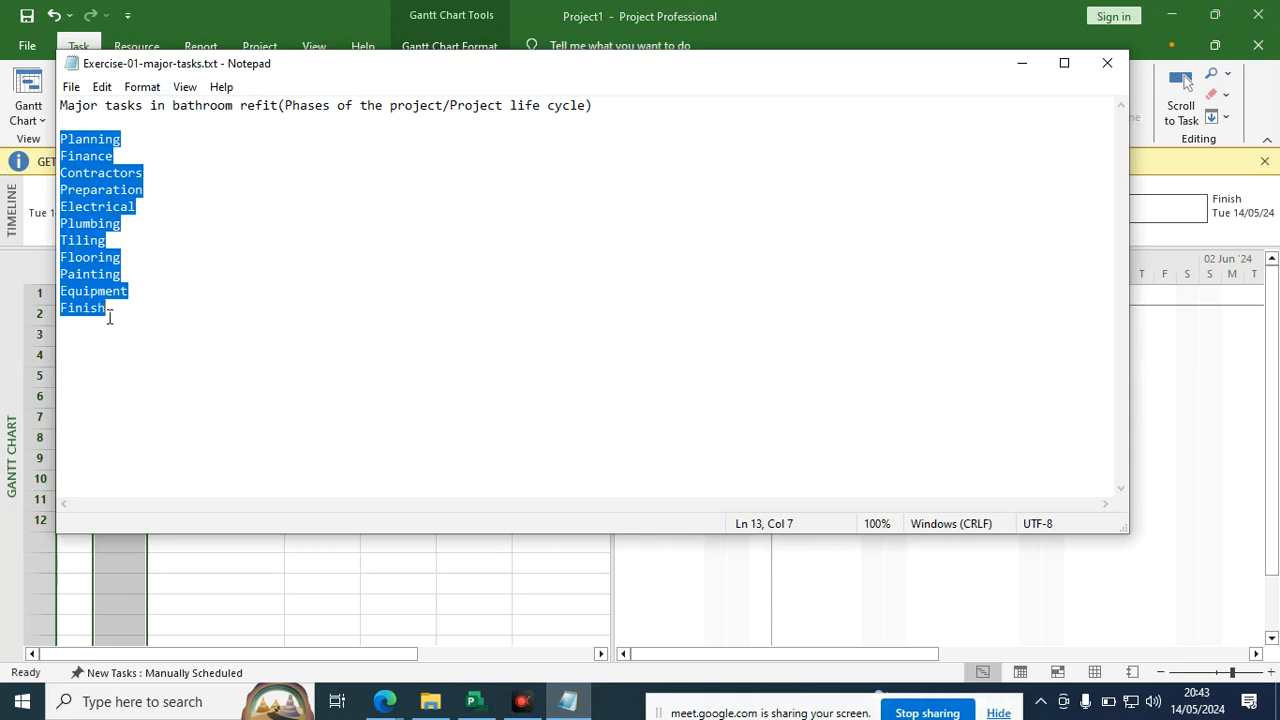
{"action": "left_click_drag", "start_coordinate": [60, 105], "coordinate": [248, 107]}
{"action": "left_click_drag", "start_coordinate": [66, 143], "coordinate": [134, 290]}
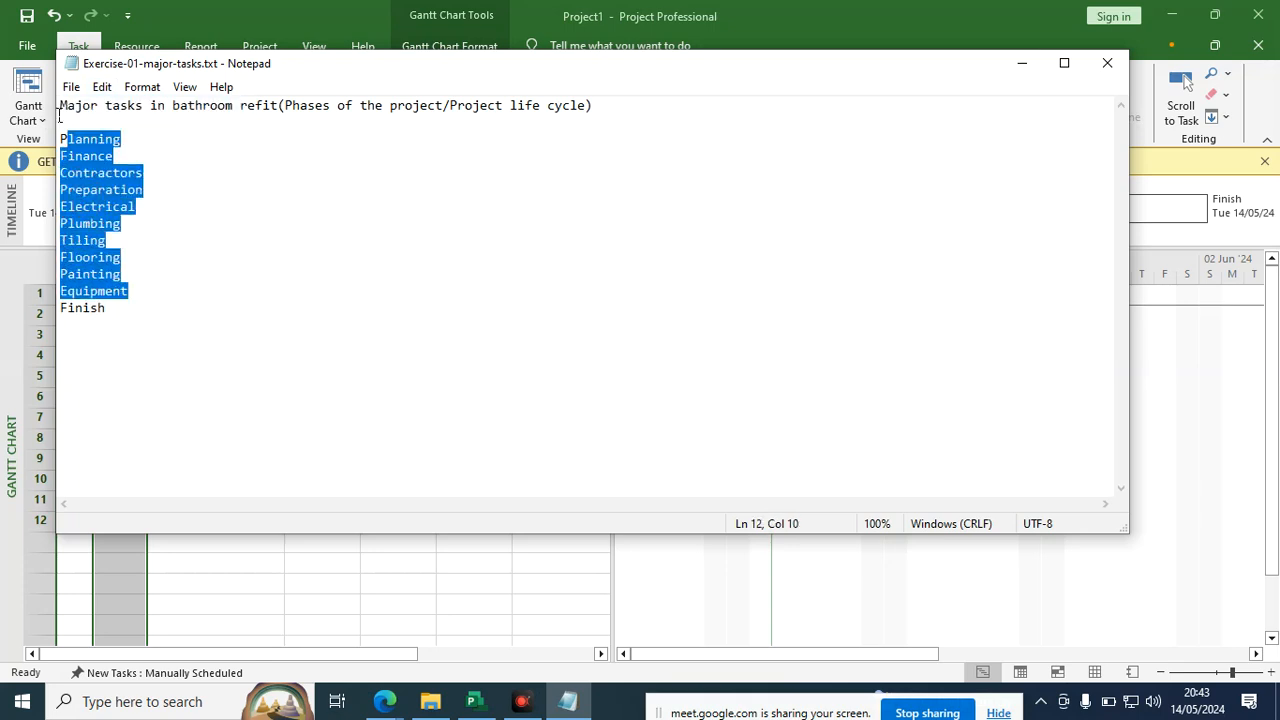
{"action": "left_click_drag", "start_coordinate": [60, 140], "coordinate": [143, 331]}
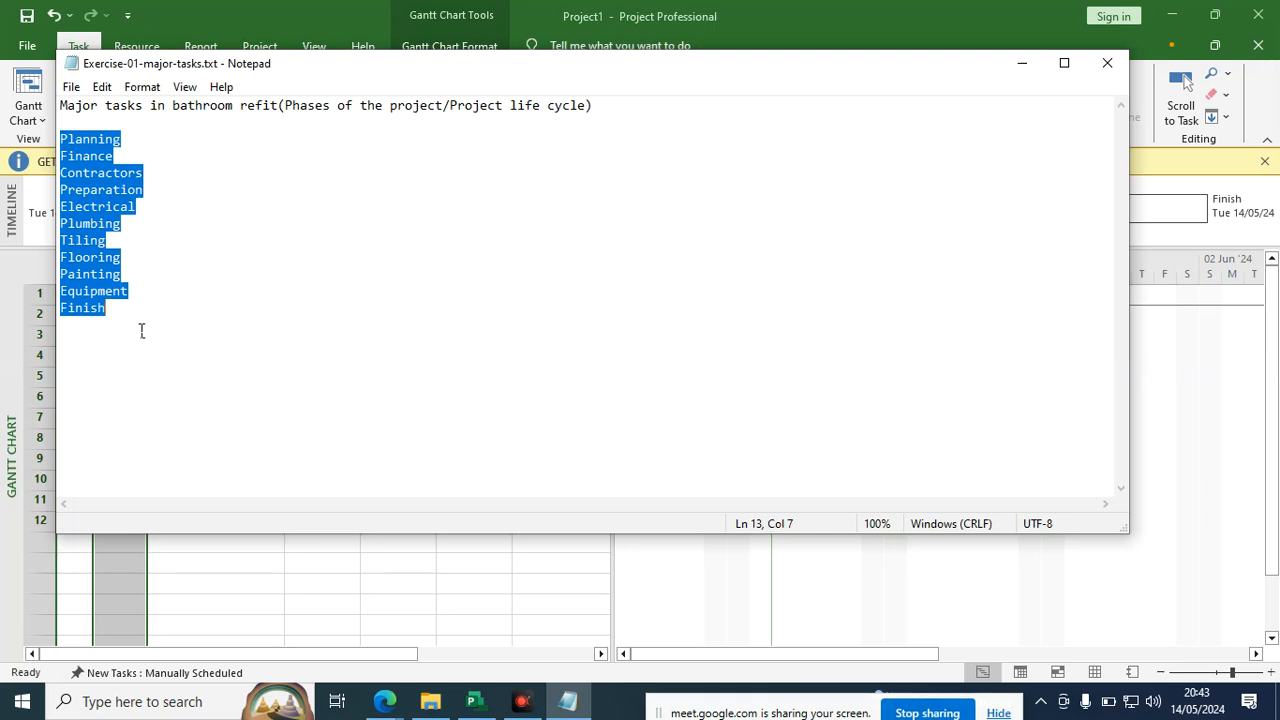
{"action": "left_click", "coordinate": [430, 701]}
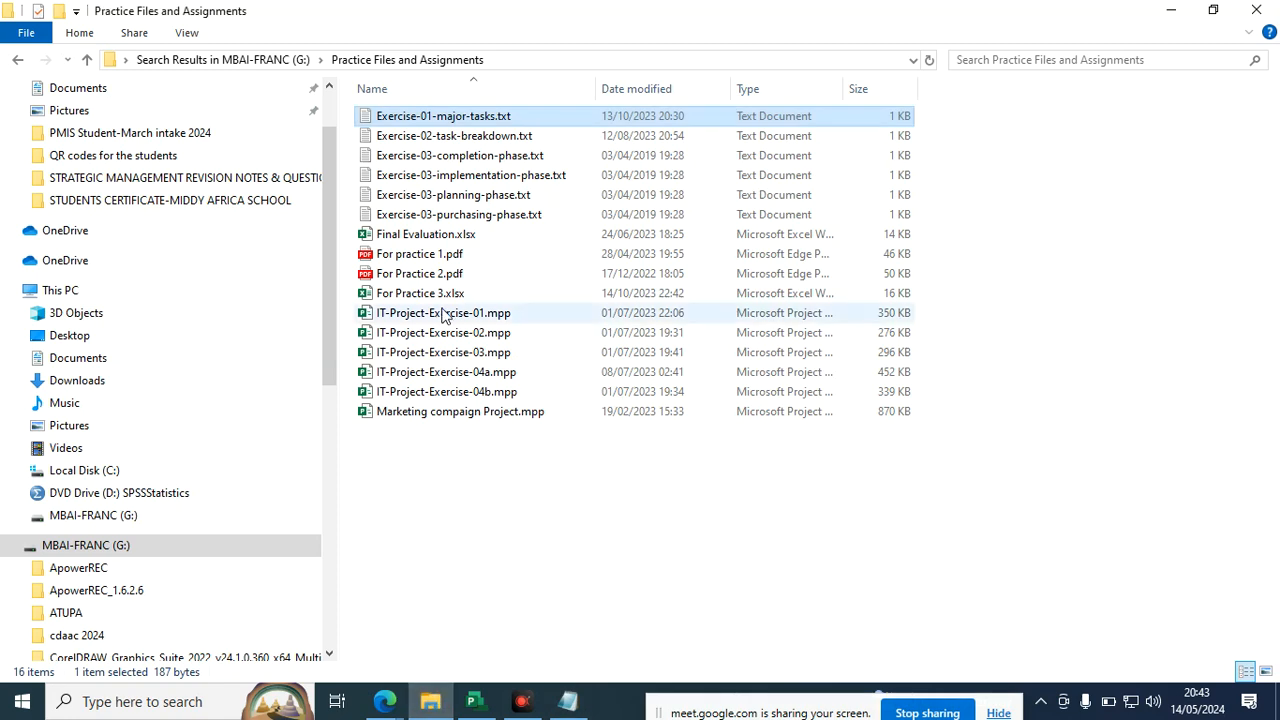
{"action": "double_click", "coordinate": [446, 137]}
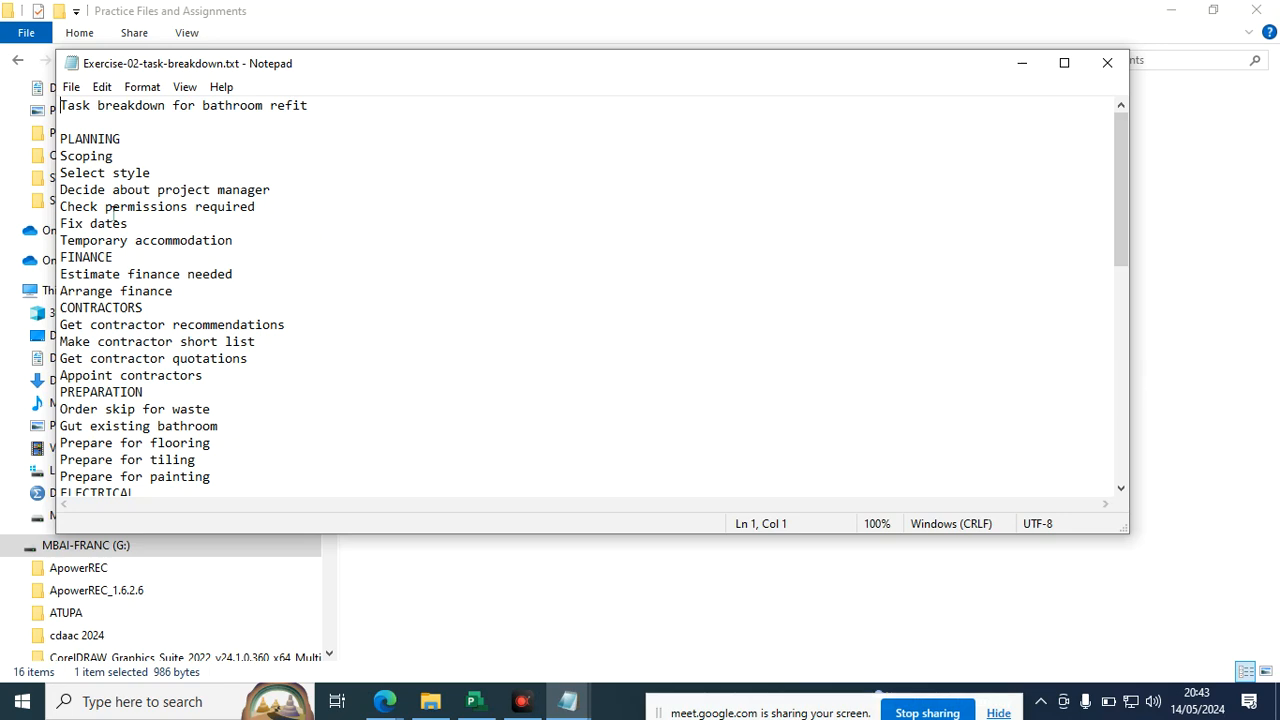
Copy the Planning subtasks from Scoping to Temporary accommodation in the task breakdown file and switch to Project.
{"action": "left_click_drag", "start_coordinate": [61, 149], "coordinate": [266, 243]}
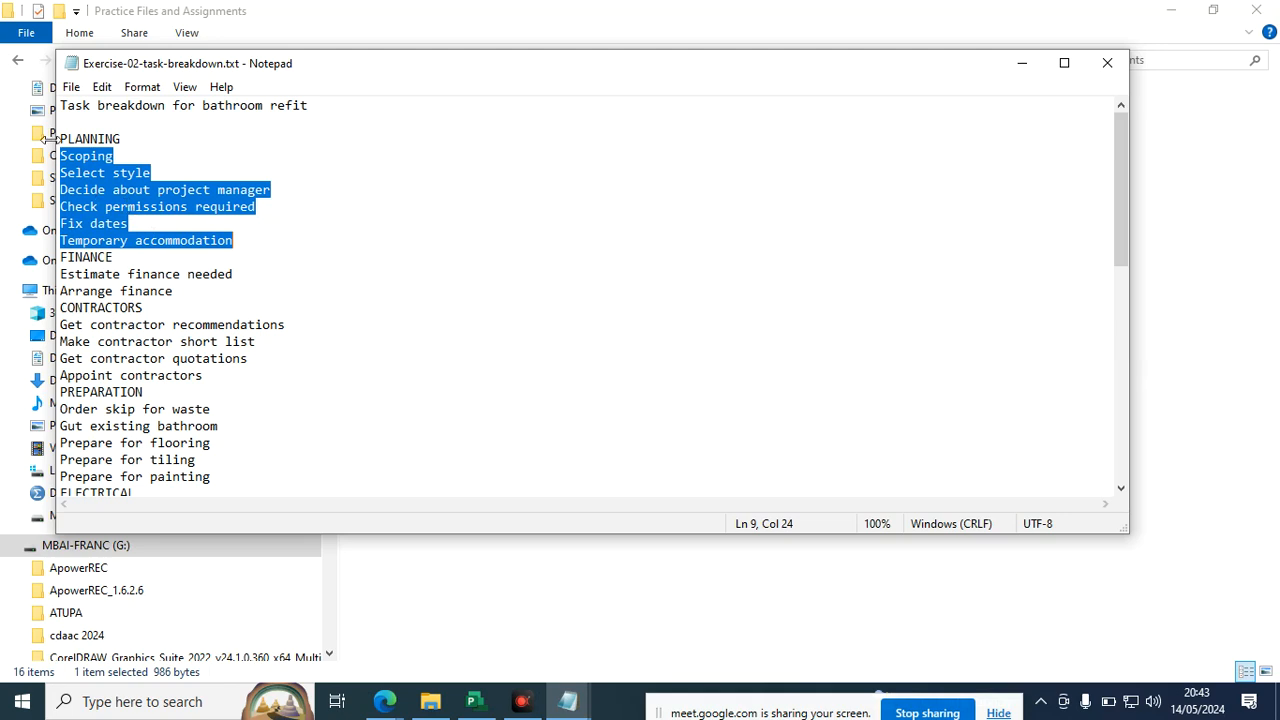
{"action": "right_click", "coordinate": [106, 189]}
{"action": "left_click", "coordinate": [169, 249]}
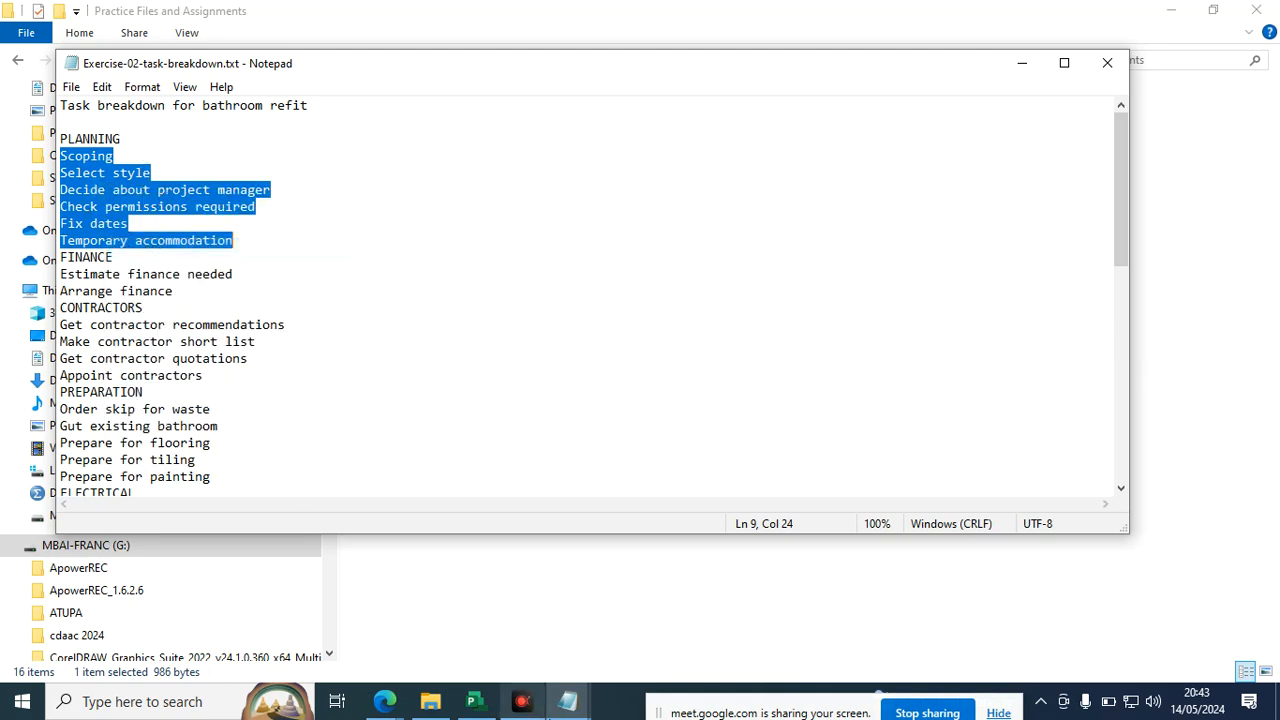
{"action": "left_click", "coordinate": [474, 701]}
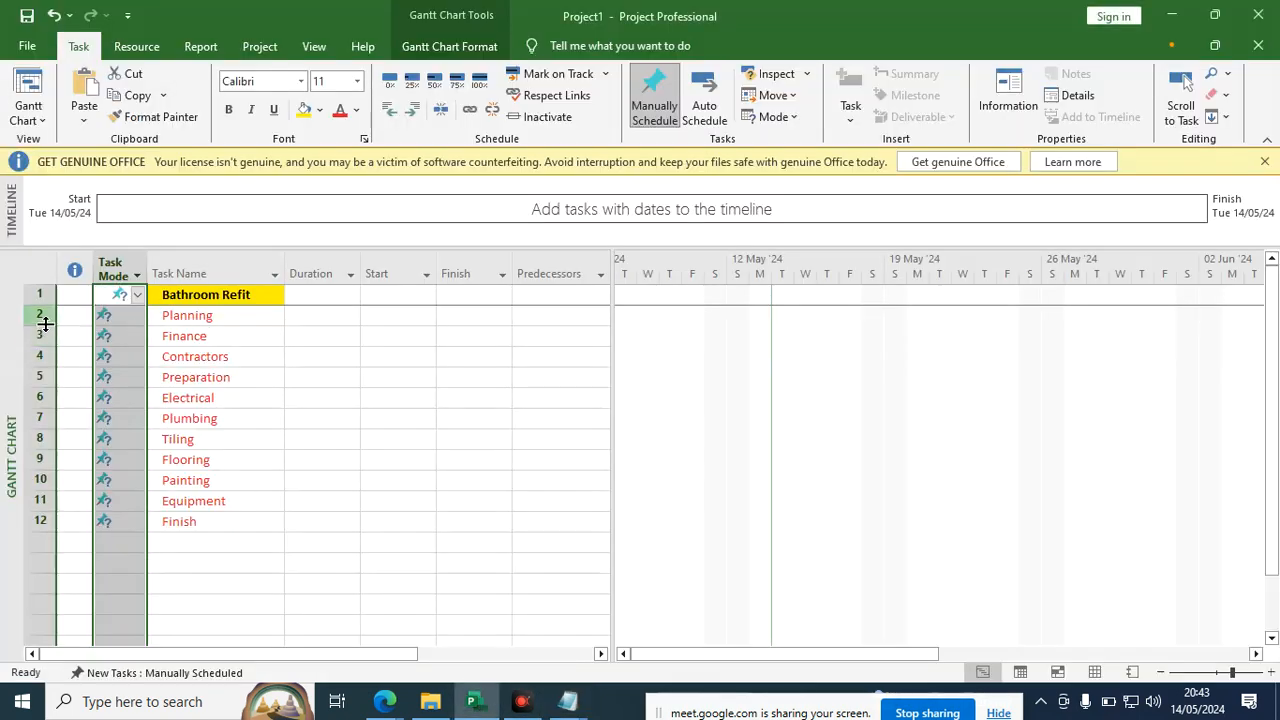
Insert seven new task rows between Planning and Finance.
{"action": "left_click_drag", "start_coordinate": [42, 336], "coordinate": [52, 467]}
{"action": "right_click", "coordinate": [163, 362]}
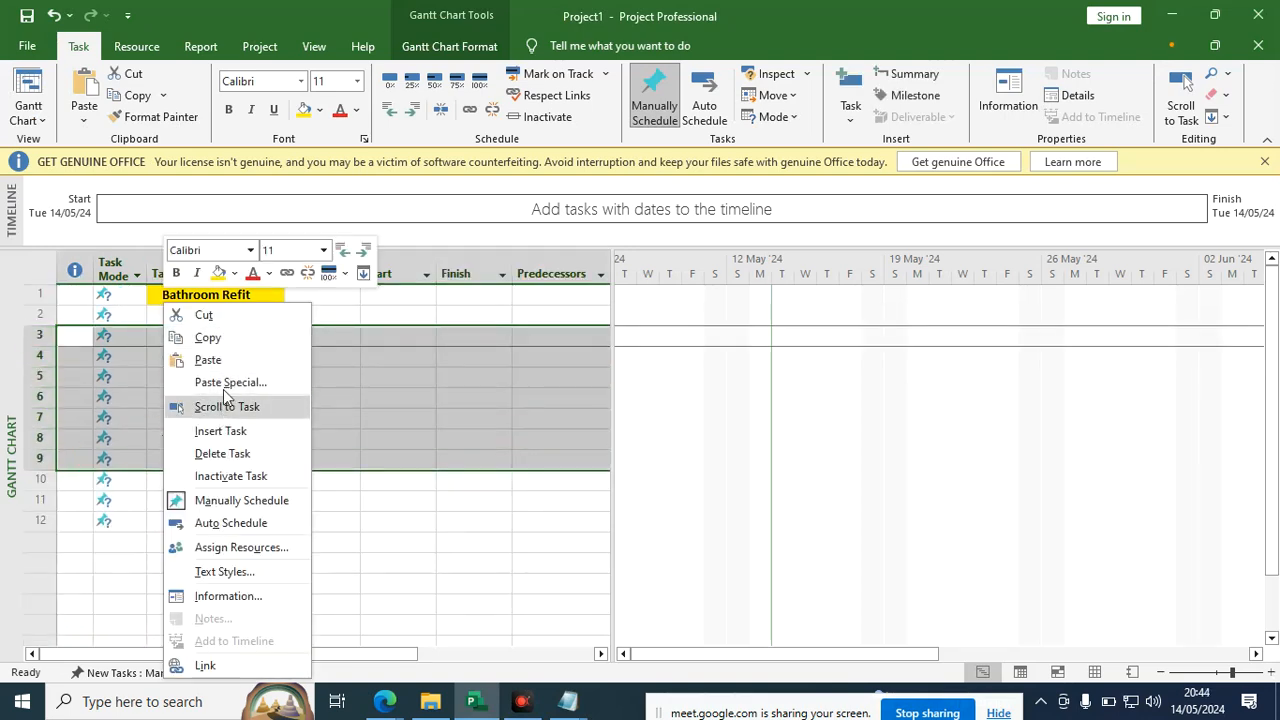
{"action": "left_click", "coordinate": [225, 431]}
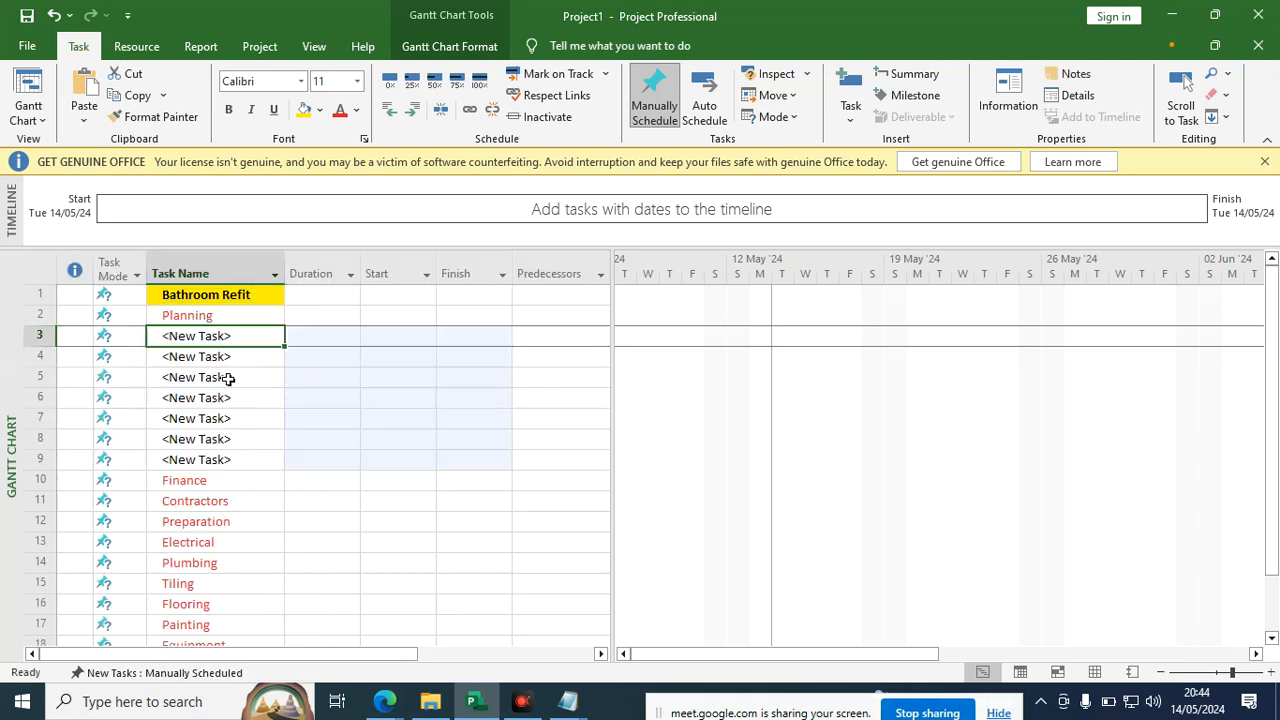
Paste the copied subtasks over the new task names under Planning, starting in row 3.
{"action": "left_click_drag", "start_coordinate": [231, 336], "coordinate": [211, 457]}
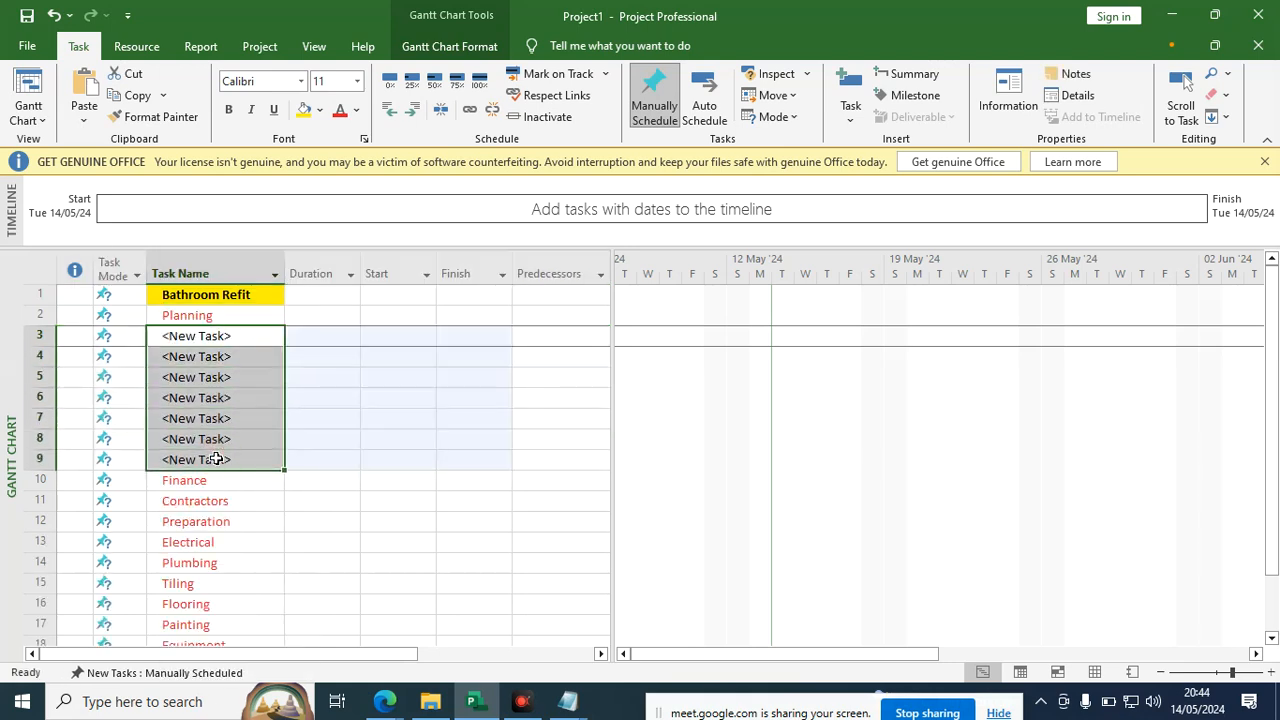
{"action": "key", "text": "ctrl+v"}
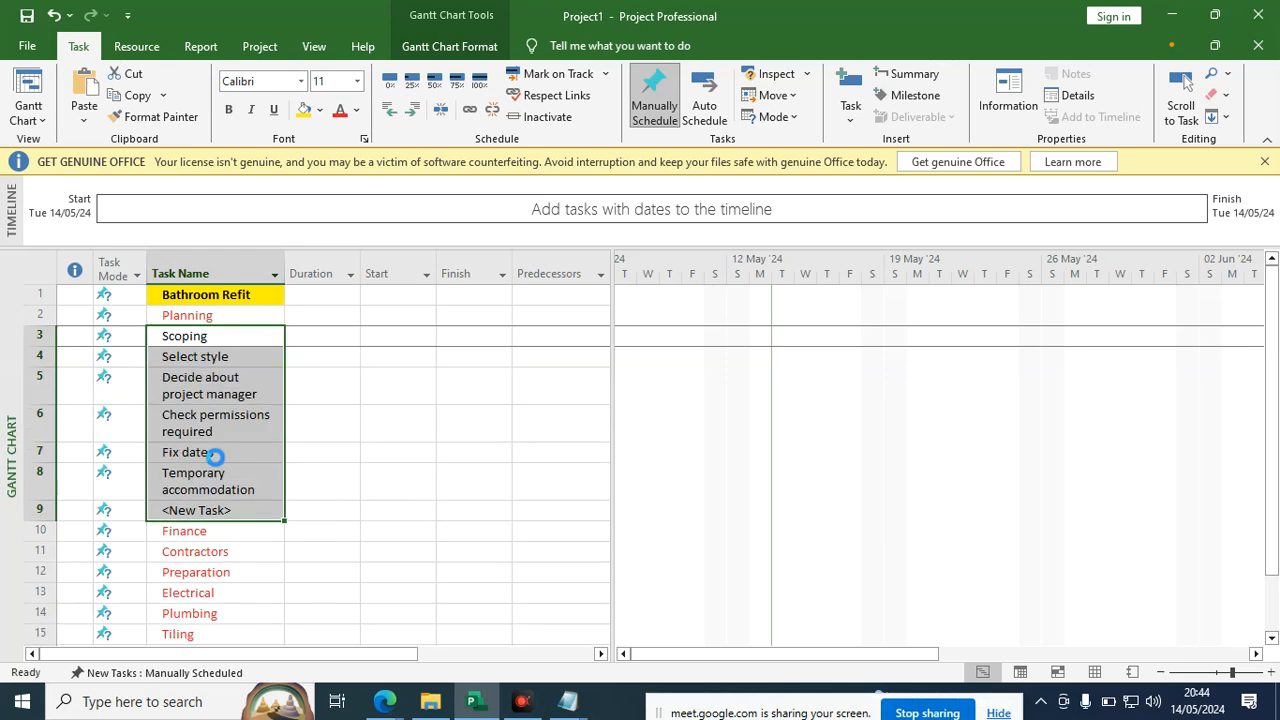
{"action": "left_click", "coordinate": [258, 389]}
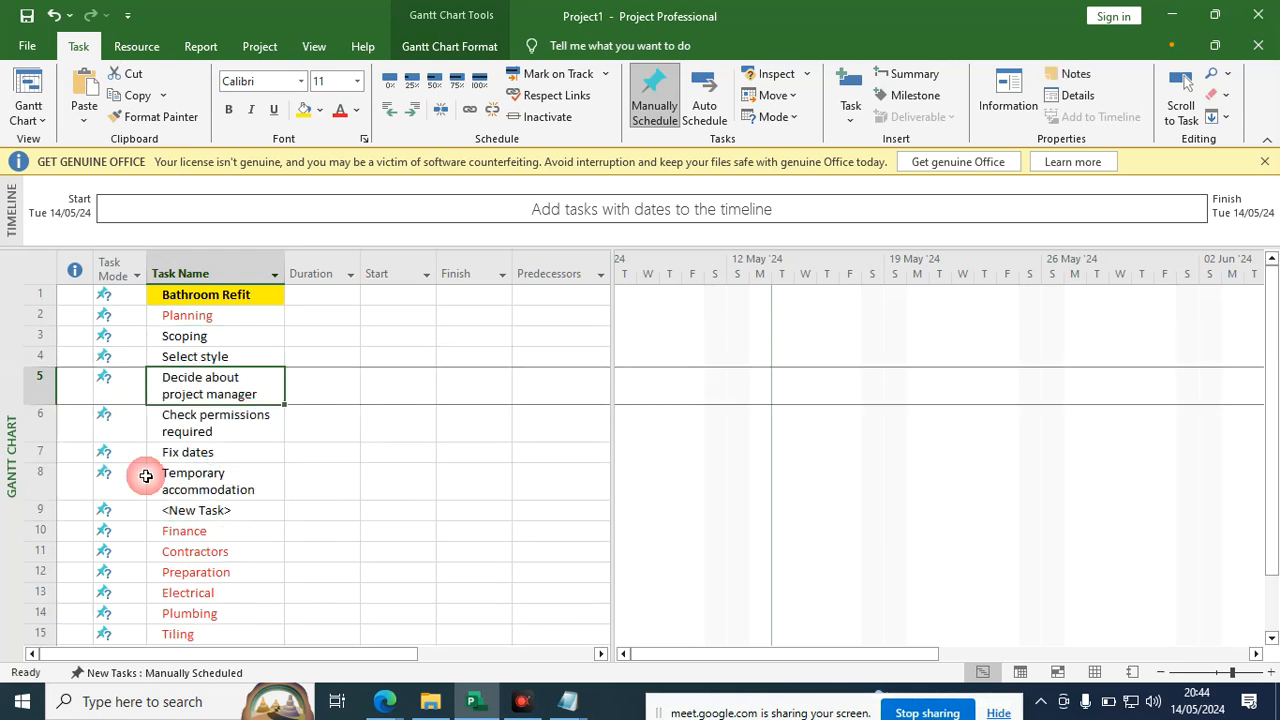
Delete the leftover <New Task> row between Temporary accommodation and Finance.
{"action": "left_click", "coordinate": [38, 511]}
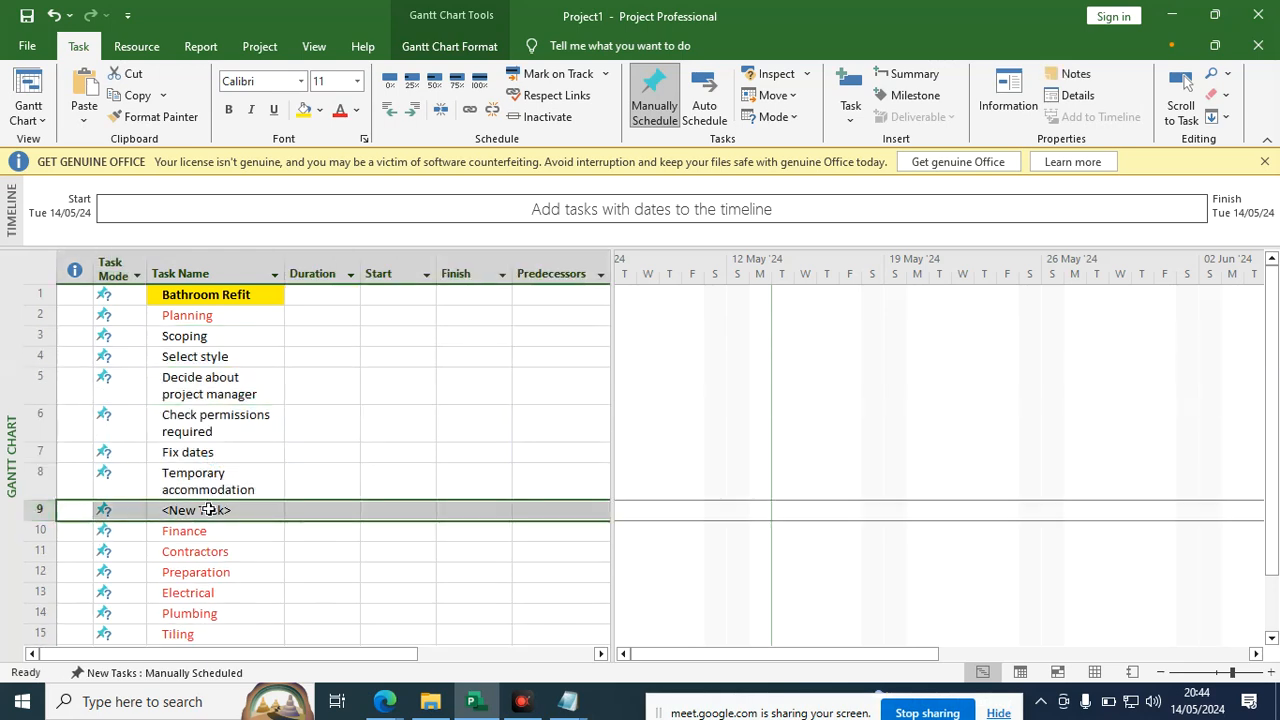
{"action": "right_click", "coordinate": [212, 508]}
{"action": "left_click", "coordinate": [266, 284]}
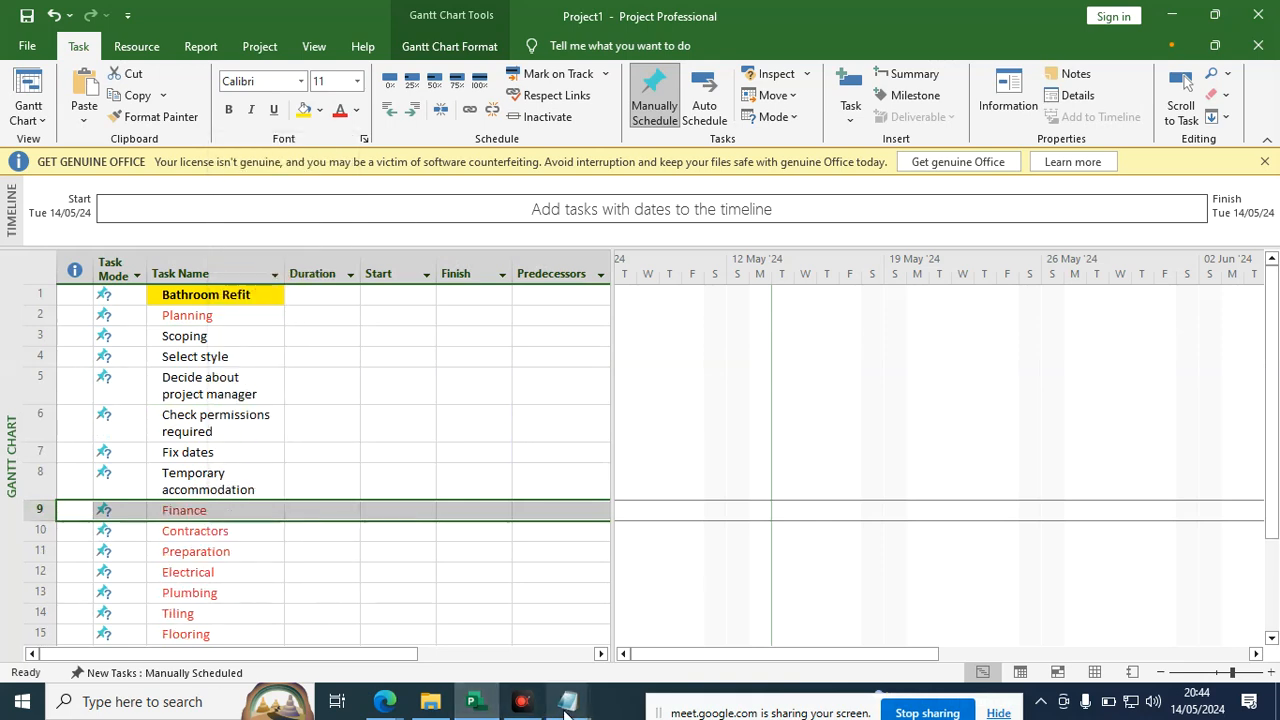
Switch to the task breakdown file in Notepad and insert a blank line above the CONTRACTORS and FINANCE headings.
{"action": "mouse_move", "coordinate": [567, 700]}
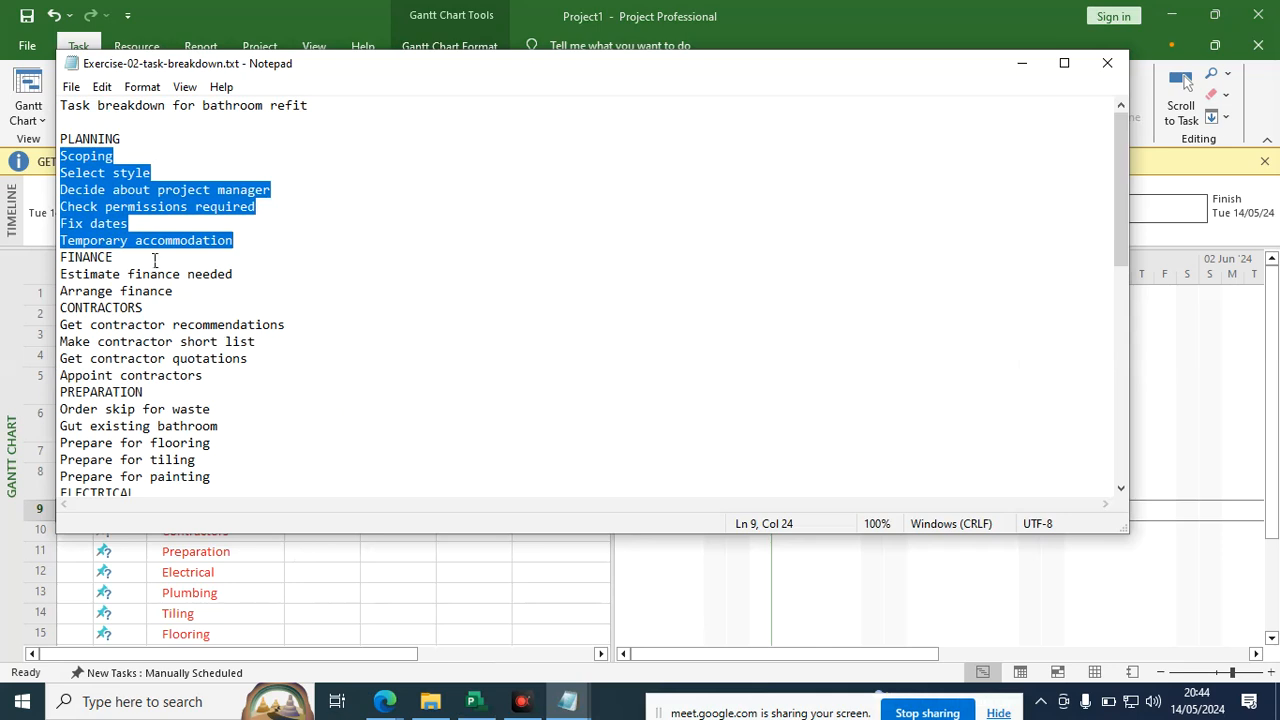
{"action": "scroll", "coordinate": [130, 224], "scroll_direction": "down", "scroll_amount": 2}
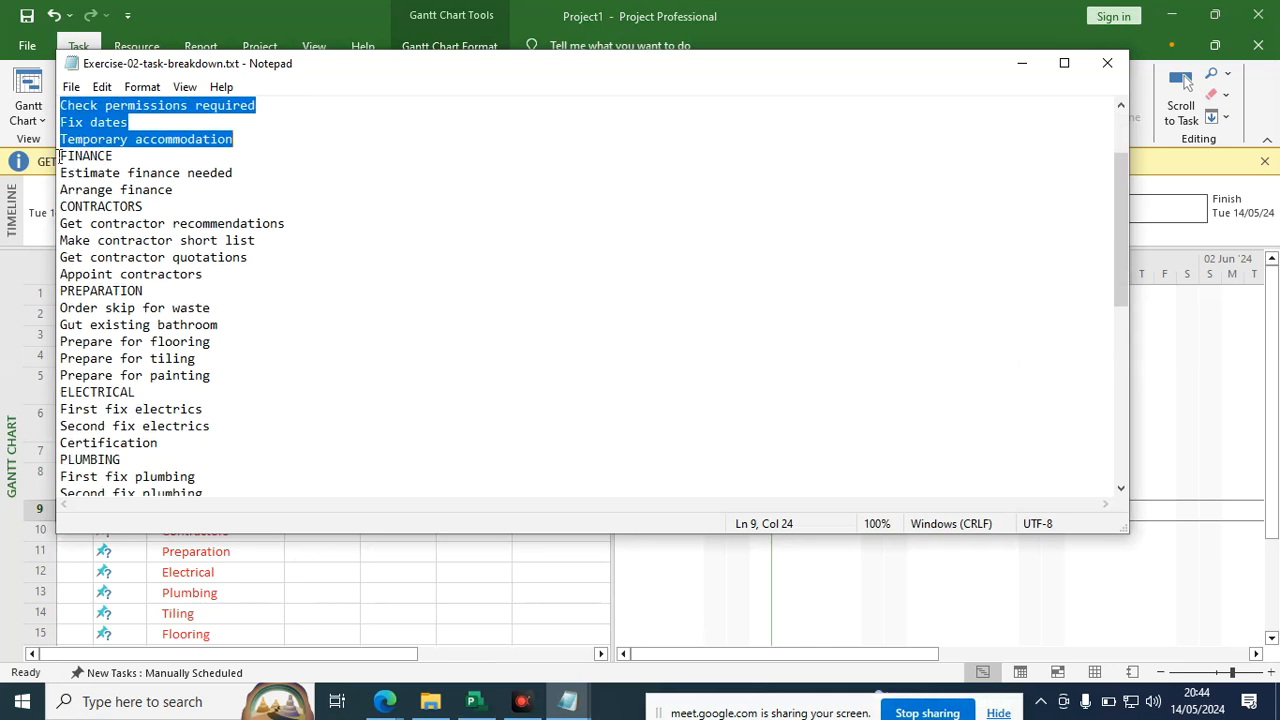
{"action": "left_click", "coordinate": [162, 203]}
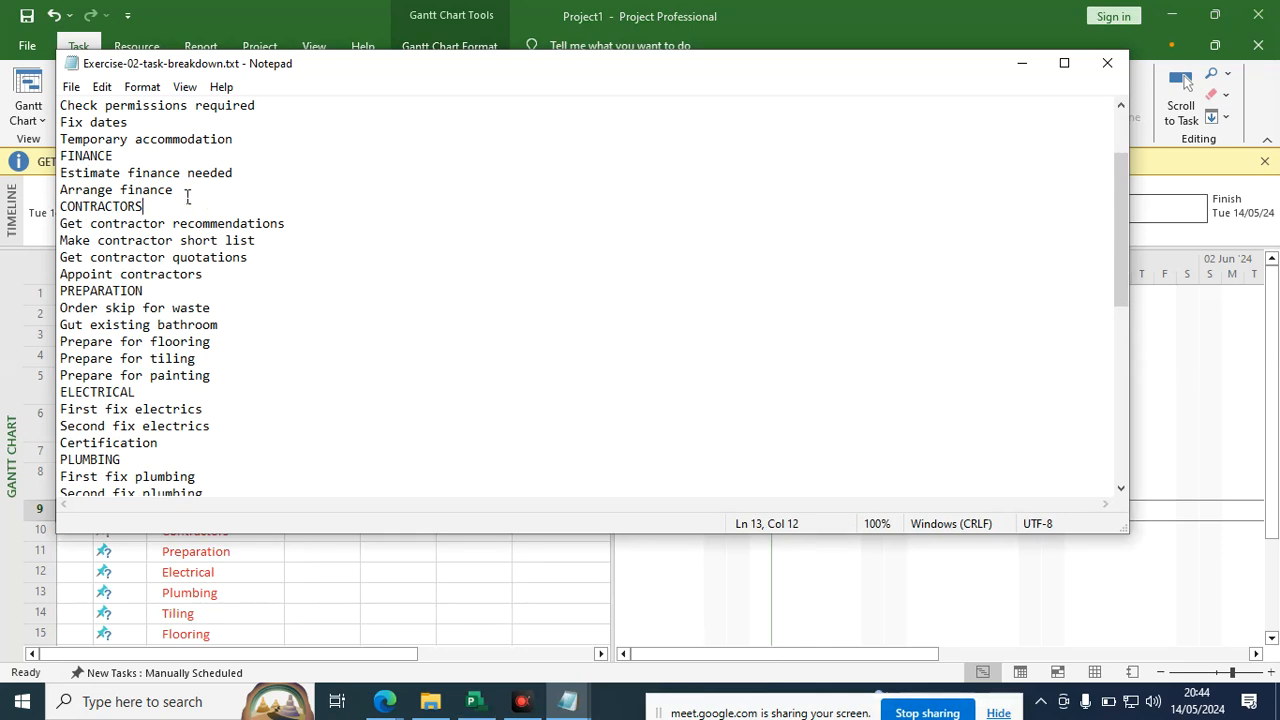
{"action": "key", "text": "Return"}
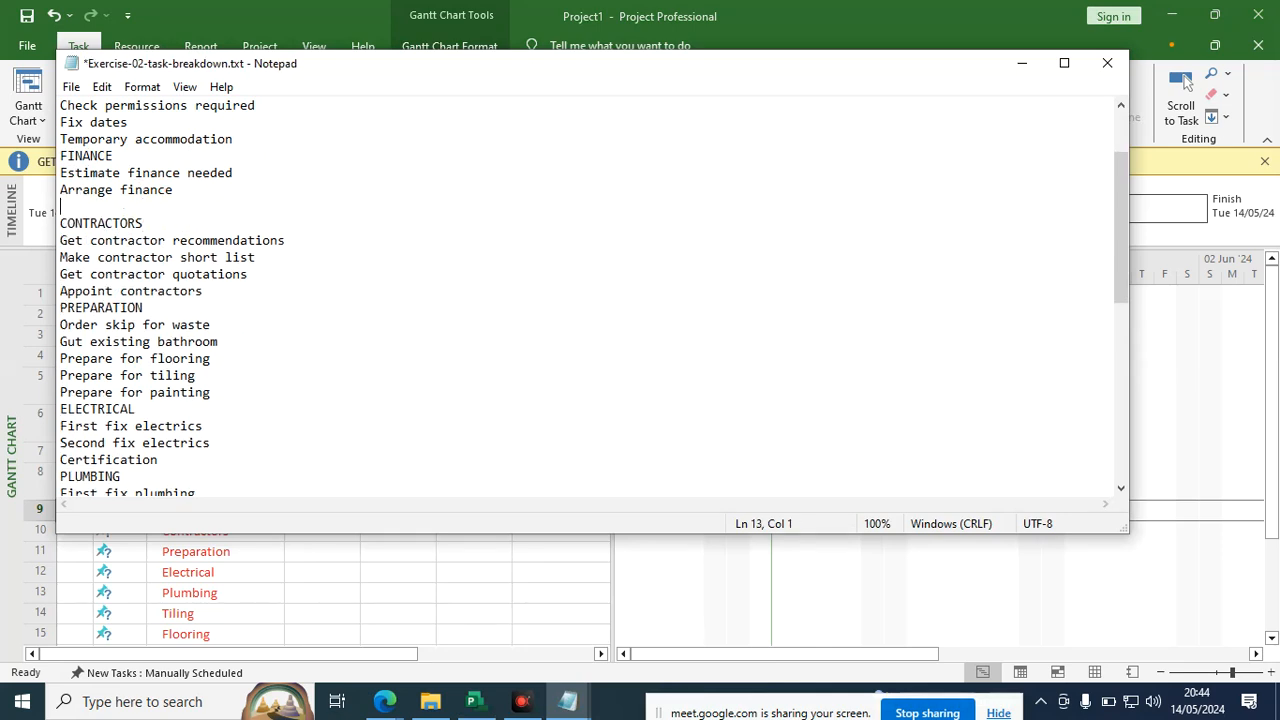
{"action": "scroll", "coordinate": [218, 211], "scroll_direction": "up", "scroll_amount": 2}
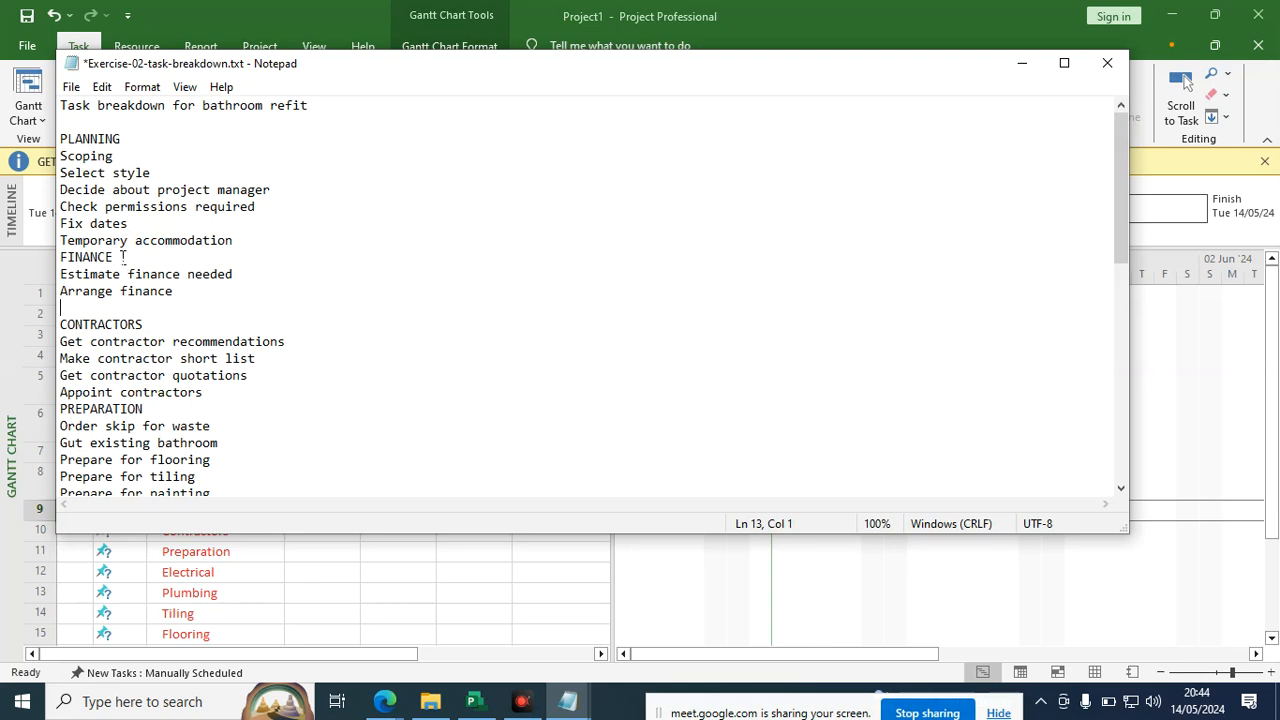
{"action": "left_click", "coordinate": [243, 240]}
{"action": "key", "text": "Return"}
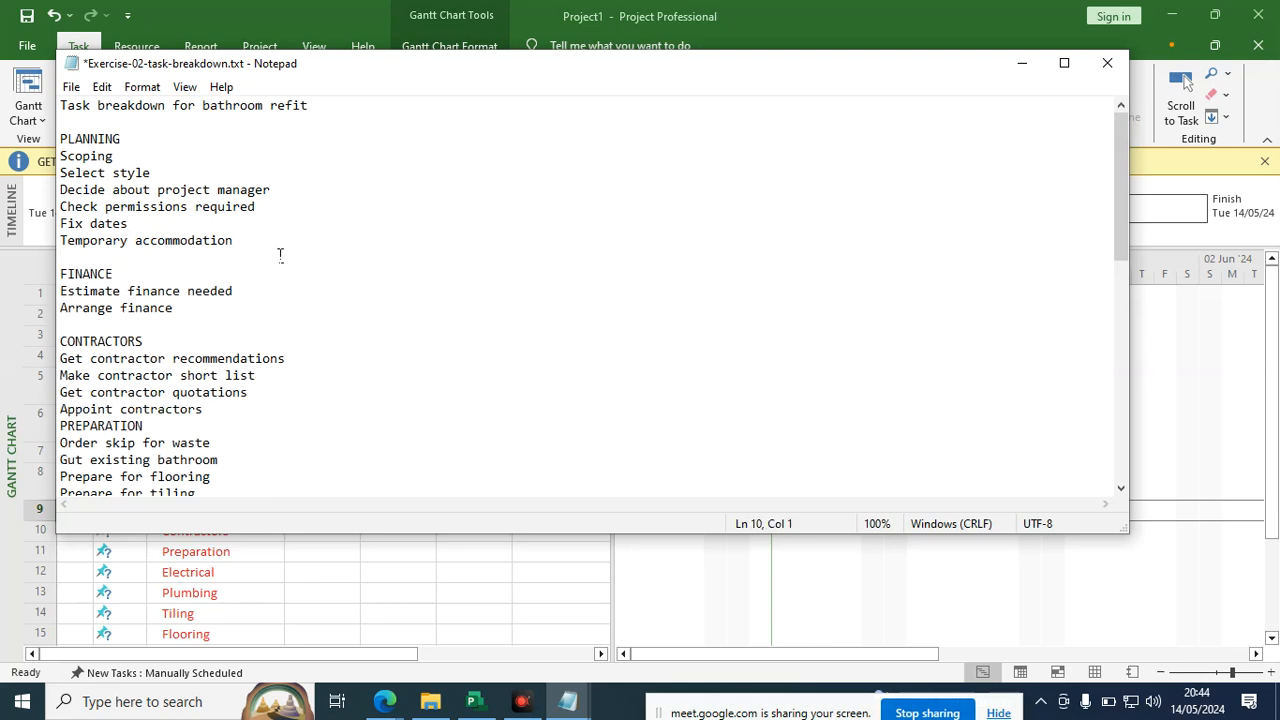
Insert a blank line above the PREPARATION and ELECTRICAL headings in the text file.
{"action": "scroll", "coordinate": [190, 370], "scroll_direction": "down", "scroll_amount": 2}
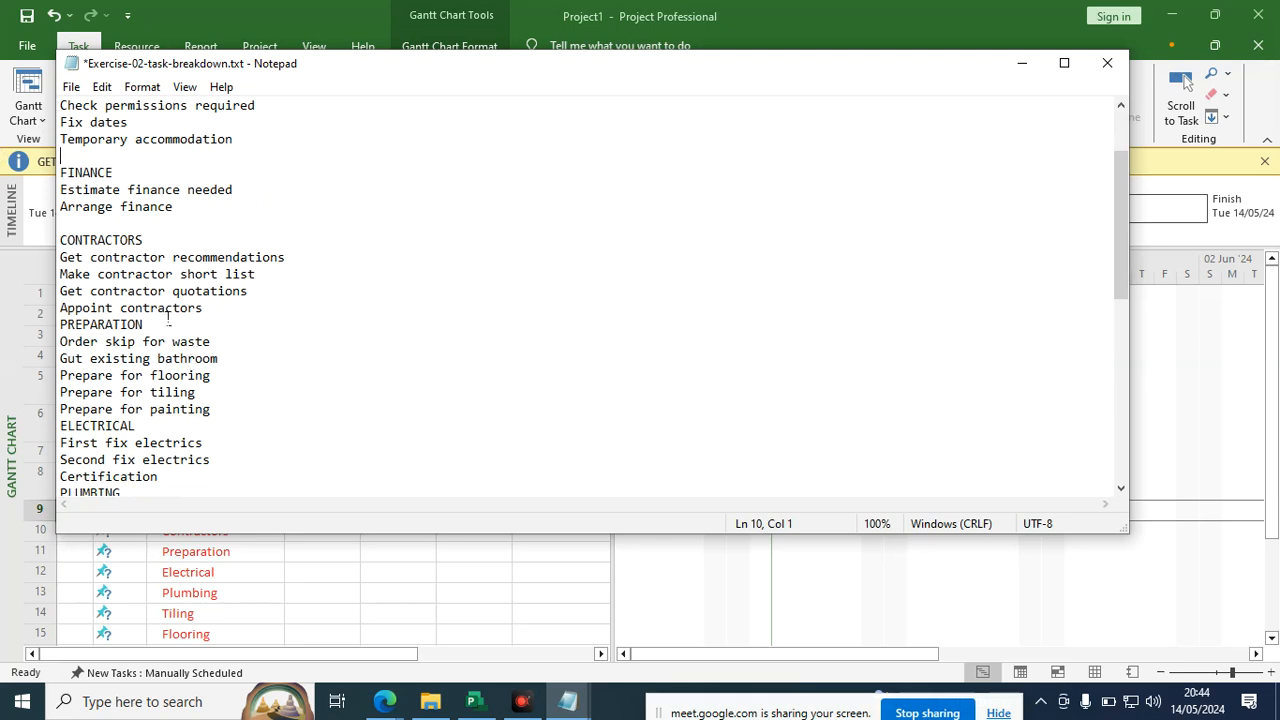
{"action": "key", "text": "Return"}
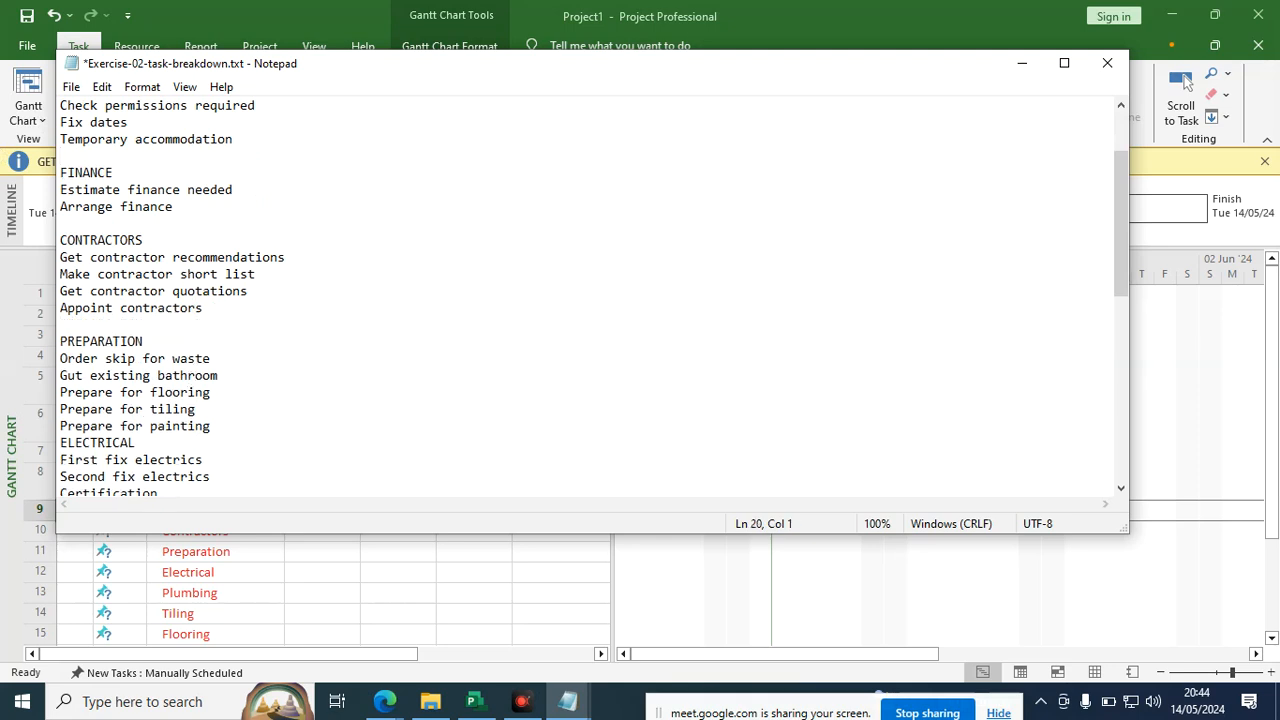
{"action": "scroll", "coordinate": [171, 384], "scroll_direction": "down", "scroll_amount": 1}
{"action": "left_click", "coordinate": [214, 377]}
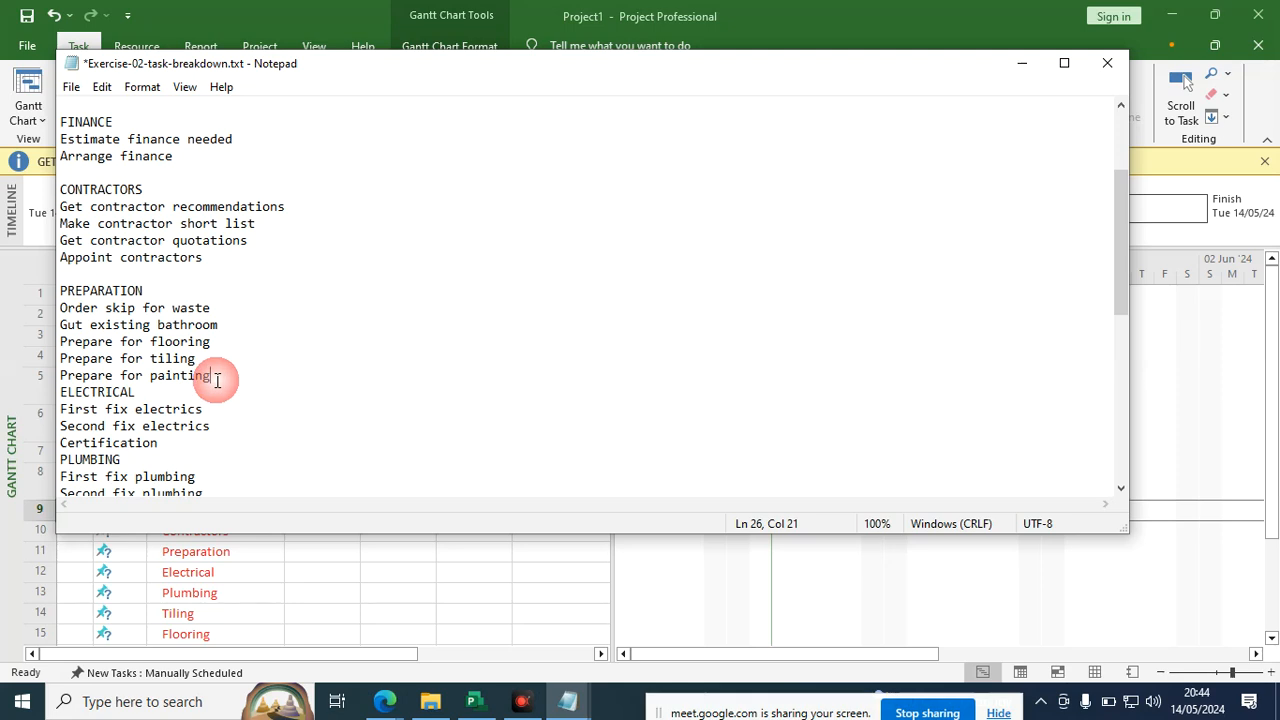
{"action": "key", "text": "Return"}
Insert a blank line above the TILING and PAINTING headings in the text file.
{"action": "scroll", "coordinate": [217, 423], "scroll_direction": "down", "scroll_amount": 3}
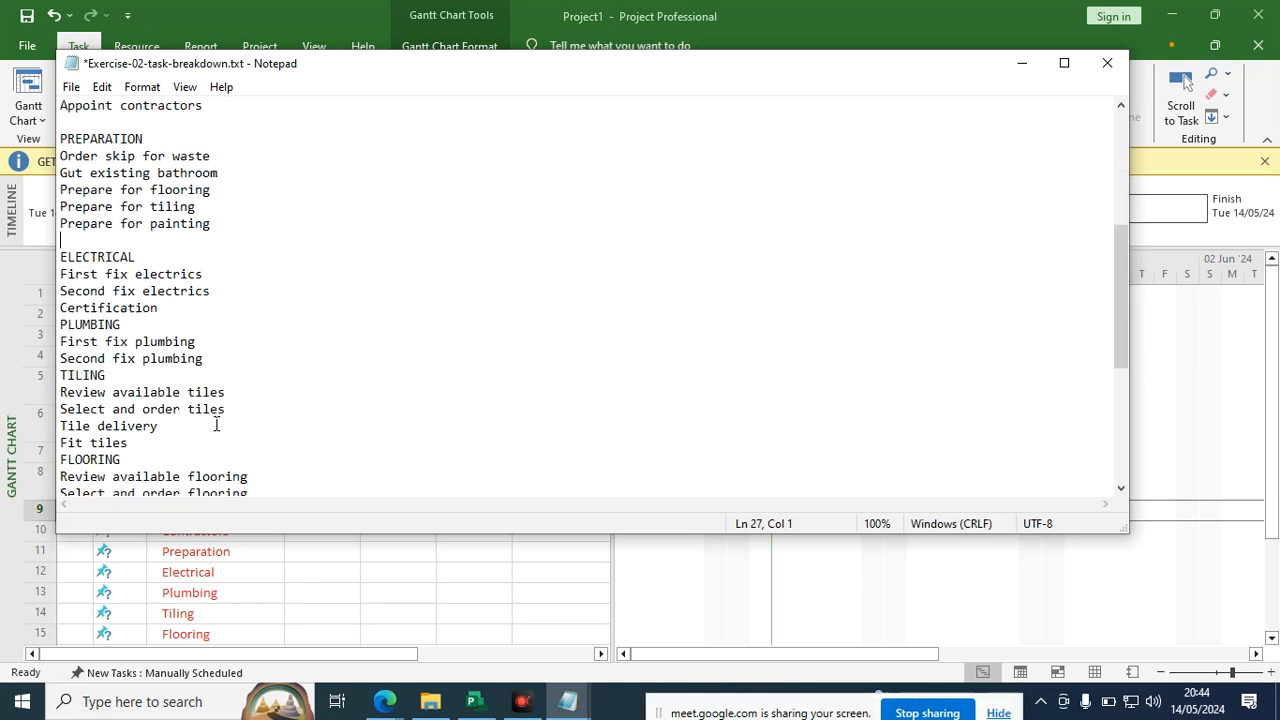
{"action": "left_click", "coordinate": [220, 364]}
{"action": "key", "text": "Return"}
{"action": "scroll", "coordinate": [235, 350], "scroll_direction": "down", "scroll_amount": 4}
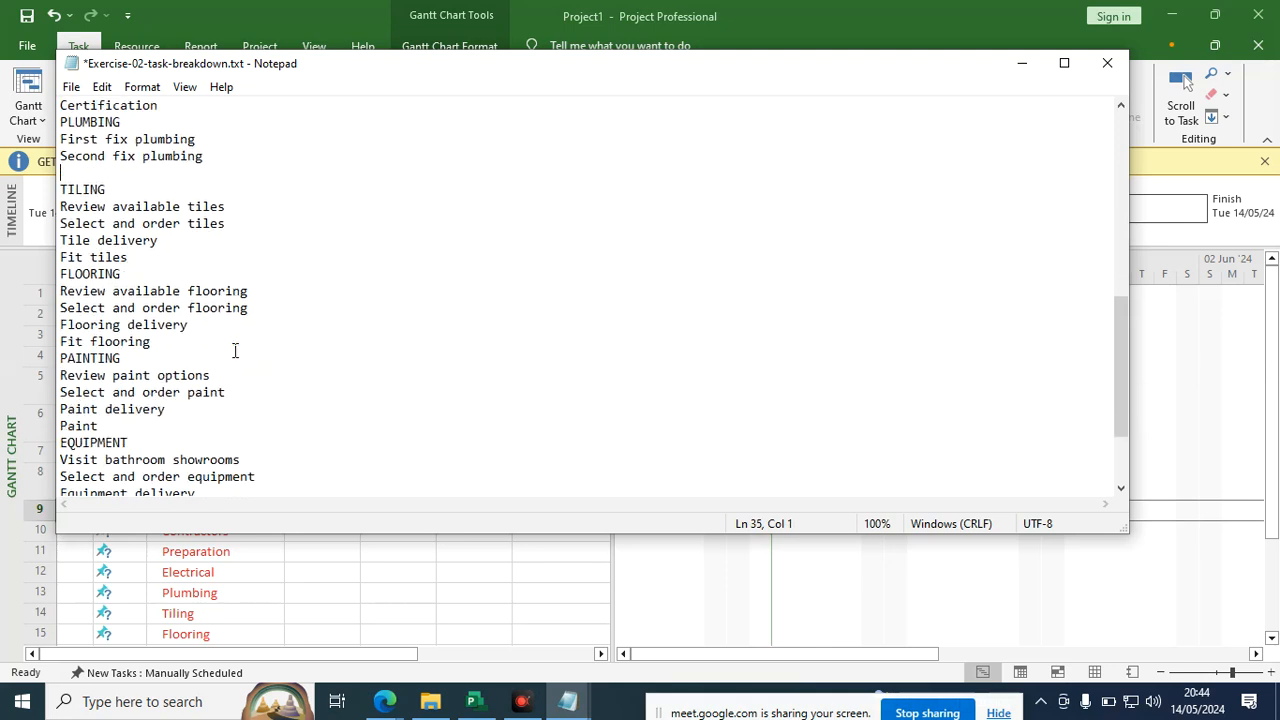
{"action": "left_click", "coordinate": [155, 345]}
{"action": "key", "text": "Return"}
Insert a blank line above the EQUIPMENT and FINISH headings in the text file.
{"action": "scroll", "coordinate": [157, 358], "scroll_direction": "down", "scroll_amount": 3}
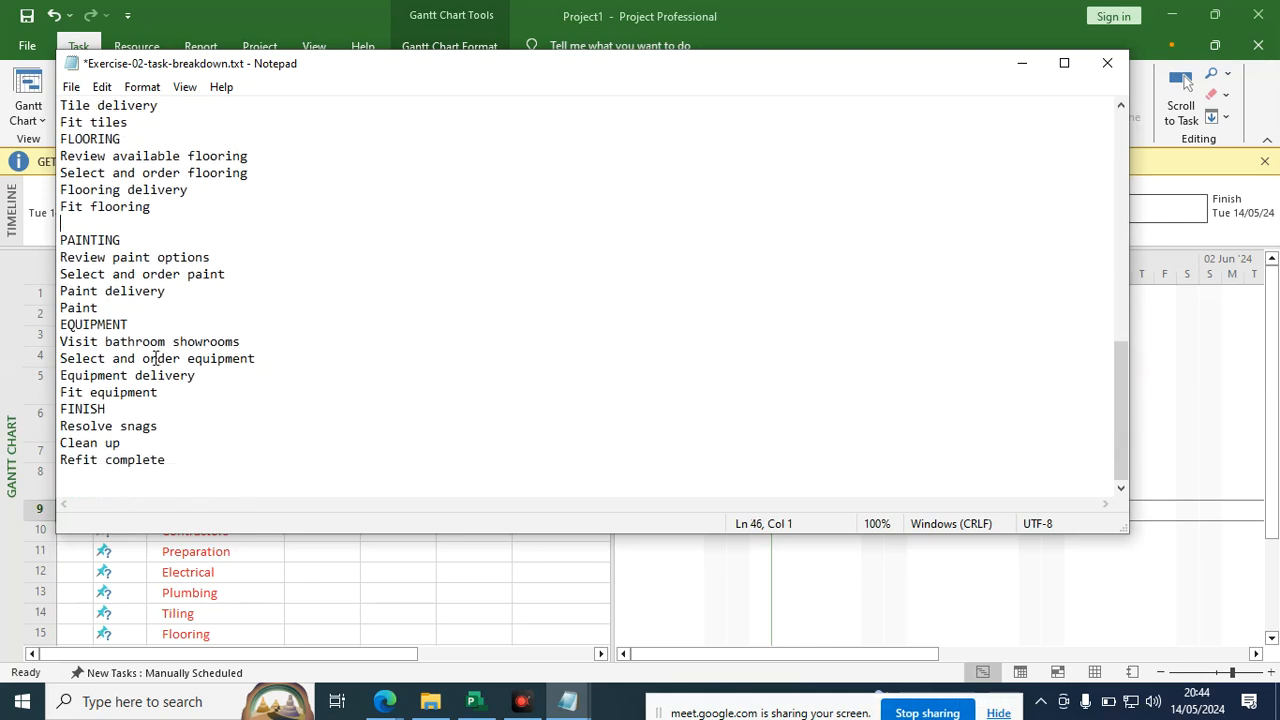
{"action": "left_click", "coordinate": [108, 307]}
{"action": "key", "text": "Return"}
{"action": "left_click", "coordinate": [163, 410]}
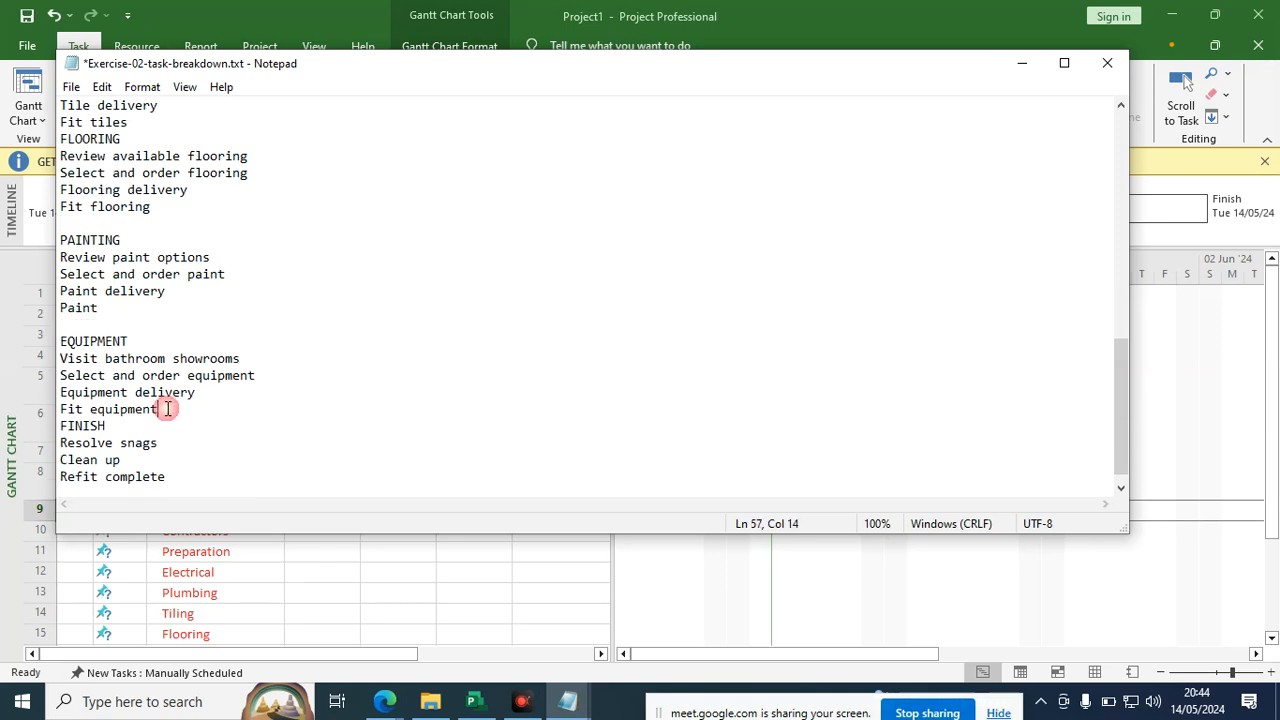
{"action": "key", "text": "Return"}
{"action": "scroll", "coordinate": [169, 398], "scroll_direction": "down", "scroll_amount": 1}
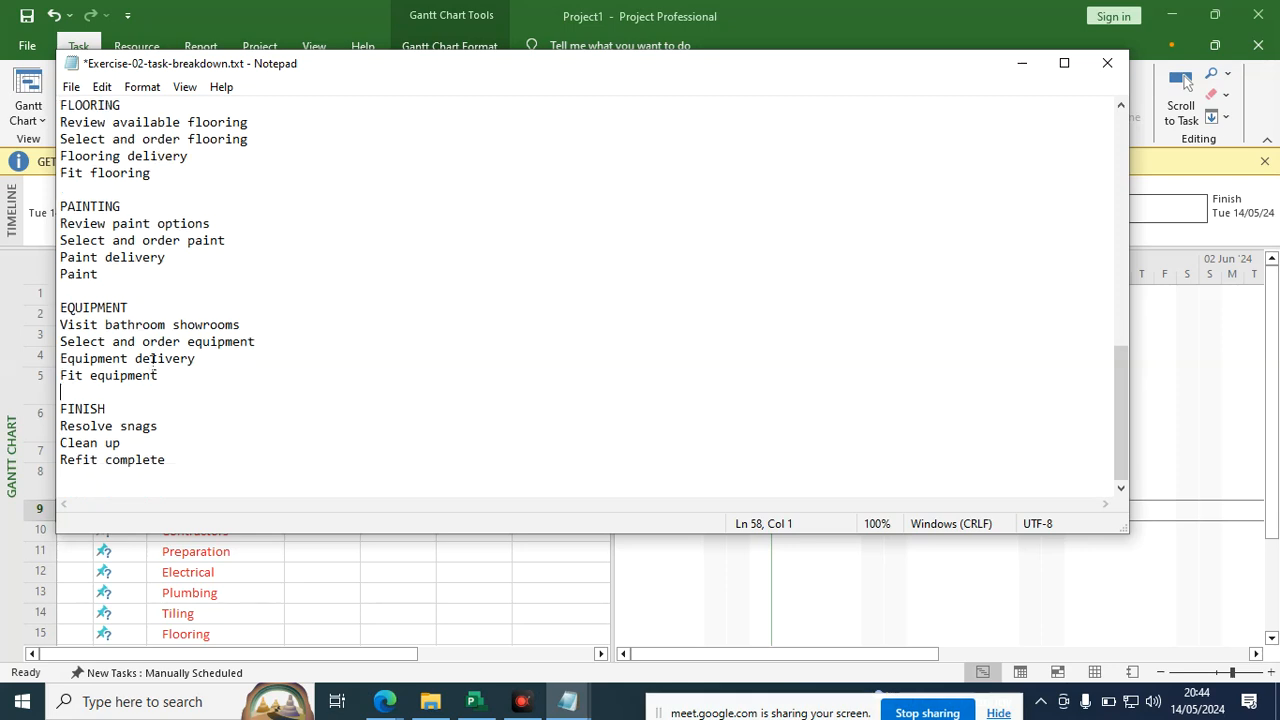
Copy the Finance subtasks Estimate finance needed and Arrange finance from the text file and switch to Project.
{"action": "scroll", "coordinate": [155, 442], "scroll_direction": "up", "scroll_amount": 13}
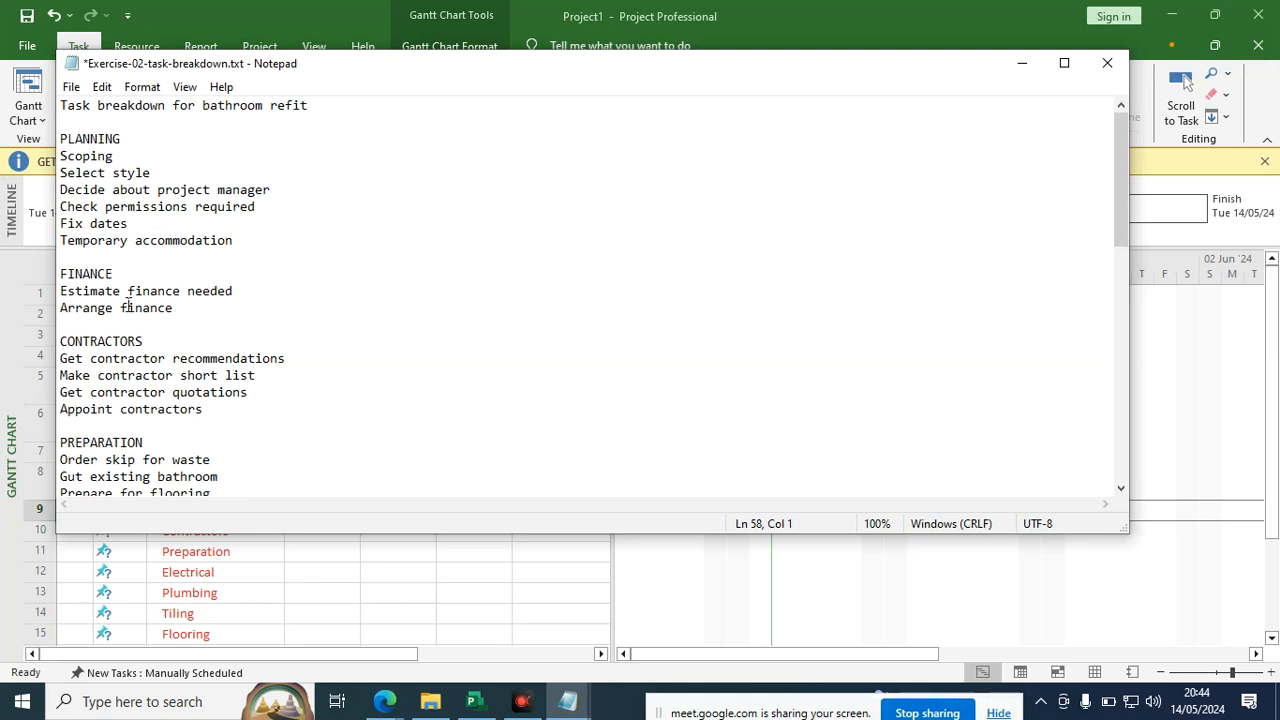
{"action": "left_click_drag", "start_coordinate": [206, 312], "coordinate": [59, 291]}
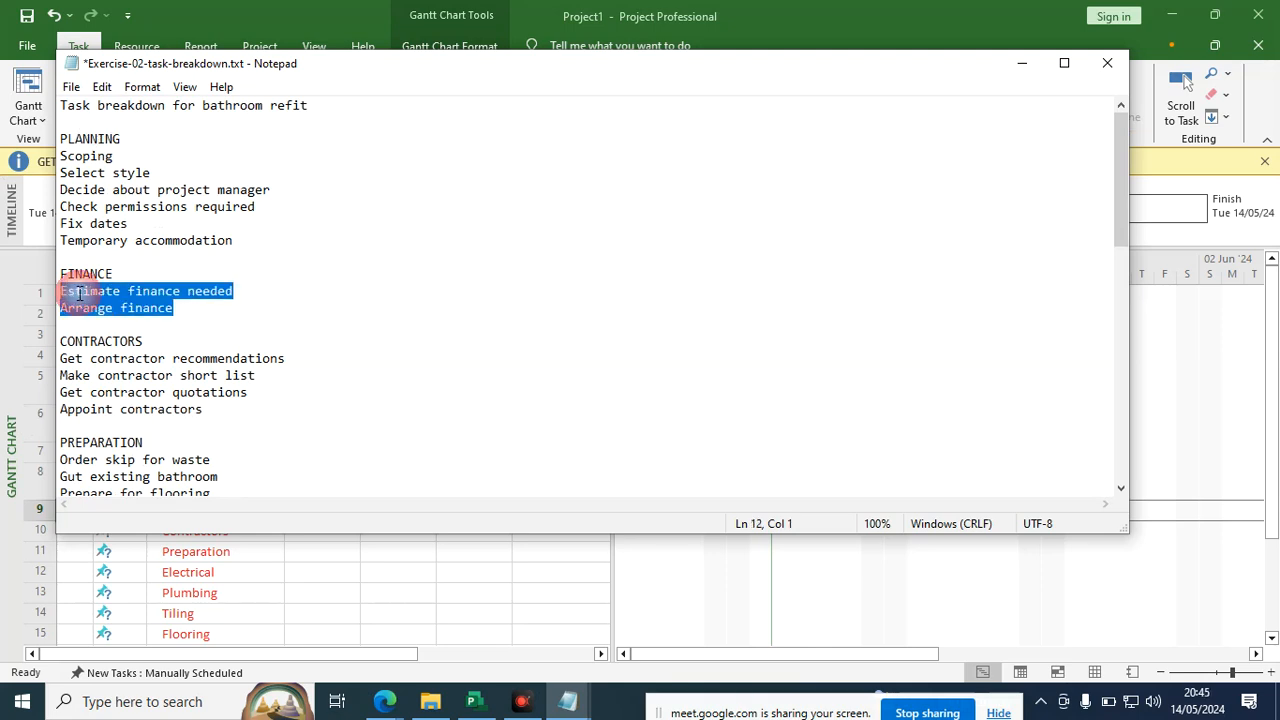
{"action": "right_click", "coordinate": [92, 296]}
{"action": "left_click", "coordinate": [128, 352]}
{"action": "left_click", "coordinate": [266, 648]}
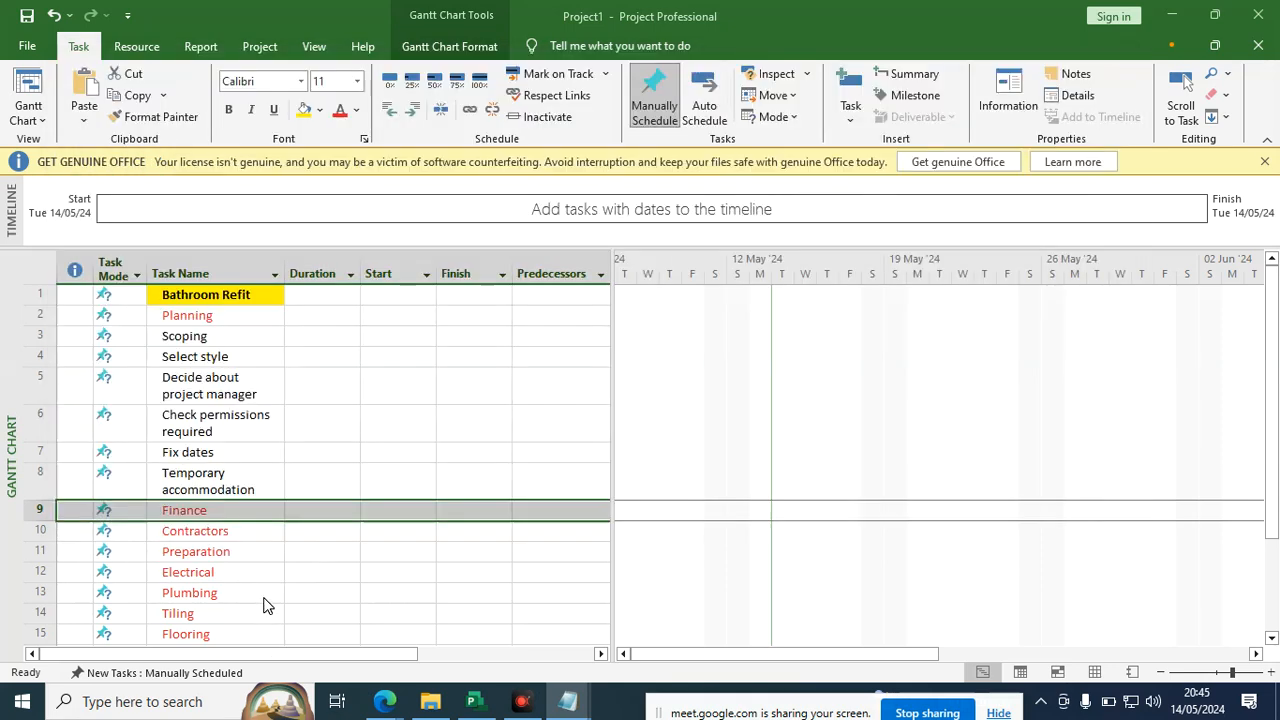
Insert two new task rows between Finance and Contractors.
{"action": "left_click", "coordinate": [266, 600]}
{"action": "scroll", "coordinate": [170, 460], "scroll_direction": "down", "scroll_amount": 2}
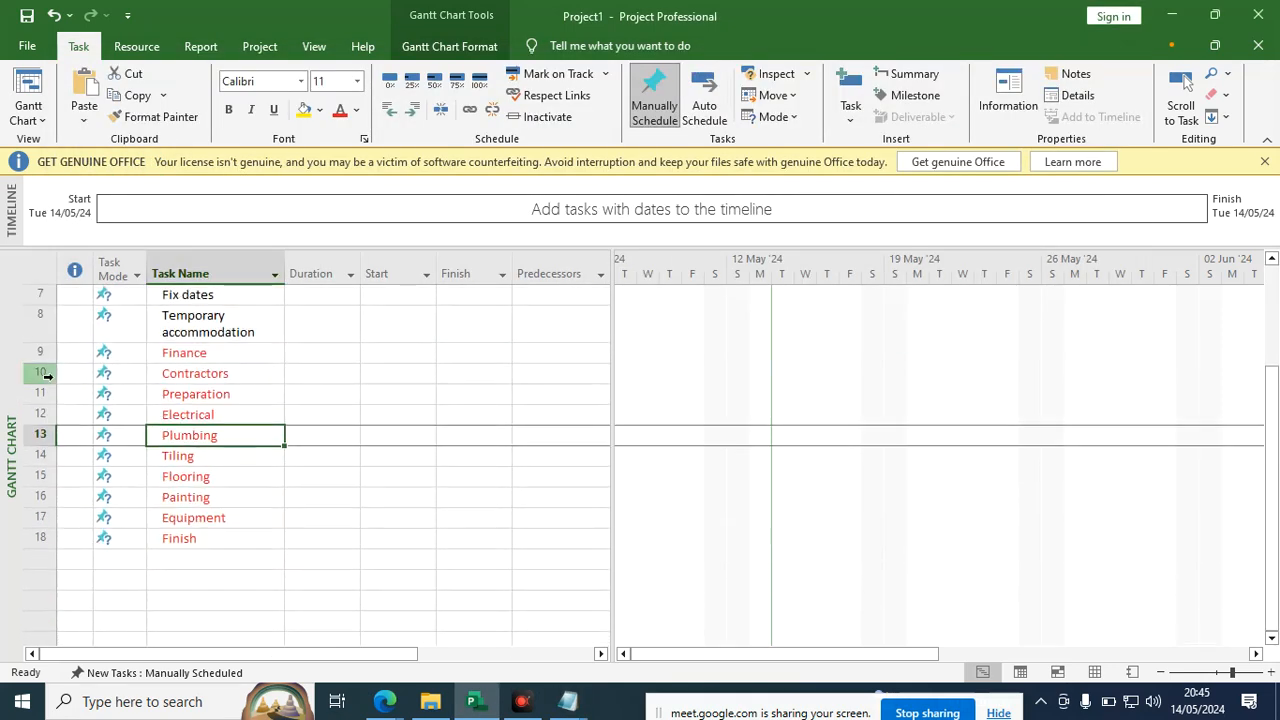
{"action": "left_click_drag", "start_coordinate": [42, 372], "coordinate": [38, 394]}
{"action": "right_click", "coordinate": [134, 371]}
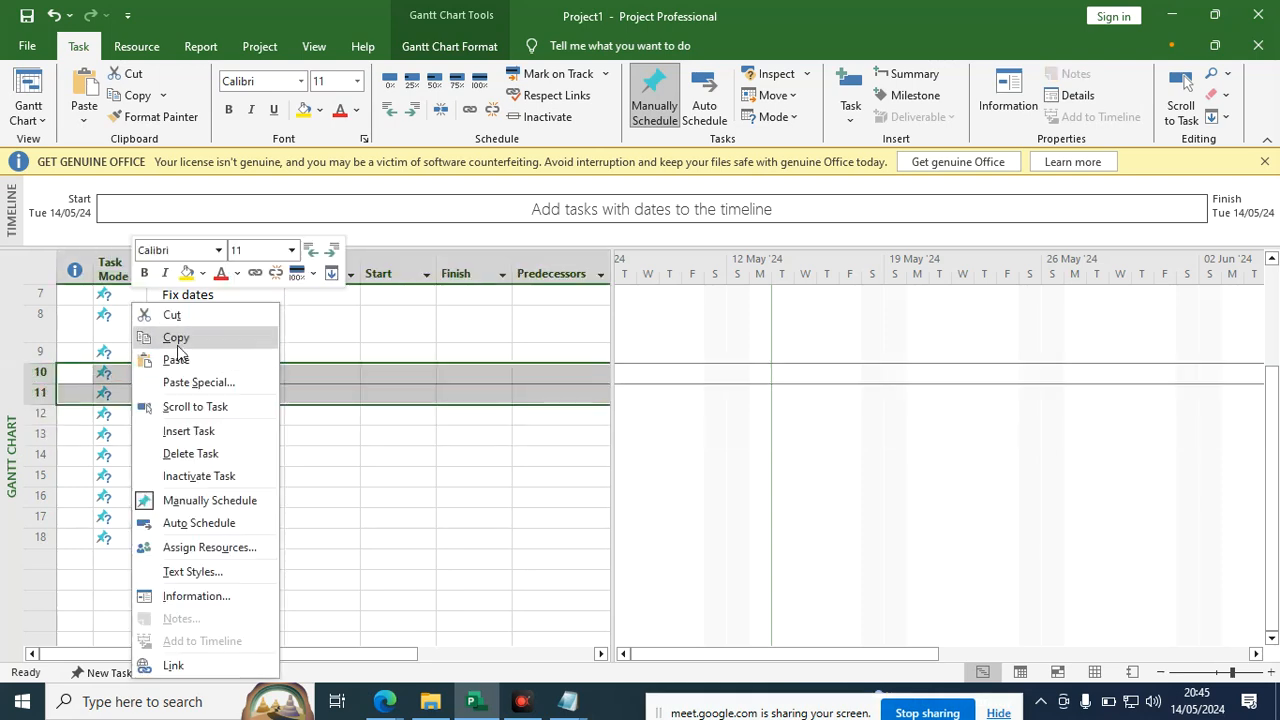
{"action": "left_click", "coordinate": [197, 424]}
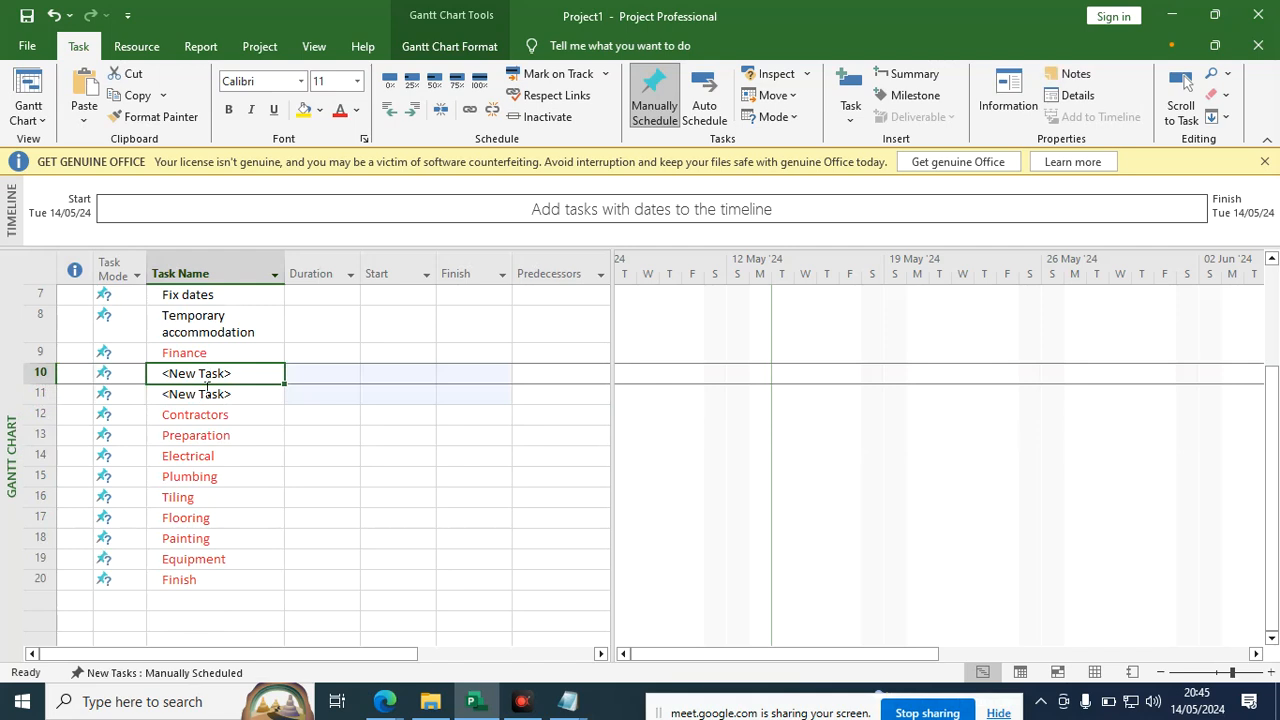
Paste the copied Finance subtasks over the two new task names in rows 10 and 11.
{"action": "left_click_drag", "start_coordinate": [208, 378], "coordinate": [206, 398]}
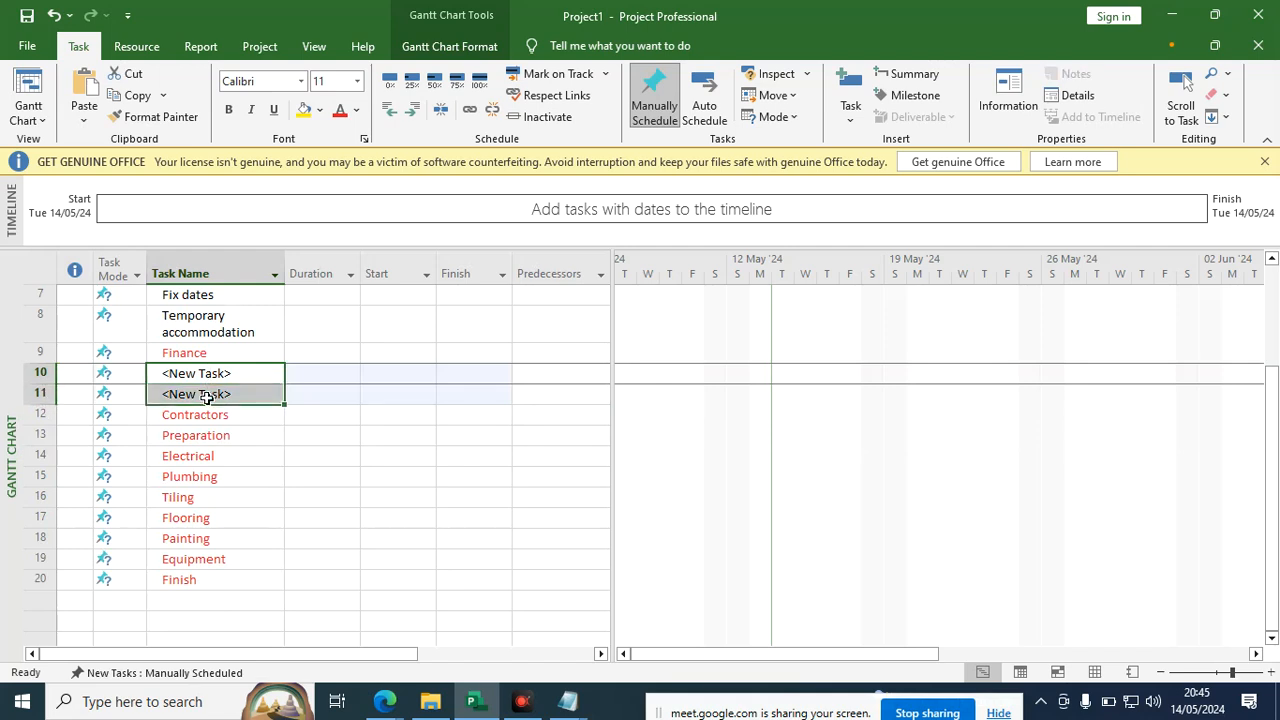
{"action": "key", "text": "ctrl+v"}
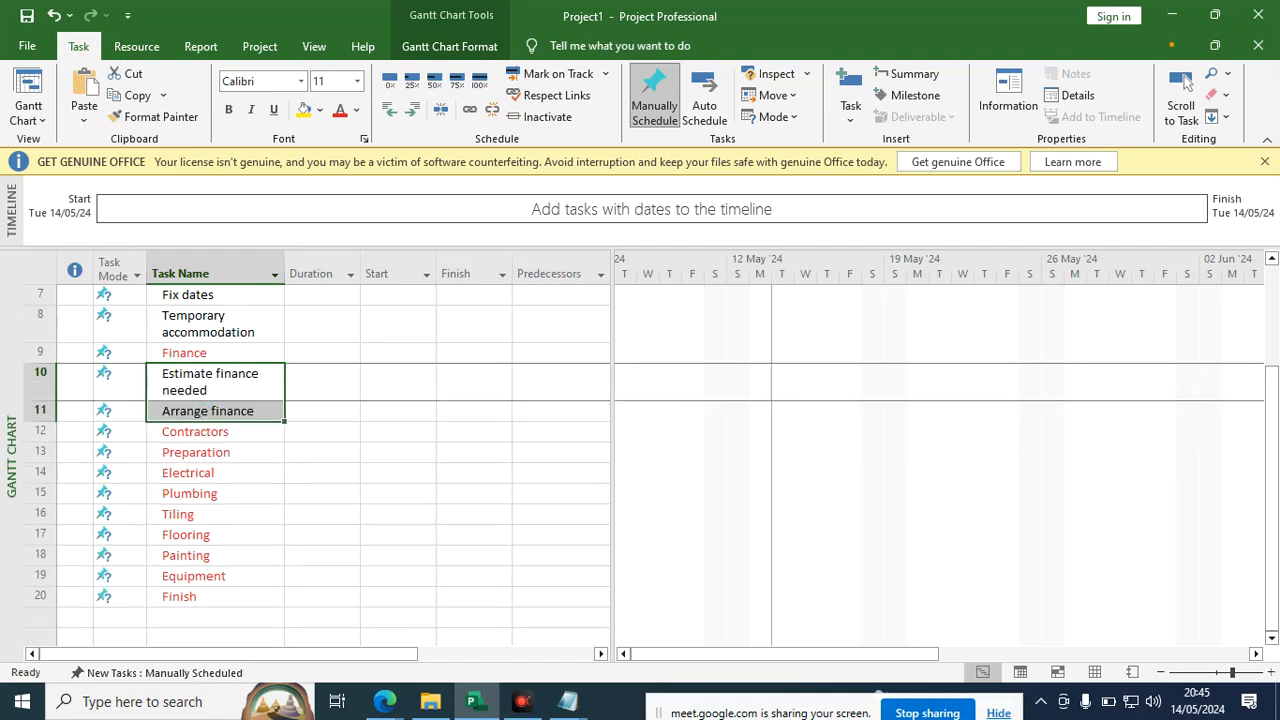
{"action": "left_click", "coordinate": [335, 378]}
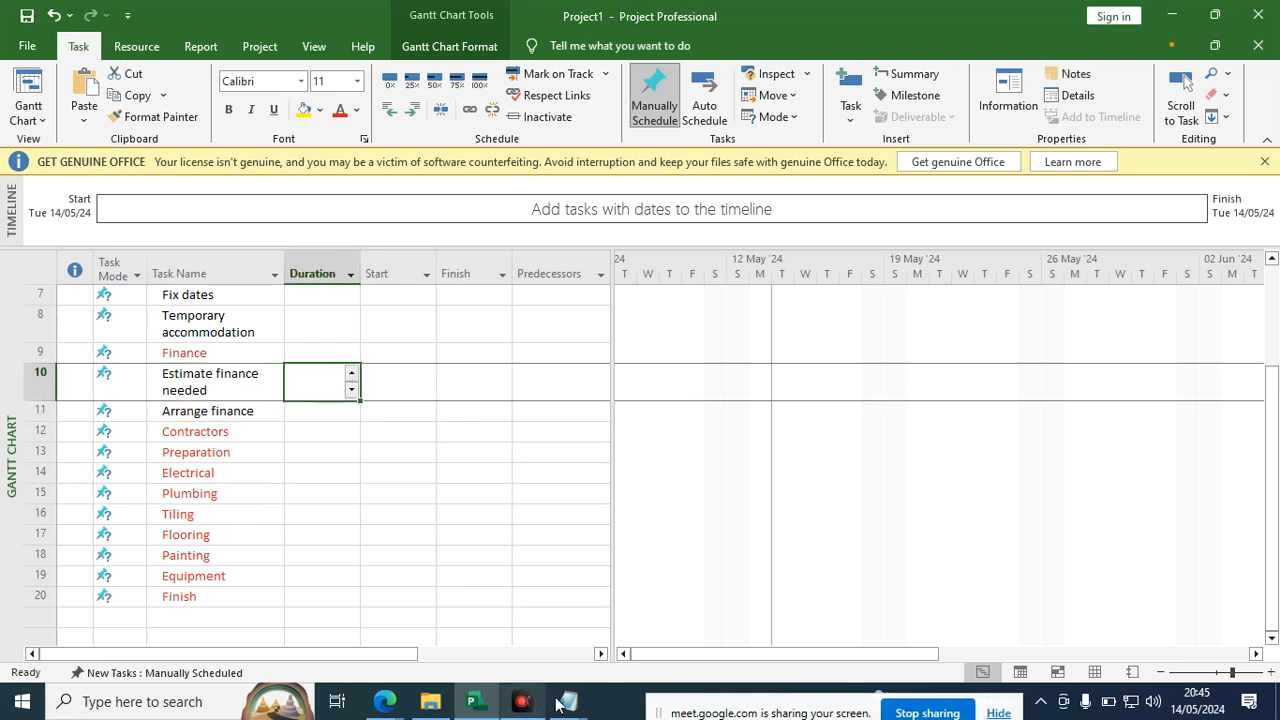
Copy the four Contractors subtasks, Get contractor recommendations through Appoint contractors, from the task breakdown text file and switch to Project.
{"action": "mouse_move", "coordinate": [565, 702]}
{"action": "left_click", "coordinate": [548, 569]}
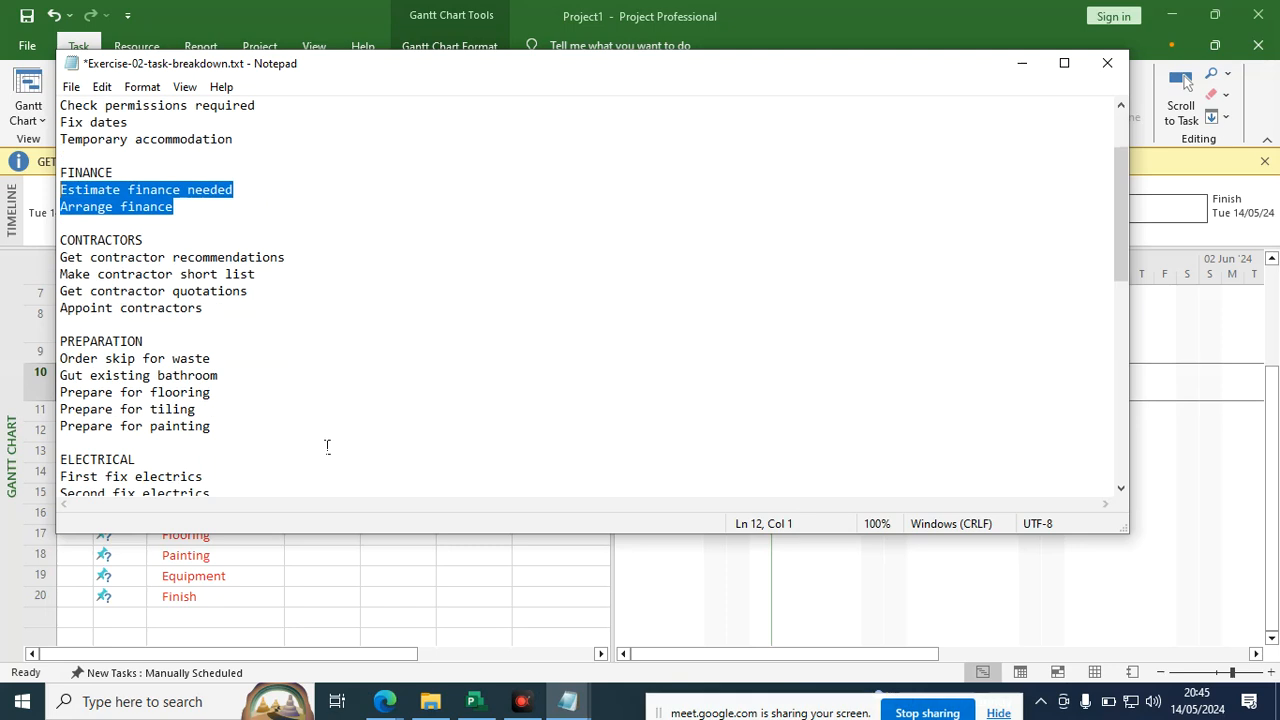
{"action": "left_click_drag", "start_coordinate": [204, 308], "coordinate": [60, 258]}
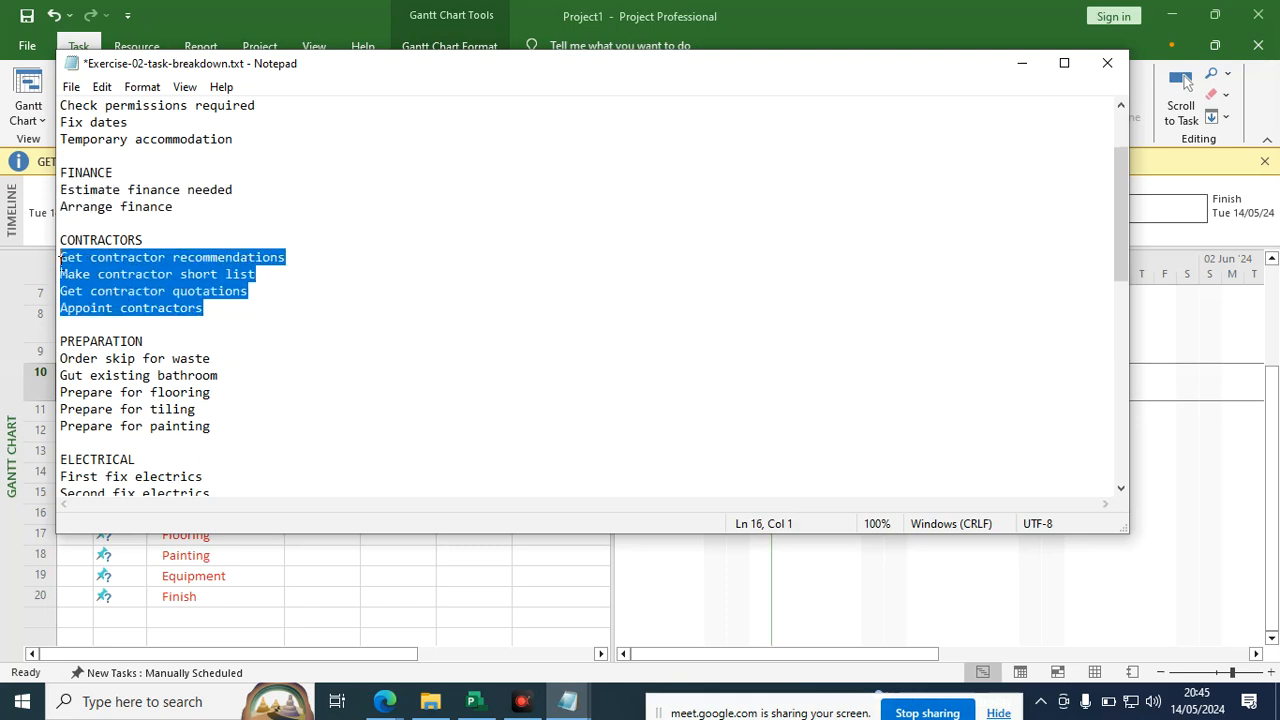
{"action": "right_click", "coordinate": [88, 274]}
{"action": "left_click", "coordinate": [170, 332]}
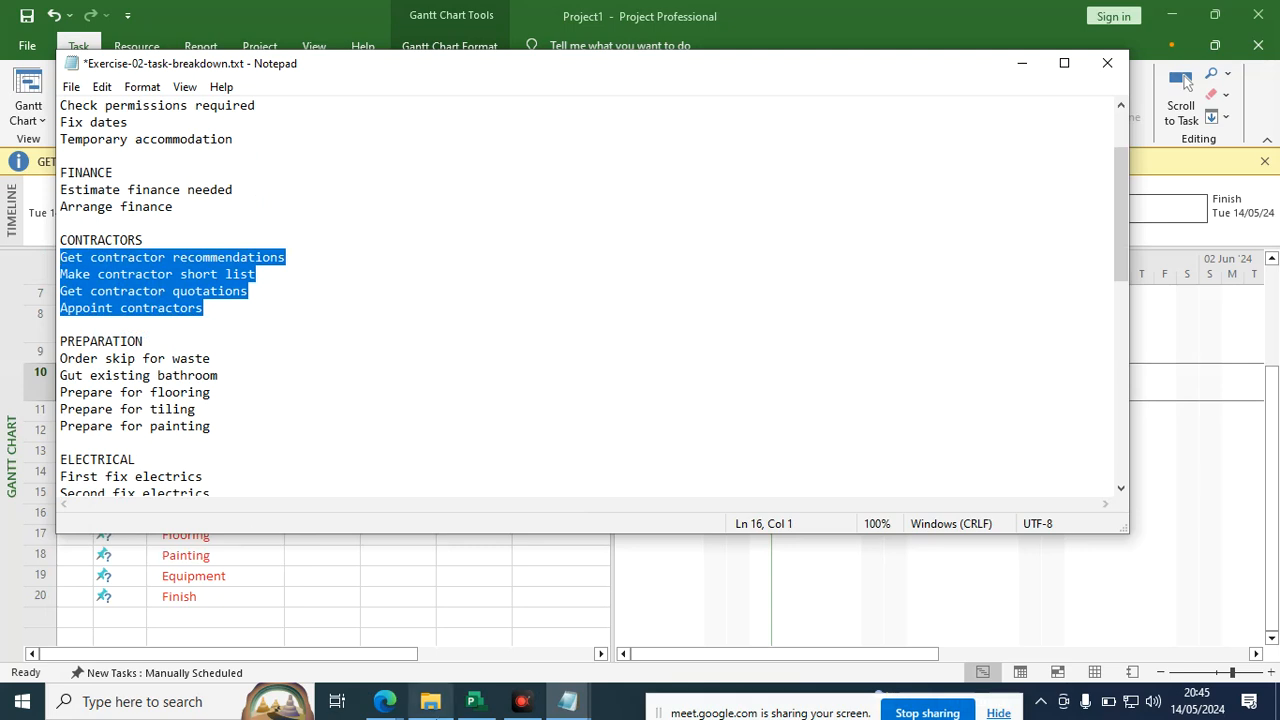
{"action": "left_click", "coordinate": [475, 702]}
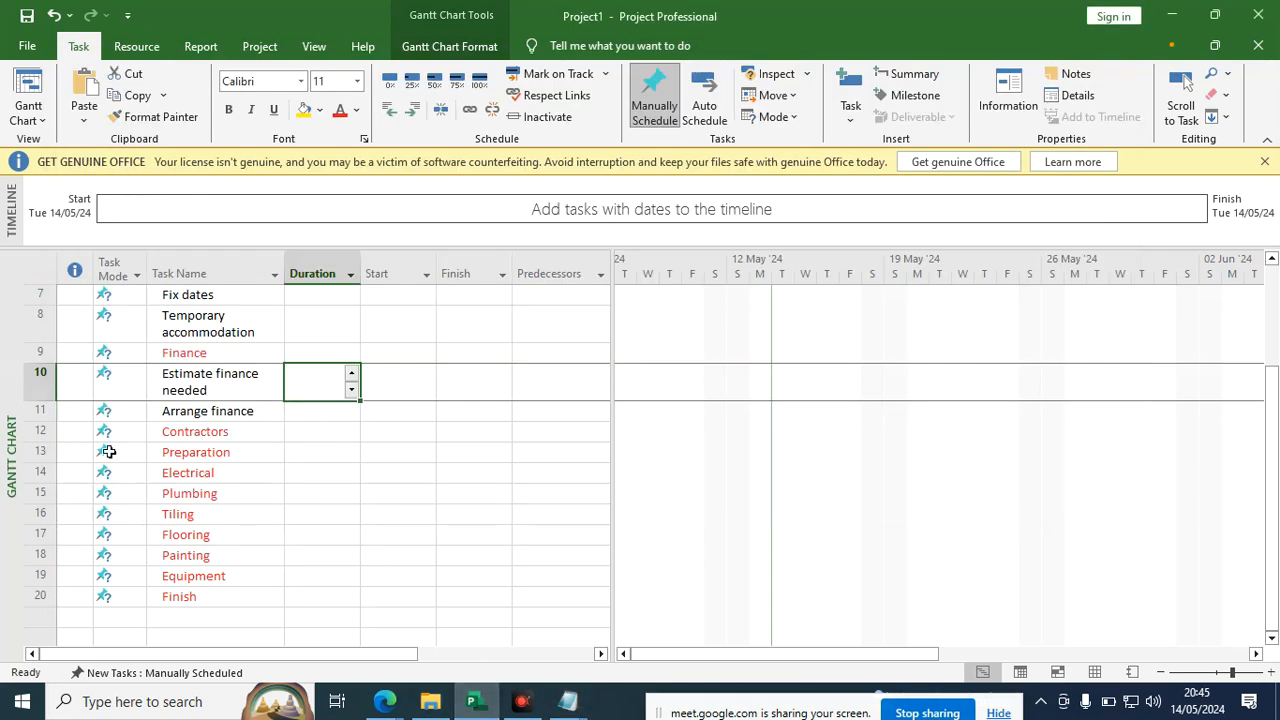
Insert four new task rows between Contractors and Preparation.
{"action": "left_click_drag", "start_coordinate": [38, 452], "coordinate": [39, 515]}
{"action": "right_click", "coordinate": [205, 475]}
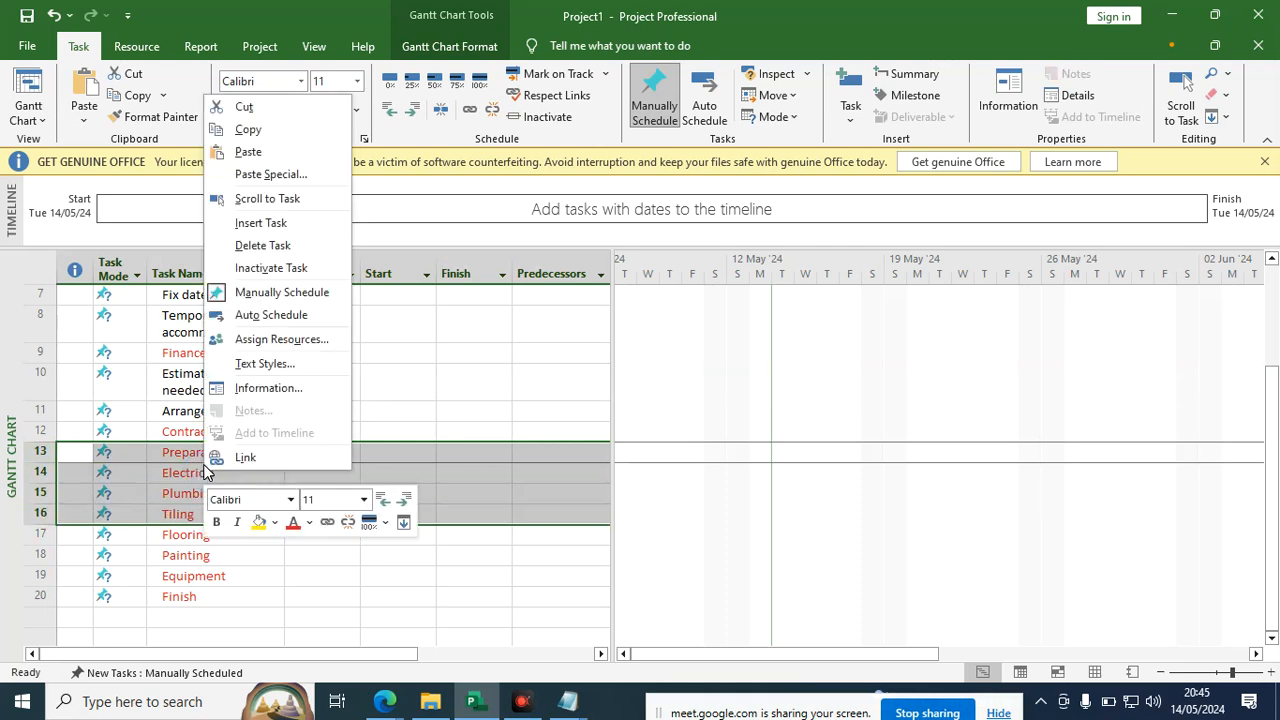
{"action": "left_click", "coordinate": [261, 223]}
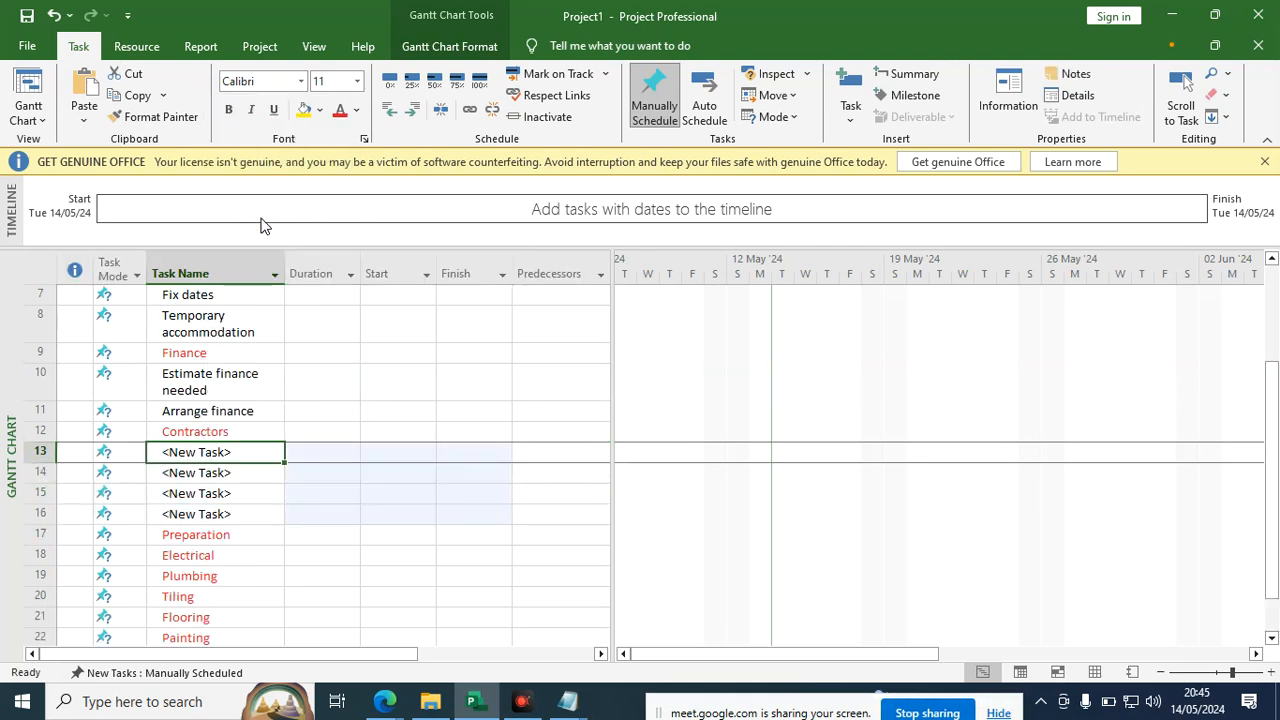
Paste the copied Contractors subtasks over the four new task names in rows 13 to 16.
{"action": "left_click_drag", "start_coordinate": [226, 455], "coordinate": [226, 513]}
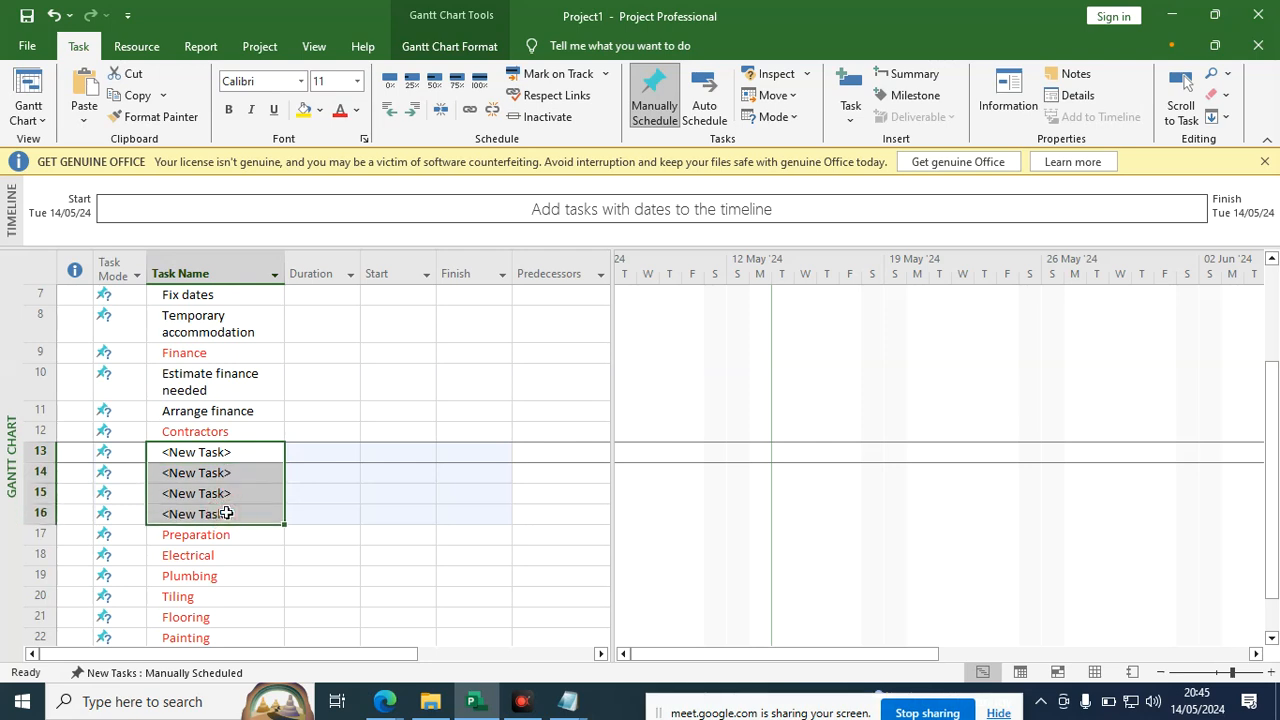
{"action": "key", "text": "ctrl+v"}
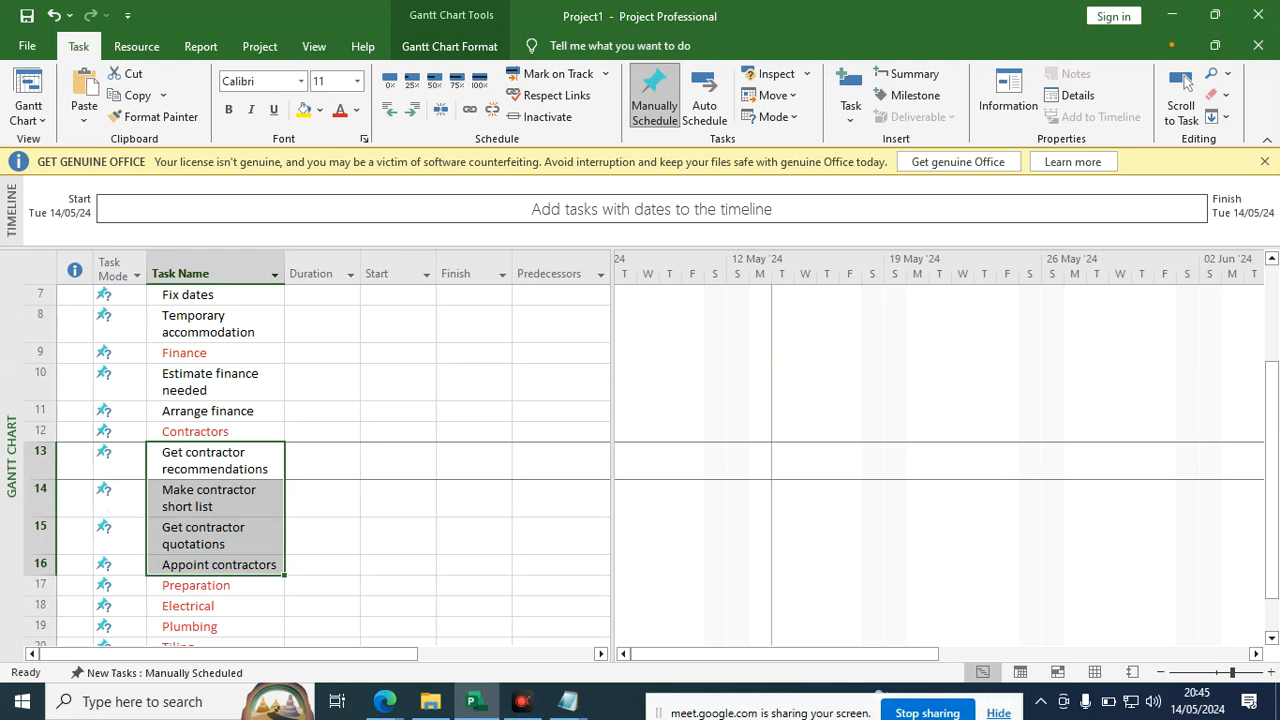
{"action": "scroll", "coordinate": [246, 452], "scroll_direction": "down", "scroll_amount": 2}
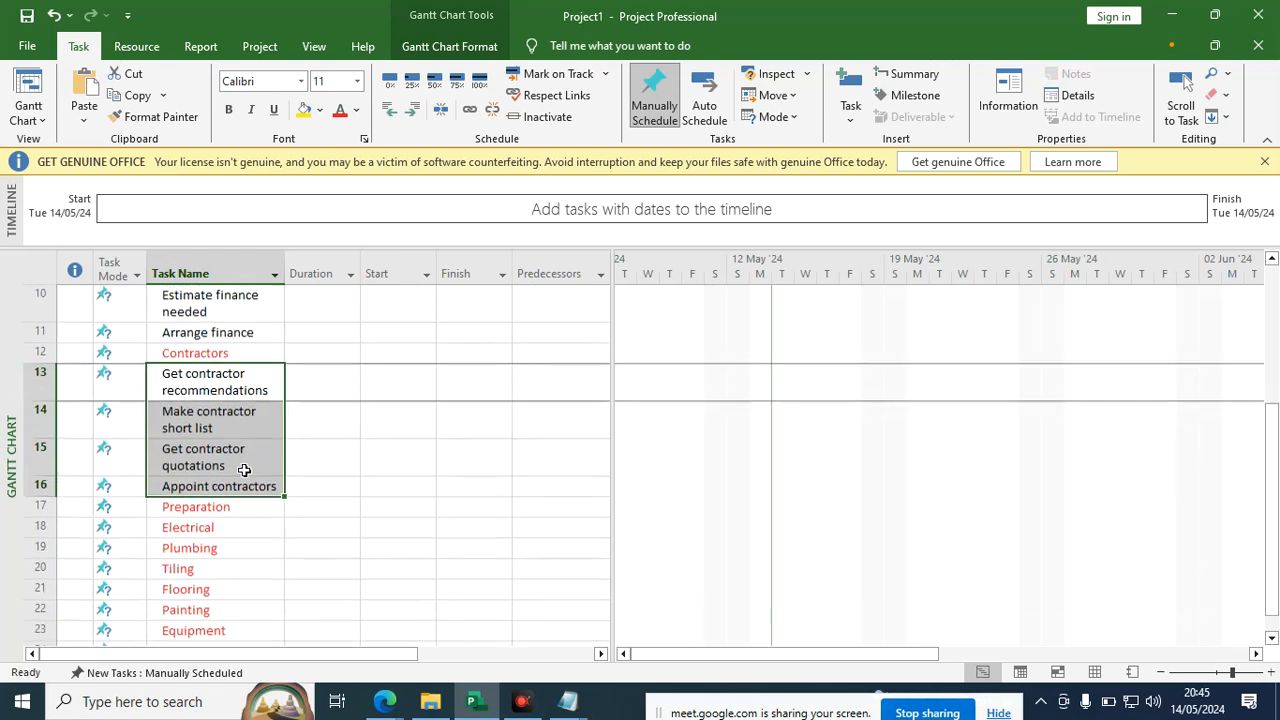
{"action": "scroll", "coordinate": [228, 482], "scroll_direction": "up", "scroll_amount": 1}
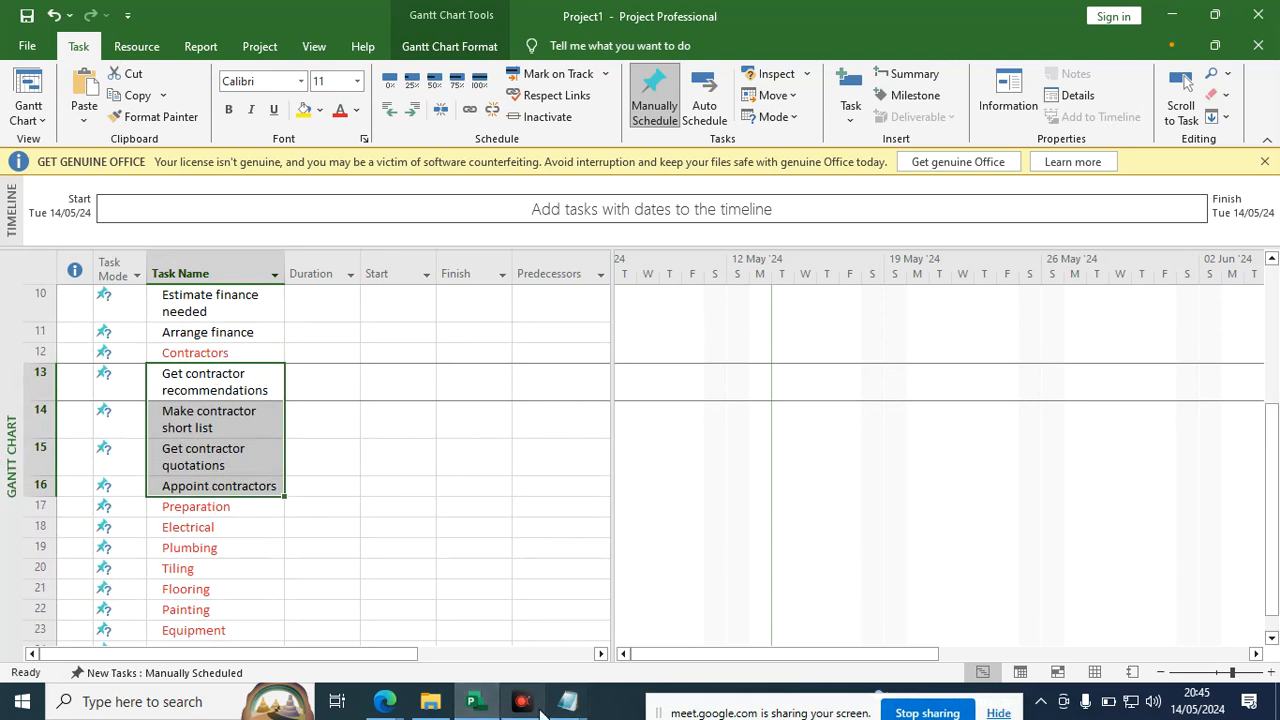
Copy the five Preparation subtasks, Order skip for waste through Prepare for painting, from the task breakdown text file and switch to Project.
{"action": "mouse_move", "coordinate": [573, 708]}
{"action": "left_click", "coordinate": [591, 651]}
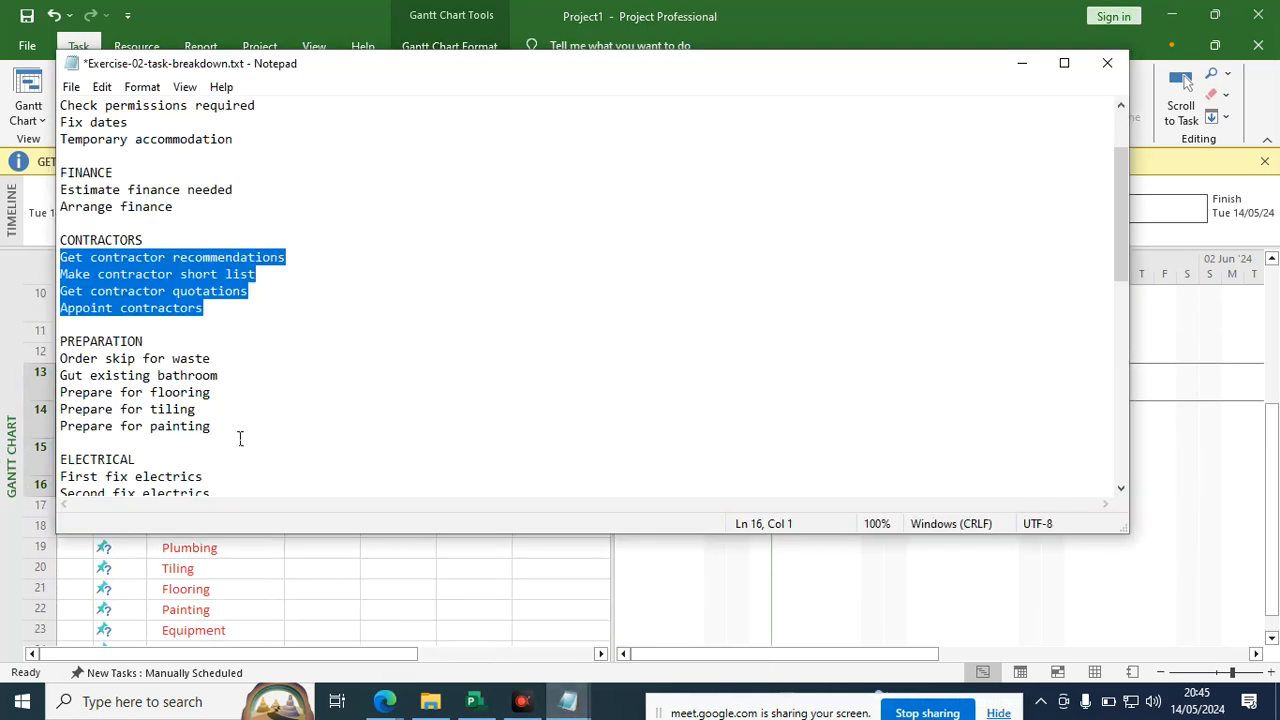
{"action": "mouse_move", "coordinate": [212, 426]}
{"action": "left_mouse_down"}
{"action": "mouse_move", "coordinate": [60, 426]}
{"action": "mouse_move", "coordinate": [90, 375]}
{"action": "mouse_move", "coordinate": [55, 362]}
{"action": "left_mouse_up"}
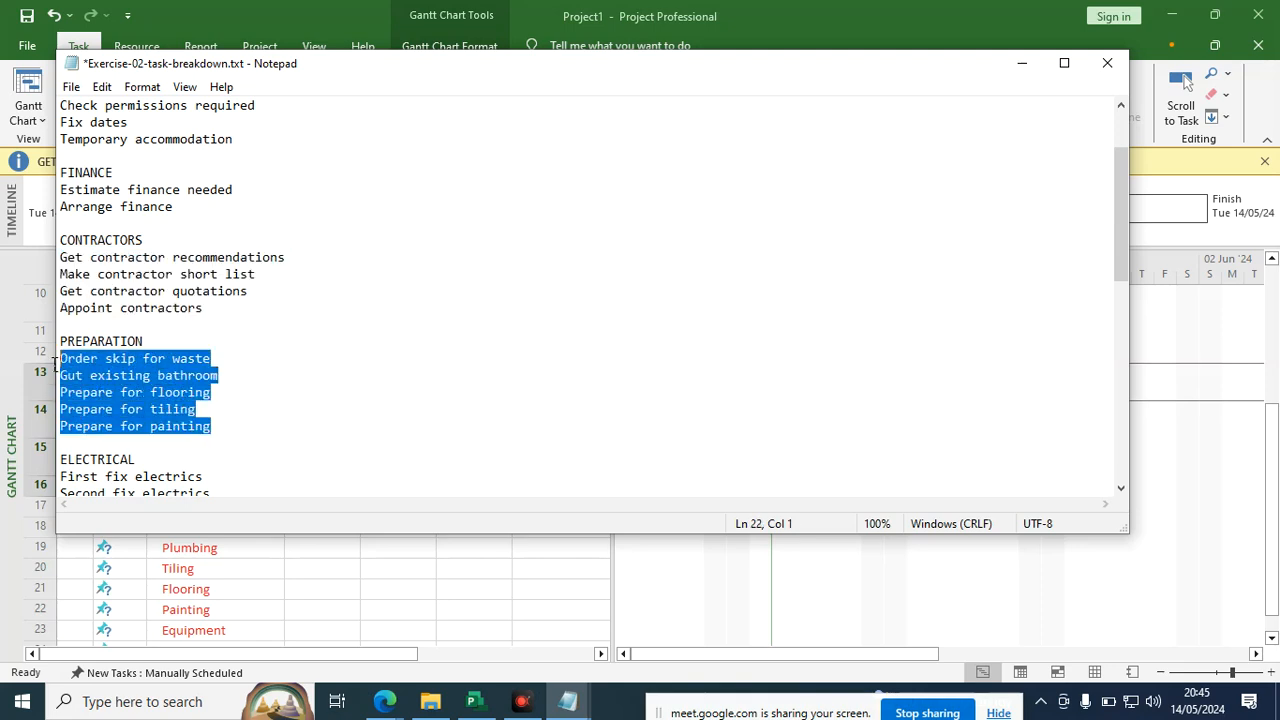
{"action": "right_click", "coordinate": [105, 380]}
{"action": "left_click", "coordinate": [178, 442]}
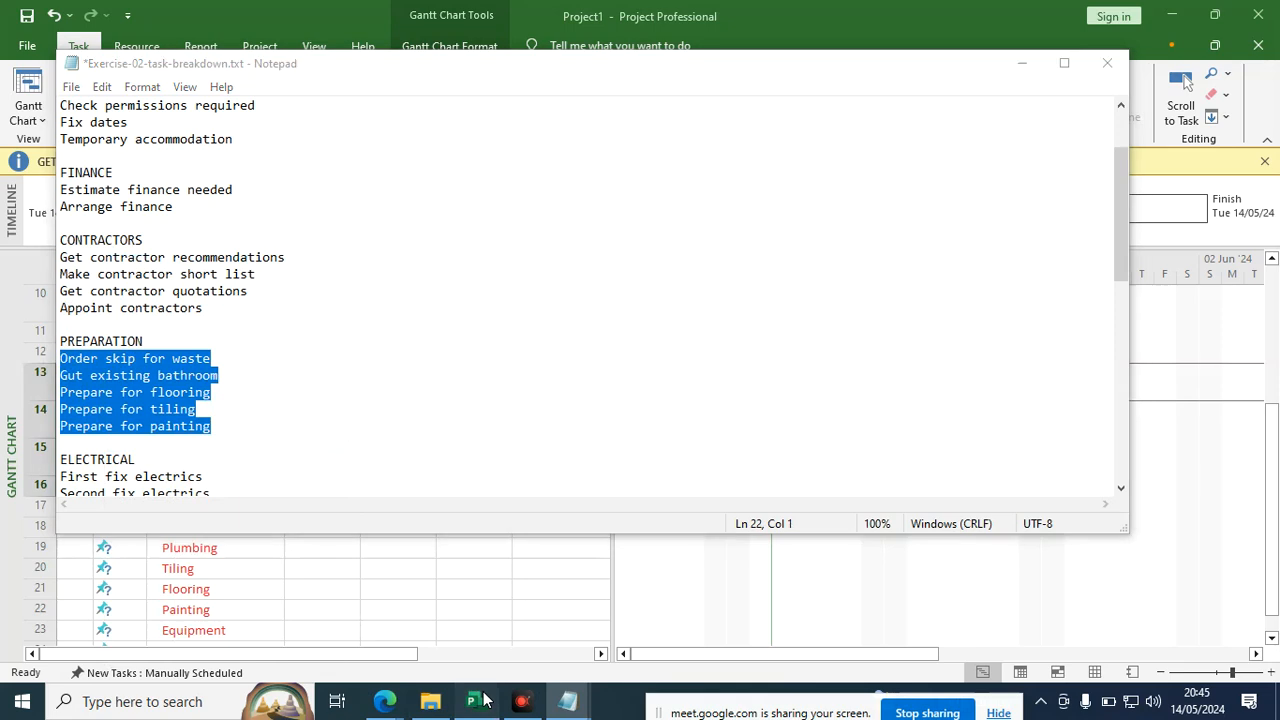
{"action": "left_click", "coordinate": [475, 701]}
Insert five new task rows between Preparation and Electrical.
{"action": "scroll", "coordinate": [244, 528], "scroll_direction": "down", "scroll_amount": 3}
{"action": "left_click_drag", "start_coordinate": [40, 336], "coordinate": [40, 416]}
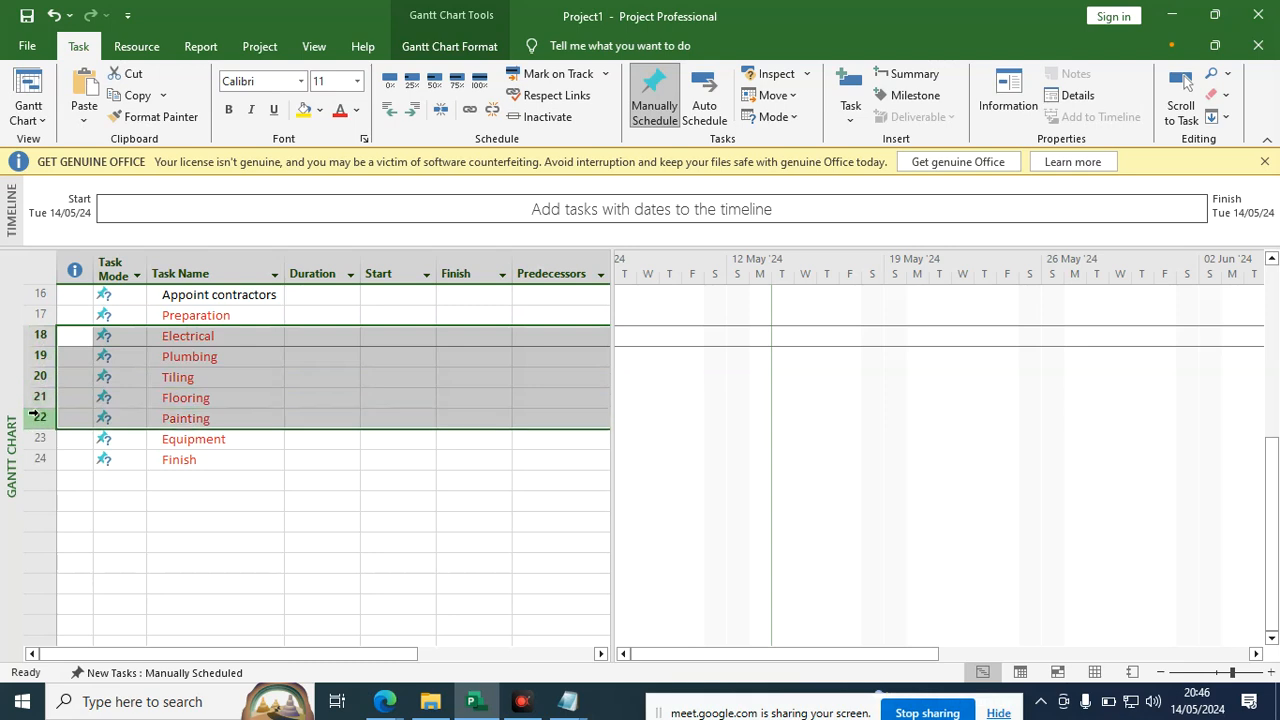
{"action": "right_click", "coordinate": [145, 385]}
{"action": "left_click", "coordinate": [197, 132]}
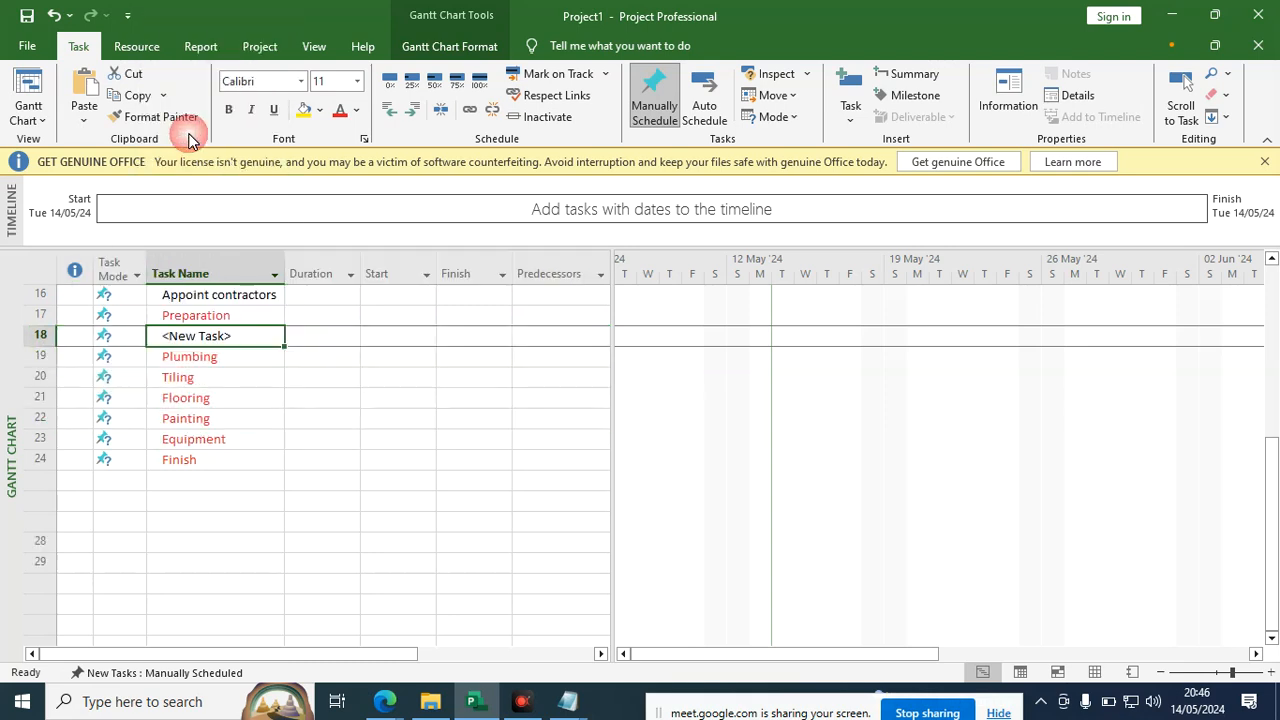
Paste the copied Preparation subtasks over the five new task names in rows 18 to 22.
{"action": "left_click_drag", "start_coordinate": [214, 338], "coordinate": [213, 418]}
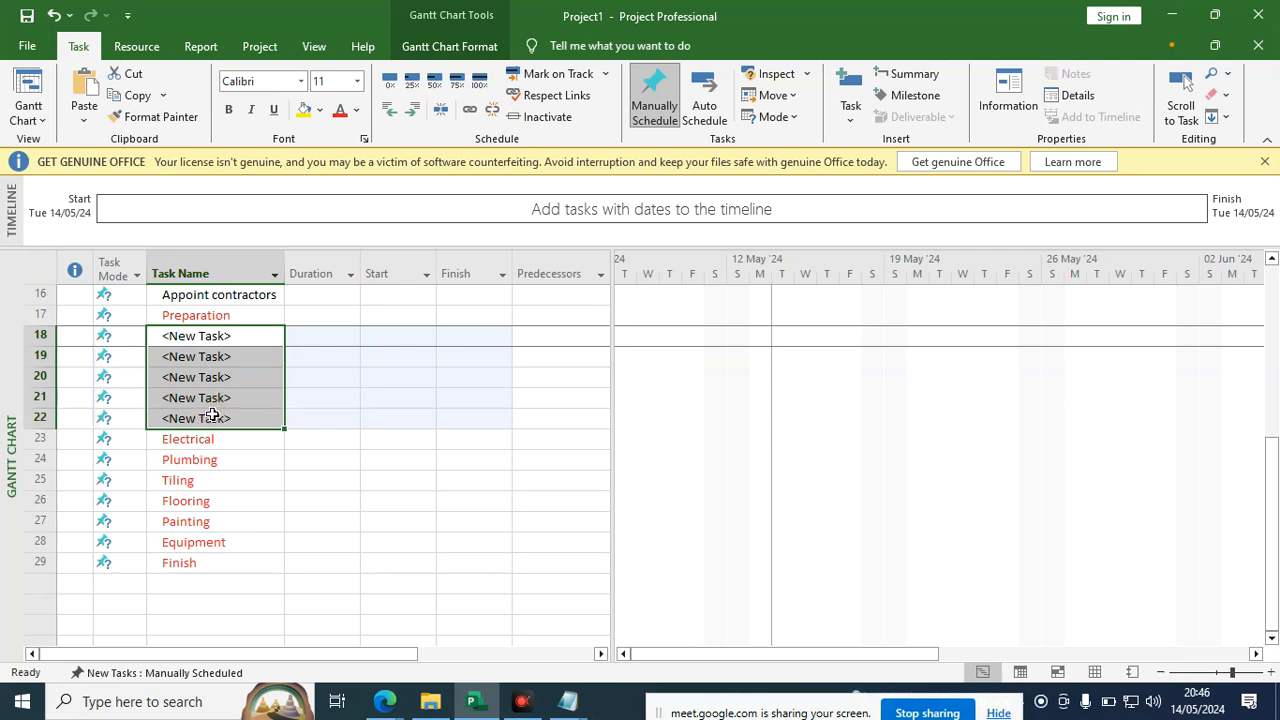
{"action": "key", "text": "ctrl+v"}
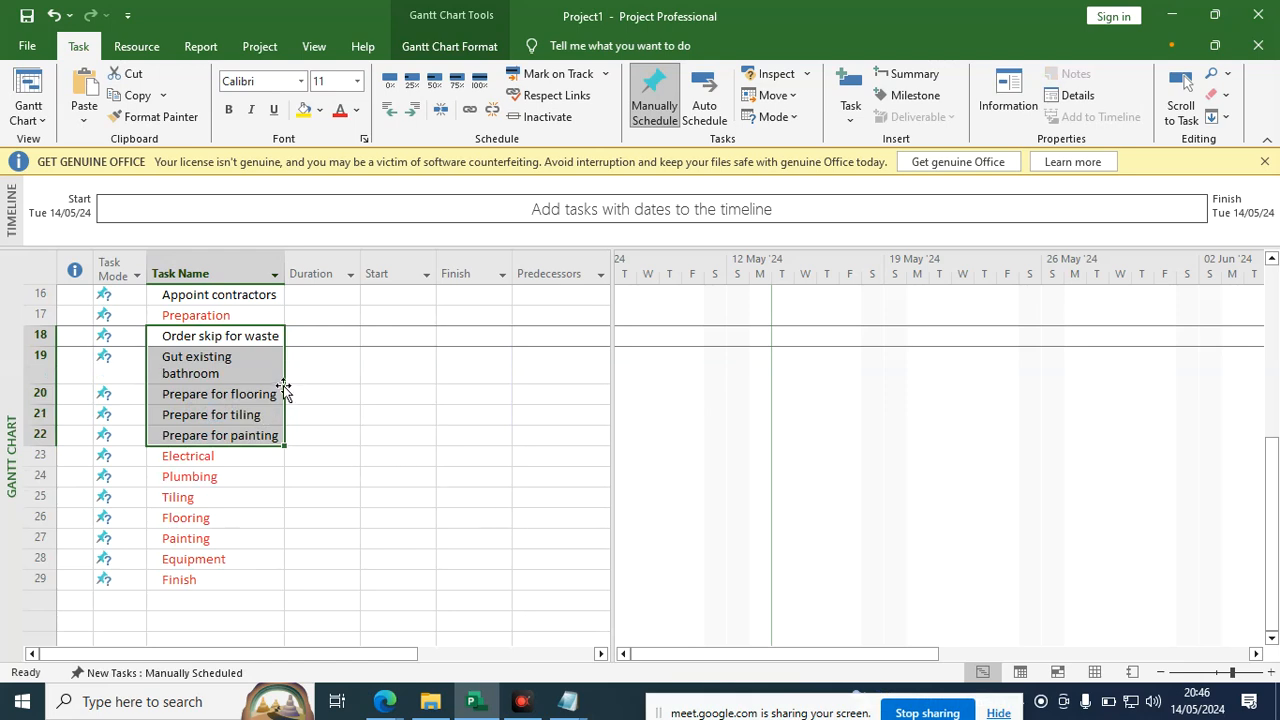
{"action": "left_click", "coordinate": [231, 394]}
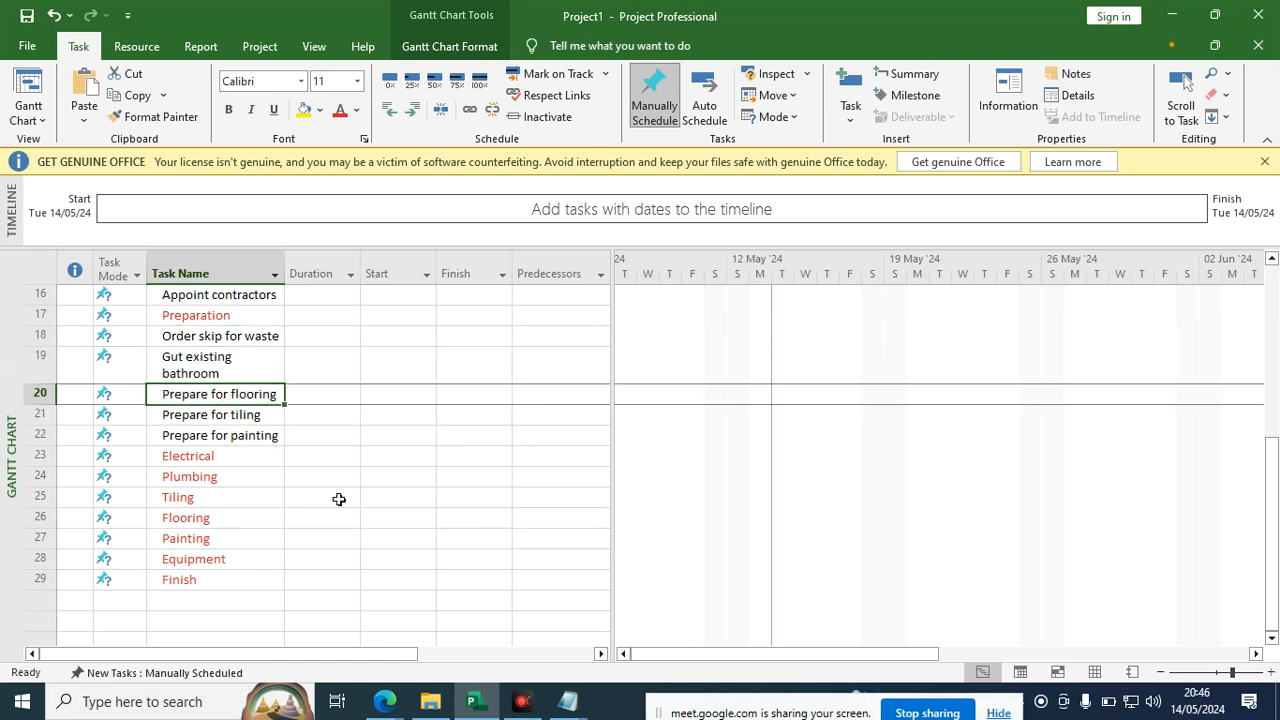
Copy the lines from First fix electrics through Second fix plumbing, including the PLUMBING heading, from the task breakdown text file and switch to Project.
{"action": "left_click", "coordinate": [567, 700]}
{"action": "scroll", "coordinate": [237, 455], "scroll_direction": "down", "scroll_amount": 1}
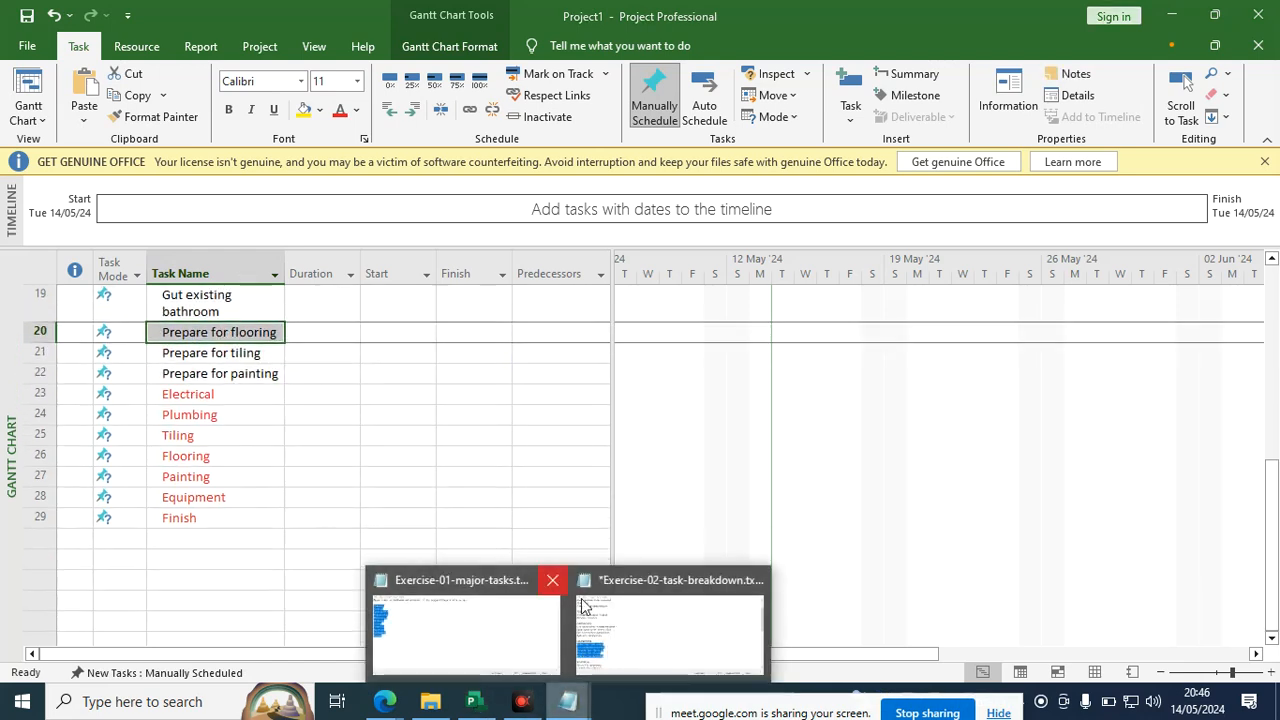
{"action": "left_click", "coordinate": [670, 625]}
{"action": "scroll", "coordinate": [171, 398], "scroll_direction": "down", "scroll_amount": 3}
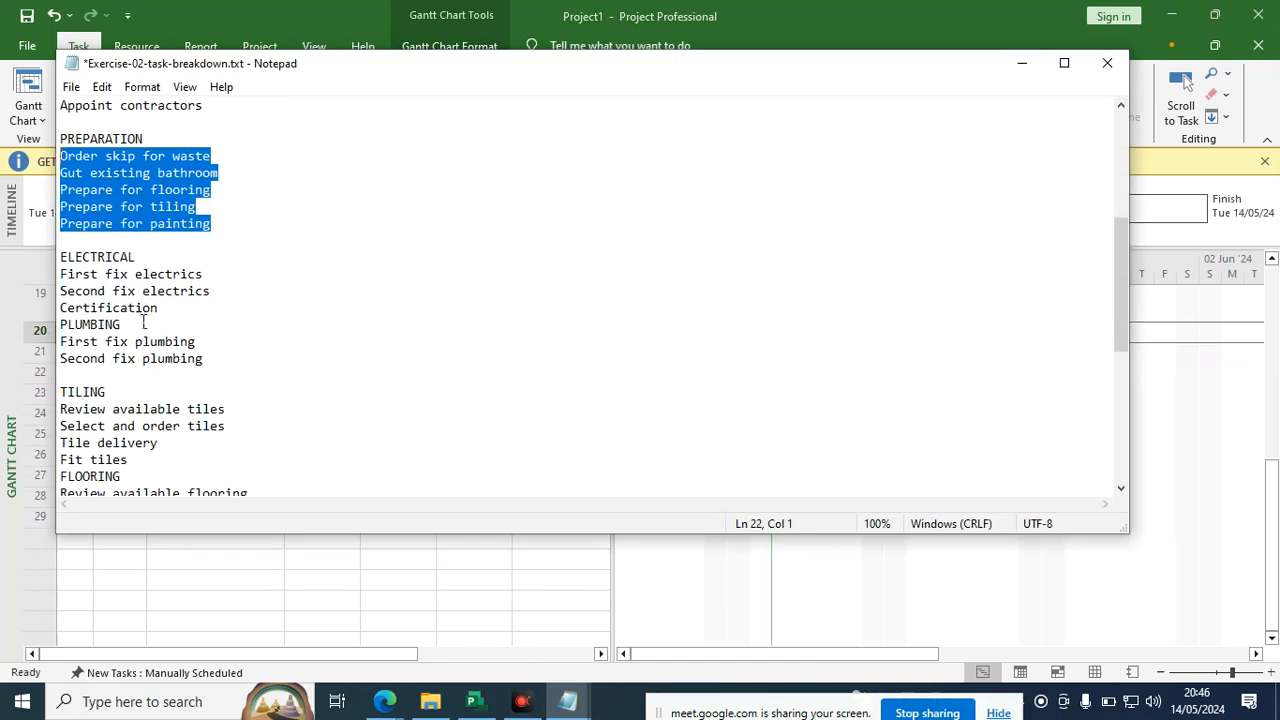
{"action": "left_click_drag", "start_coordinate": [204, 358], "coordinate": [59, 274]}
{"action": "right_click", "coordinate": [87, 301]}
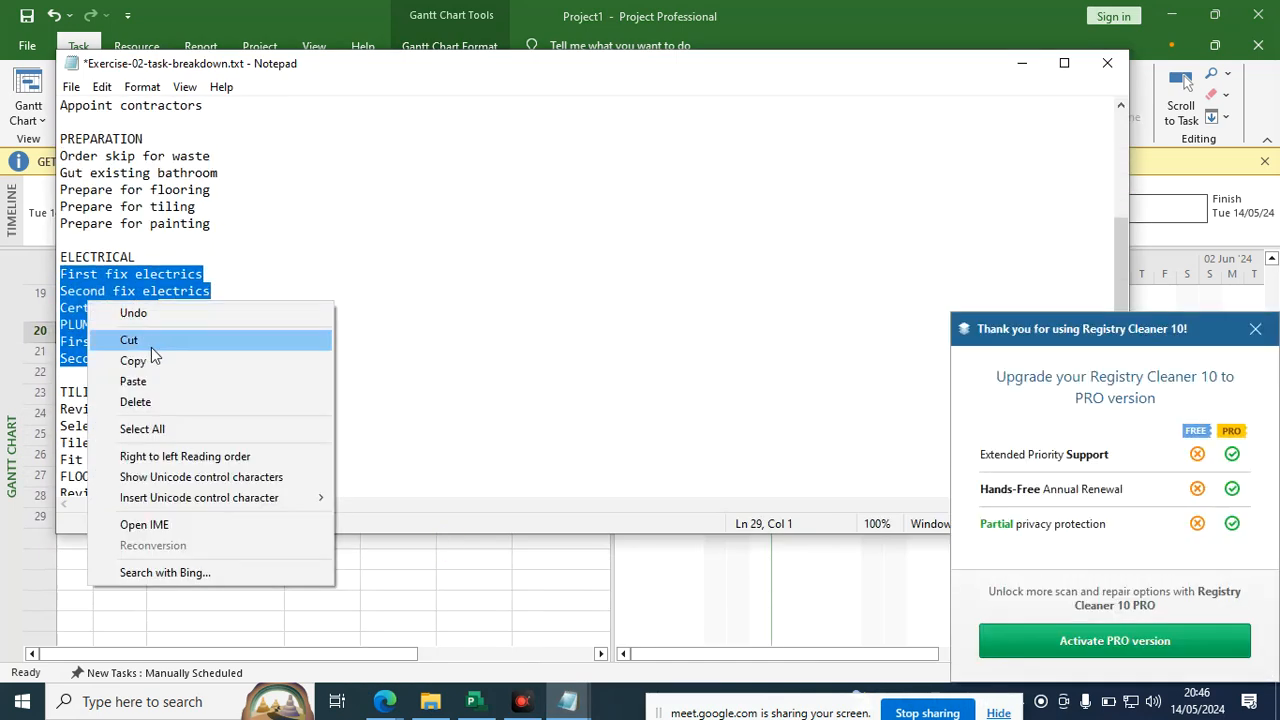
{"action": "left_click", "coordinate": [133, 361]}
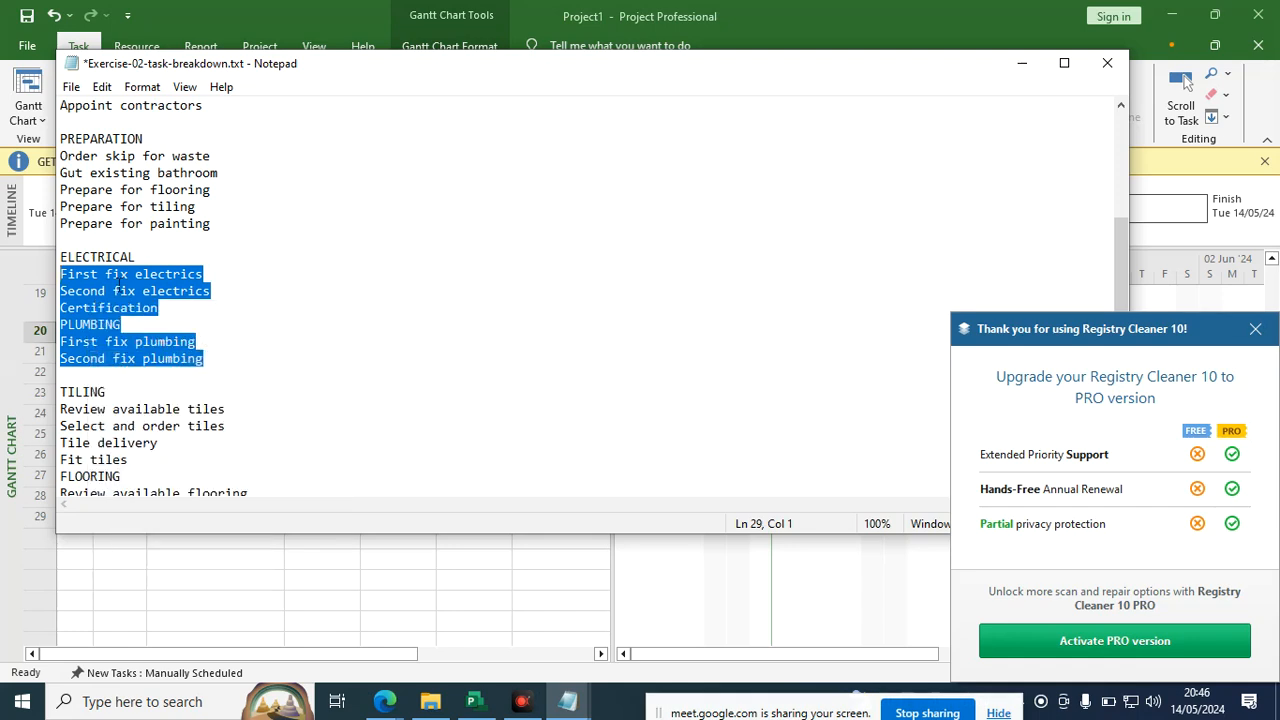
{"action": "left_click", "coordinate": [474, 701]}
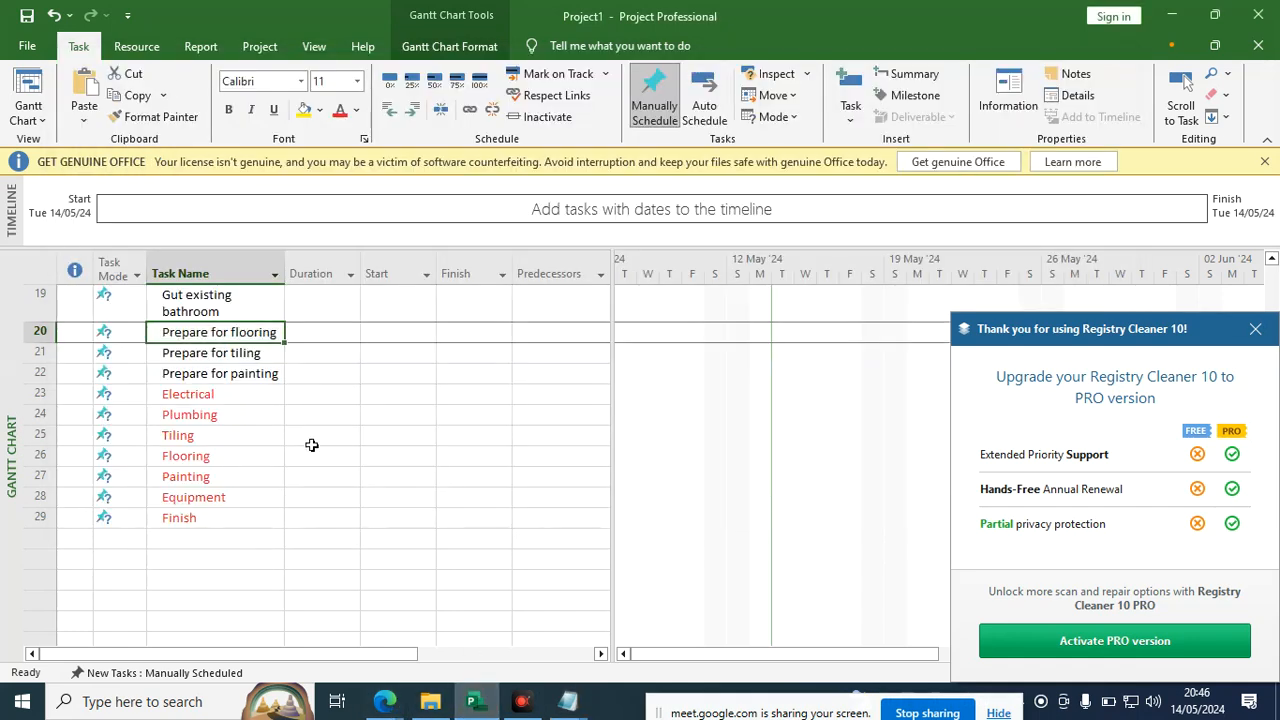
Insert five new task rows between Electrical and Plumbing.
{"action": "left_click", "coordinate": [42, 394]}
{"action": "left_click_drag", "start_coordinate": [44, 402], "coordinate": [40, 413]}
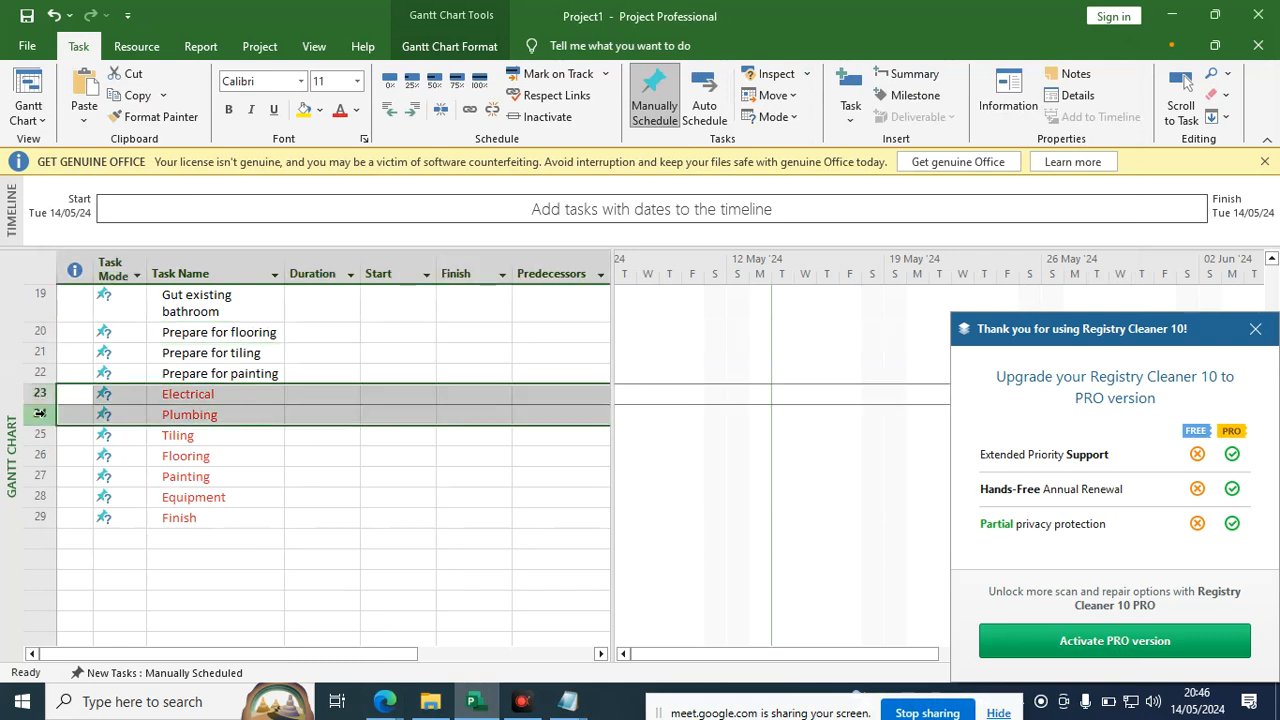
{"action": "left_click", "coordinate": [80, 414]}
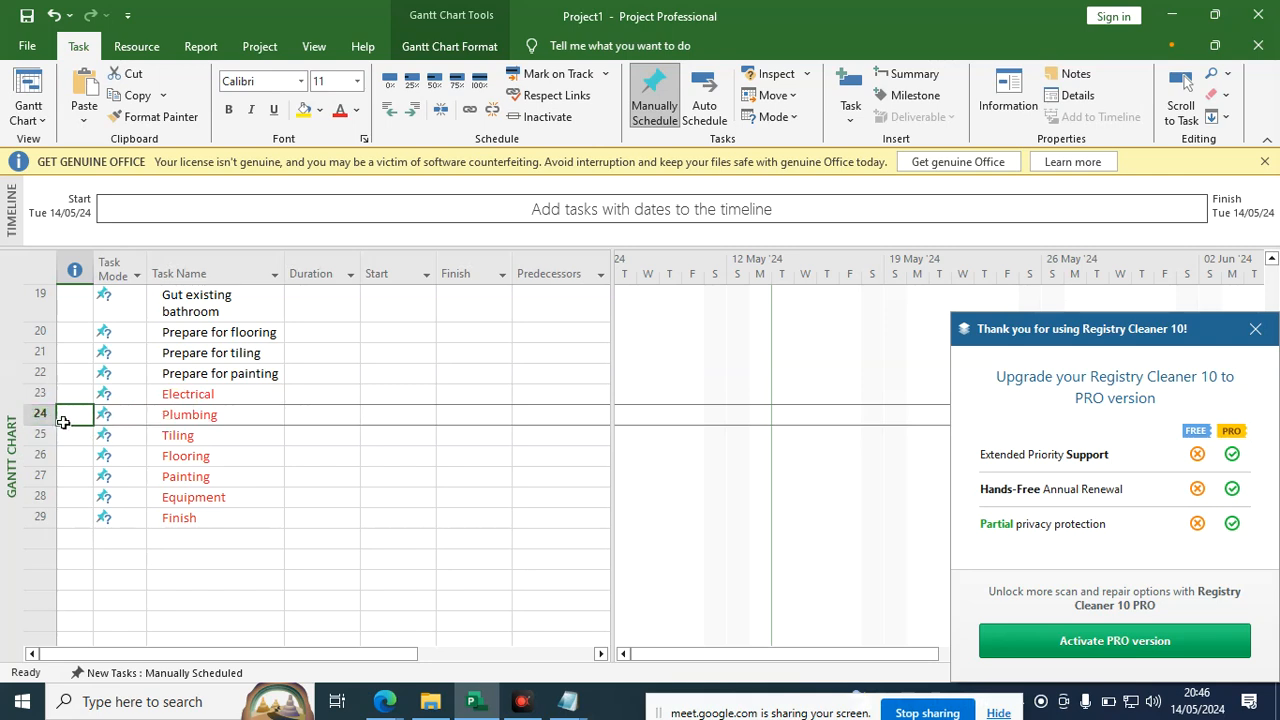
{"action": "left_click", "coordinate": [40, 414]}
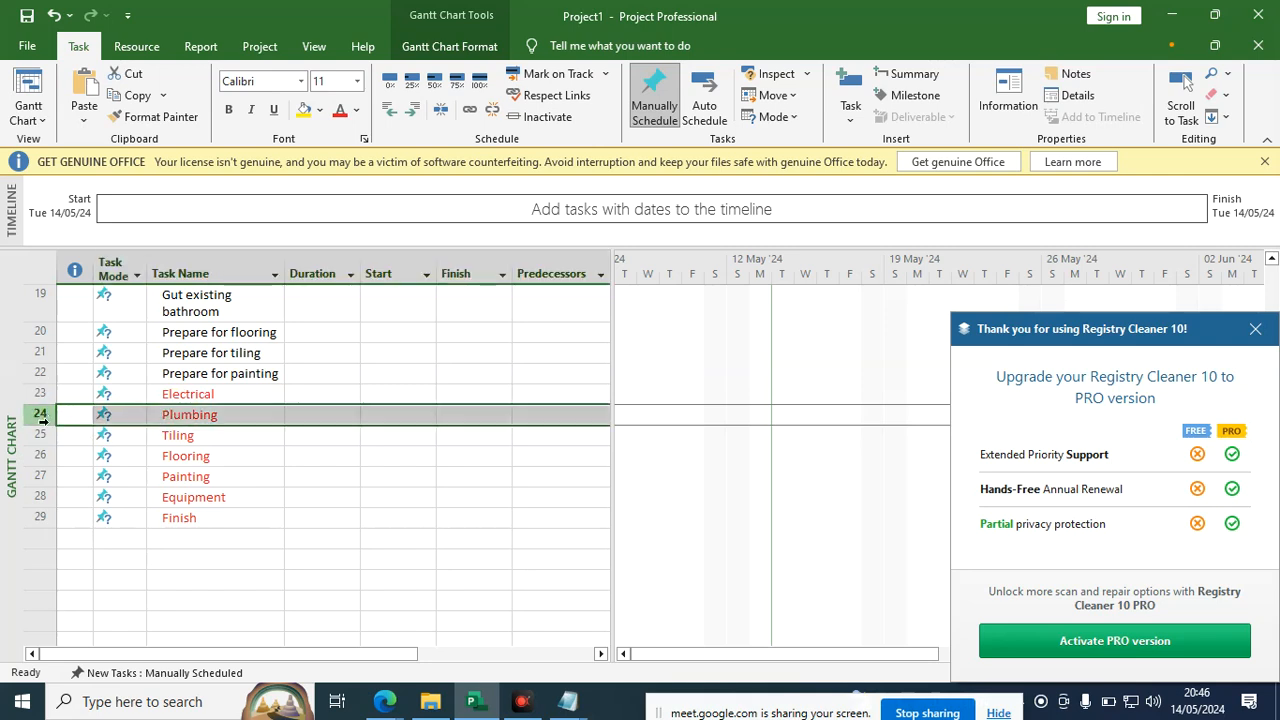
{"action": "left_click_drag", "start_coordinate": [41, 420], "coordinate": [24, 490]}
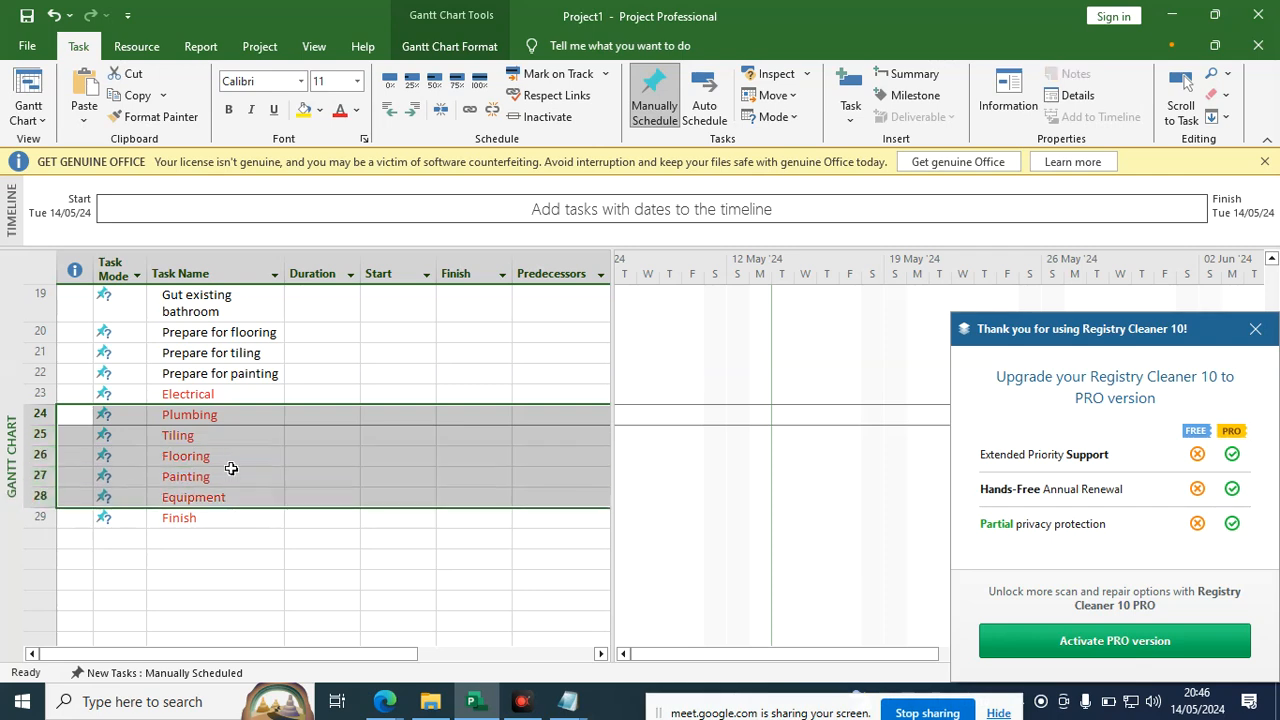
{"action": "right_click", "coordinate": [190, 435]}
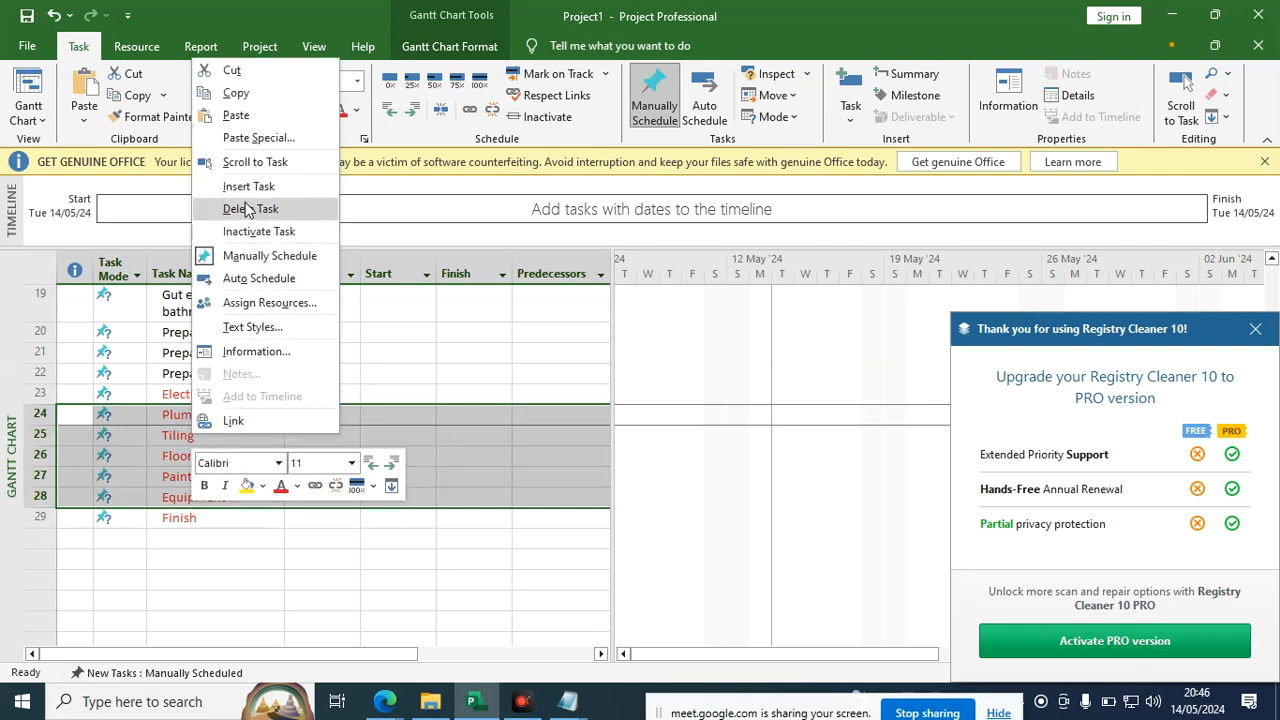
{"action": "left_click", "coordinate": [244, 190]}
Paste the copied electrical and plumbing lines into the task names starting at row 24.
{"action": "left_click_drag", "start_coordinate": [216, 415], "coordinate": [196, 492]}
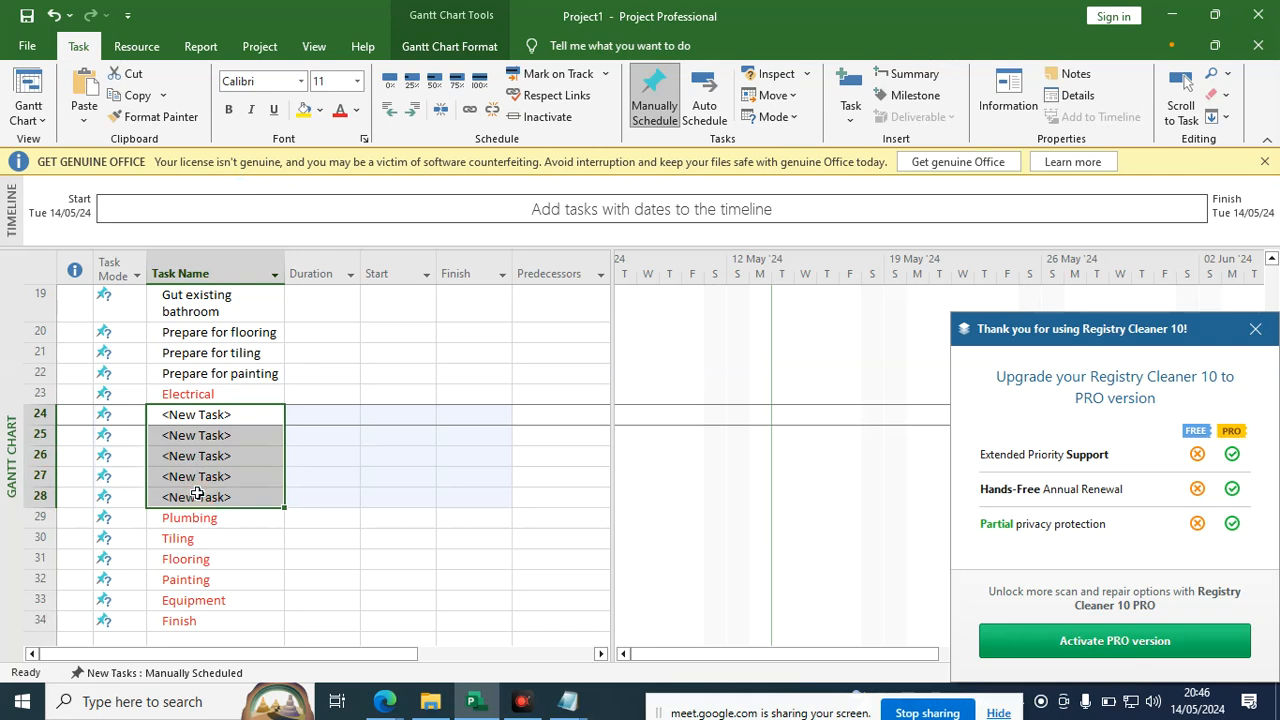
{"action": "key", "text": "ctrl+v"}
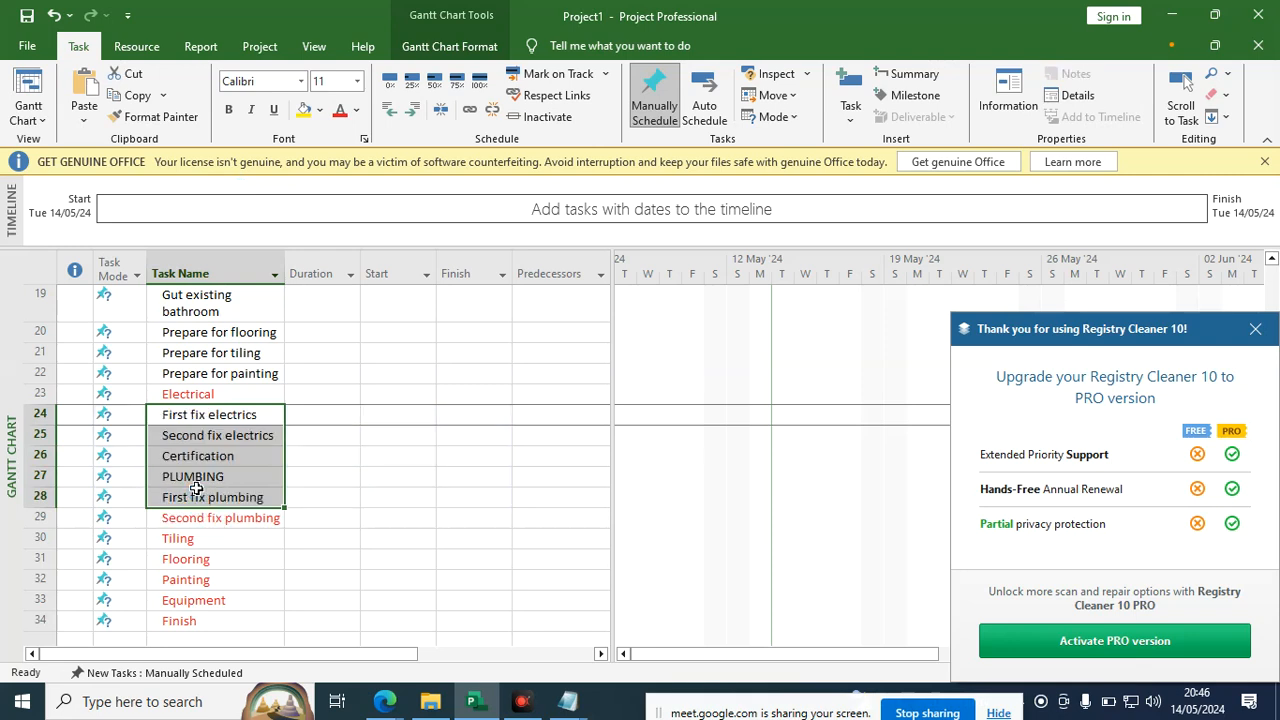
{"action": "scroll", "coordinate": [336, 571], "scroll_direction": "down", "scroll_amount": 2}
{"action": "scroll", "coordinate": [336, 571], "scroll_direction": "down", "scroll_amount": 1}
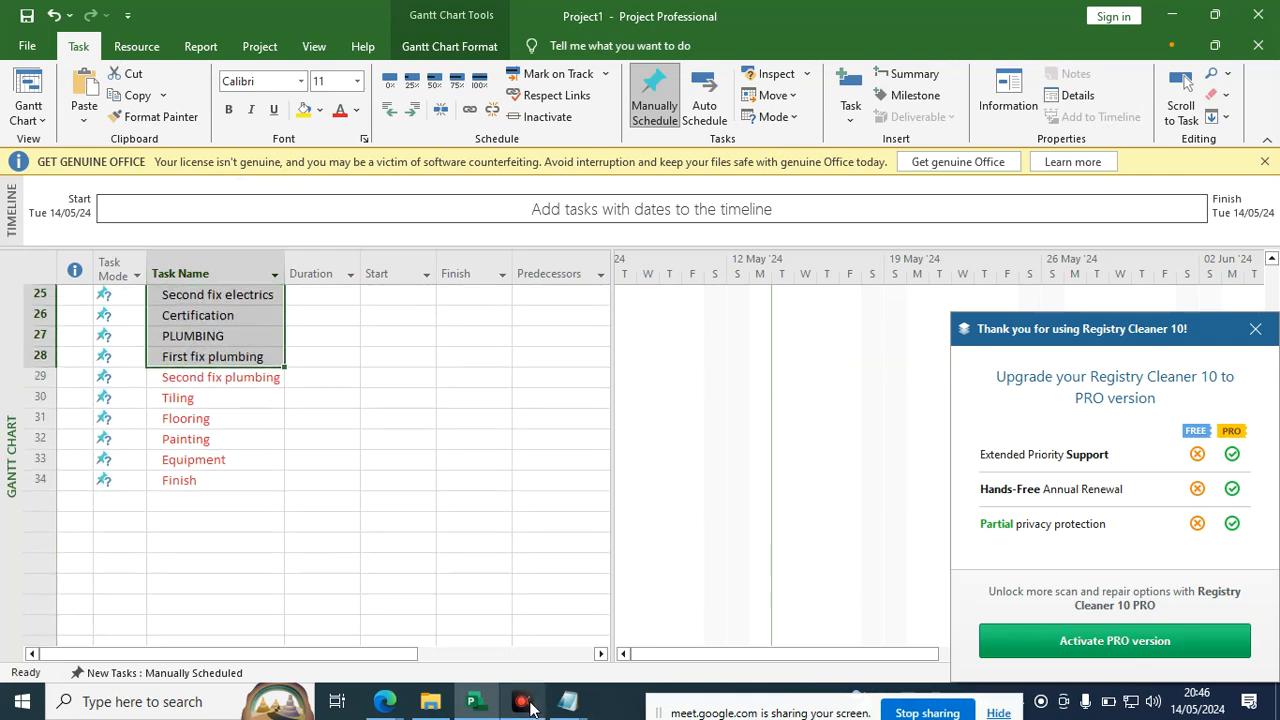
Copy the four Tiling subtasks, Review available tiles through Fit tiles, from the task breakdown text file and switch to Project.
{"action": "mouse_move", "coordinate": [567, 703]}
{"action": "left_click", "coordinate": [600, 605]}
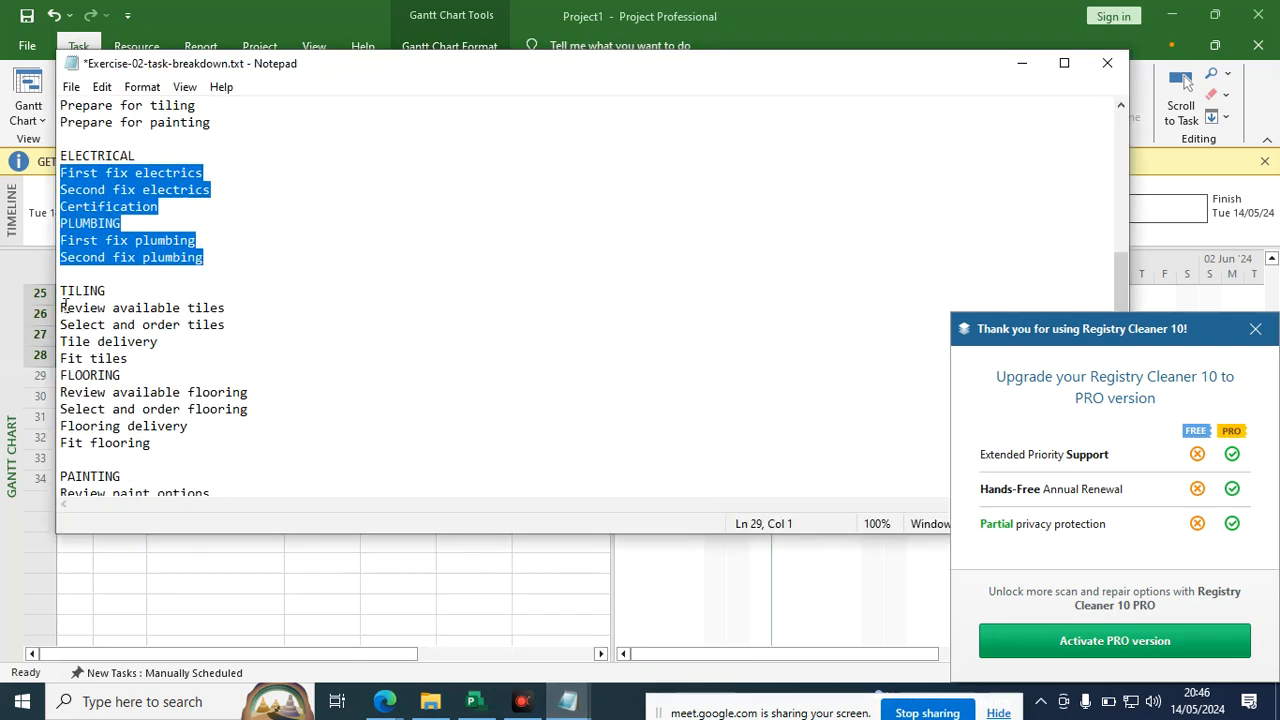
{"action": "left_click_drag", "start_coordinate": [61, 302], "coordinate": [128, 358]}
{"action": "right_click", "coordinate": [89, 345]}
{"action": "left_click", "coordinate": [152, 398]}
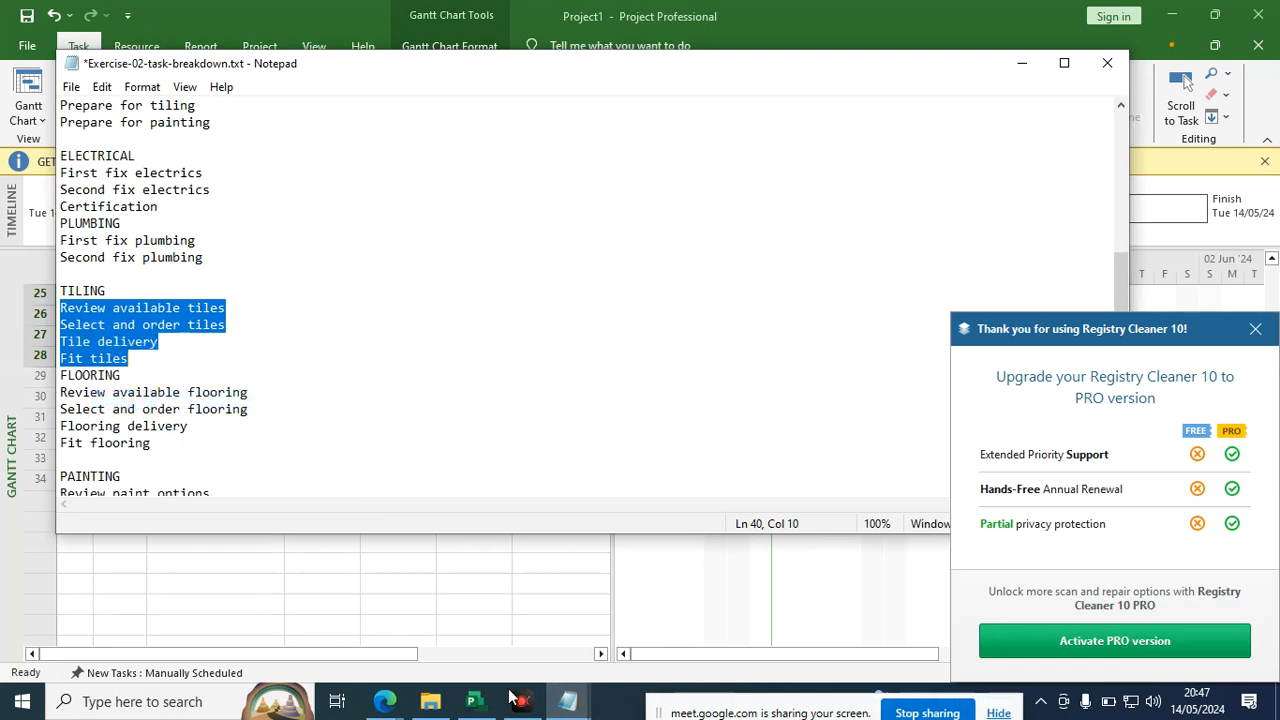
{"action": "left_click", "coordinate": [488, 696]}
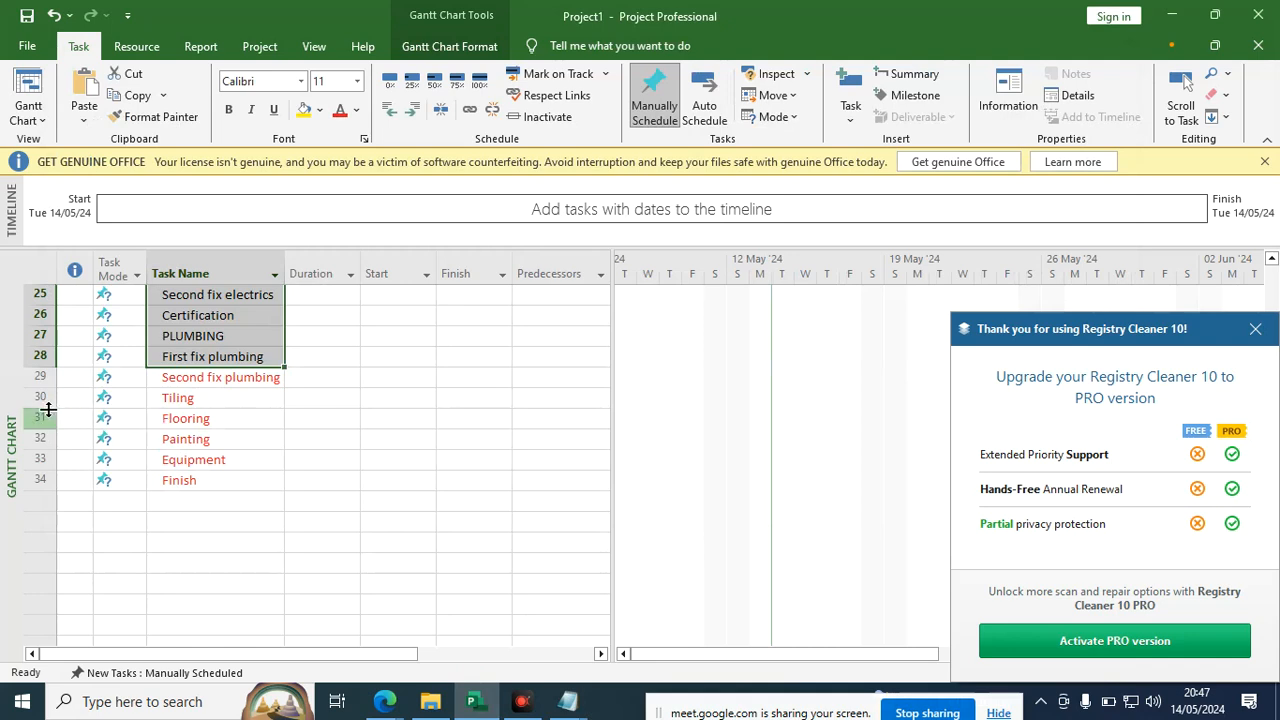
Insert four new task rows between Tiling and Flooring and paste the copied tiling subtasks into their task names.
{"action": "left_click_drag", "start_coordinate": [38, 415], "coordinate": [44, 455]}
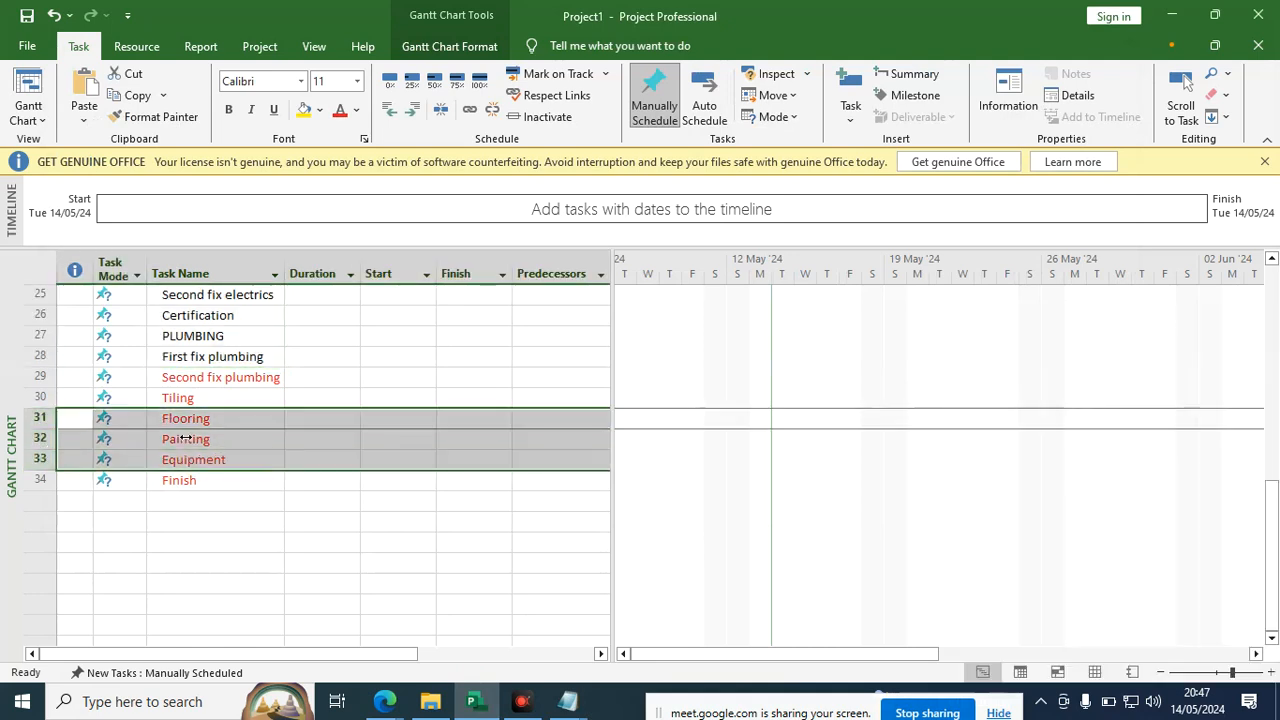
{"action": "left_click", "coordinate": [85, 418]}
{"action": "left_click_drag", "start_coordinate": [40, 417], "coordinate": [40, 478]}
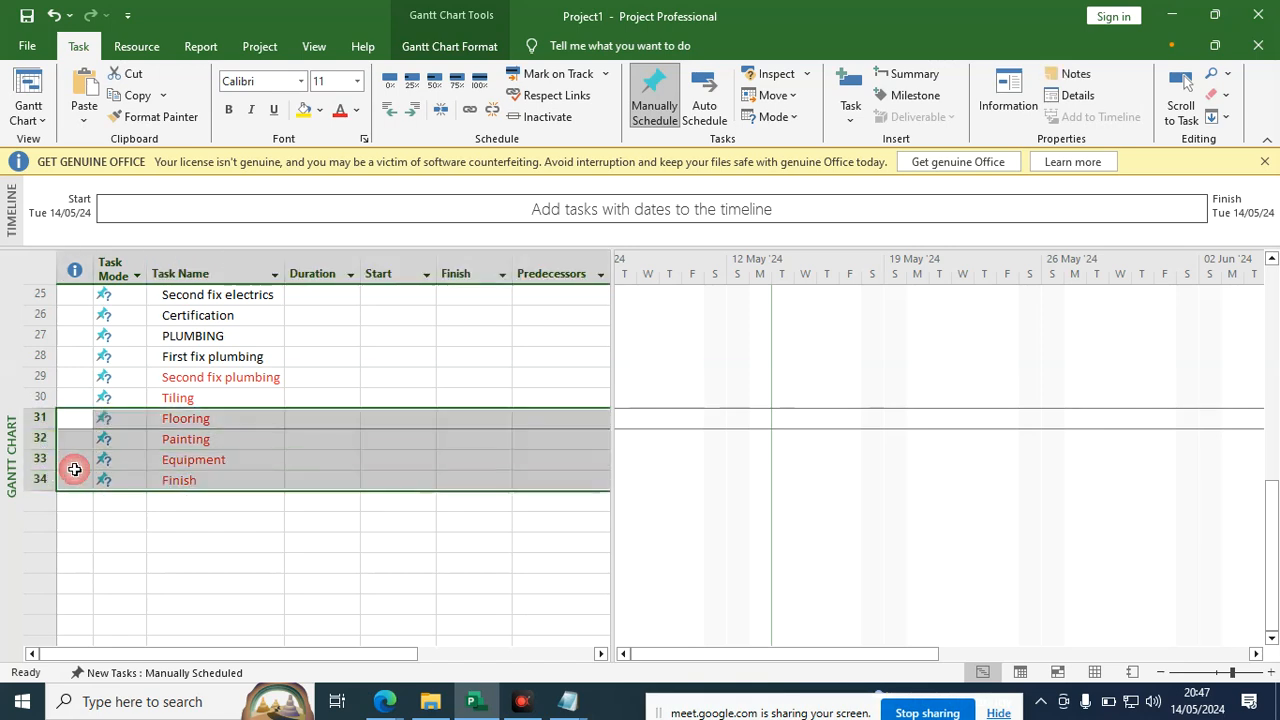
{"action": "right_click", "coordinate": [193, 447]}
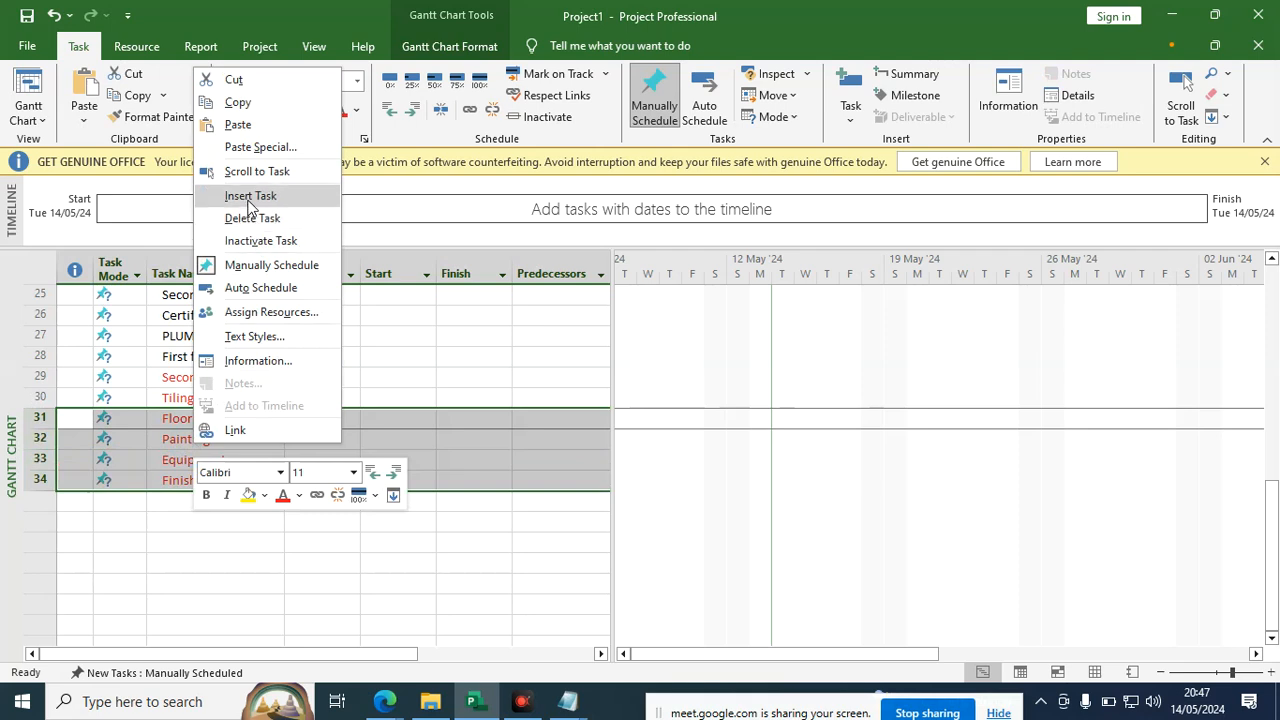
{"action": "left_click", "coordinate": [250, 196]}
{"action": "left_click_drag", "start_coordinate": [222, 418], "coordinate": [206, 472]}
{"action": "key", "text": "ctrl+v"}
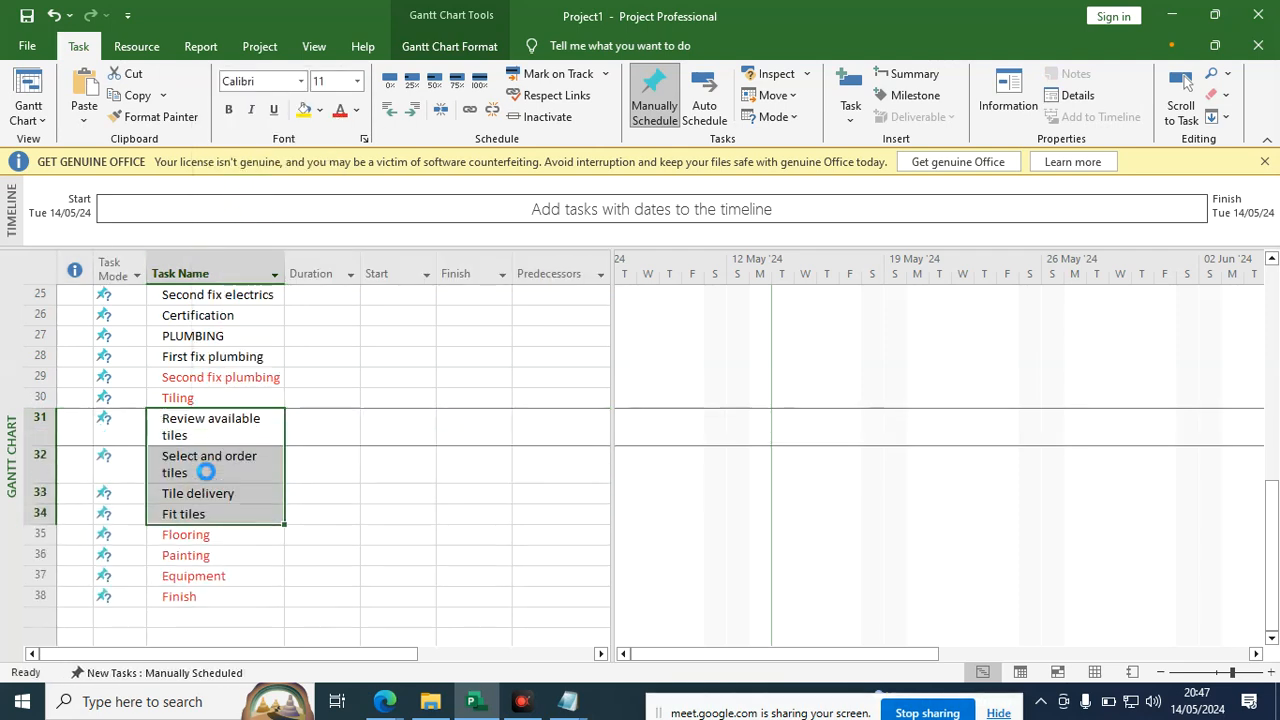
Check the plumbing and tiling lines in the task breakdown text file, and set the Second fix plumbing task's font colour to black in Project.
{"action": "left_click", "coordinate": [567, 701]}
{"action": "left_click", "coordinate": [628, 647]}
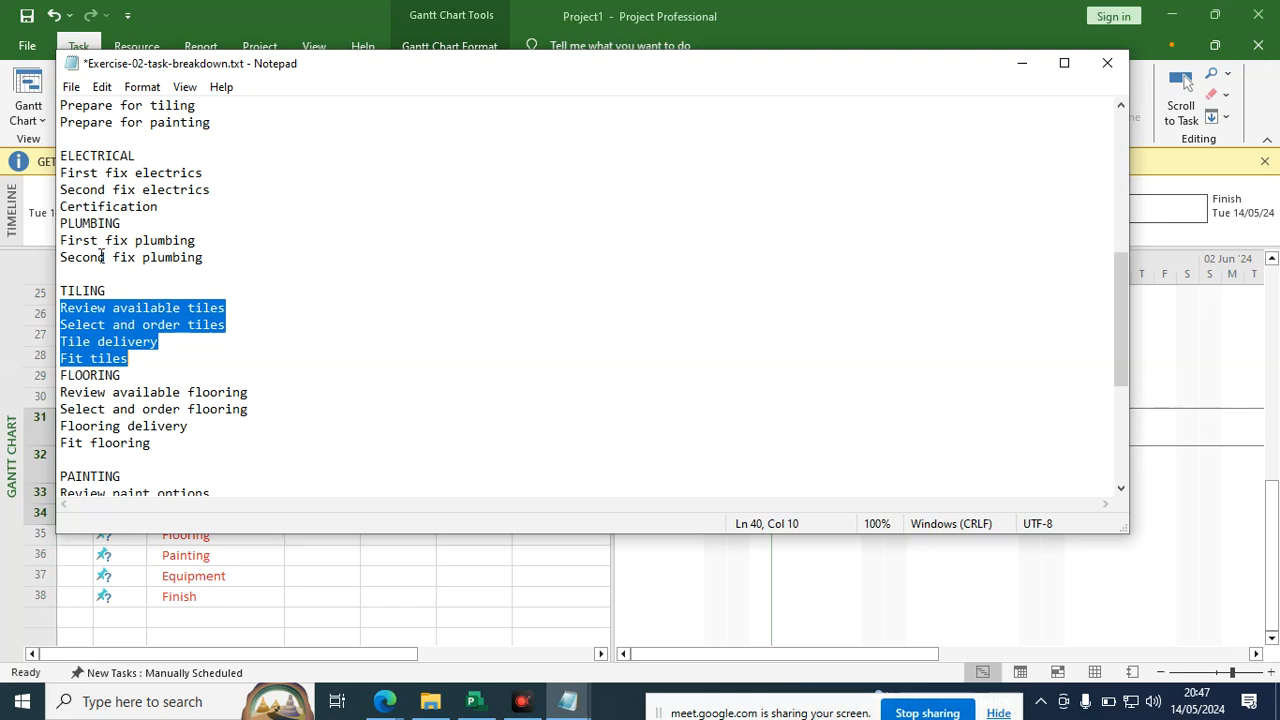
{"action": "left_click", "coordinate": [475, 701]}
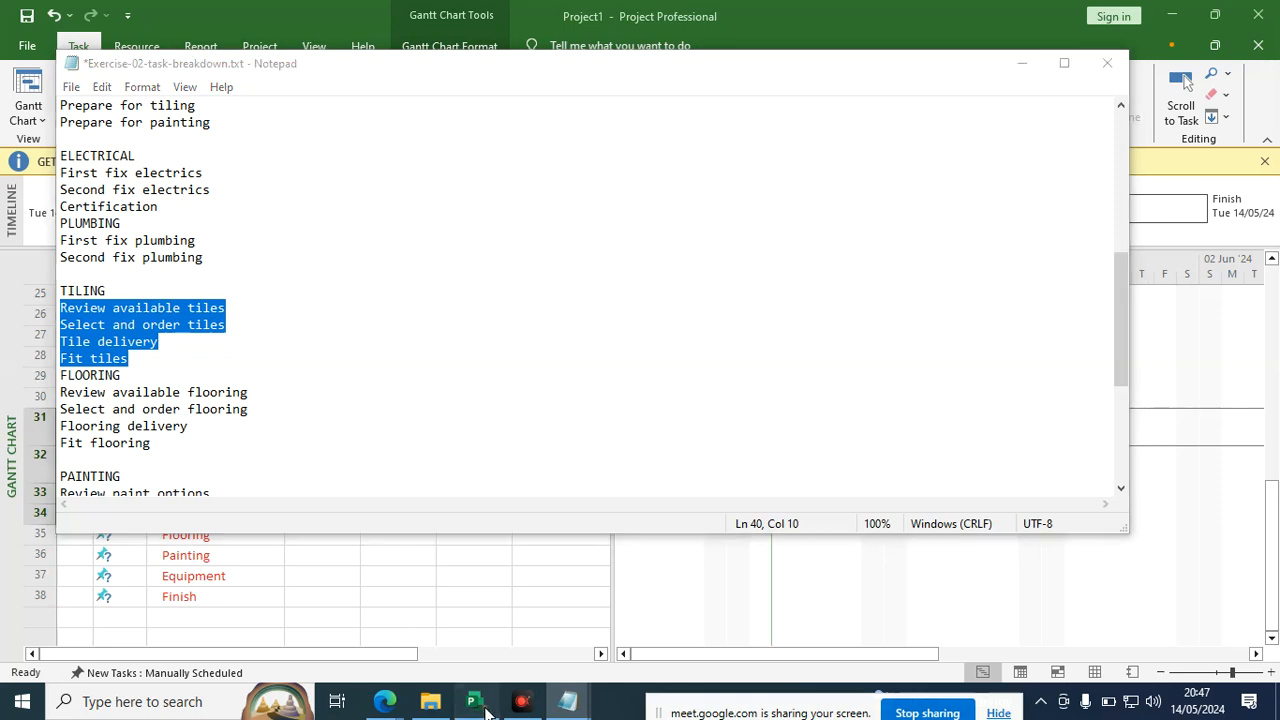
{"action": "left_click", "coordinate": [214, 377]}
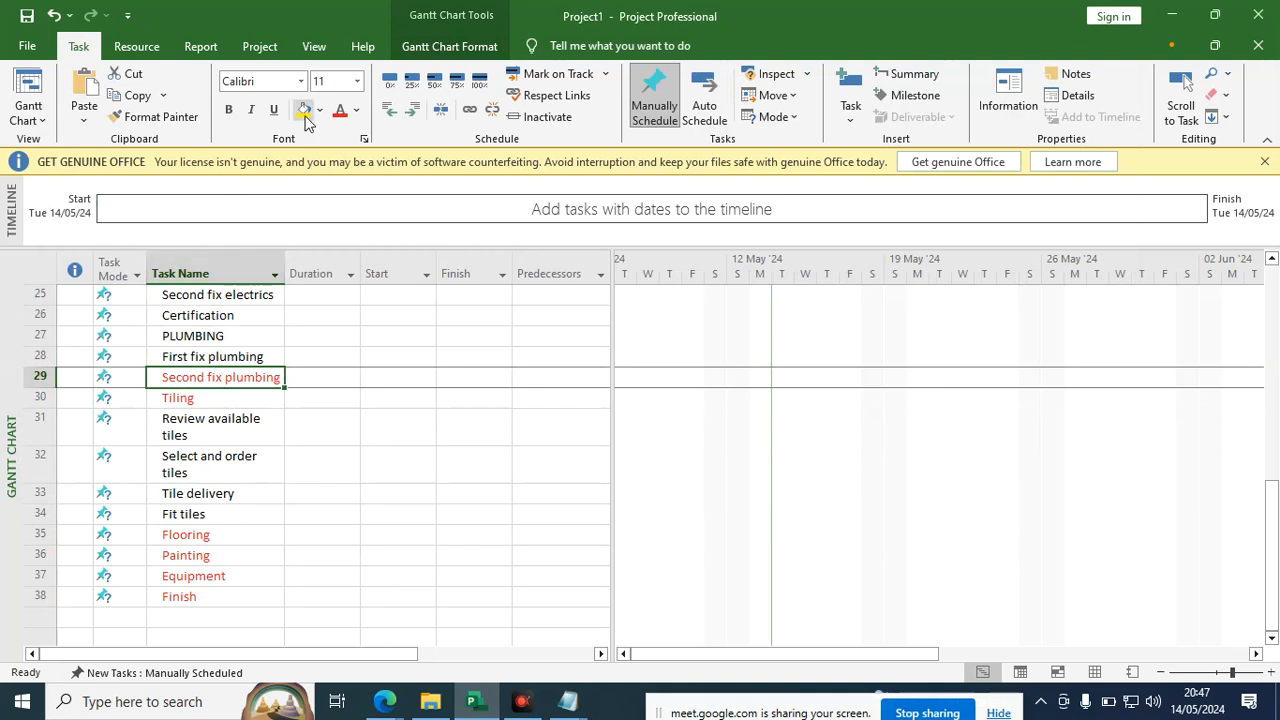
{"action": "left_click", "coordinate": [356, 110]}
{"action": "left_click", "coordinate": [356, 168]}
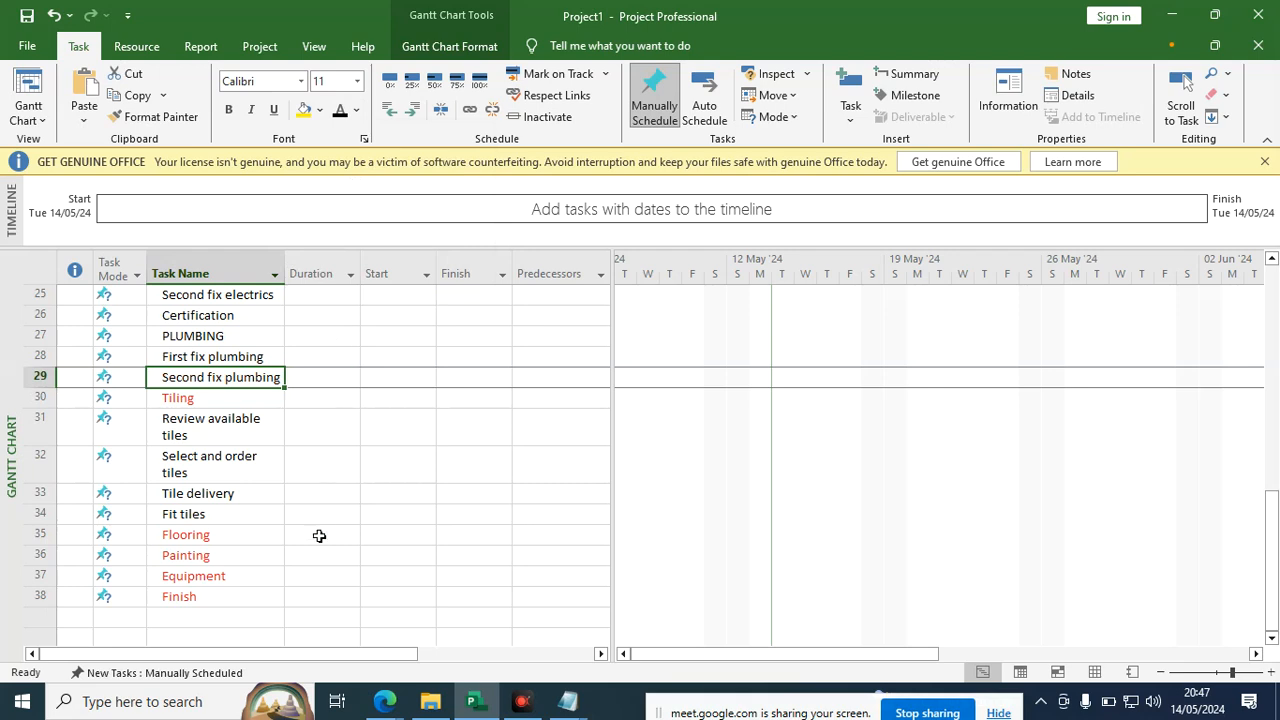
Switch to the Google Meet call, mute the microphone and open the in-call messages.
{"action": "mouse_move", "coordinate": [397, 705]}
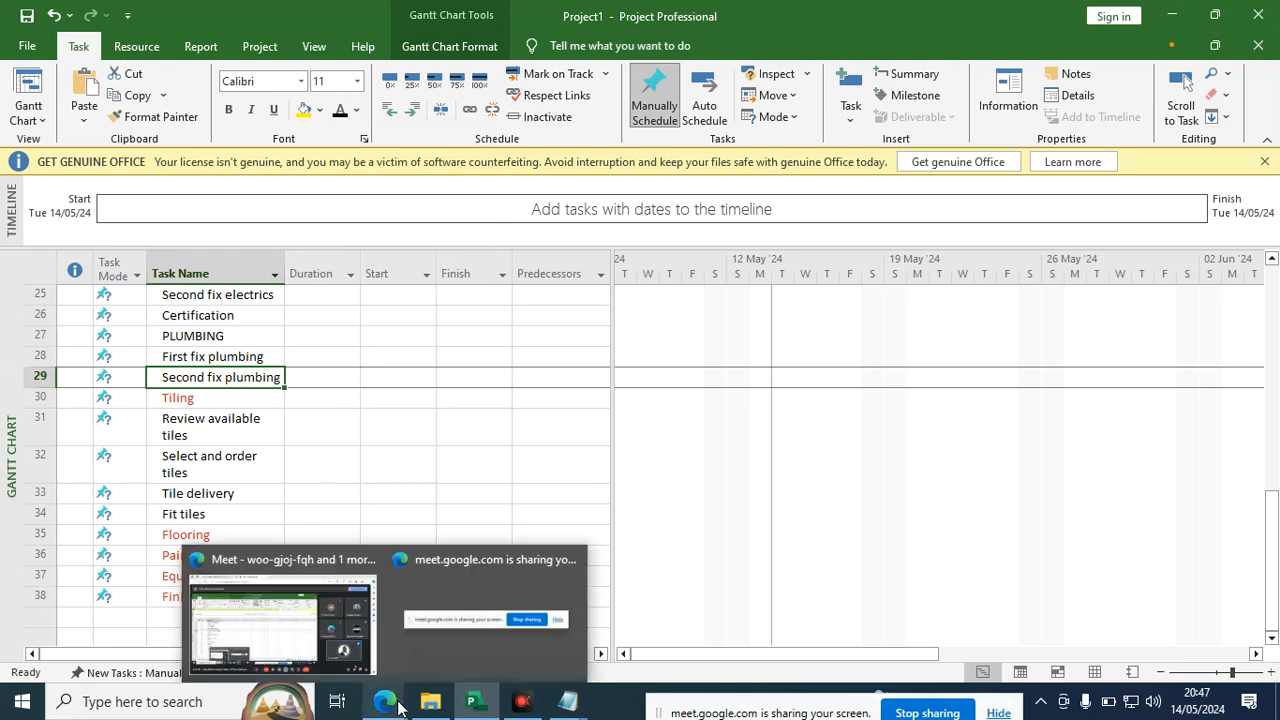
{"action": "left_click", "coordinate": [305, 640]}
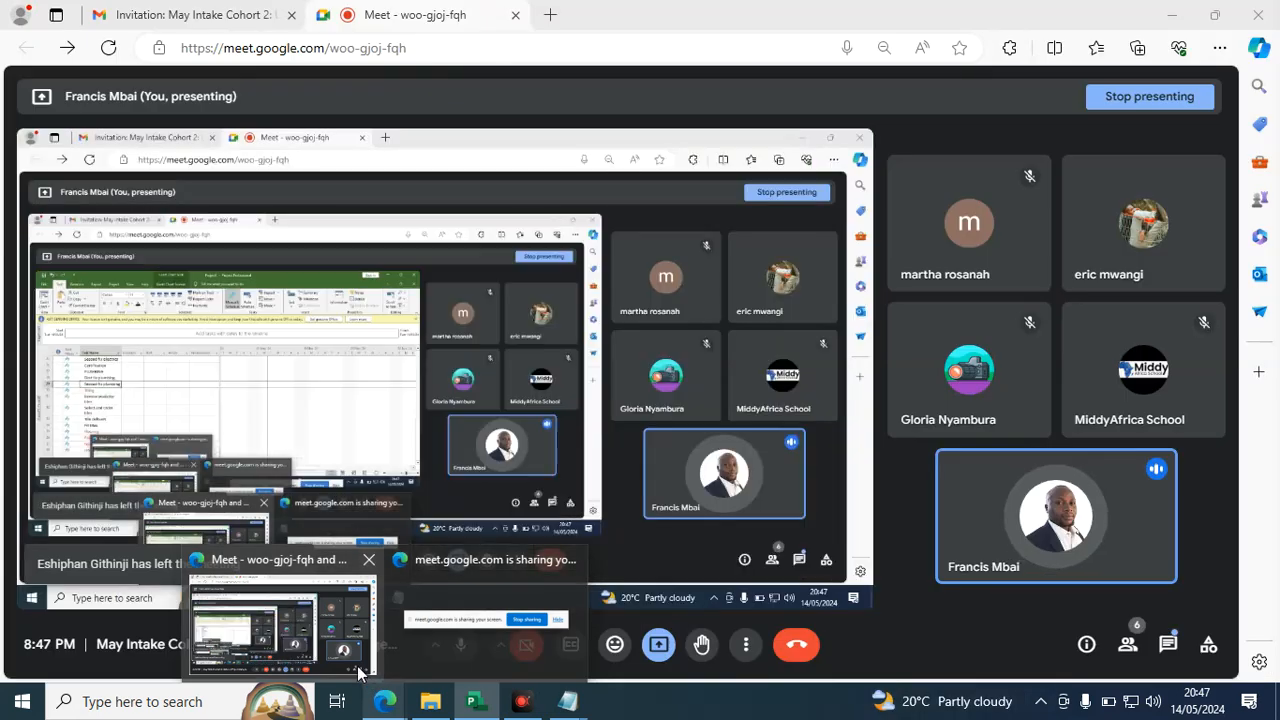
{"action": "left_click", "coordinate": [458, 646]}
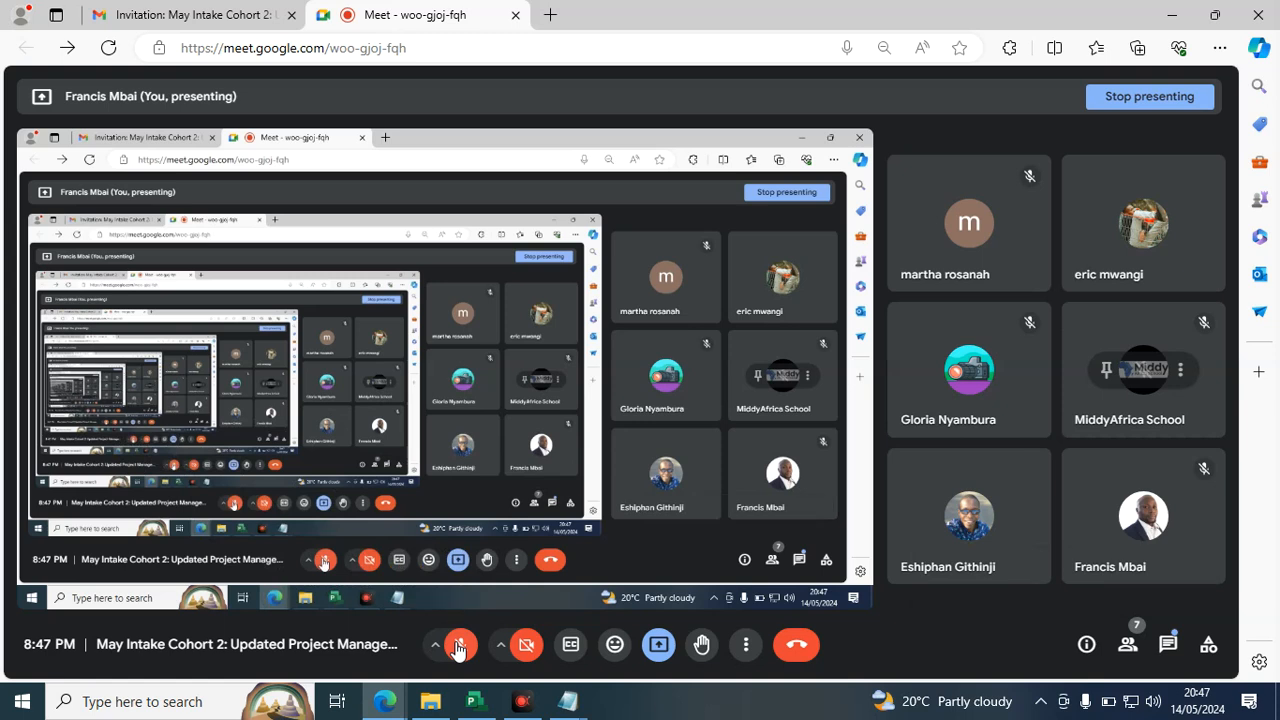
{"action": "left_click", "coordinate": [1170, 645]}
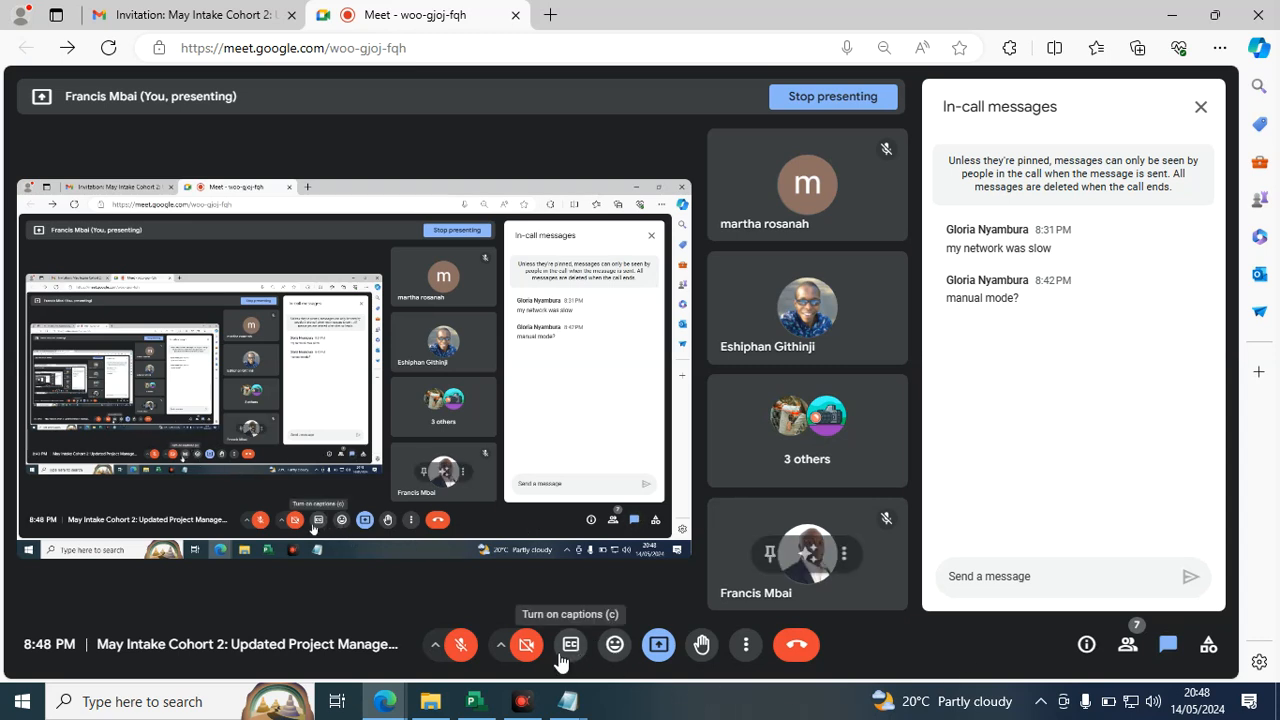
Unmute the microphone in the Google Meet call and return to Project.
{"action": "left_click", "coordinate": [481, 710]}
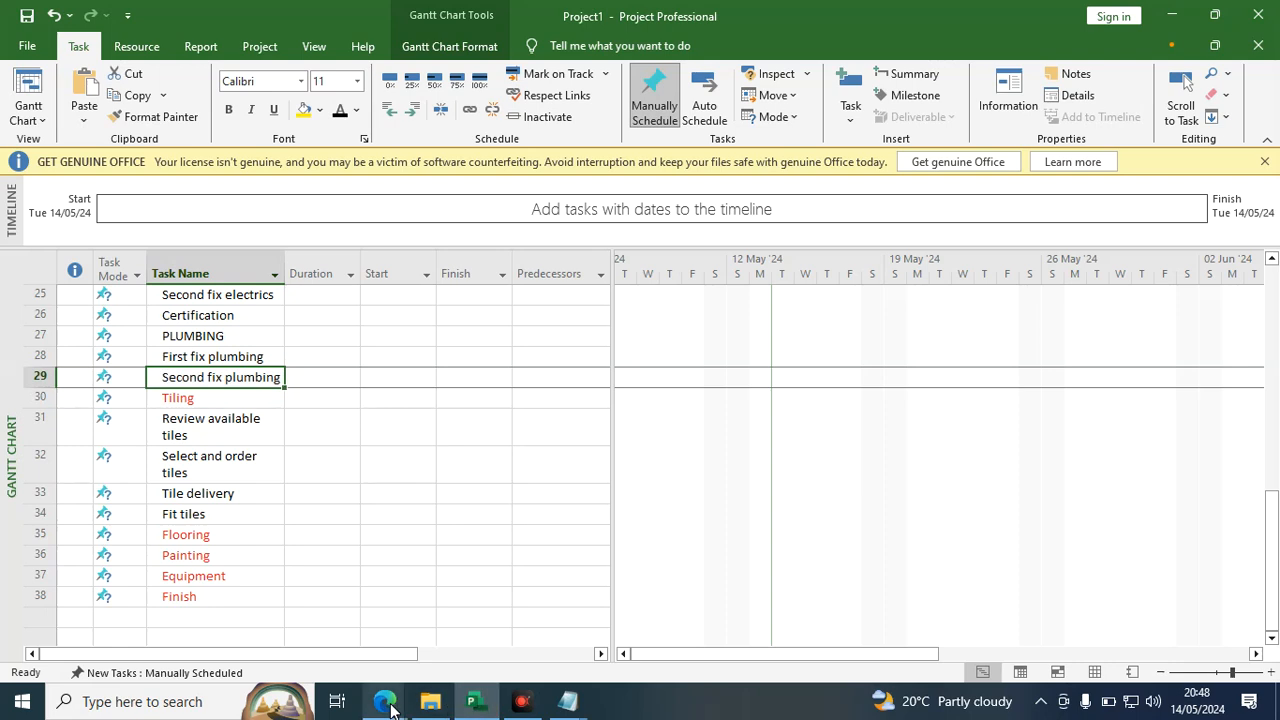
{"action": "mouse_move", "coordinate": [388, 706]}
{"action": "left_click", "coordinate": [345, 645]}
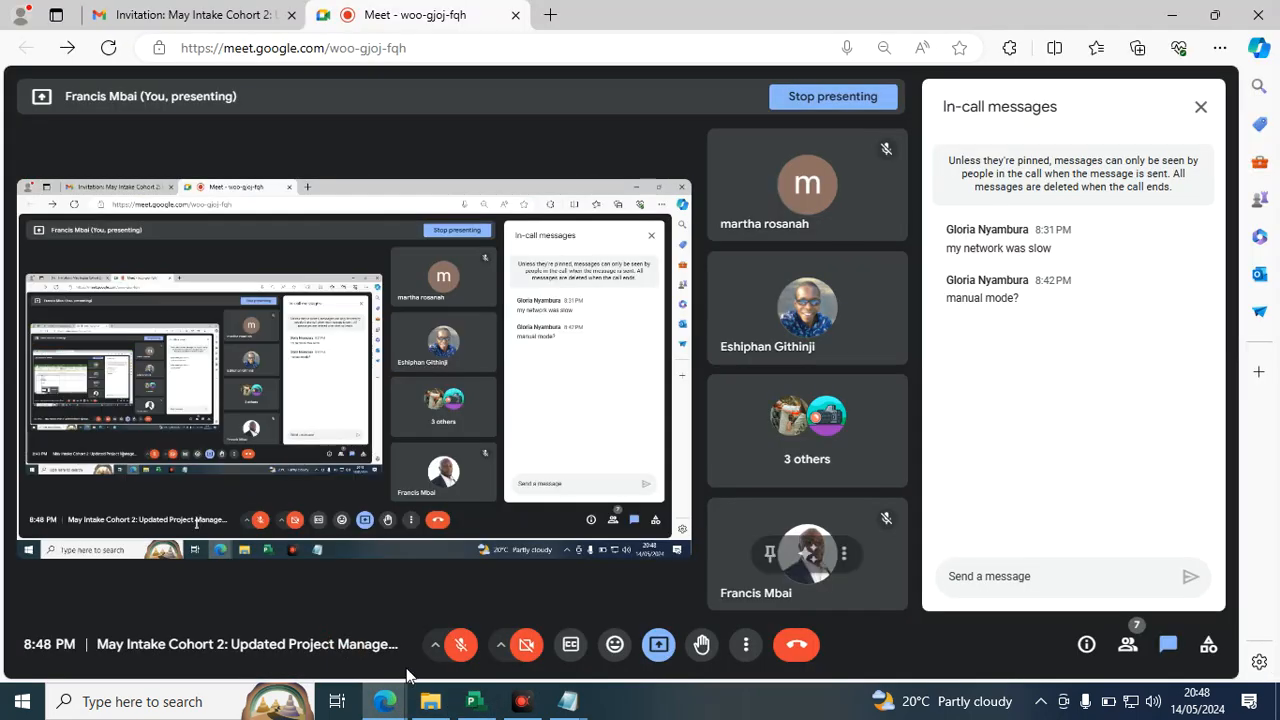
{"action": "left_click", "coordinate": [459, 646]}
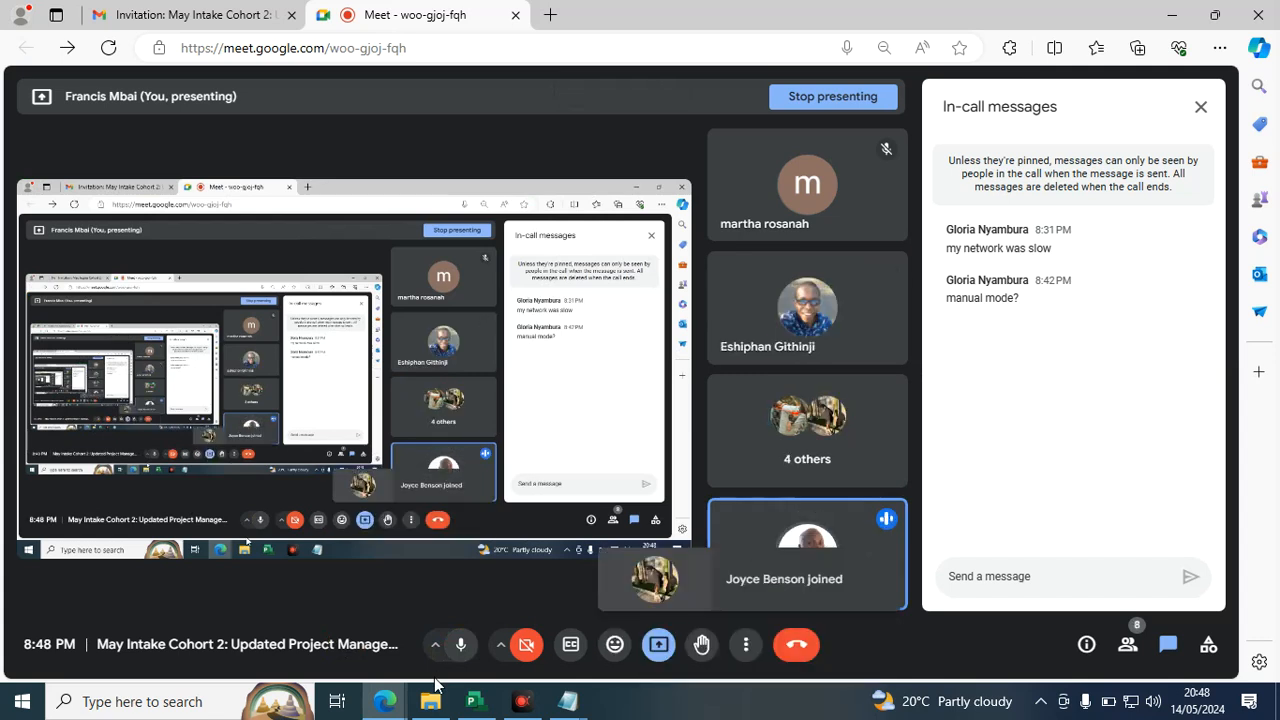
{"action": "left_click", "coordinate": [475, 701]}
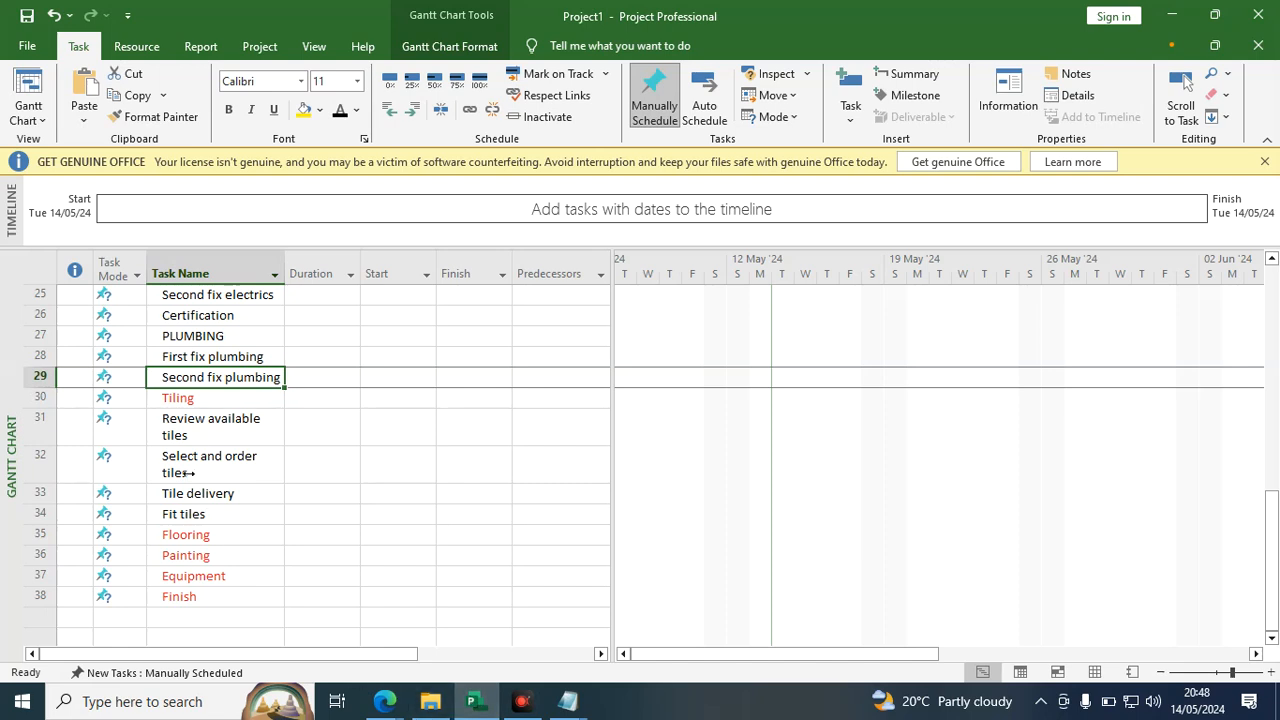
{"action": "scroll", "coordinate": [172, 391], "scroll_direction": "up", "scroll_amount": 3}
{"action": "scroll", "coordinate": [223, 297], "scroll_direction": "up", "scroll_amount": 5}
{"action": "scroll", "coordinate": [237, 306], "scroll_direction": "down", "scroll_amount": 4}
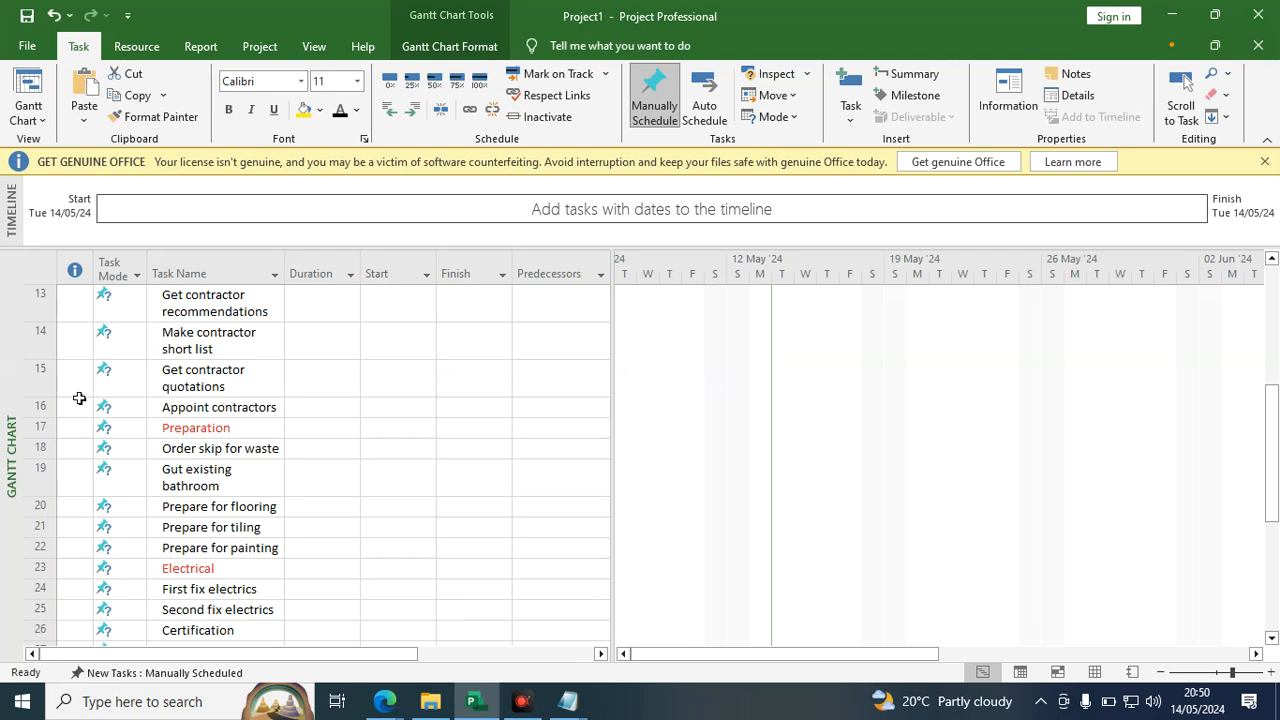
Stop presenting in the Google Meet call and start a new presentation that shares the entire screen.
{"action": "mouse_move", "coordinate": [363, 684]}
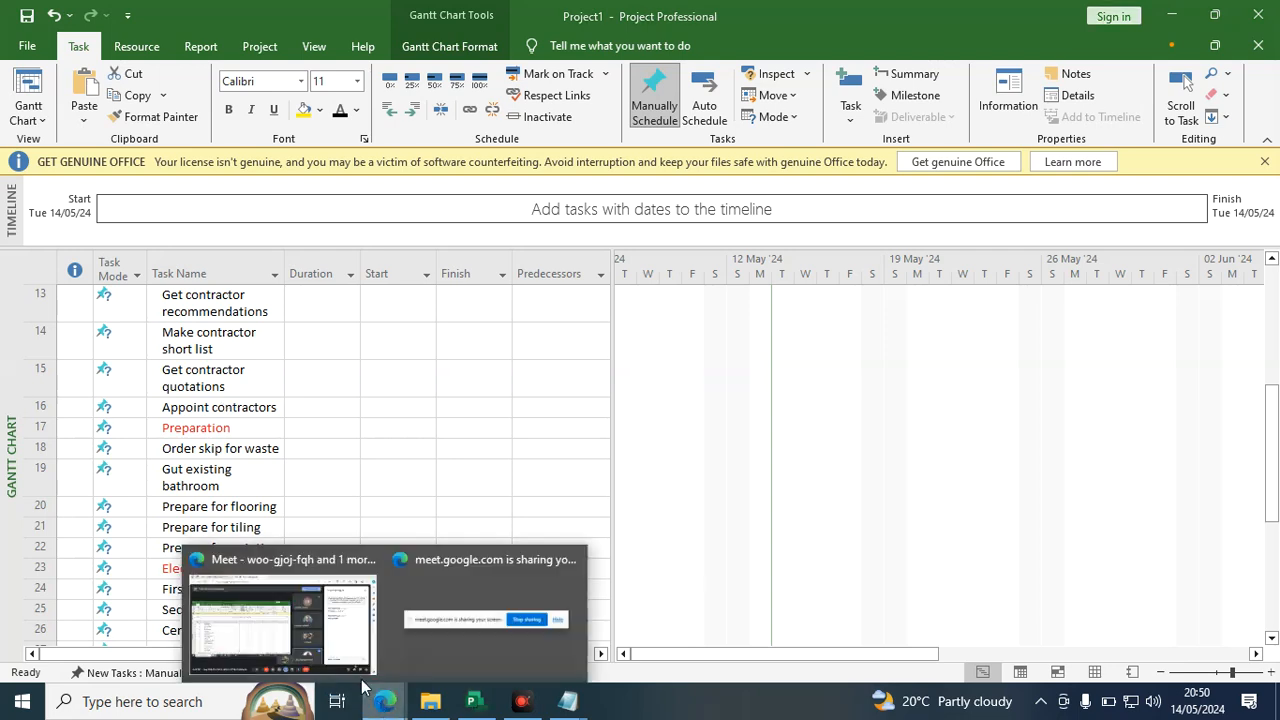
{"action": "left_click", "coordinate": [290, 630]}
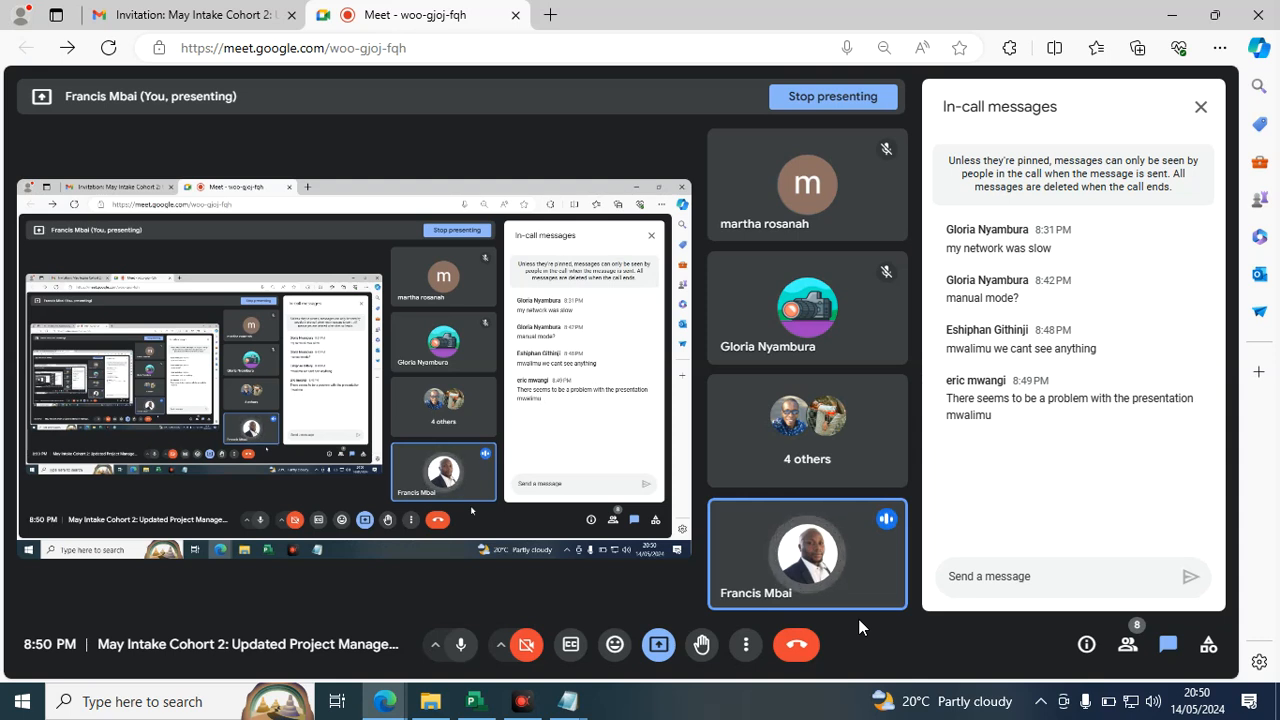
{"action": "left_click", "coordinate": [660, 647]}
{"action": "left_click", "coordinate": [725, 594]}
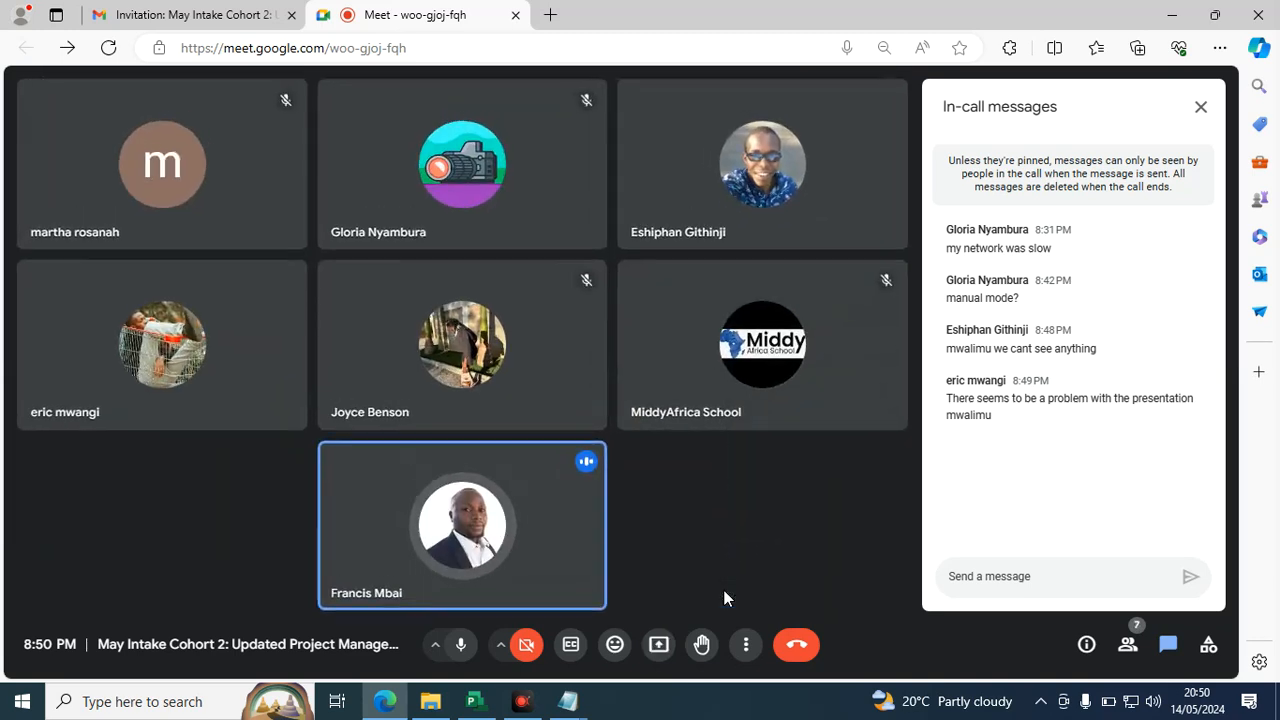
{"action": "left_click", "coordinate": [657, 644]}
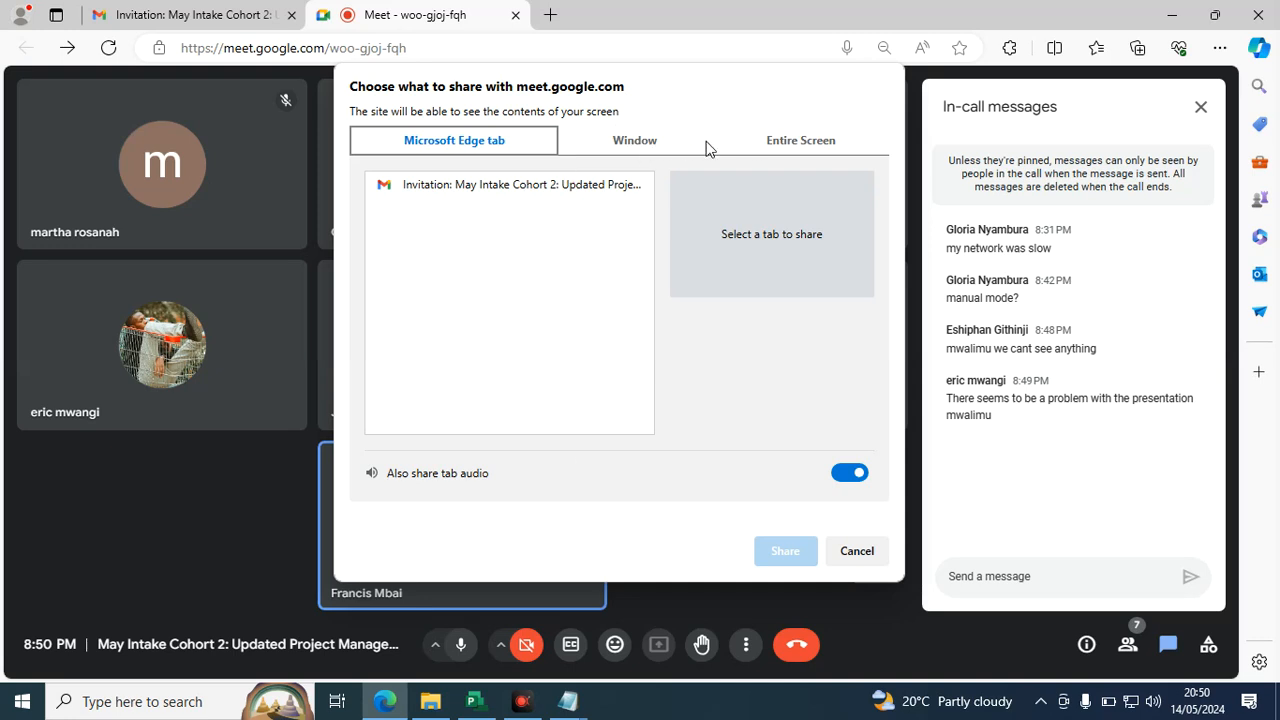
{"action": "left_click", "coordinate": [767, 146]}
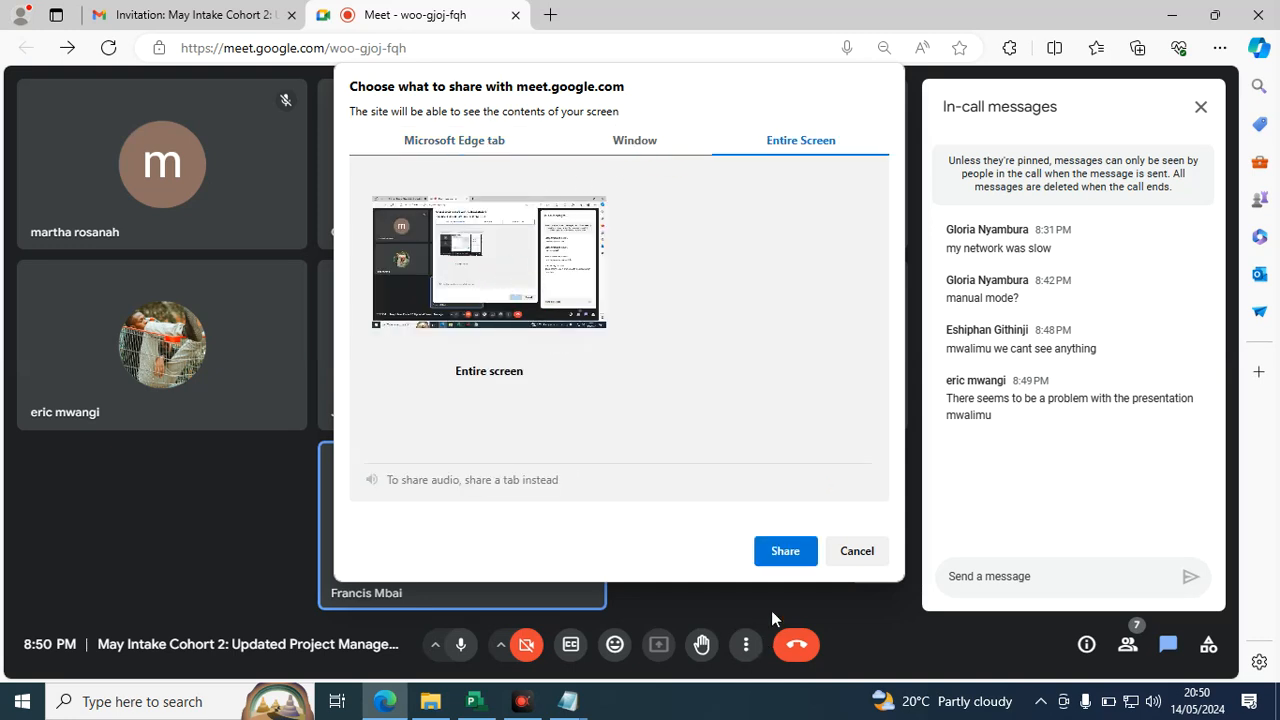
{"action": "left_click", "coordinate": [777, 552]}
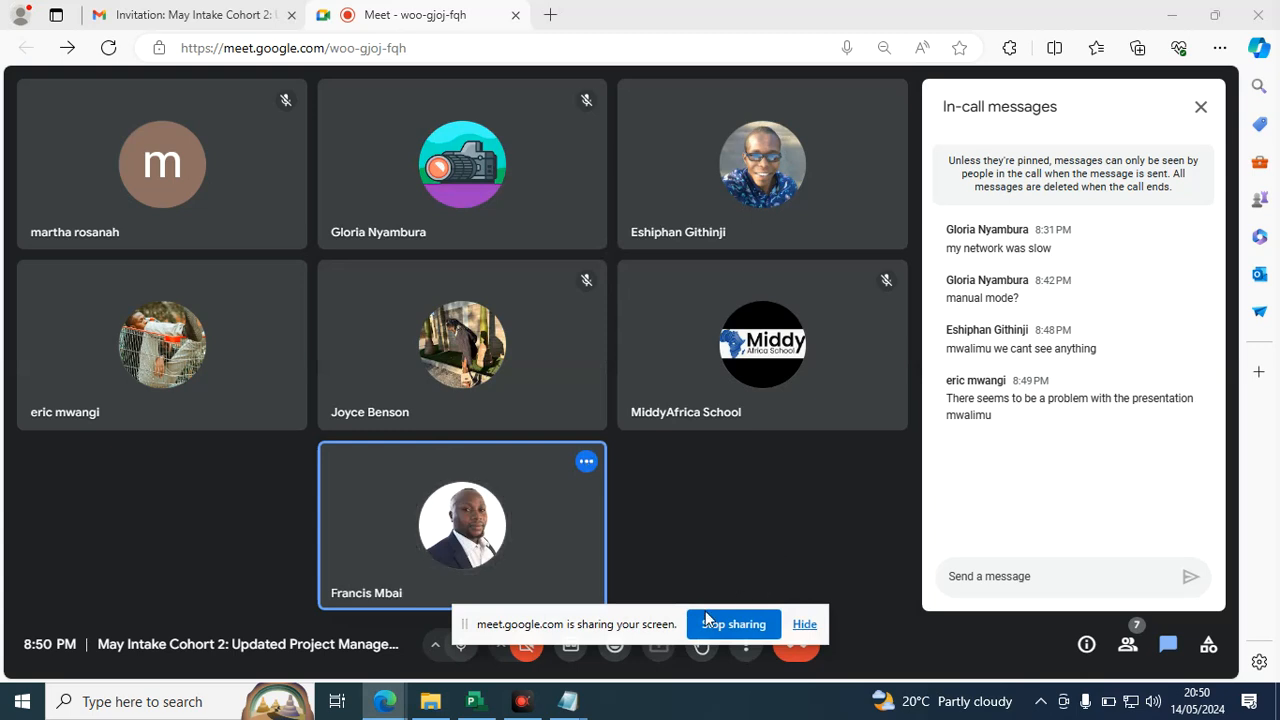
{"action": "mouse_move", "coordinate": [522, 701]}
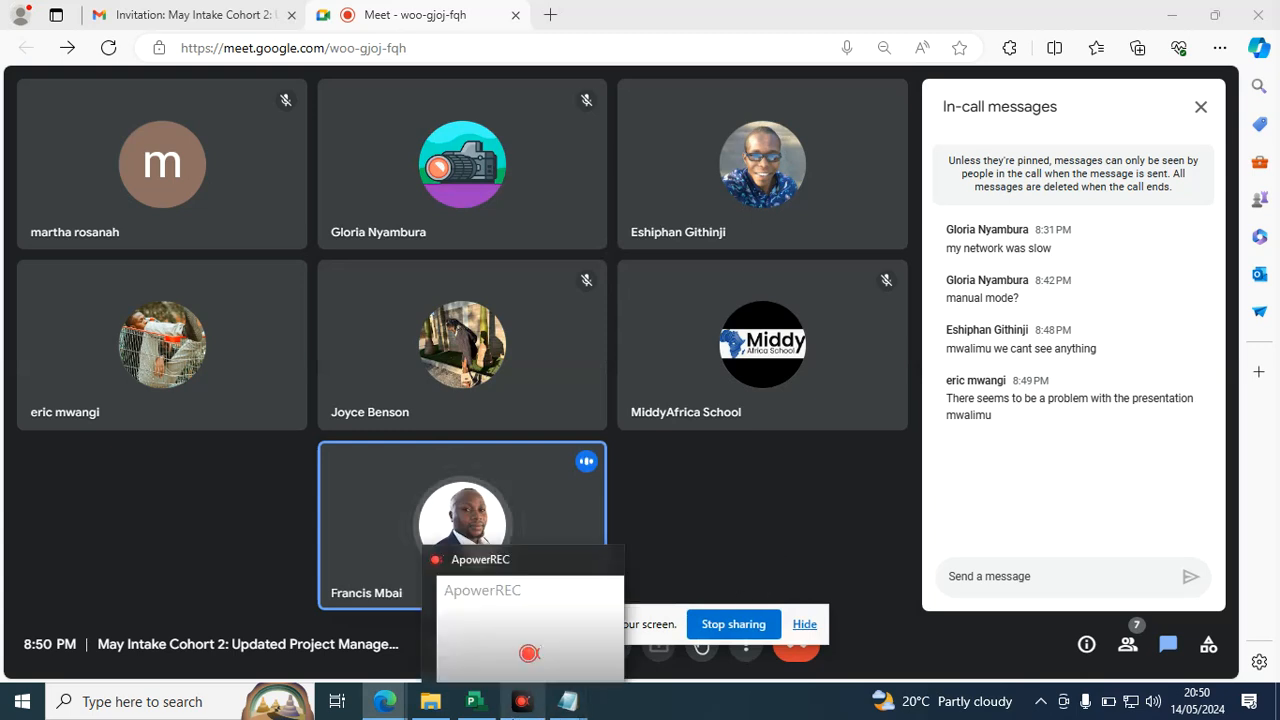
Switch to Project and move the screen-sharing bar clear of the task table.
{"action": "left_click", "coordinate": [477, 703]}
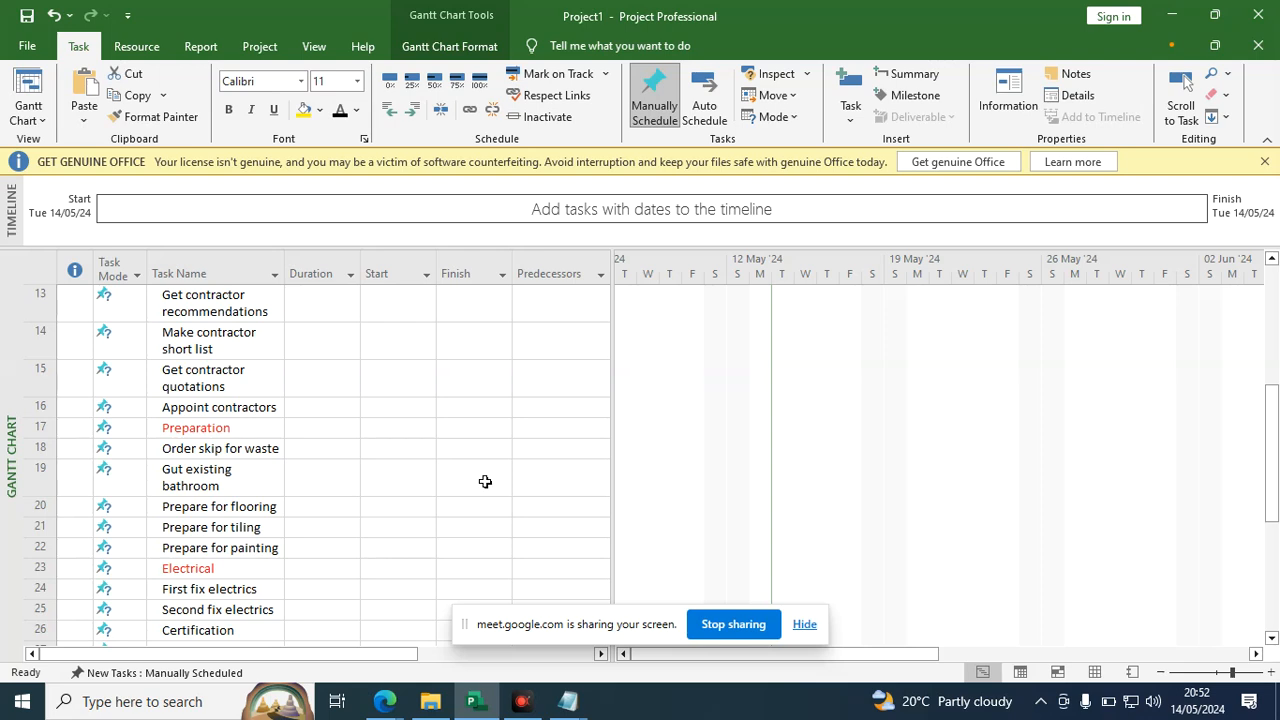
{"action": "scroll", "coordinate": [210, 560], "scroll_direction": "down", "scroll_amount": 3}
{"action": "left_click_drag", "start_coordinate": [519, 638], "coordinate": [702, 716]}
{"action": "left_click", "coordinate": [476, 555]}
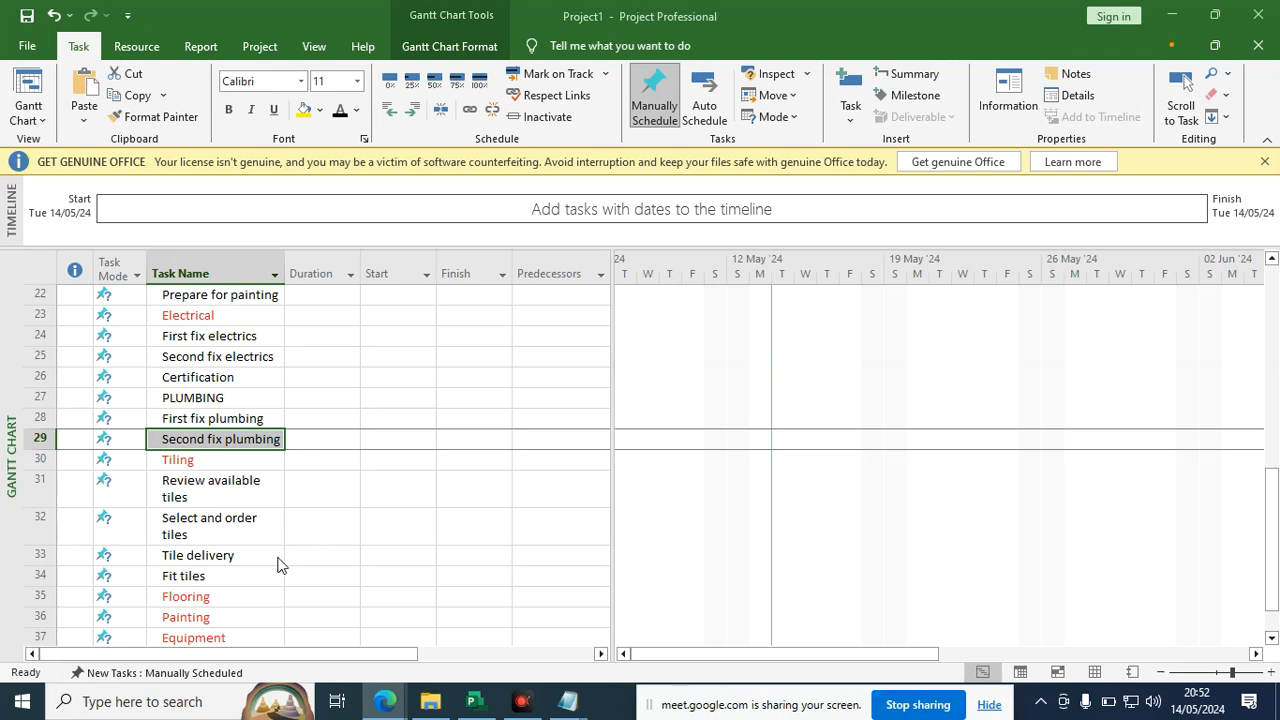
{"action": "scroll", "coordinate": [281, 563], "scroll_direction": "down", "scroll_amount": 1}
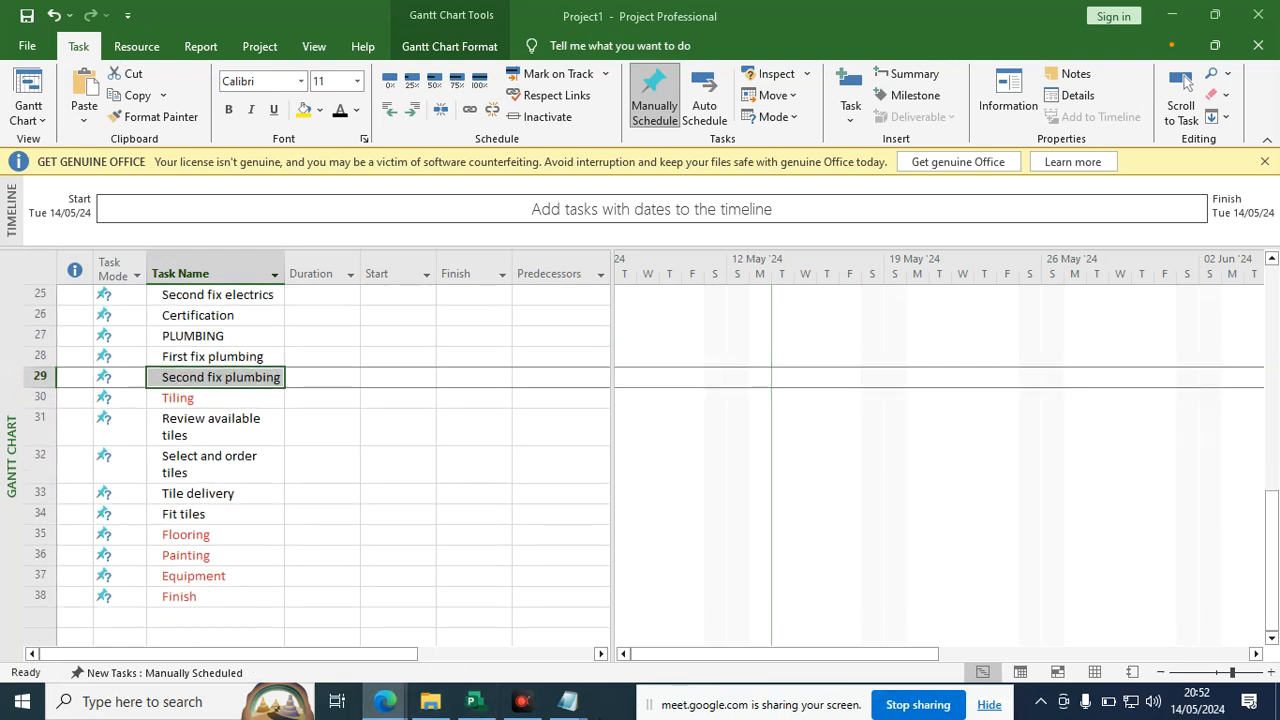
Copy the four Flooring subtasks, Review available flooring through Fit flooring, from the task breakdown text file and switch to Project.
{"action": "left_click", "coordinate": [567, 701]}
{"action": "left_click", "coordinate": [640, 629]}
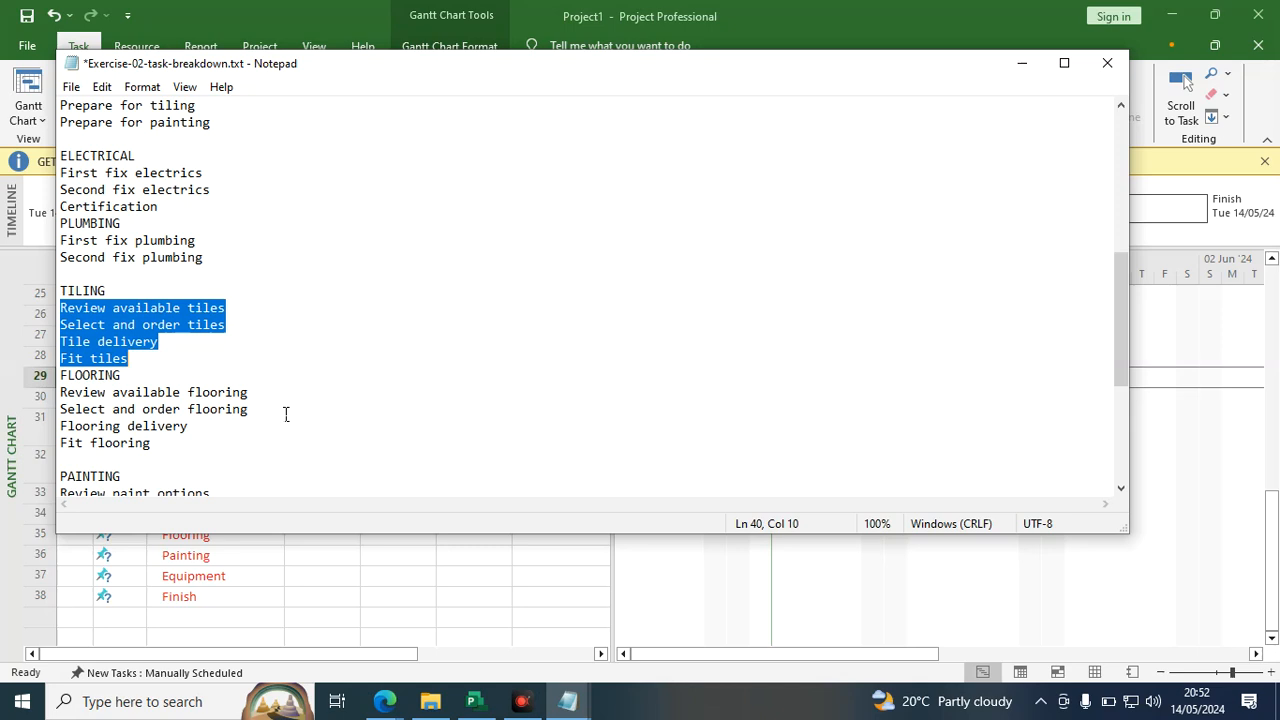
{"action": "scroll", "coordinate": [268, 390], "scroll_direction": "down", "scroll_amount": 1}
{"action": "left_click_drag", "start_coordinate": [152, 392], "coordinate": [52, 342]}
{"action": "right_click", "coordinate": [117, 357]}
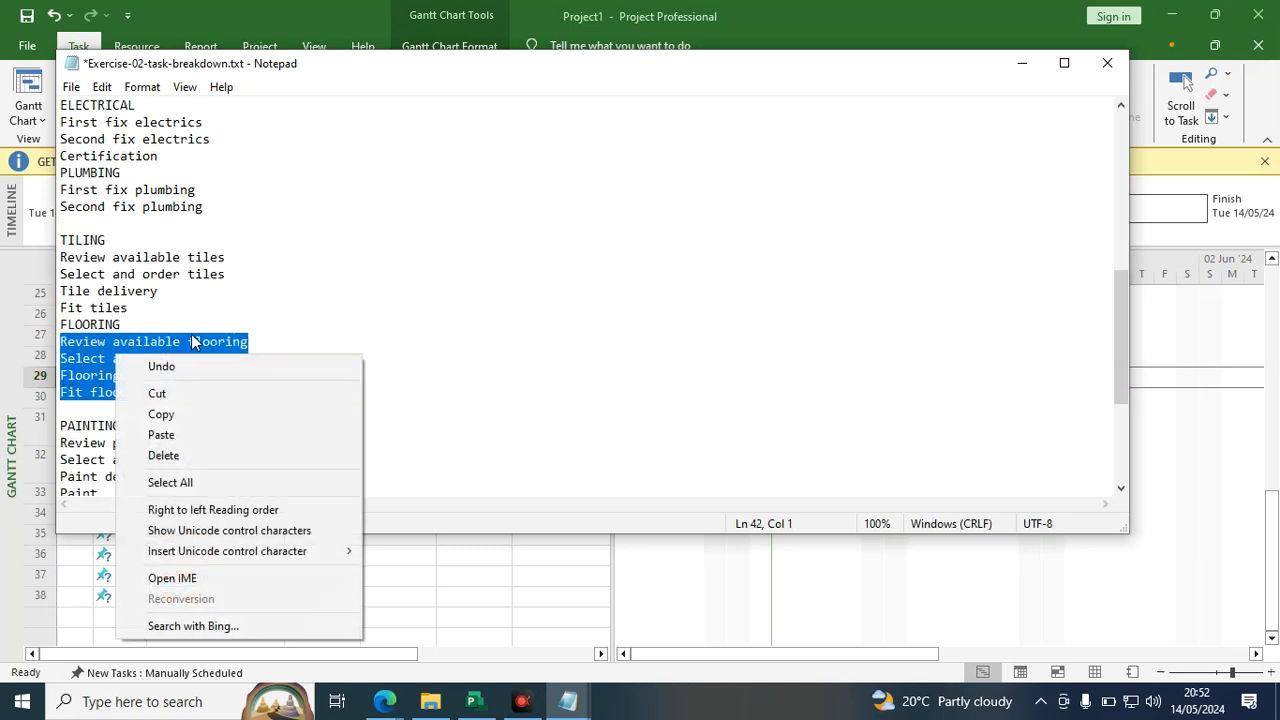
{"action": "left_click", "coordinate": [191, 420]}
{"action": "left_click", "coordinate": [443, 372]}
{"action": "left_click", "coordinate": [475, 701]}
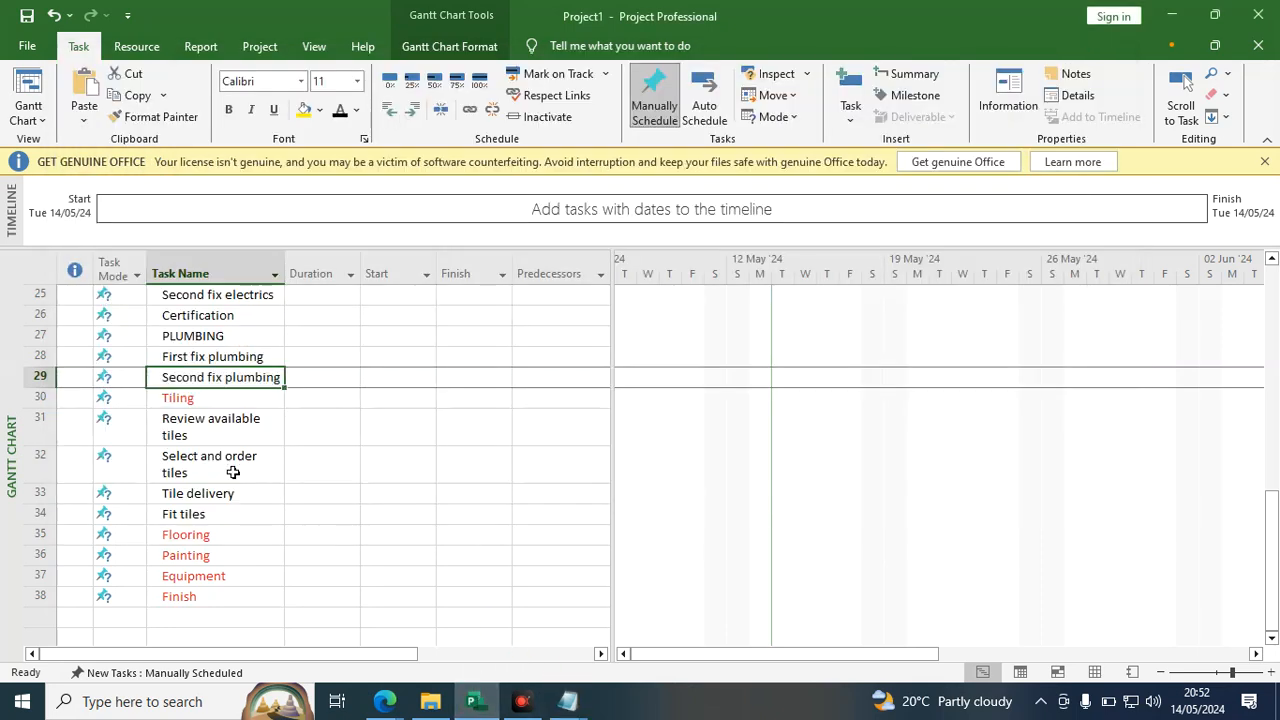
Insert five new task rows between Flooring and Painting and paste the copied flooring subtasks into the task names starting at row 36.
{"action": "left_click_drag", "start_coordinate": [92, 553], "coordinate": [91, 625]}
{"action": "right_click", "coordinate": [278, 610]}
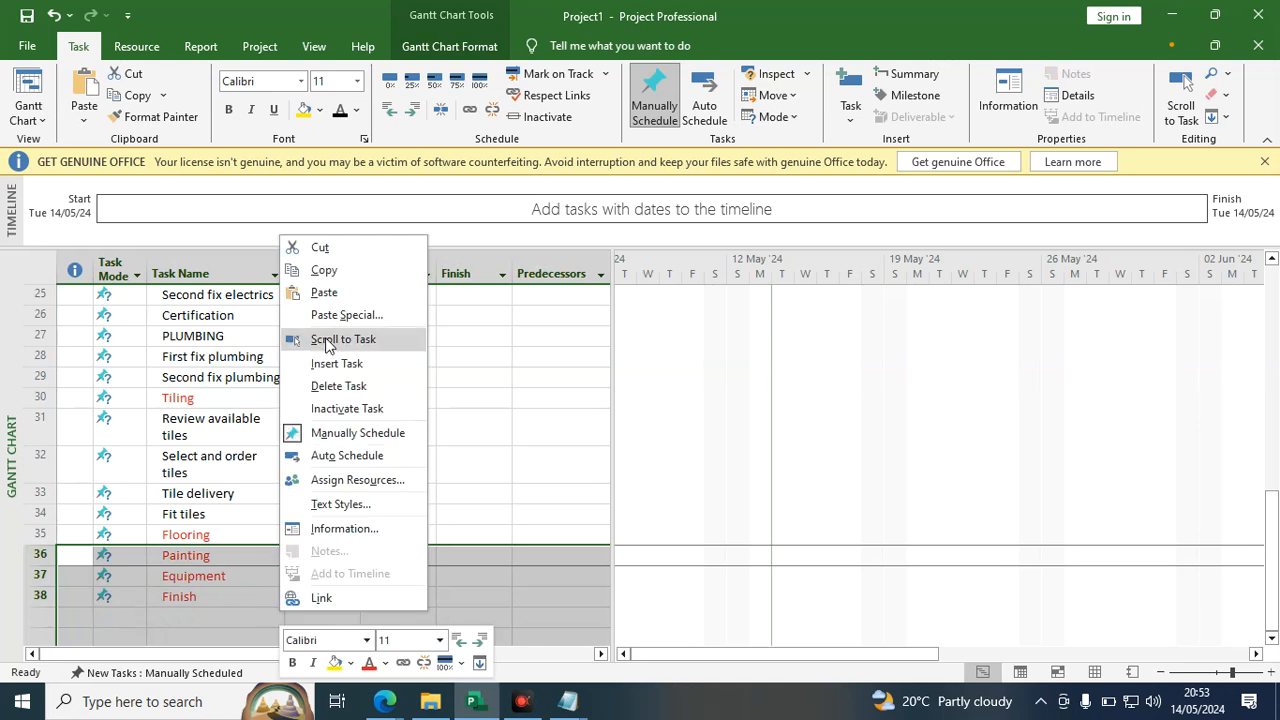
{"action": "left_click", "coordinate": [343, 363]}
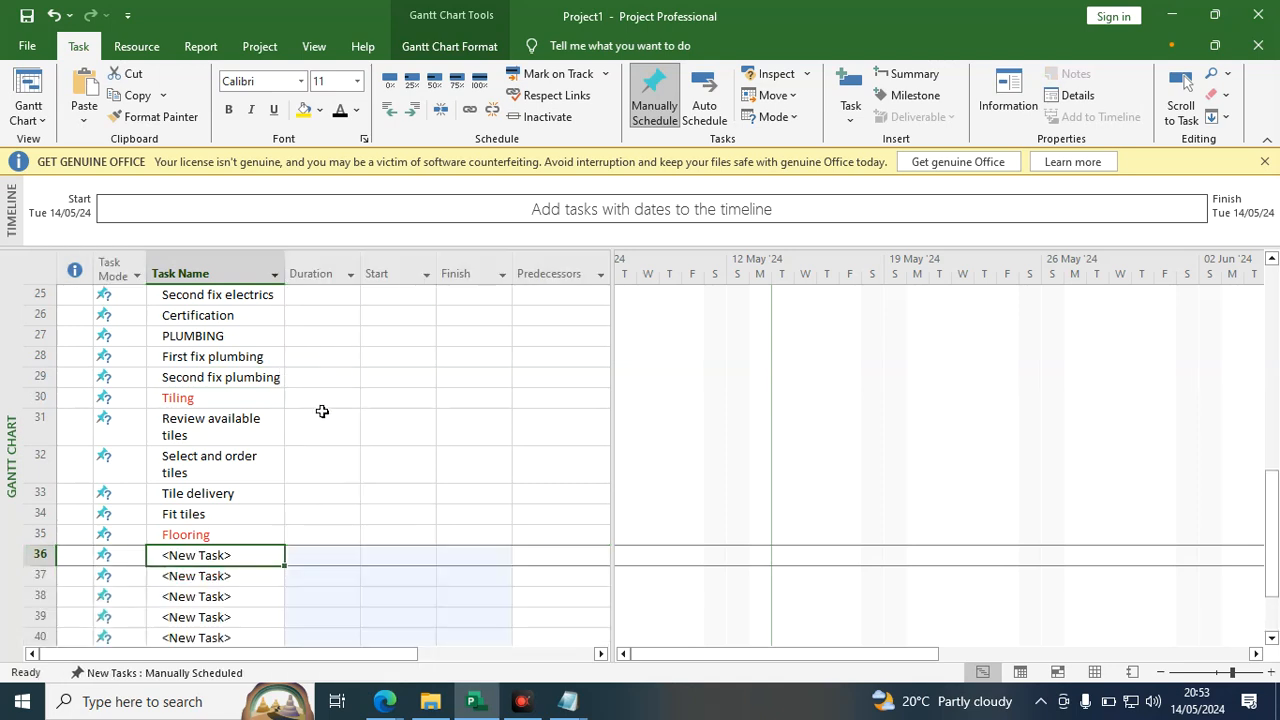
{"action": "scroll", "coordinate": [246, 494], "scroll_direction": "down", "scroll_amount": 2}
{"action": "left_click_drag", "start_coordinate": [226, 431], "coordinate": [211, 508]}
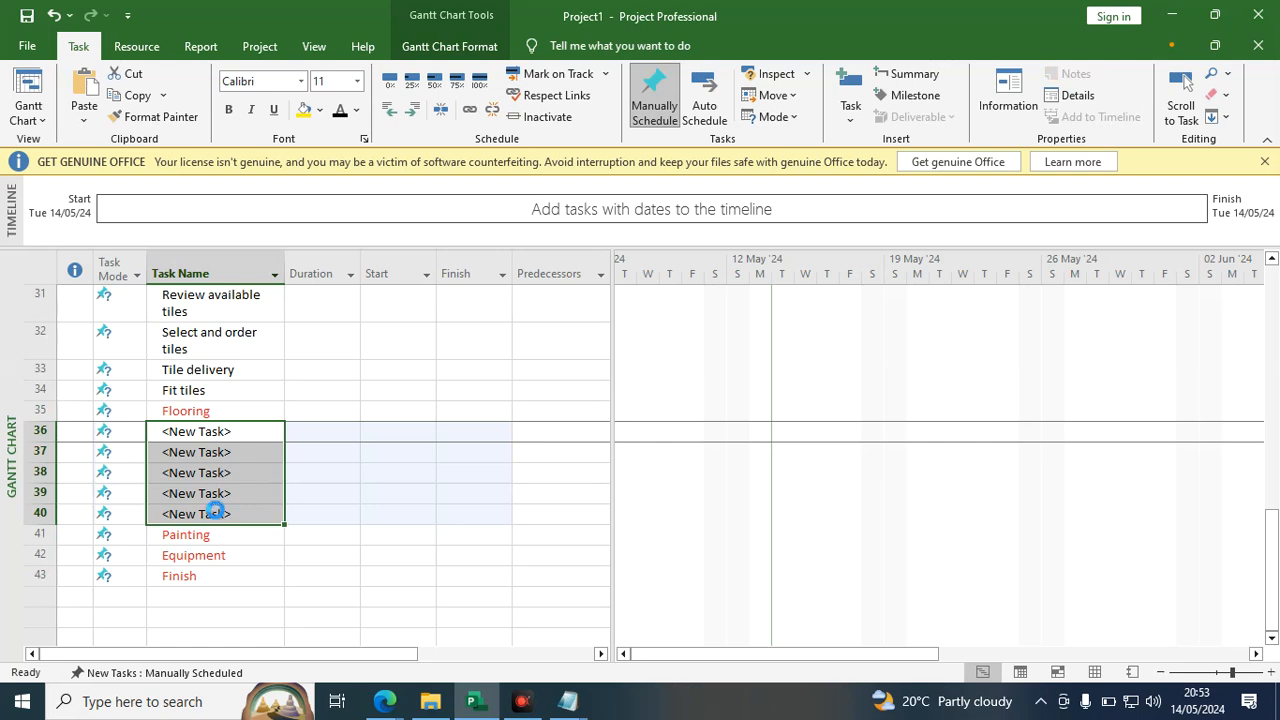
{"action": "key", "text": "ctrl+v"}
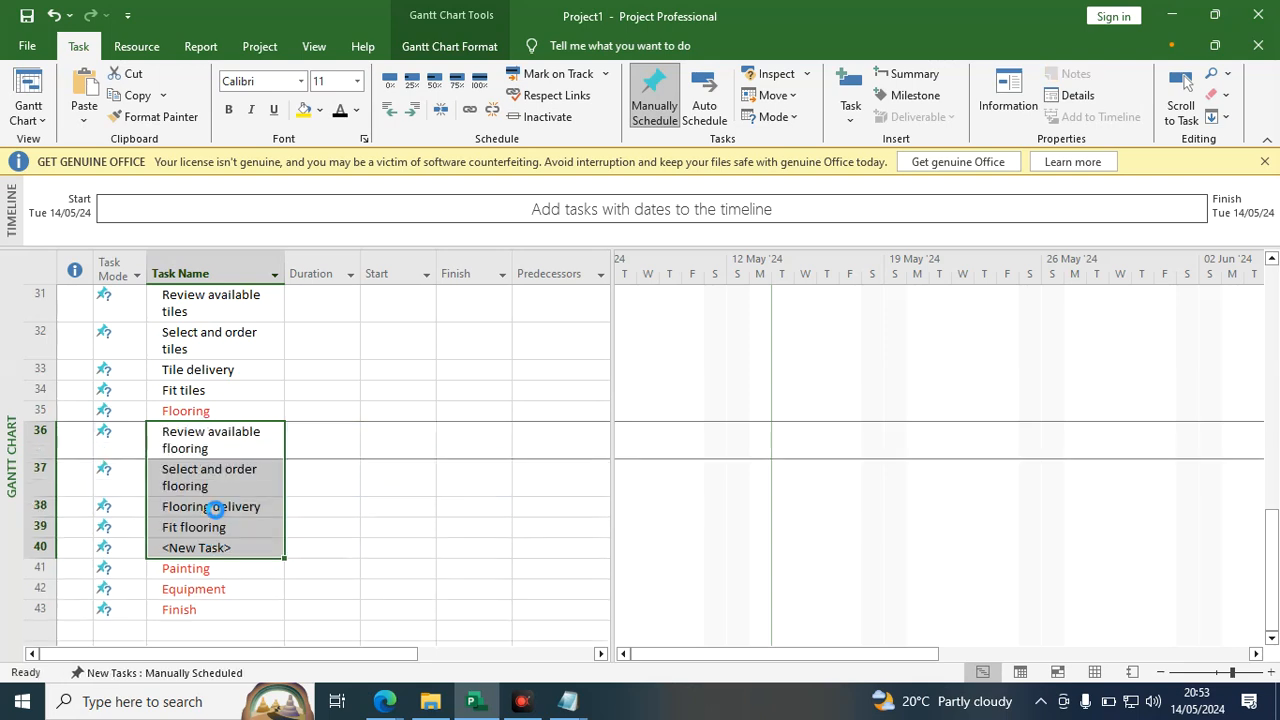
Delete the unused new task row between Fit flooring and Painting.
{"action": "left_click", "coordinate": [38, 548]}
{"action": "right_click", "coordinate": [228, 552]}
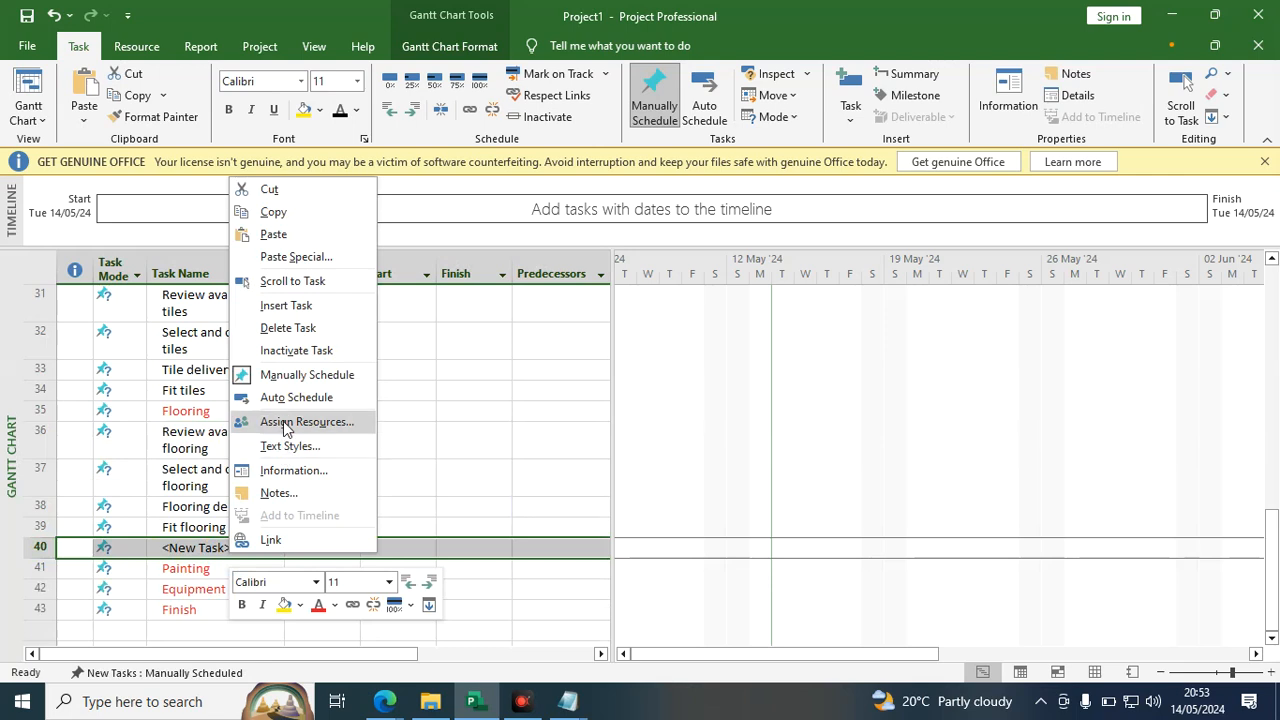
{"action": "left_click", "coordinate": [288, 328]}
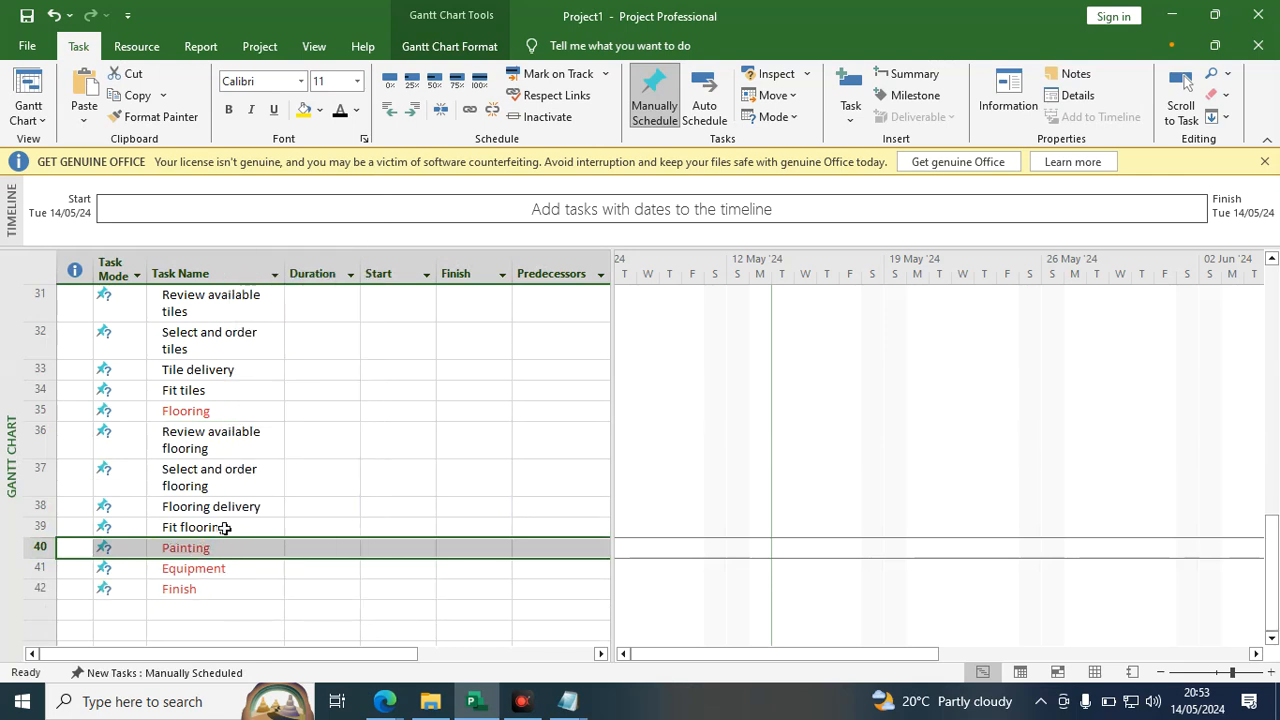
Copy the four Painting subtasks, Review paint options through Paint, from the task breakdown text file and switch to Project.
{"action": "mouse_move", "coordinate": [578, 708]}
{"action": "left_click", "coordinate": [614, 606]}
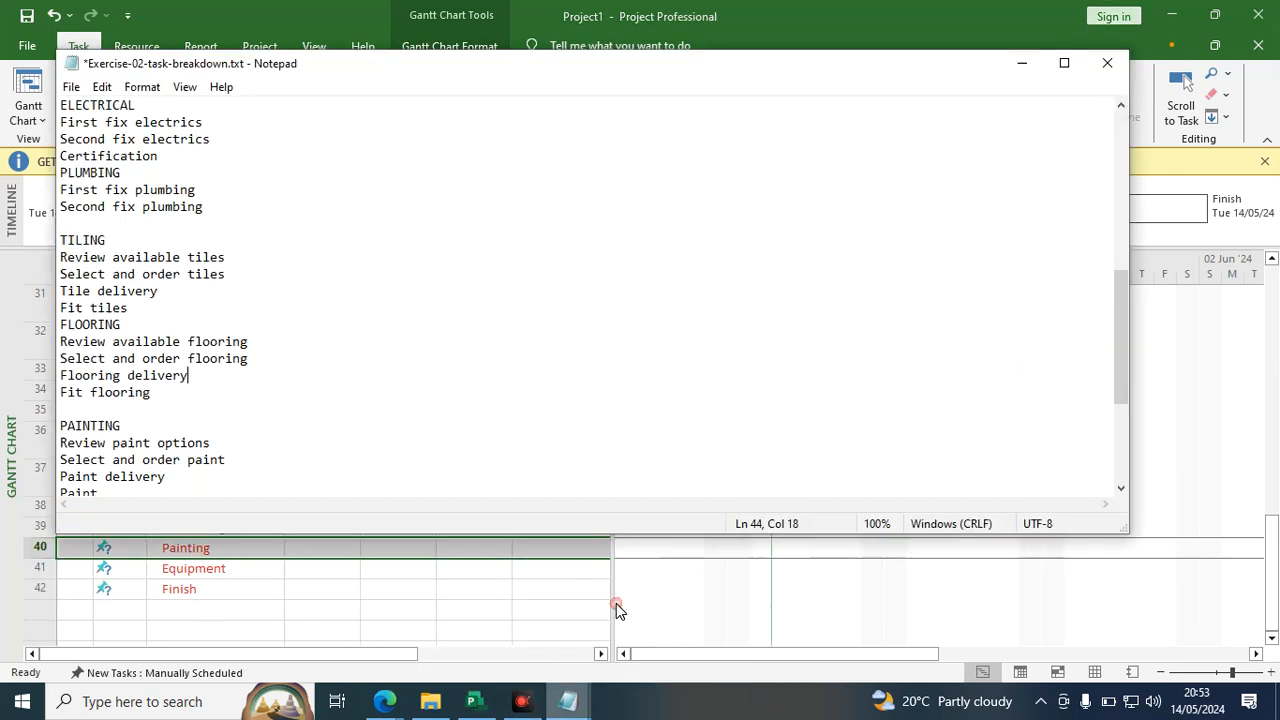
{"action": "scroll", "coordinate": [170, 415], "scroll_direction": "down", "scroll_amount": 2}
{"action": "left_click_drag", "start_coordinate": [105, 392], "coordinate": [54, 345]}
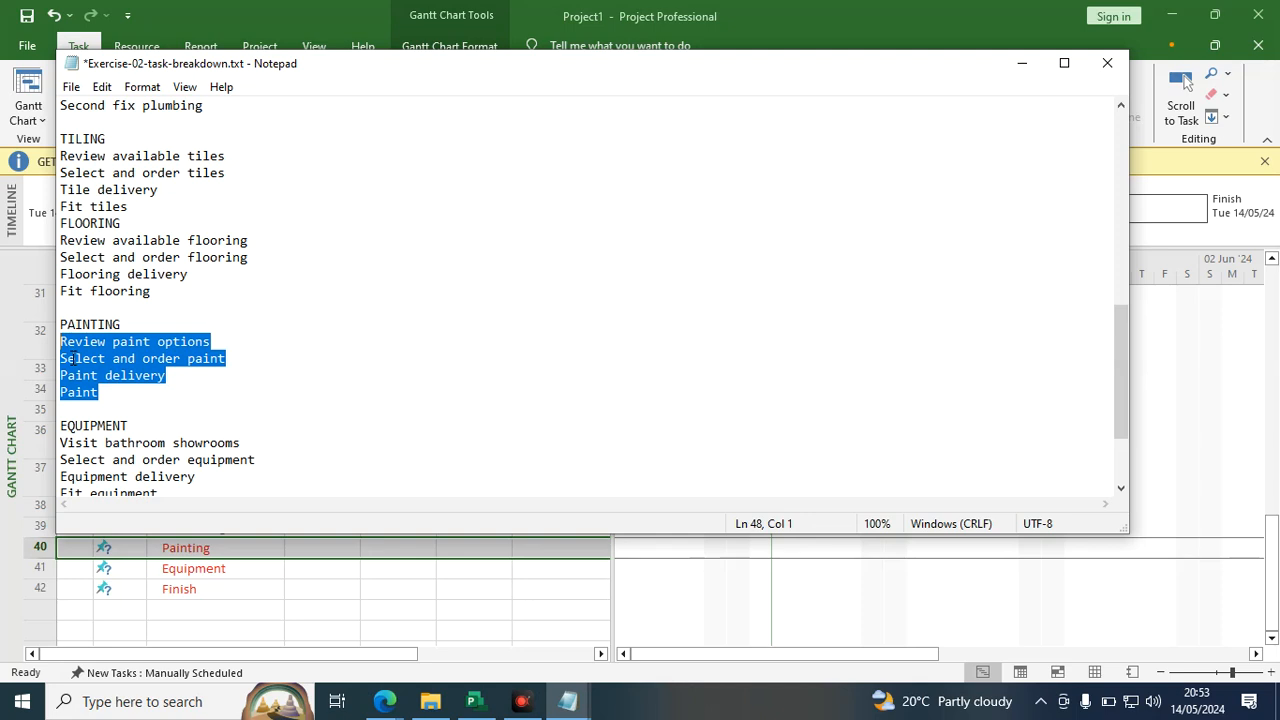
{"action": "right_click", "coordinate": [73, 356]}
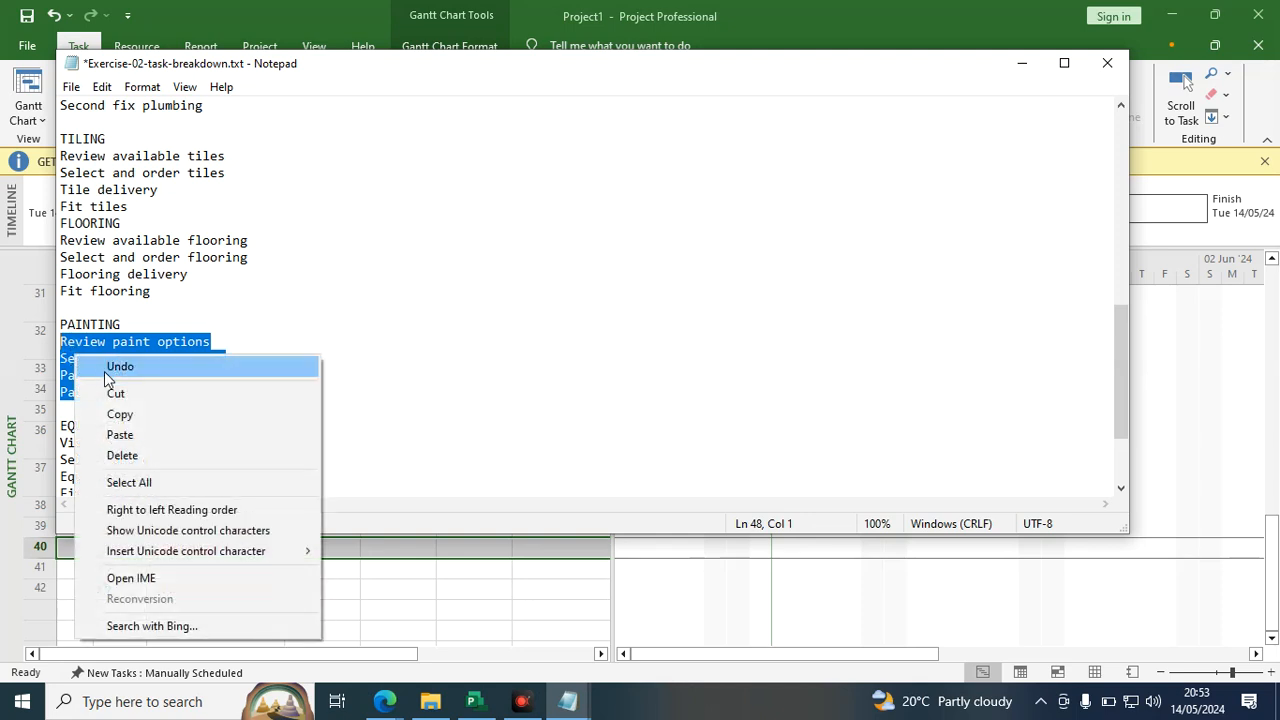
{"action": "left_click", "coordinate": [157, 416]}
{"action": "left_click", "coordinate": [475, 701]}
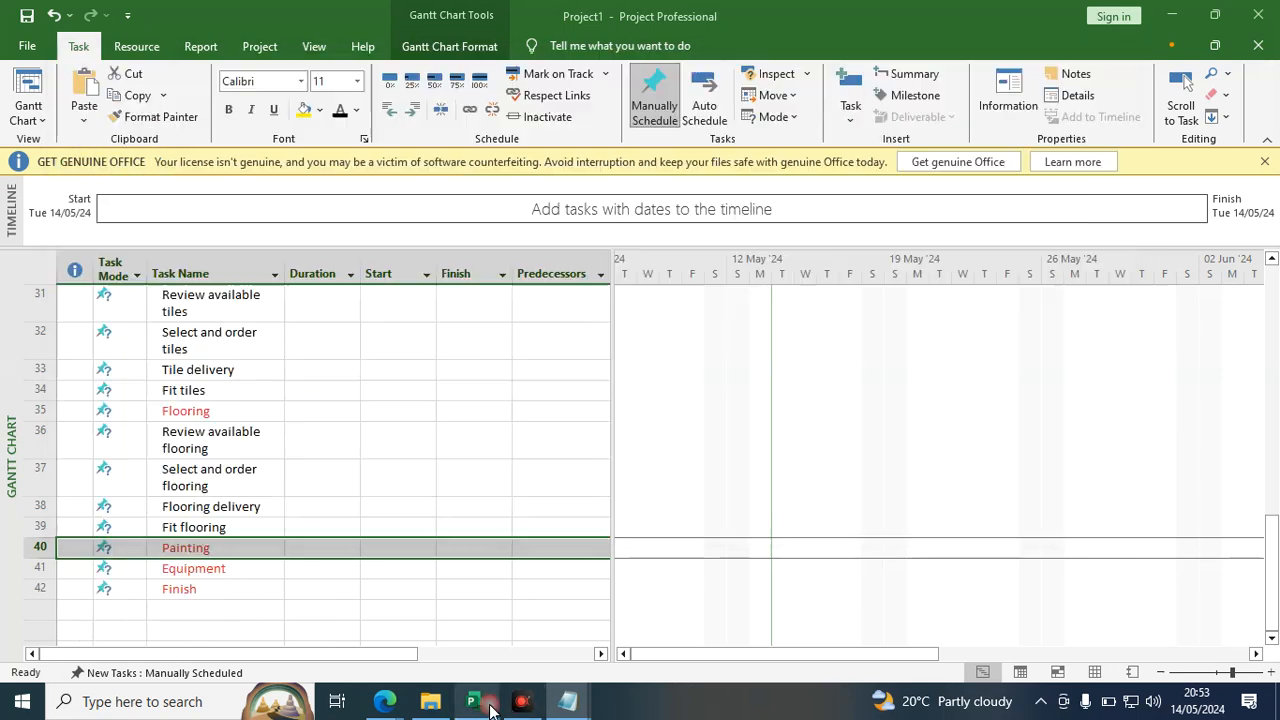
Insert eight new task rows between Painting and Equipment and paste the copied painting subtasks into the task names starting at row 41.
{"action": "left_click_drag", "start_coordinate": [40, 568], "coordinate": [55, 625]}
{"action": "scroll", "coordinate": [55, 625], "scroll_direction": "down", "scroll_amount": 2}
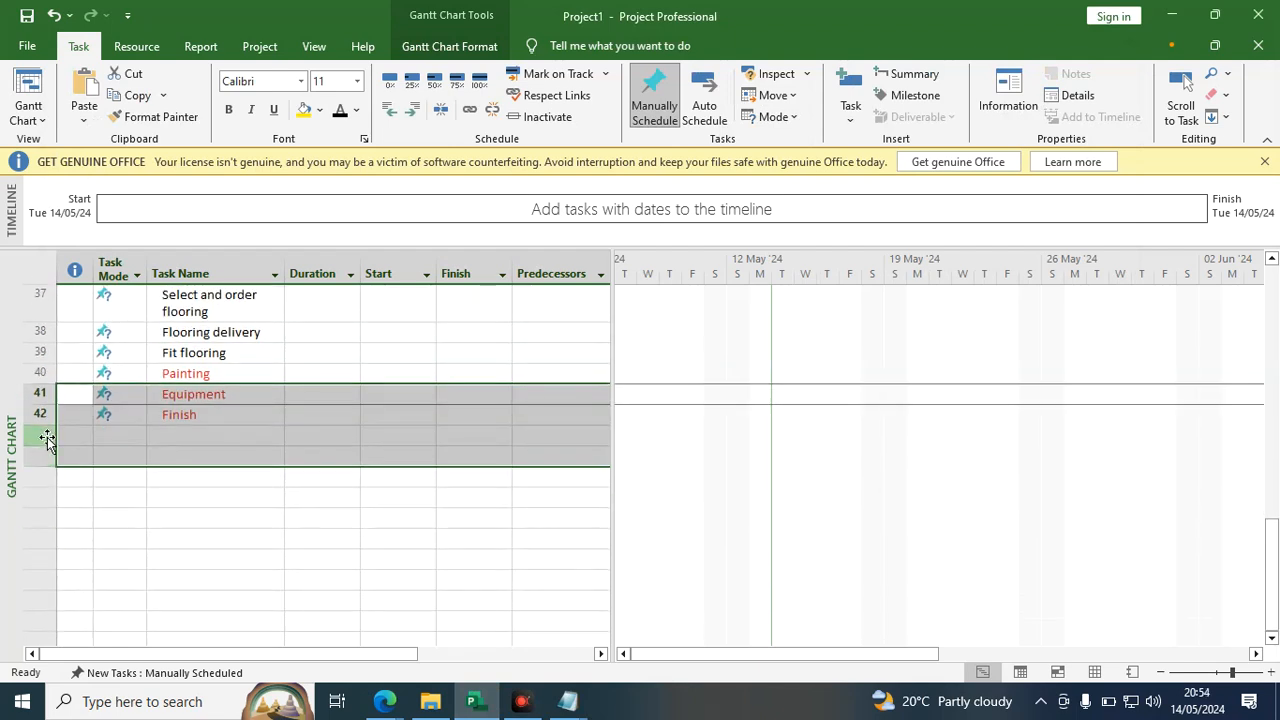
{"action": "left_click", "coordinate": [75, 414]}
{"action": "left_click_drag", "start_coordinate": [35, 398], "coordinate": [54, 531]}
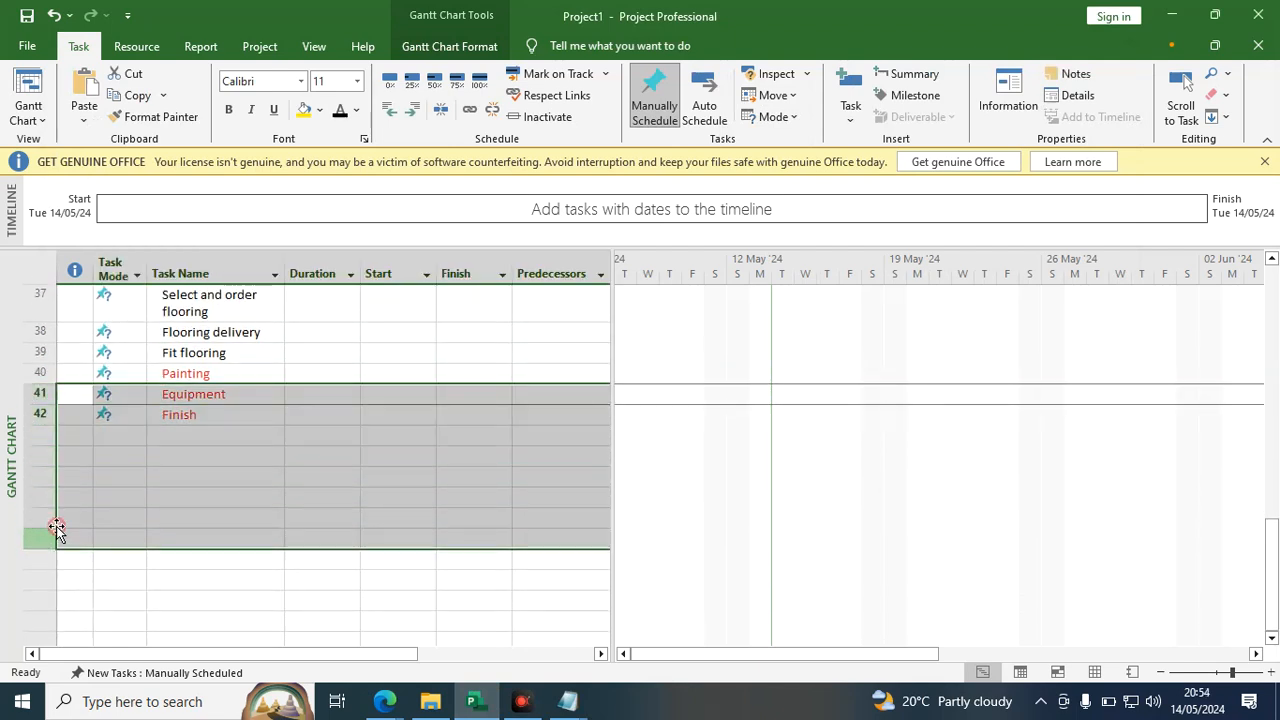
{"action": "right_click", "coordinate": [111, 450]}
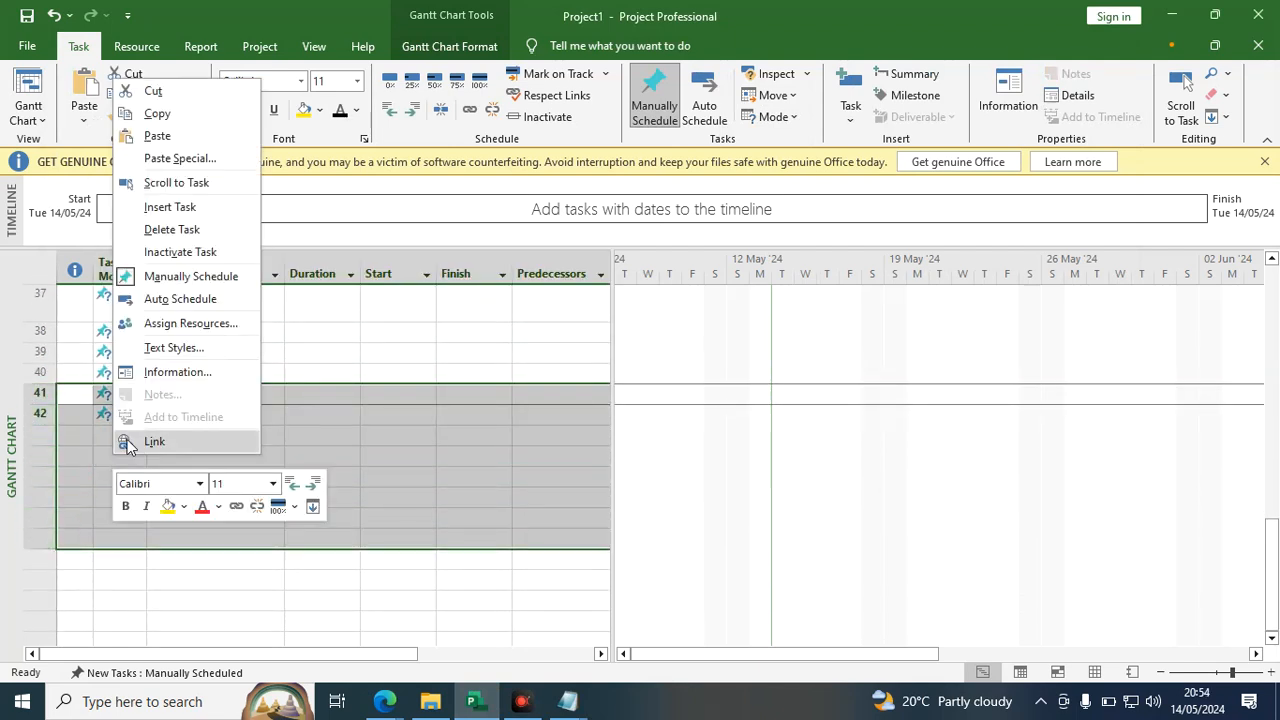
{"action": "left_click", "coordinate": [165, 206]}
{"action": "left_click_drag", "start_coordinate": [200, 397], "coordinate": [203, 536]}
{"action": "key", "text": "ctrl+v"}
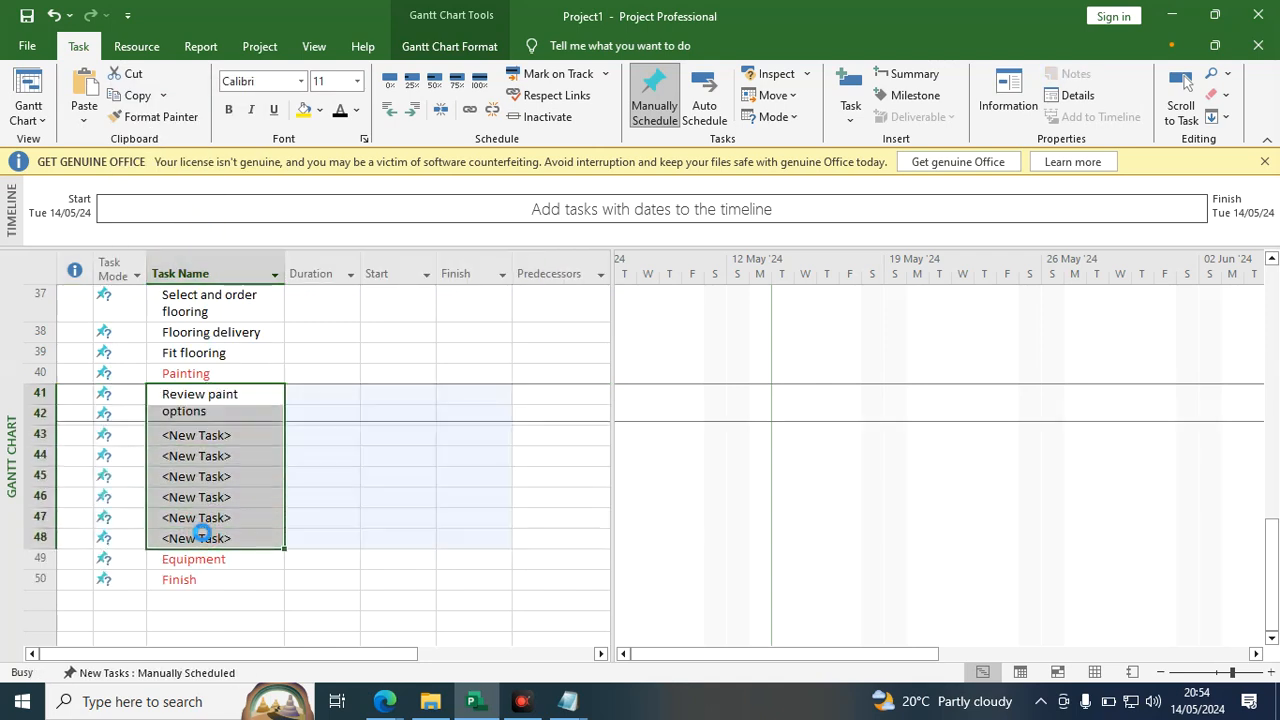
Delete the four unused new task rows, 45 to 48, between Paint and Equipment.
{"action": "left_click_drag", "start_coordinate": [42, 511], "coordinate": [62, 569]}
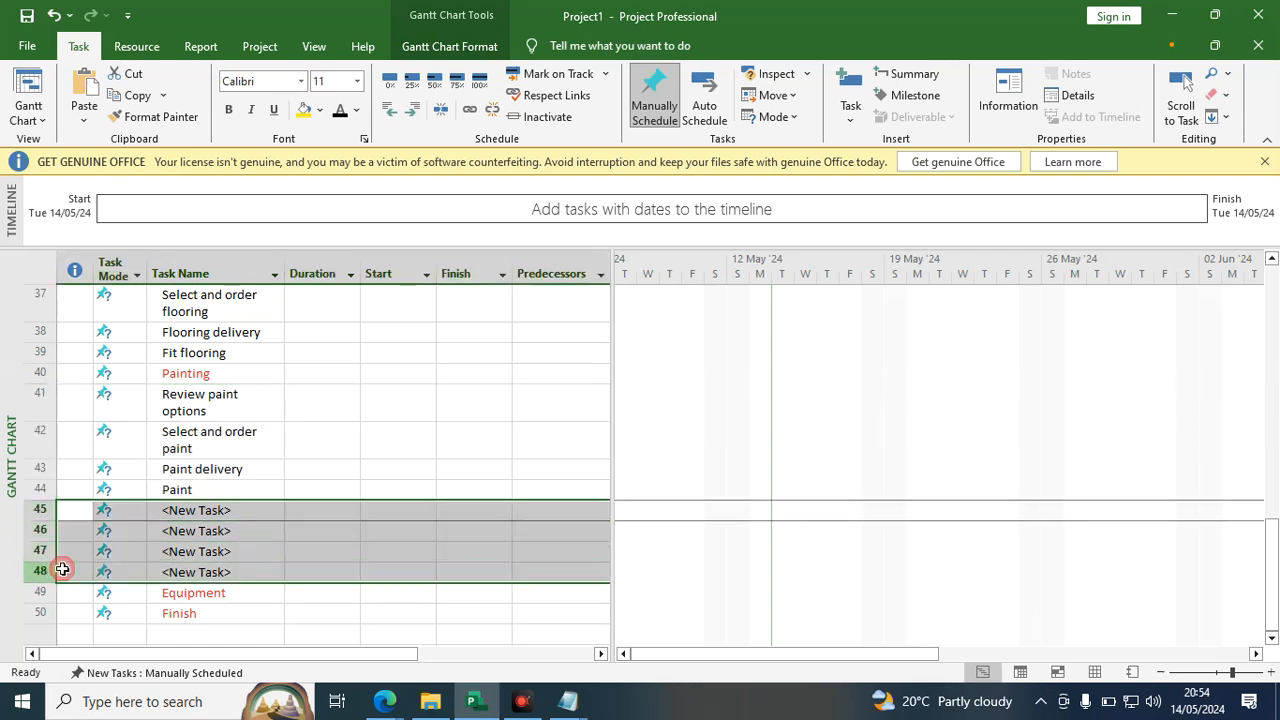
{"action": "right_click", "coordinate": [212, 550]}
{"action": "left_click", "coordinate": [277, 327]}
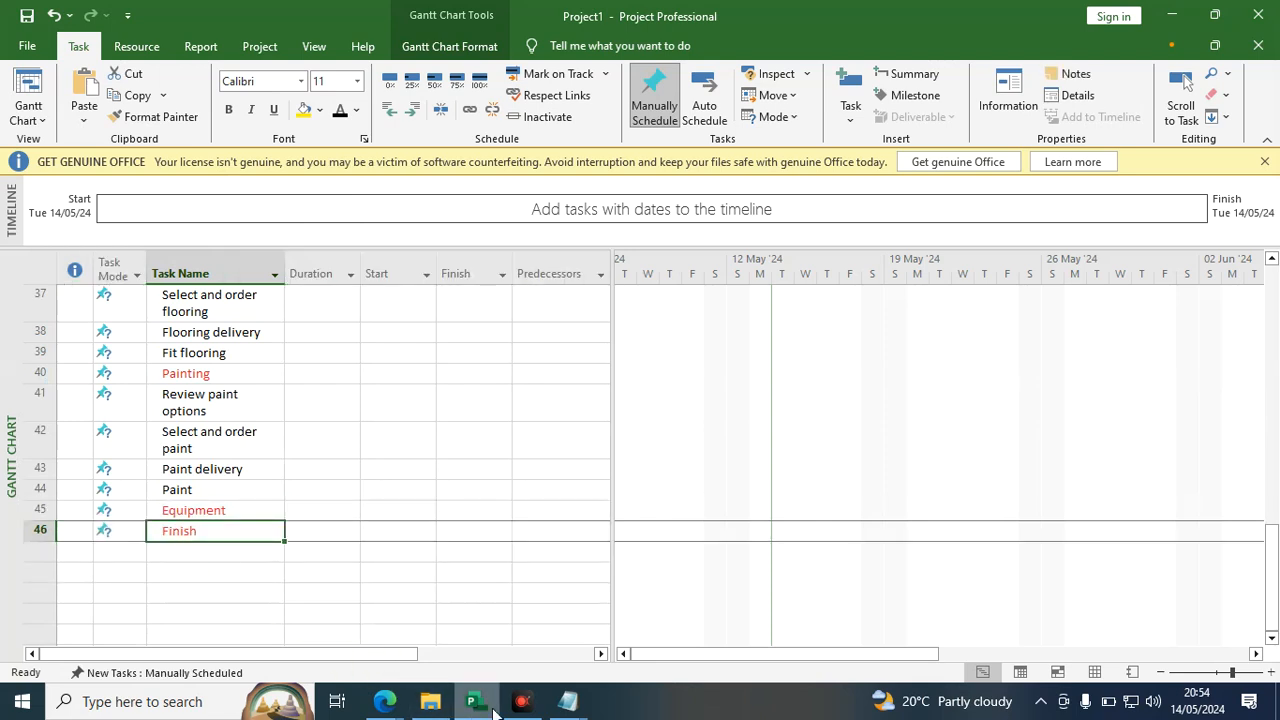
Copy the four Equipment subtasks, Visit bathroom showrooms through Fit equipment, from the task breakdown text file and switch to Project.
{"action": "left_click", "coordinate": [570, 706]}
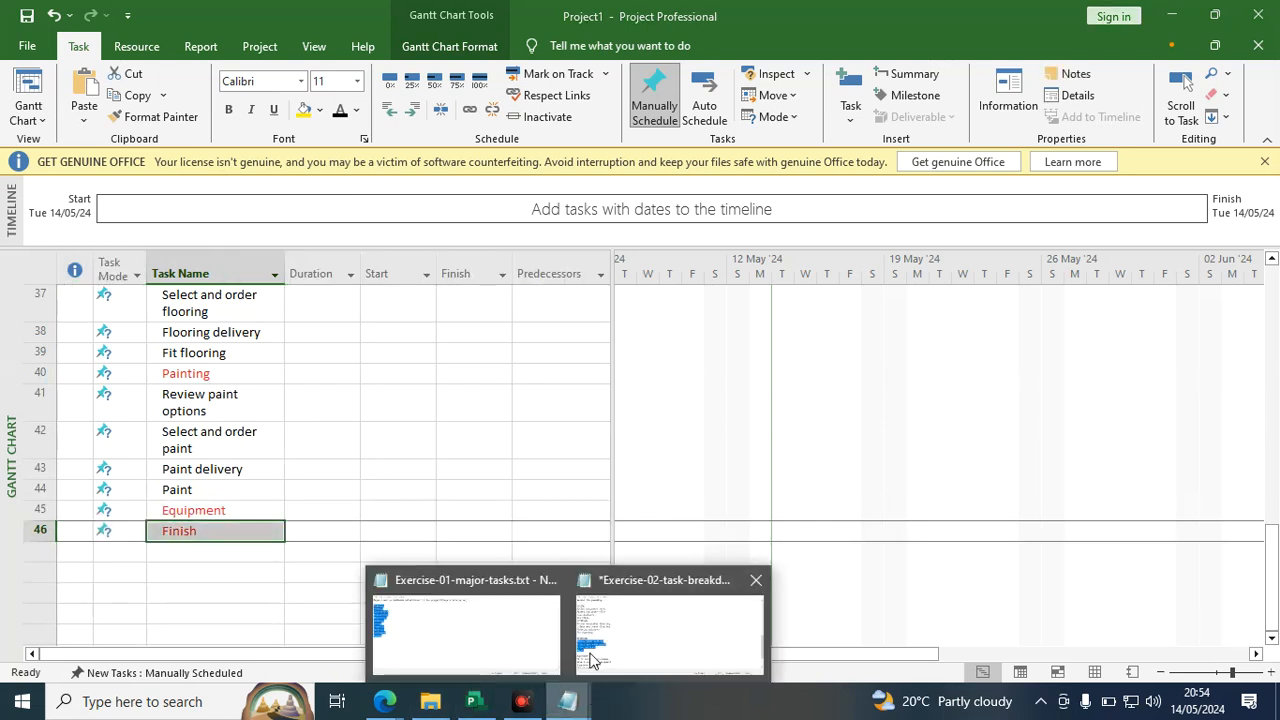
{"action": "left_click", "coordinate": [586, 632]}
{"action": "scroll", "coordinate": [294, 477], "scroll_direction": "down", "scroll_amount": 2}
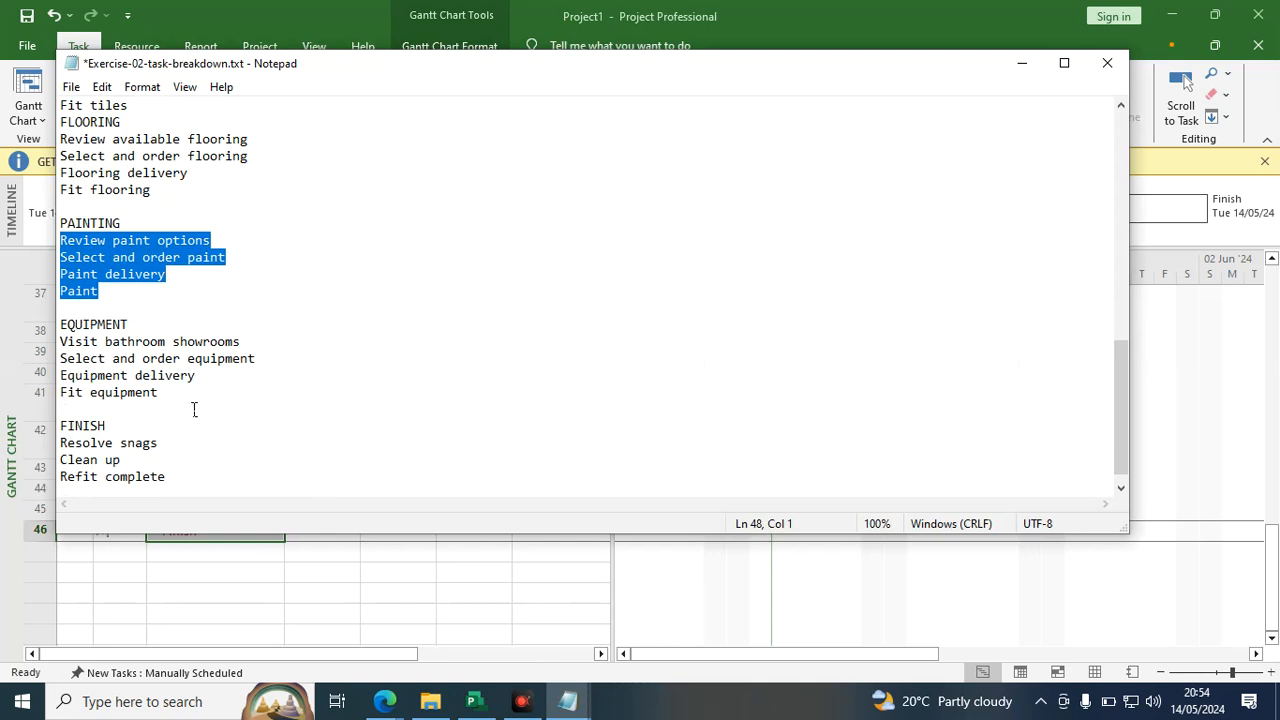
{"action": "left_click_drag", "start_coordinate": [177, 392], "coordinate": [58, 345]}
{"action": "right_click", "coordinate": [93, 355]}
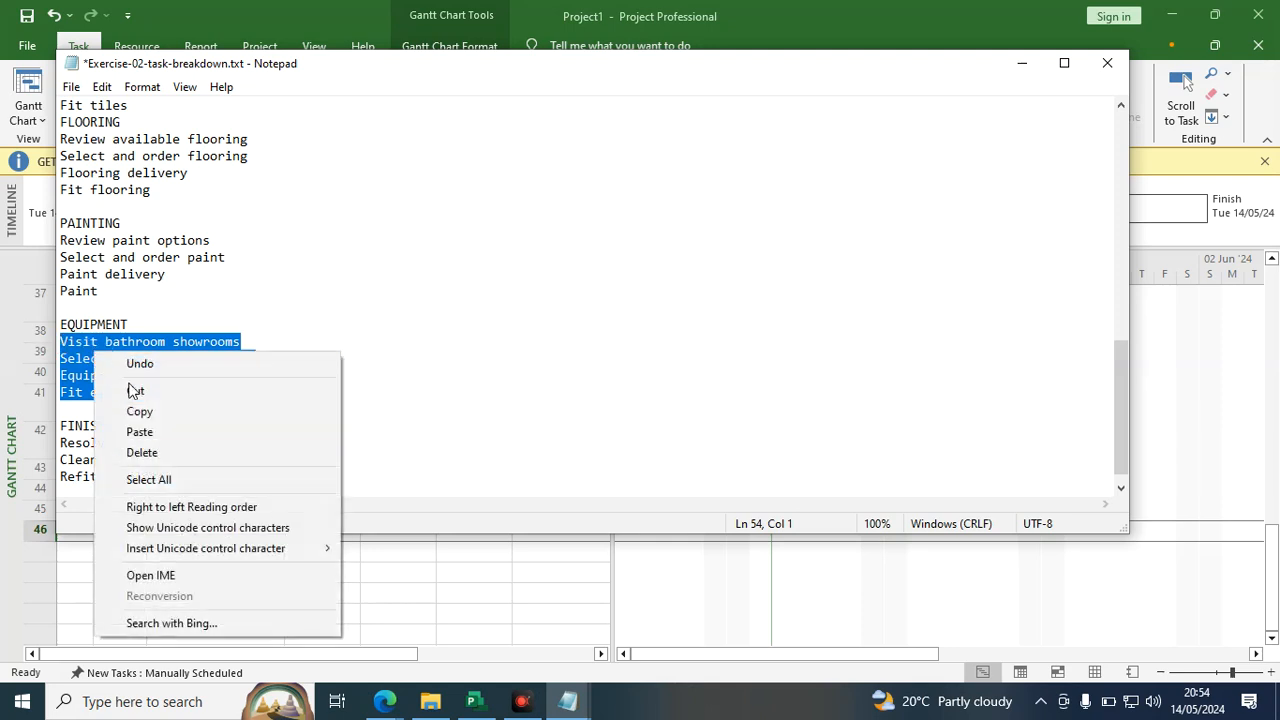
{"action": "left_click", "coordinate": [148, 410]}
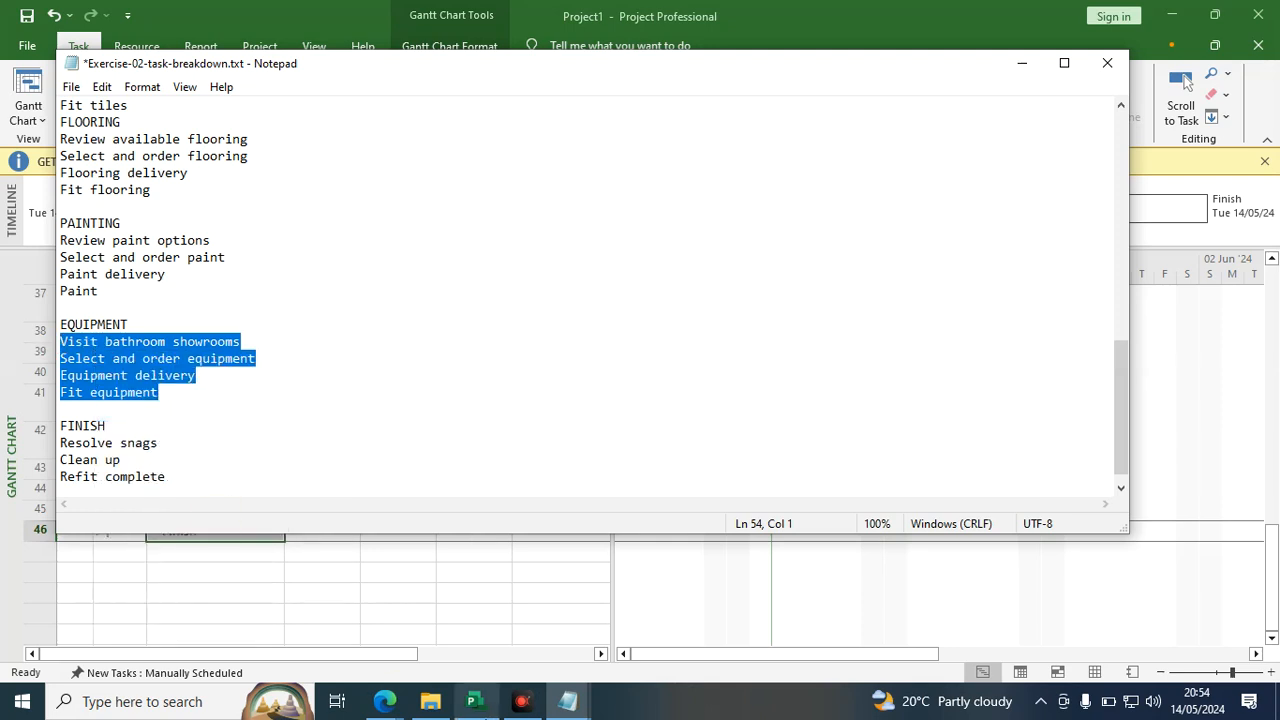
{"action": "left_click", "coordinate": [475, 703]}
Insert six new task rows between Equipment and Finish and paste the copied equipment subtasks into the task names starting at row 46.
{"action": "scroll", "coordinate": [251, 474], "scroll_direction": "down", "scroll_amount": 2}
{"action": "left_click_drag", "start_coordinate": [40, 452], "coordinate": [62, 562]}
{"action": "right_click", "coordinate": [126, 500]}
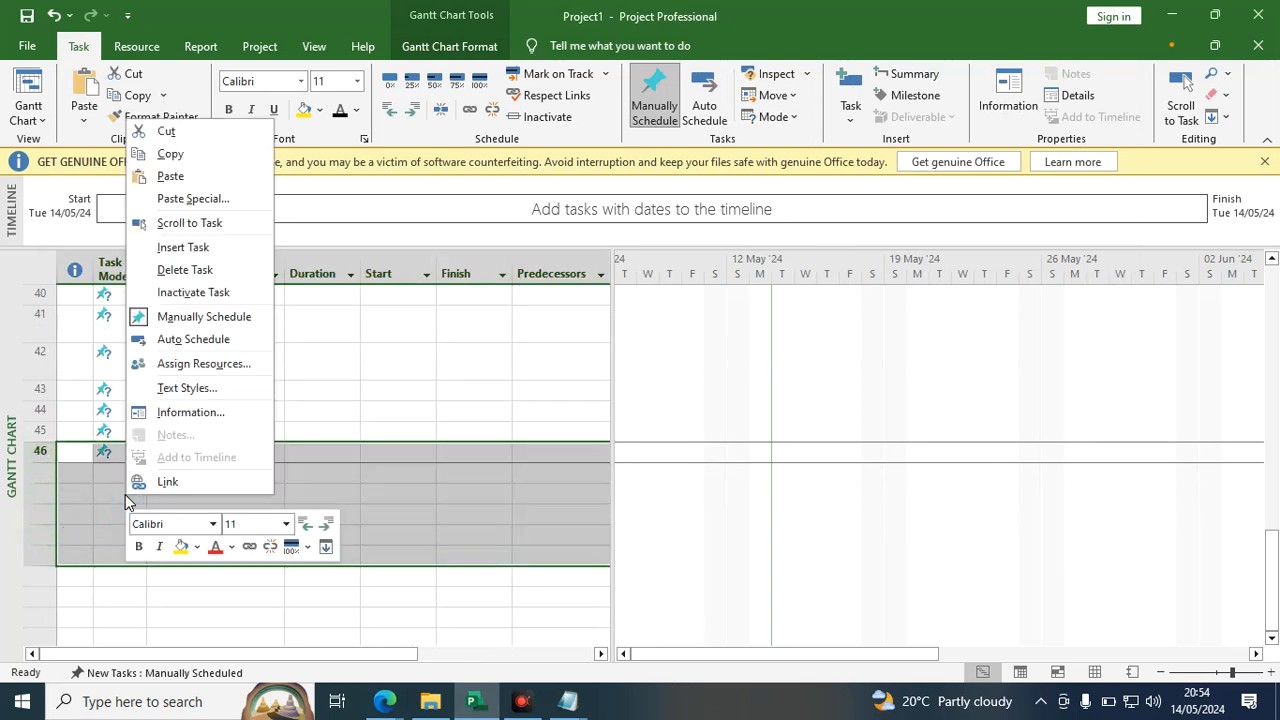
{"action": "left_click", "coordinate": [183, 247]}
{"action": "left_click_drag", "start_coordinate": [200, 455], "coordinate": [200, 557]}
{"action": "key", "text": "ctrl+v"}
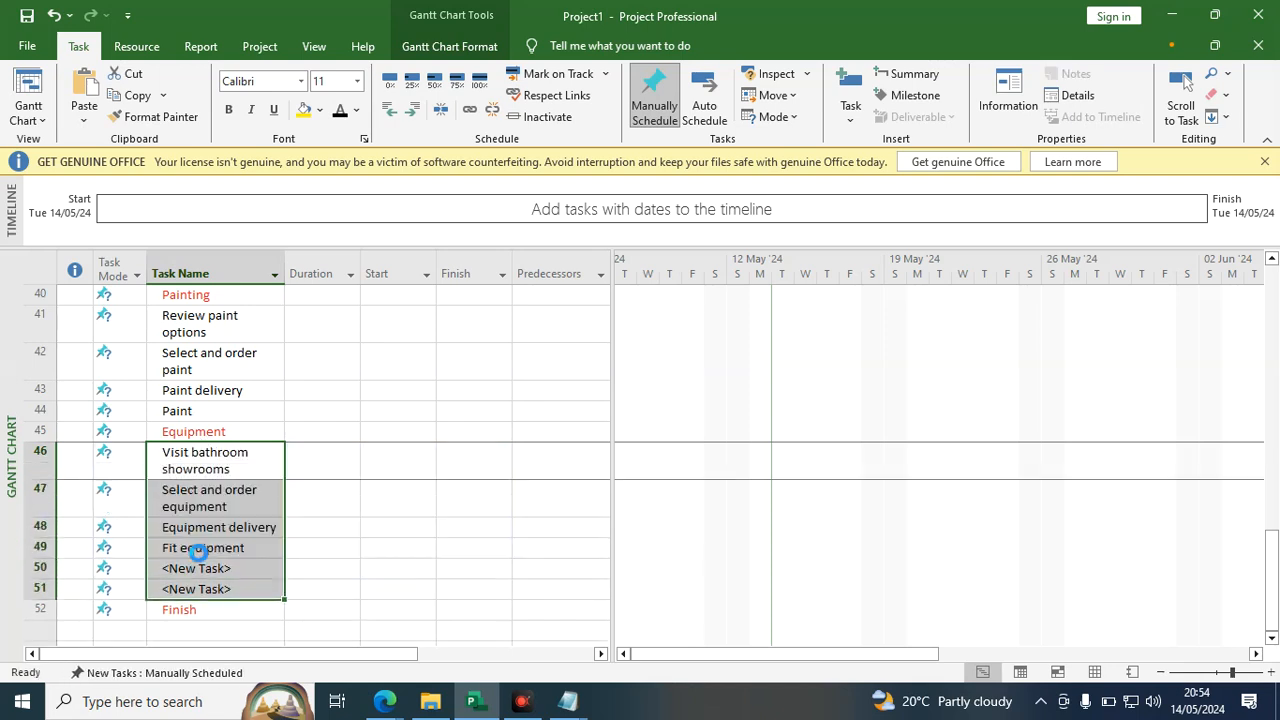
Delete the two unused new task rows, 50 and 51, between Fit equipment and Finish.
{"action": "left_click_drag", "start_coordinate": [45, 568], "coordinate": [36, 589]}
{"action": "right_click", "coordinate": [207, 578]}
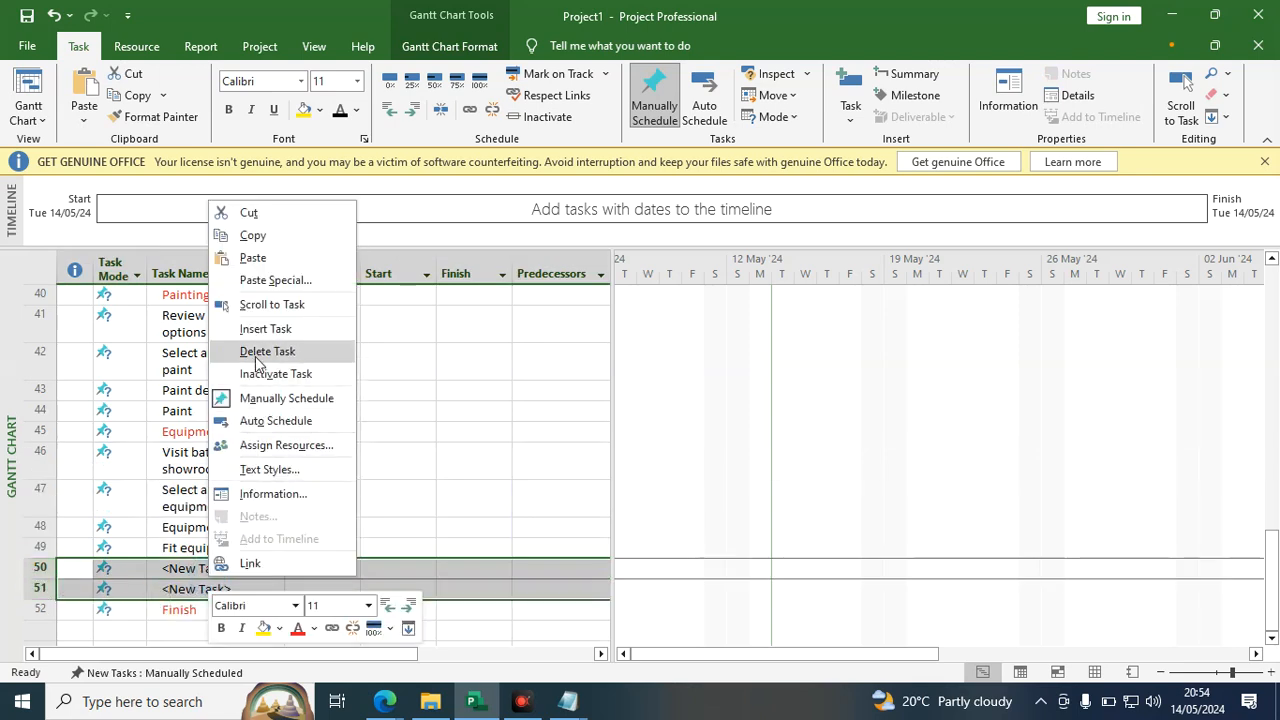
{"action": "left_click", "coordinate": [266, 349]}
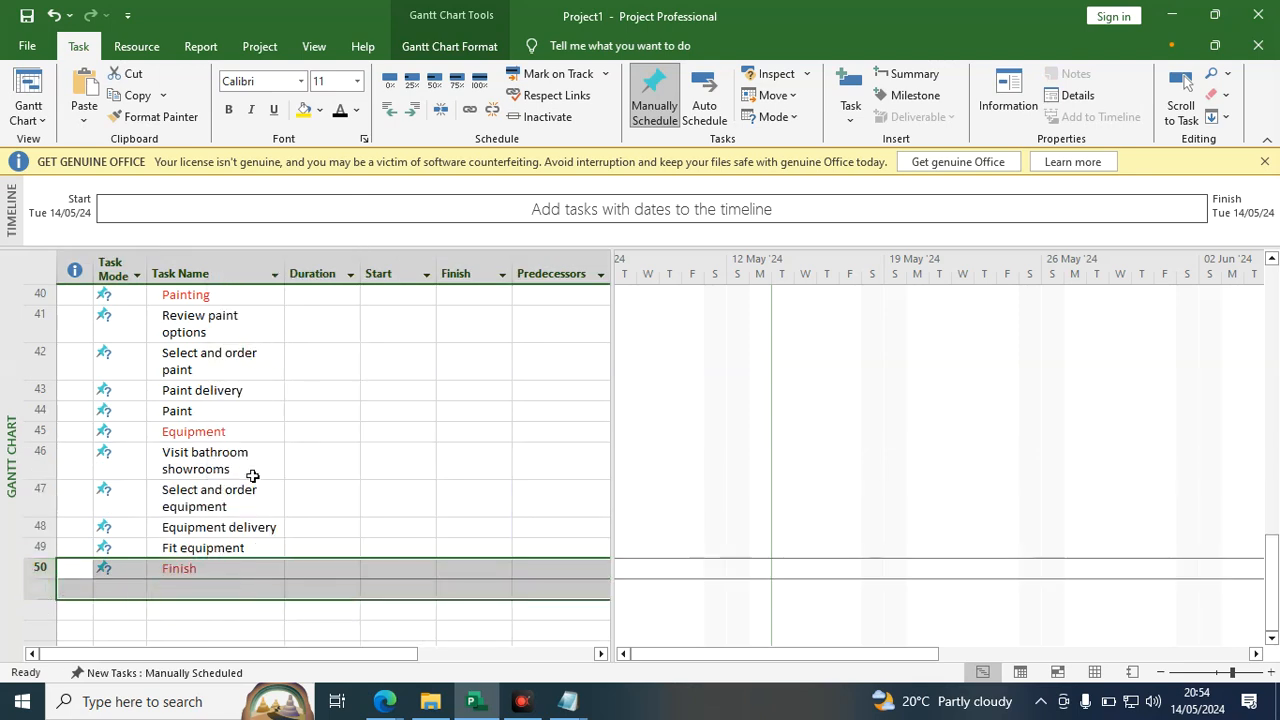
Copy the three Finish subtasks, Resolve snags through Refit complete, from the task breakdown text file and switch to Project.
{"action": "scroll", "coordinate": [248, 523], "scroll_direction": "down", "scroll_amount": 1}
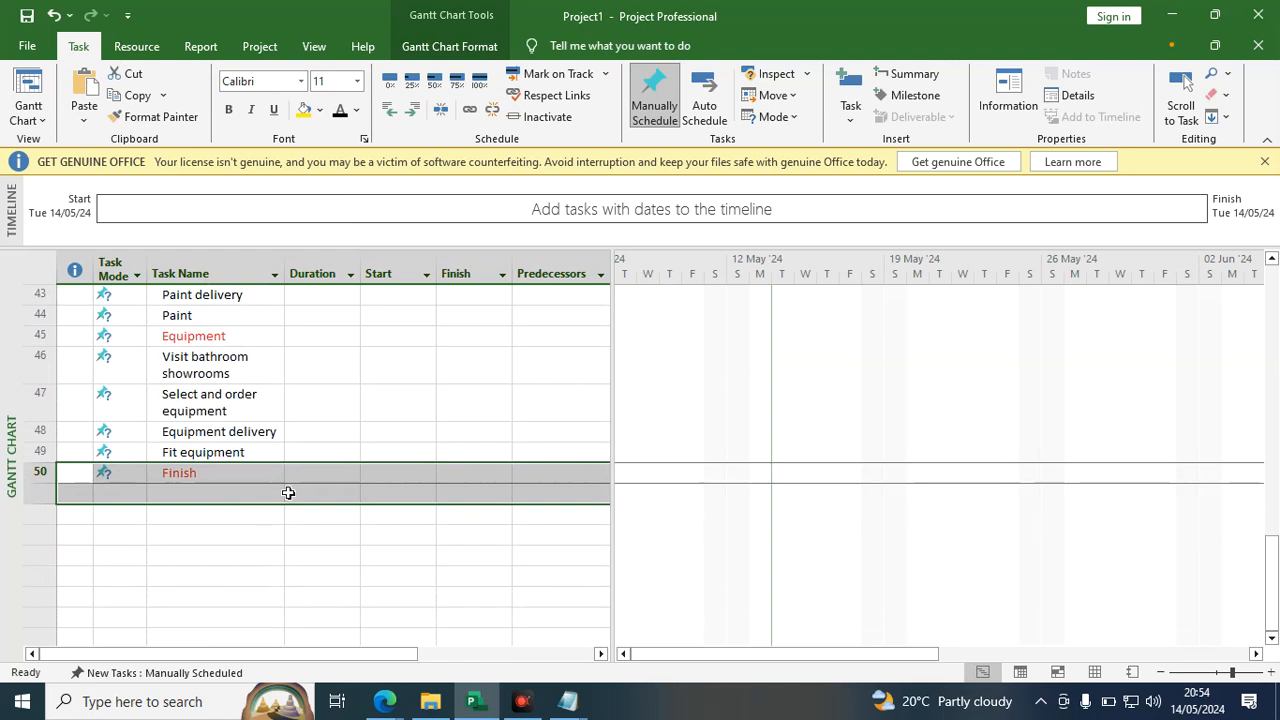
{"action": "mouse_move", "coordinate": [567, 706]}
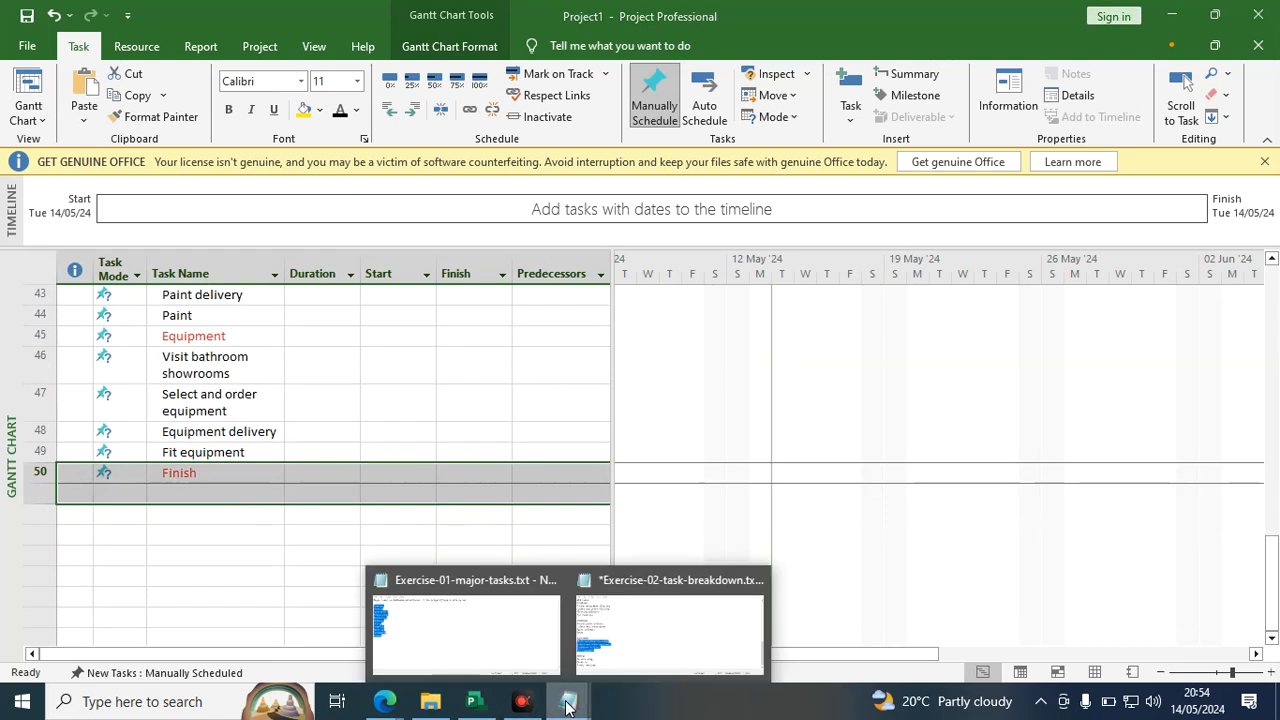
{"action": "left_click", "coordinate": [659, 631]}
{"action": "scroll", "coordinate": [430, 498], "scroll_direction": "down", "scroll_amount": 1}
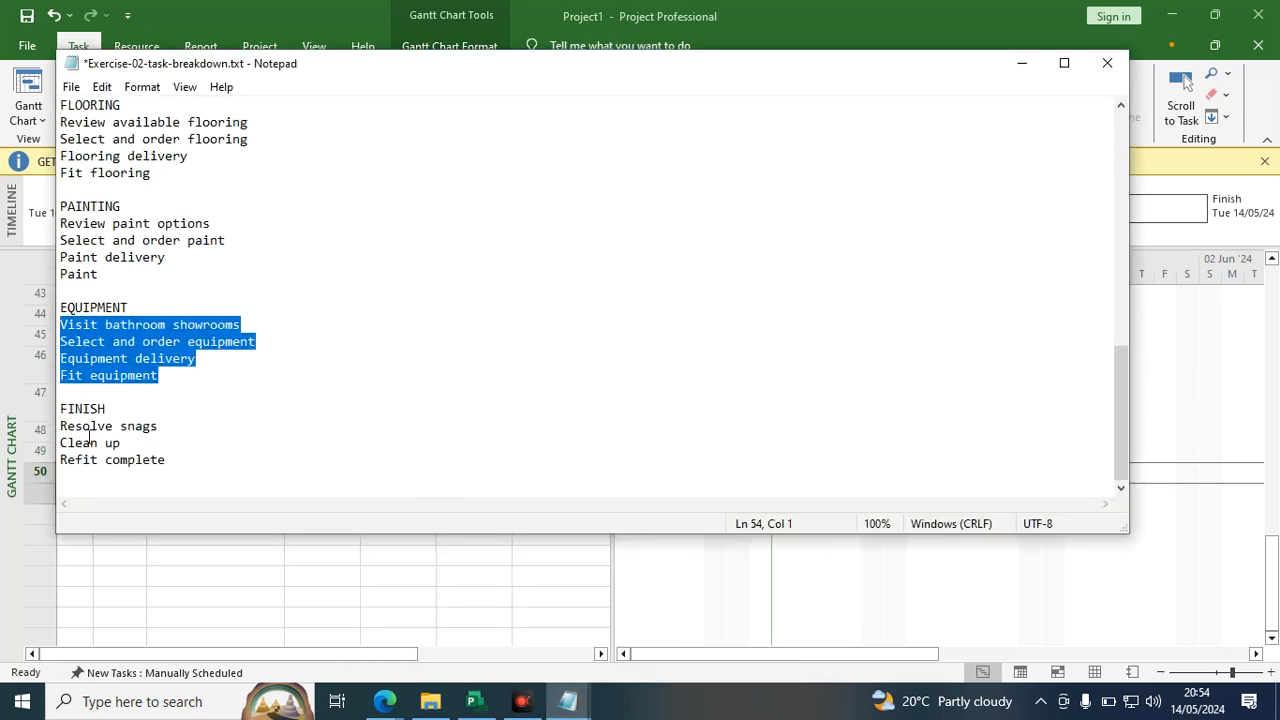
{"action": "left_click_drag", "start_coordinate": [60, 427], "coordinate": [166, 460]}
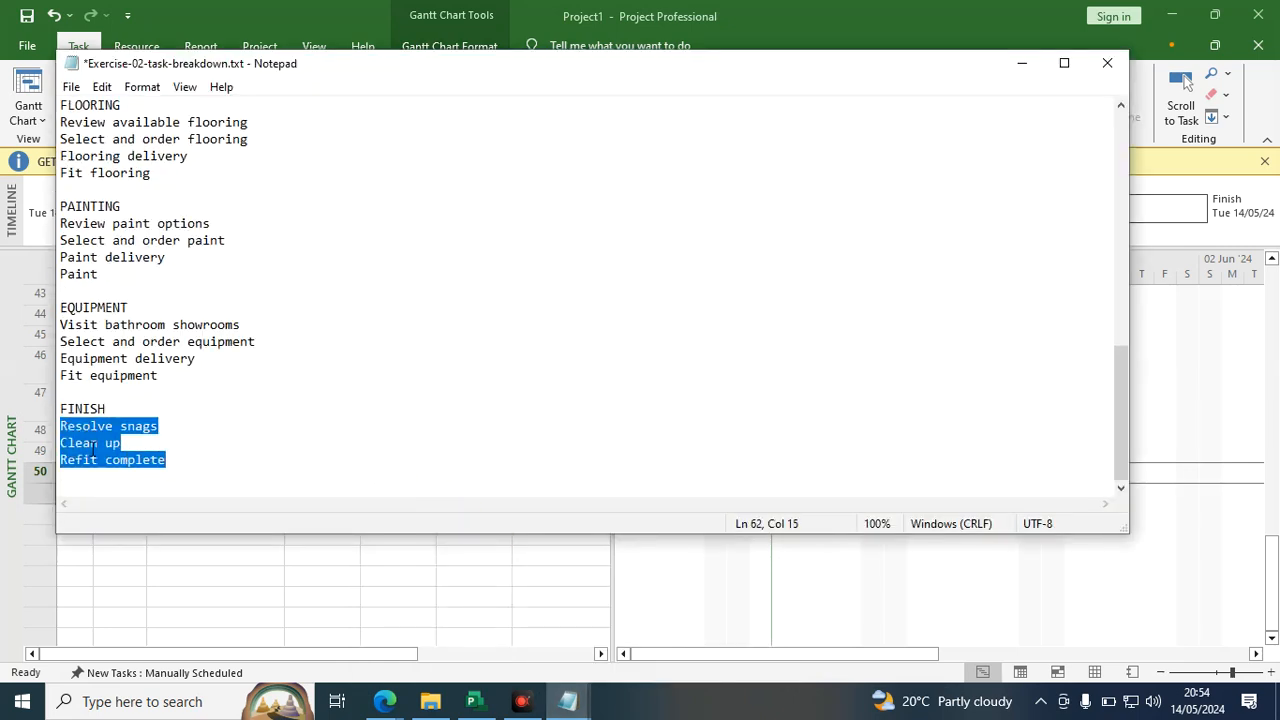
{"action": "right_click", "coordinate": [93, 447]}
{"action": "left_click", "coordinate": [180, 223]}
{"action": "left_click", "coordinate": [475, 701]}
Paste the copied finish subtasks into the empty task name cells directly beneath Finish.
{"action": "left_click", "coordinate": [188, 490]}
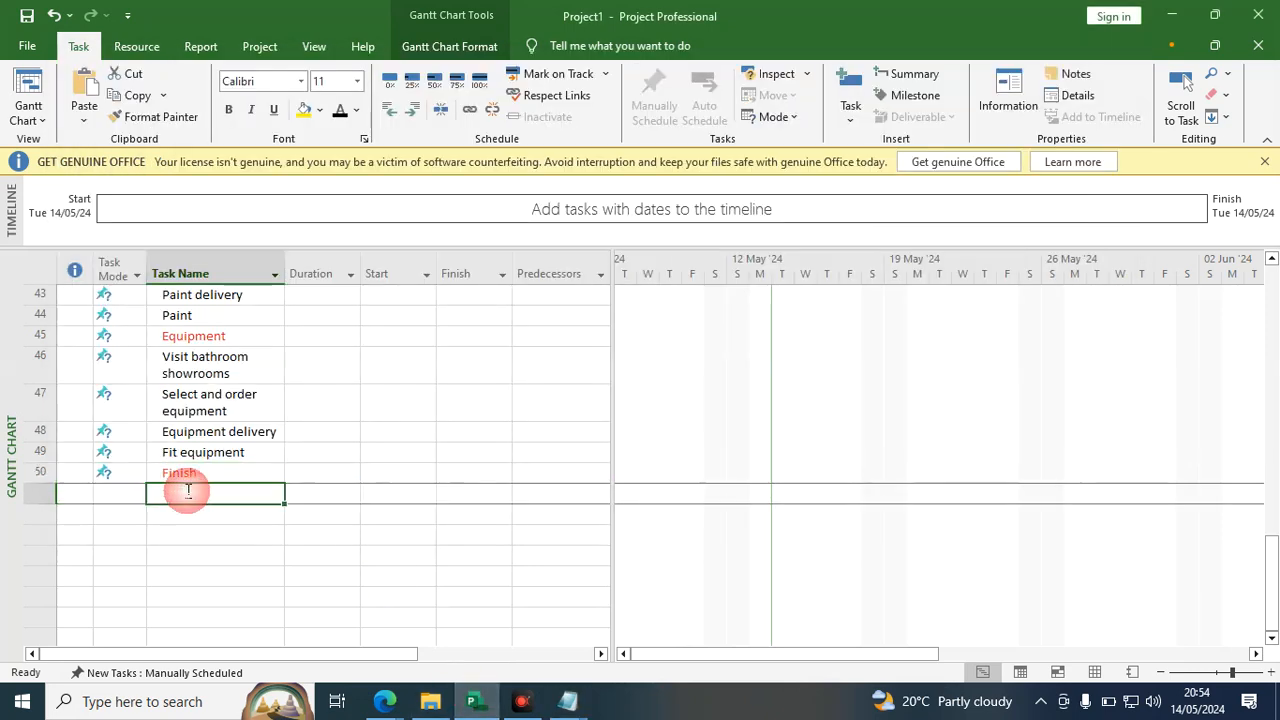
{"action": "left_click_drag", "start_coordinate": [188, 490], "coordinate": [191, 552]}
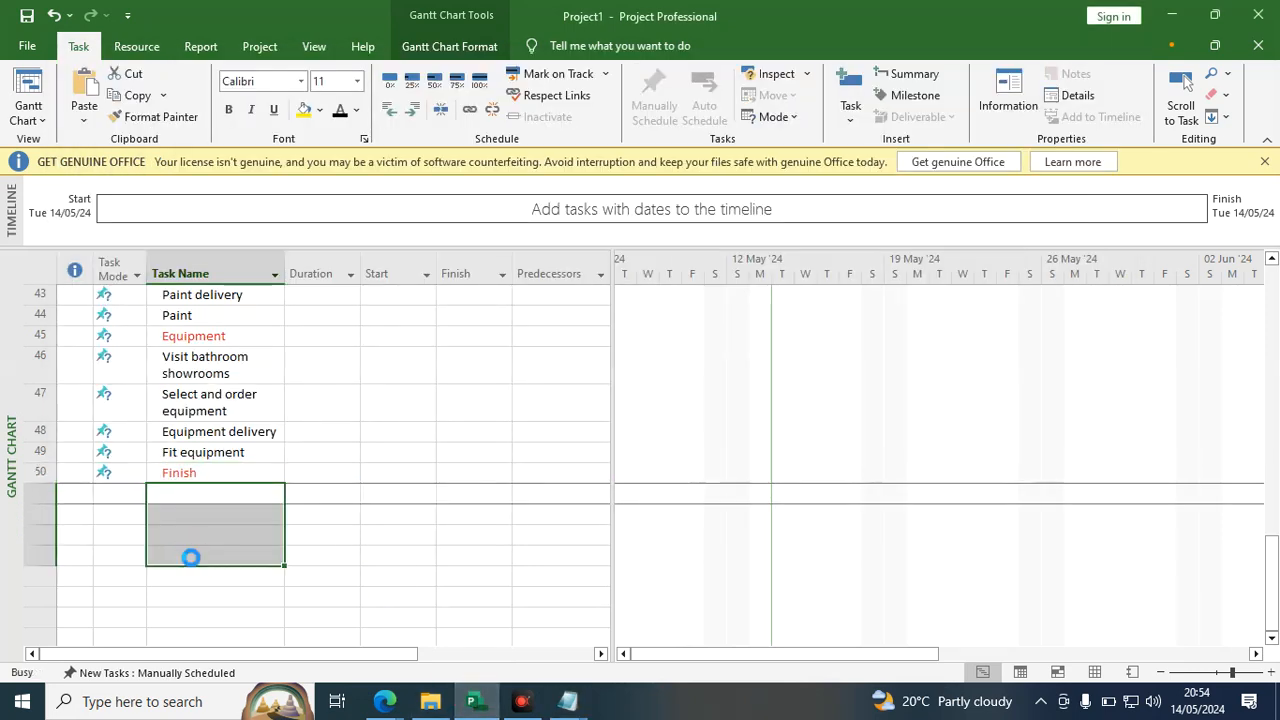
{"action": "key", "text": "ctrl+v"}
{"action": "left_click", "coordinate": [316, 528]}
Review the whole task list from Bathroom Refit down through the major tasks and their subtasks, and return to its beginning.
{"action": "scroll", "coordinate": [320, 516], "scroll_direction": "up", "scroll_amount": 14}
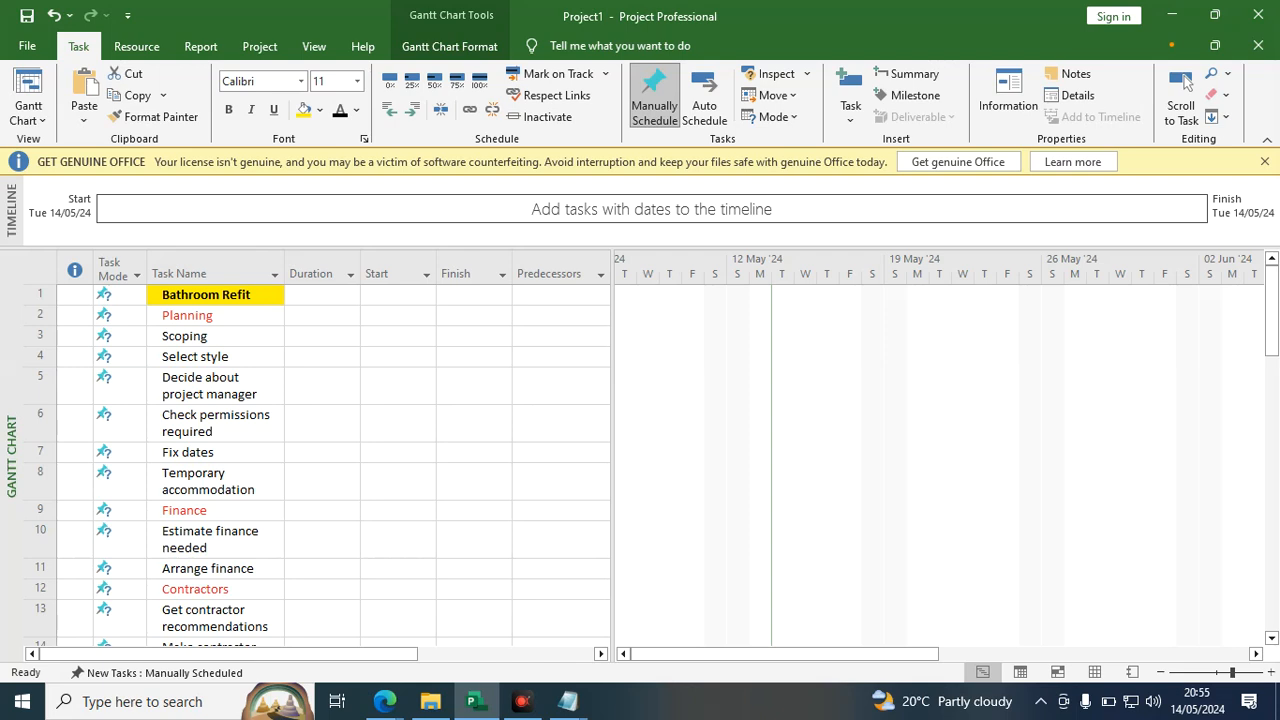
{"action": "left_click_drag", "start_coordinate": [178, 338], "coordinate": [172, 374]}
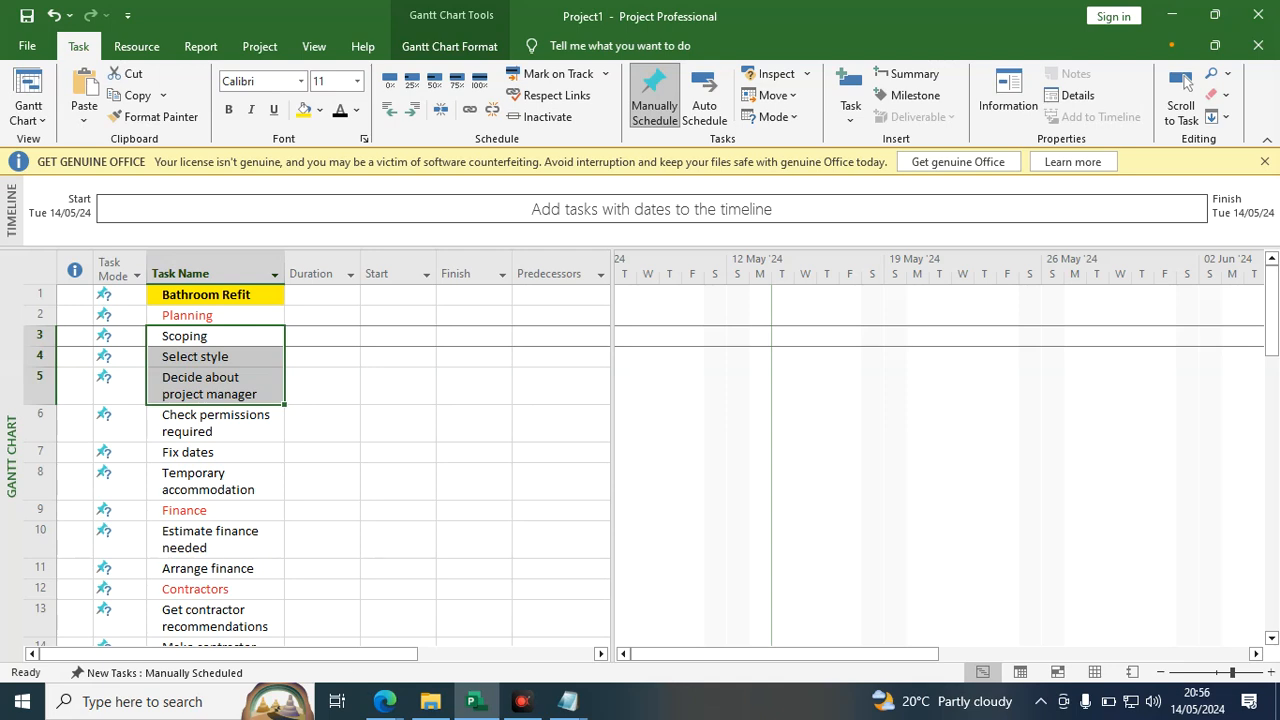
{"action": "mouse_move", "coordinate": [384, 700]}
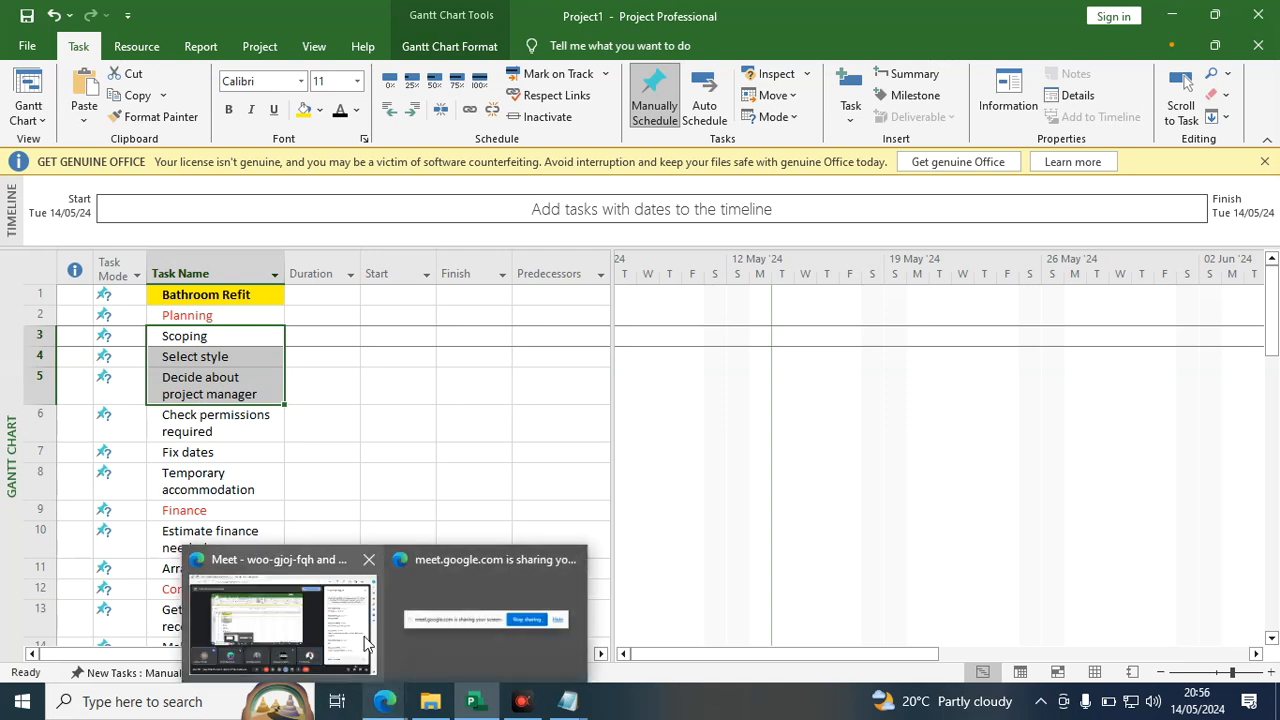
{"action": "mouse_move", "coordinate": [365, 643]}
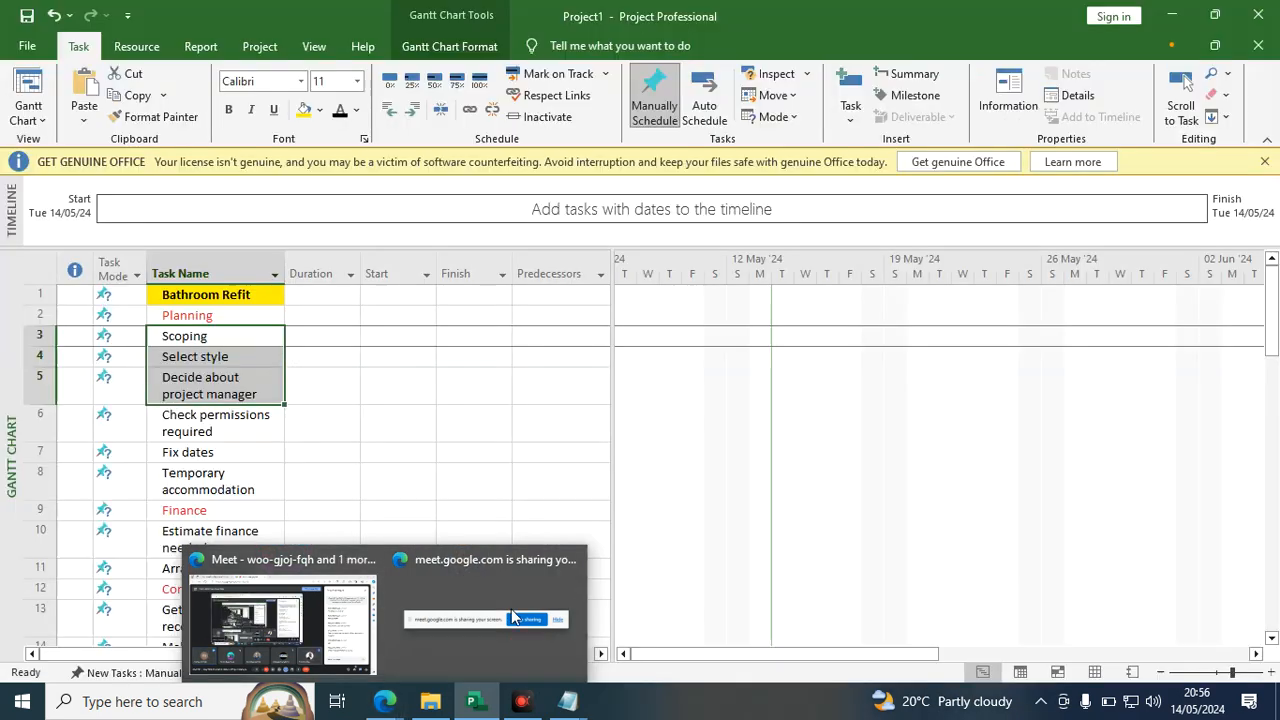
{"action": "mouse_move", "coordinate": [476, 701]}
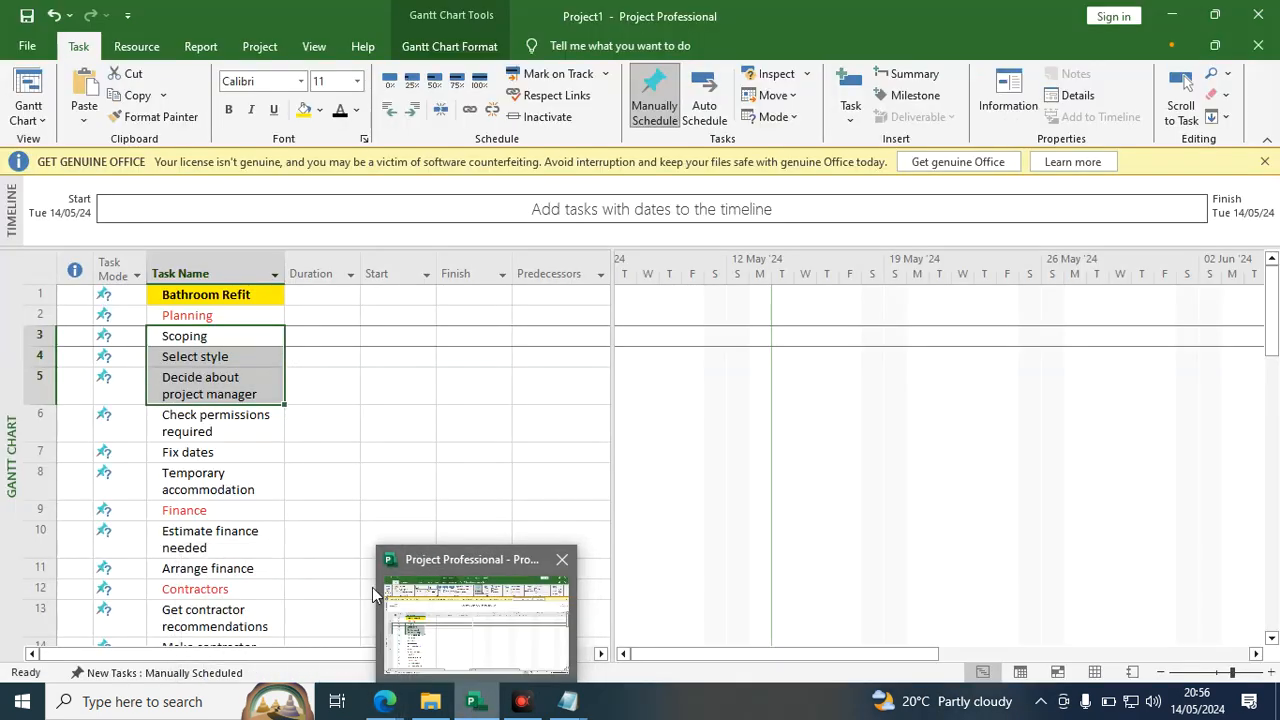
{"action": "left_click", "coordinate": [258, 504]}
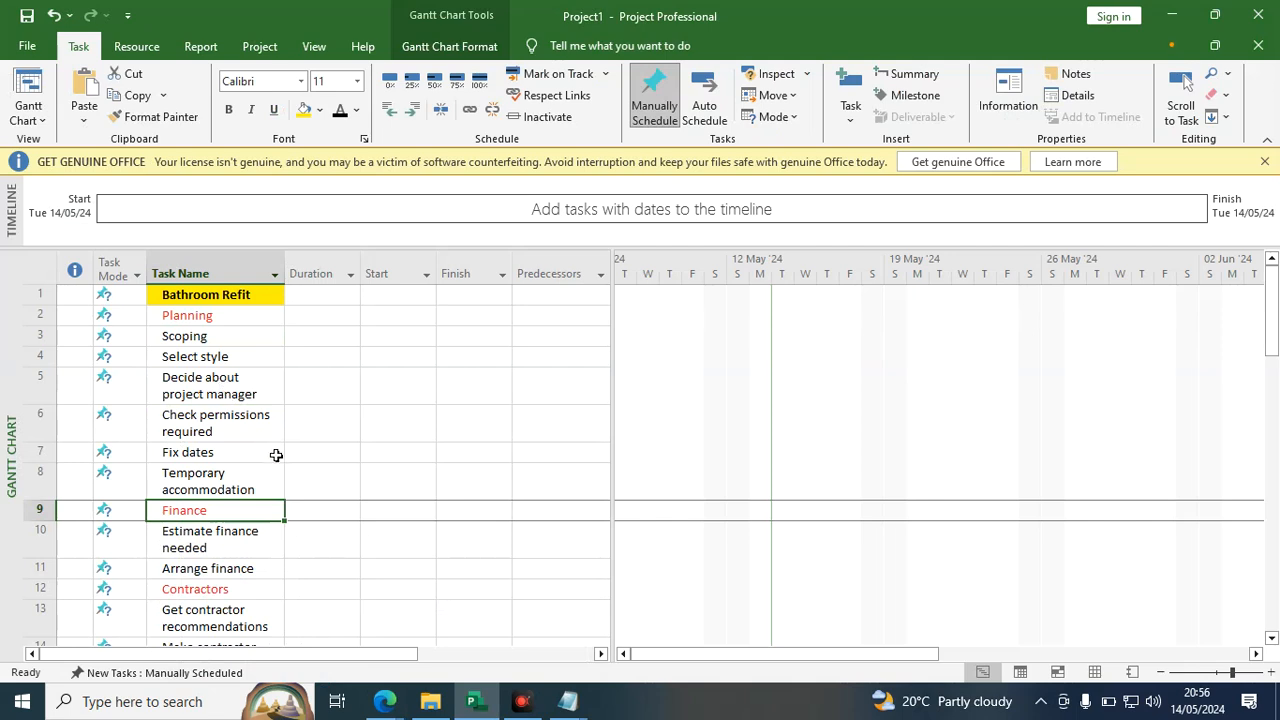
{"action": "scroll", "coordinate": [306, 415], "scroll_direction": "down", "scroll_amount": 2}
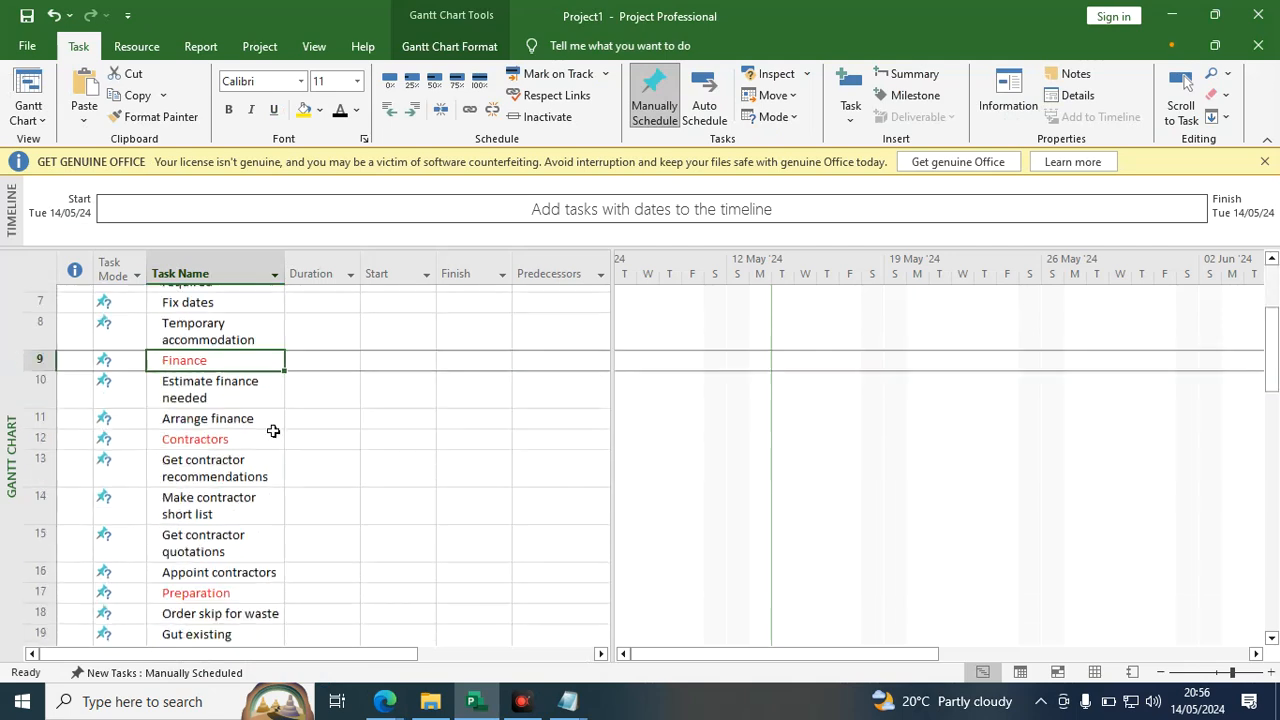
{"action": "scroll", "coordinate": [245, 452], "scroll_direction": "down", "scroll_amount": 10}
{"action": "scroll", "coordinate": [461, 472], "scroll_direction": "up", "scroll_amount": 9}
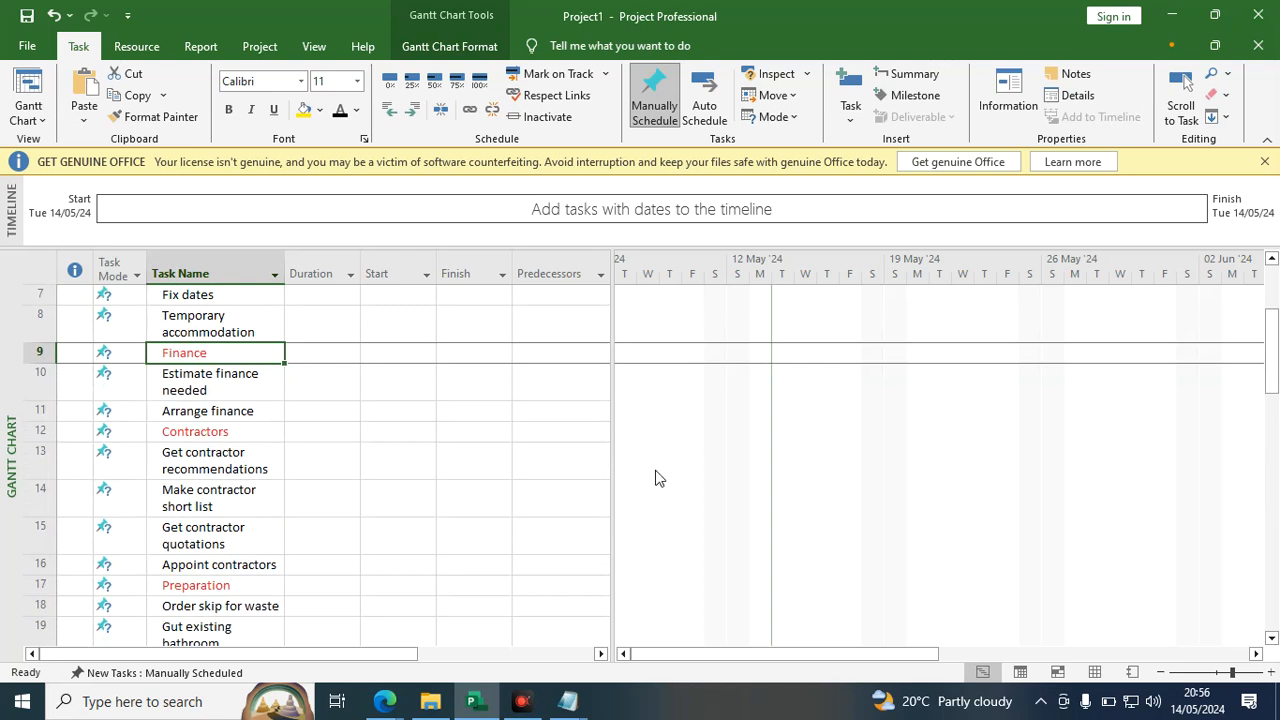
{"action": "scroll", "coordinate": [237, 579], "scroll_direction": "up", "scroll_amount": 3}
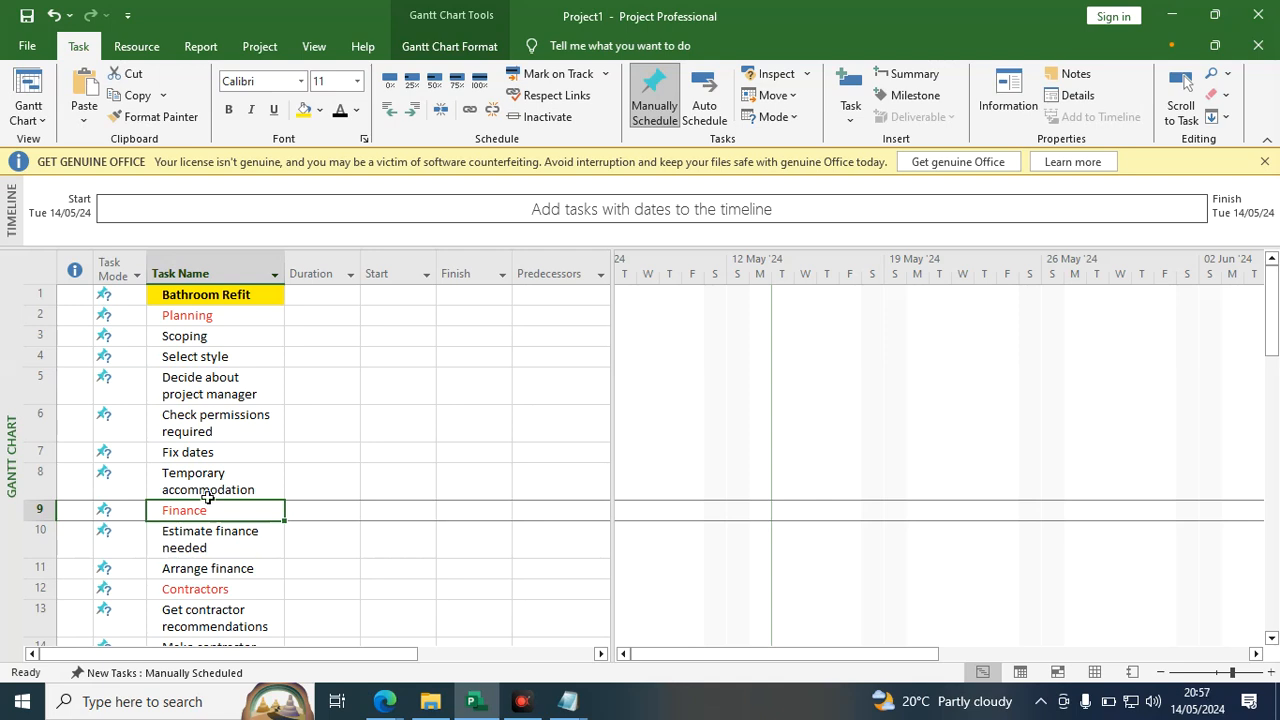
Insert a WBS column directly before Task Name and narrow it to just fit its heading.
{"action": "left_click", "coordinate": [206, 262]}
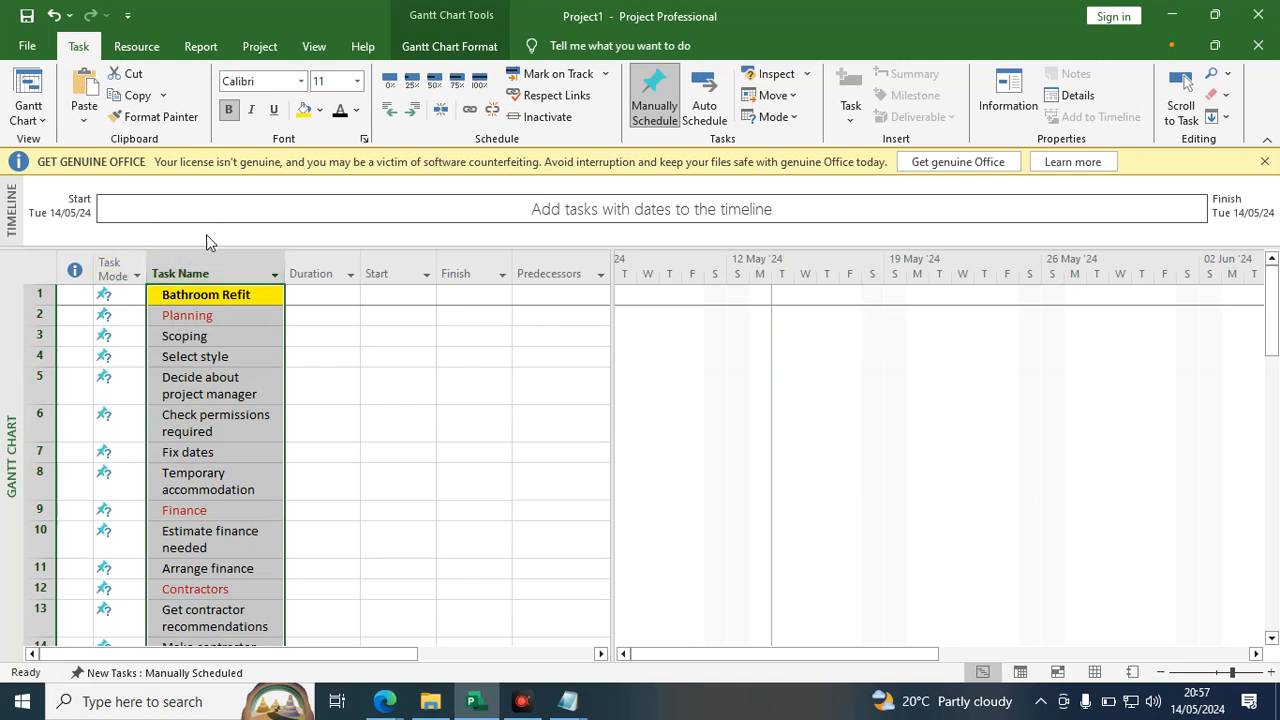
{"action": "right_click", "coordinate": [218, 287]}
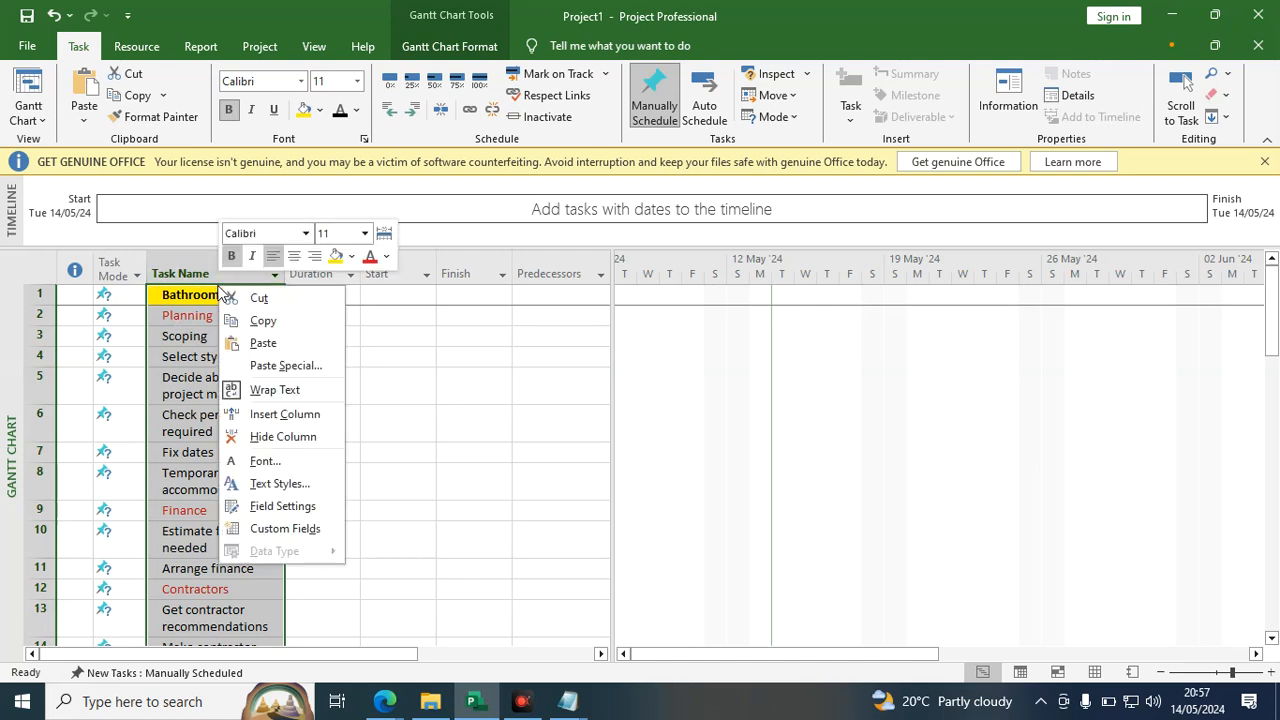
{"action": "left_click", "coordinate": [280, 416]}
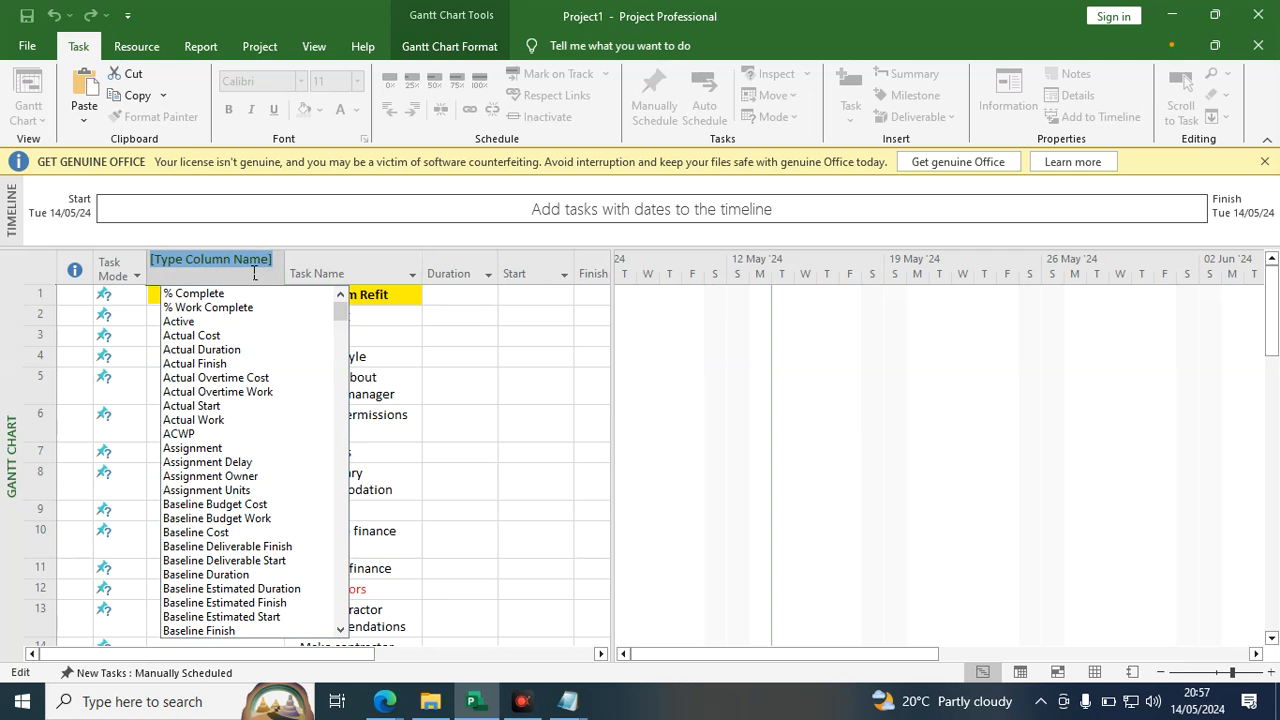
{"action": "scroll", "coordinate": [207, 345], "scroll_direction": "down", "scroll_amount": 15}
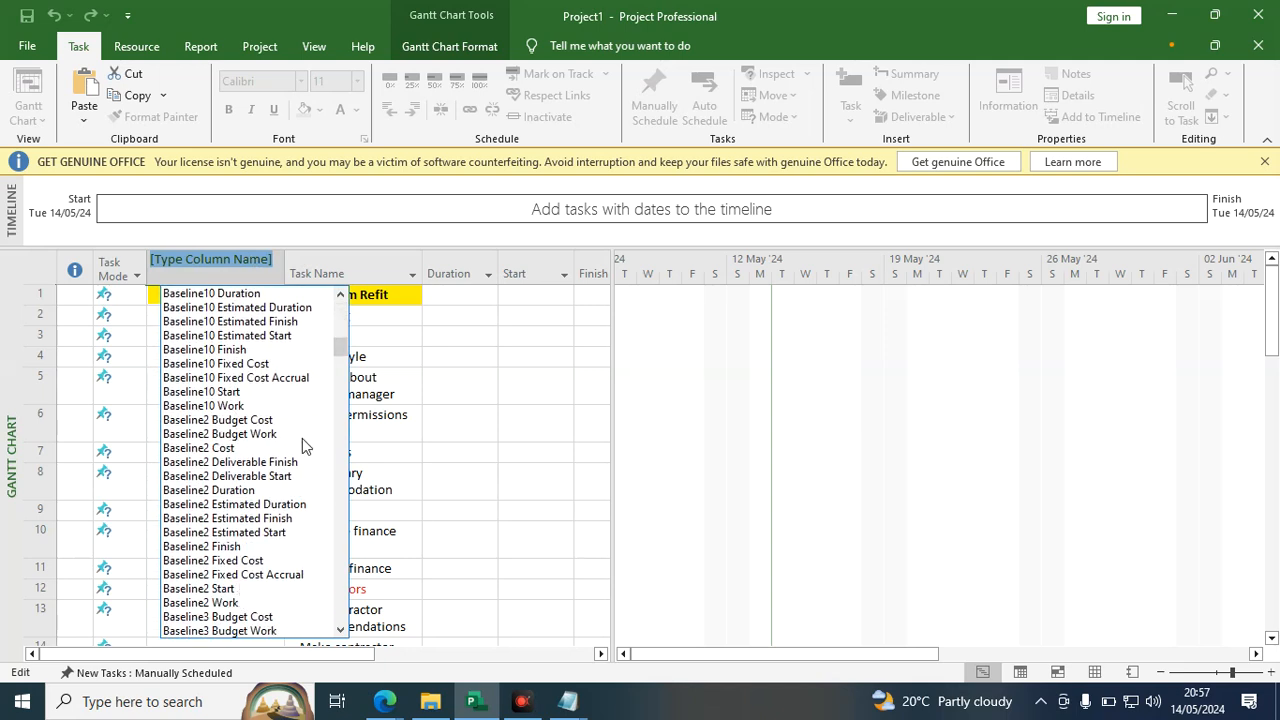
{"action": "scroll", "coordinate": [272, 480], "scroll_direction": "up", "scroll_amount": 5}
{"action": "scroll", "coordinate": [272, 480], "scroll_direction": "up", "scroll_amount": 11}
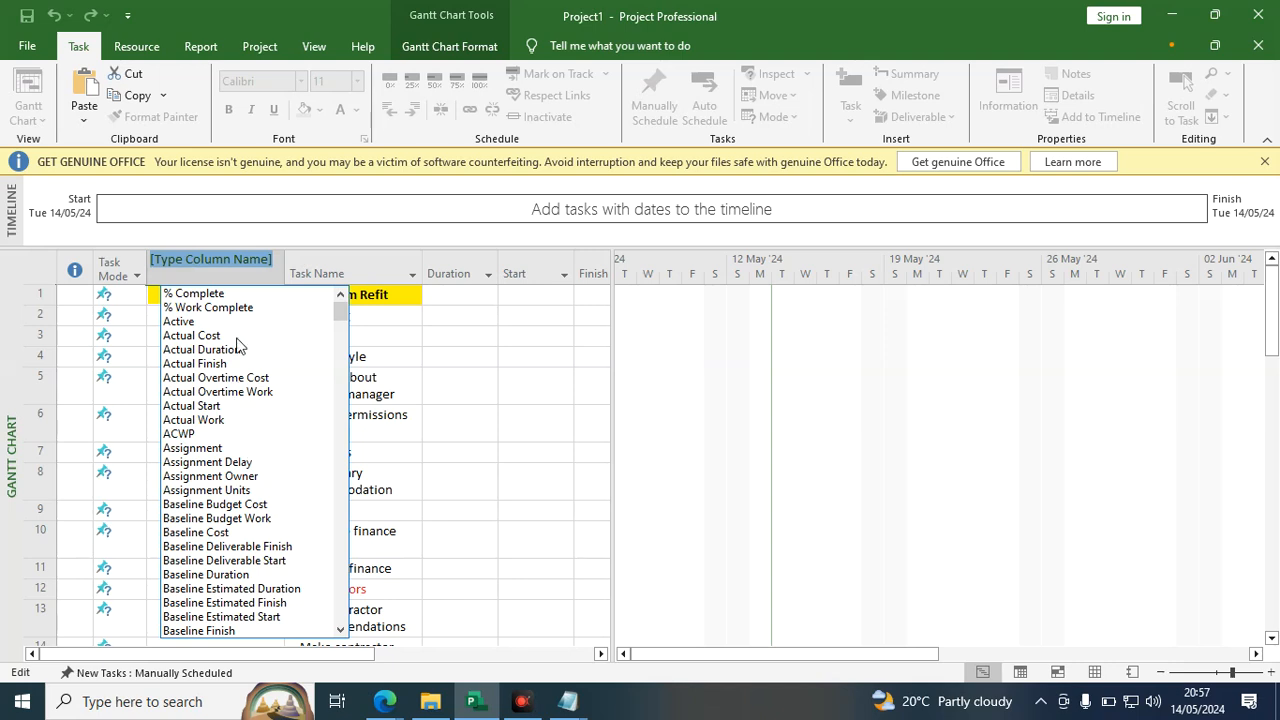
{"action": "type", "text": "WBS"}
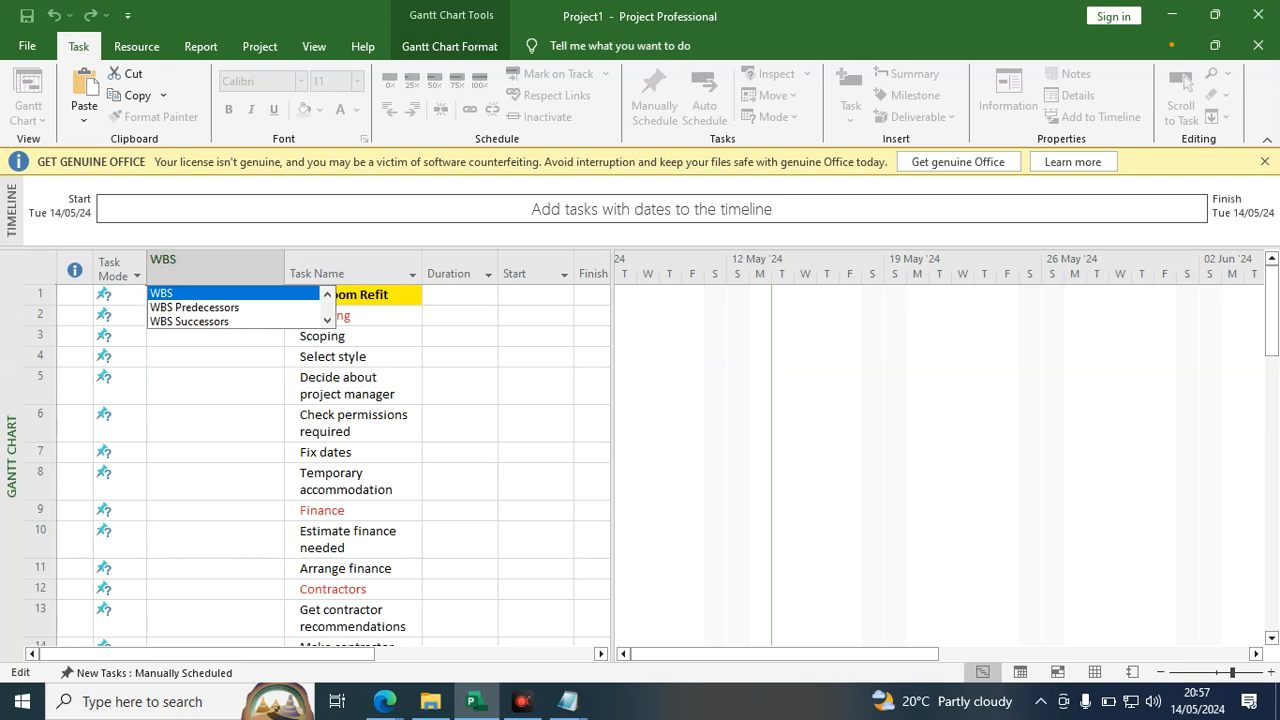
{"action": "left_click", "coordinate": [167, 292]}
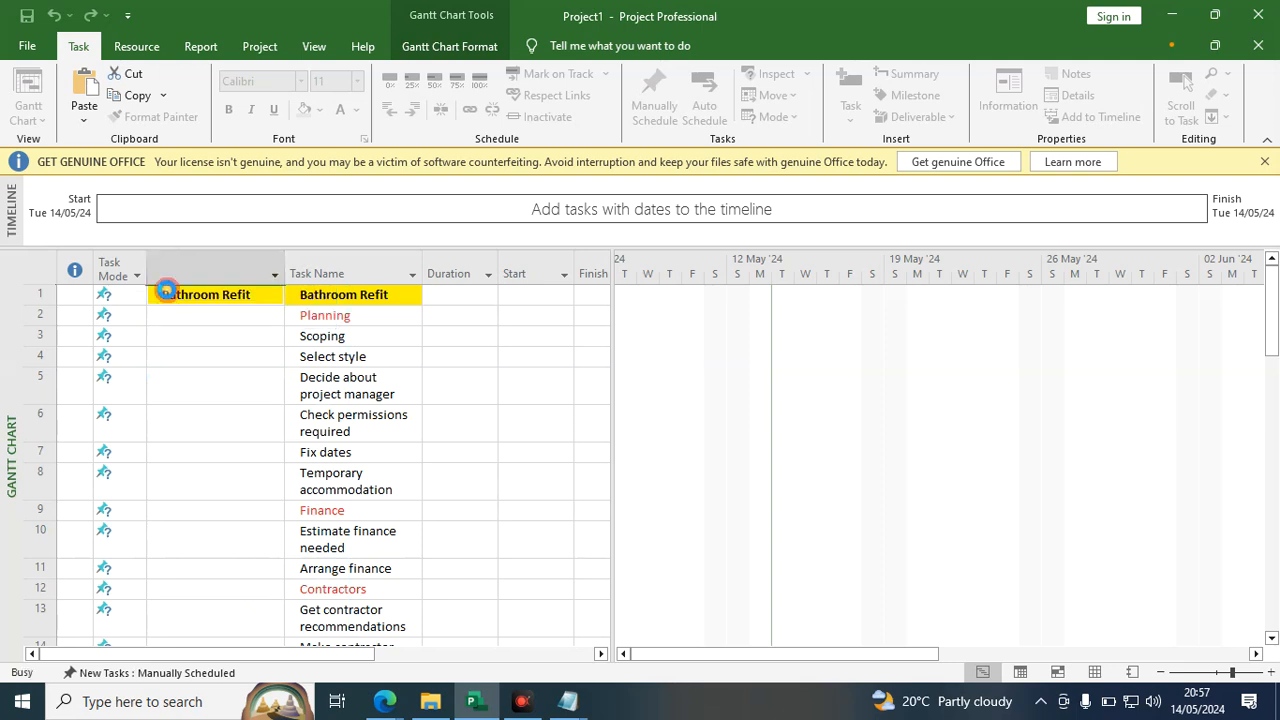
{"action": "left_click_drag", "start_coordinate": [285, 267], "coordinate": [184, 274]}
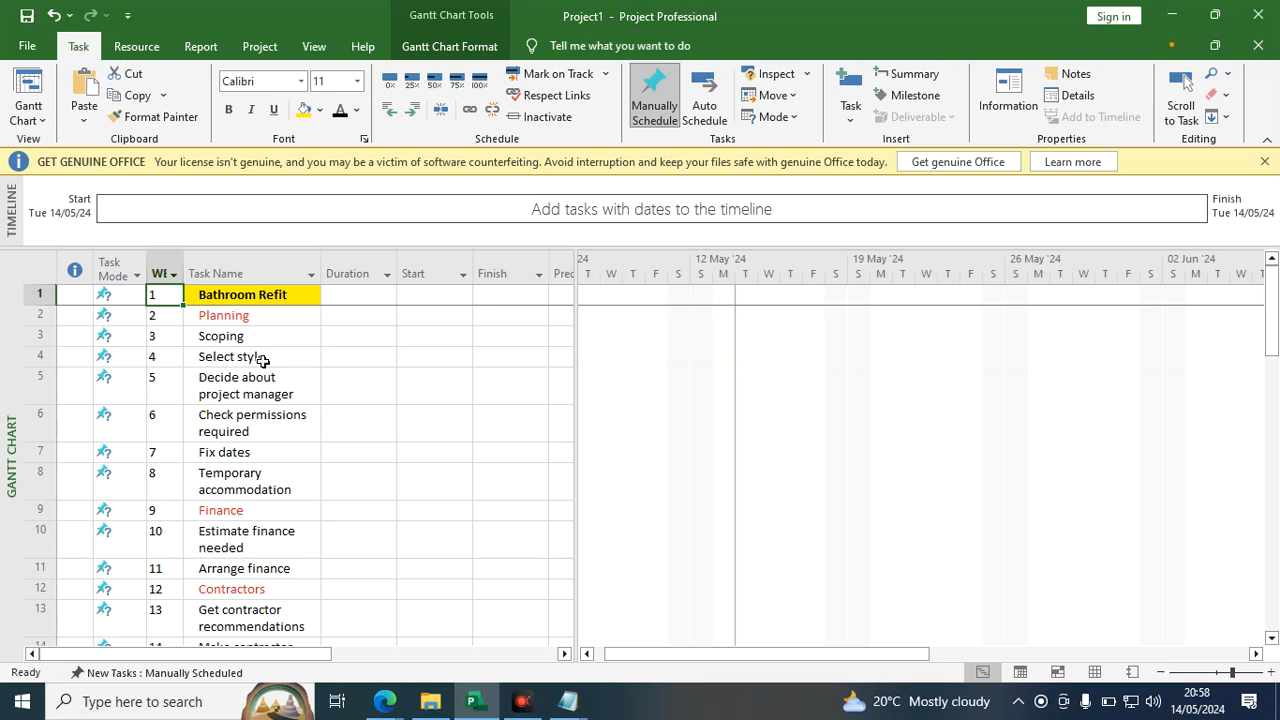
{"action": "left_click_drag", "start_coordinate": [182, 262], "coordinate": [193, 263]}
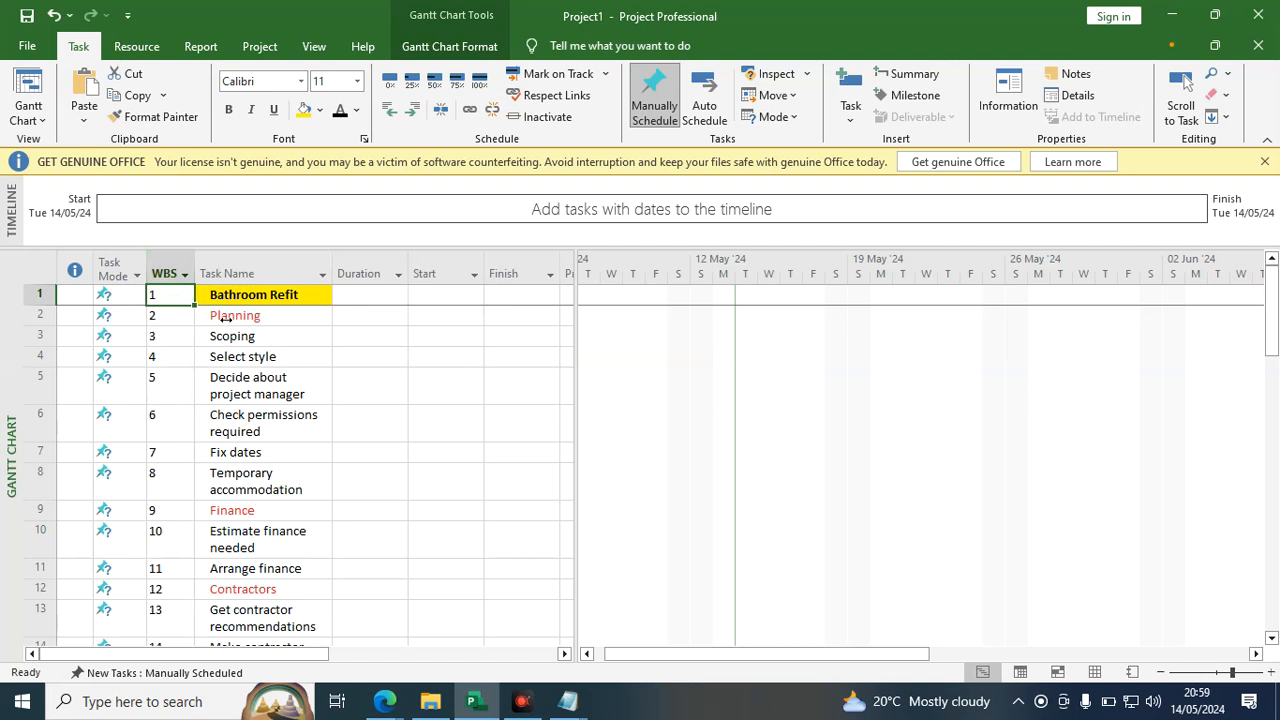
{"action": "left_click", "coordinate": [168, 314]}
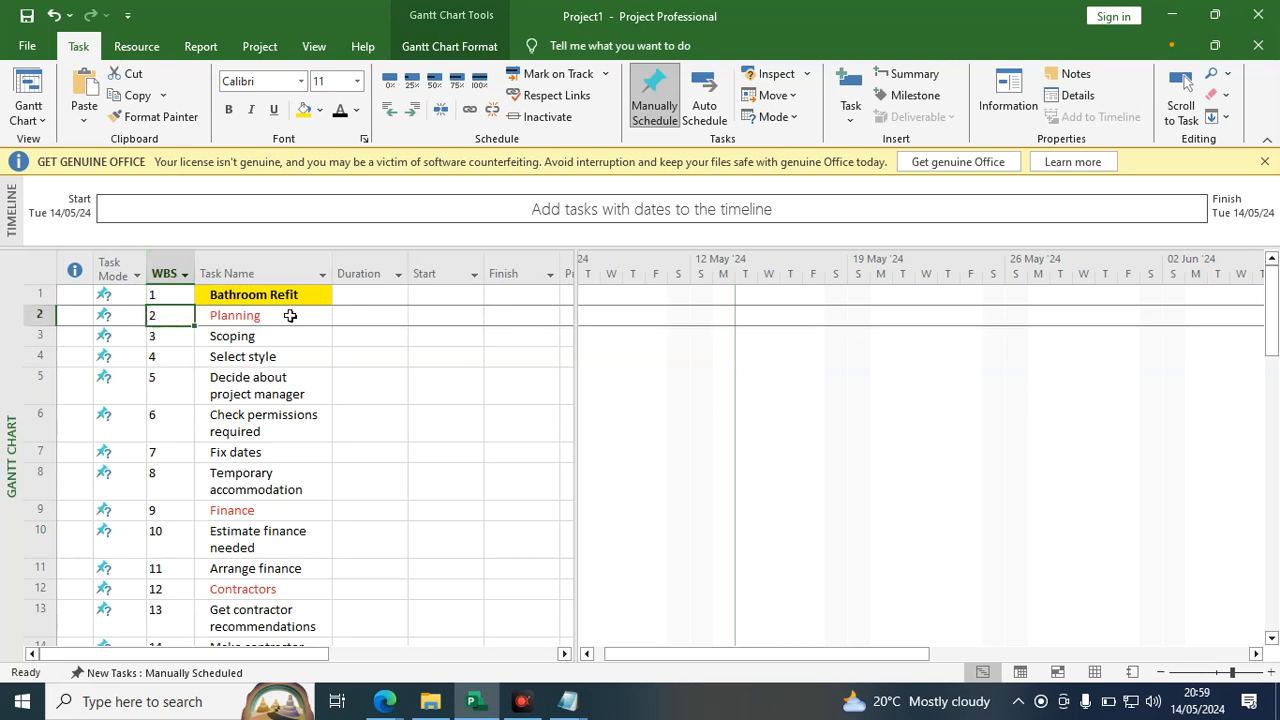
{"action": "left_click_drag", "start_coordinate": [290, 316], "coordinate": [235, 340]}
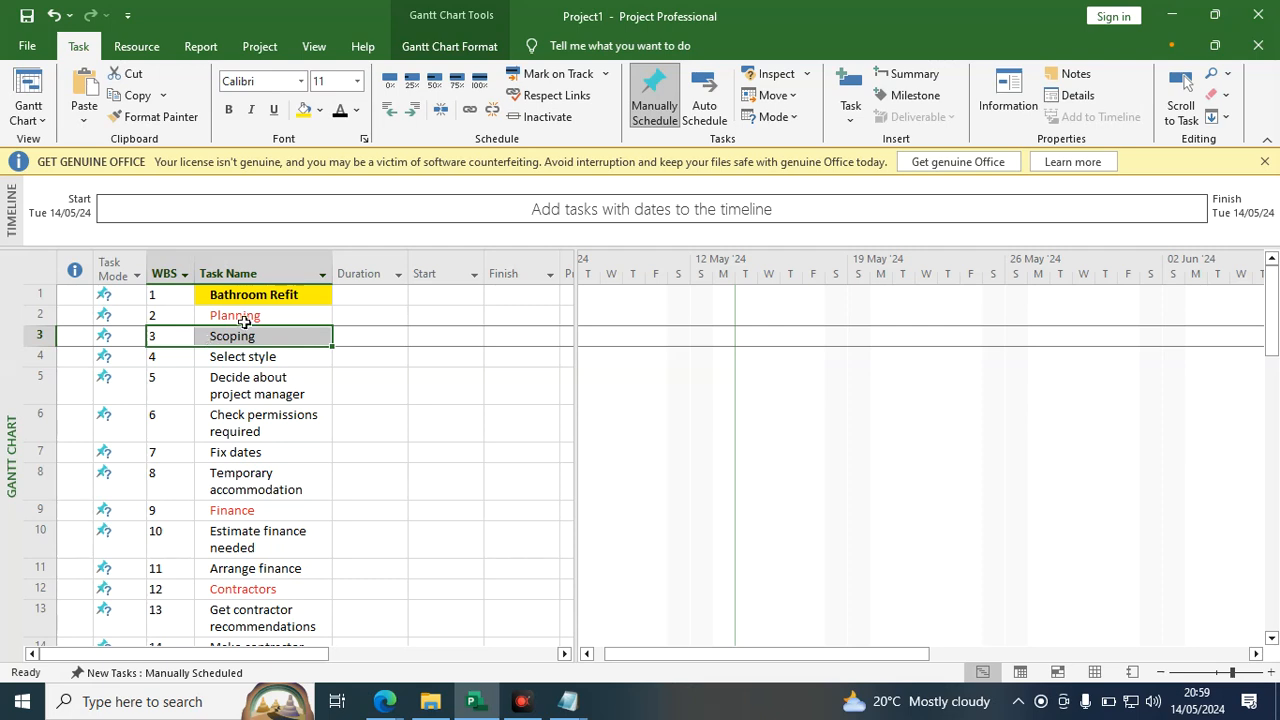
{"action": "left_click", "coordinate": [175, 323]}
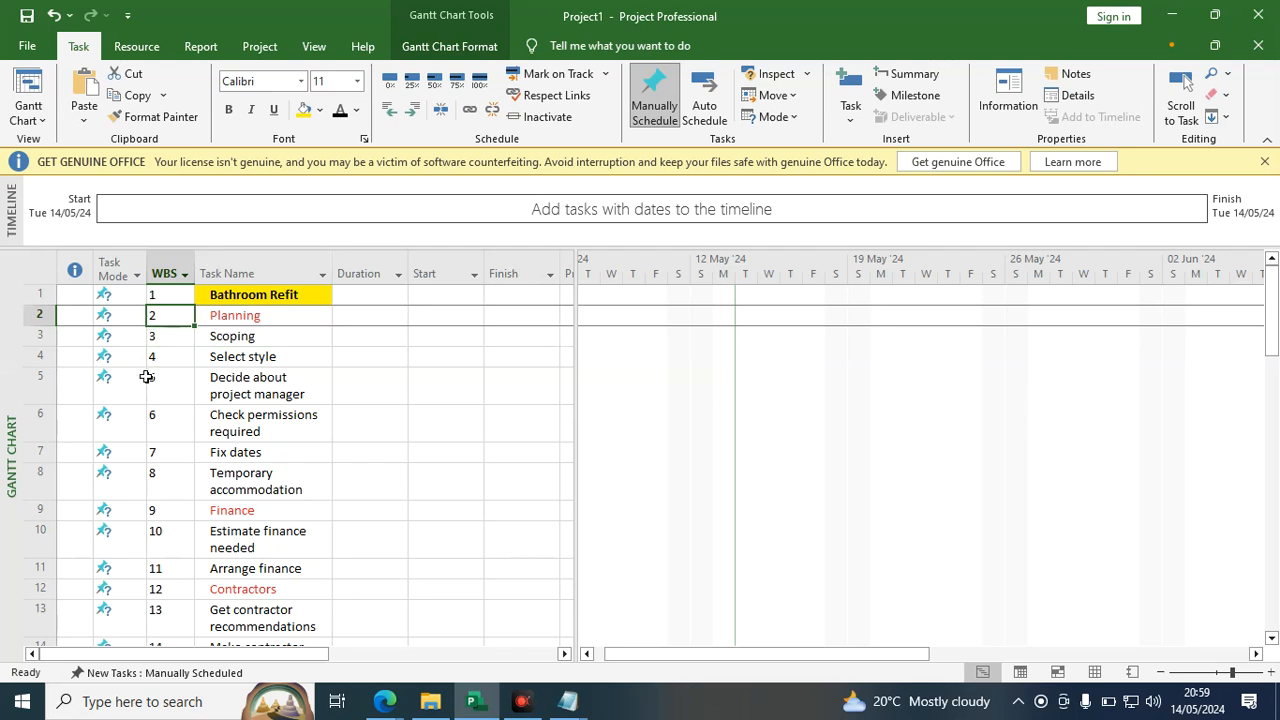
{"action": "left_click", "coordinate": [156, 509]}
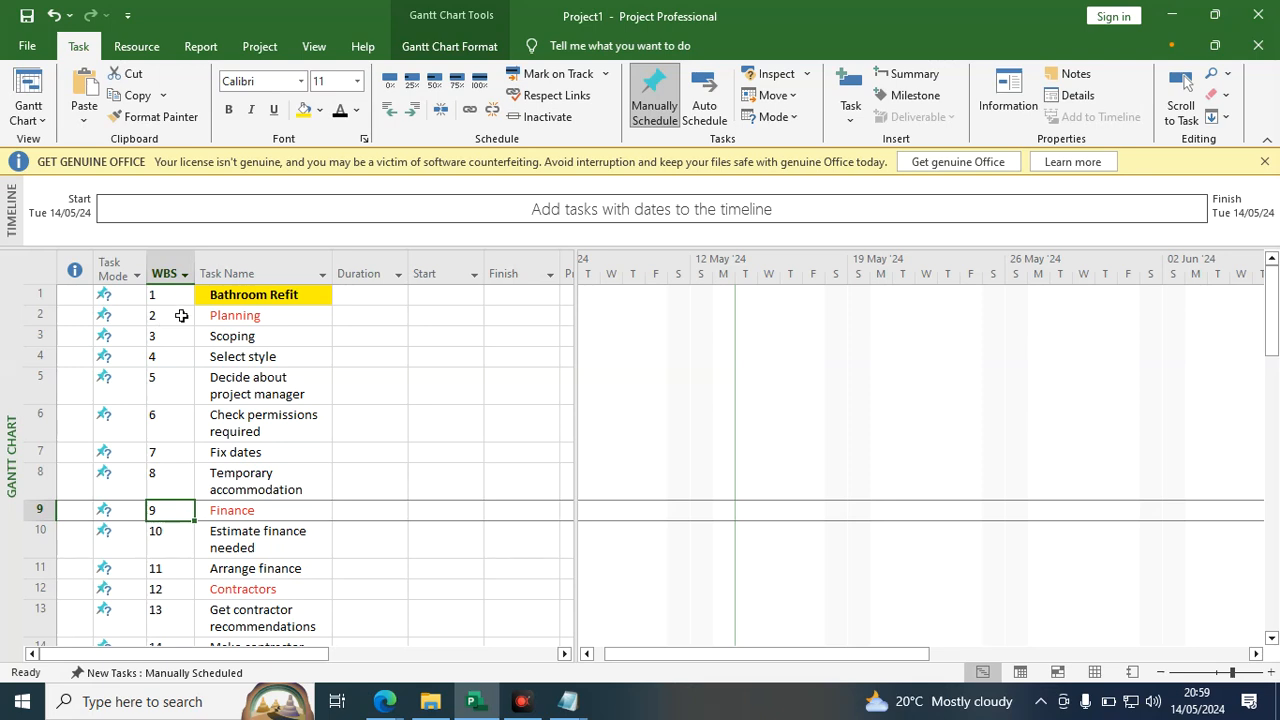
{"action": "left_click_drag", "start_coordinate": [237, 336], "coordinate": [255, 465]}
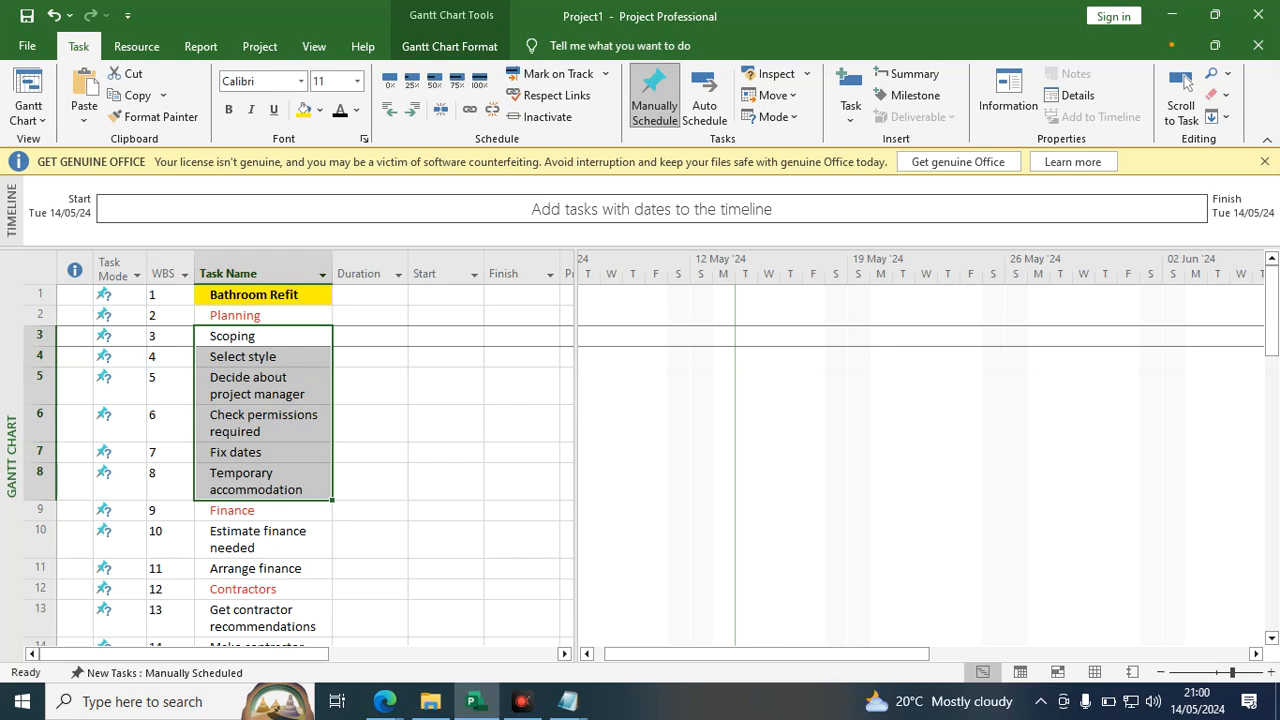
Set the duration of the Scoping subtask to 9 days and of Select style to 7 days.
{"action": "left_click", "coordinate": [377, 315]}
{"action": "left_click", "coordinate": [363, 338]}
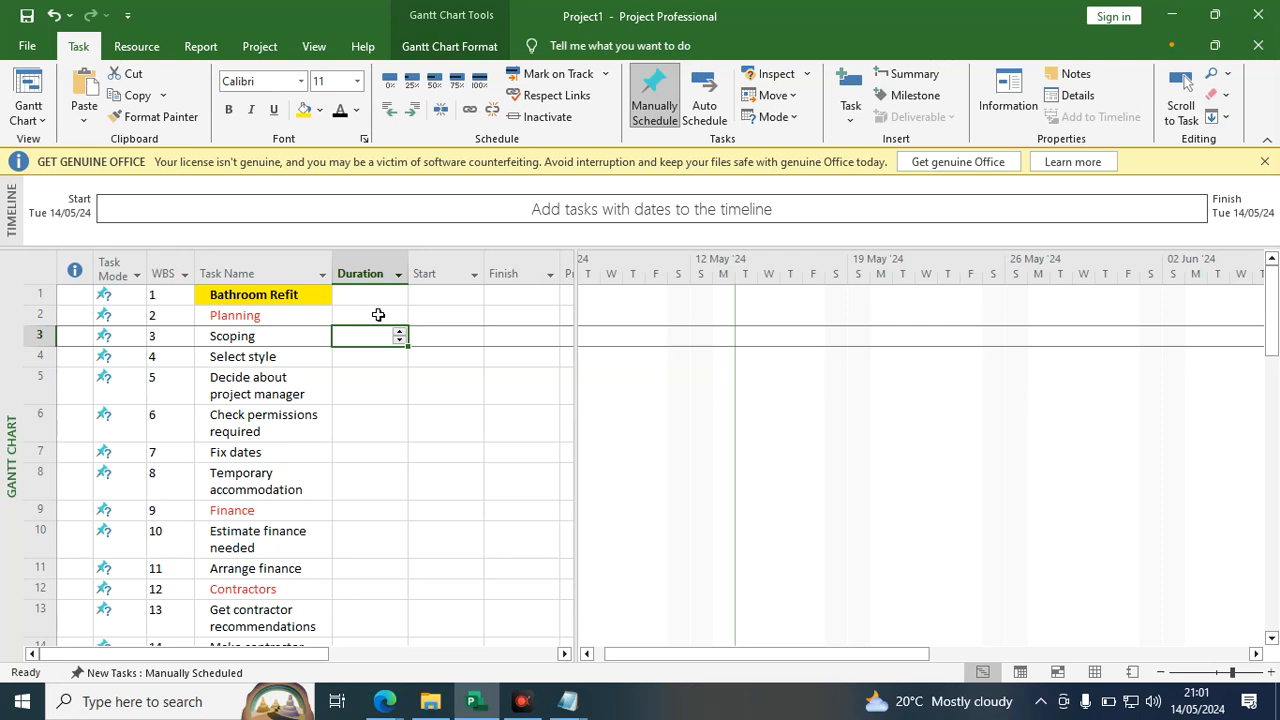
{"action": "left_click", "coordinate": [371, 333]}
{"action": "type", "text": "2"}
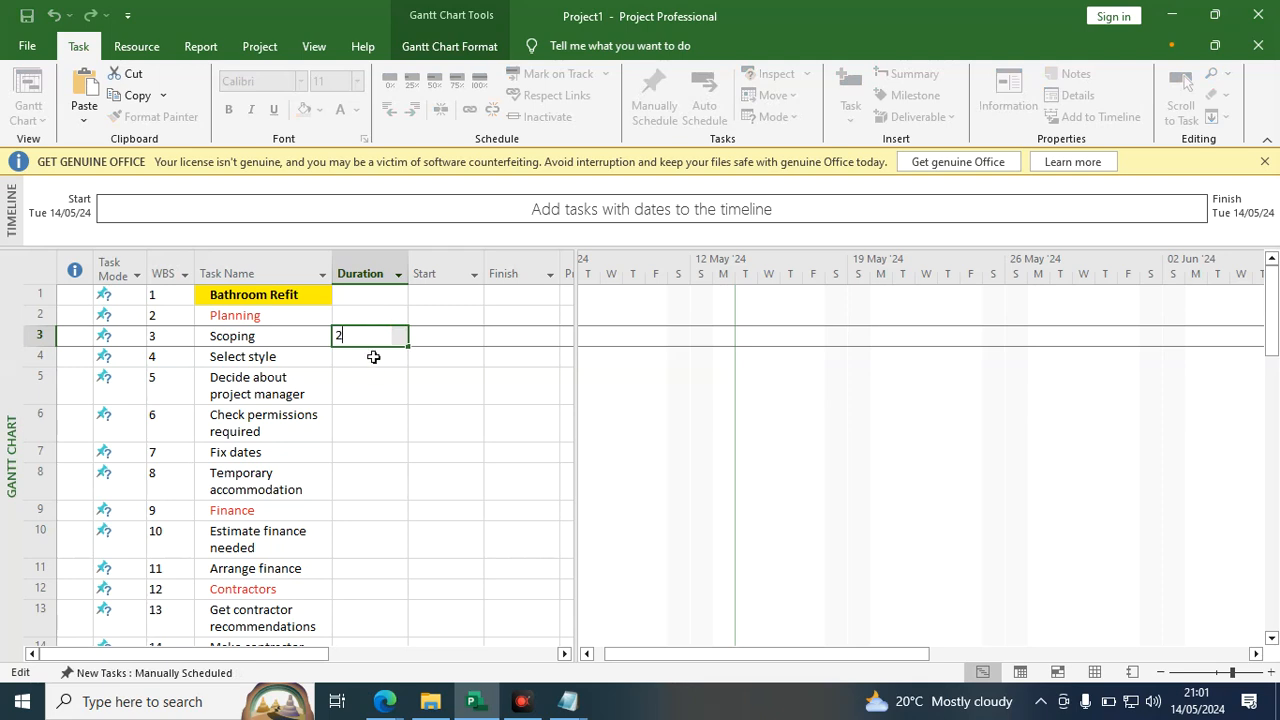
{"action": "left_click_drag", "start_coordinate": [344, 336], "coordinate": [328, 345]}
{"action": "type", "text": "9"}
{"action": "left_click", "coordinate": [346, 352]}
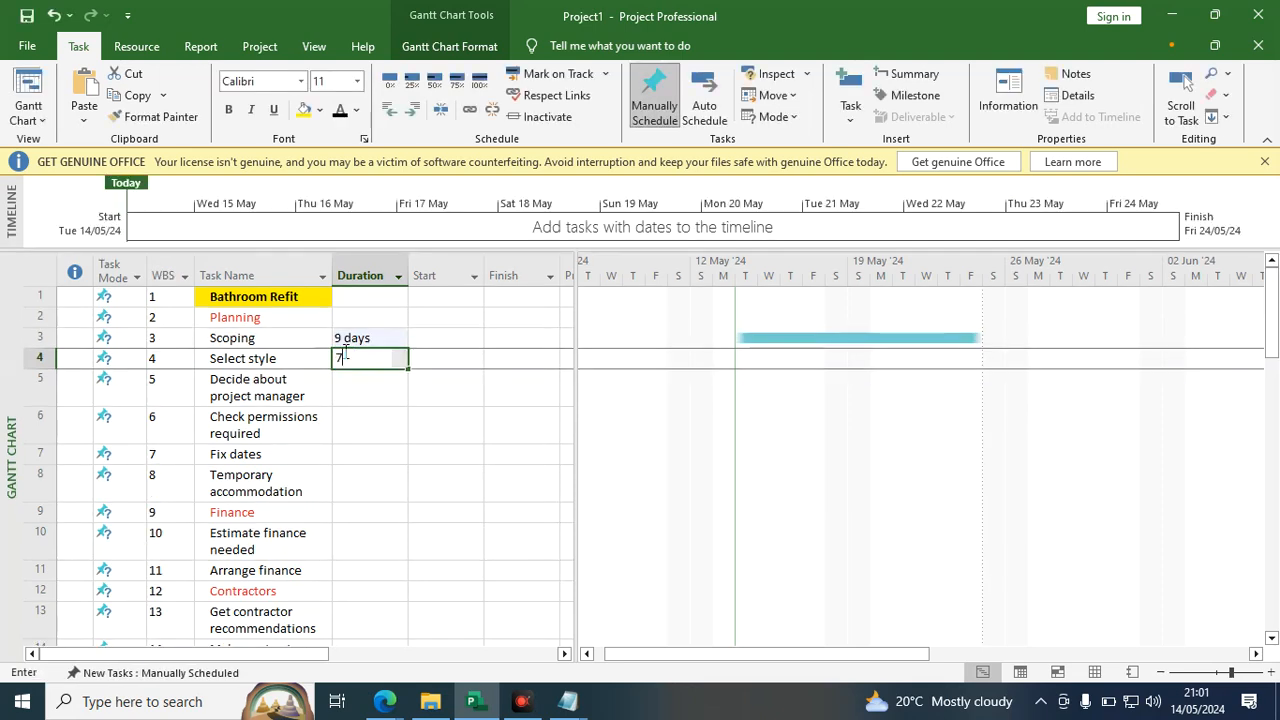
{"action": "type", "text": "7"}
Set the duration of Decide about project manager to 1 day and of Check permissions required to 4 days.
{"action": "left_click", "coordinate": [343, 383]}
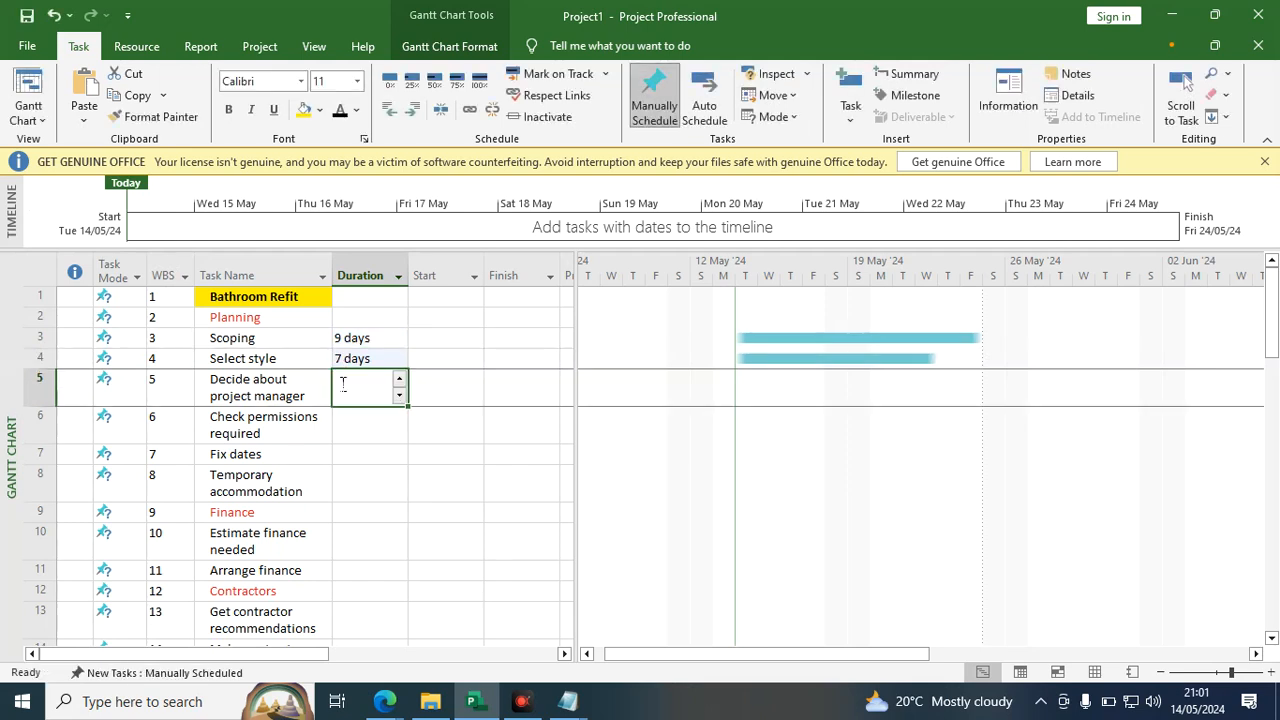
{"action": "type", "text": "1"}
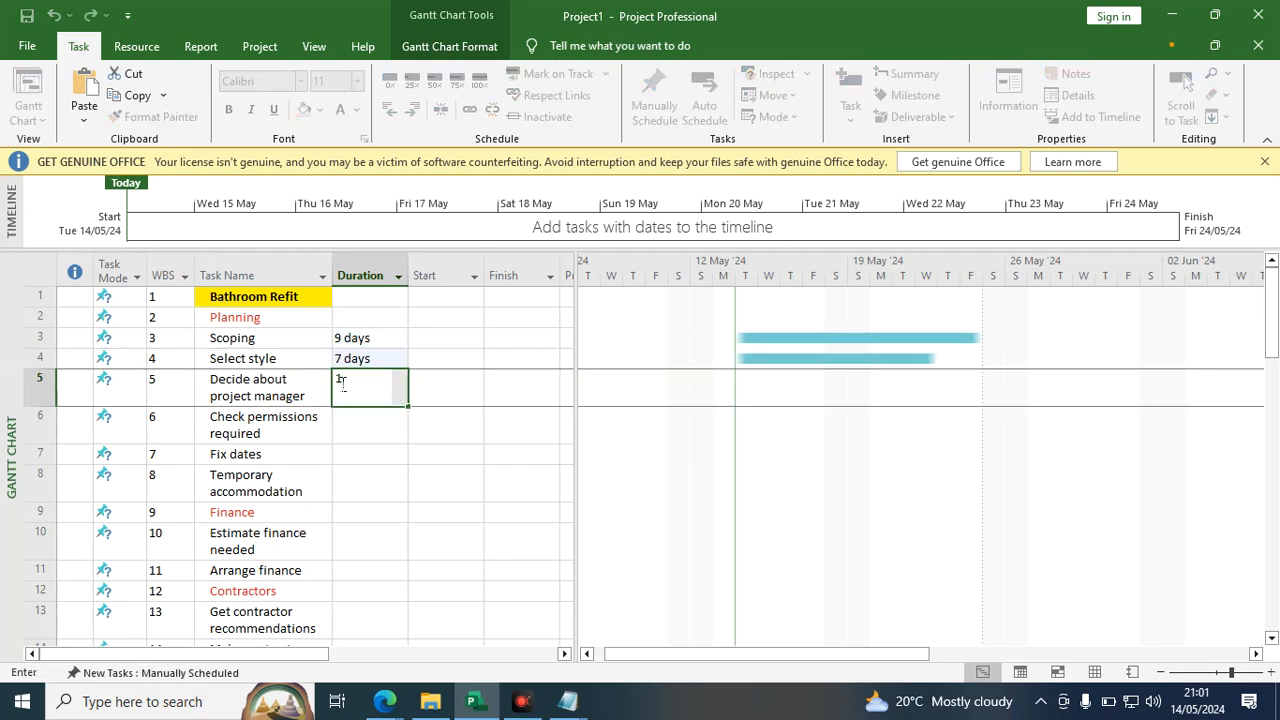
{"action": "left_click", "coordinate": [339, 414]}
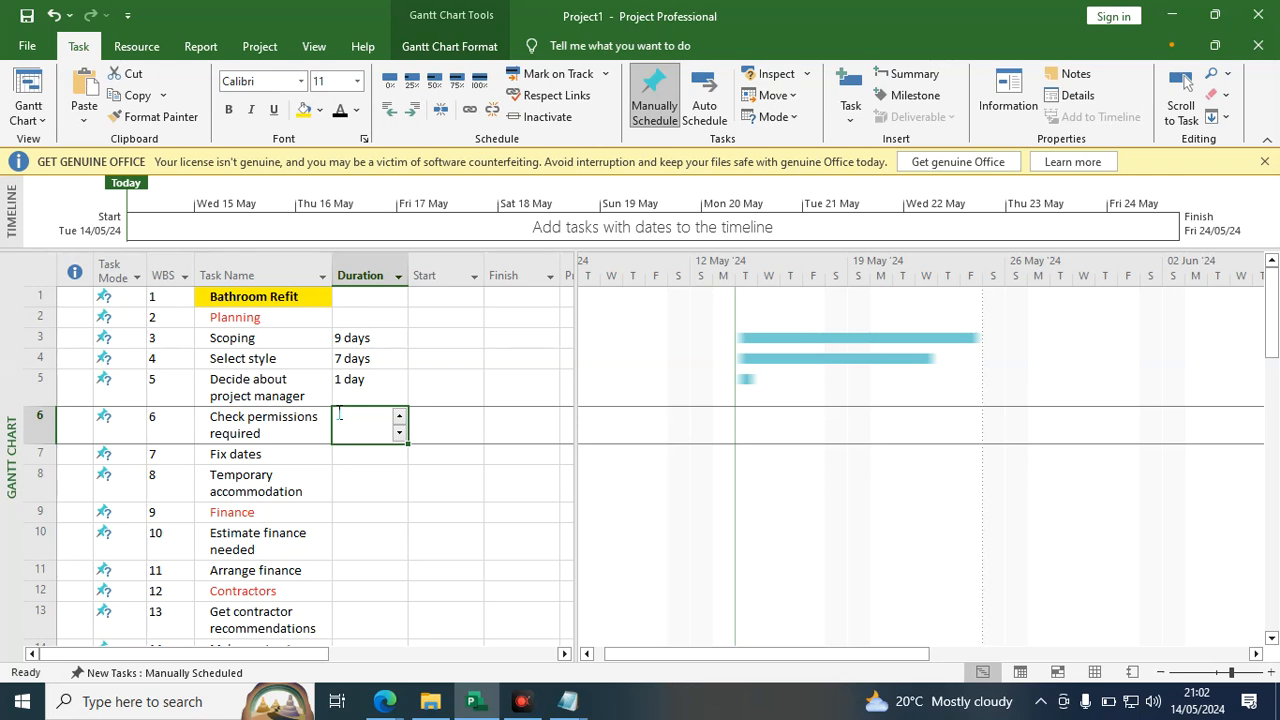
{"action": "type", "text": "4"}
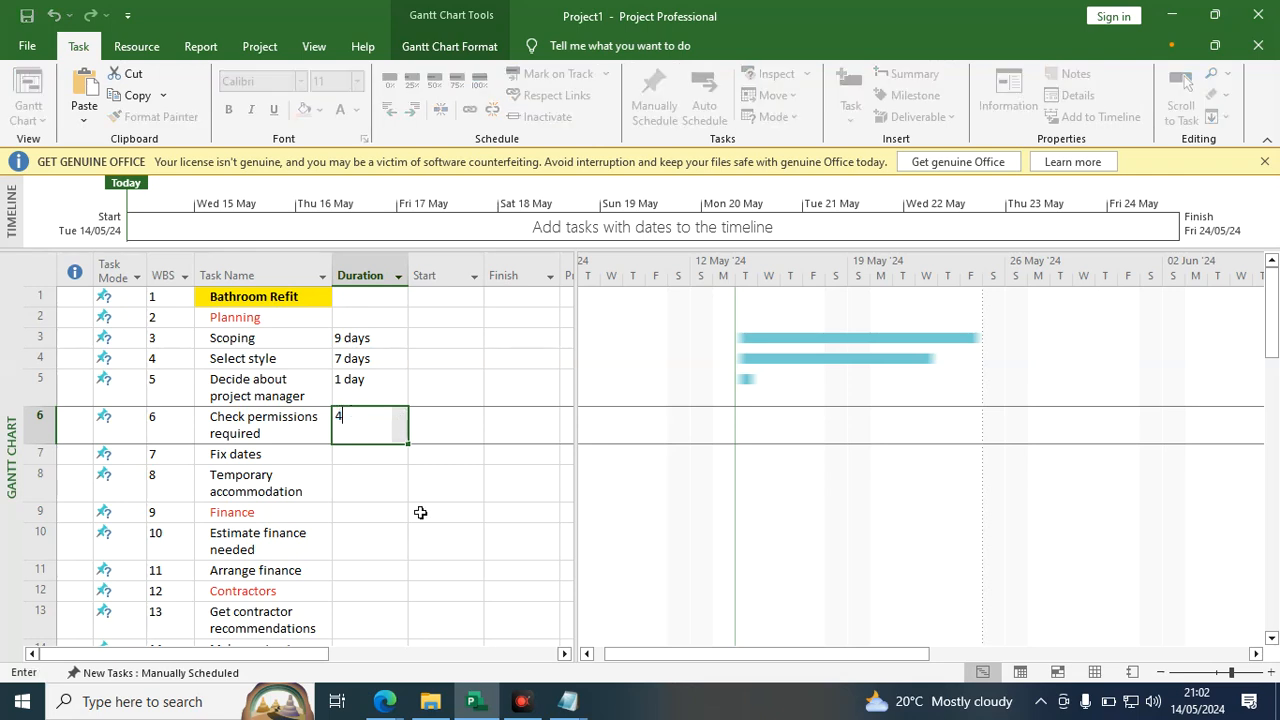
Set the duration of Fix dates to 5 days and of Temporary accommodation to 17 days.
{"action": "left_click", "coordinate": [360, 457]}
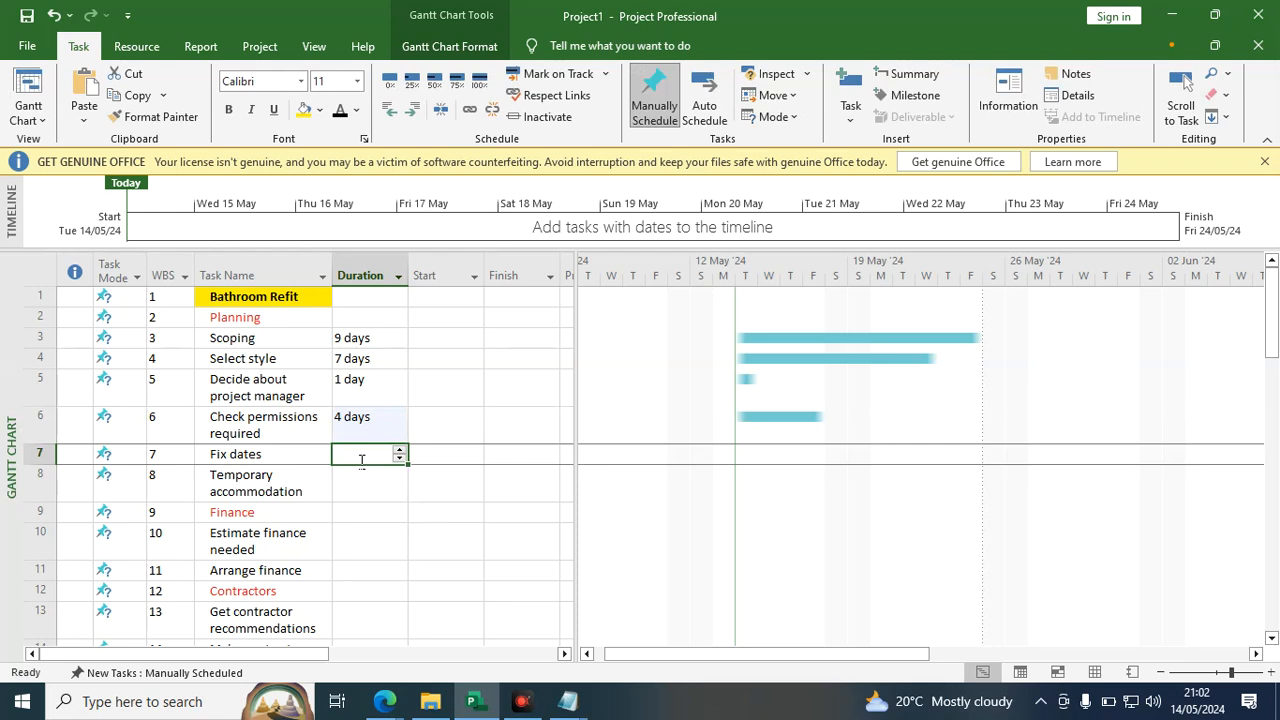
{"action": "type", "text": "5"}
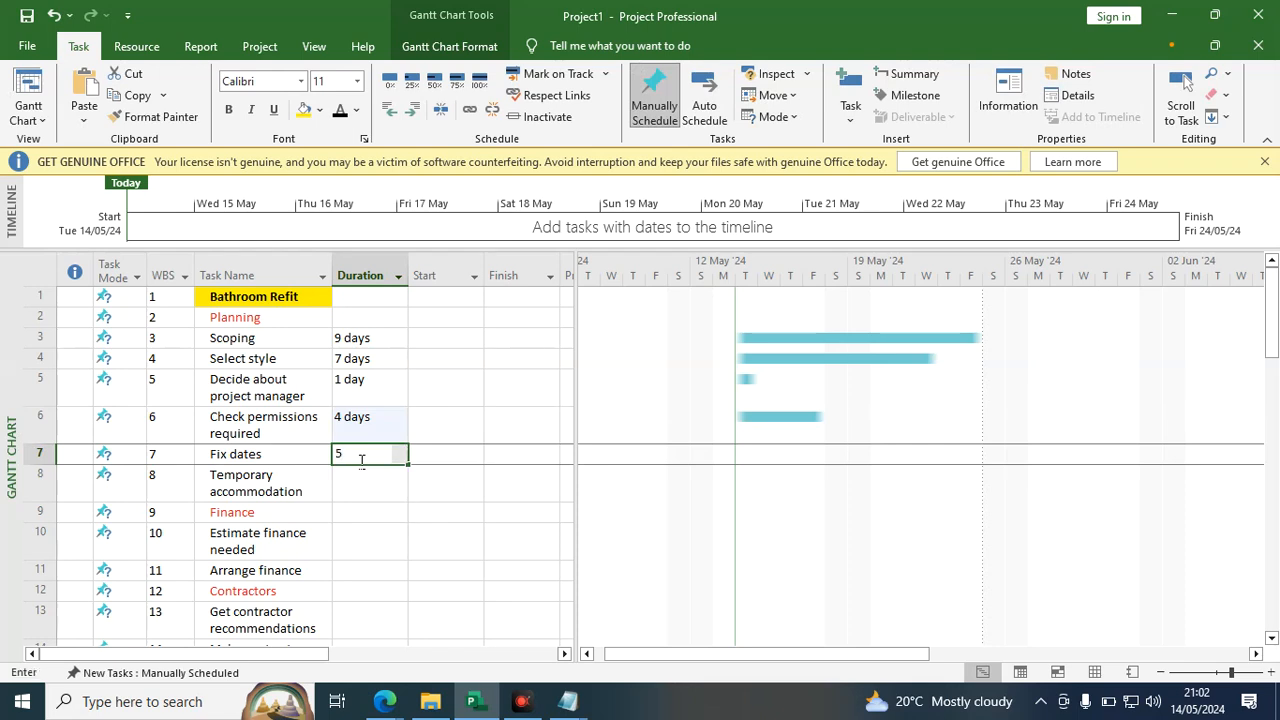
{"action": "left_click", "coordinate": [351, 483]}
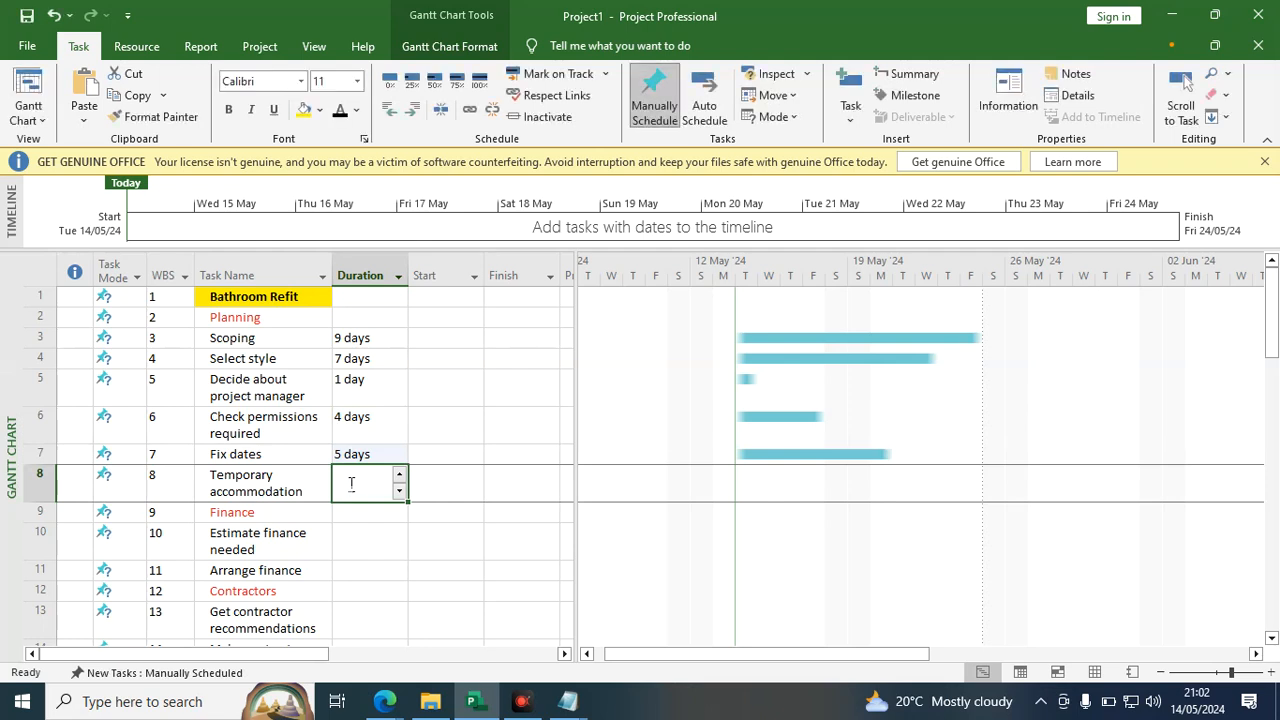
{"action": "type", "text": "17"}
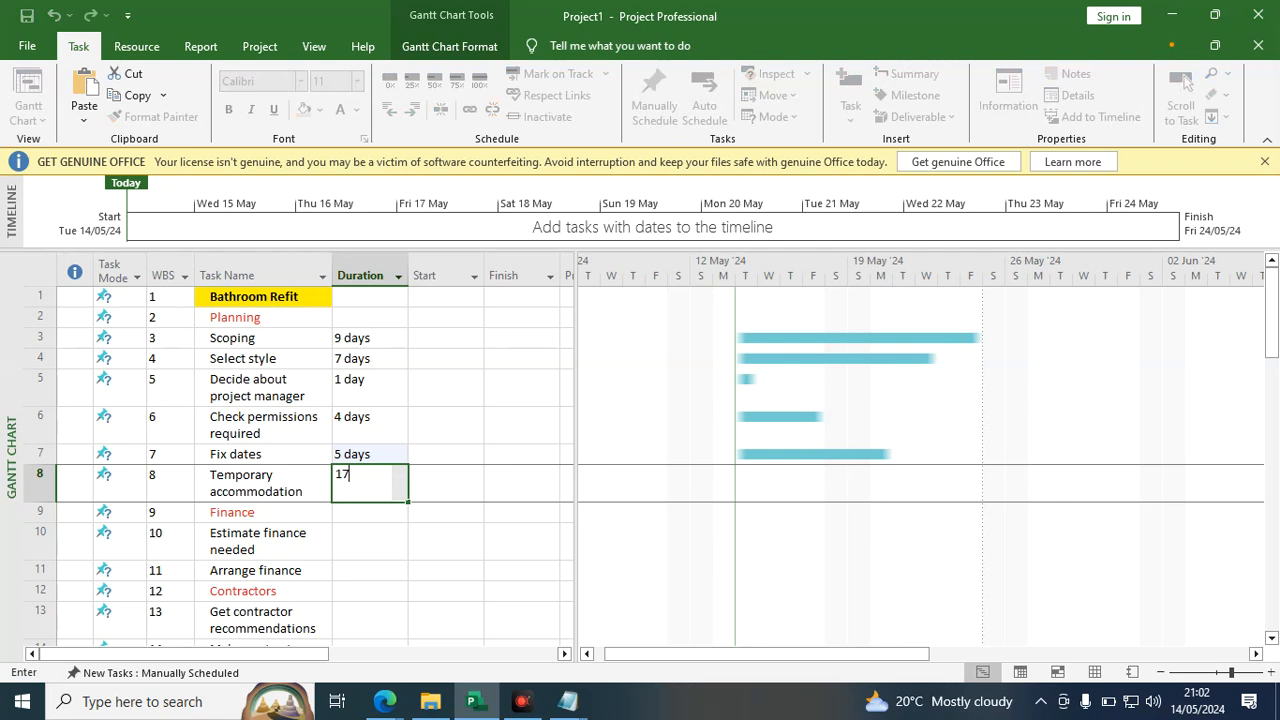
{"action": "left_click", "coordinate": [354, 512]}
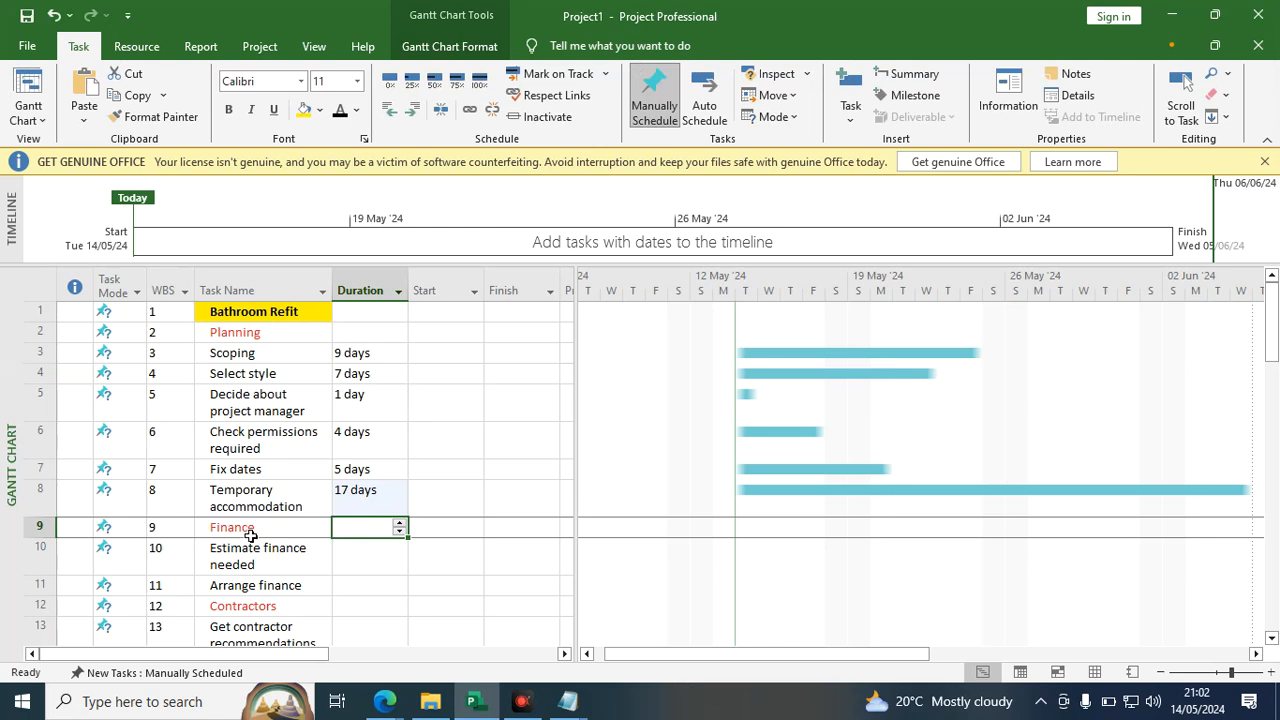
Set the duration of the Finance subtasks Estimate finance needed to 10 days and Arrange finance to 8 days.
{"action": "left_click_drag", "start_coordinate": [249, 348], "coordinate": [228, 490]}
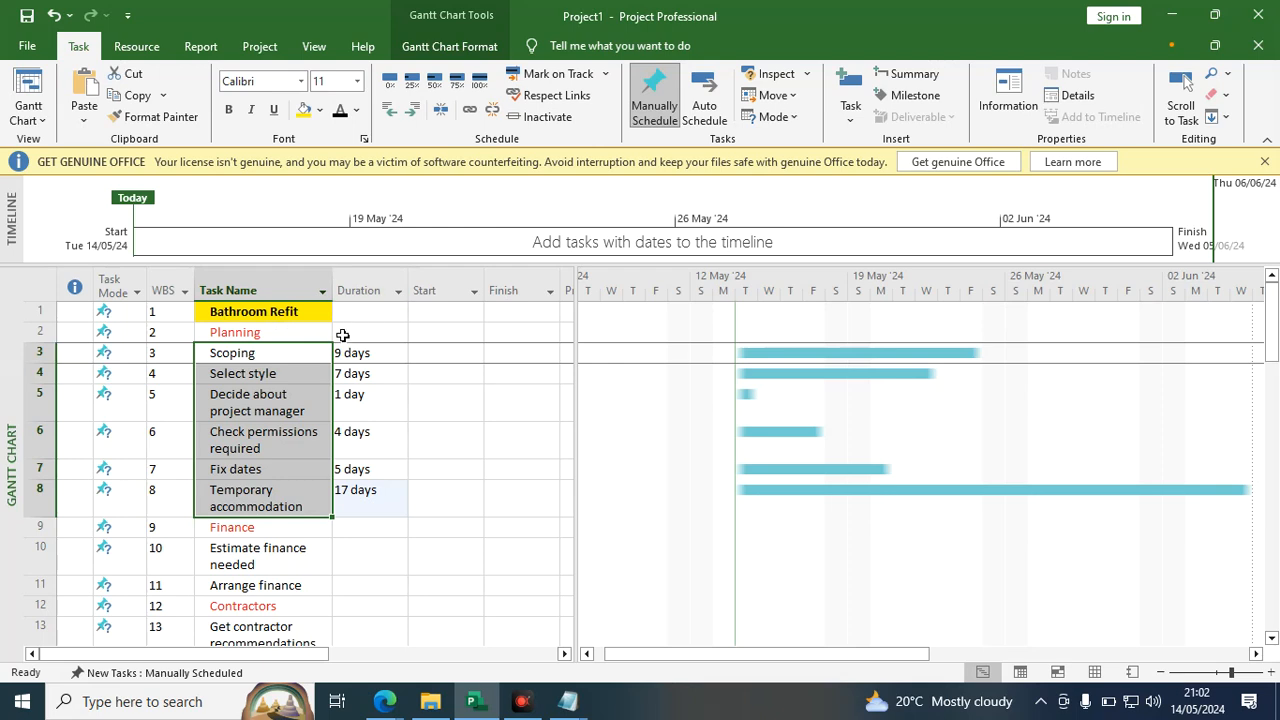
{"action": "left_click", "coordinate": [379, 330]}
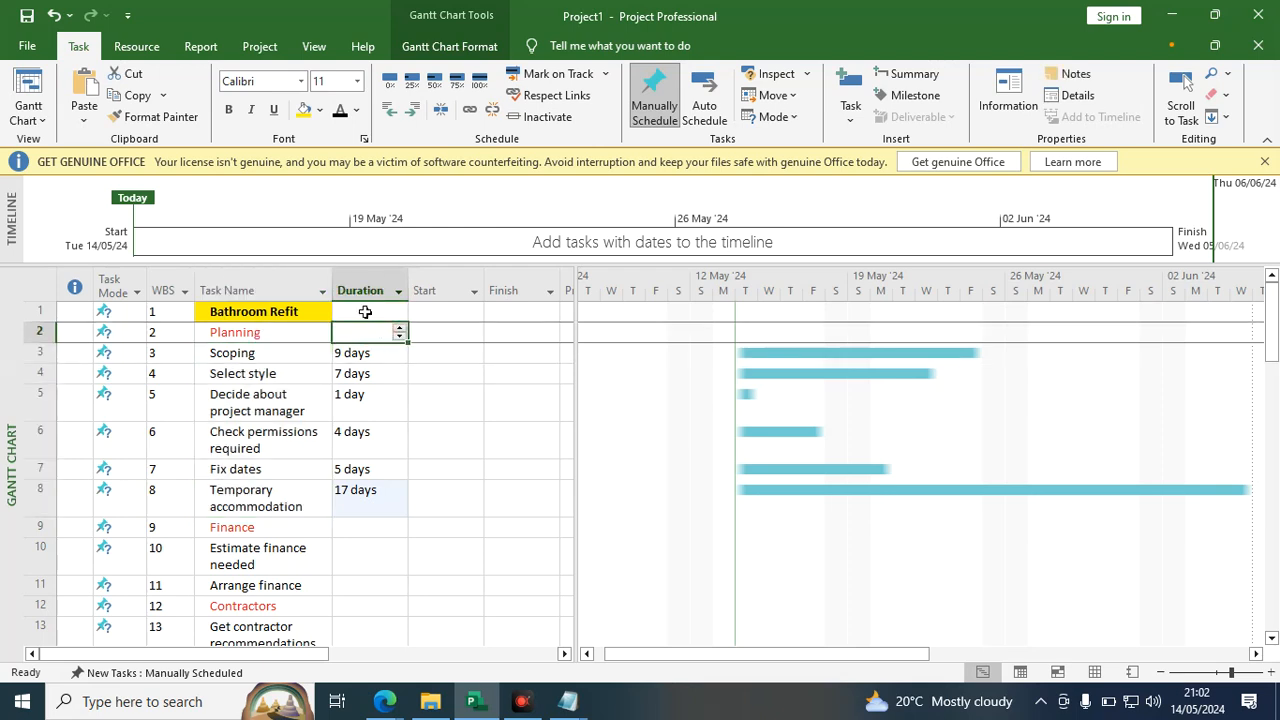
{"action": "scroll", "coordinate": [362, 519], "scroll_direction": "down", "scroll_amount": 1}
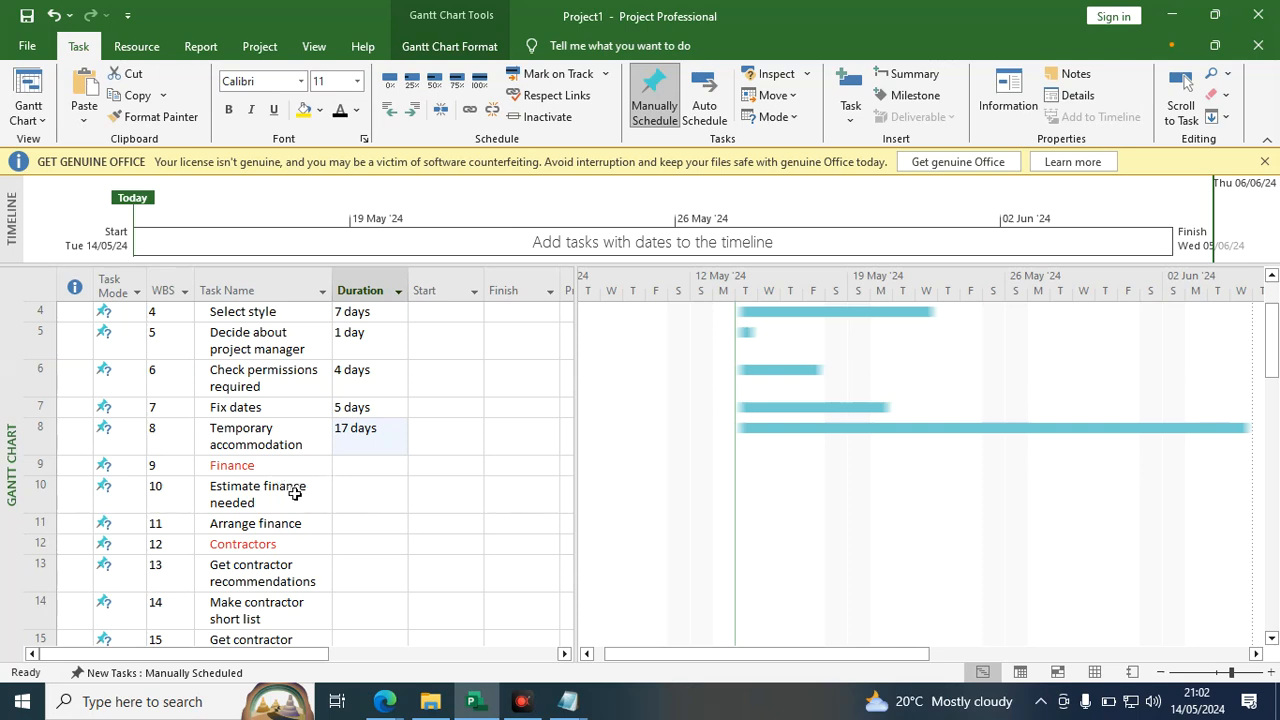
{"action": "left_click_drag", "start_coordinate": [289, 490], "coordinate": [283, 524]}
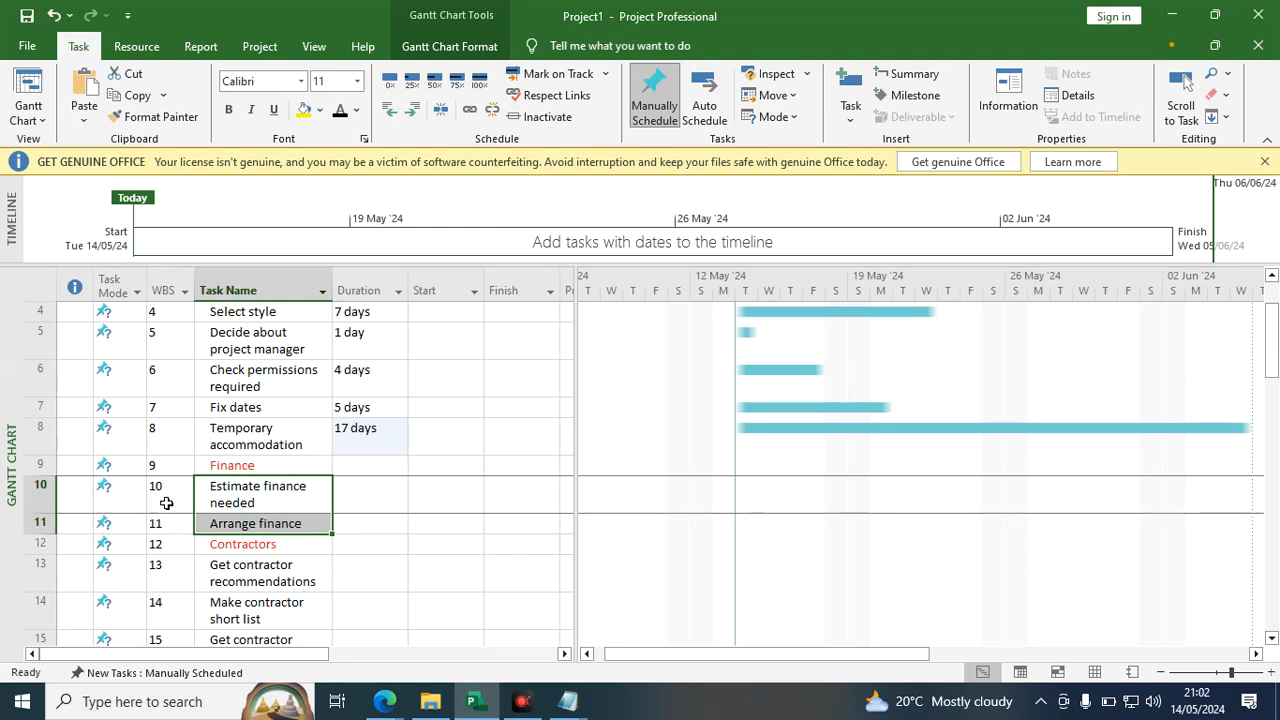
{"action": "left_click", "coordinate": [361, 487]}
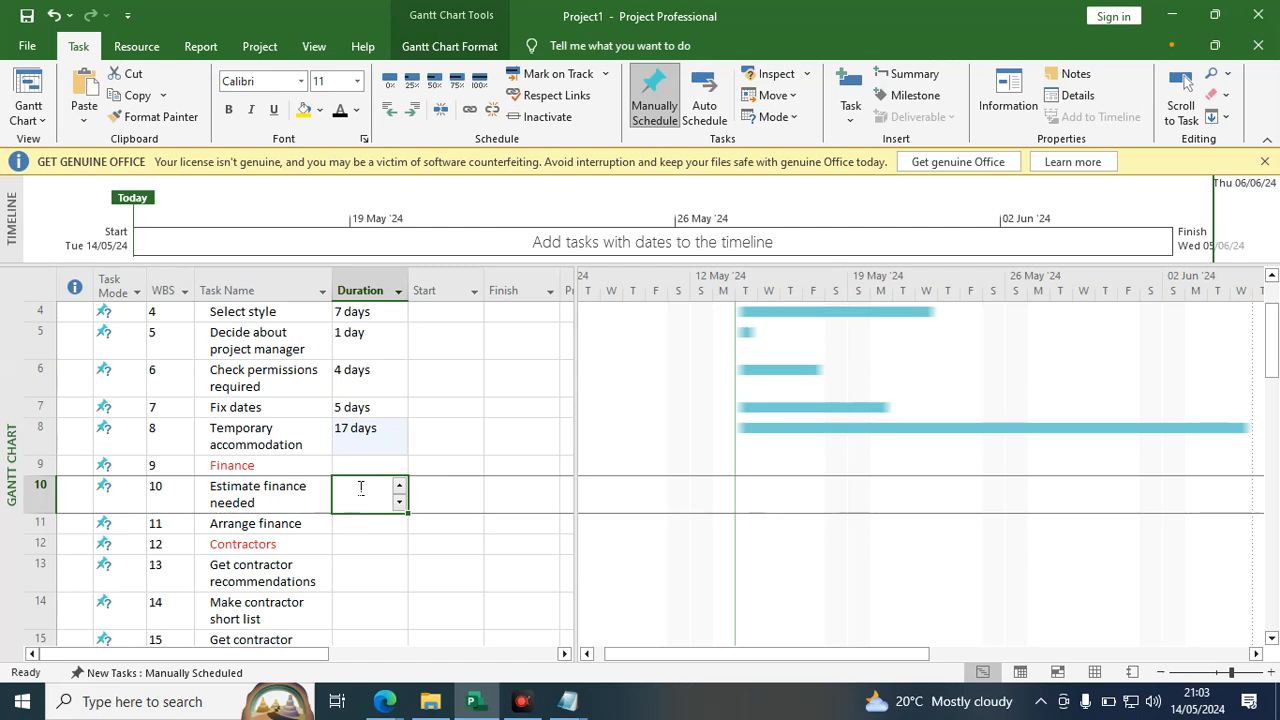
{"action": "type", "text": "10"}
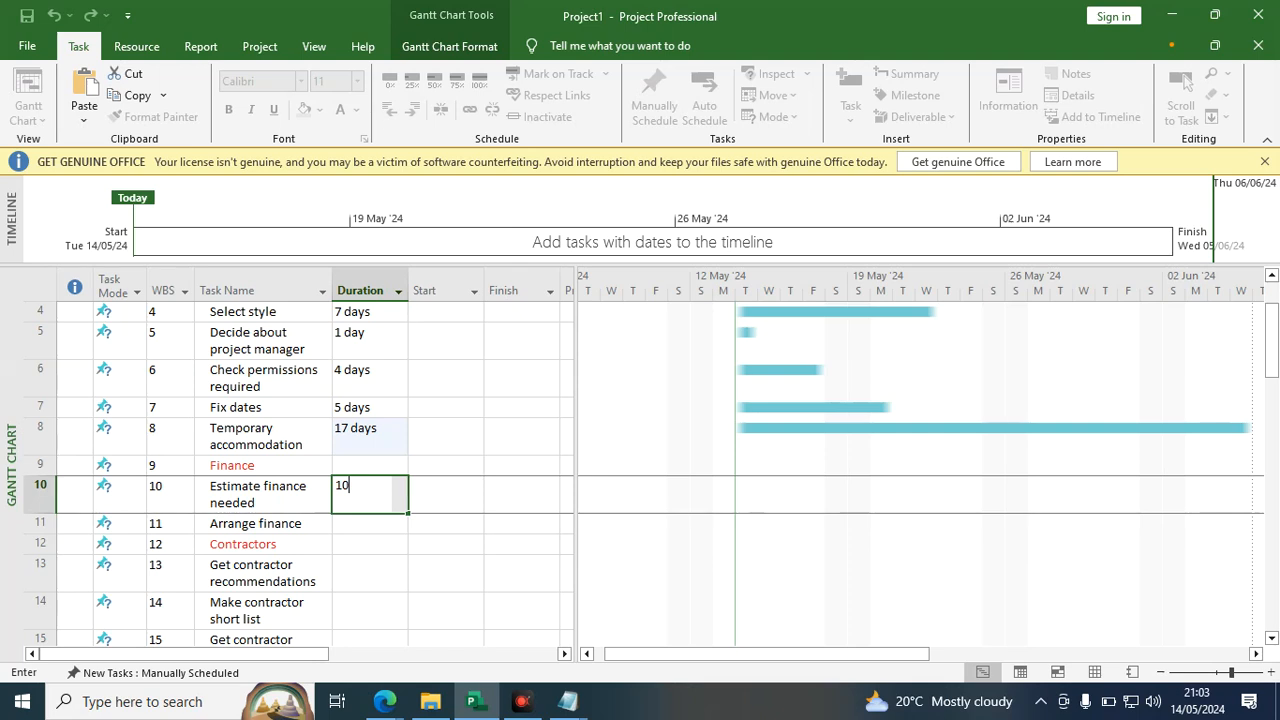
{"action": "key", "text": "Return"}
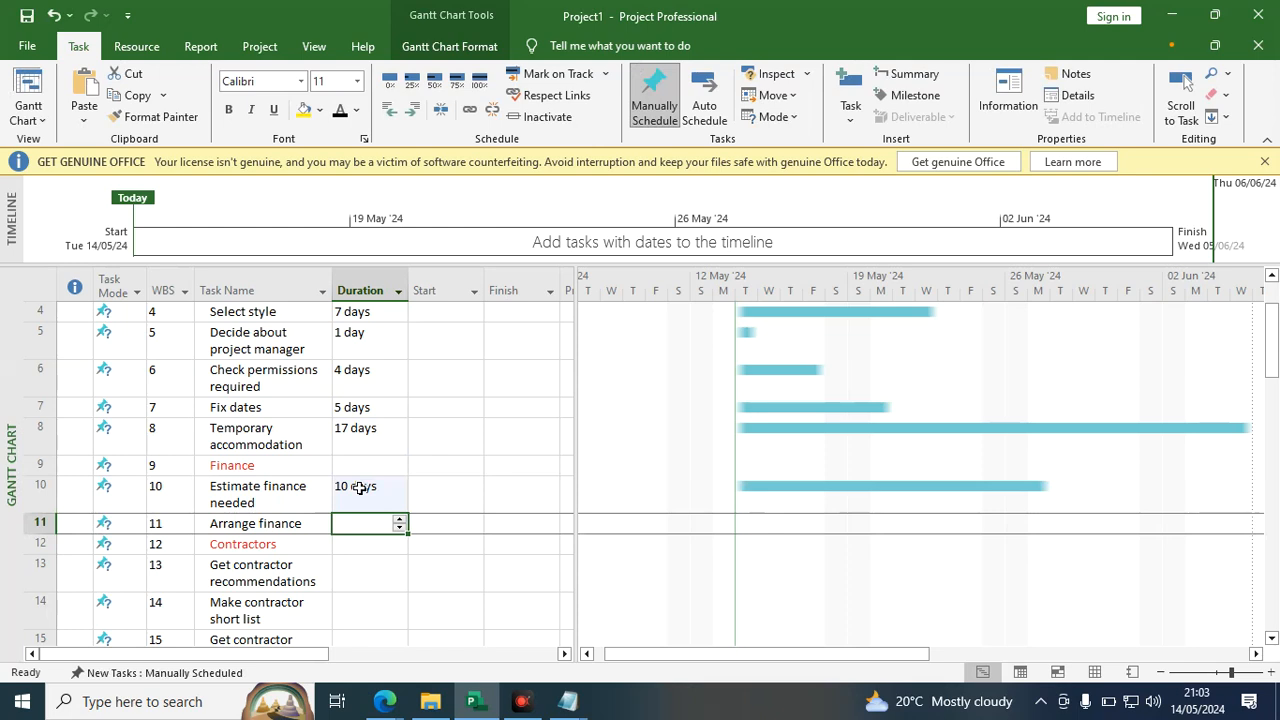
{"action": "type", "text": "8"}
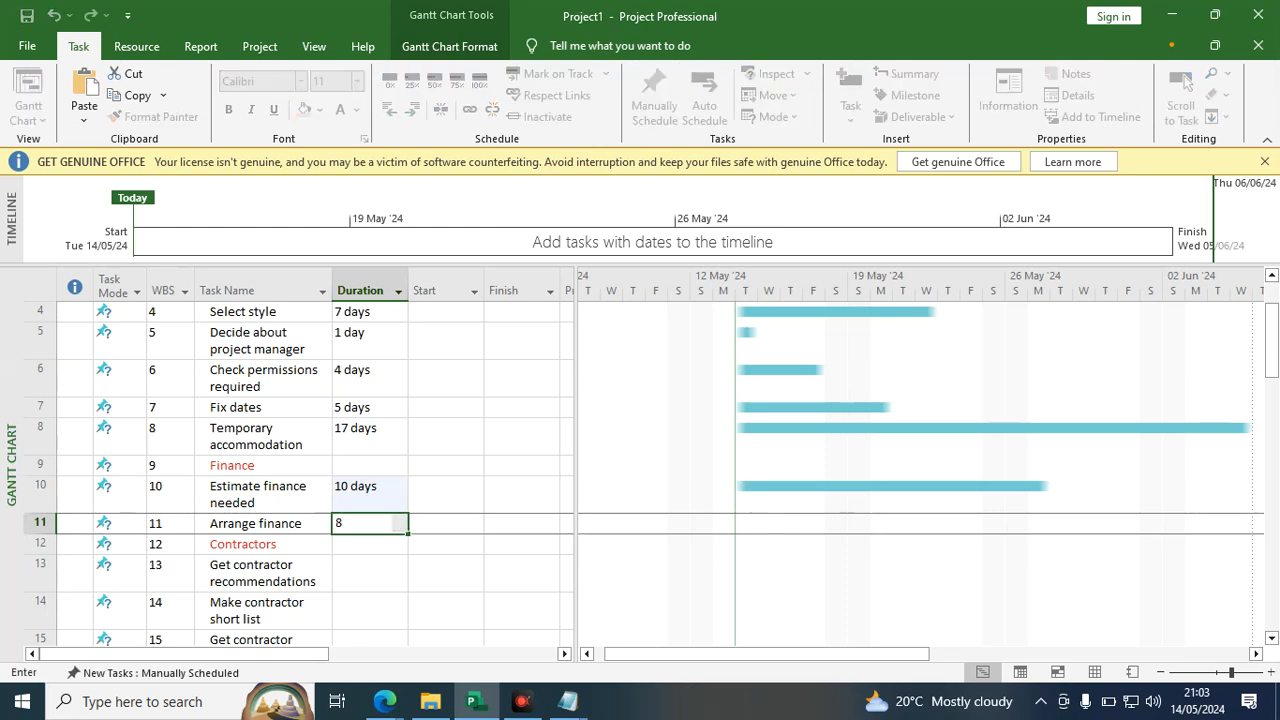
{"action": "left_click", "coordinate": [425, 478]}
{"action": "scroll", "coordinate": [345, 540], "scroll_direction": "down", "scroll_amount": 1}
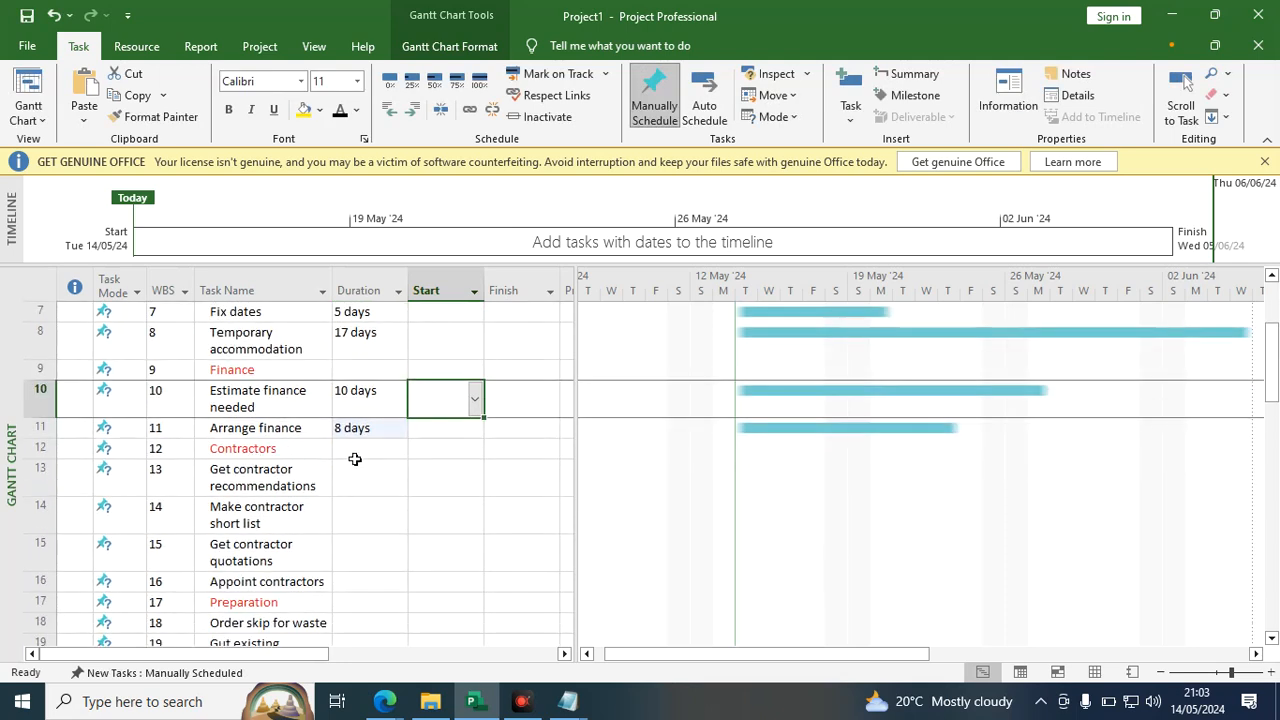
Set the duration of Get contractor recommendations to 3 days and of Make contractor short list to 4 days.
{"action": "left_click", "coordinate": [345, 474]}
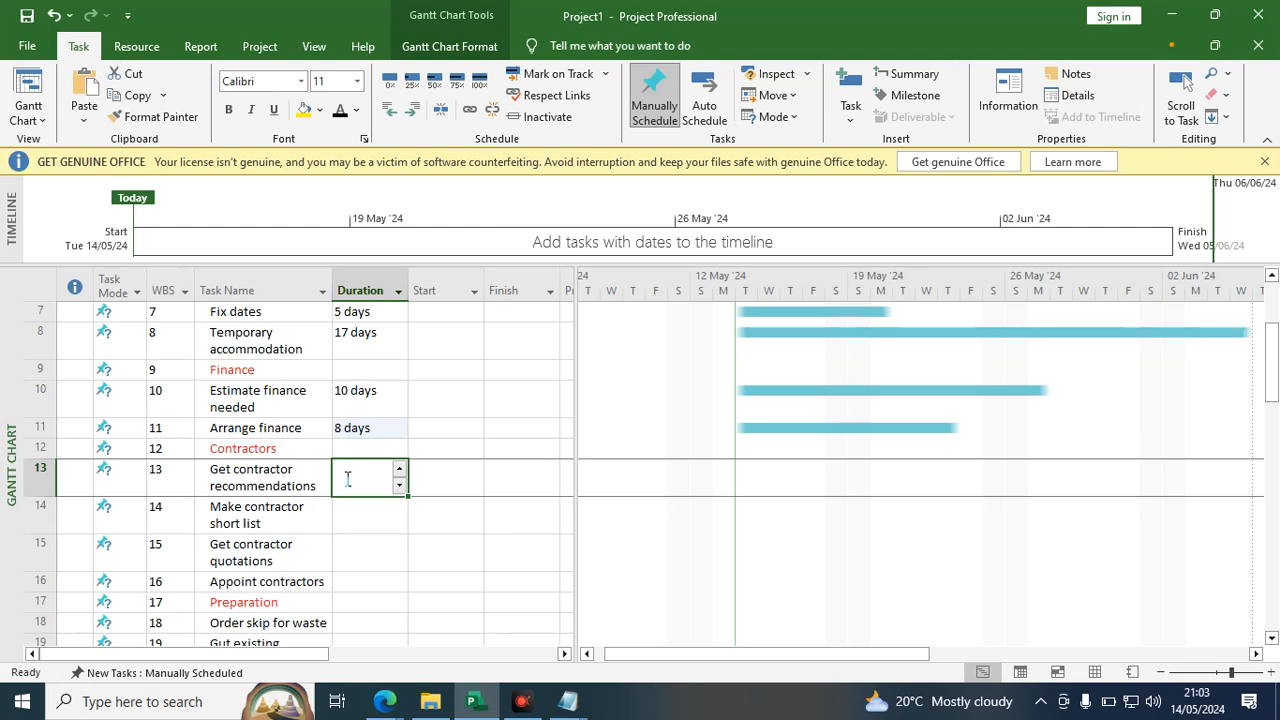
{"action": "type", "text": "3D"}
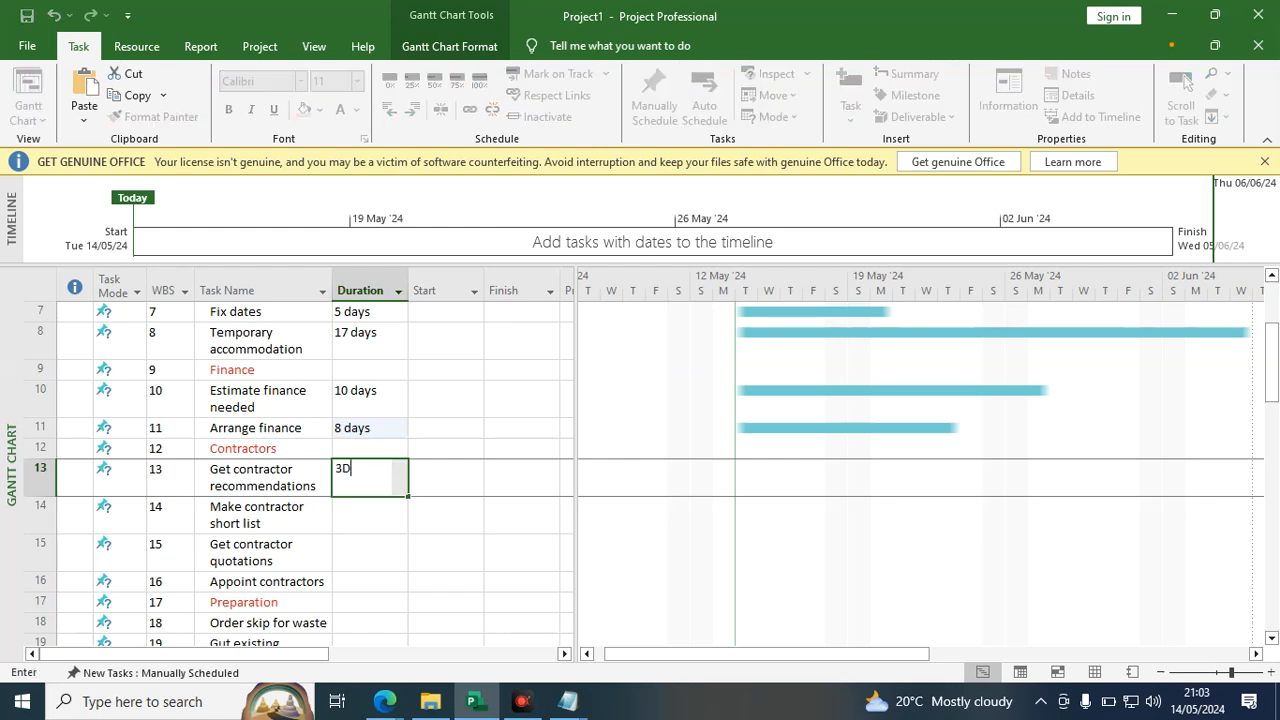
{"action": "key", "text": "BackSpace"}
{"action": "type", "text": "d"}
{"action": "left_click", "coordinate": [351, 517]}
{"action": "scroll", "coordinate": [455, 490], "scroll_direction": "down", "scroll_amount": 3}
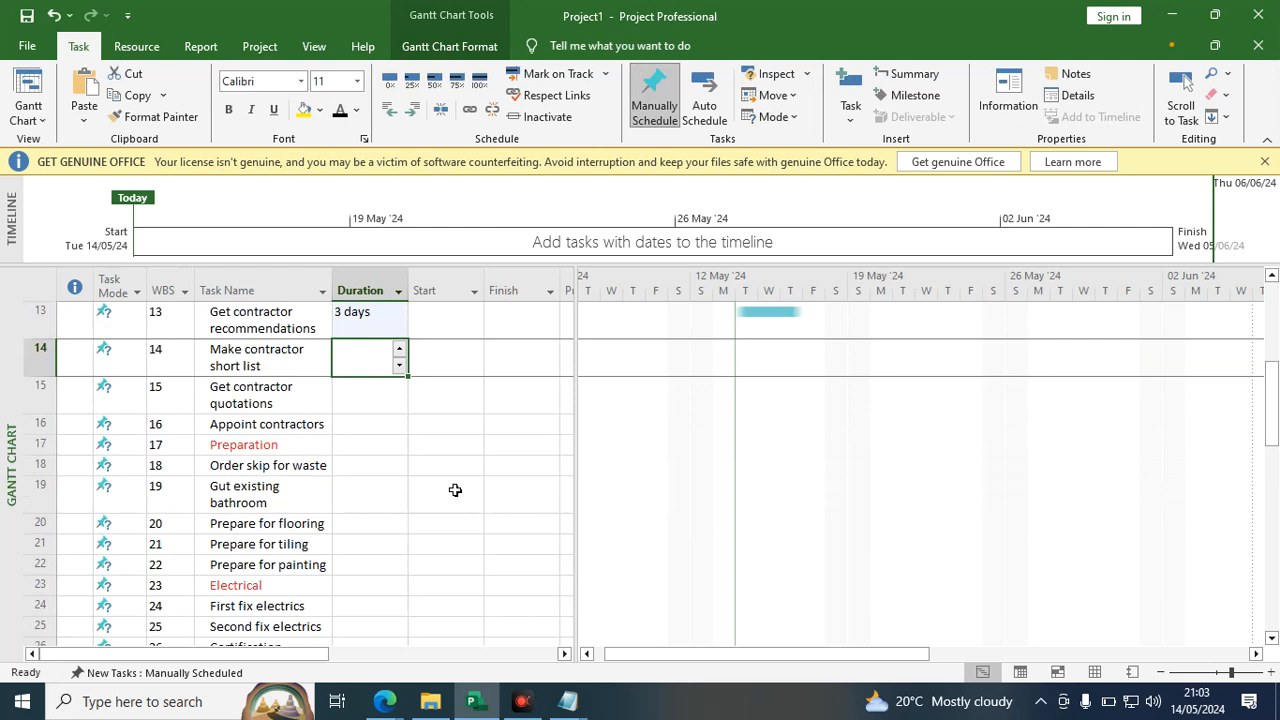
{"action": "left_click", "coordinate": [365, 364]}
{"action": "type", "text": "2"}
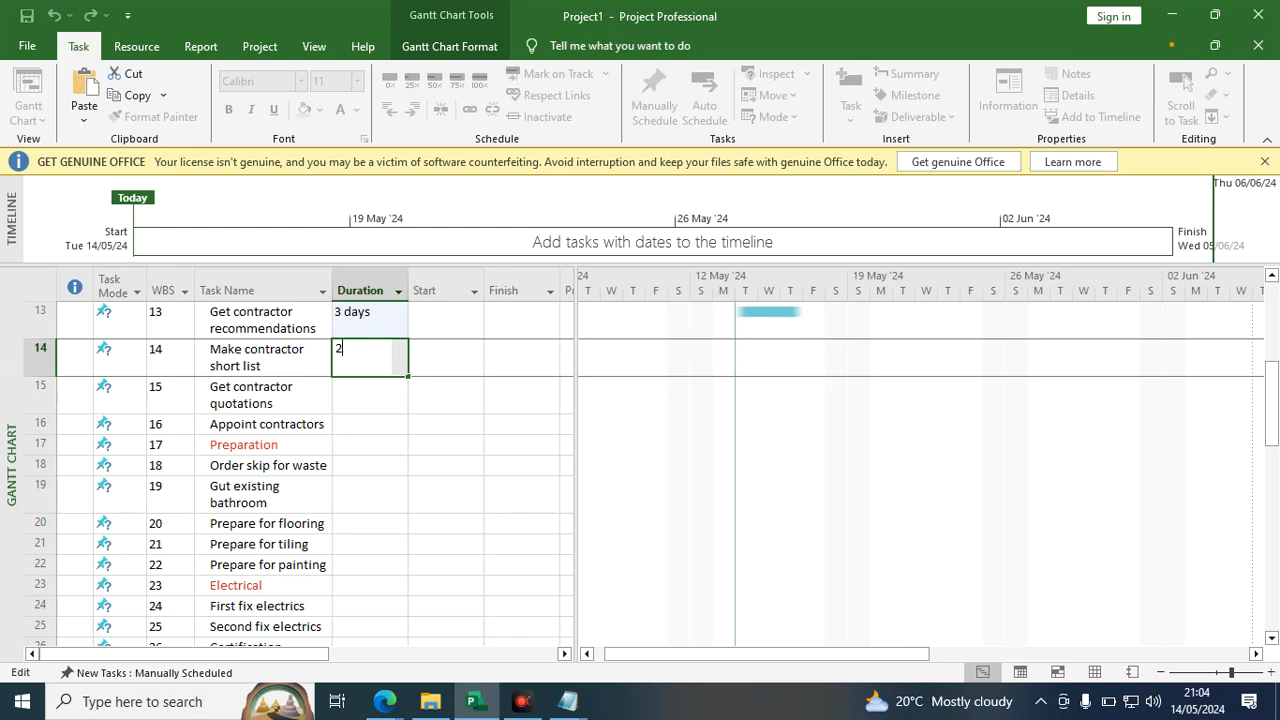
{"action": "key", "text": "BackSpace"}
{"action": "type", "text": "4"}
Set the duration of Get contractor quotations to 21 days and of Appoint contractors to 6 days.
{"action": "left_click", "coordinate": [369, 391]}
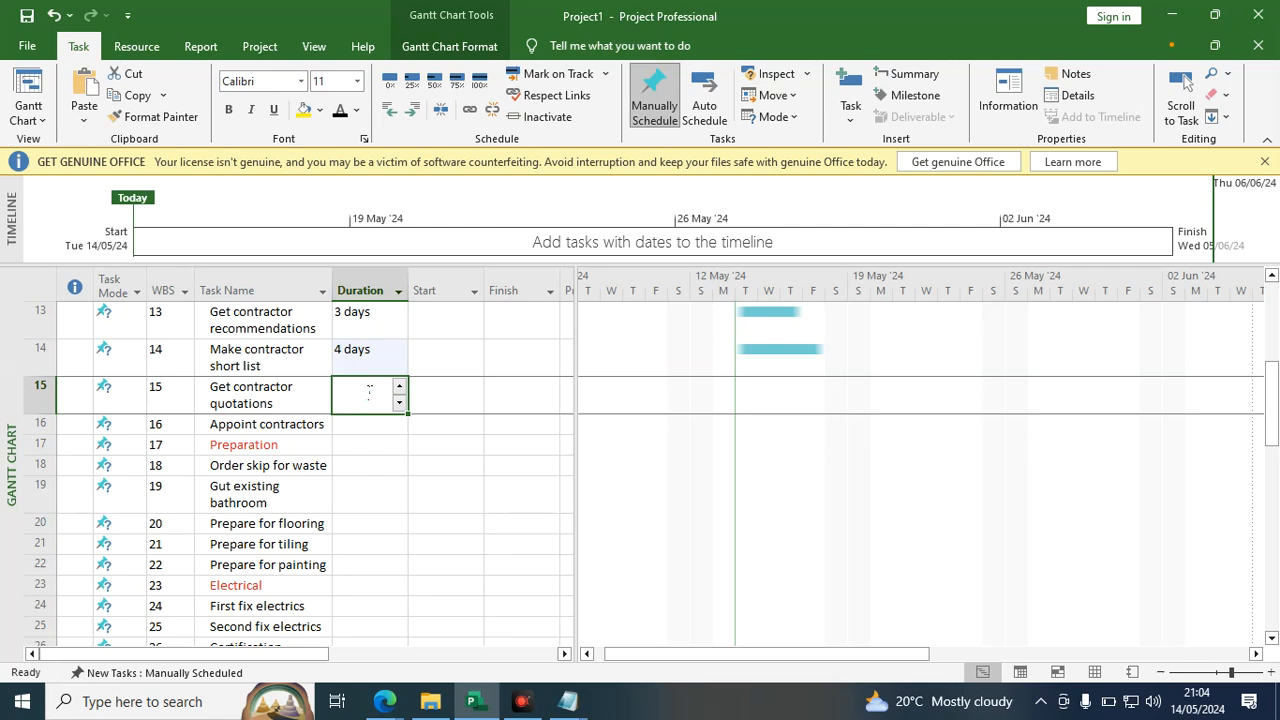
{"action": "type", "text": "21"}
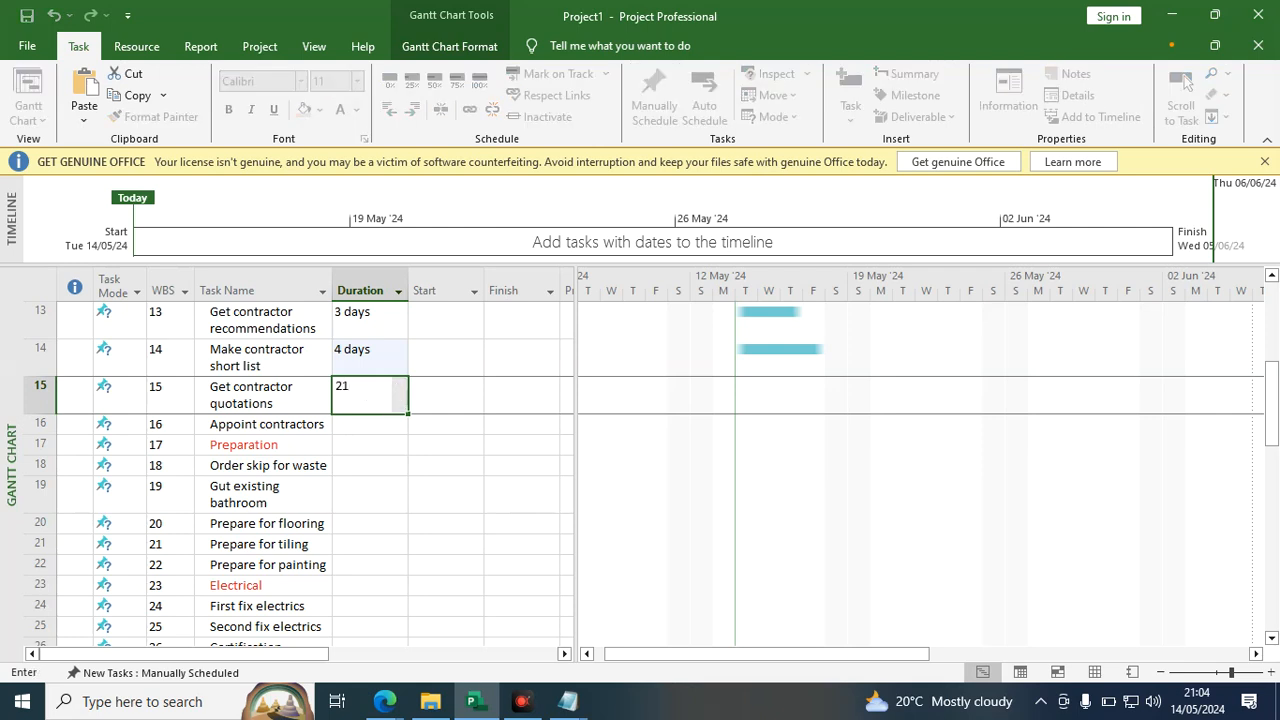
{"action": "left_click", "coordinate": [437, 394]}
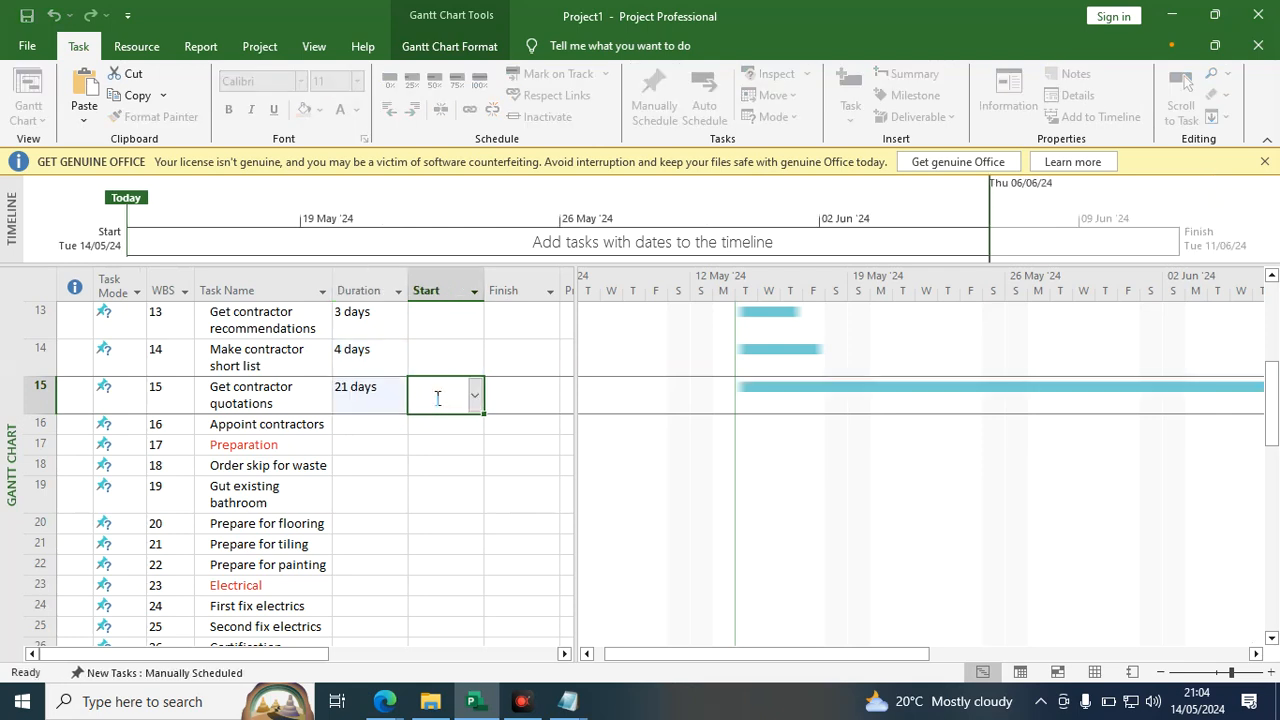
{"action": "left_click", "coordinate": [363, 424]}
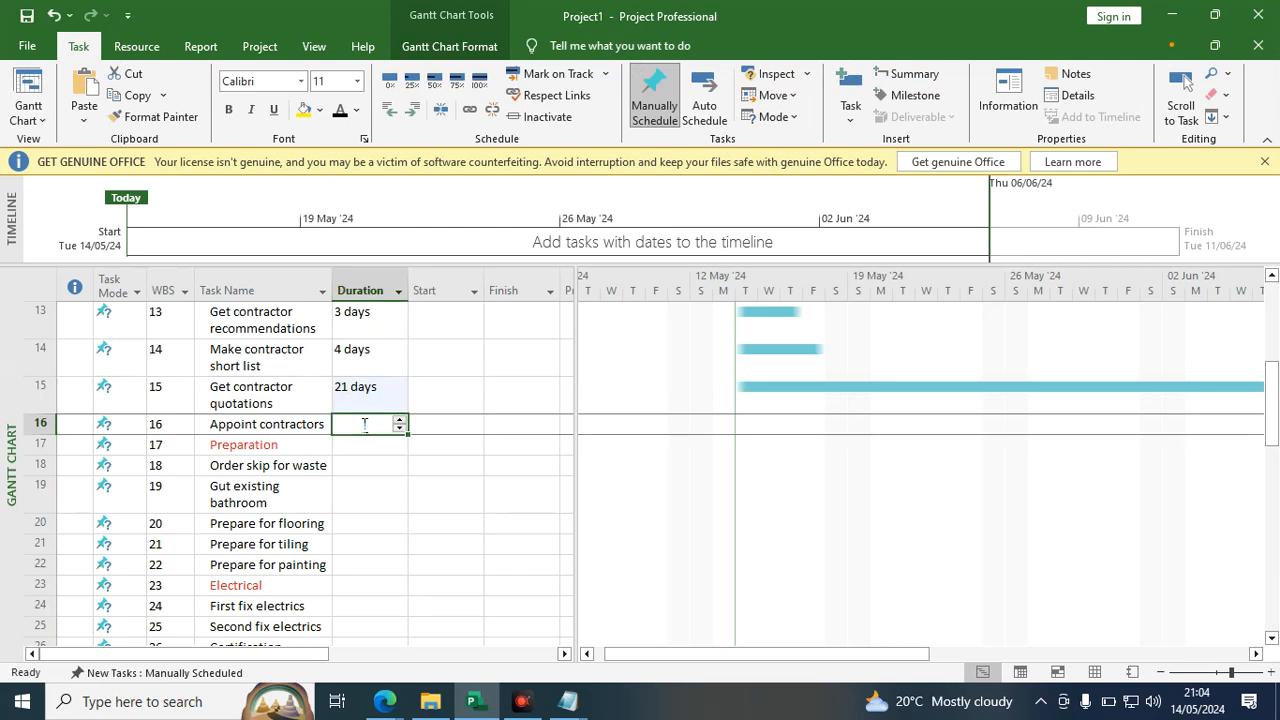
{"action": "type", "text": "6"}
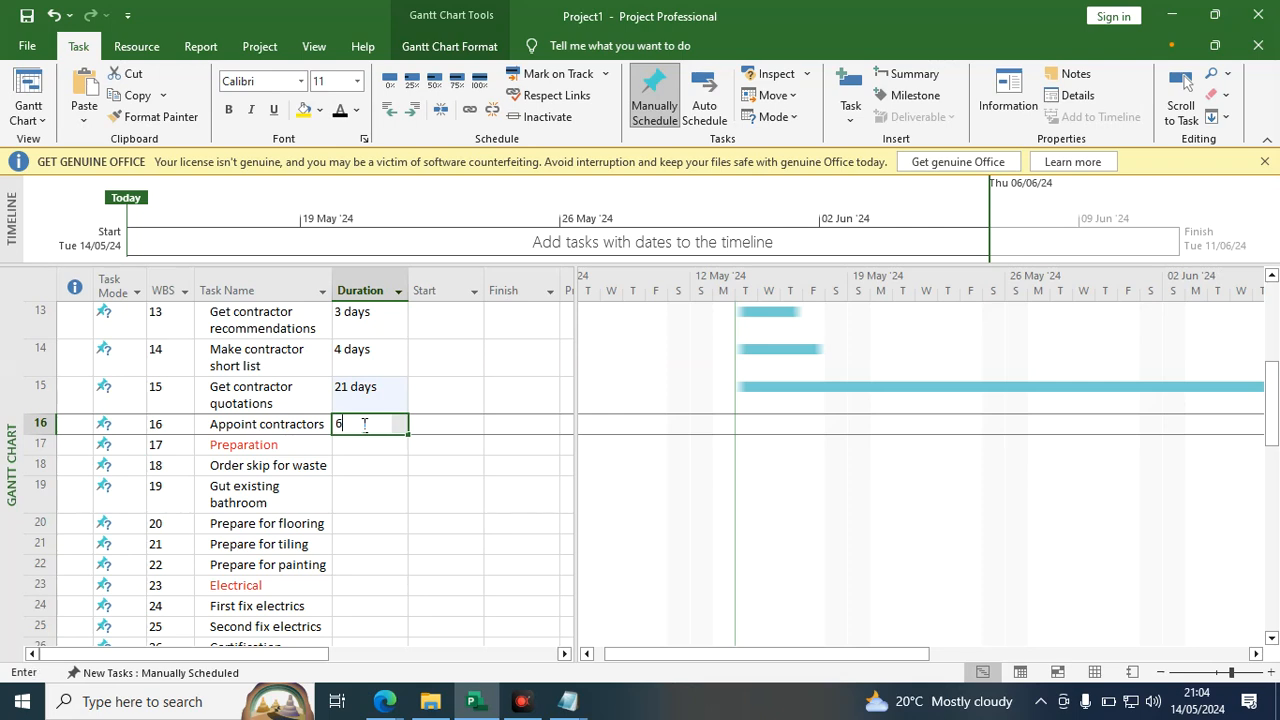
{"action": "type", "text": "d"}
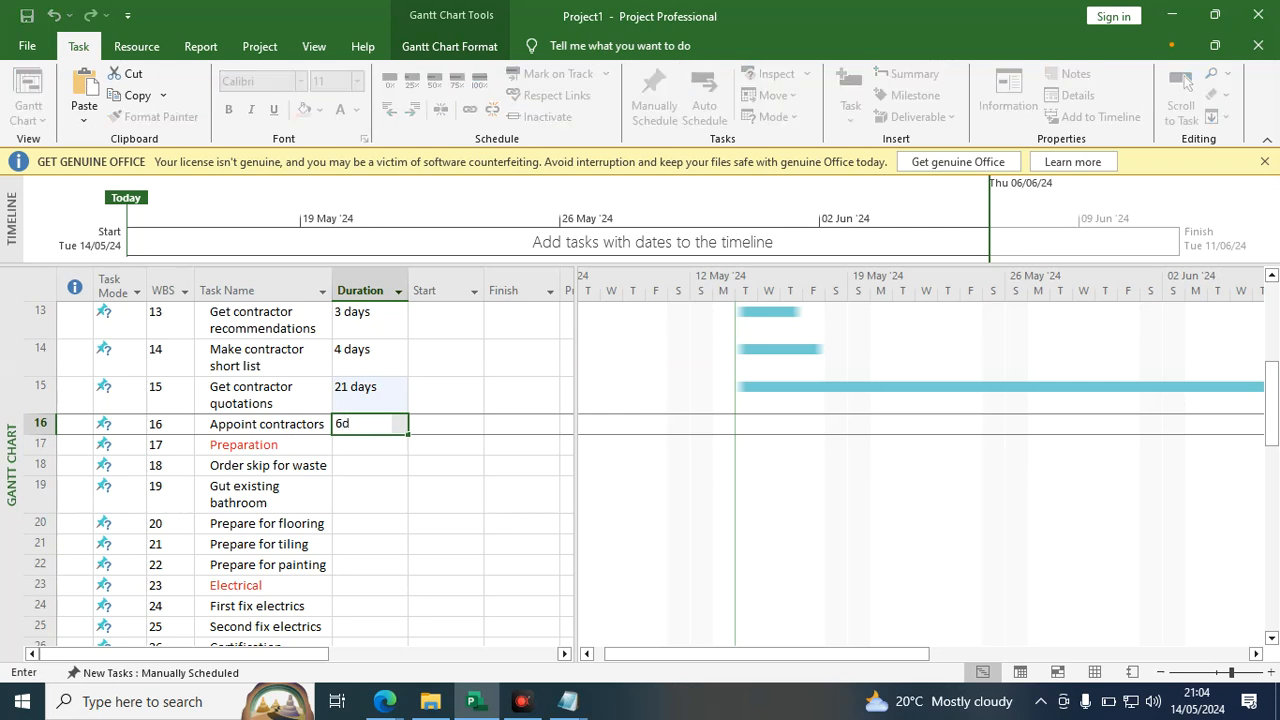
Set the duration of Order skip for waste to 3 days and of Gut existing bathroom to 2 days.
{"action": "left_click", "coordinate": [339, 468]}
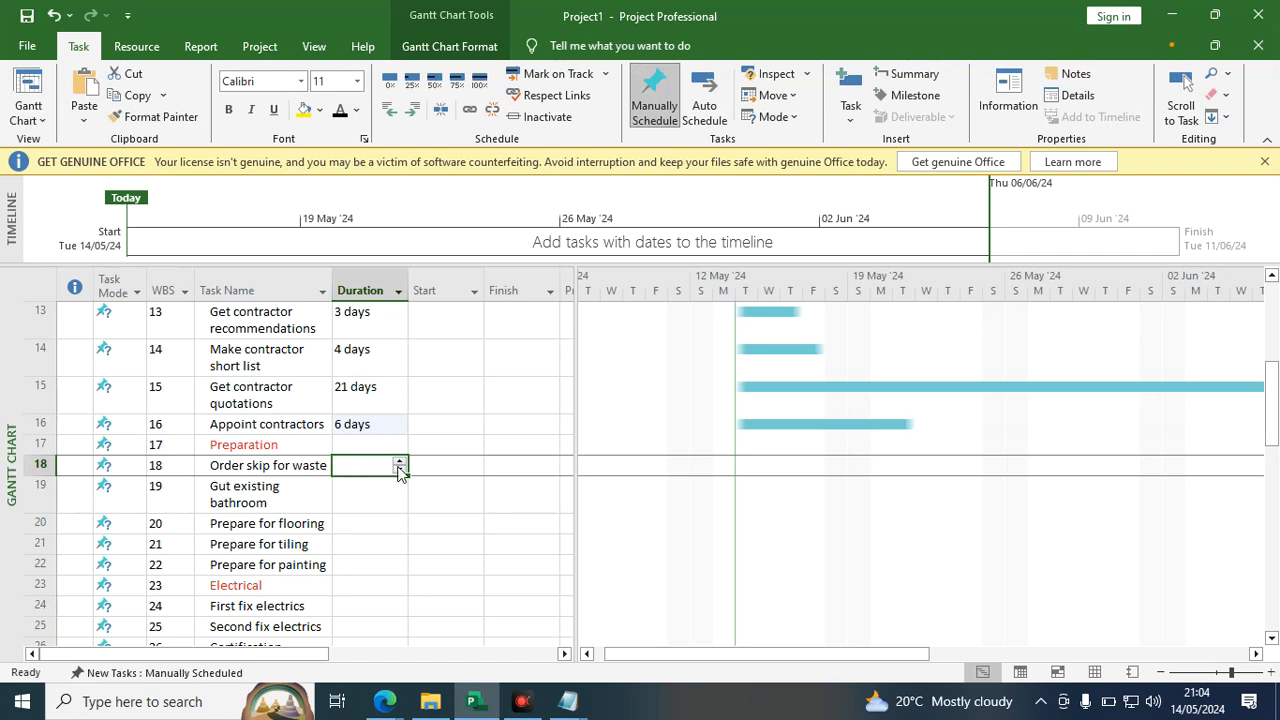
{"action": "left_click", "coordinate": [399, 462]}
{"action": "left_click", "coordinate": [399, 462]}
{"action": "left_click", "coordinate": [399, 462]}
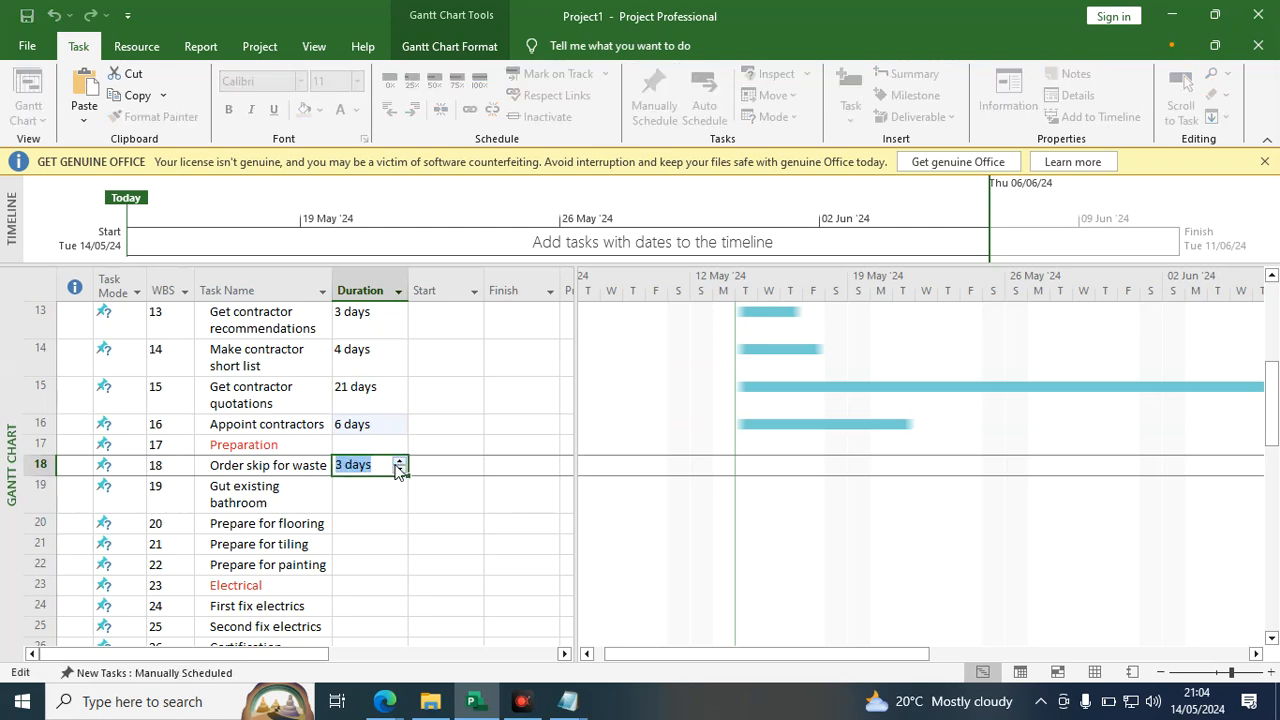
{"action": "key", "text": "Return"}
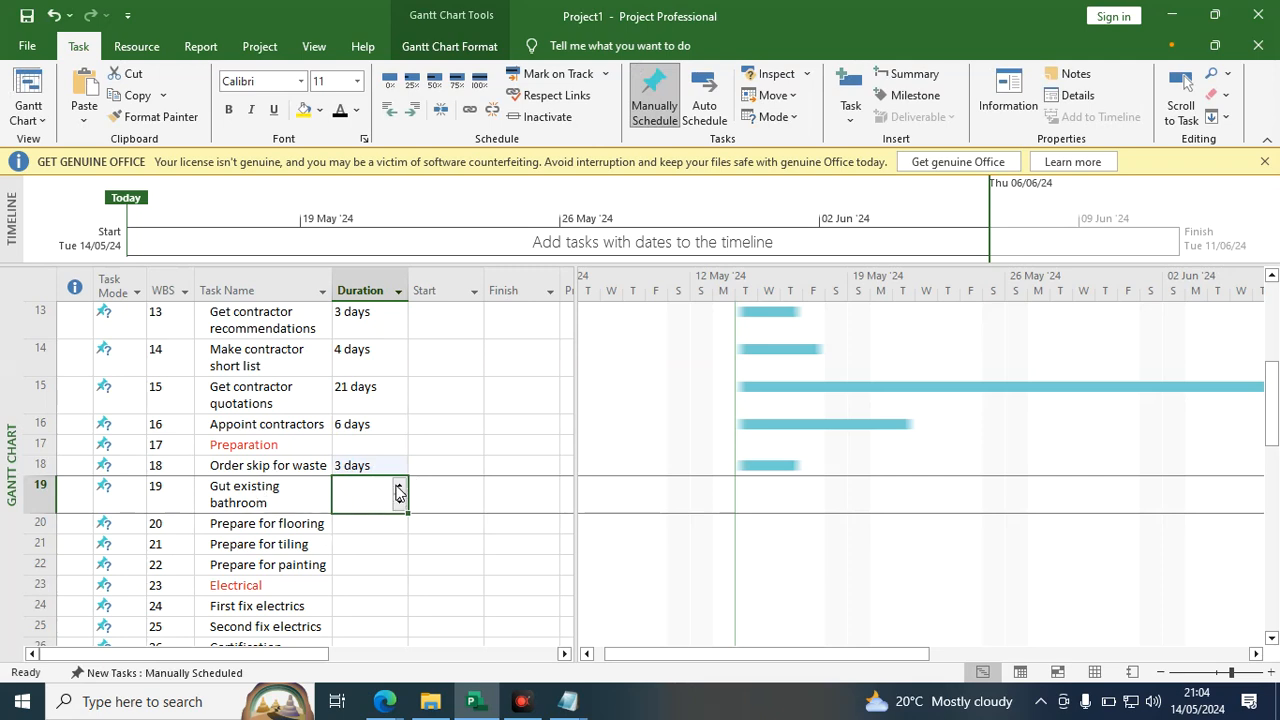
{"action": "left_click", "coordinate": [398, 486]}
{"action": "left_click", "coordinate": [398, 485]}
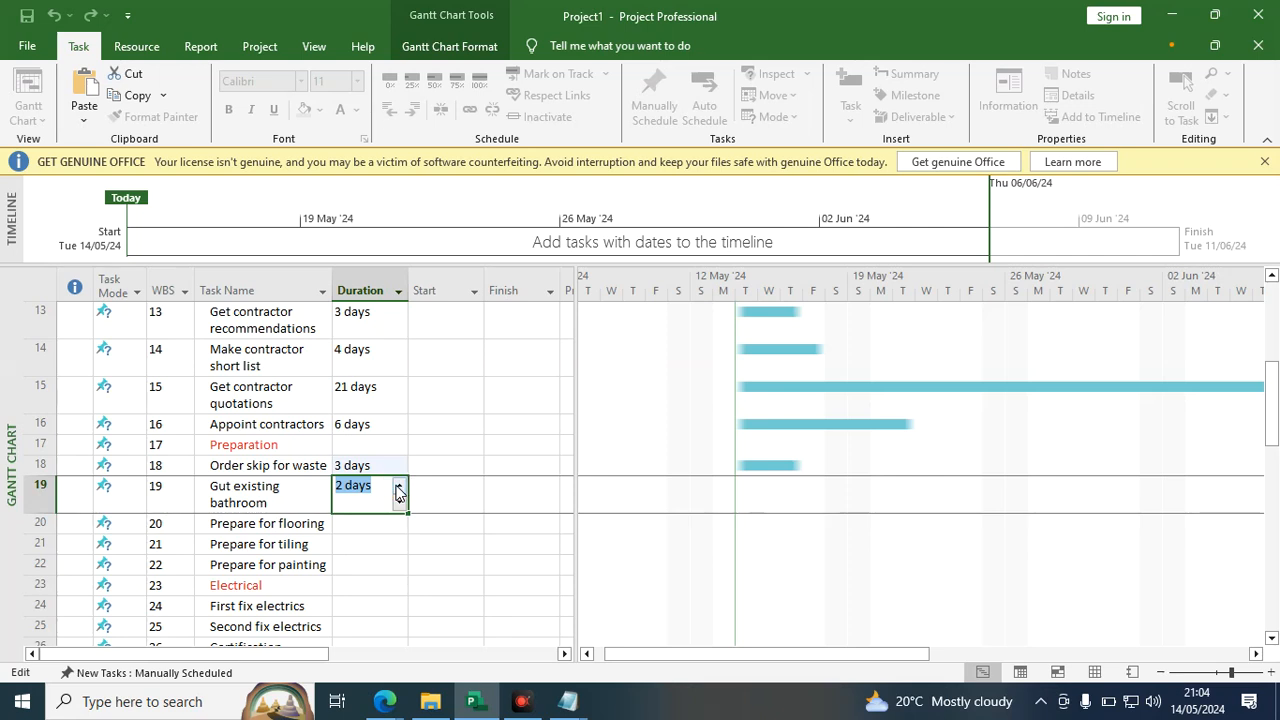
{"action": "left_click", "coordinate": [357, 527]}
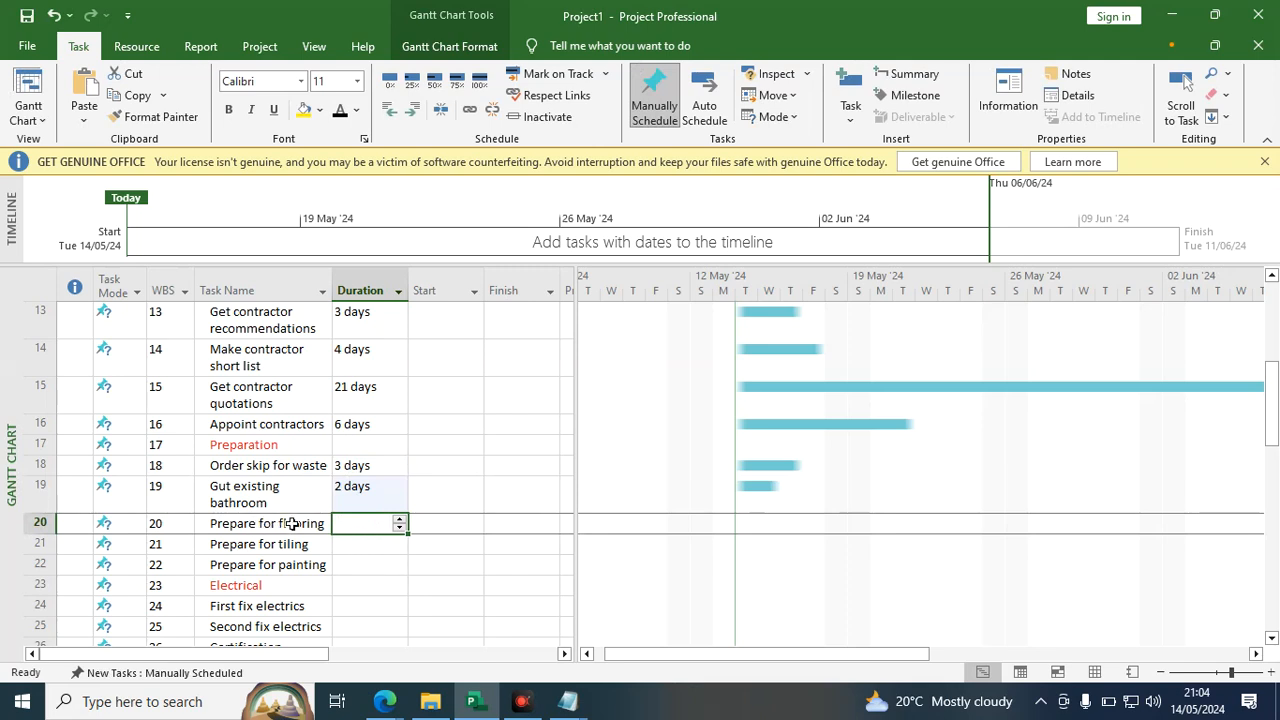
{"action": "left_click", "coordinate": [399, 519]}
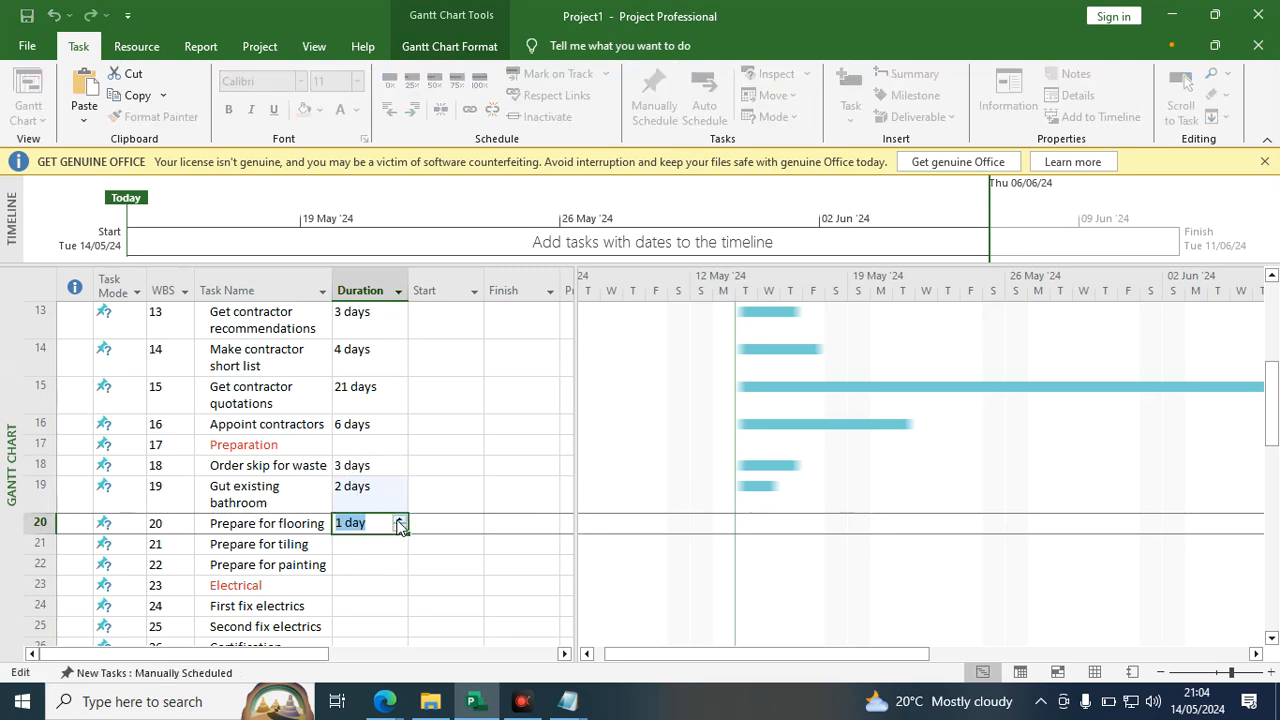
{"action": "left_click", "coordinate": [400, 519]}
{"action": "left_click", "coordinate": [400, 519]}
{"action": "left_click", "coordinate": [400, 519]}
{"action": "left_click", "coordinate": [400, 519]}
{"action": "left_click", "coordinate": [400, 519]}
{"action": "left_click", "coordinate": [400, 519]}
{"action": "left_click", "coordinate": [400, 519]}
{"action": "left_click", "coordinate": [400, 519]}
{"action": "left_click", "coordinate": [400, 519]}
{"action": "left_click", "coordinate": [400, 519]}
{"action": "left_click", "coordinate": [400, 519]}
{"action": "left_click", "coordinate": [400, 519]}
{"action": "scroll", "coordinate": [378, 537], "scroll_direction": "down", "scroll_amount": 2}
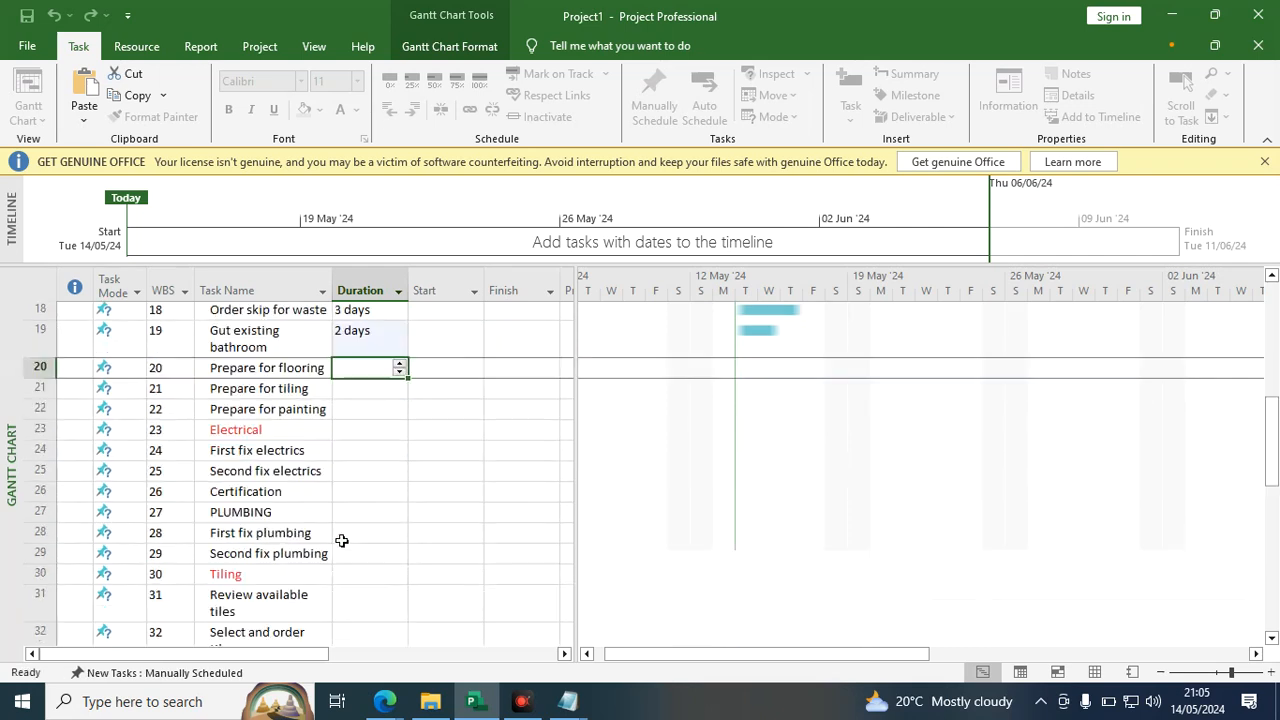
{"action": "scroll", "coordinate": [378, 537], "scroll_direction": "down", "scroll_amount": 2}
{"action": "left_click", "coordinate": [366, 372]}
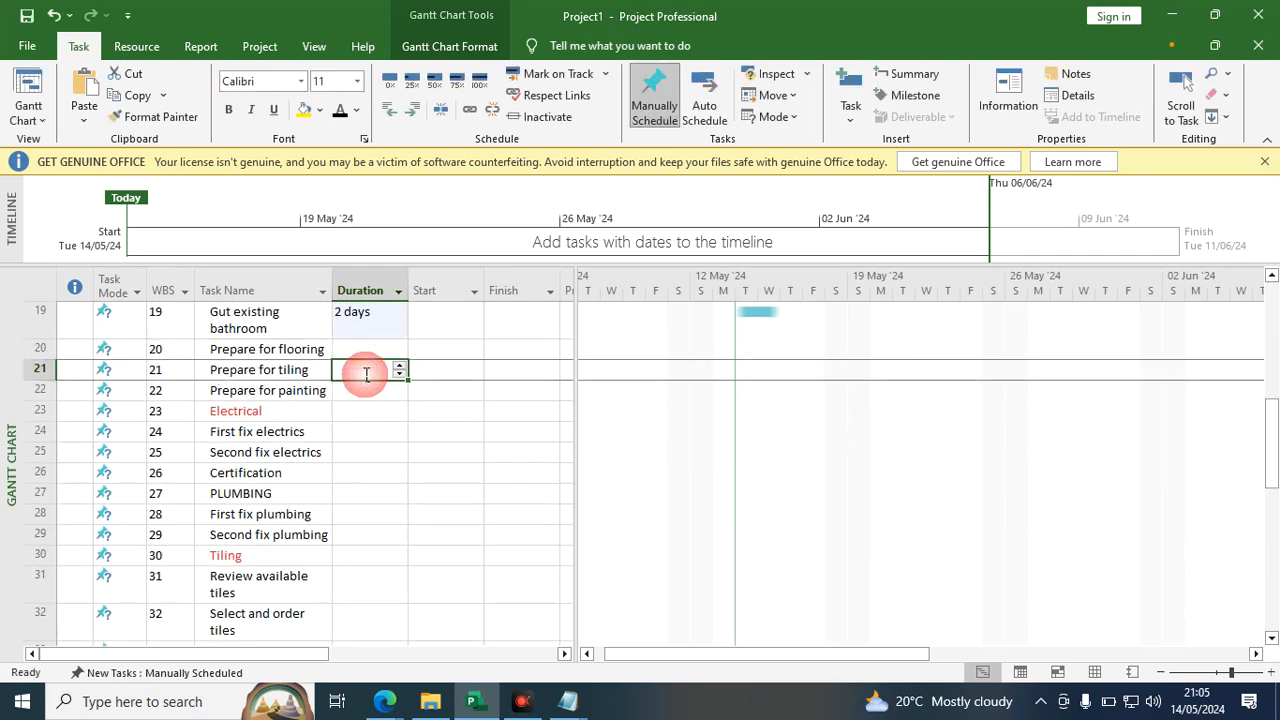
Set the duration of Prepare for flooring to 15 days and of Prepare for tiling to 24 days.
{"action": "left_click", "coordinate": [368, 350]}
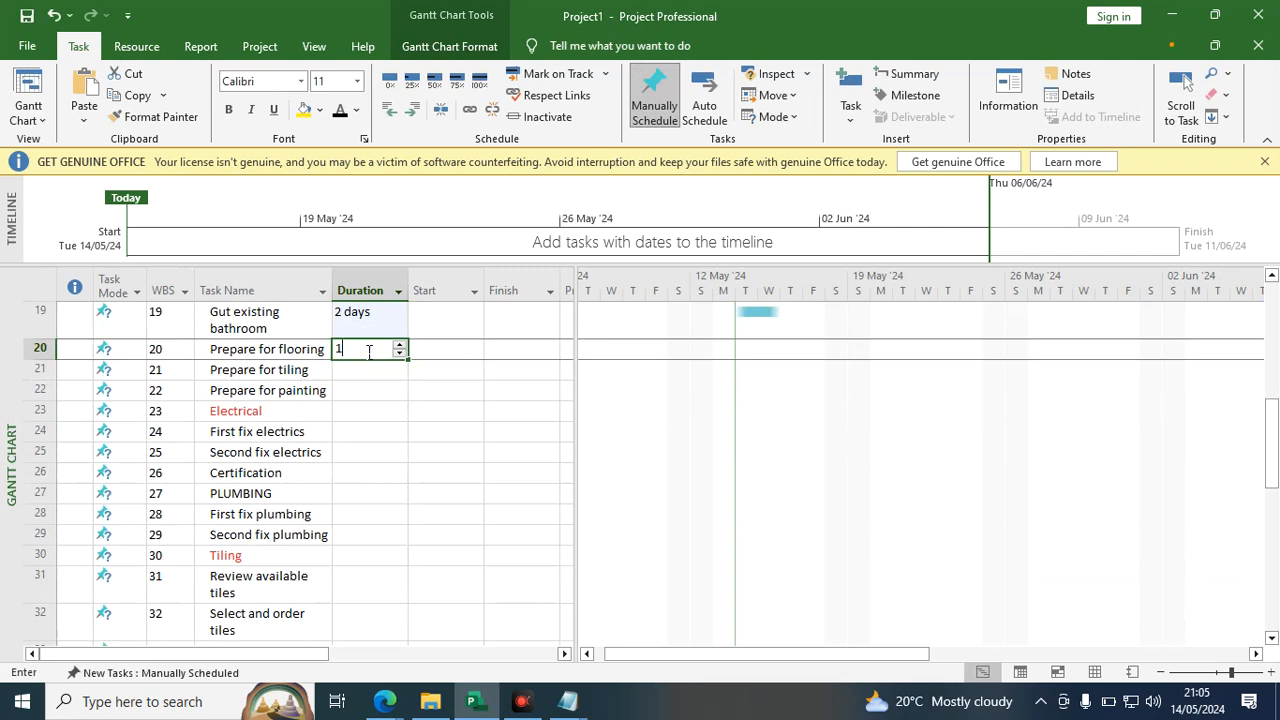
{"action": "type", "text": "15d"}
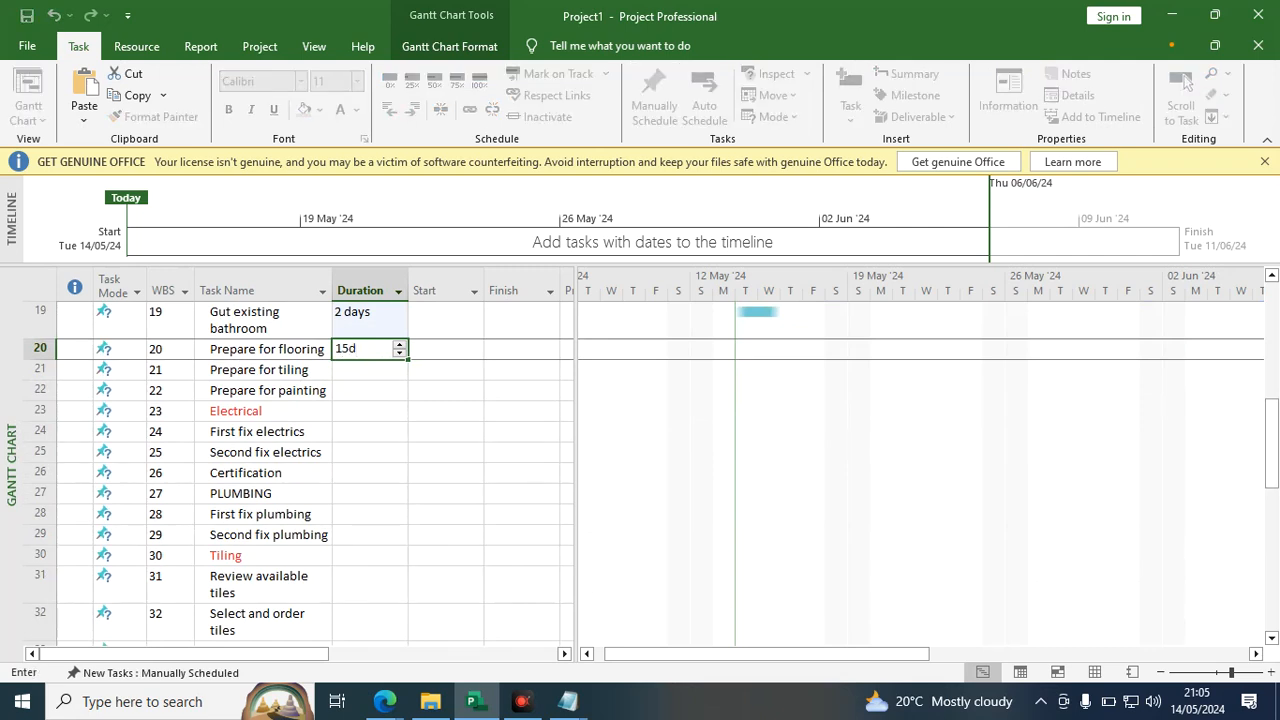
{"action": "left_click", "coordinate": [364, 368]}
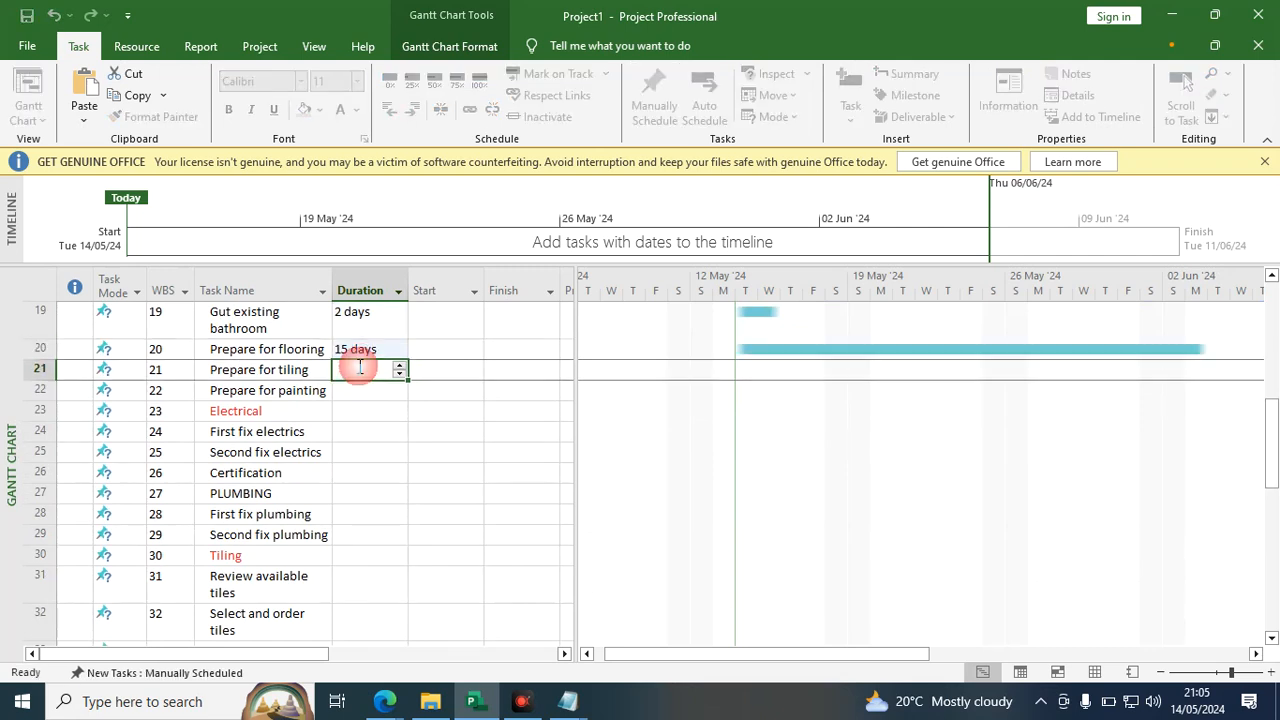
{"action": "left_click", "coordinate": [337, 372]}
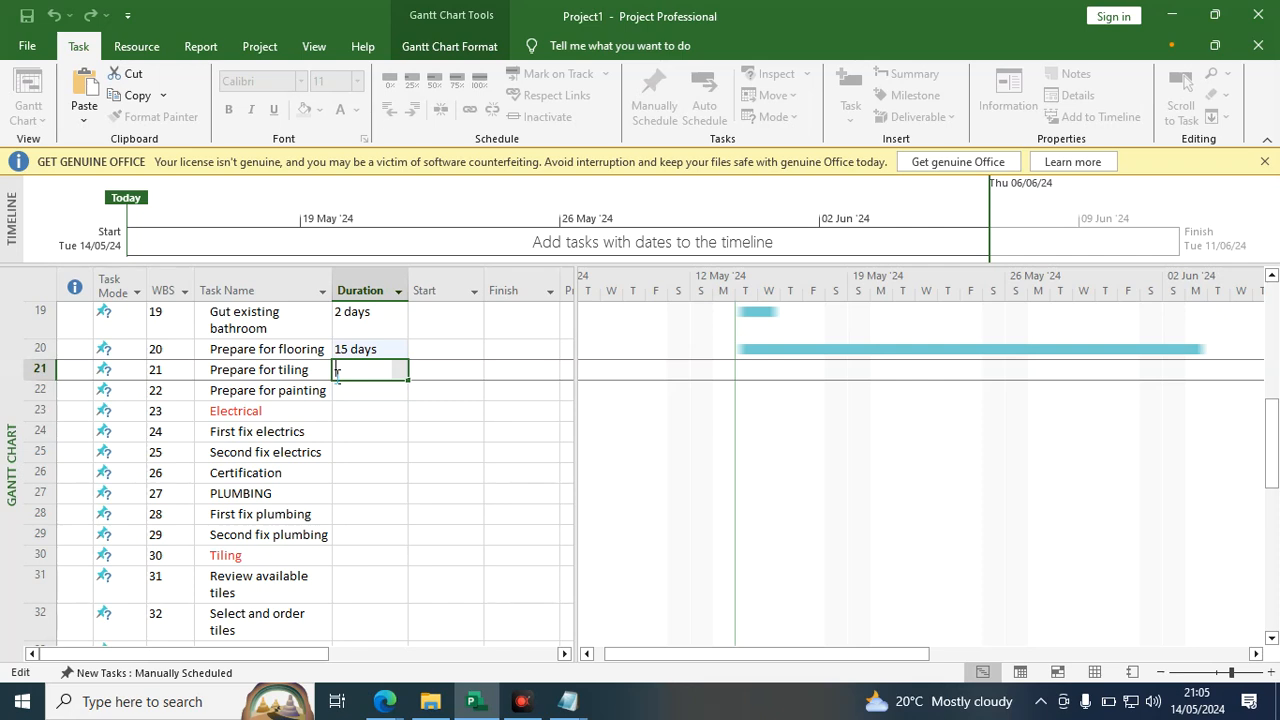
{"action": "type", "text": "24"}
Set the duration of the Preparation subtask Prepare for painting to 12 days.
{"action": "left_click", "coordinate": [364, 392]}
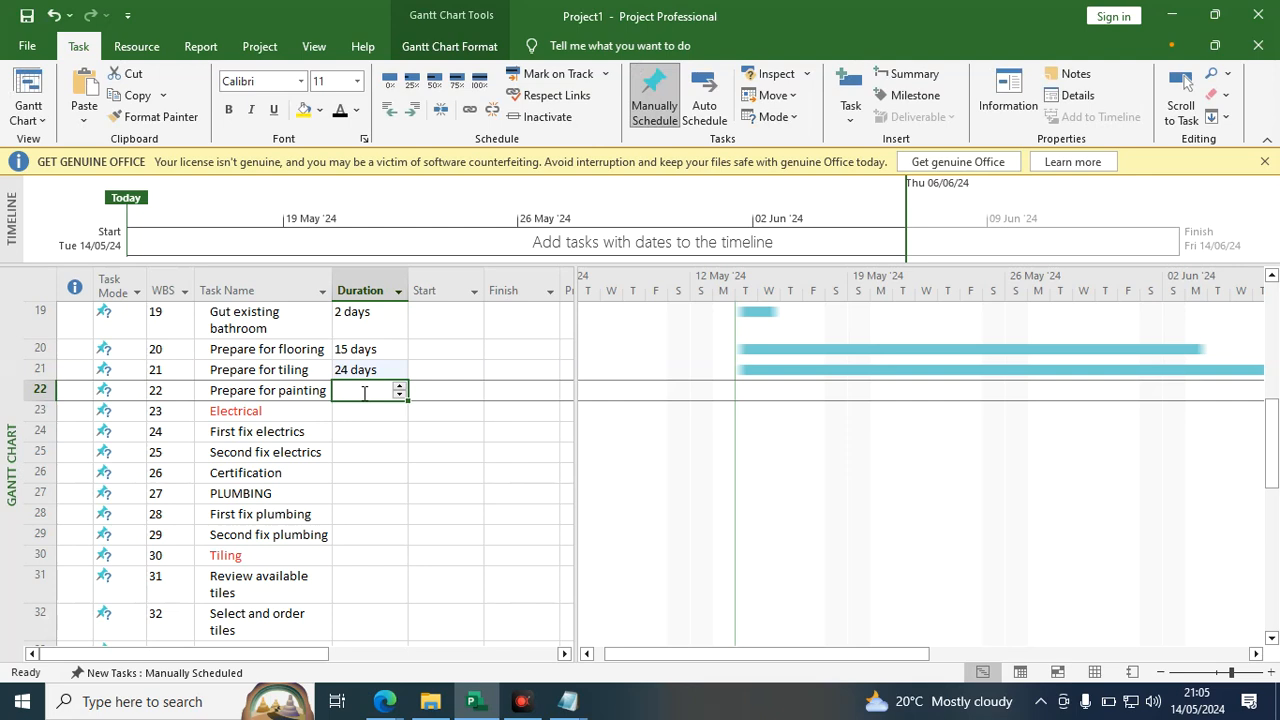
{"action": "type", "text": "5"}
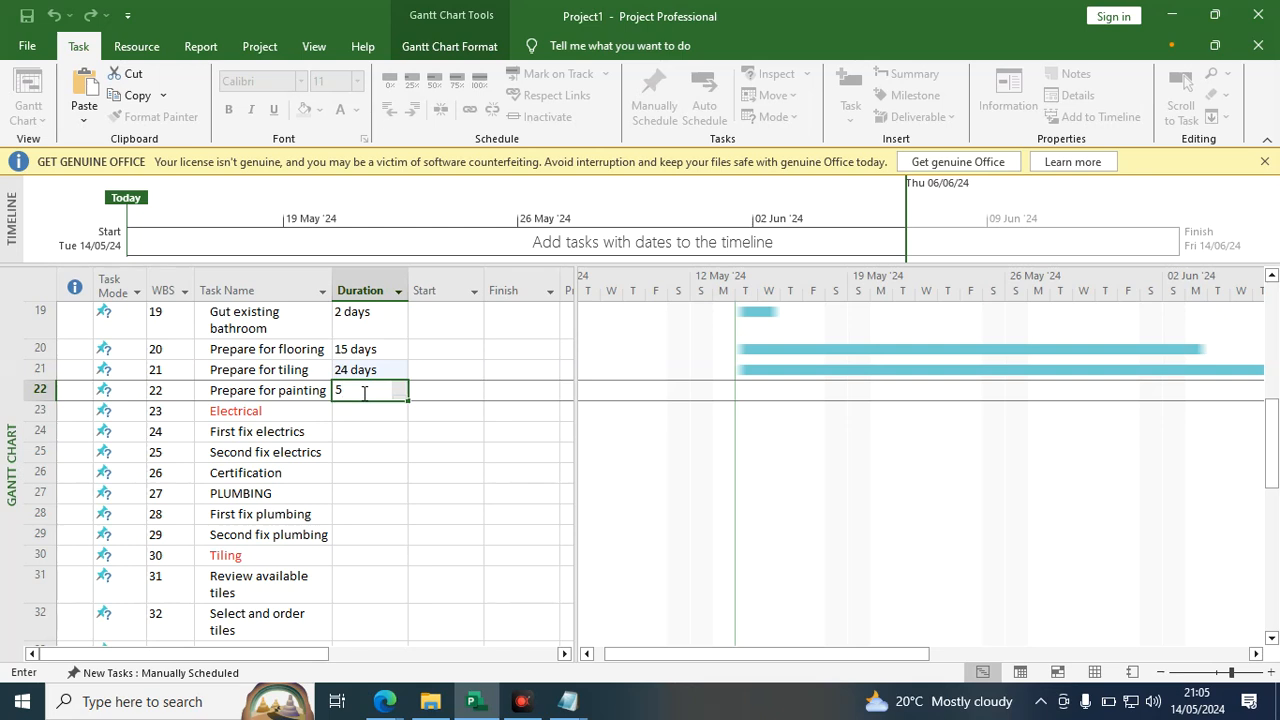
{"action": "key", "text": "BackSpace"}
{"action": "type", "text": "12d"}
Set the duration of First fix electrics to 28 days and of Second fix electrics to 21 days.
{"action": "left_click", "coordinate": [379, 428]}
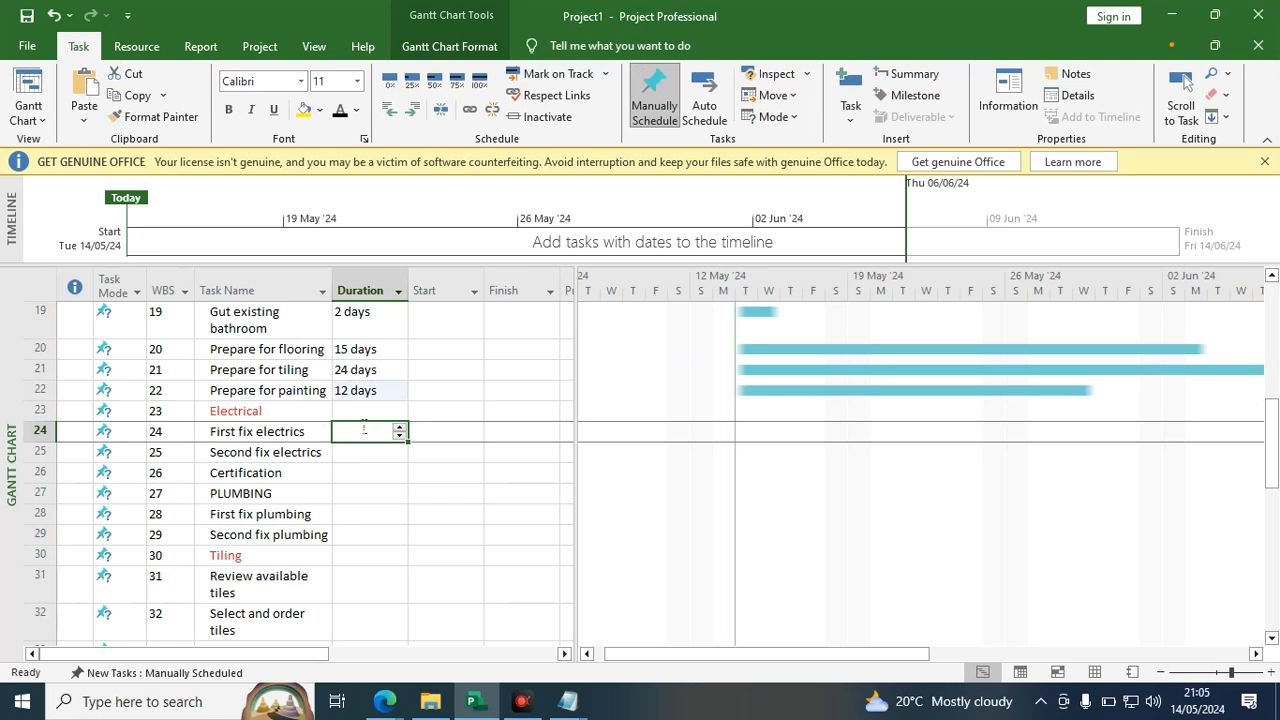
{"action": "type", "text": "38"}
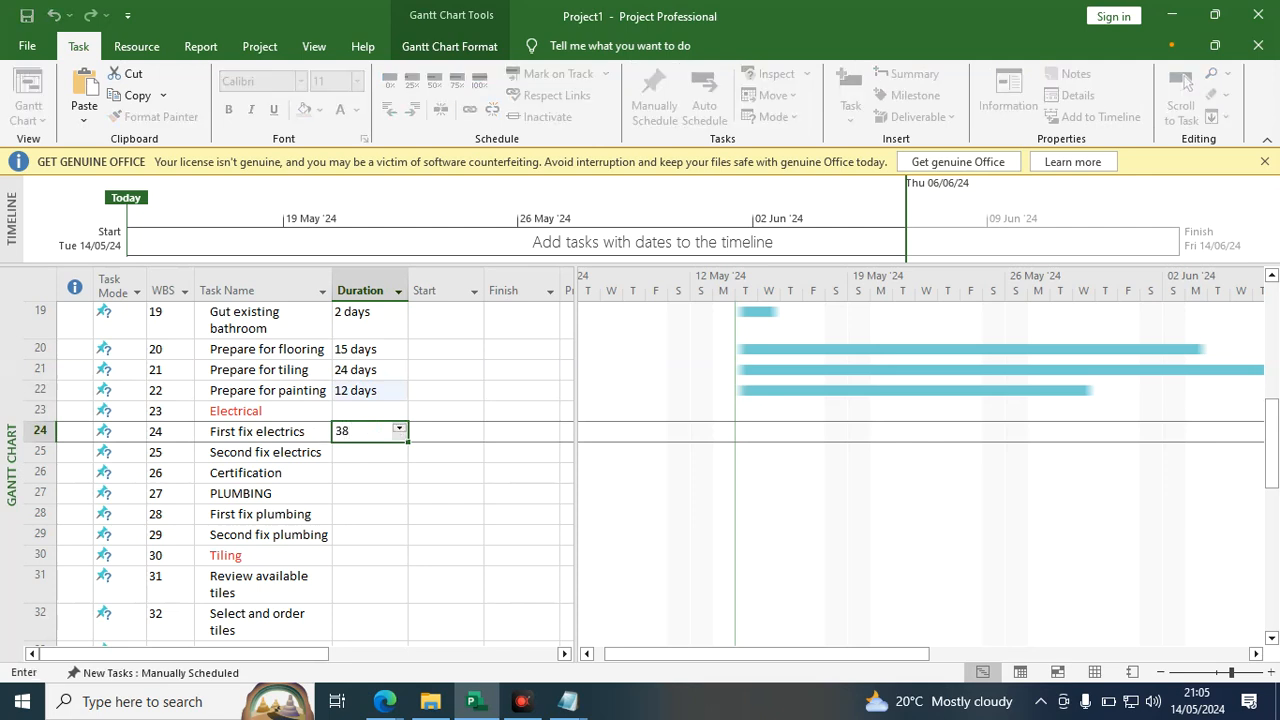
{"action": "key", "text": "BackSpace"}
{"action": "key", "text": "BackSpace"}
{"action": "type", "text": "28"}
{"action": "left_click", "coordinate": [349, 452]}
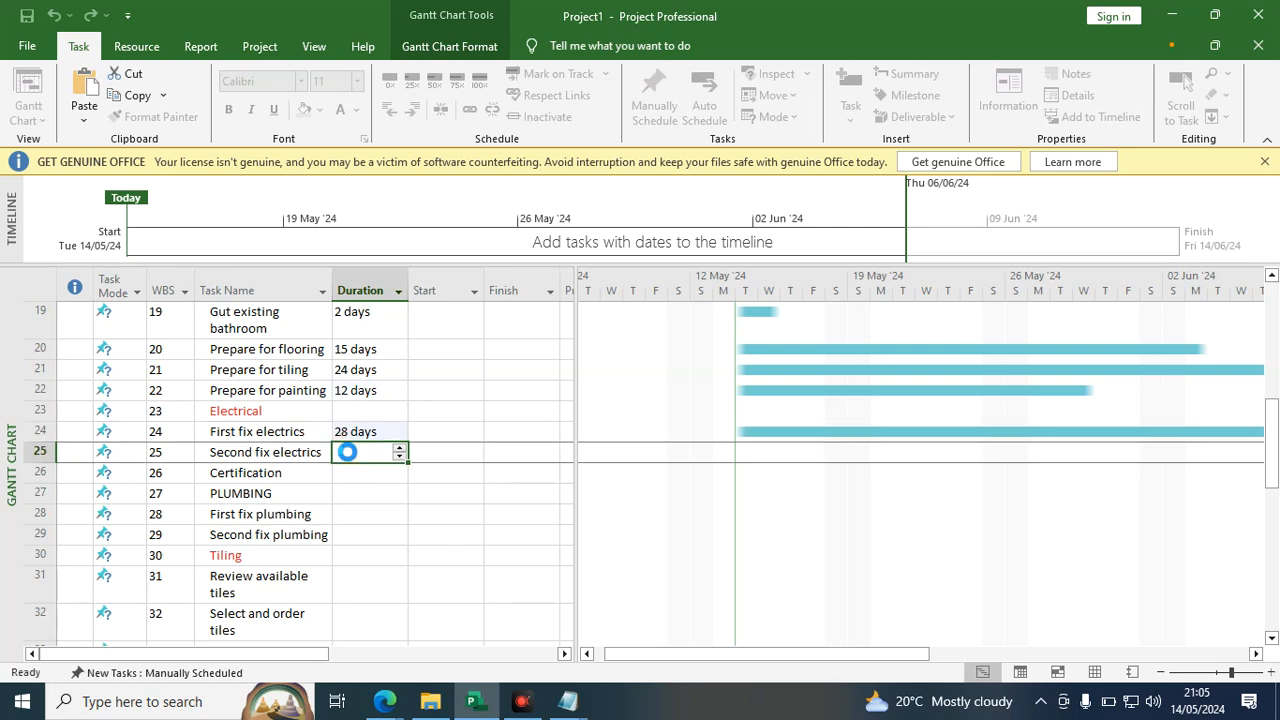
{"action": "type", "text": "21"}
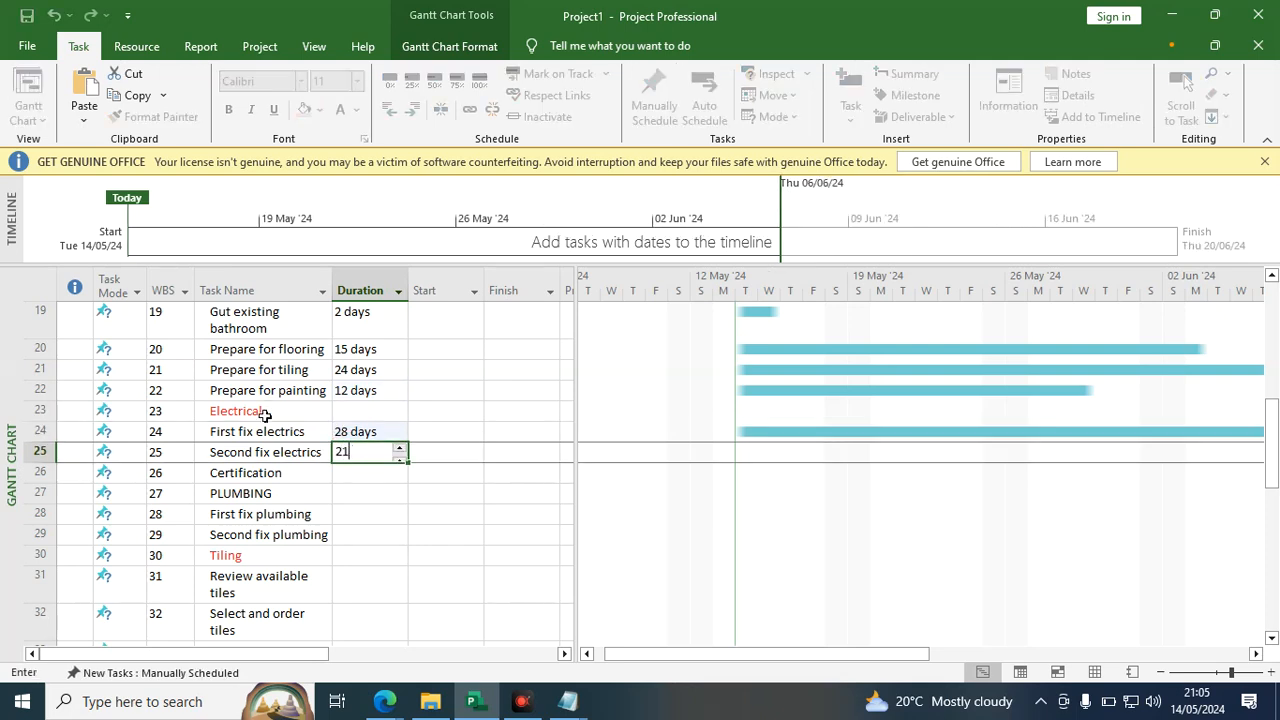
Set the duration of the Electrical subtask Certification to 14 days.
{"action": "left_click", "coordinate": [340, 473]}
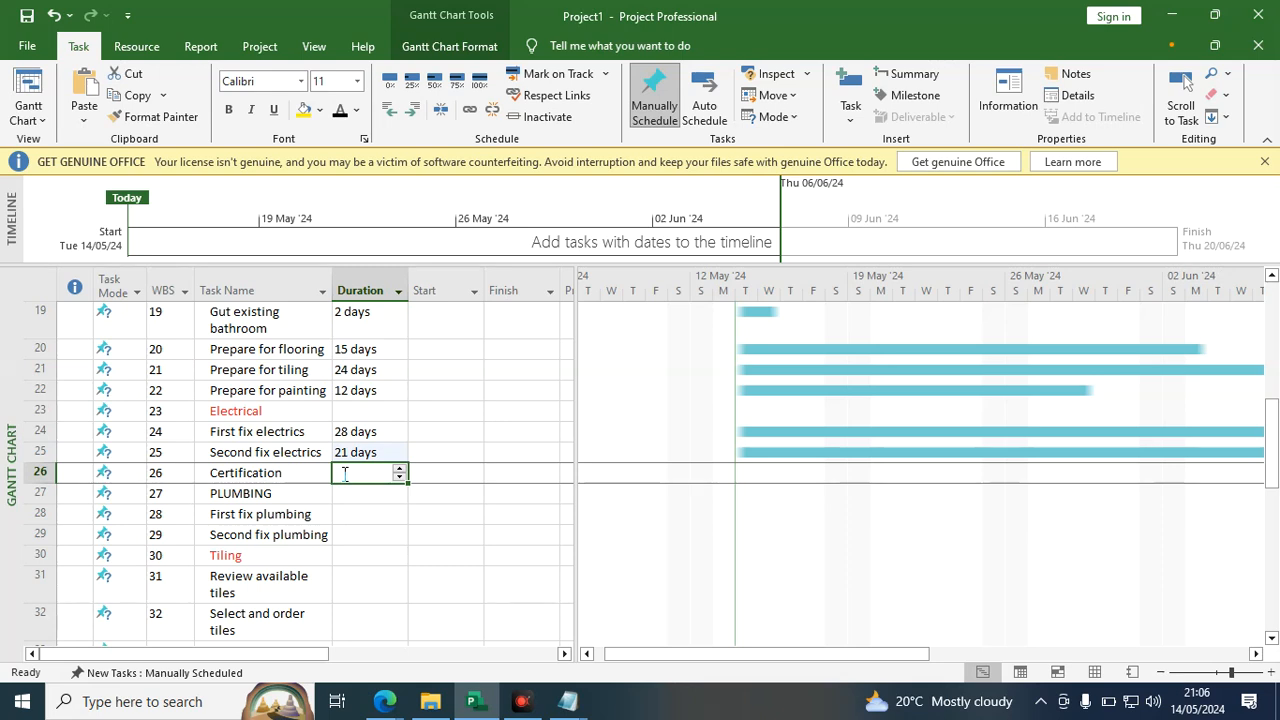
{"action": "type", "text": "14"}
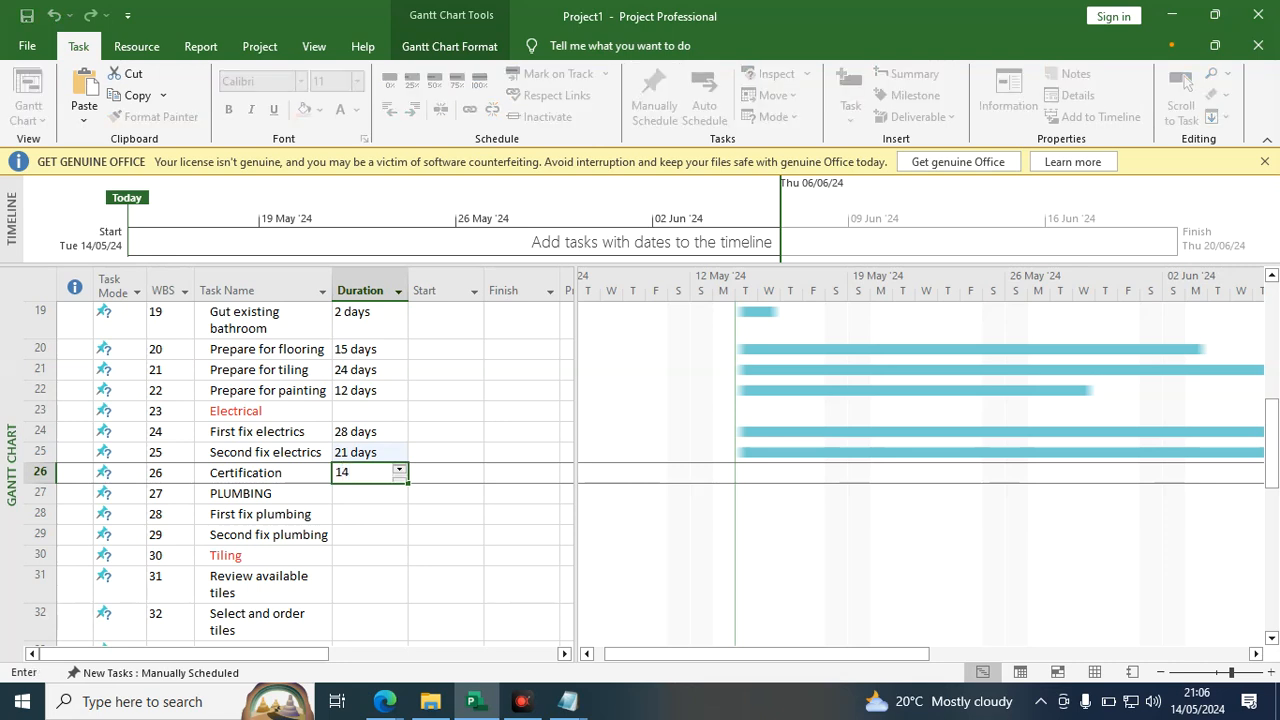
{"action": "left_click", "coordinate": [350, 510]}
Switch to Exercise-02-task-breakdown.txt in Notepad and check where PLUMBING stands among the major tasks and subtasks.
{"action": "left_click", "coordinate": [253, 494]}
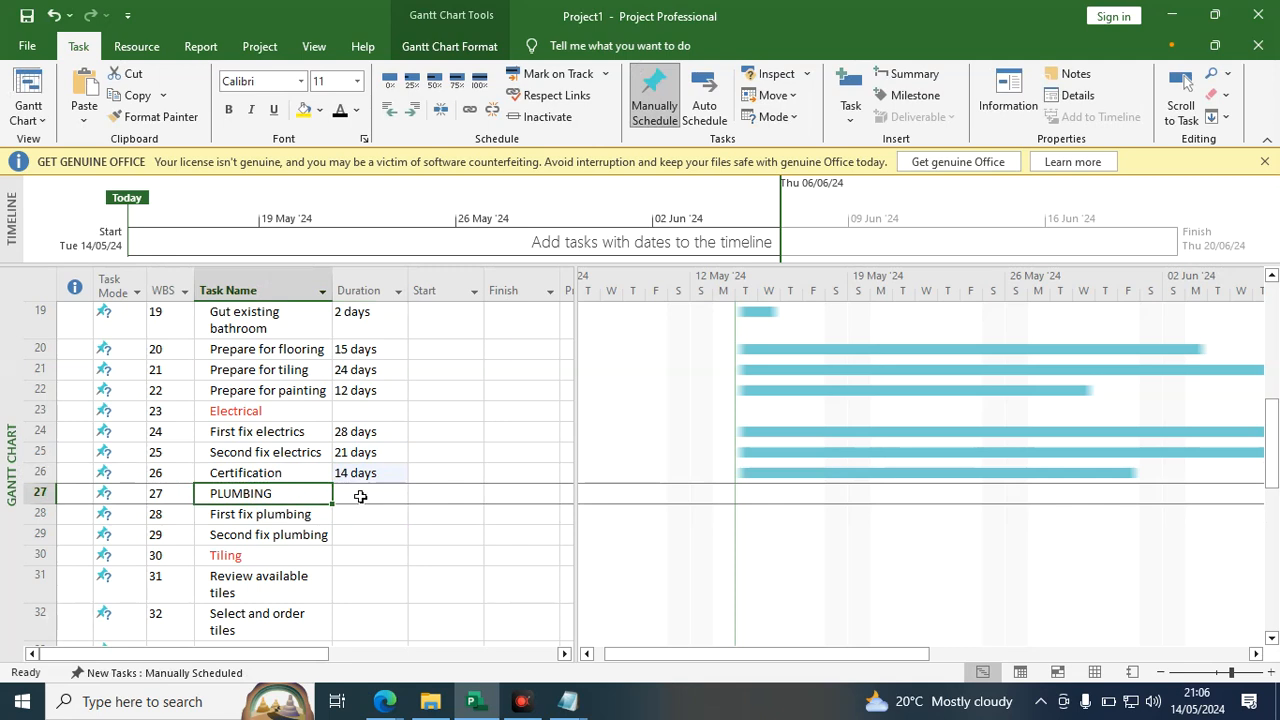
{"action": "mouse_move", "coordinate": [573, 708]}
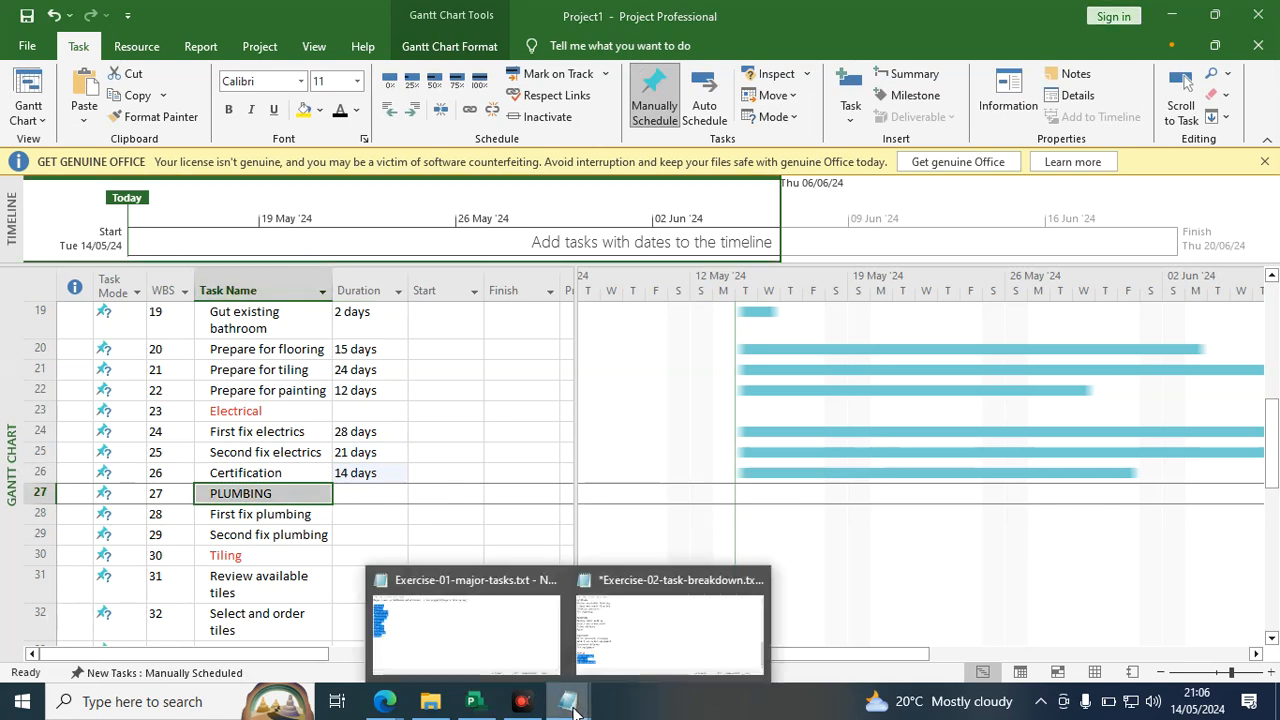
{"action": "left_click", "coordinate": [597, 654]}
{"action": "scroll", "coordinate": [155, 368], "scroll_direction": "up", "scroll_amount": 5}
{"action": "scroll", "coordinate": [145, 365], "scroll_direction": "down", "scroll_amount": 3}
{"action": "scroll", "coordinate": [142, 366], "scroll_direction": "up", "scroll_amount": 2}
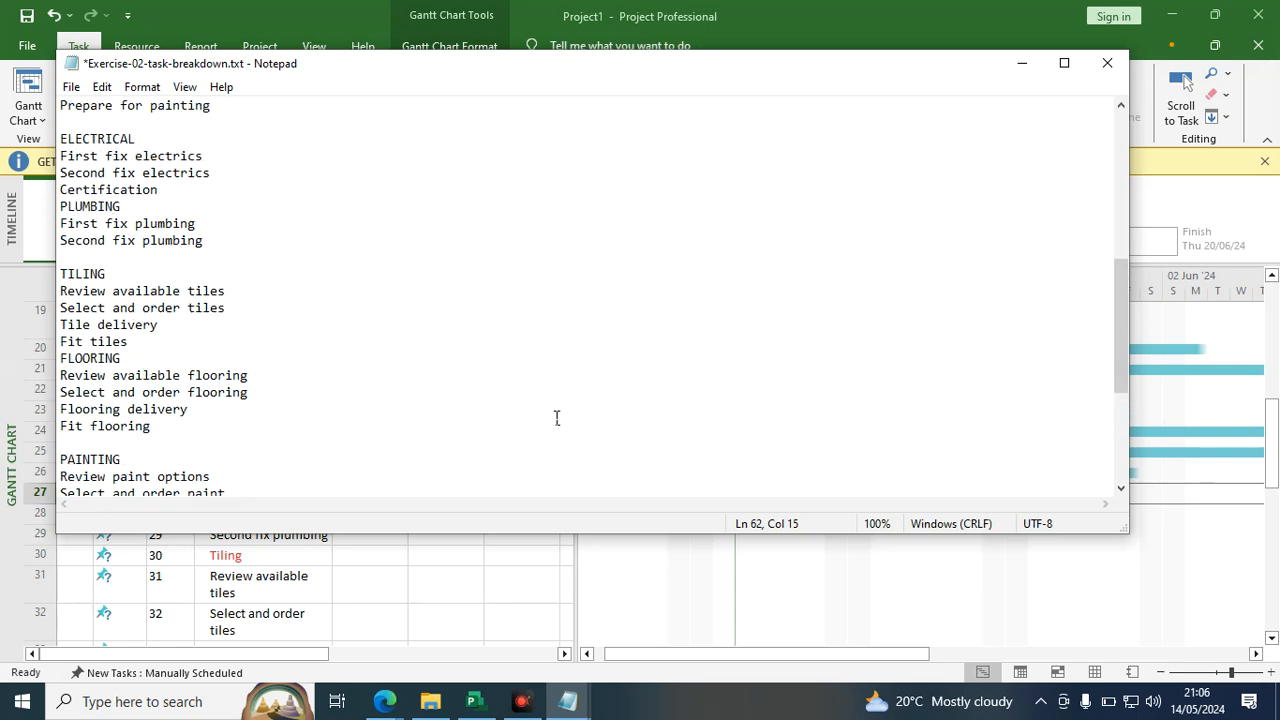
{"action": "left_click", "coordinate": [511, 630]}
Colour the PLUMBING task name red like the other major tasks.
{"action": "left_click", "coordinate": [292, 494]}
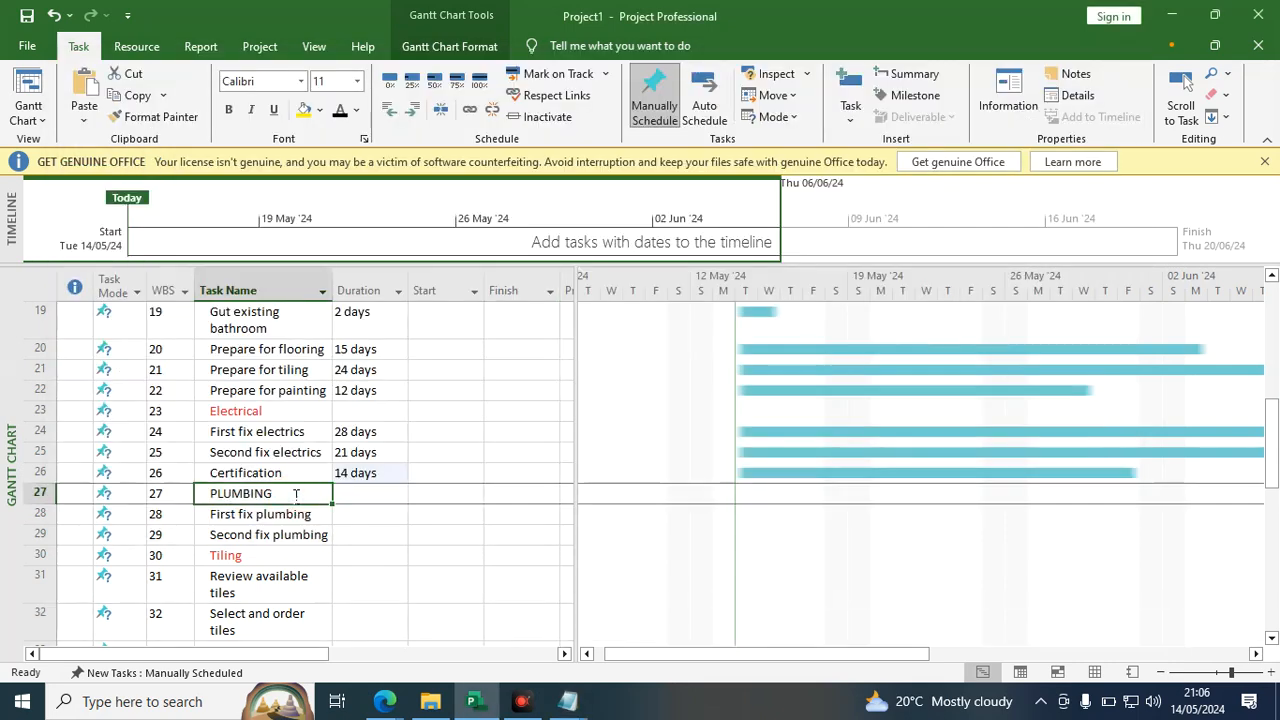
{"action": "left_click", "coordinate": [356, 110]}
{"action": "left_click", "coordinate": [355, 279]}
Rename the red PLUMBING task as Plumbing to match the other major task names.
{"action": "left_click", "coordinate": [280, 492]}
{"action": "key", "text": "BackSpace"}
{"action": "key", "text": "BackSpace"}
{"action": "key", "text": "BackSpace"}
{"action": "key", "text": "BackSpace"}
{"action": "key", "text": "BackSpace"}
{"action": "key", "text": "BackSpace"}
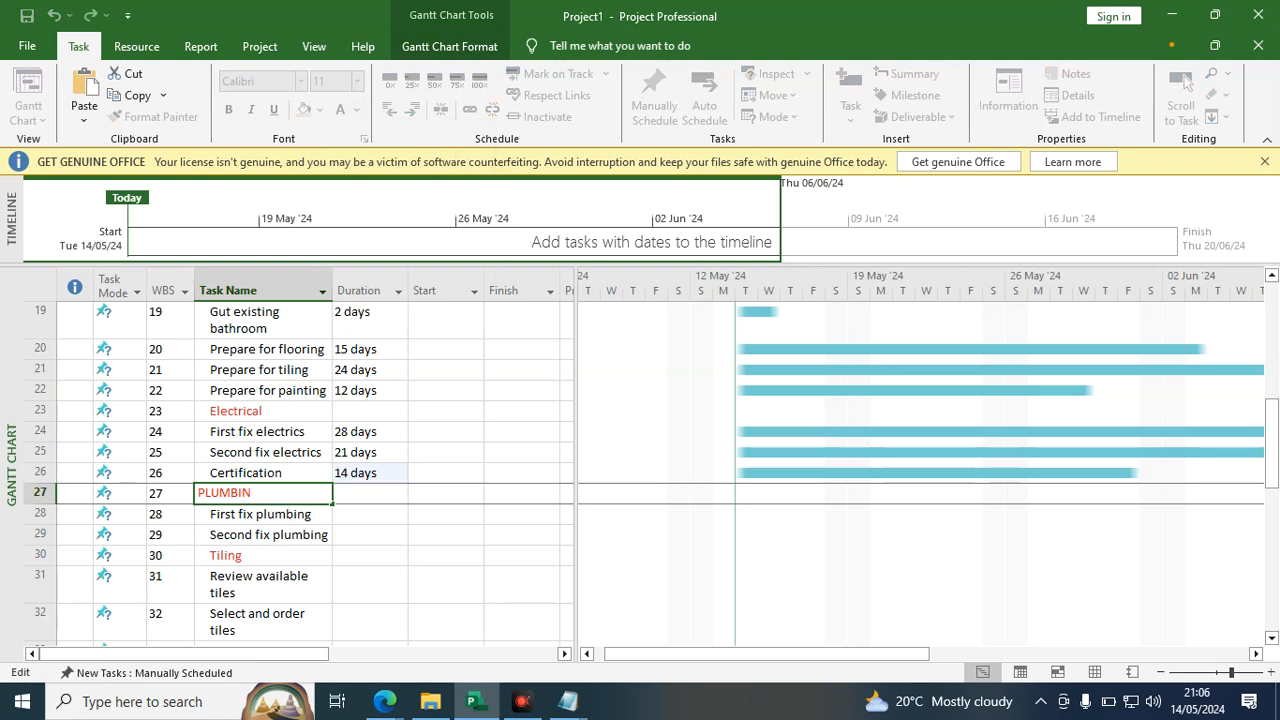
{"action": "key", "text": "BackSpace"}
{"action": "type", "text": "LU"}
{"action": "key", "text": "BackSpace"}
{"action": "key", "text": "BackSpace"}
{"action": "type", "text": "lumbing"}
{"action": "left_click", "coordinate": [367, 508]}
{"action": "left_click", "coordinate": [346, 514]}
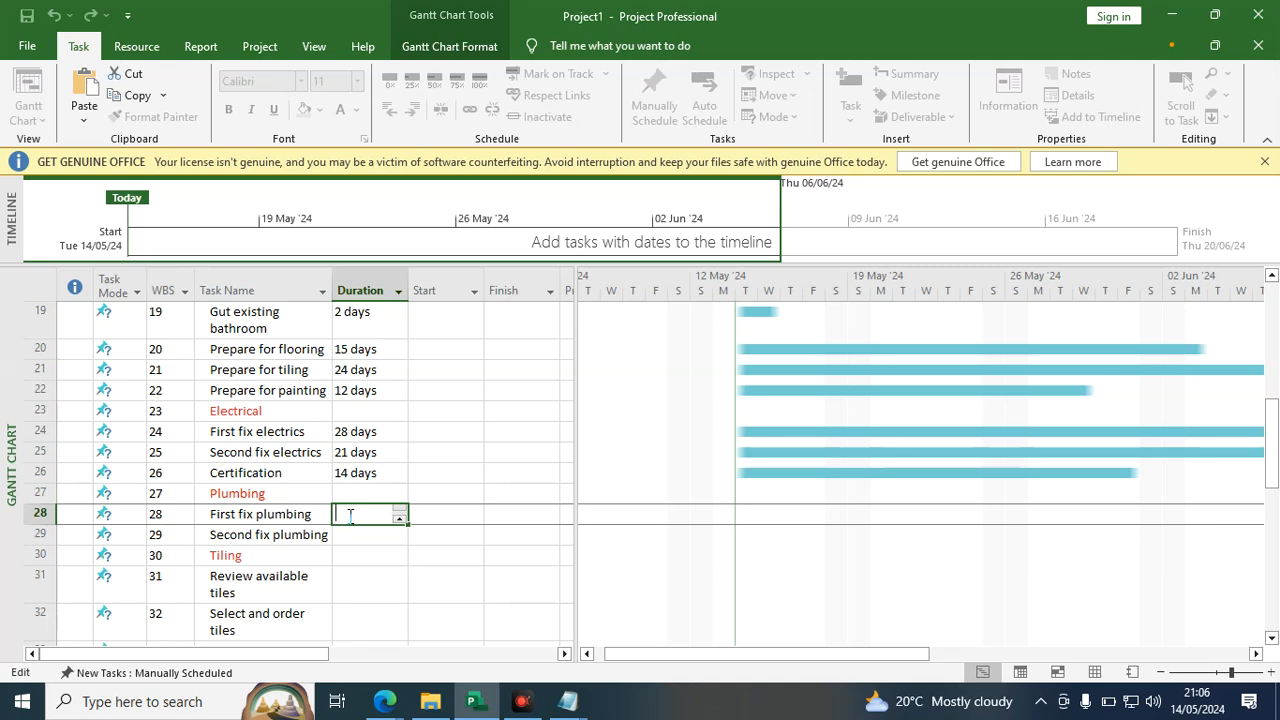
Switch to the Google Meet call in Edge, check its in-call messages and participants, and return to the Project schedule.
{"action": "mouse_move", "coordinate": [384, 701]}
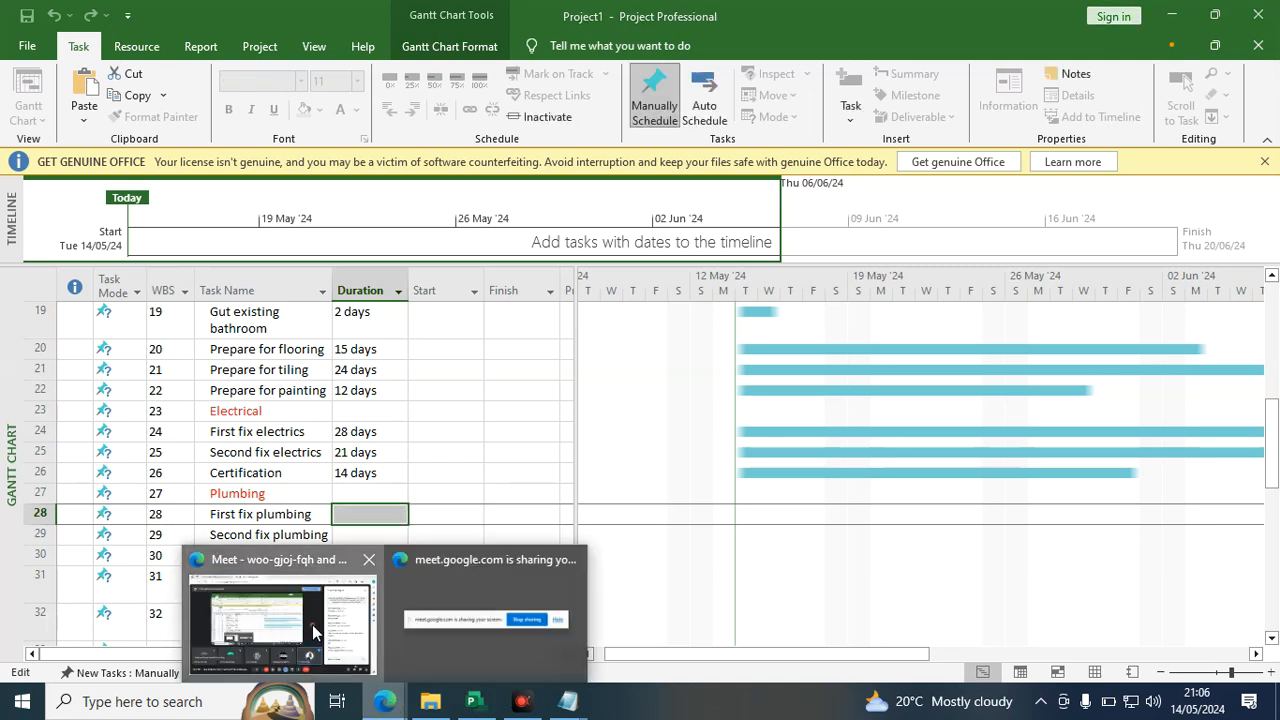
{"action": "left_click", "coordinate": [285, 610]}
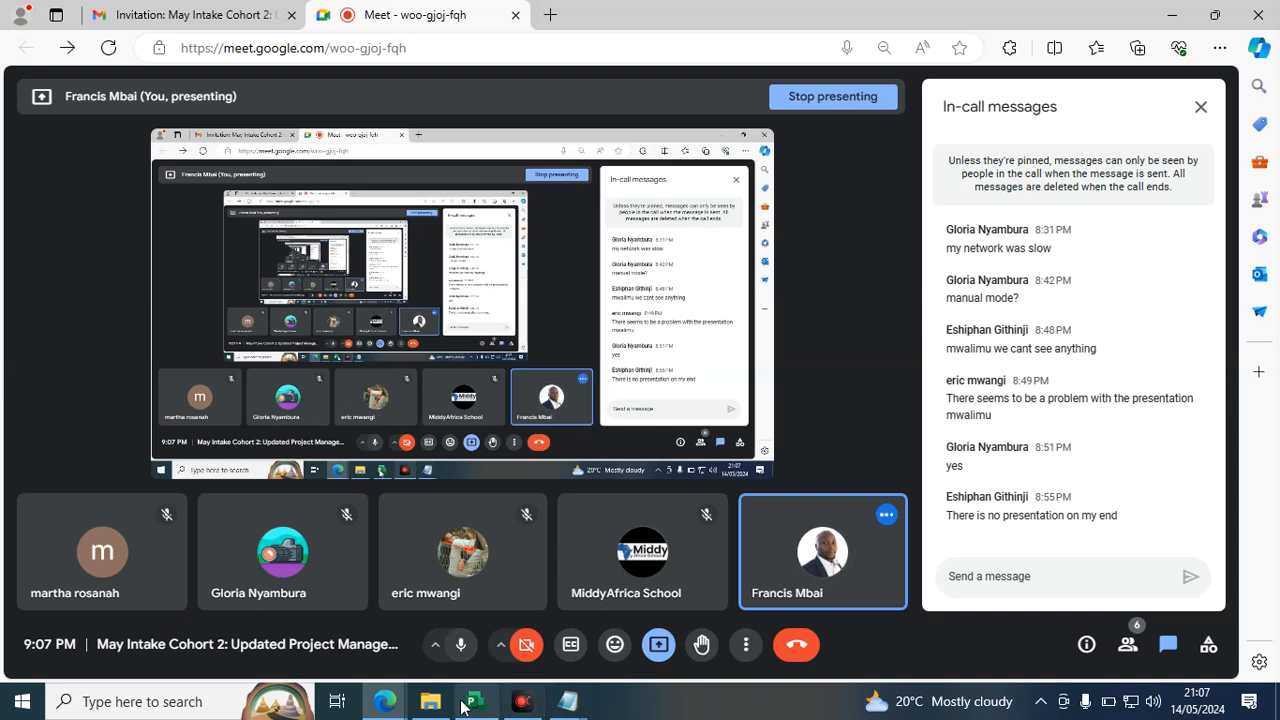
{"action": "mouse_move", "coordinate": [478, 705]}
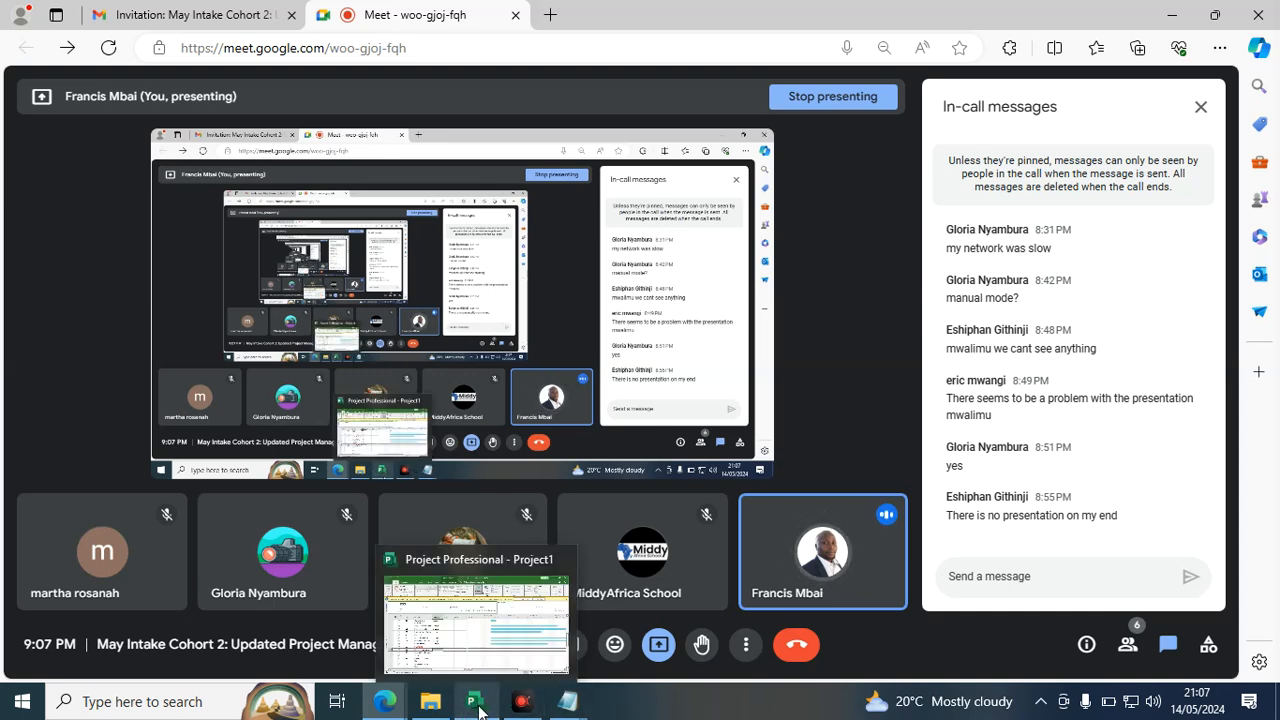
{"action": "left_click", "coordinate": [480, 645]}
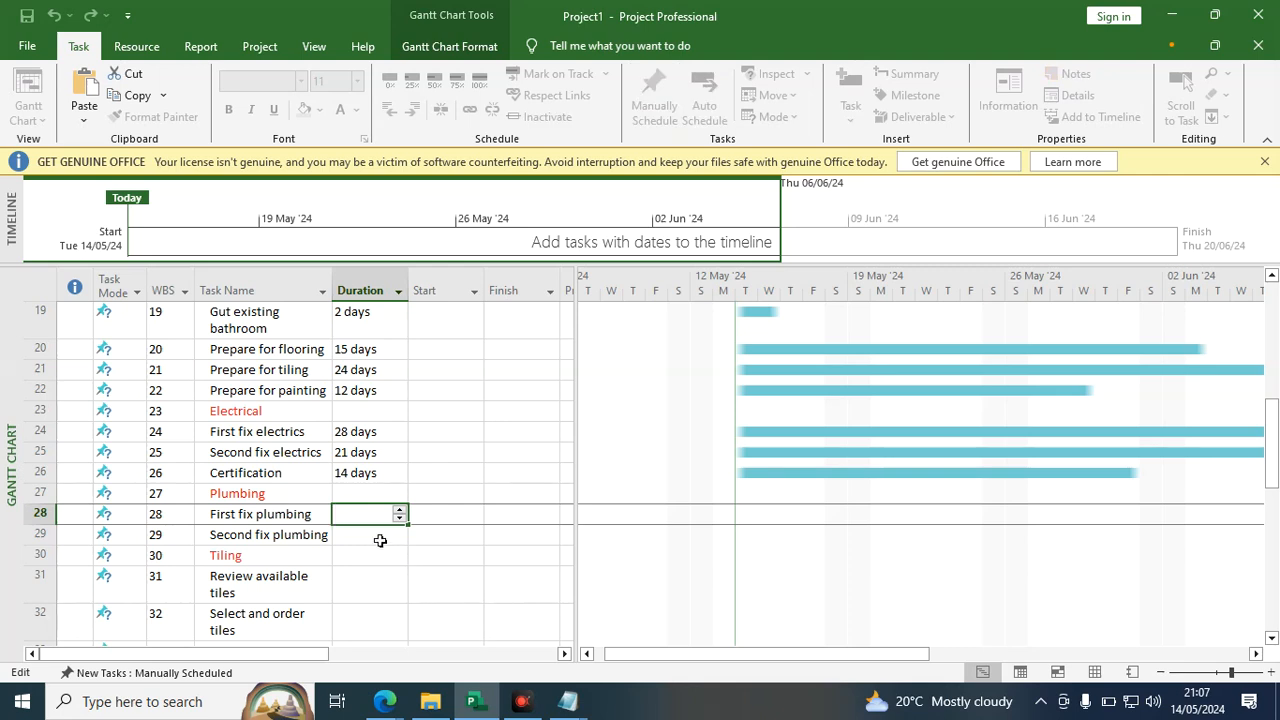
{"action": "mouse_move", "coordinate": [382, 703]}
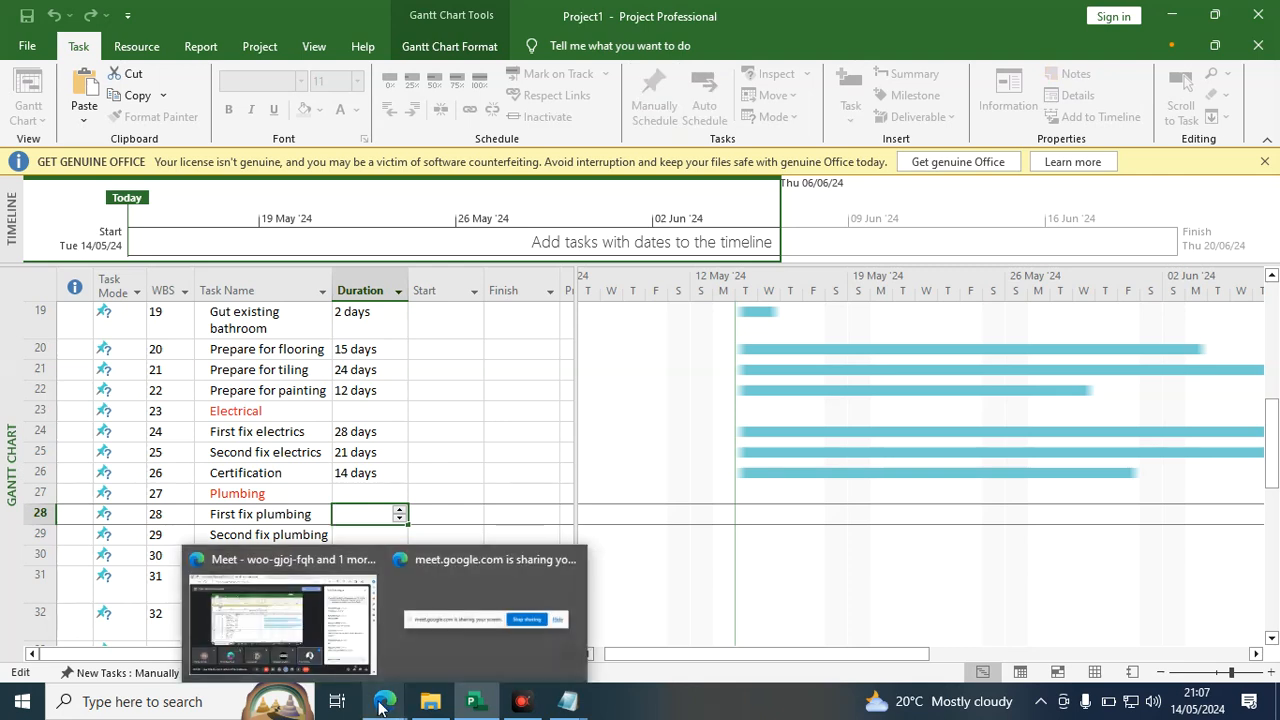
{"action": "left_click", "coordinate": [300, 625]}
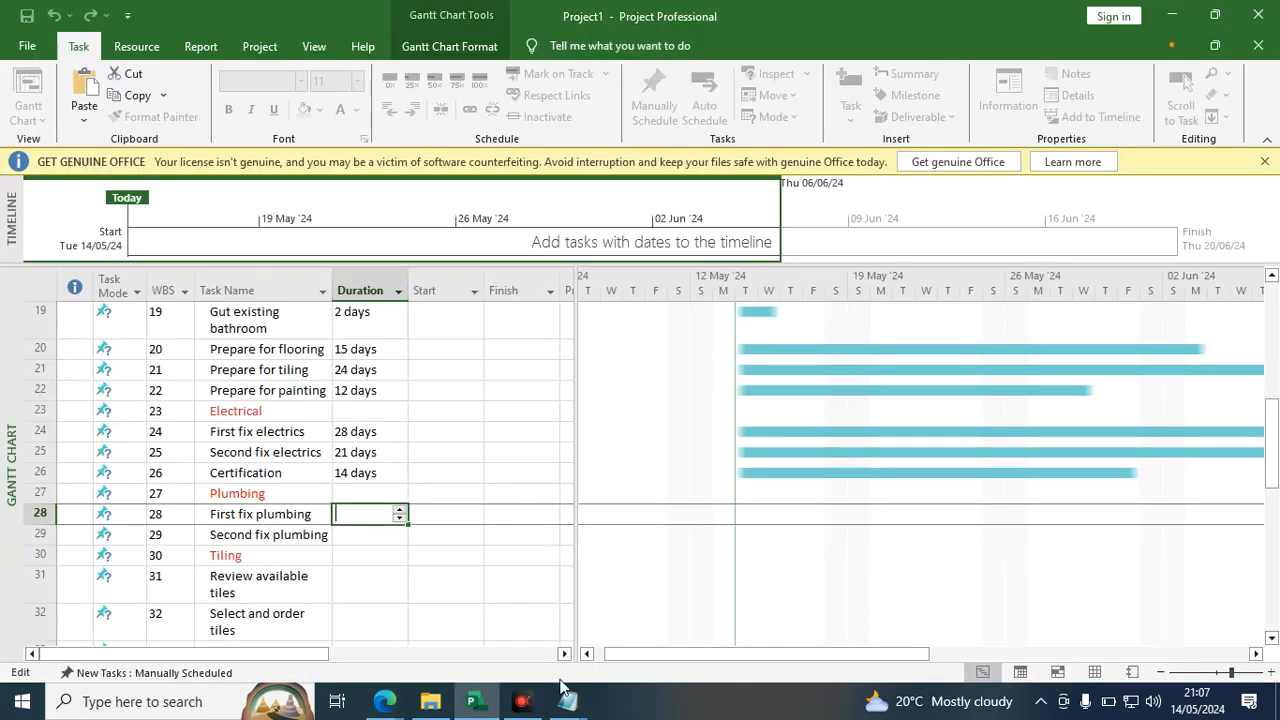
{"action": "left_click", "coordinate": [383, 704]}
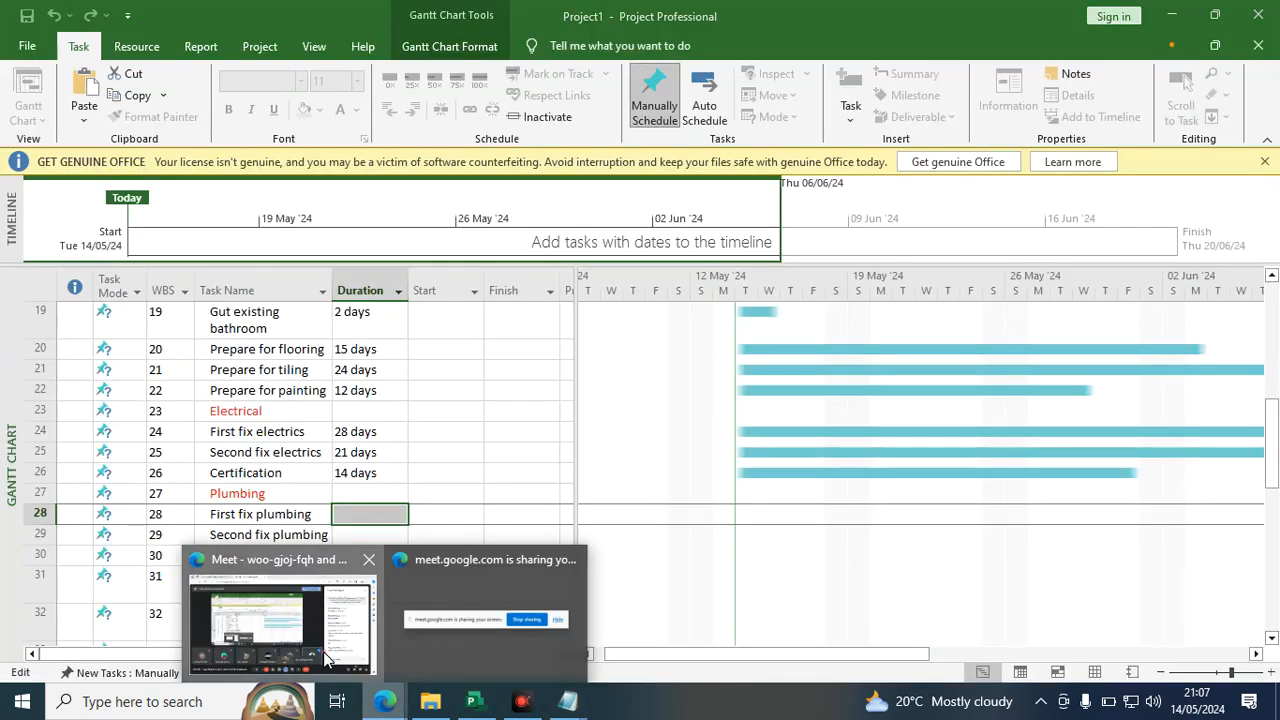
{"action": "left_click", "coordinate": [370, 618]}
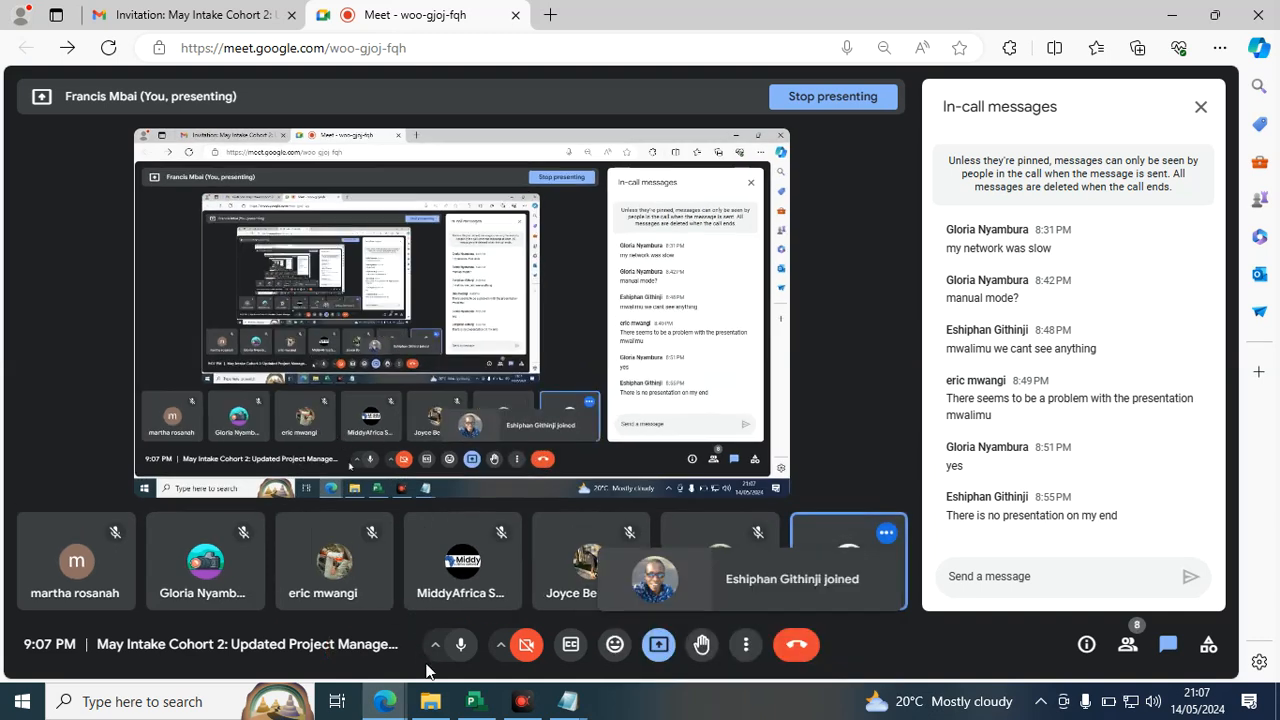
{"action": "left_click", "coordinate": [475, 701]}
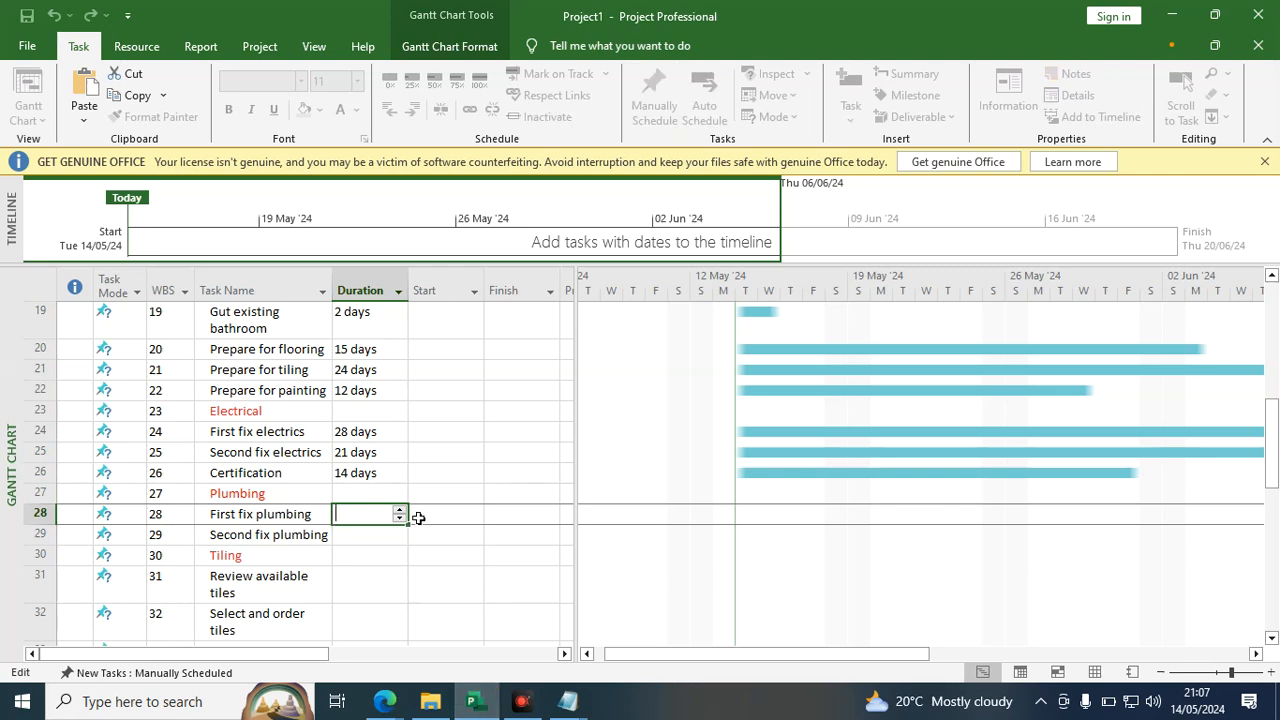
Set the duration of First fix plumbing to 3 days and of Second fix plumbing to 5 days.
{"action": "mouse_move", "coordinate": [525, 708]}
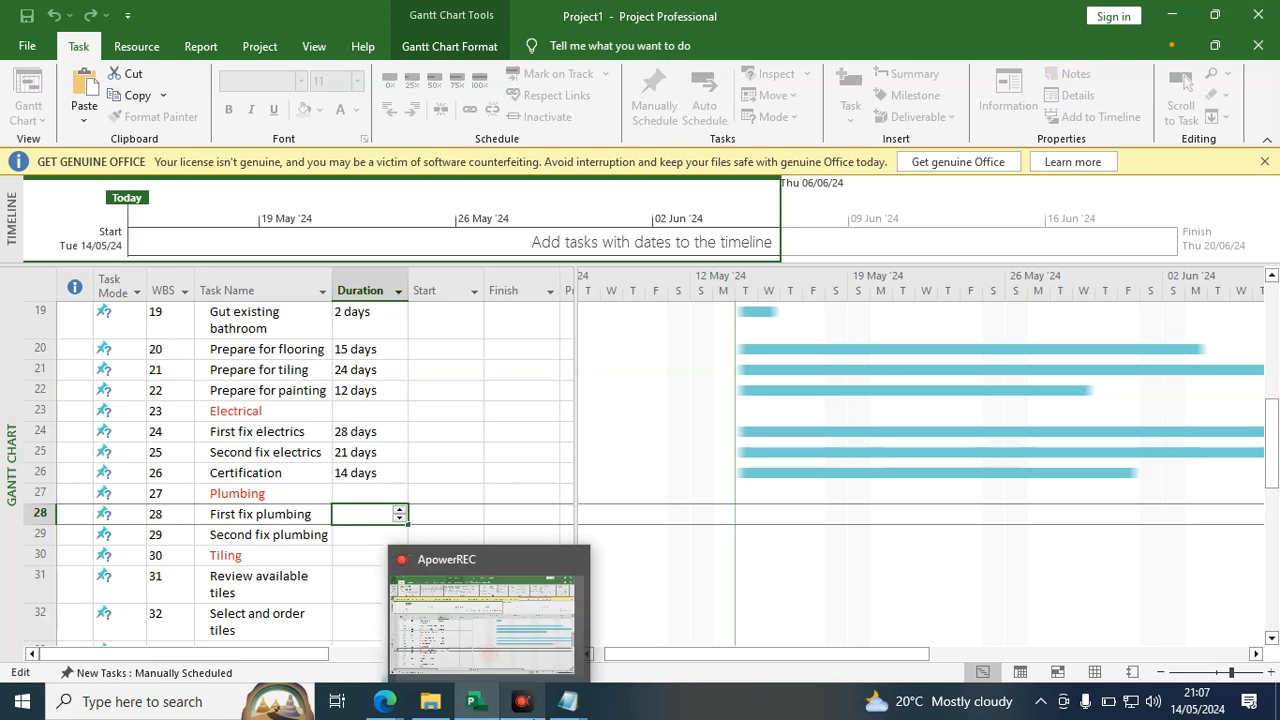
{"action": "type", "text": "3"}
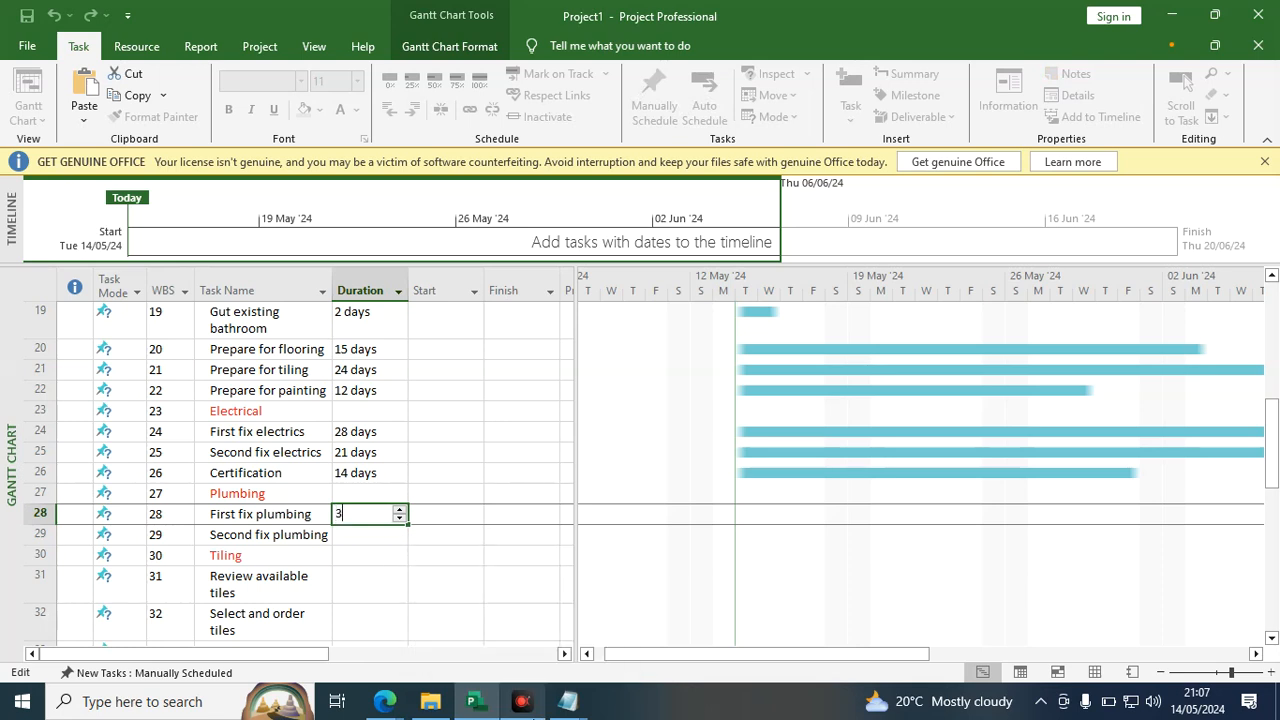
{"action": "type", "text": "d"}
{"action": "left_click", "coordinate": [370, 531]}
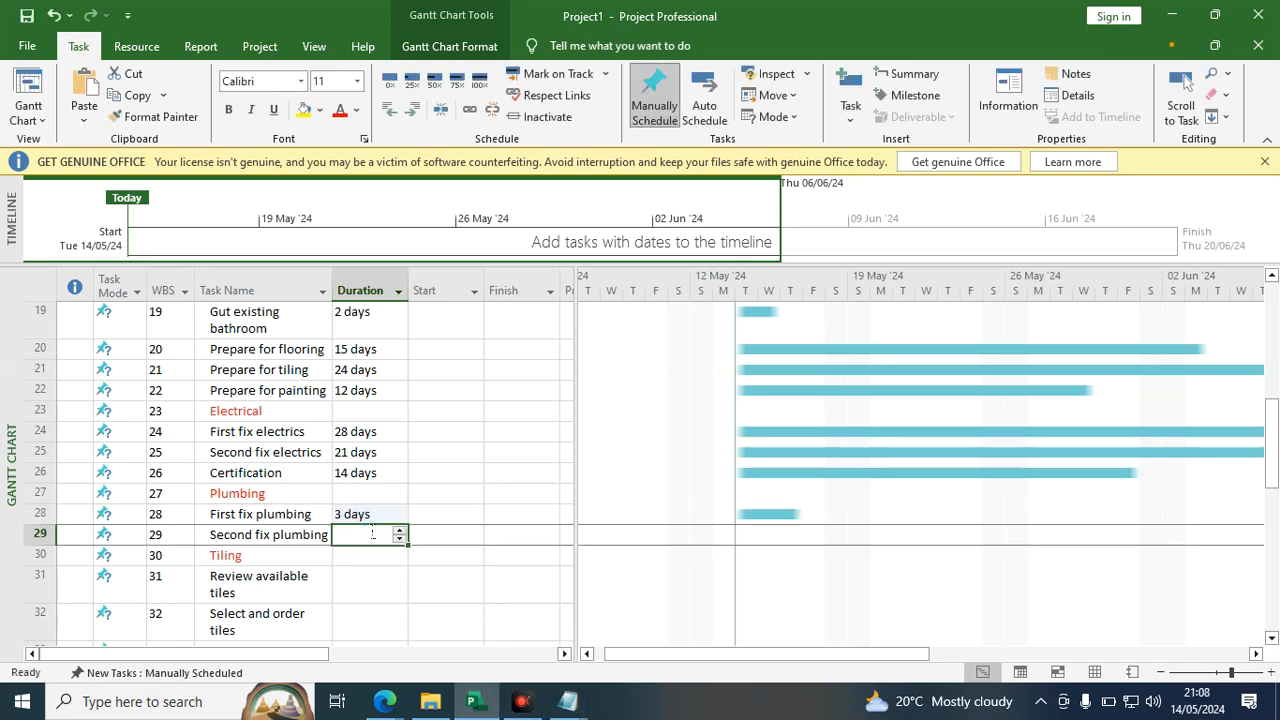
{"action": "type", "text": "5"}
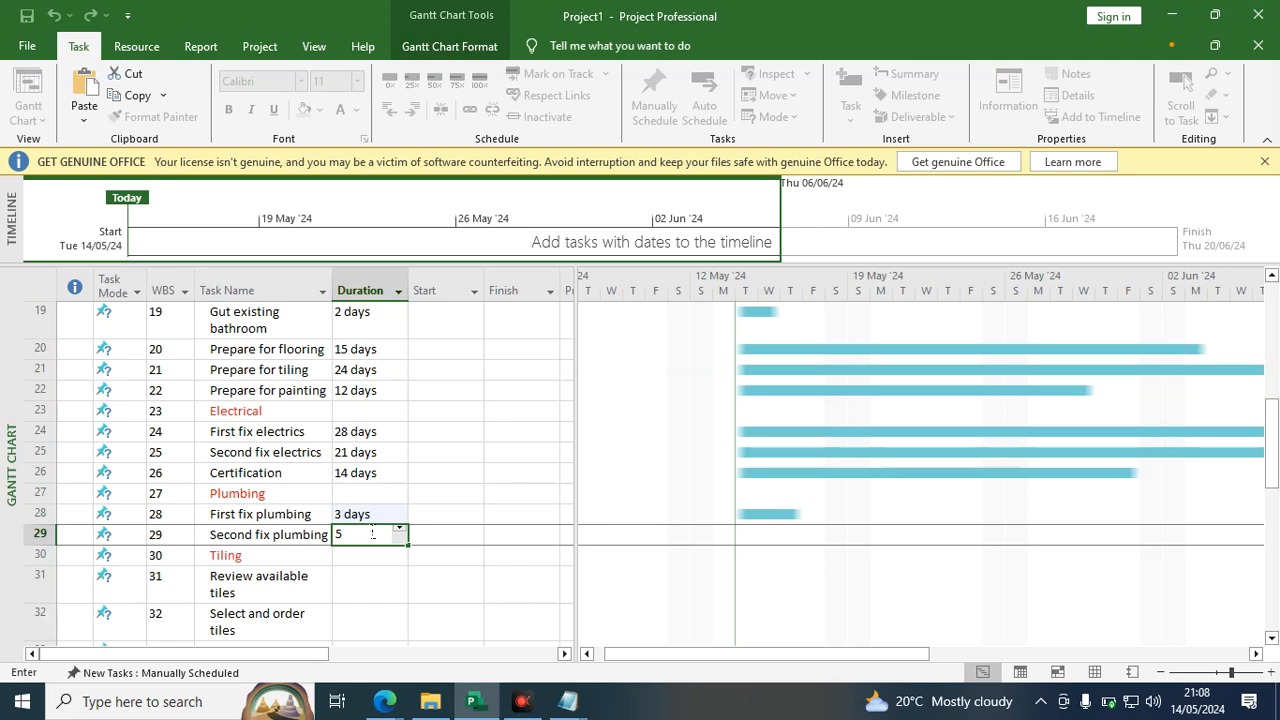
{"action": "left_click", "coordinate": [448, 502]}
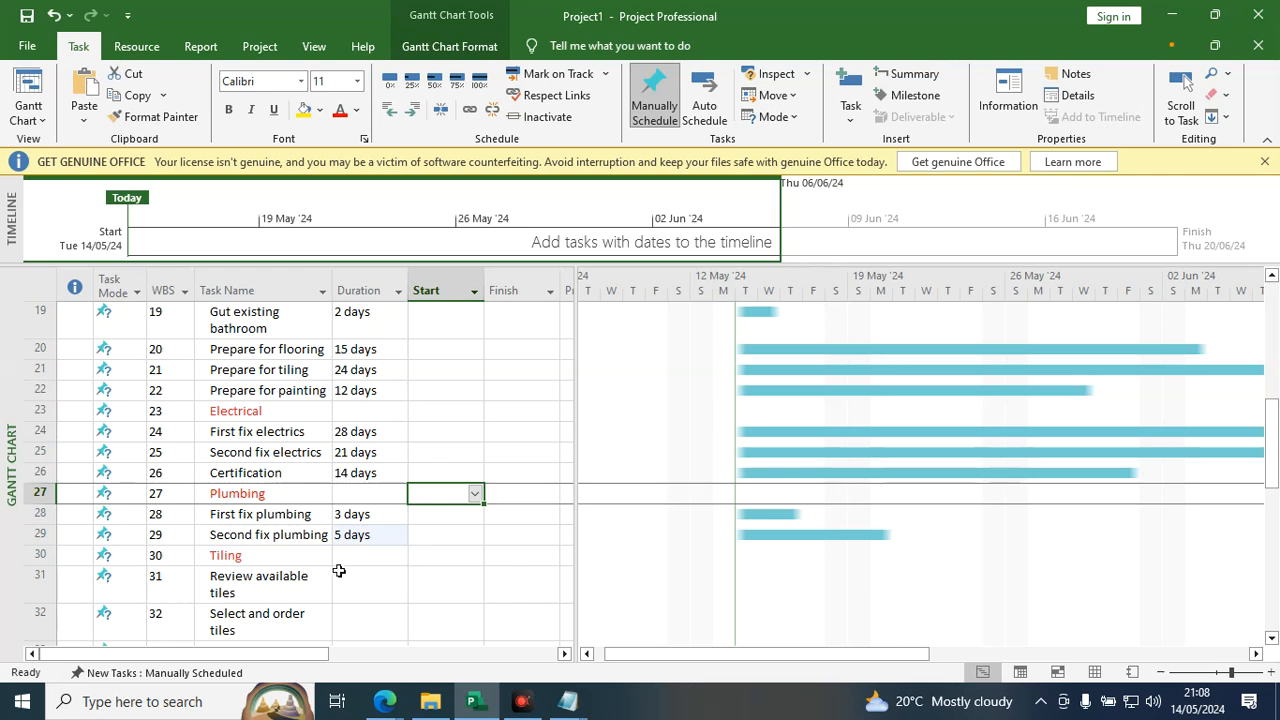
Set the duration of Review available tiles to 3 days and of Select and order tiles to 1 day.
{"action": "scroll", "coordinate": [340, 570], "scroll_direction": "down", "scroll_amount": 2}
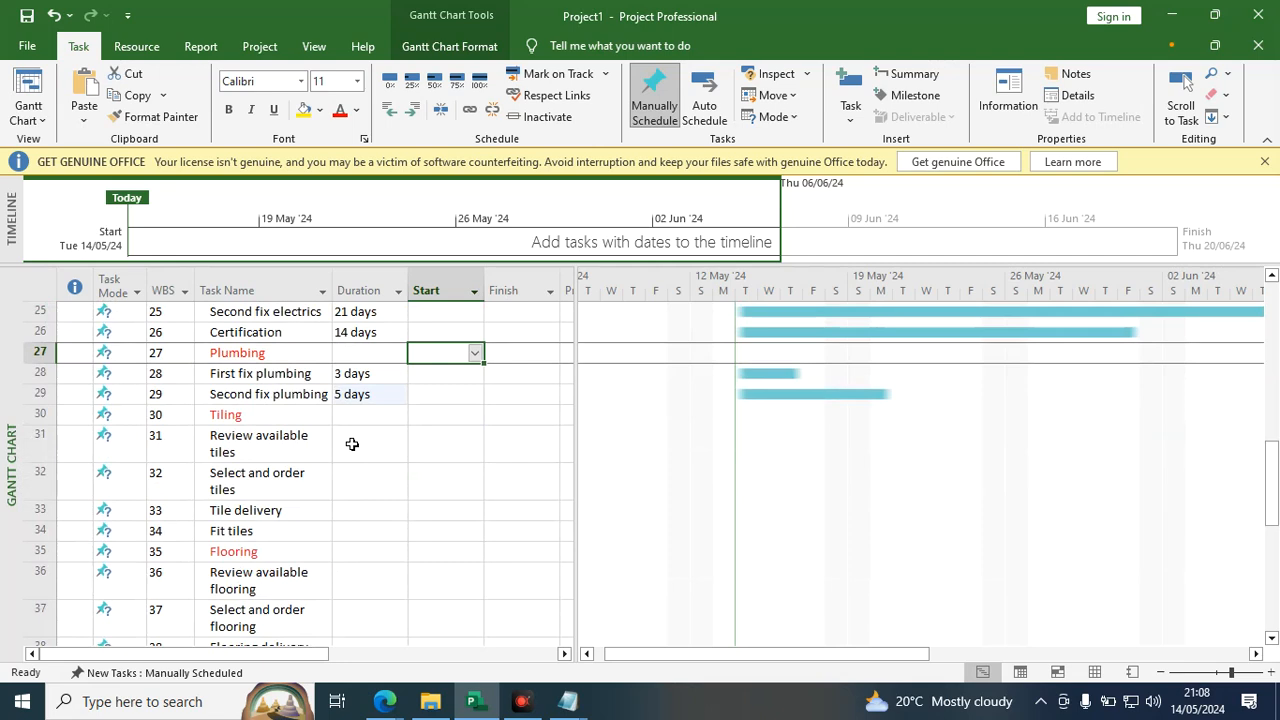
{"action": "left_click", "coordinate": [352, 444]}
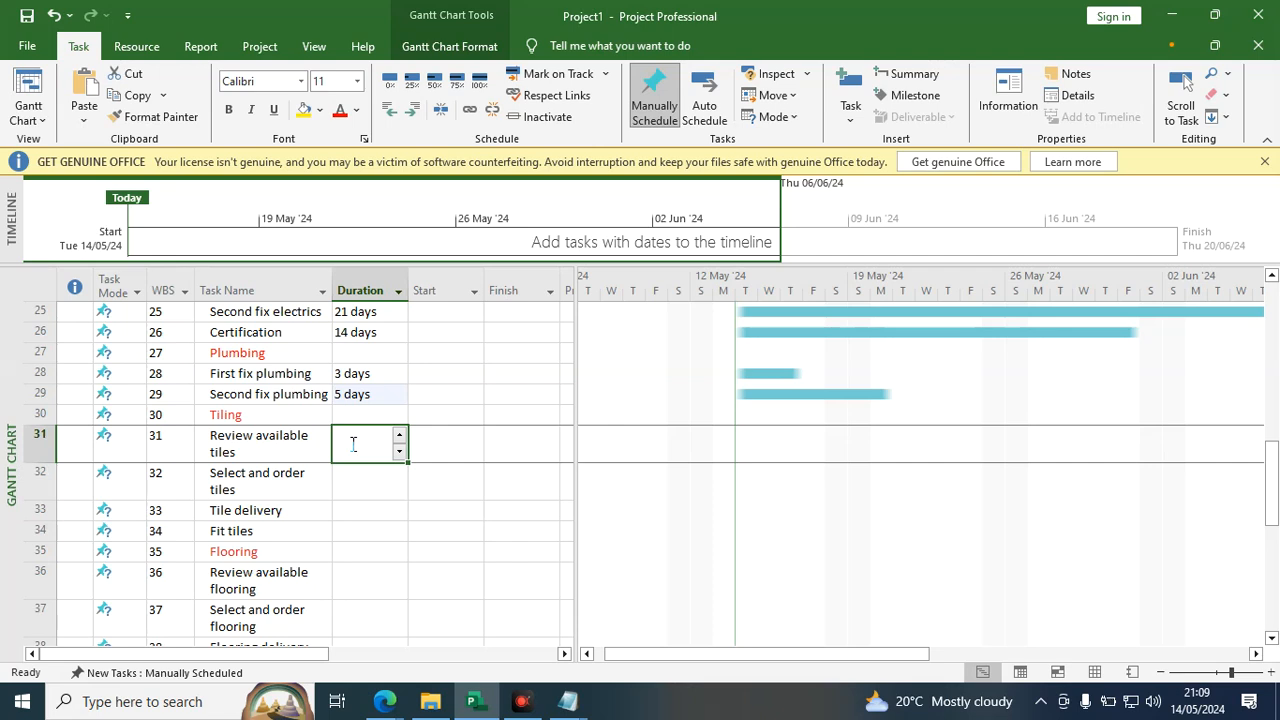
{"action": "type", "text": "3"}
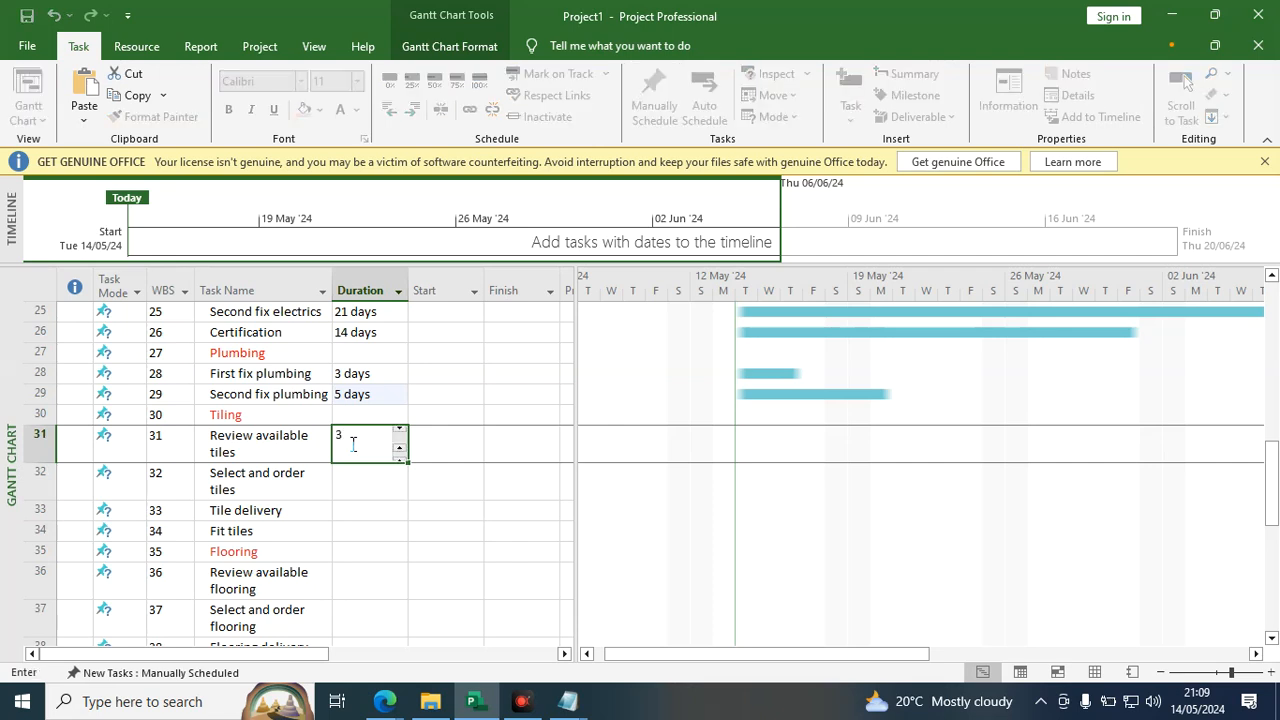
{"action": "left_click", "coordinate": [343, 485]}
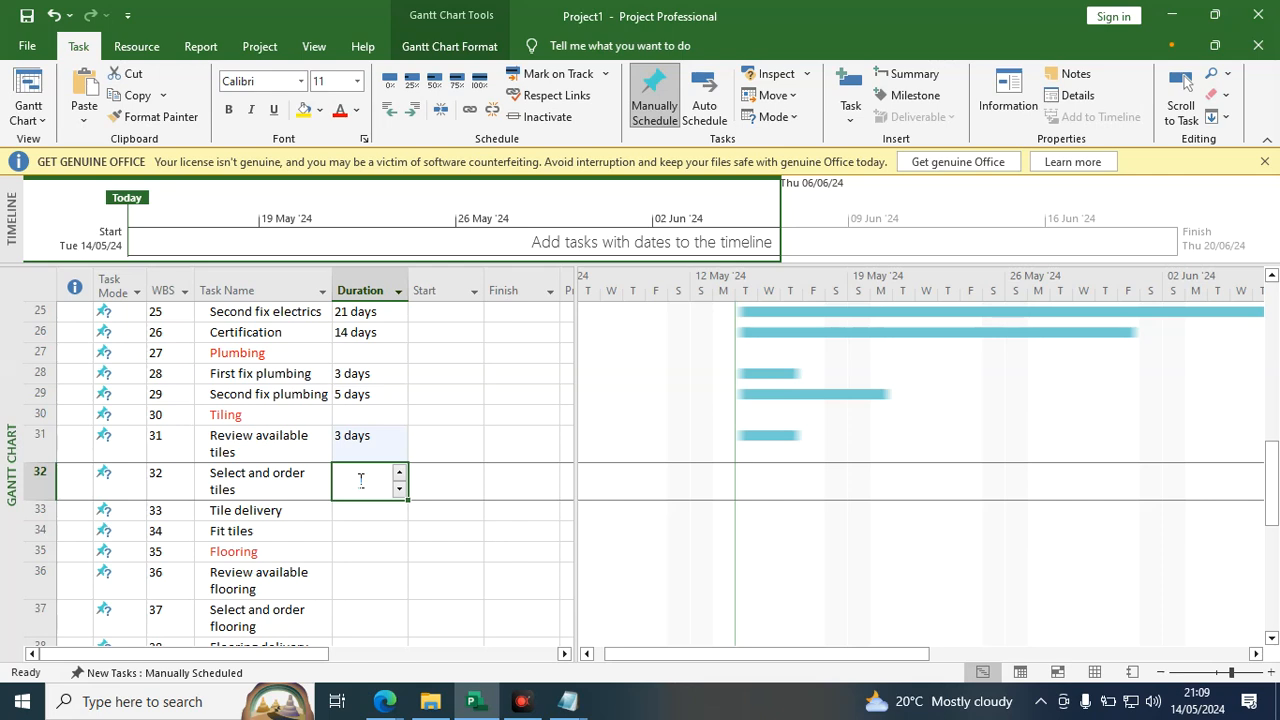
{"action": "type", "text": "1"}
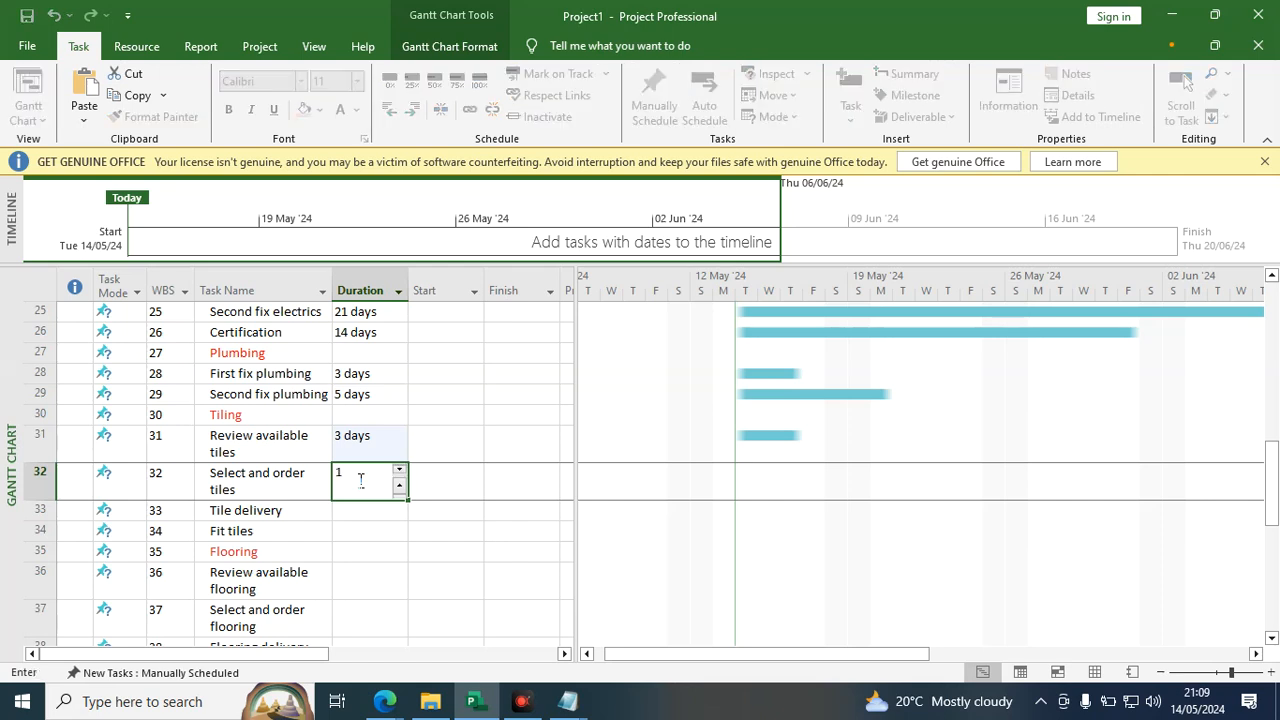
Set the duration of Tile delivery to 14 days and of Fit tiles to 21 days.
{"action": "left_click", "coordinate": [352, 509]}
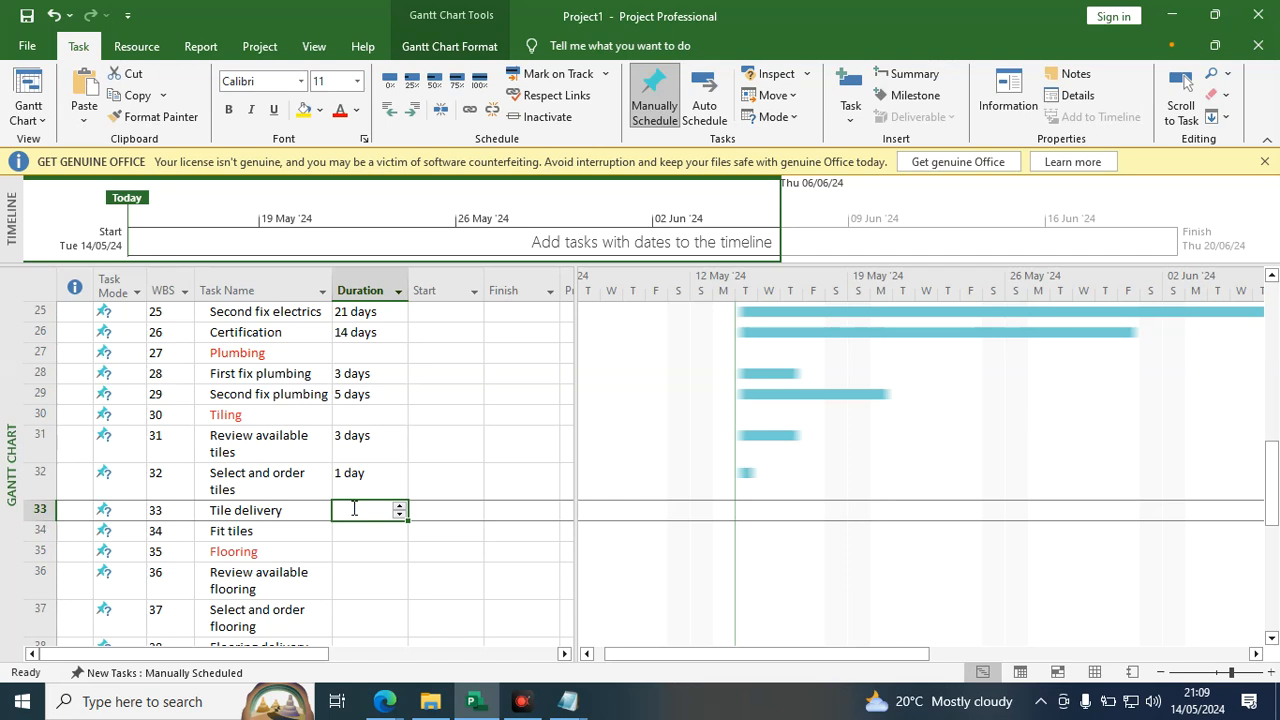
{"action": "type", "text": "21"}
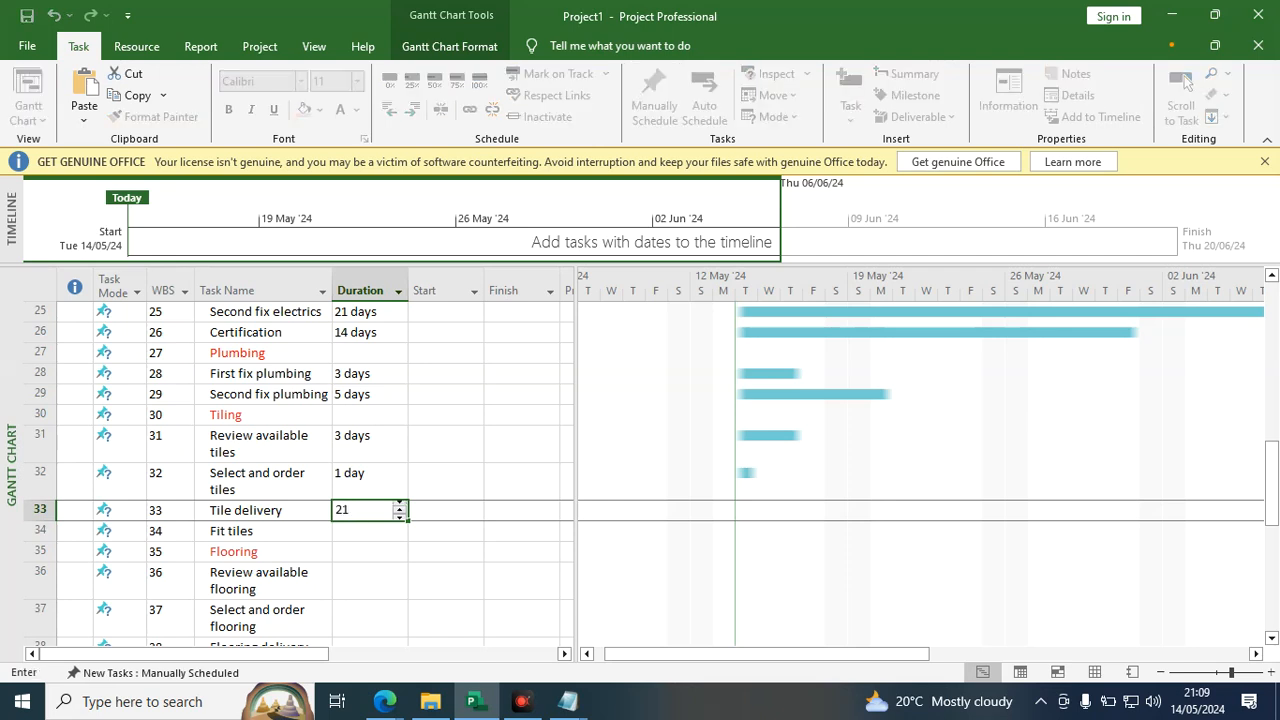
{"action": "key", "text": "BackSpace"}
{"action": "key", "text": "BackSpace"}
{"action": "type", "text": "14d"}
{"action": "left_click", "coordinate": [454, 452]}
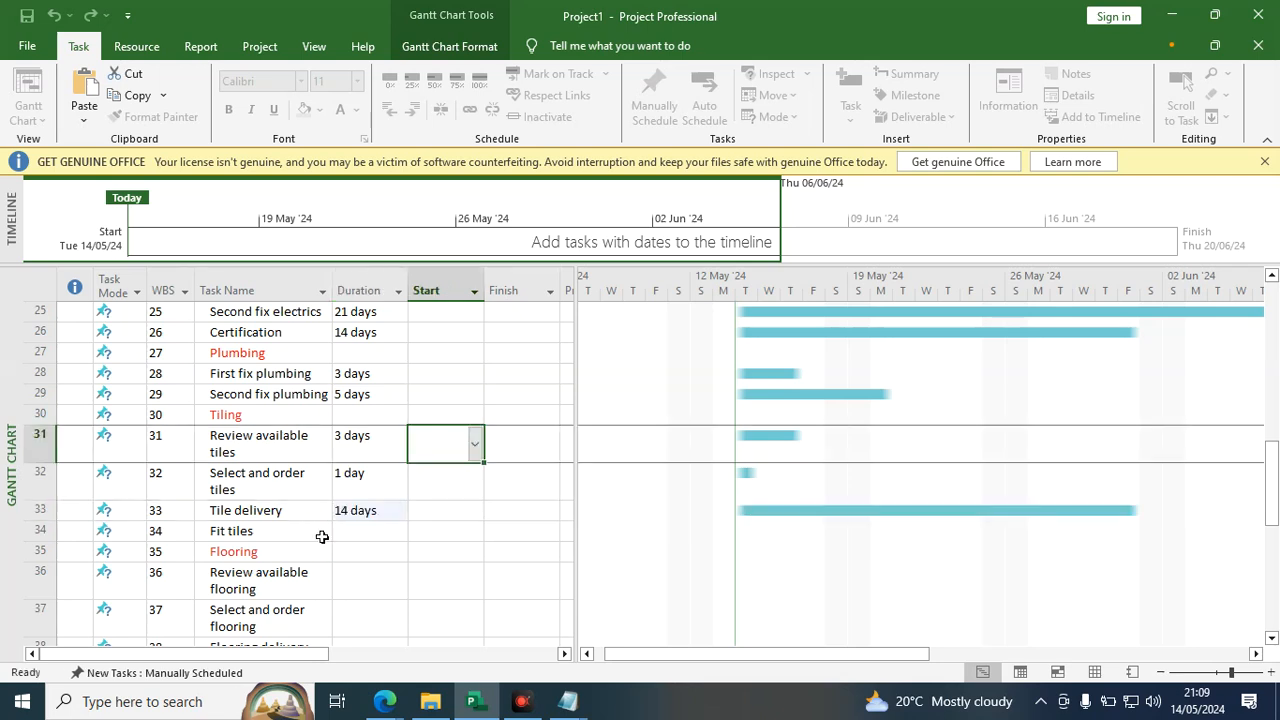
{"action": "left_click", "coordinate": [340, 531]}
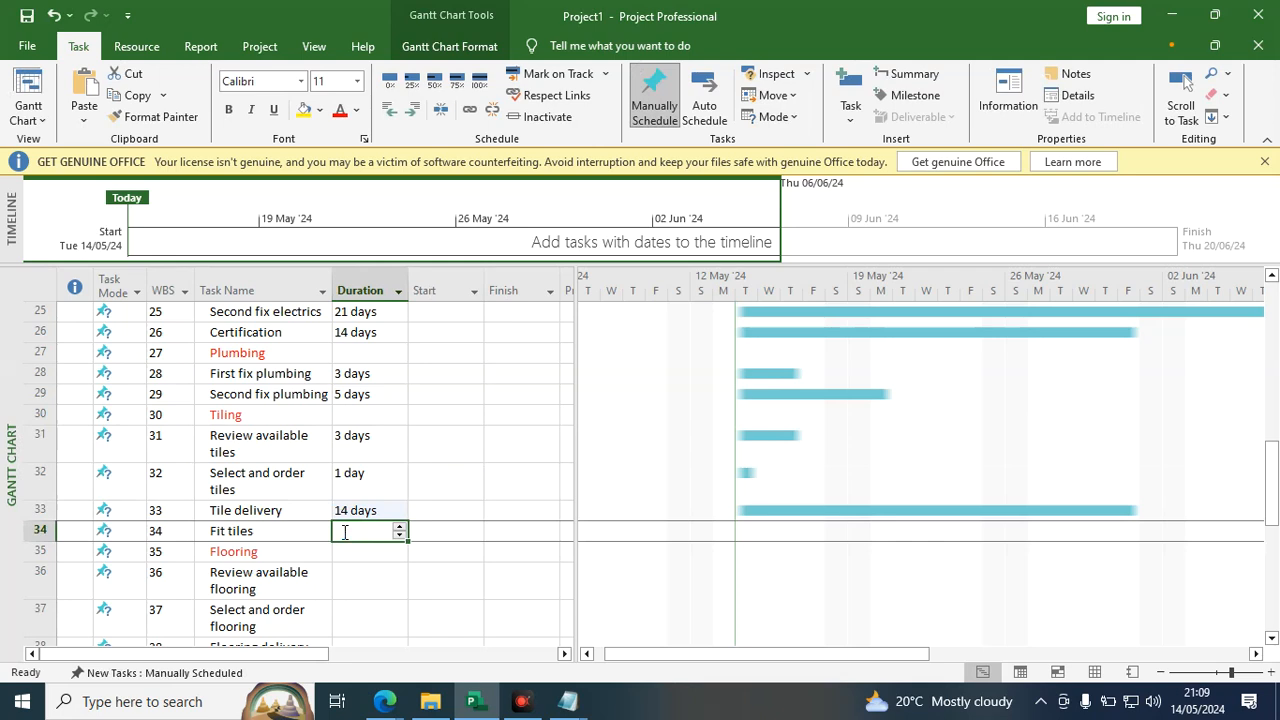
{"action": "type", "text": "21"}
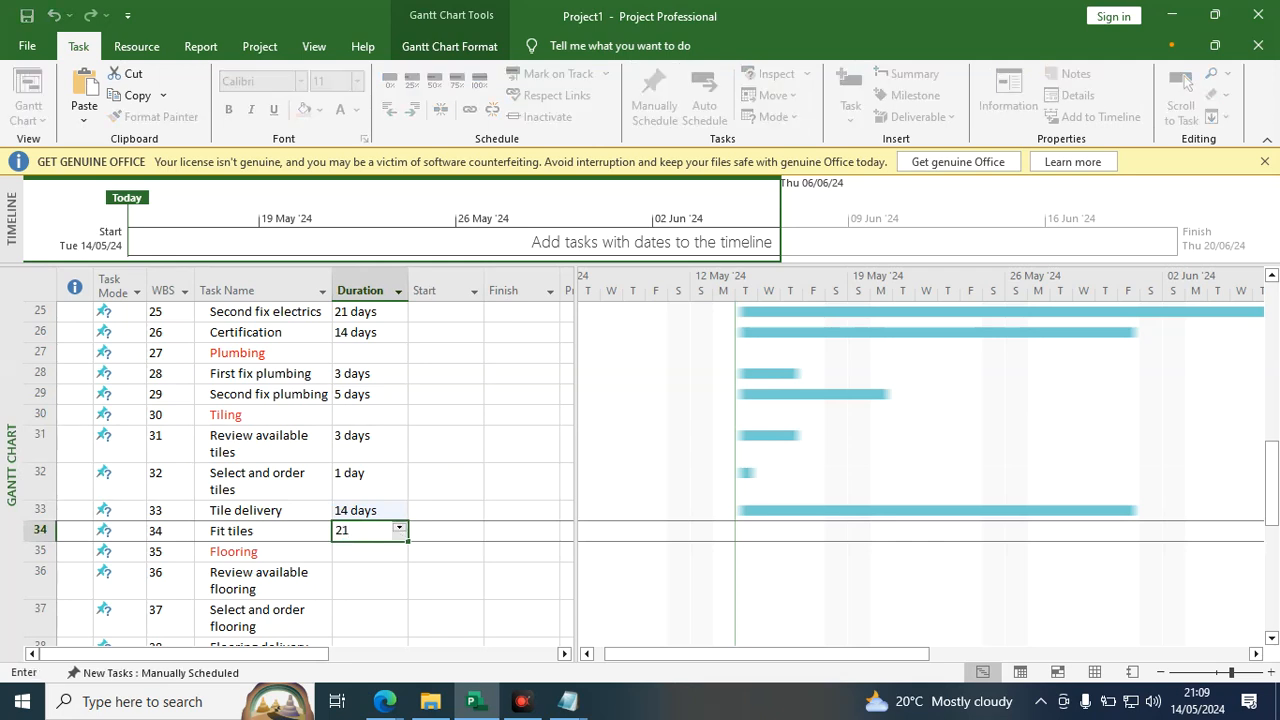
{"action": "left_click", "coordinate": [478, 443]}
Set the duration of the Flooring subtask Review available flooring to 2 days.
{"action": "scroll", "coordinate": [326, 556], "scroll_direction": "down", "scroll_amount": 2}
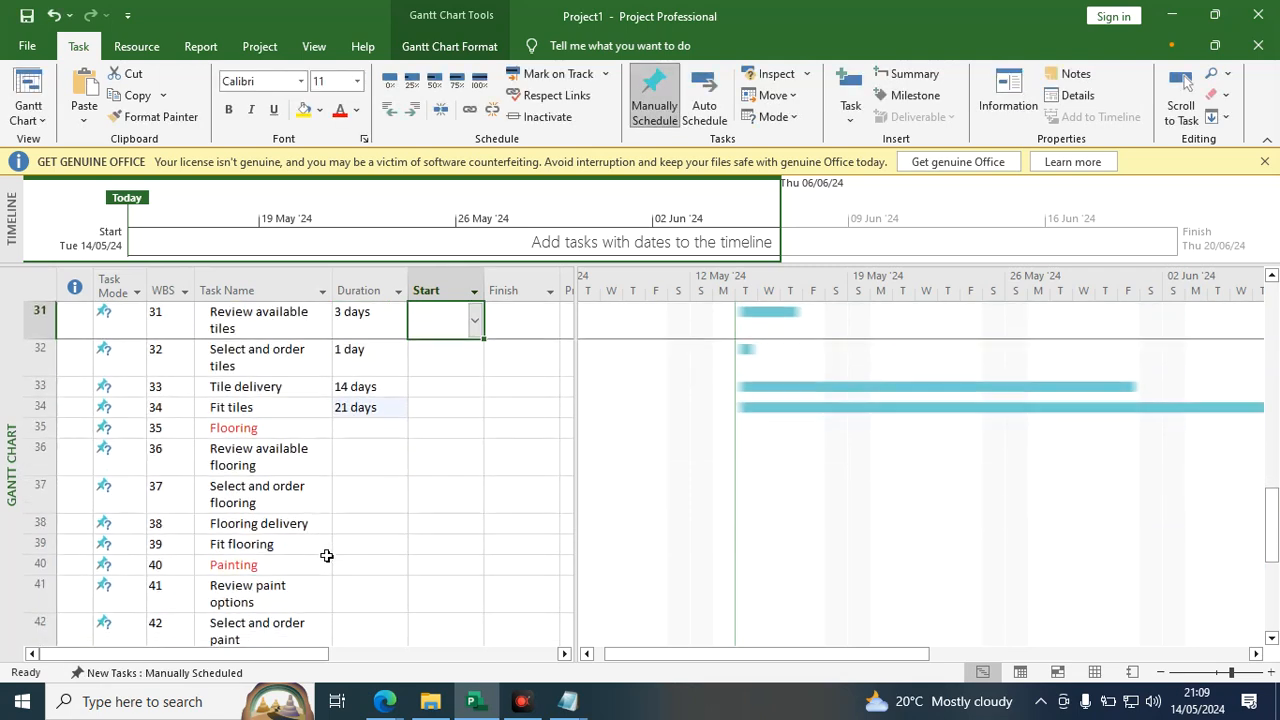
{"action": "left_click", "coordinate": [371, 460]}
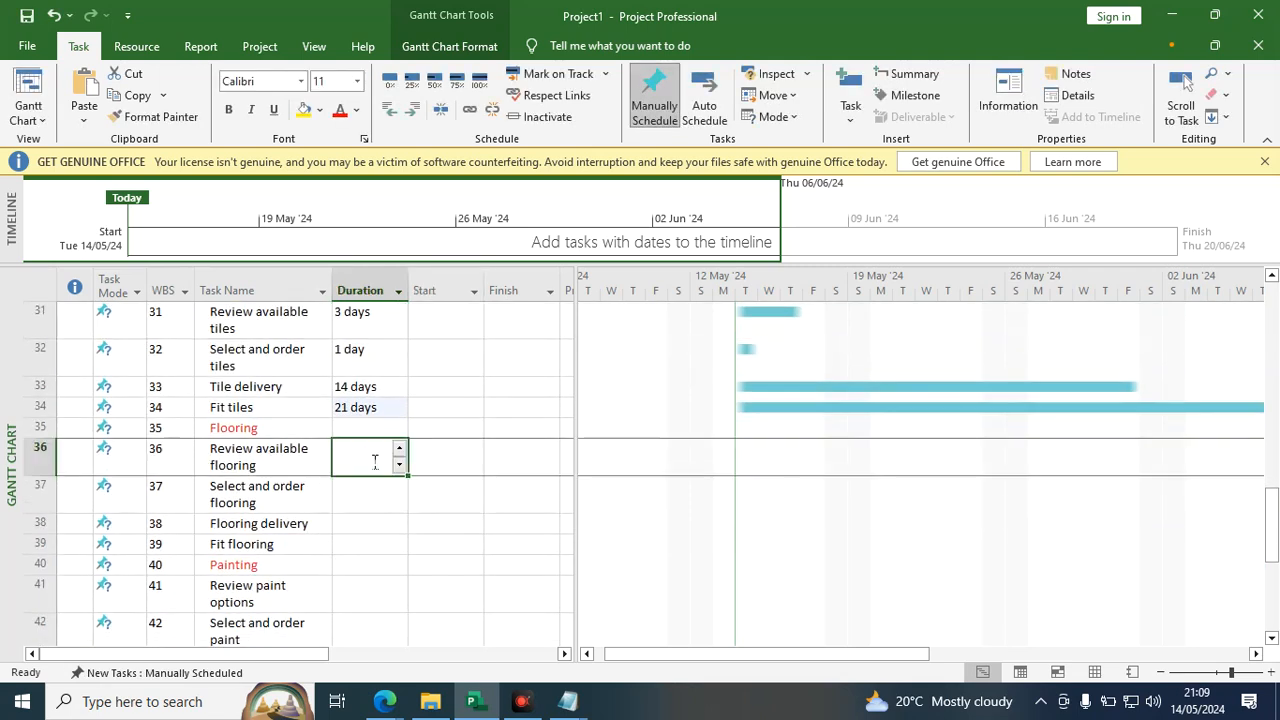
{"action": "type", "text": "2da"}
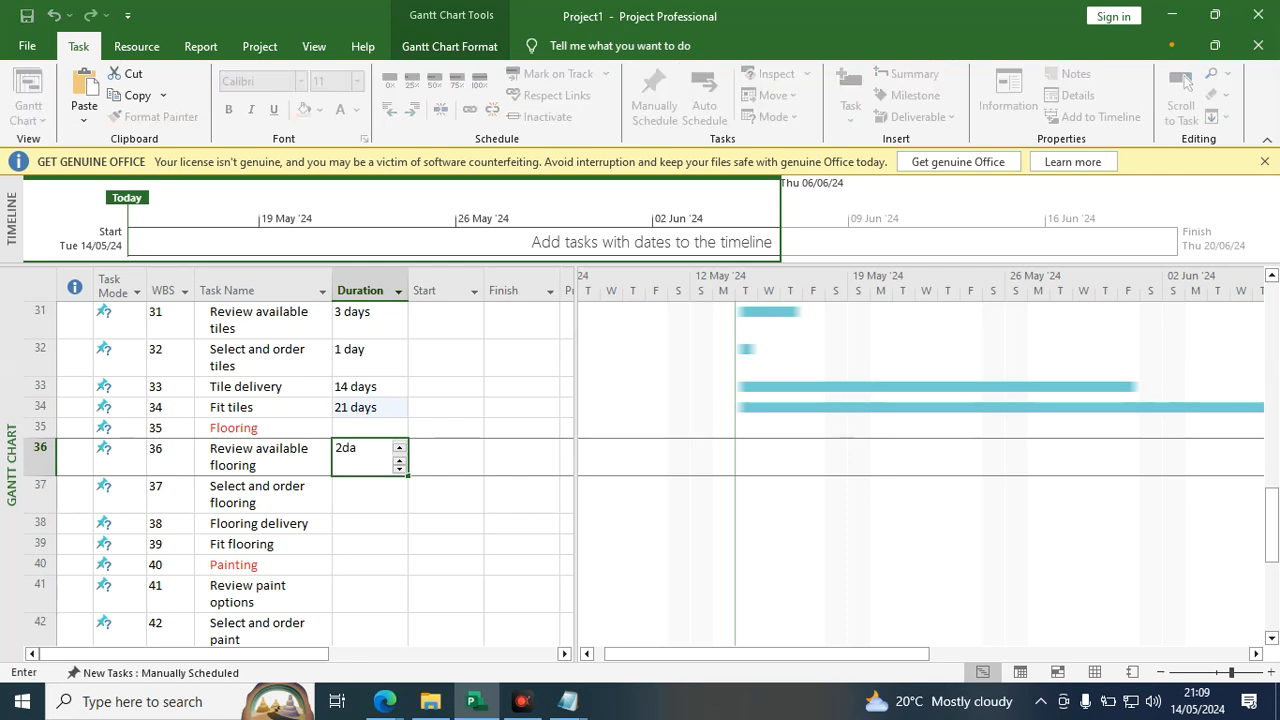
{"action": "key", "text": "BackSpace"}
Set the duration of the Flooring subtask Select and order flooring to 3 days.
{"action": "left_click", "coordinate": [345, 496]}
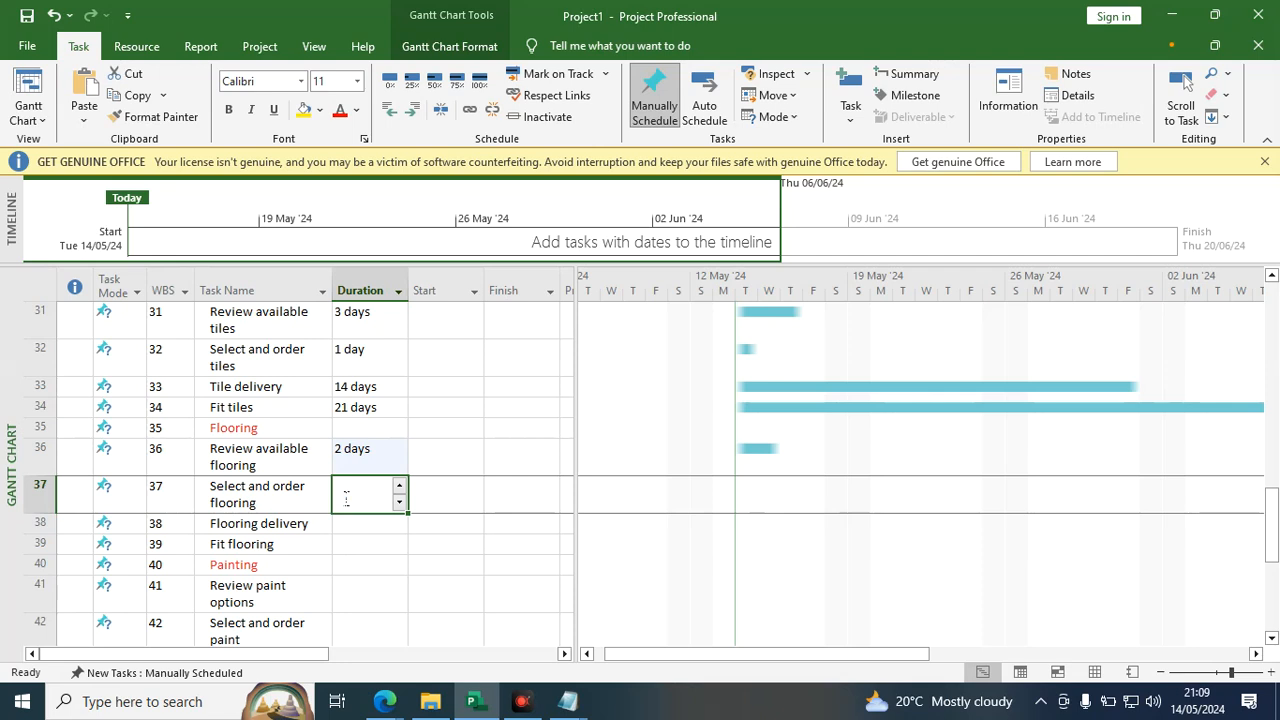
{"action": "type", "text": "3da"}
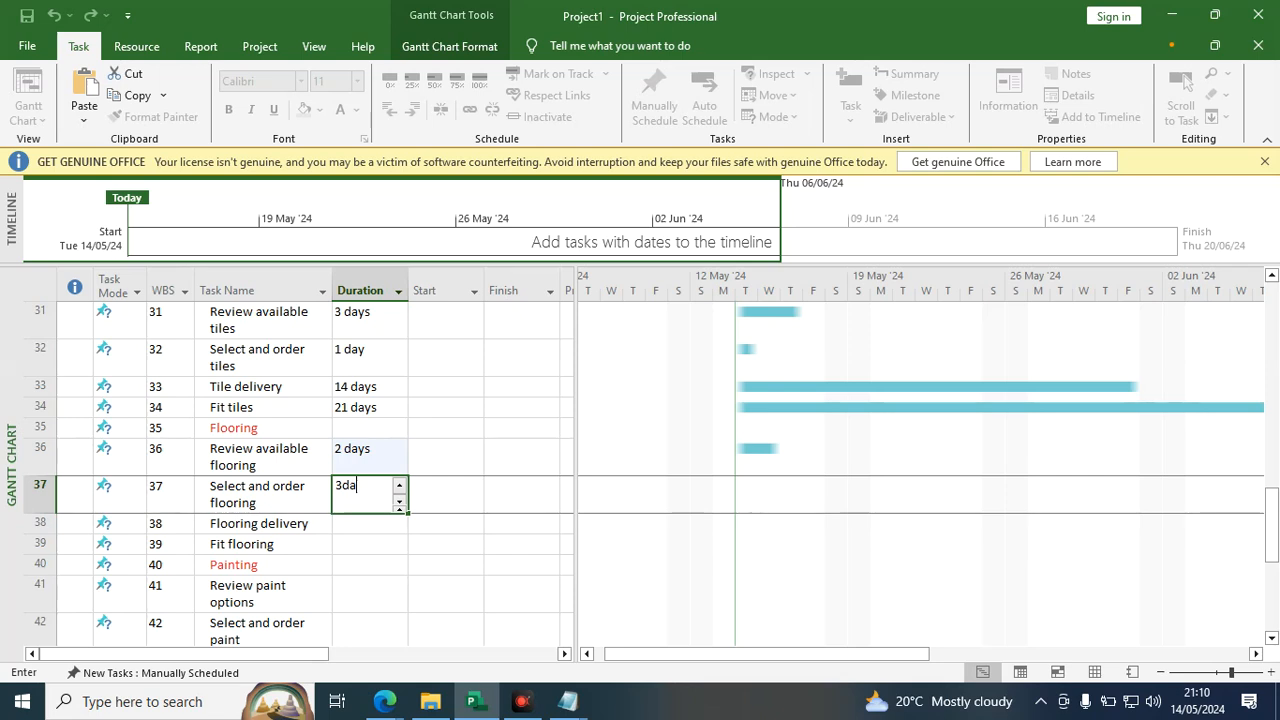
{"action": "key", "text": "Return"}
{"action": "left_click", "coordinate": [344, 498]}
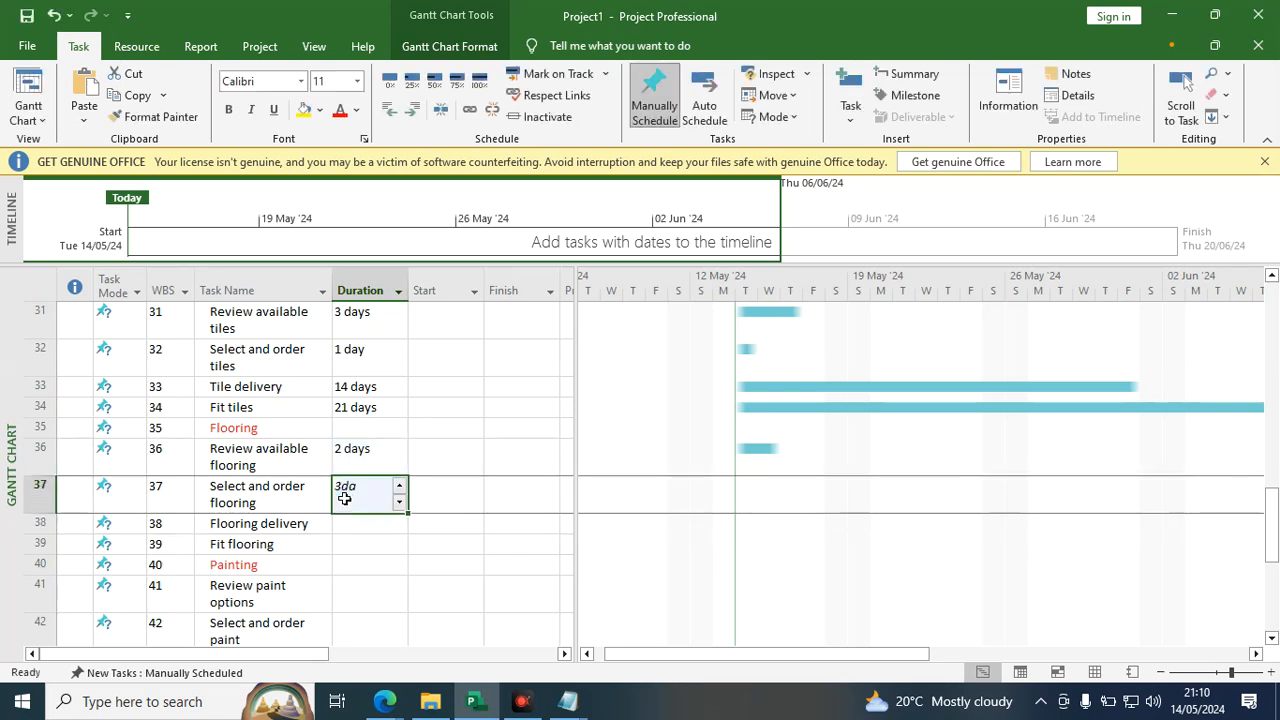
{"action": "double_click", "coordinate": [353, 499]}
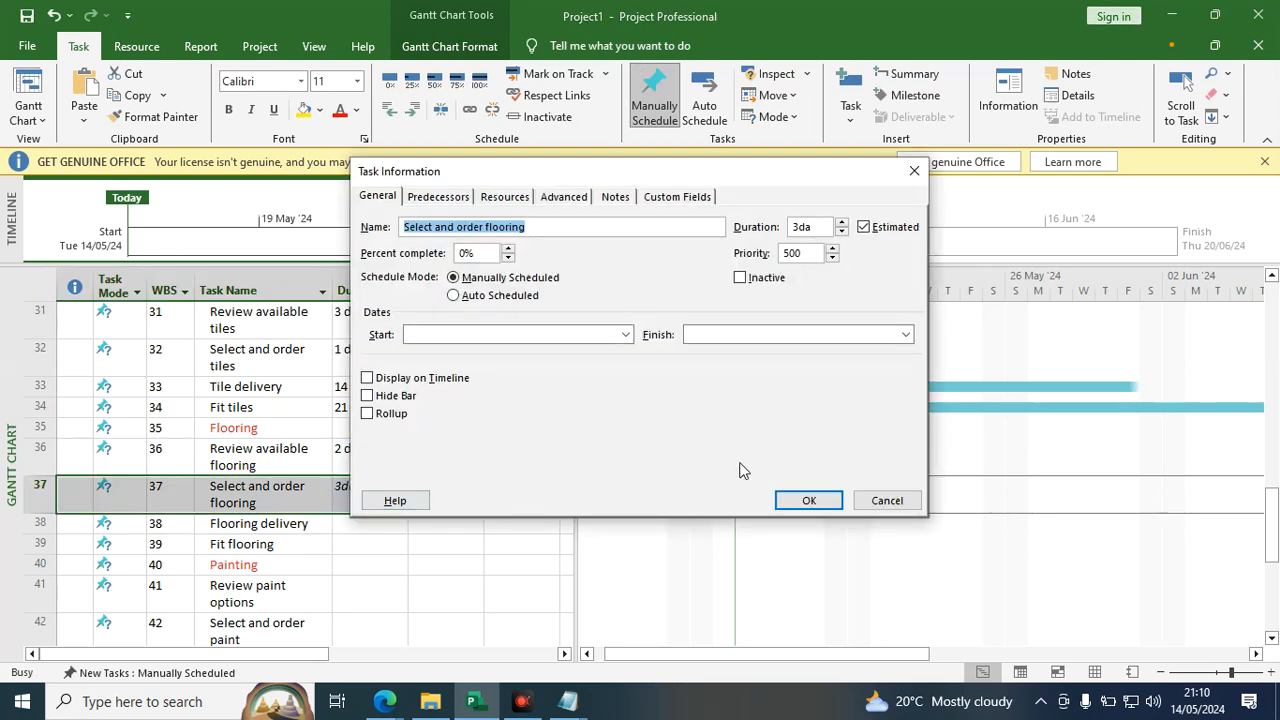
{"action": "left_click", "coordinate": [863, 503]}
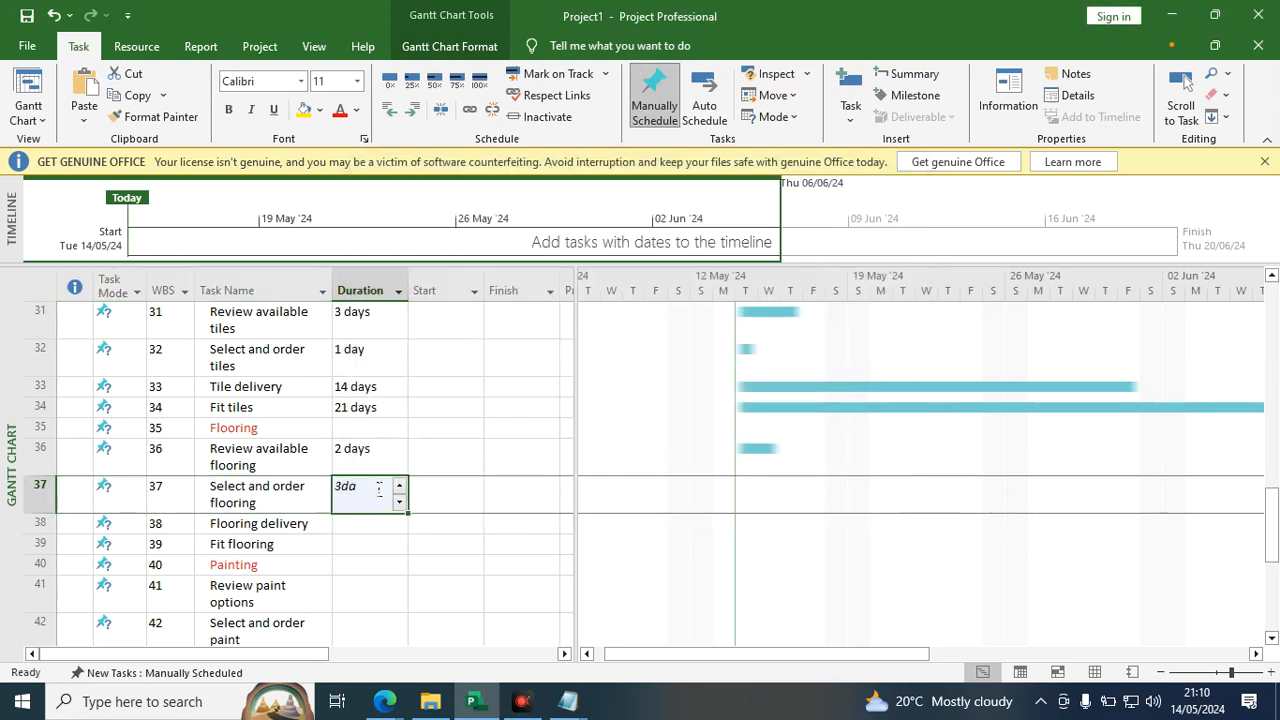
{"action": "left_click", "coordinate": [386, 489]}
{"action": "key", "text": "BackSpace"}
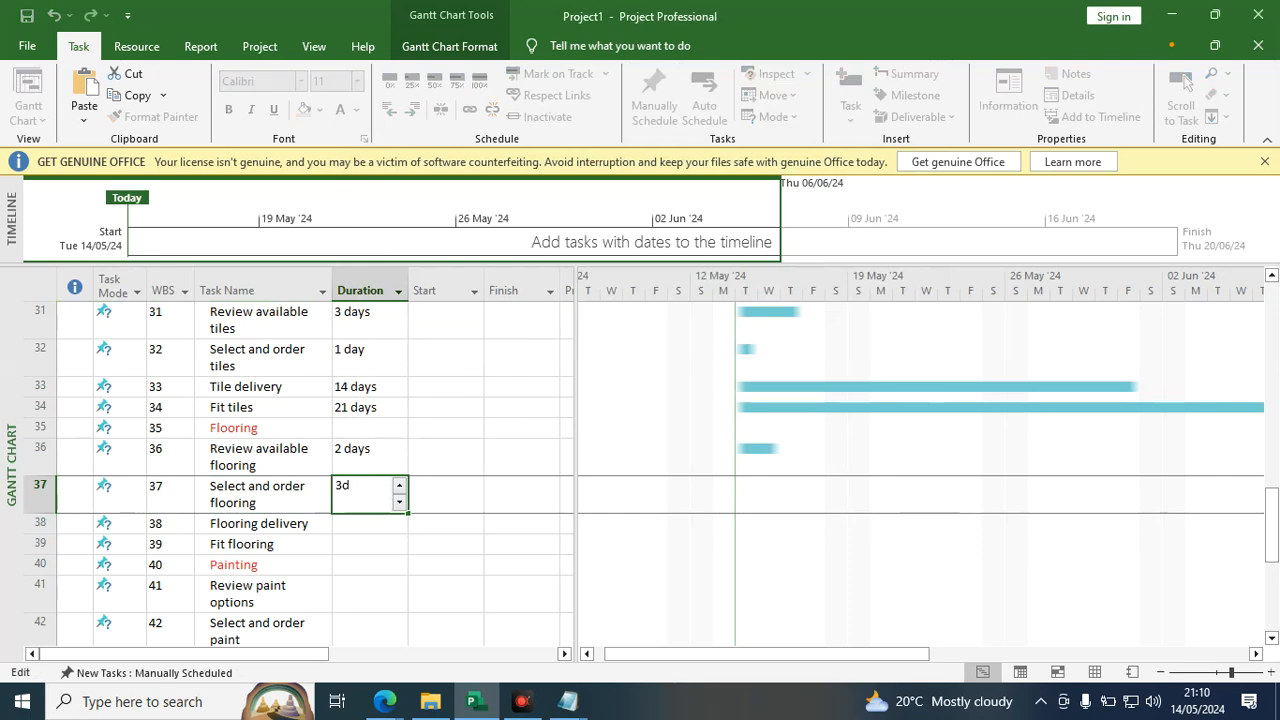
{"action": "type", "text": "a"}
Set the duration of Flooring delivery to 18 days and of Fit flooring to 15 days.
{"action": "left_click", "coordinate": [359, 524]}
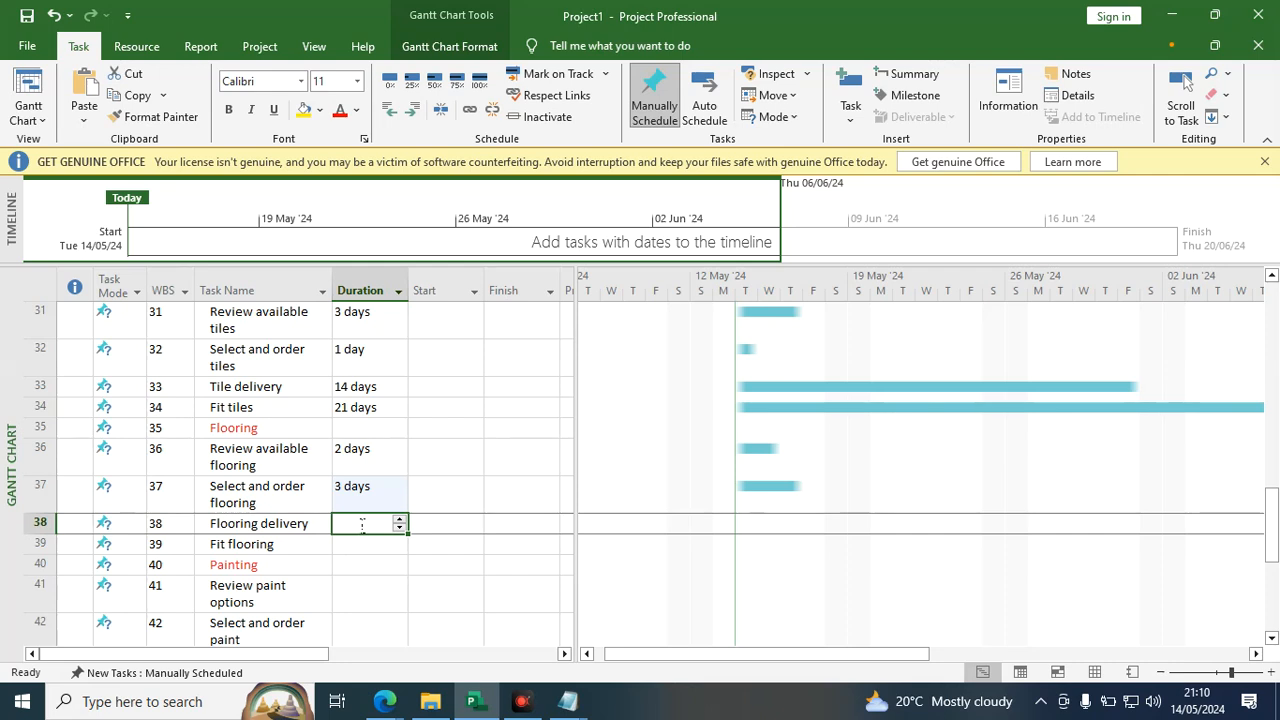
{"action": "type", "text": "18"}
{"action": "left_click", "coordinate": [351, 541]}
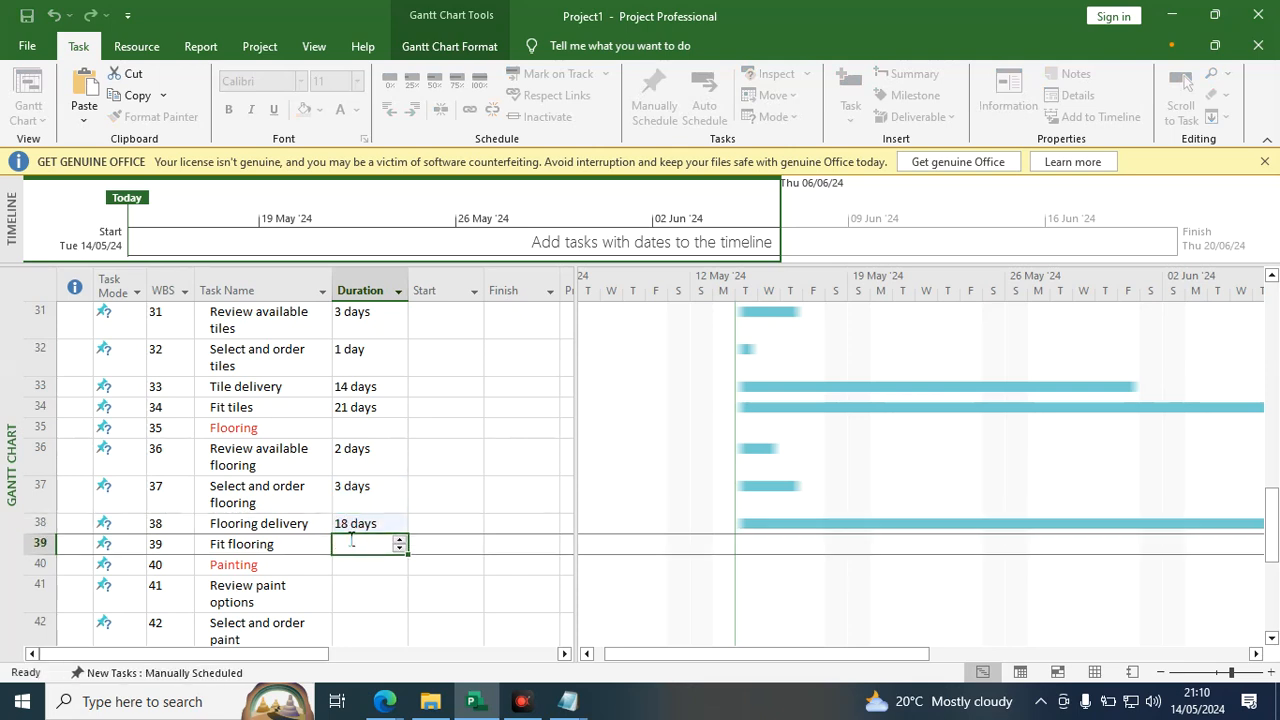
{"action": "type", "text": "1"}
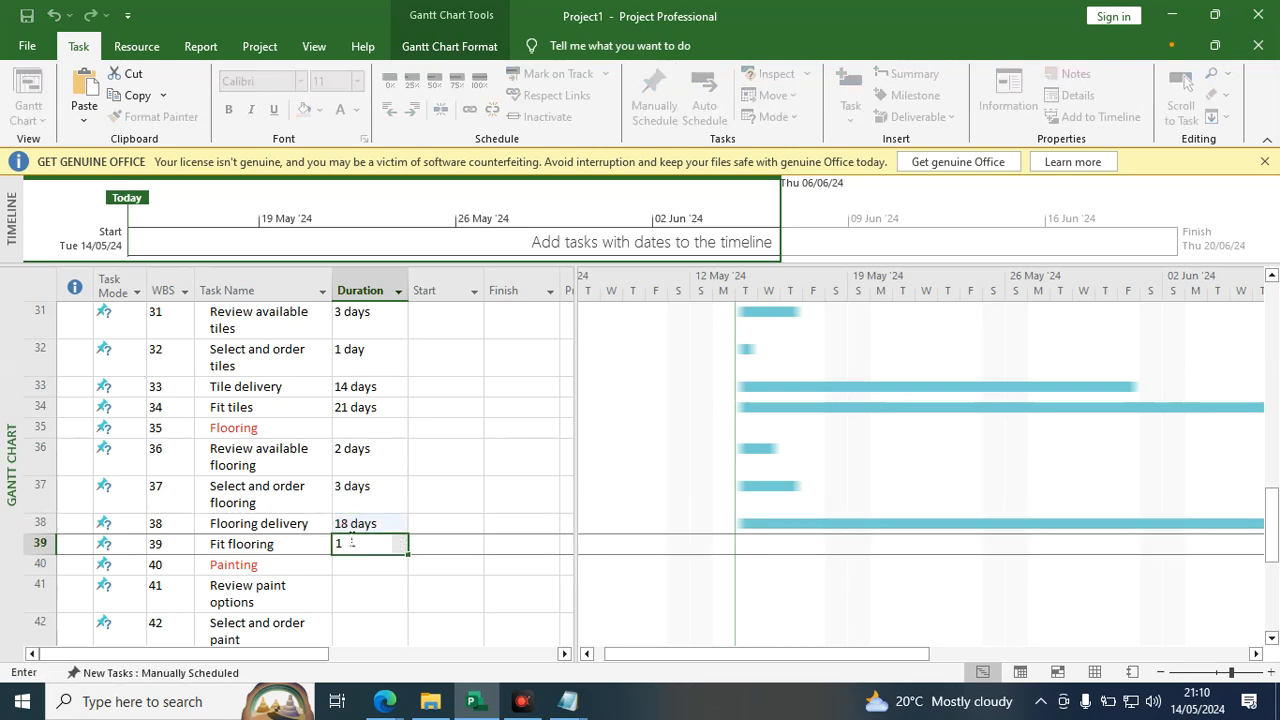
{"action": "type", "text": "5"}
{"action": "key", "text": "BackSpace"}
{"action": "key", "text": "BackSpace"}
{"action": "scroll", "coordinate": [490, 520], "scroll_direction": "down", "scroll_amount": 3}
{"action": "scroll", "coordinate": [394, 526], "scroll_direction": "up", "scroll_amount": 1}
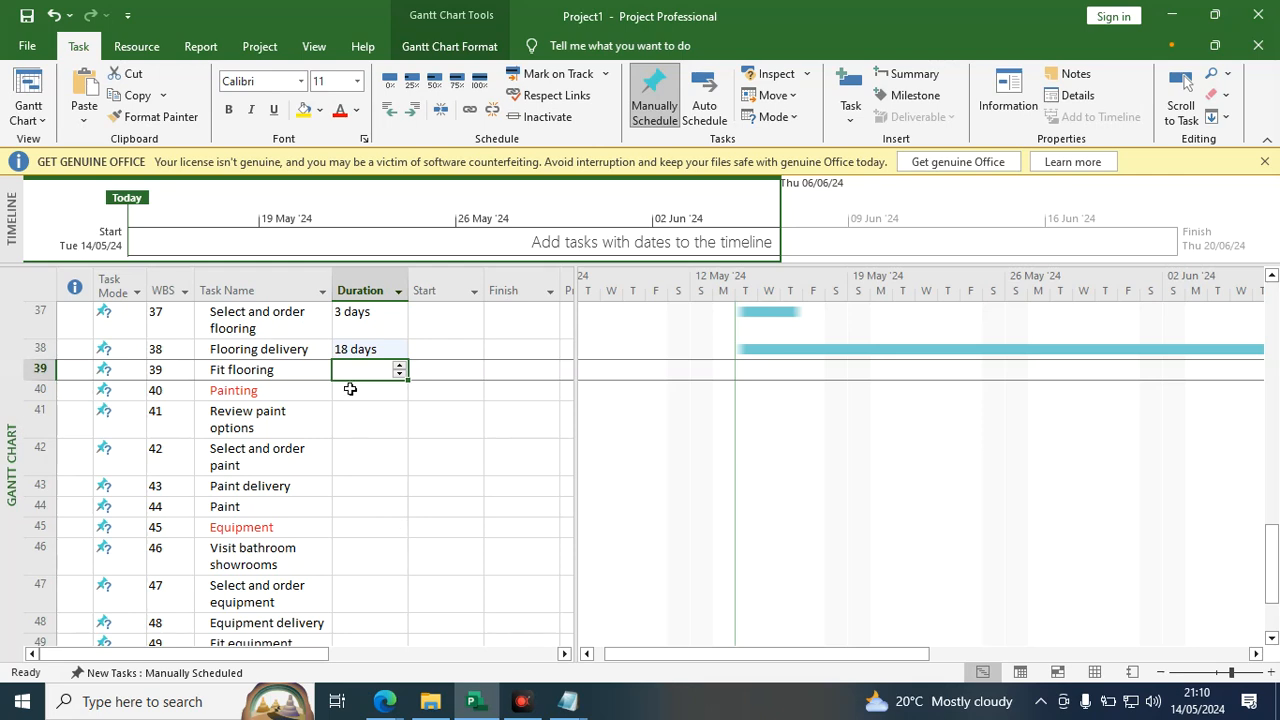
{"action": "type", "text": "15"}
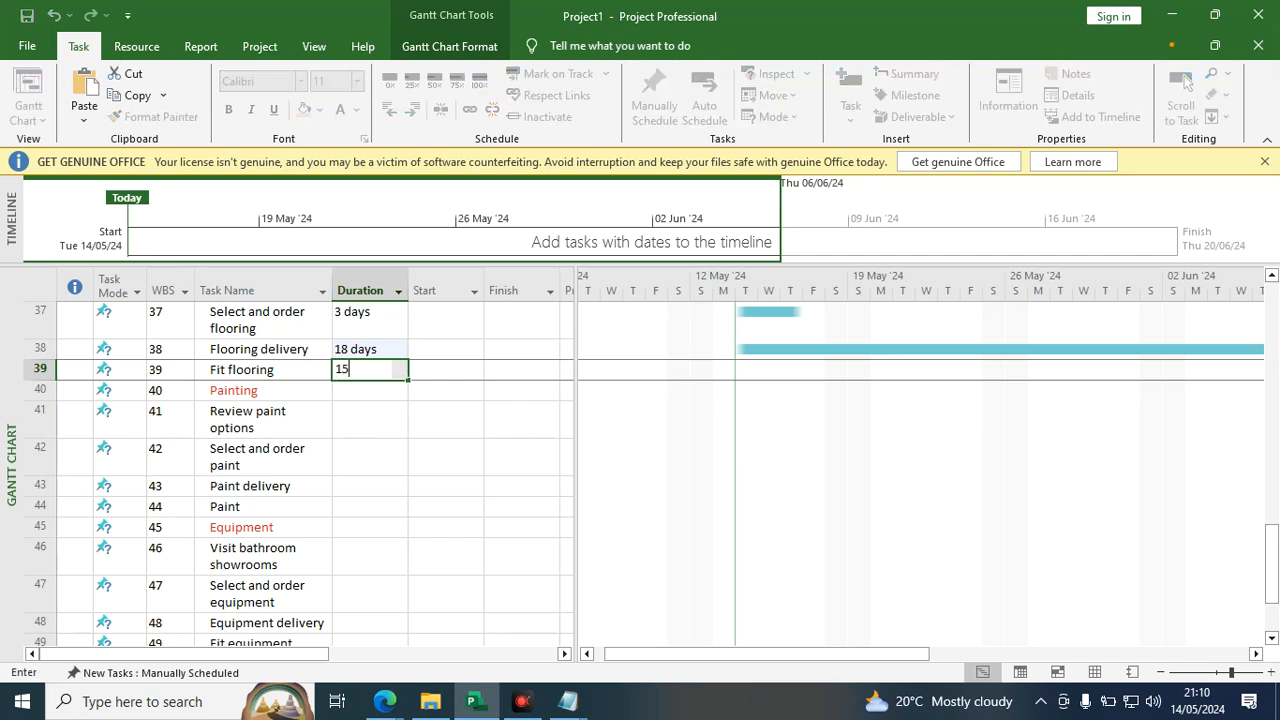
{"action": "left_click", "coordinate": [343, 414]}
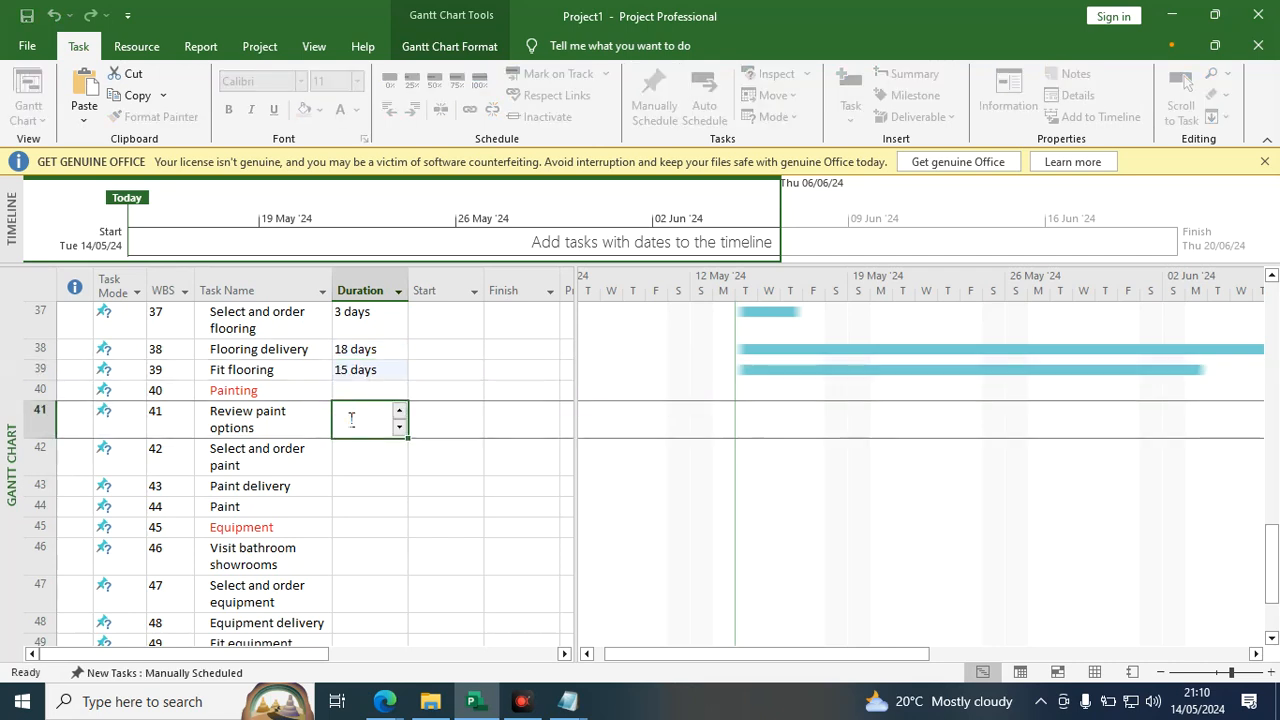
Save the project in the Documents folder as "Bathroom Refit May intake 2 cohort.mpp".
{"action": "left_click", "coordinate": [38, 44]}
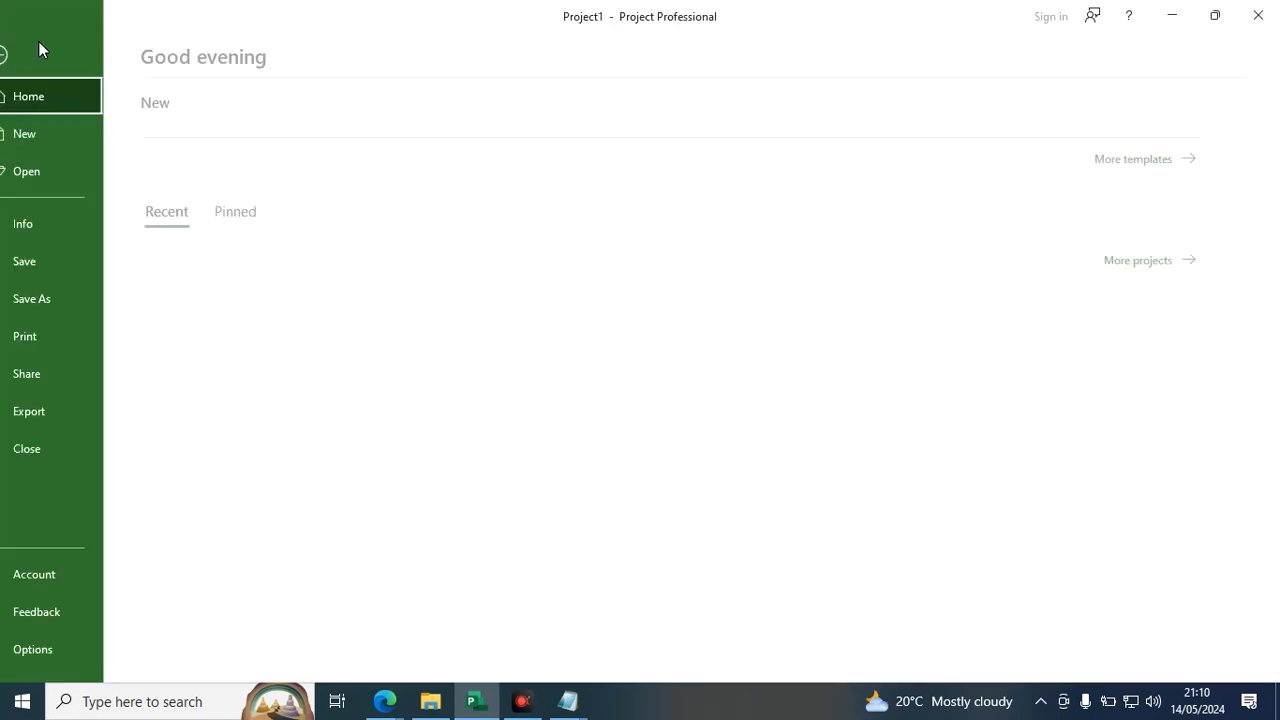
{"action": "left_click", "coordinate": [57, 268]}
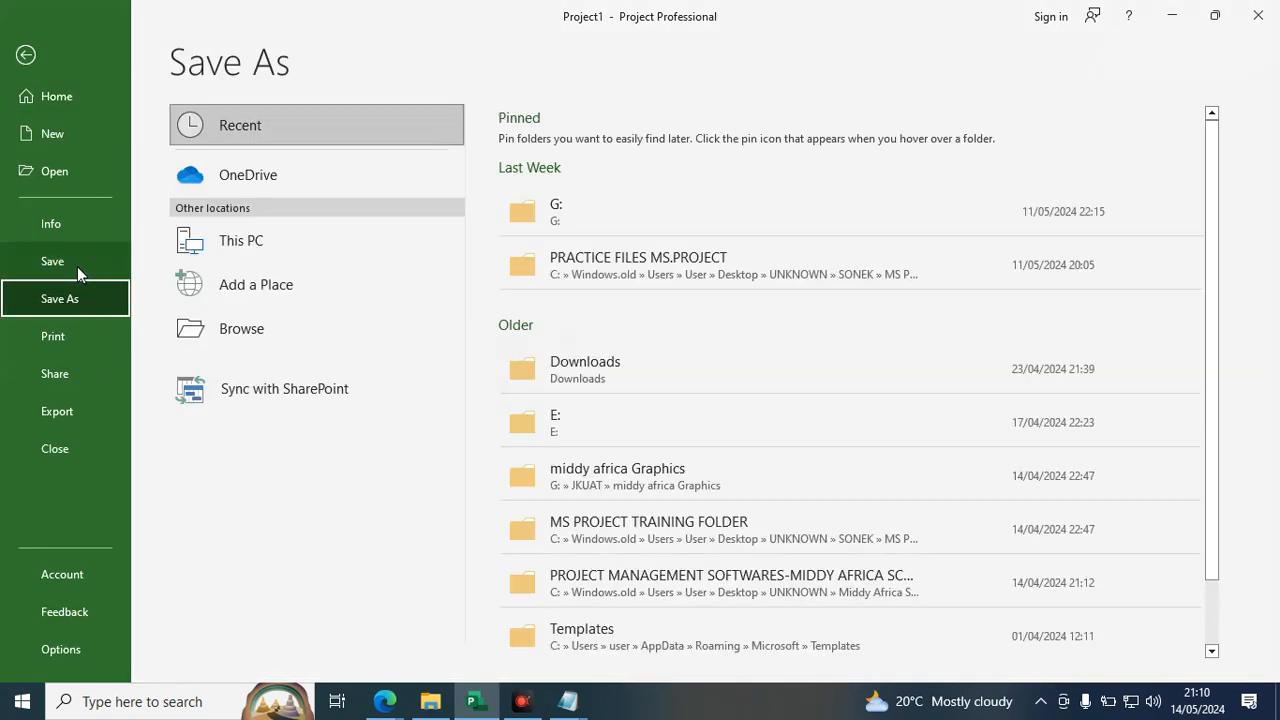
{"action": "left_click", "coordinate": [339, 381]}
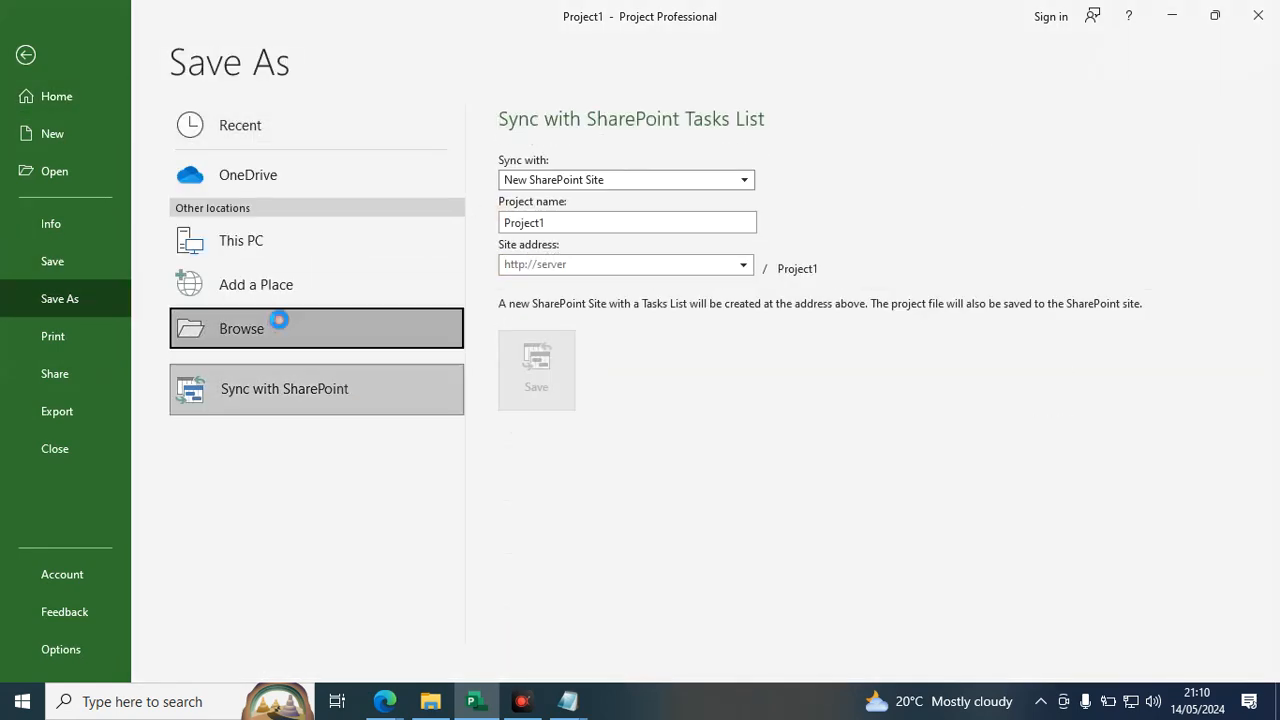
{"action": "left_click", "coordinate": [280, 326]}
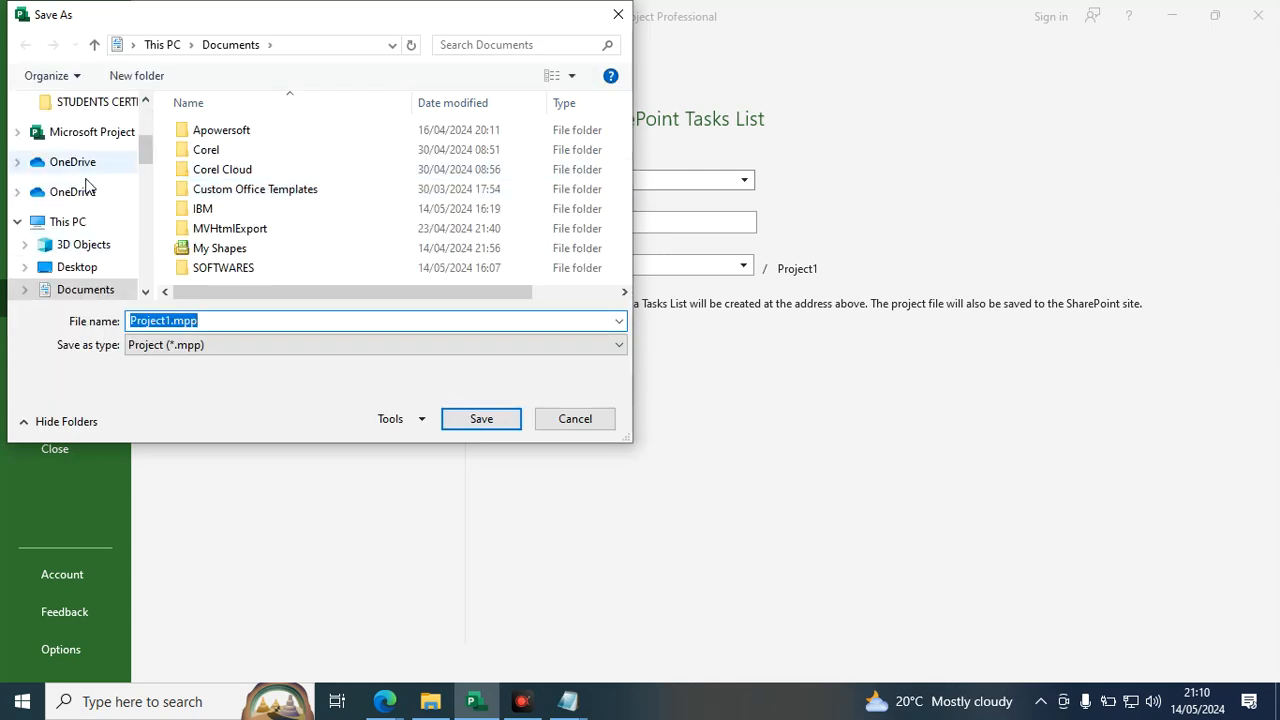
{"action": "scroll", "coordinate": [95, 257], "scroll_direction": "down", "scroll_amount": 1}
{"action": "left_click", "coordinate": [205, 320]}
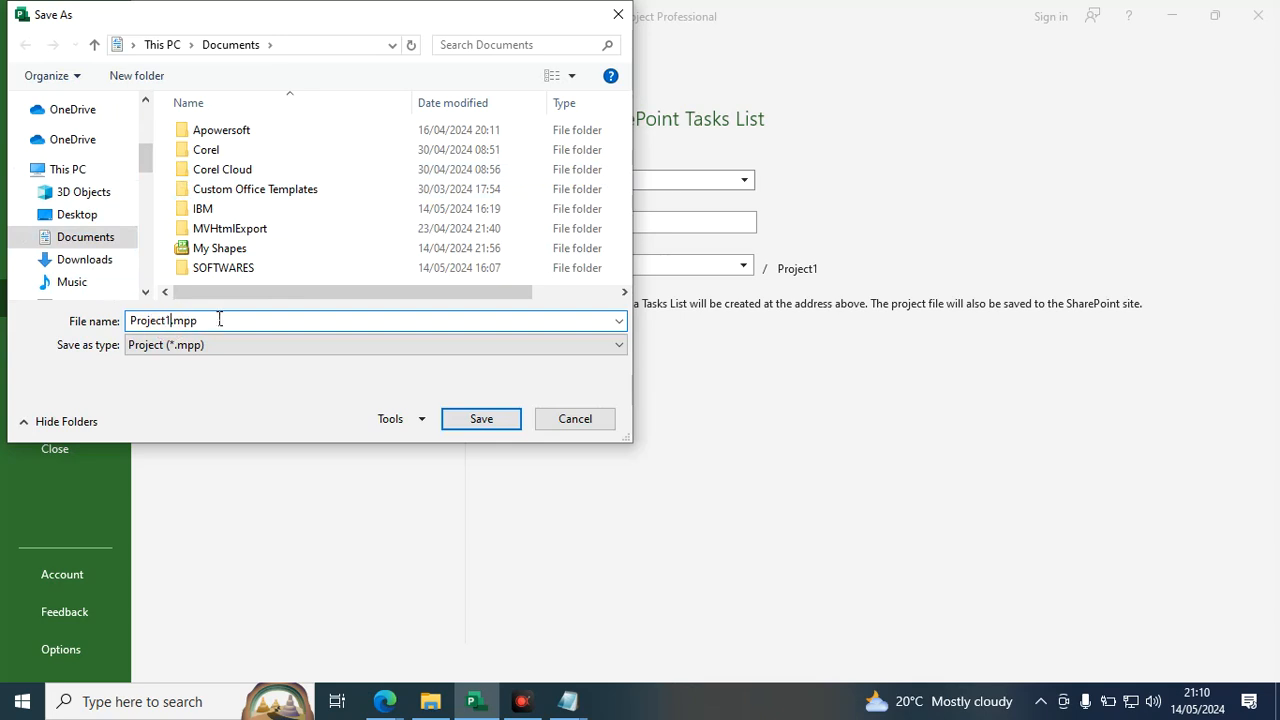
{"action": "key", "text": "BackSpace"}
{"action": "key", "text": "BackSpace"}
{"action": "key", "text": "BackSpace"}
{"action": "key", "text": "BackSpace"}
{"action": "key", "text": "BackSpace"}
{"action": "key", "text": "BackSpace"}
{"action": "key", "text": "BackSpace"}
{"action": "key", "text": "BackSpace"}
{"action": "type", "text": "B"}
{"action": "type", "text": "athr"}
{"action": "type", "text": "oom "}
{"action": "type", "text": "Rifi"}
{"action": "type", "text": "t"}
{"action": "key", "text": "BackSpace"}
{"action": "key", "text": "BackSpace"}
{"action": "key", "text": "BackSpace"}
{"action": "key", "text": "BackSpace"}
{"action": "type", "text": "Refit May intake 2"}
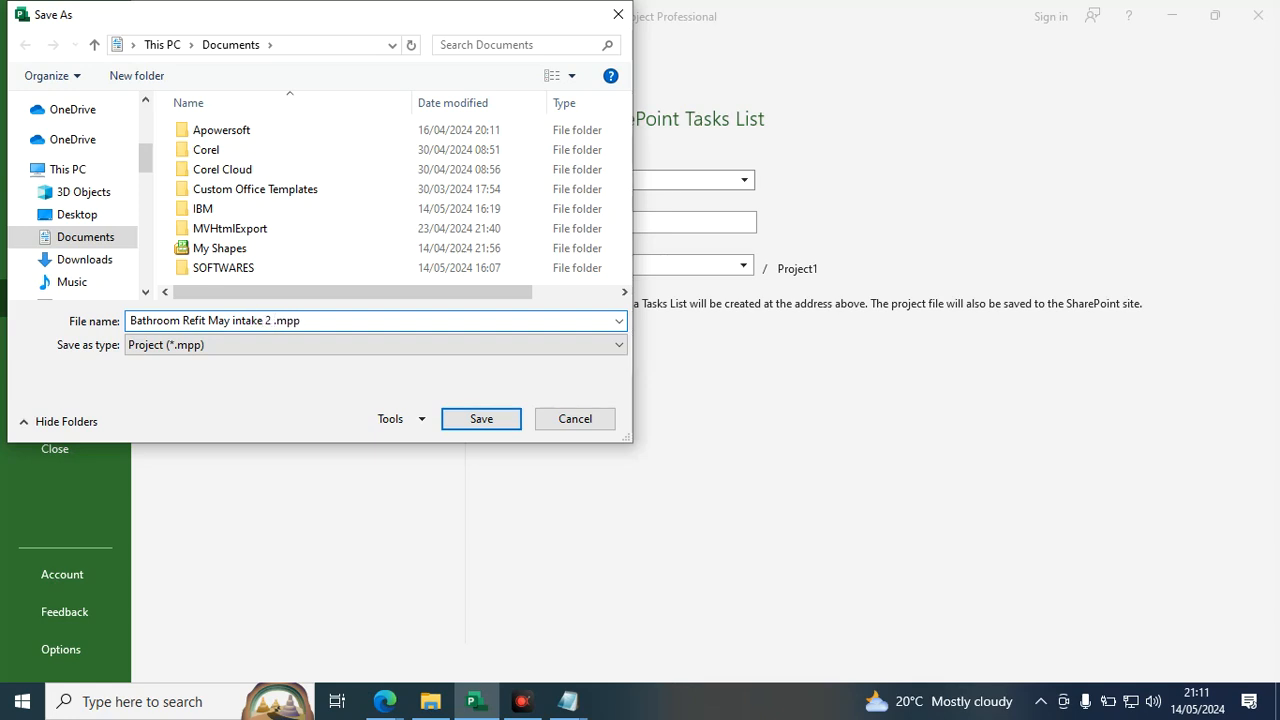
{"action": "type", "text": " cohort"}
{"action": "left_click", "coordinate": [479, 419]}
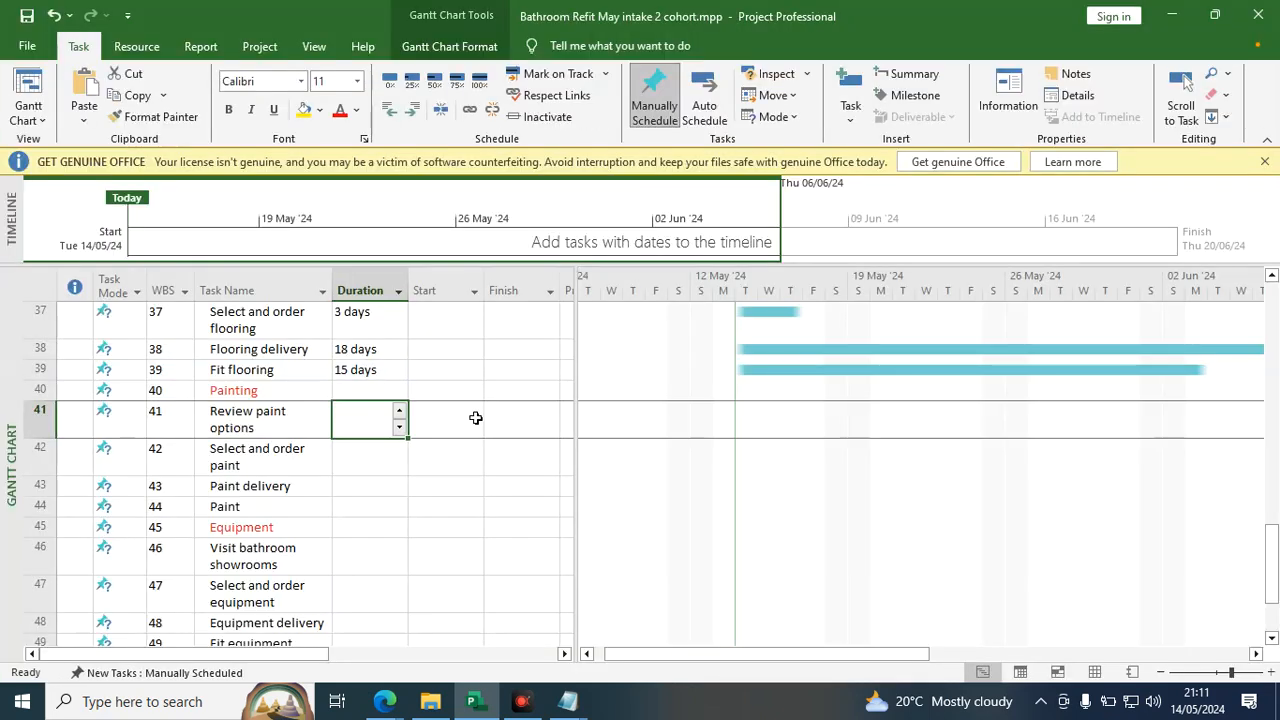
Set the duration of Review paint options to 2 days and of Select and order paint to 1 day.
{"action": "left_click", "coordinate": [360, 417]}
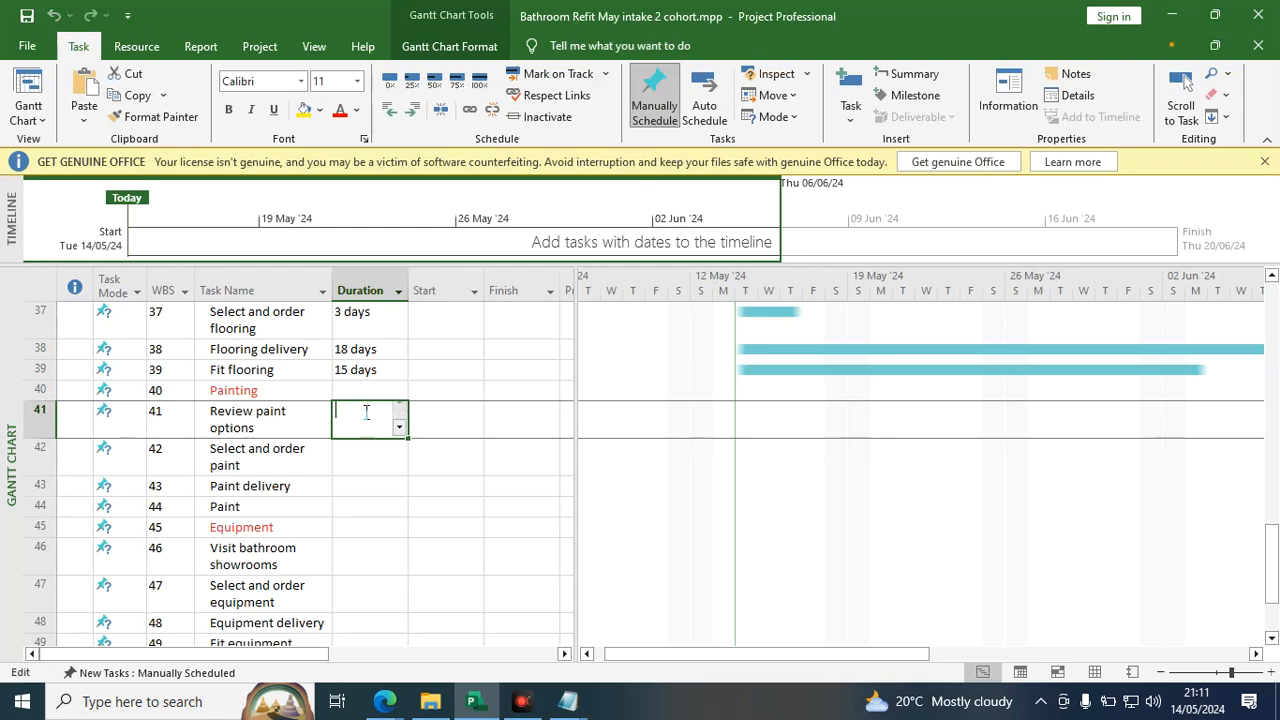
{"action": "left_click", "coordinate": [400, 411]}
{"action": "left_click", "coordinate": [400, 411]}
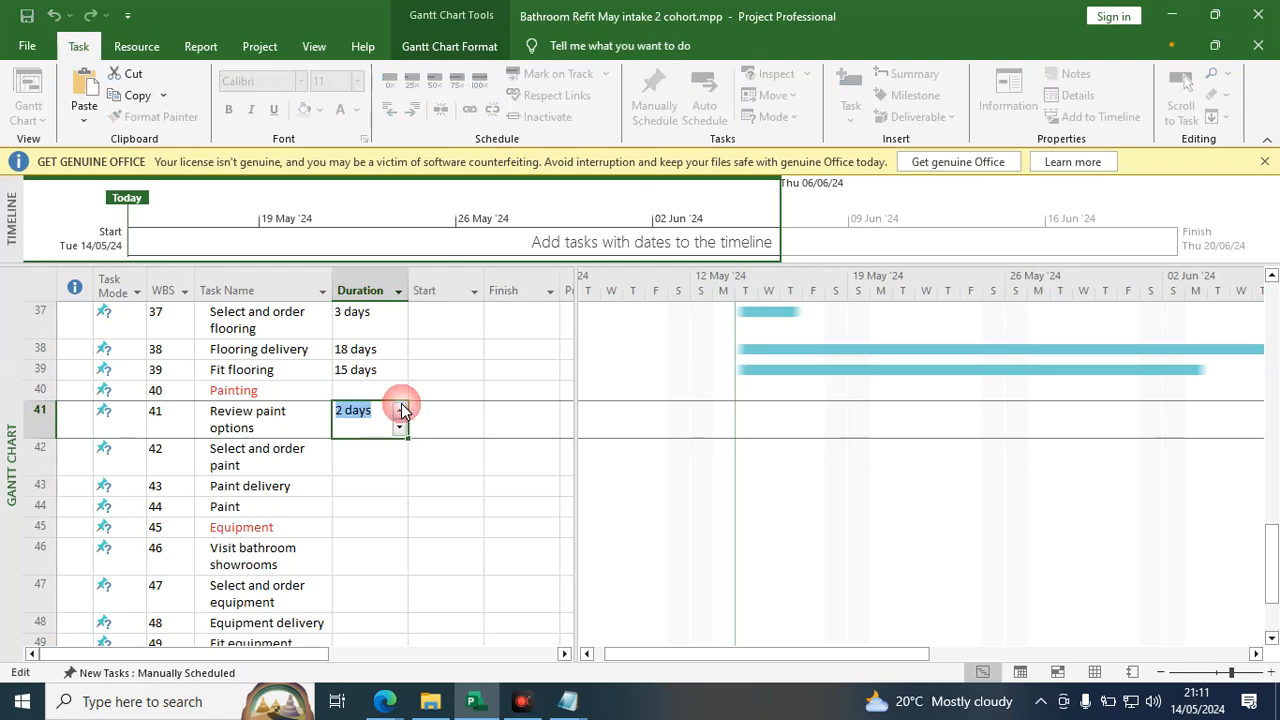
{"action": "left_click", "coordinate": [355, 460]}
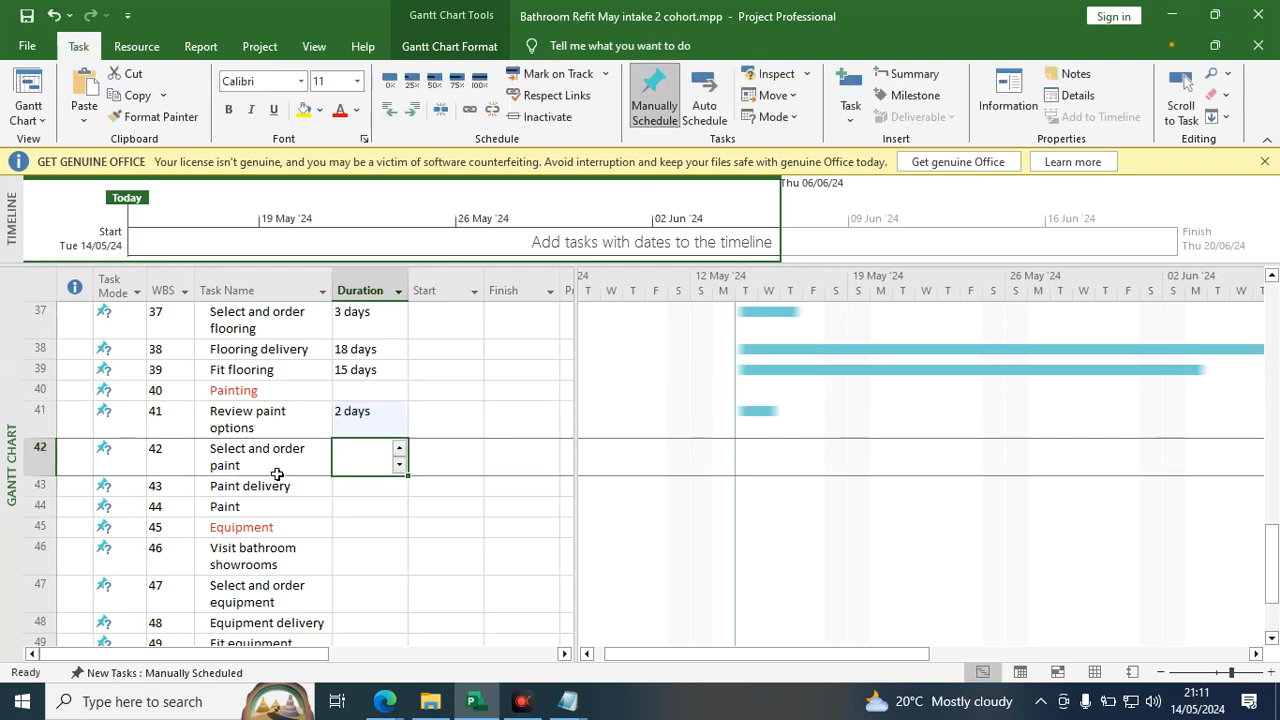
{"action": "left_click", "coordinate": [399, 449]}
Set the duration of the Painting subtask Paint delivery to 6 days.
{"action": "left_click", "coordinate": [355, 487]}
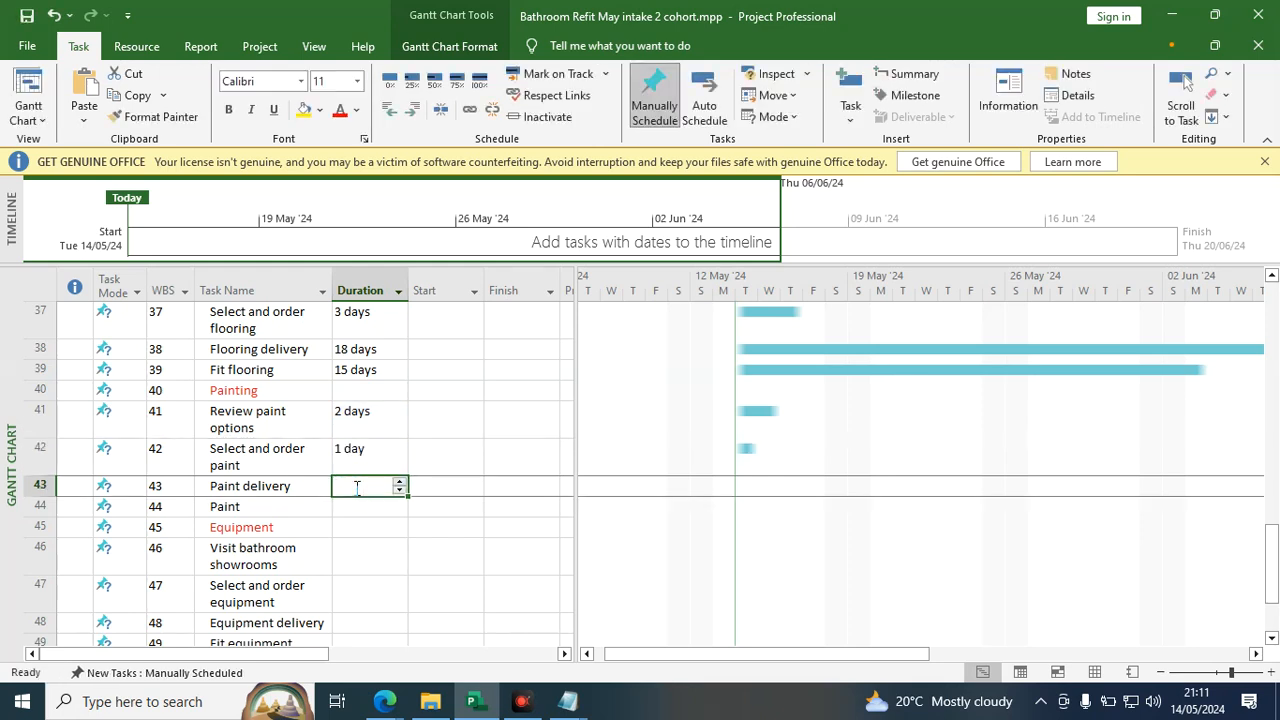
{"action": "left_click", "coordinate": [401, 482]}
{"action": "left_click", "coordinate": [401, 482]}
{"action": "left_click", "coordinate": [401, 482]}
{"action": "left_click", "coordinate": [401, 482]}
{"action": "left_click", "coordinate": [401, 482]}
{"action": "left_click", "coordinate": [401, 482]}
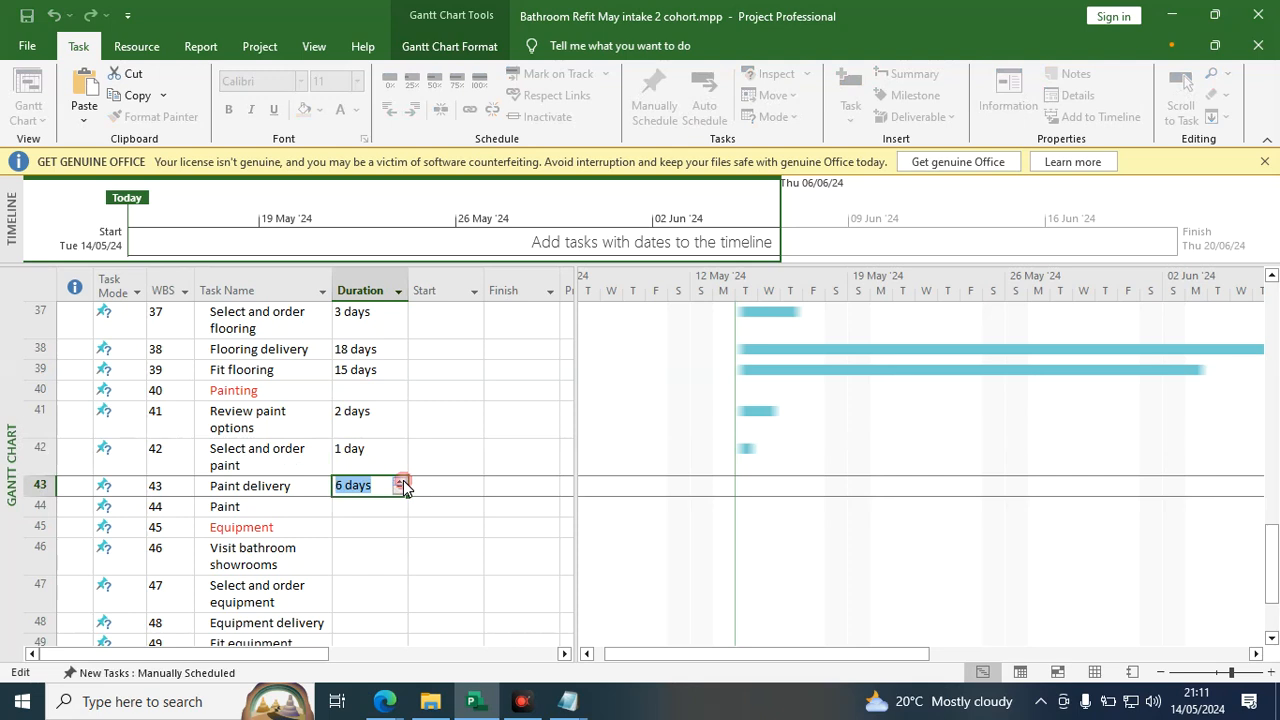
{"action": "left_click", "coordinate": [355, 507]}
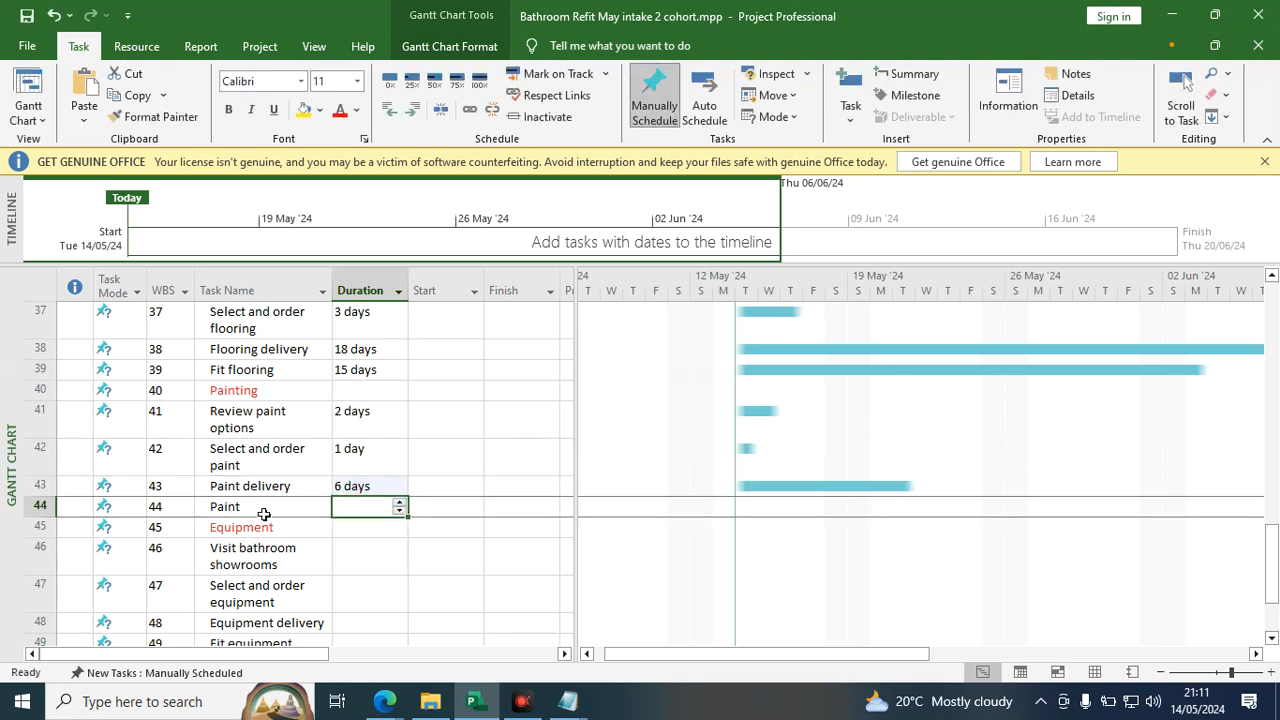
{"action": "left_click", "coordinate": [399, 503]}
{"action": "left_click", "coordinate": [399, 503]}
{"action": "left_click", "coordinate": [399, 503]}
{"action": "left_click", "coordinate": [399, 503]}
{"action": "left_click", "coordinate": [399, 503]}
{"action": "left_click", "coordinate": [399, 503]}
{"action": "left_click", "coordinate": [399, 503]}
{"action": "left_click", "coordinate": [399, 503]}
{"action": "left_click", "coordinate": [399, 503]}
{"action": "left_click", "coordinate": [399, 503]}
{"action": "left_click", "coordinate": [399, 503]}
{"action": "left_click", "coordinate": [399, 503]}
{"action": "left_click", "coordinate": [399, 503]}
{"action": "left_click", "coordinate": [399, 503]}
{"action": "left_click", "coordinate": [399, 503]}
{"action": "left_click", "coordinate": [399, 503]}
{"action": "left_click", "coordinate": [399, 503]}
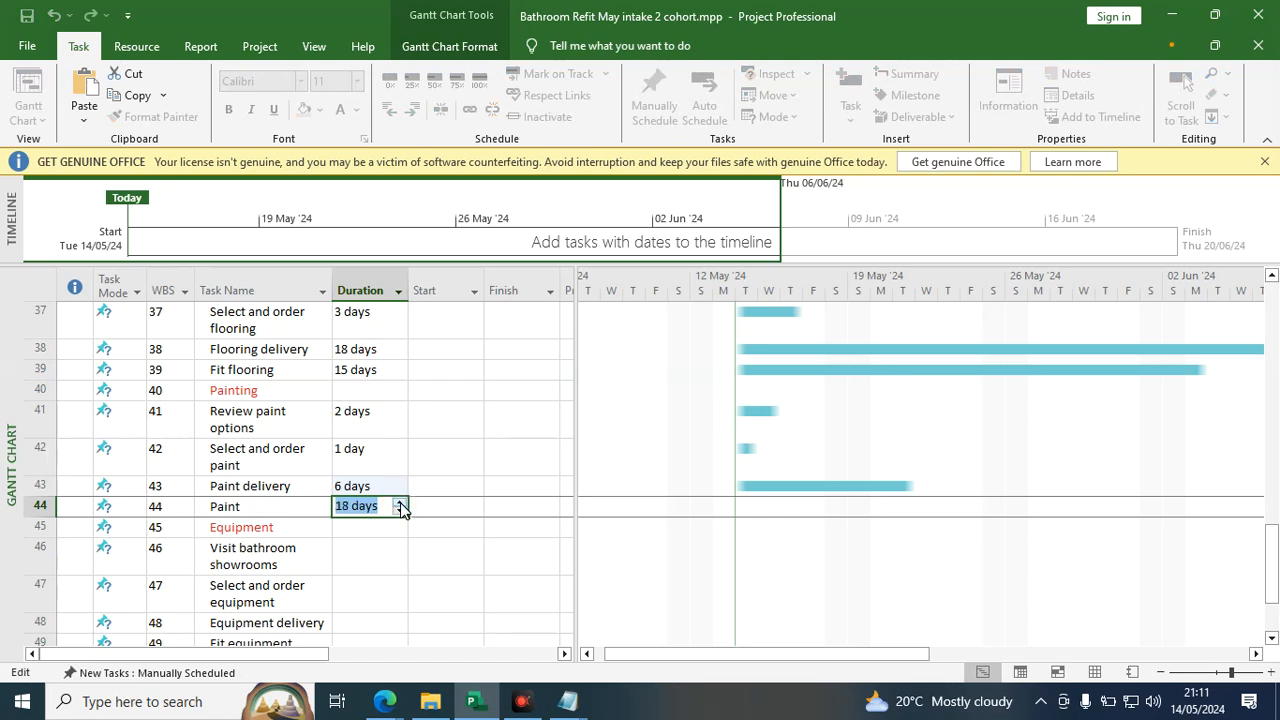
{"action": "scroll", "coordinate": [344, 522], "scroll_direction": "down", "scroll_amount": 2}
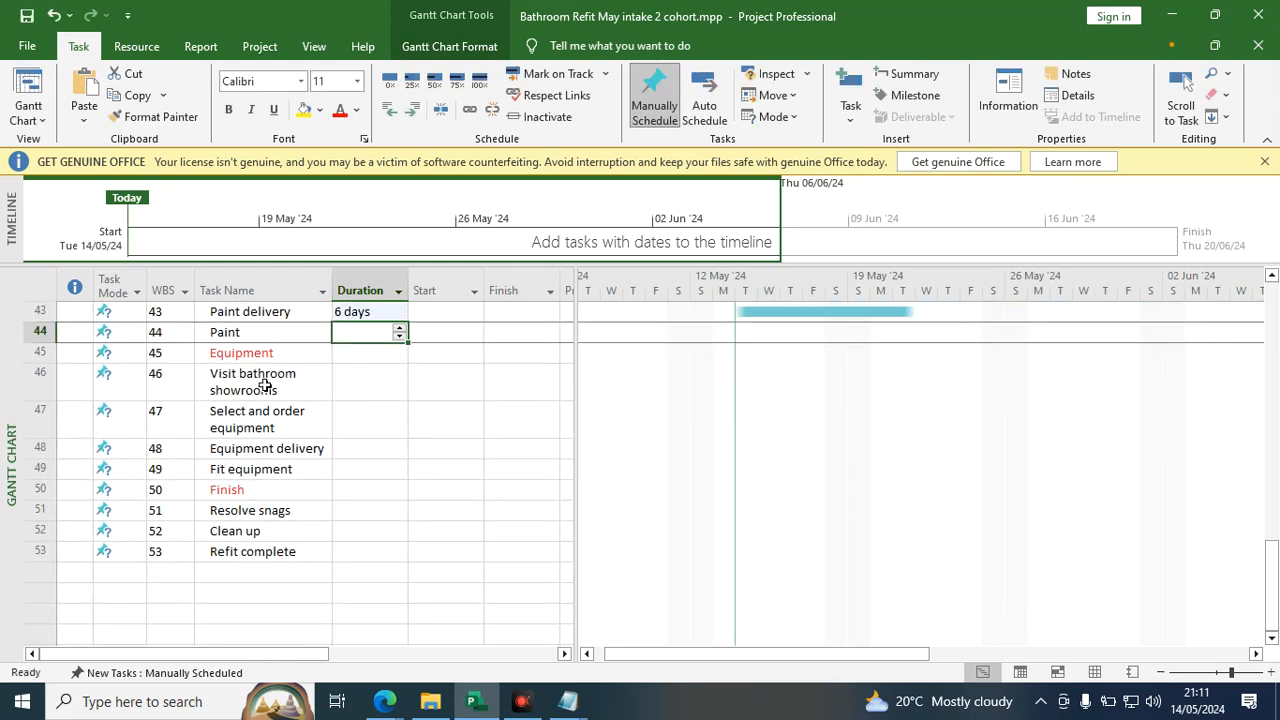
{"action": "left_click", "coordinate": [345, 373]}
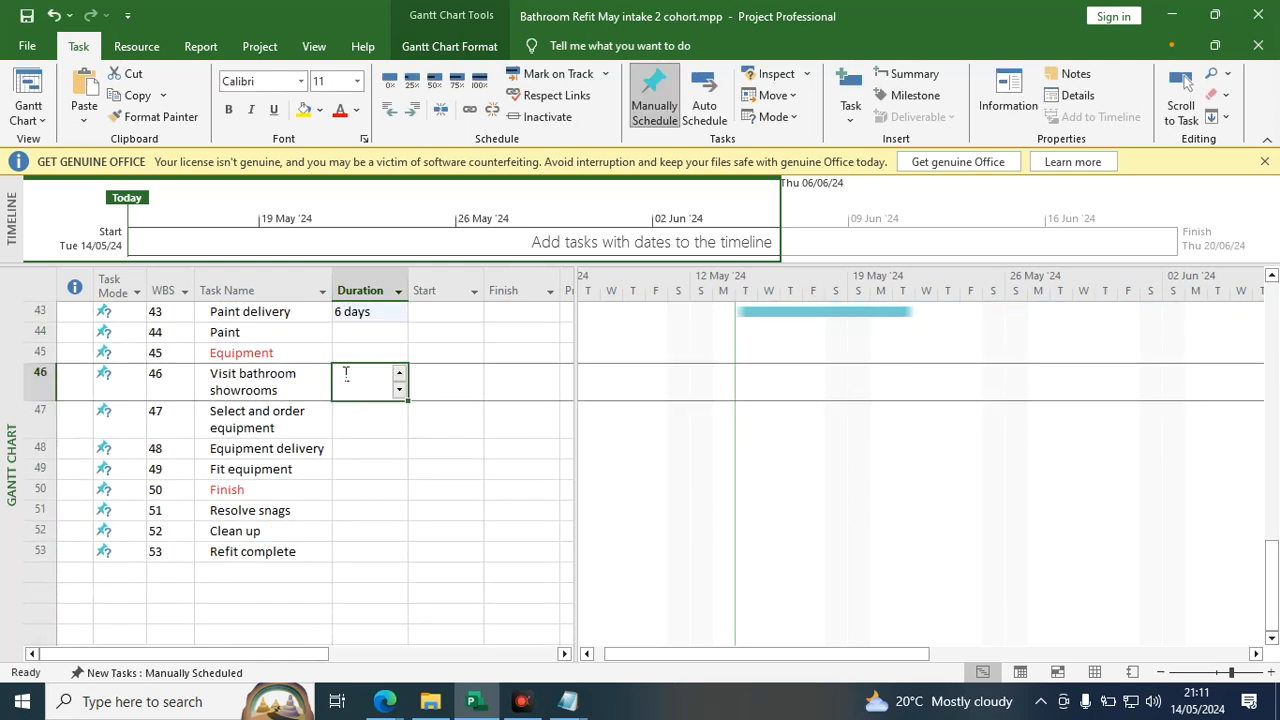
Set the duration of Paint to 20 days and of Visit bathroom showrooms to 2 days.
{"action": "left_click", "coordinate": [355, 333]}
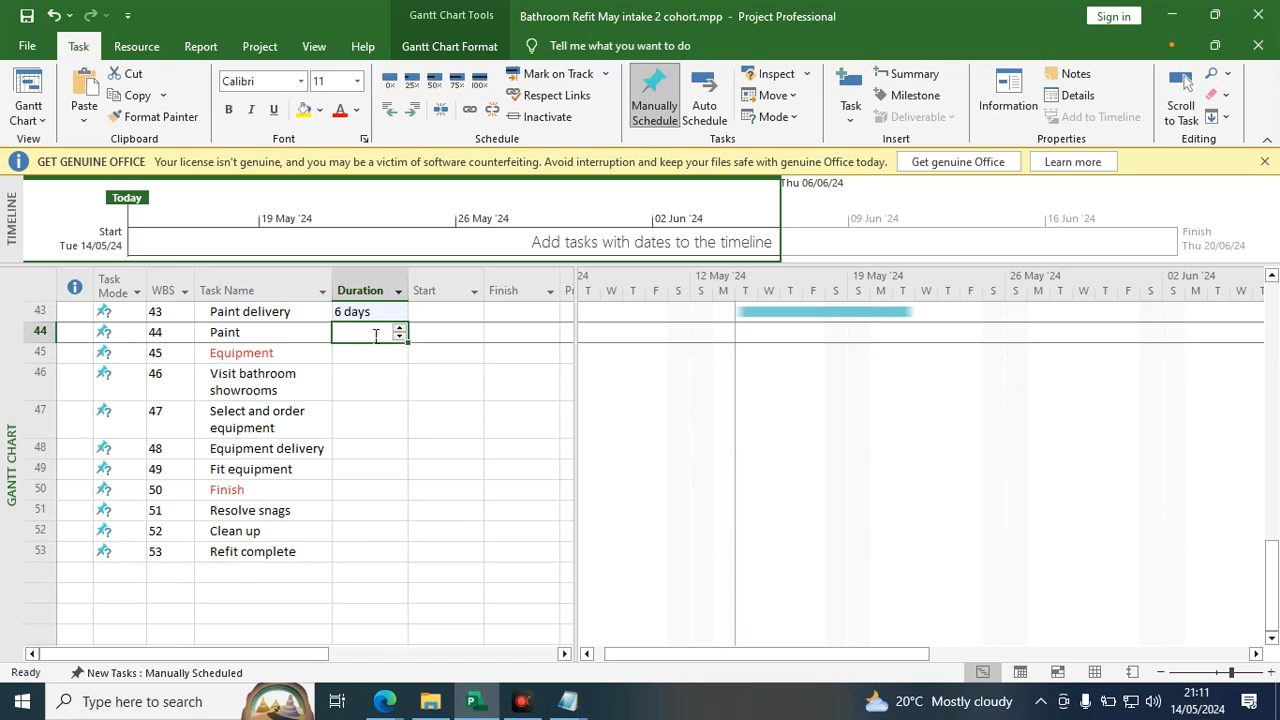
{"action": "type", "text": "20d"}
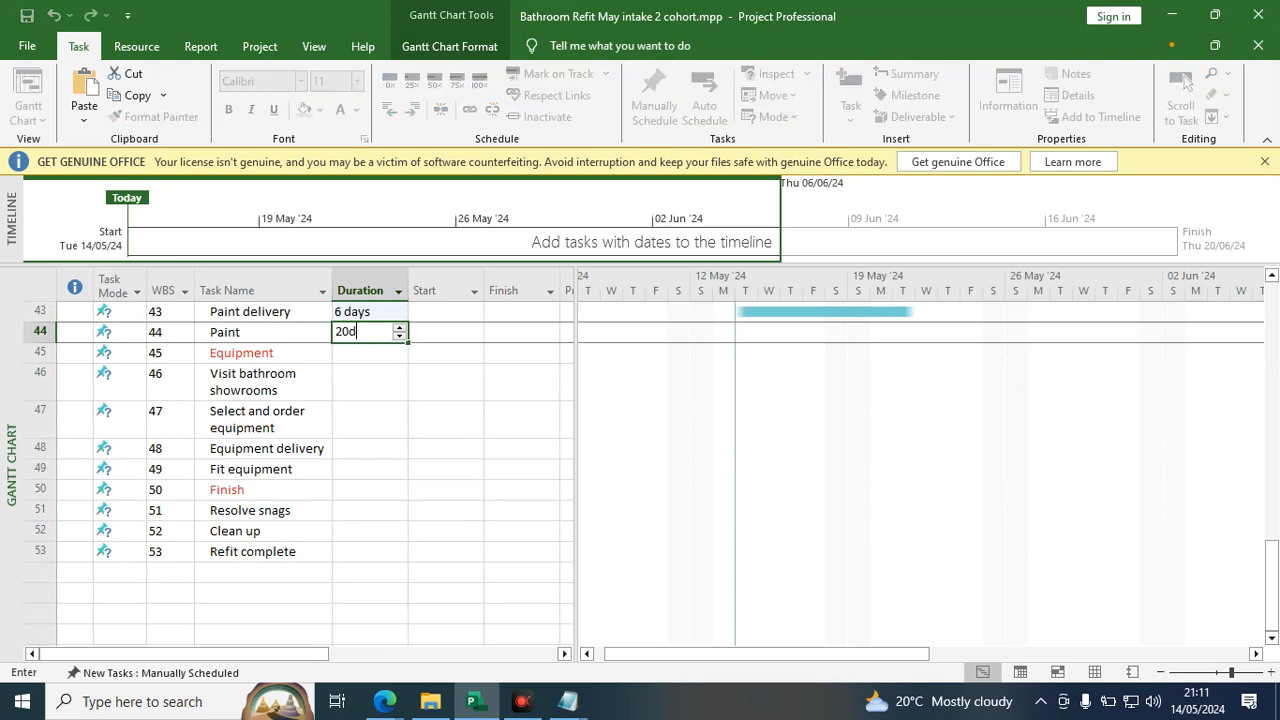
{"action": "left_click", "coordinate": [342, 375]}
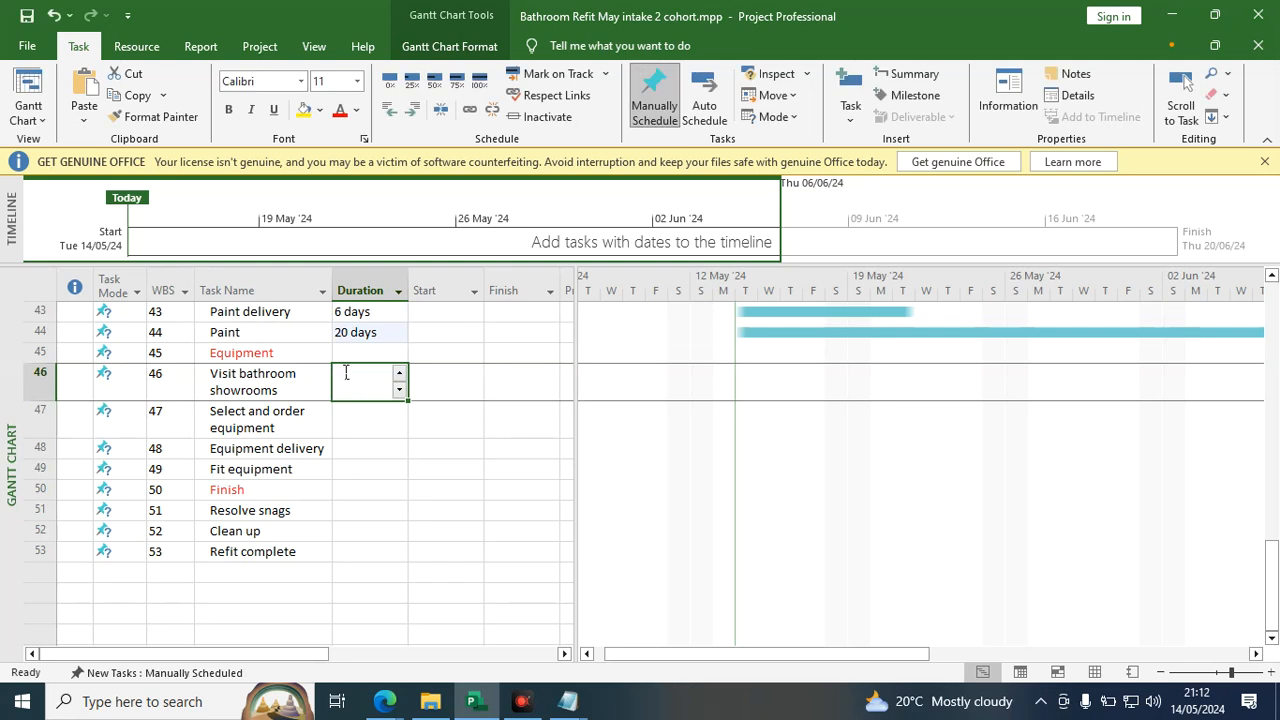
{"action": "left_click", "coordinate": [400, 373]}
{"action": "left_click", "coordinate": [400, 373]}
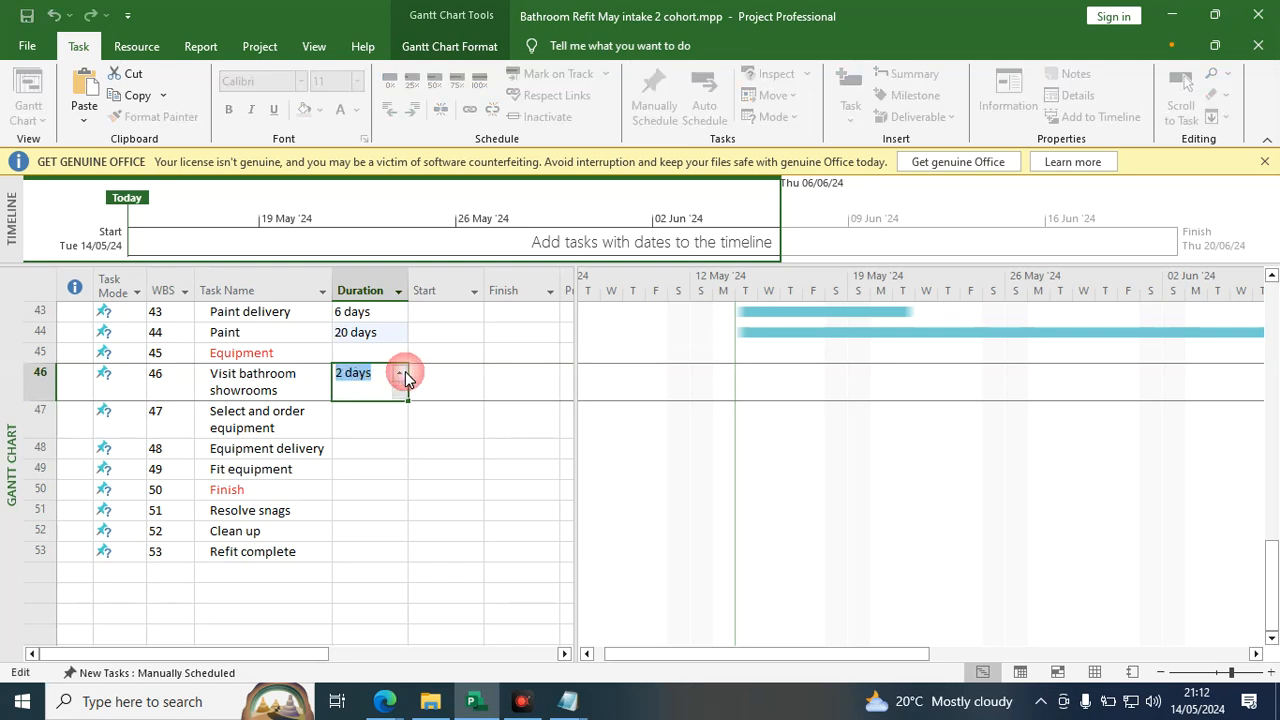
Set the duration of the Equipment subtask Select and order equipment to 3 days.
{"action": "left_click", "coordinate": [318, 426]}
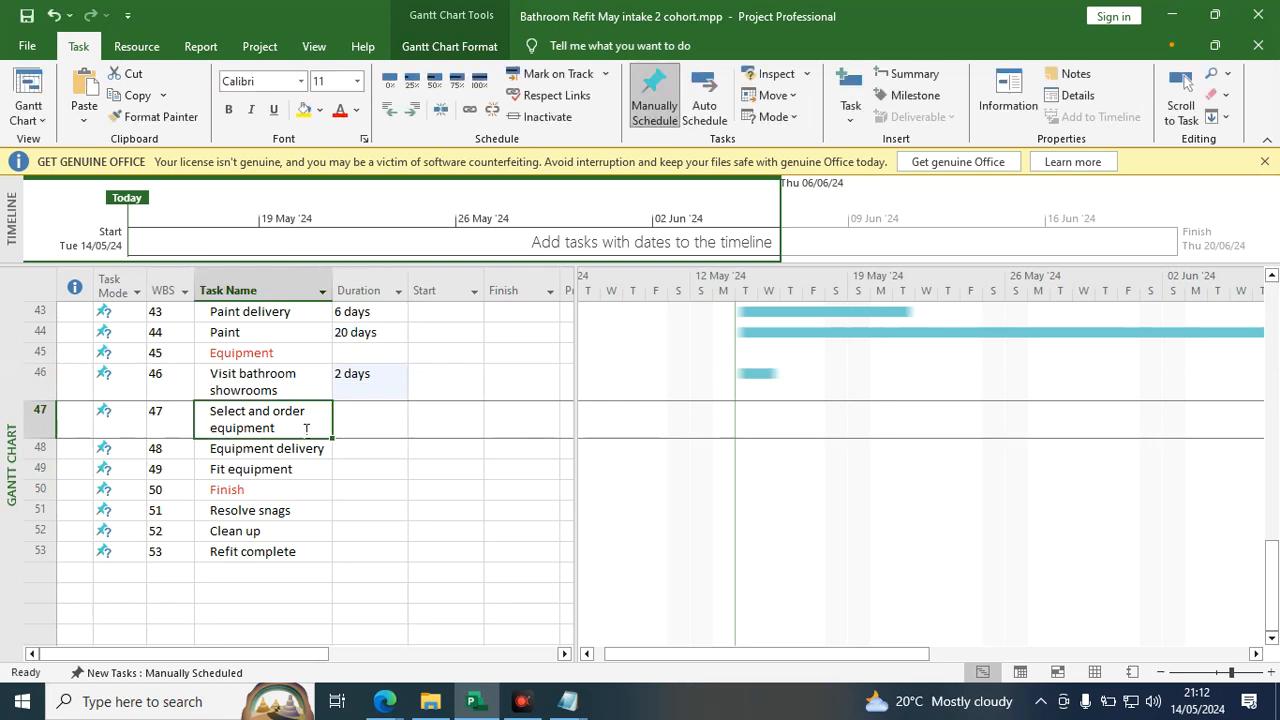
{"action": "left_click", "coordinate": [360, 425]}
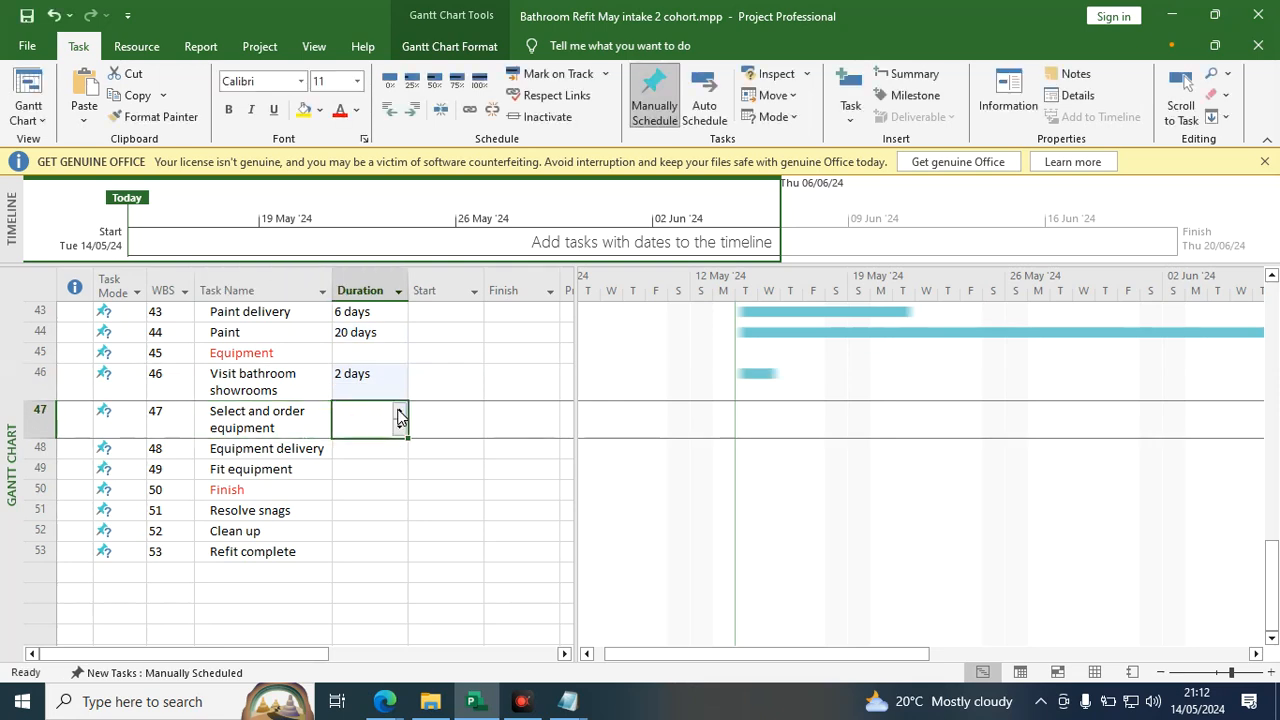
{"action": "left_click", "coordinate": [400, 411]}
{"action": "left_click", "coordinate": [400, 411]}
{"action": "left_click", "coordinate": [400, 411]}
{"action": "left_click", "coordinate": [368, 450]}
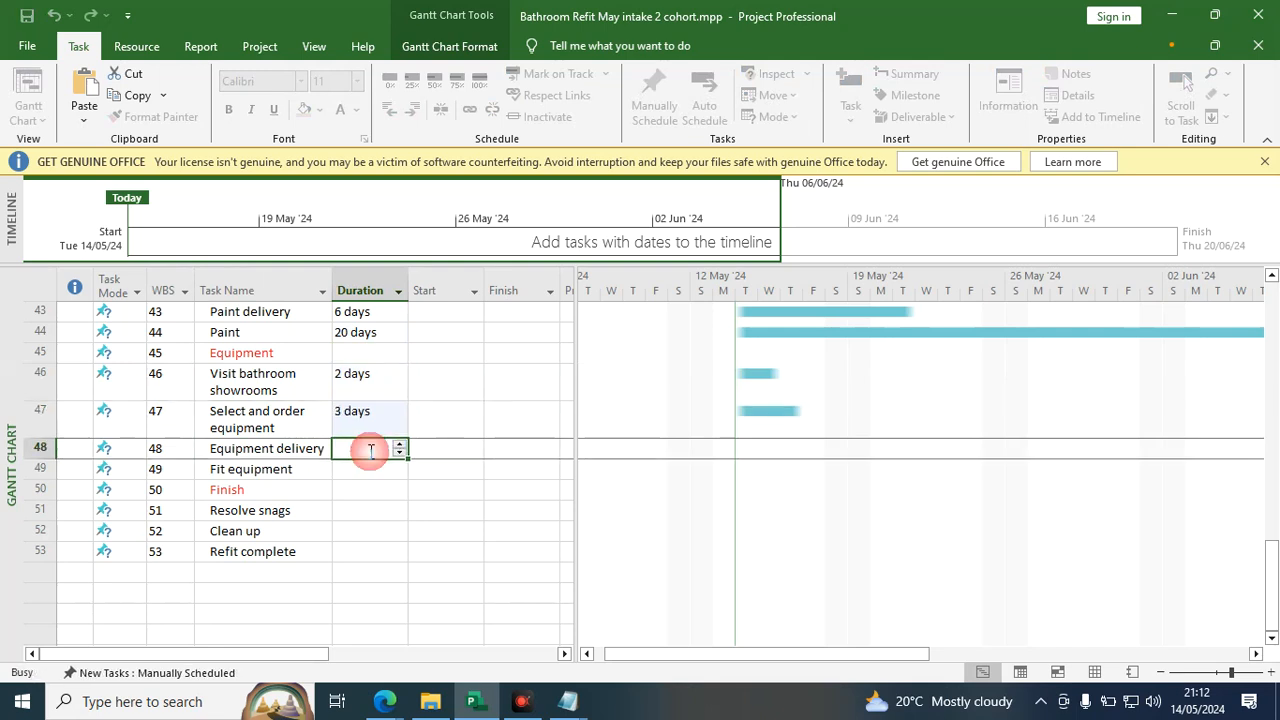
Set the duration of the Equipment subtask Equipment delivery to 7 days.
{"action": "left_click", "coordinate": [400, 446]}
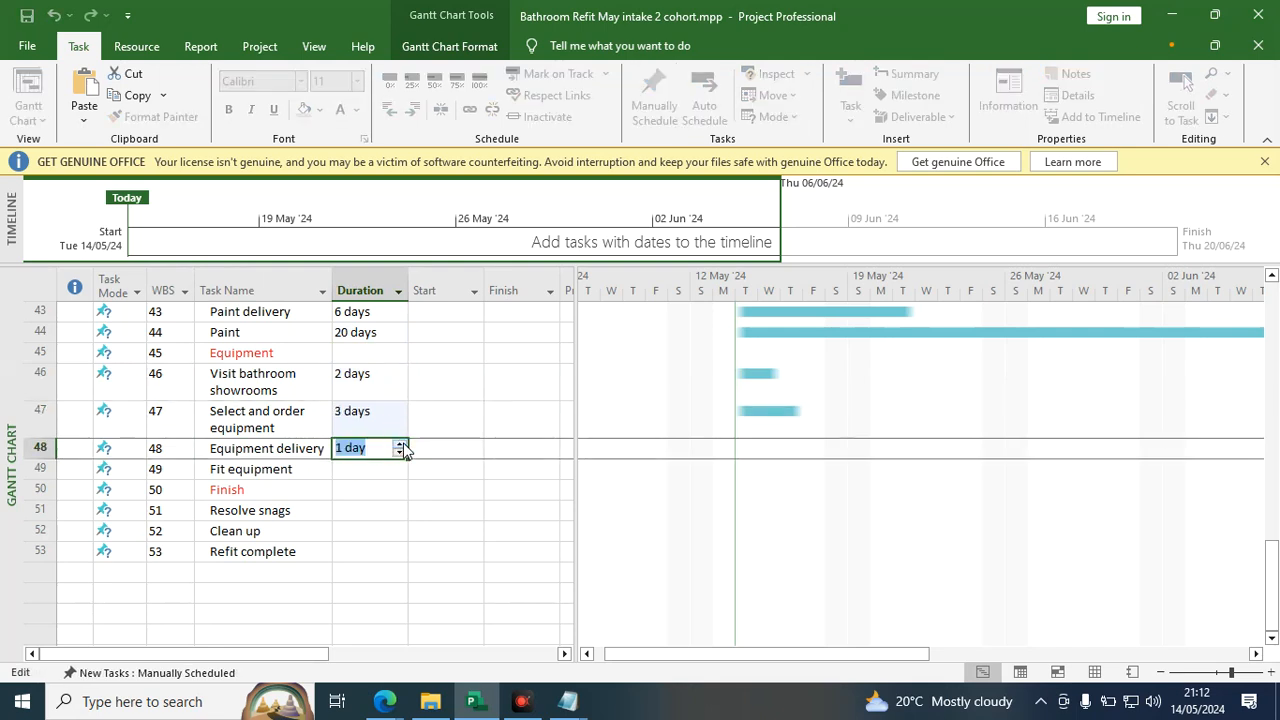
{"action": "left_click", "coordinate": [399, 444]}
{"action": "left_click", "coordinate": [399, 444]}
{"action": "left_click", "coordinate": [399, 444]}
{"action": "left_click", "coordinate": [399, 444]}
{"action": "left_click", "coordinate": [399, 444]}
{"action": "left_click", "coordinate": [399, 444]}
Set the duration of the Equipment subtask Fit equipment to 9 days.
{"action": "left_click", "coordinate": [352, 470]}
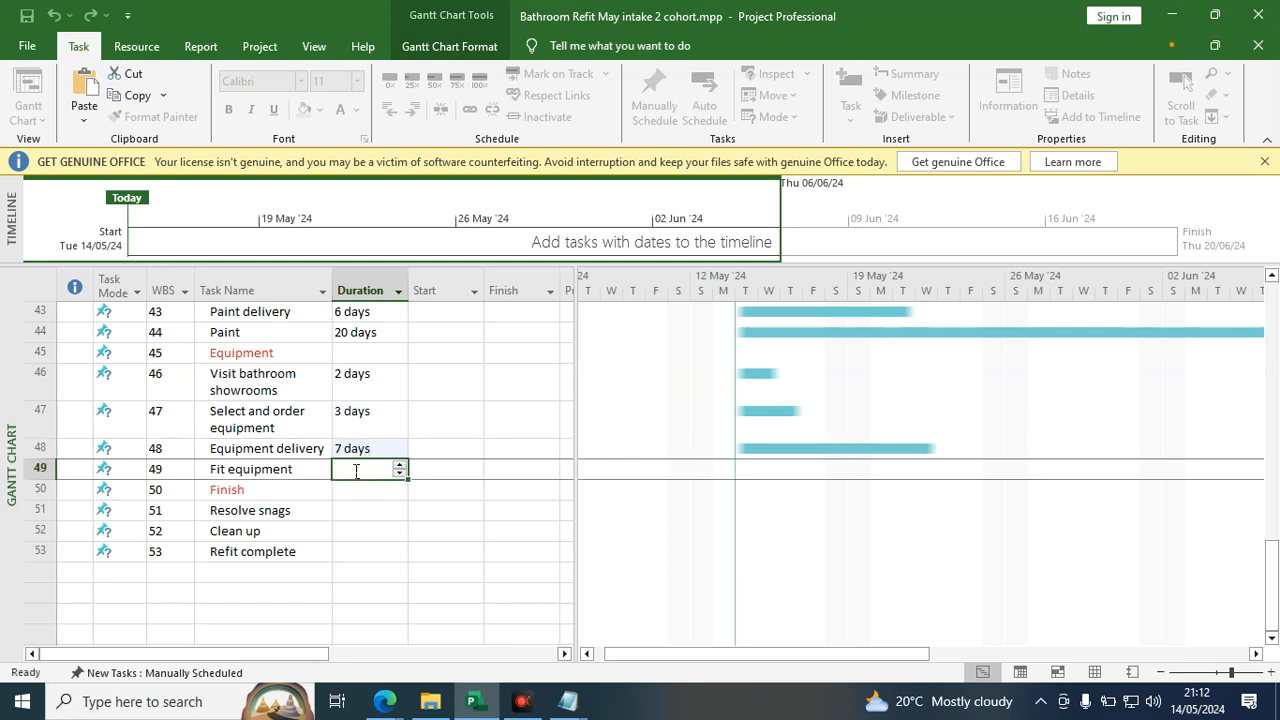
{"action": "left_click", "coordinate": [399, 465]}
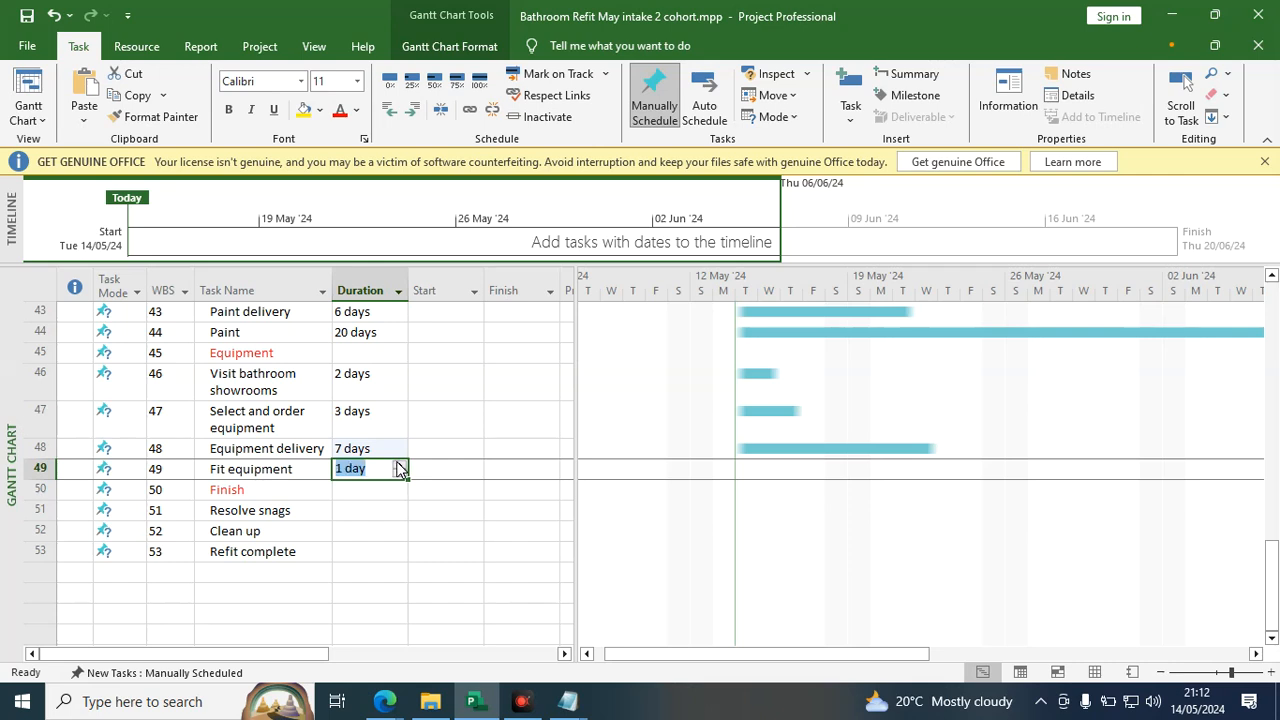
{"action": "left_click", "coordinate": [399, 465]}
{"action": "left_click", "coordinate": [399, 465]}
{"action": "left_click", "coordinate": [399, 465]}
{"action": "left_click", "coordinate": [399, 465]}
{"action": "left_click", "coordinate": [399, 465]}
{"action": "left_click", "coordinate": [399, 465]}
{"action": "left_click", "coordinate": [399, 465]}
{"action": "left_click", "coordinate": [399, 465]}
{"action": "left_click", "coordinate": [399, 465]}
{"action": "left_click", "coordinate": [399, 465]}
{"action": "left_click", "coordinate": [399, 474]}
{"action": "left_click", "coordinate": [399, 474]}
{"action": "left_click", "coordinate": [399, 474]}
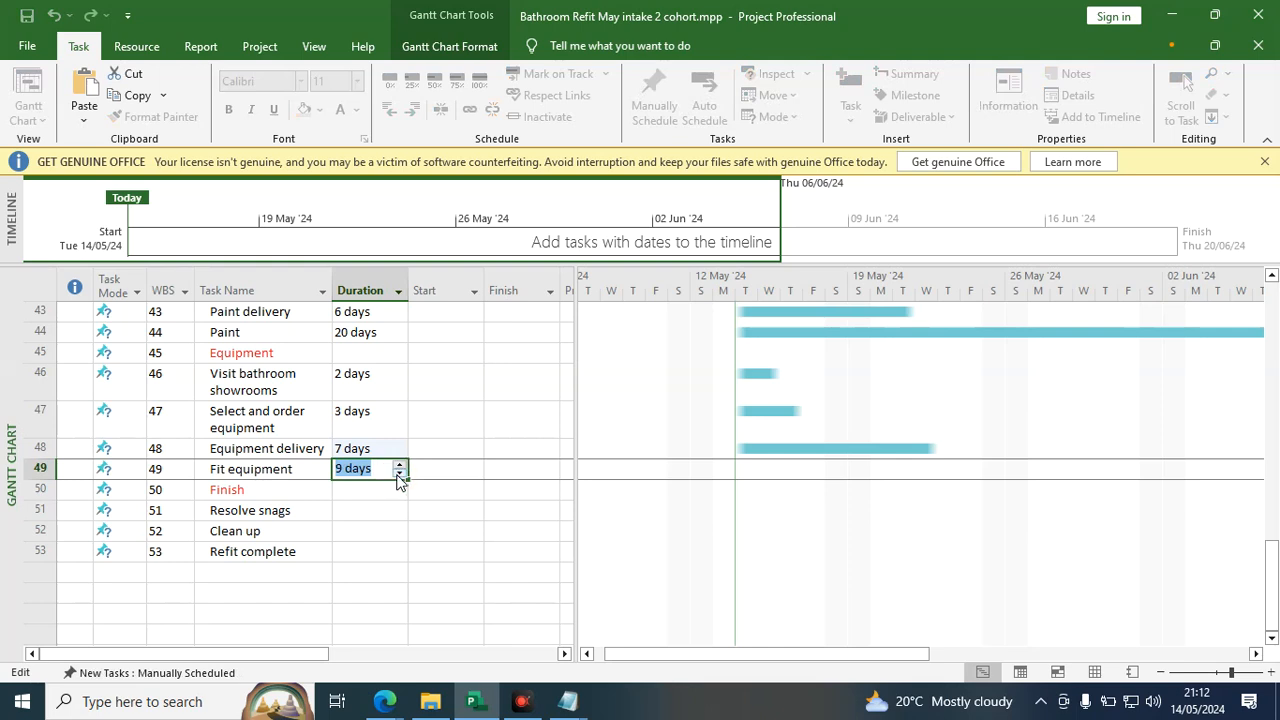
Set the duration of the Finish subtask Resolve snags to 3 days.
{"action": "left_click", "coordinate": [322, 510]}
{"action": "left_click", "coordinate": [360, 512]}
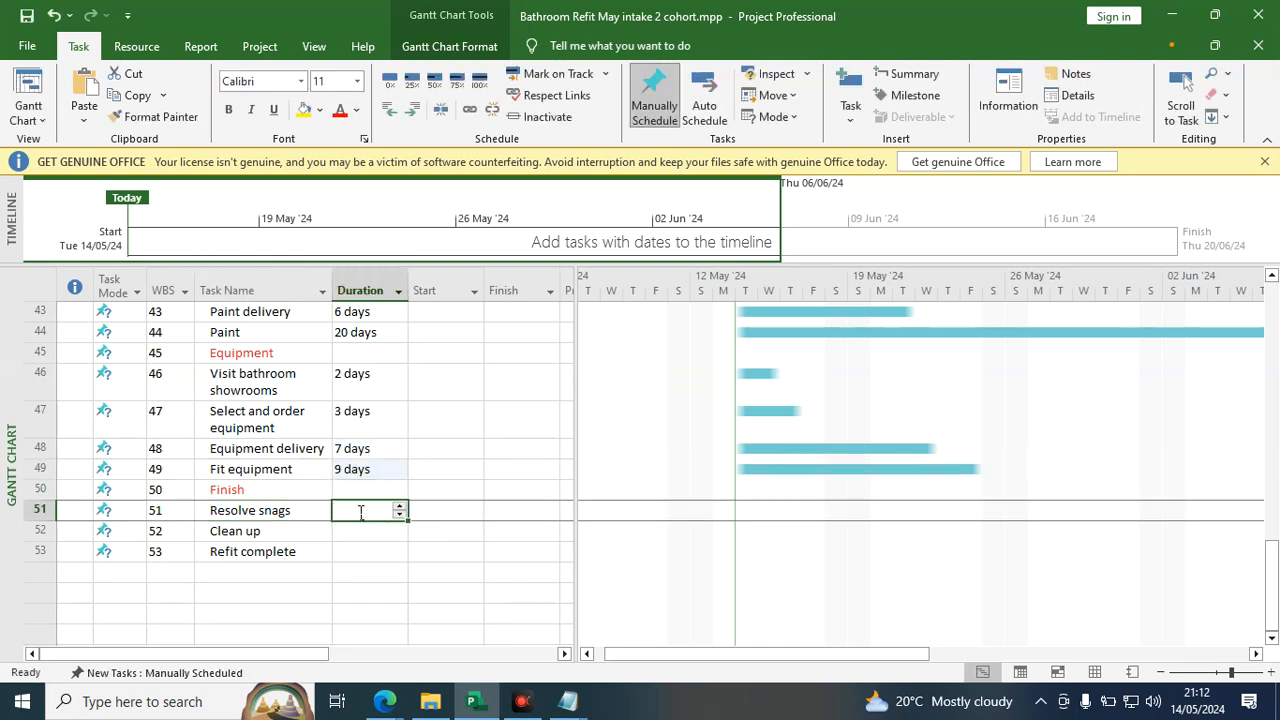
{"action": "left_click", "coordinate": [399, 506]}
{"action": "left_click", "coordinate": [399, 506]}
{"action": "left_click", "coordinate": [399, 507]}
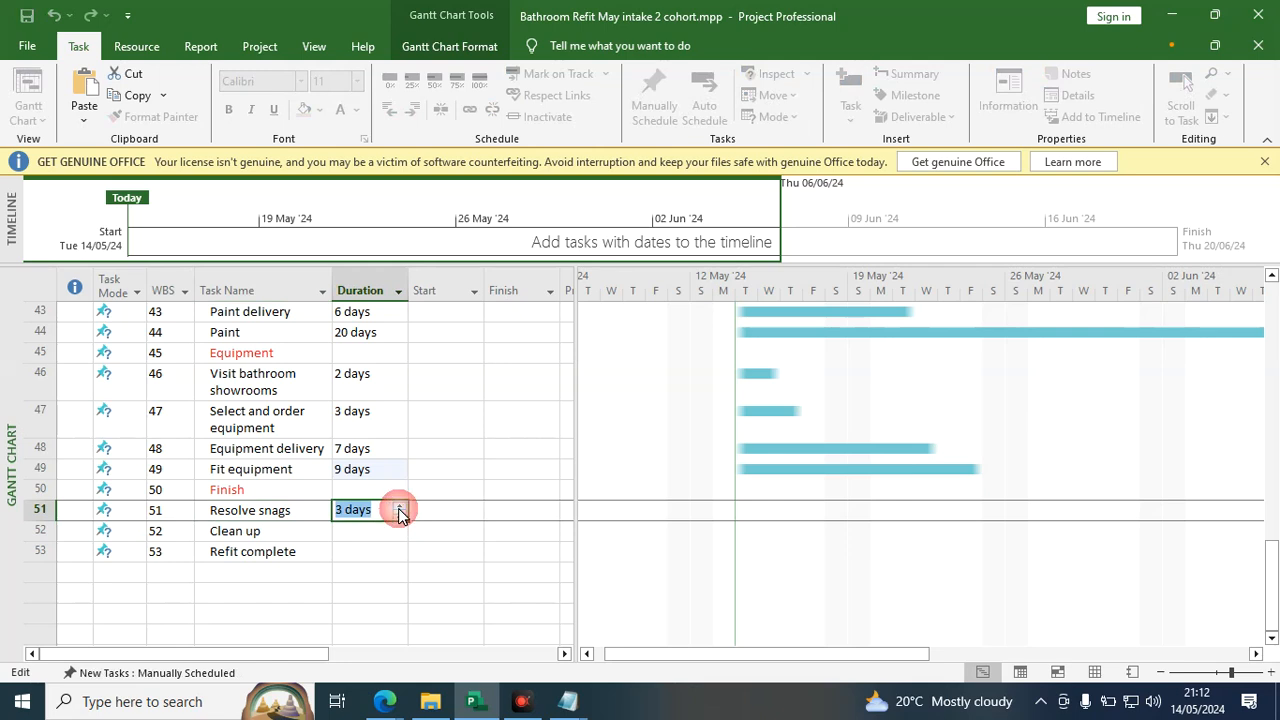
Set the duration of the Finish subtask Clean up to 4 days.
{"action": "left_click", "coordinate": [353, 531]}
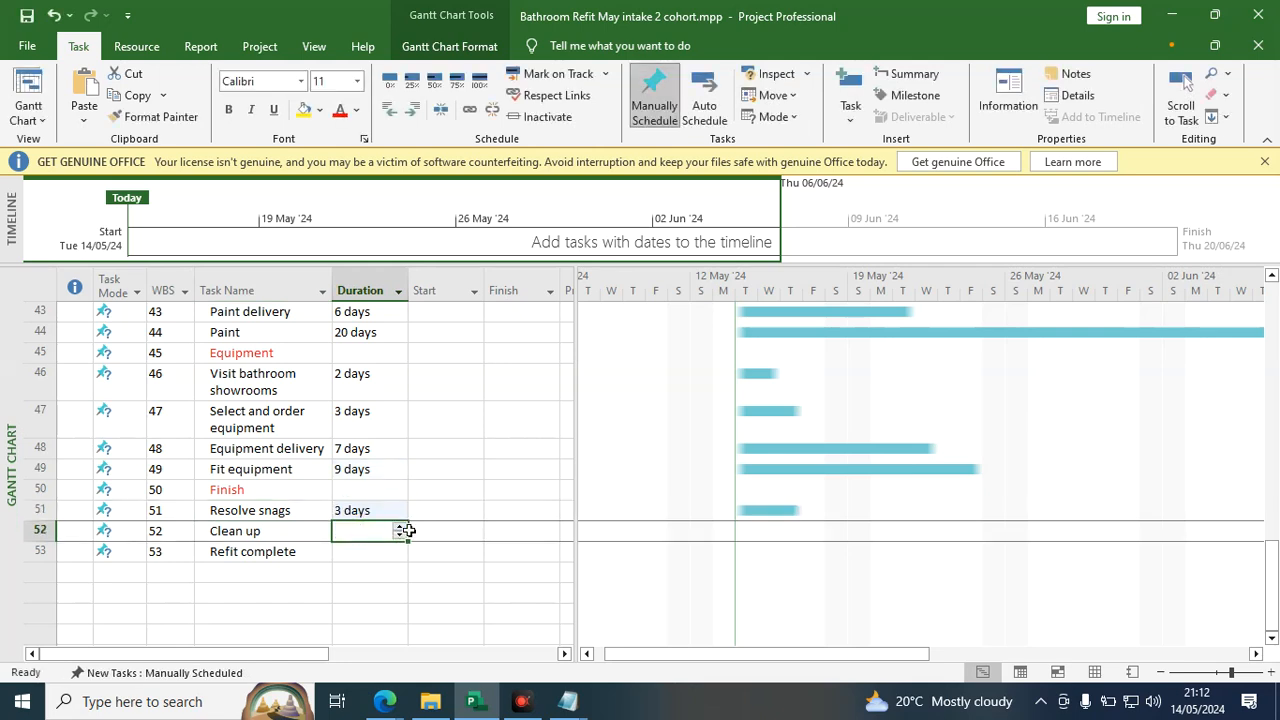
{"action": "left_click", "coordinate": [399, 527]}
{"action": "left_click", "coordinate": [399, 527]}
{"action": "left_click", "coordinate": [399, 527]}
{"action": "left_click", "coordinate": [399, 527]}
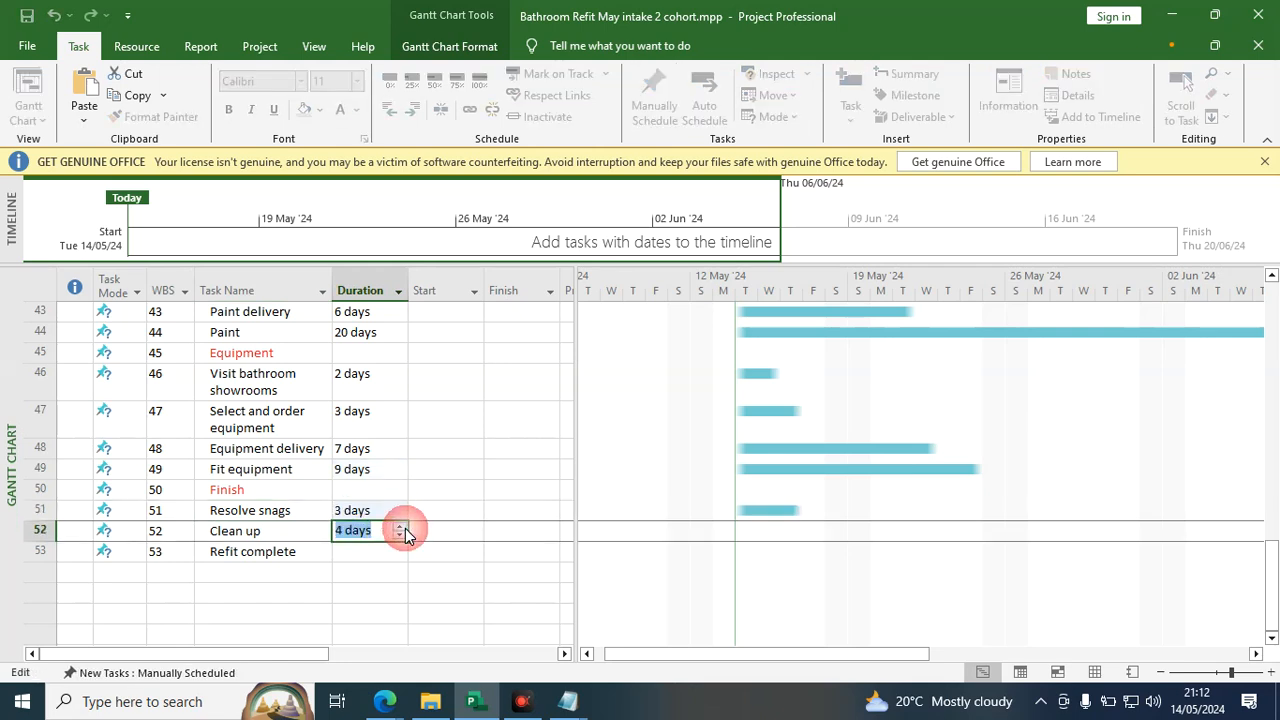
Enter a duration of 0 days for Refit complete to mark it as a milestone.
{"action": "left_click", "coordinate": [338, 552]}
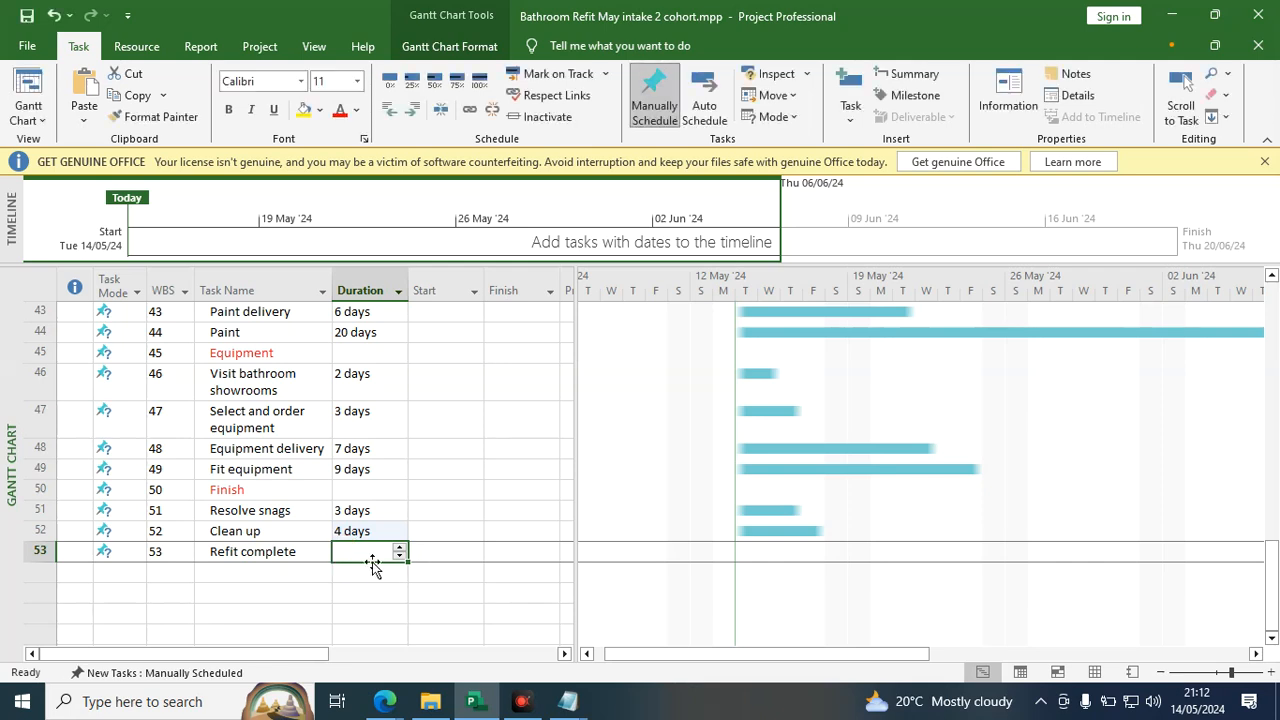
{"action": "type", "text": "0"}
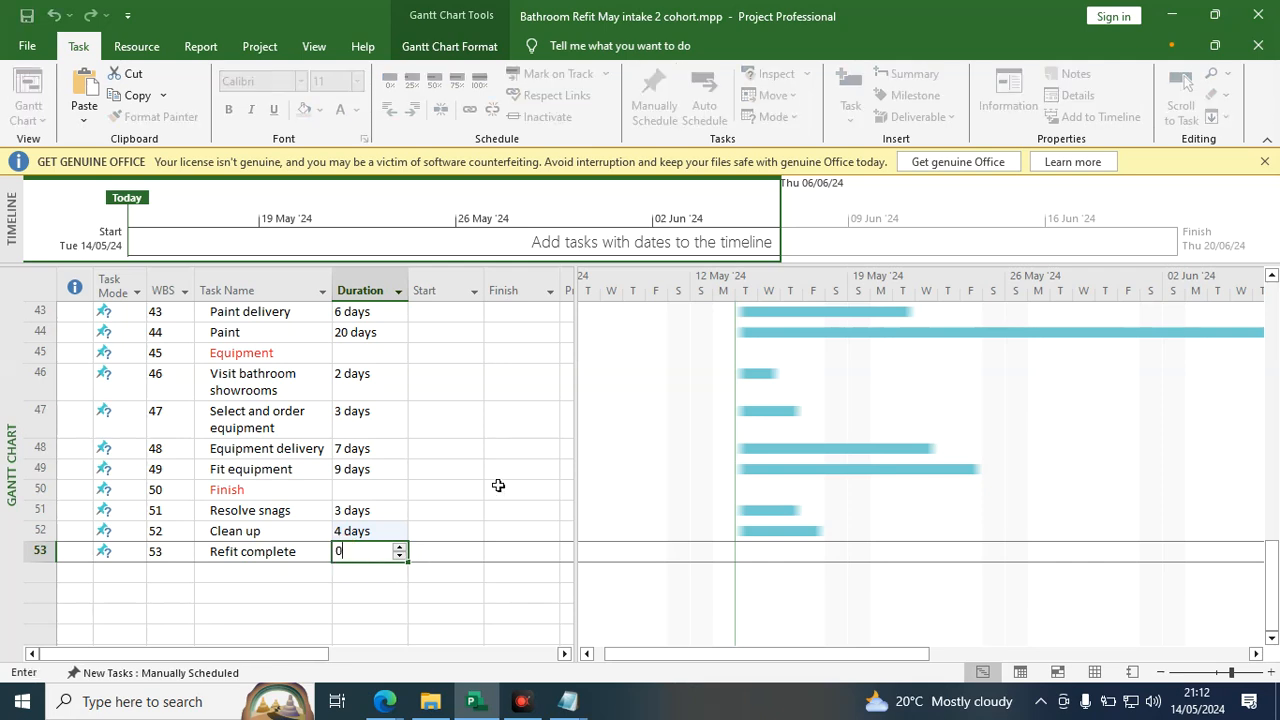
{"action": "left_click", "coordinate": [497, 489]}
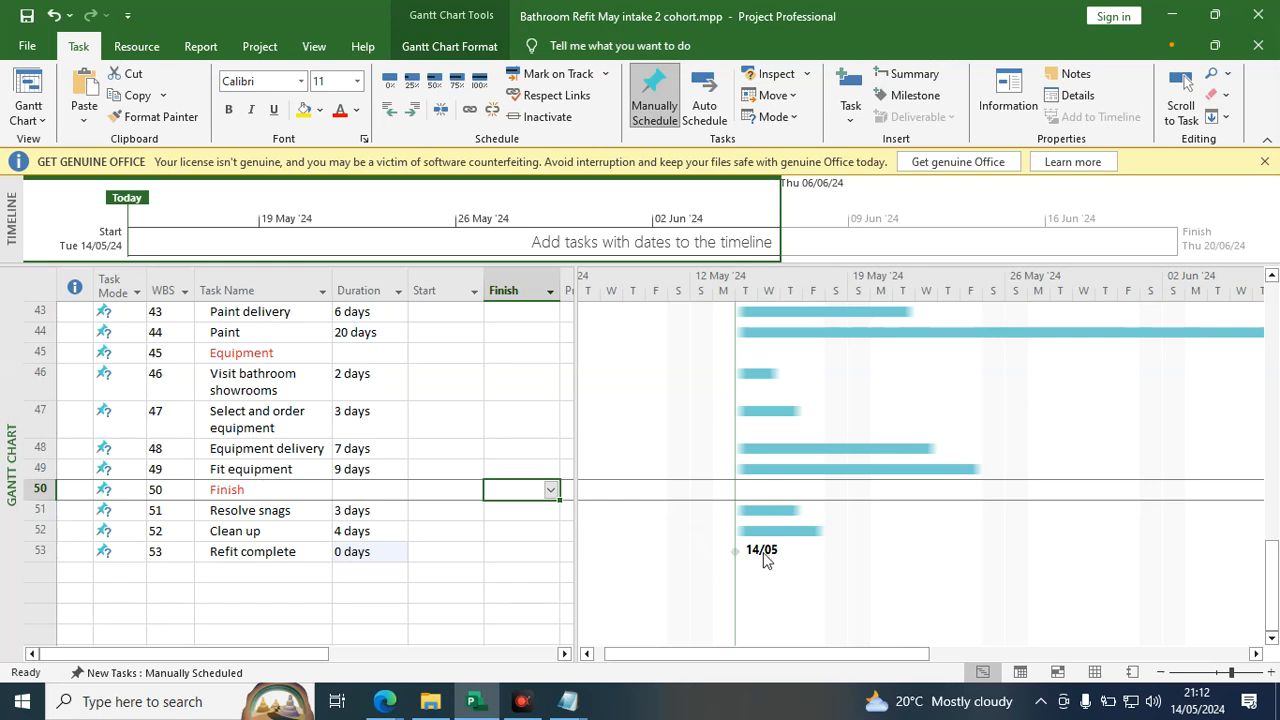
Review the whole schedule from Bathroom Refit to Refit complete, checking the major tasks, subtasks, WBS numbers and durations.
{"action": "scroll", "coordinate": [289, 463], "scroll_direction": "up", "scroll_amount": 10}
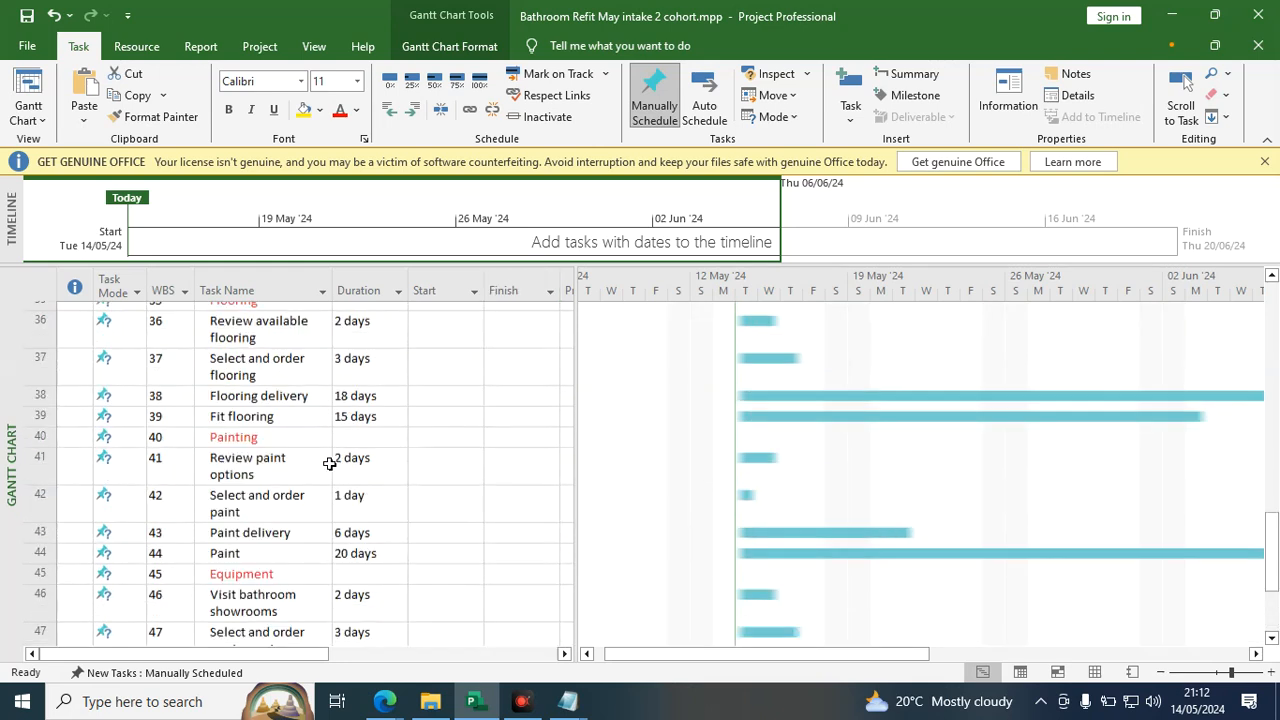
{"action": "scroll", "coordinate": [340, 464], "scroll_direction": "up", "scroll_amount": 4}
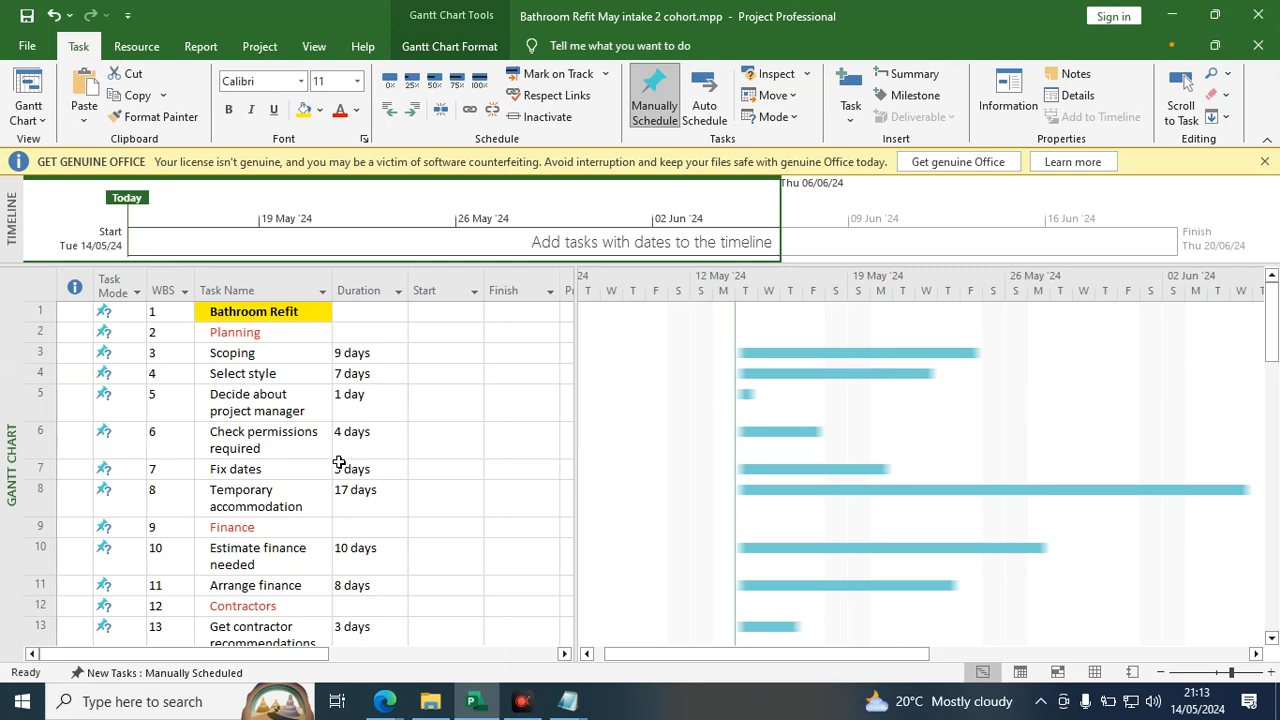
{"action": "scroll", "coordinate": [330, 466], "scroll_direction": "down", "scroll_amount": 2}
{"action": "scroll", "coordinate": [360, 435], "scroll_direction": "up", "scroll_amount": 2}
{"action": "scroll", "coordinate": [220, 460], "scroll_direction": "down", "scroll_amount": 1}
{"action": "scroll", "coordinate": [221, 459], "scroll_direction": "down", "scroll_amount": 7}
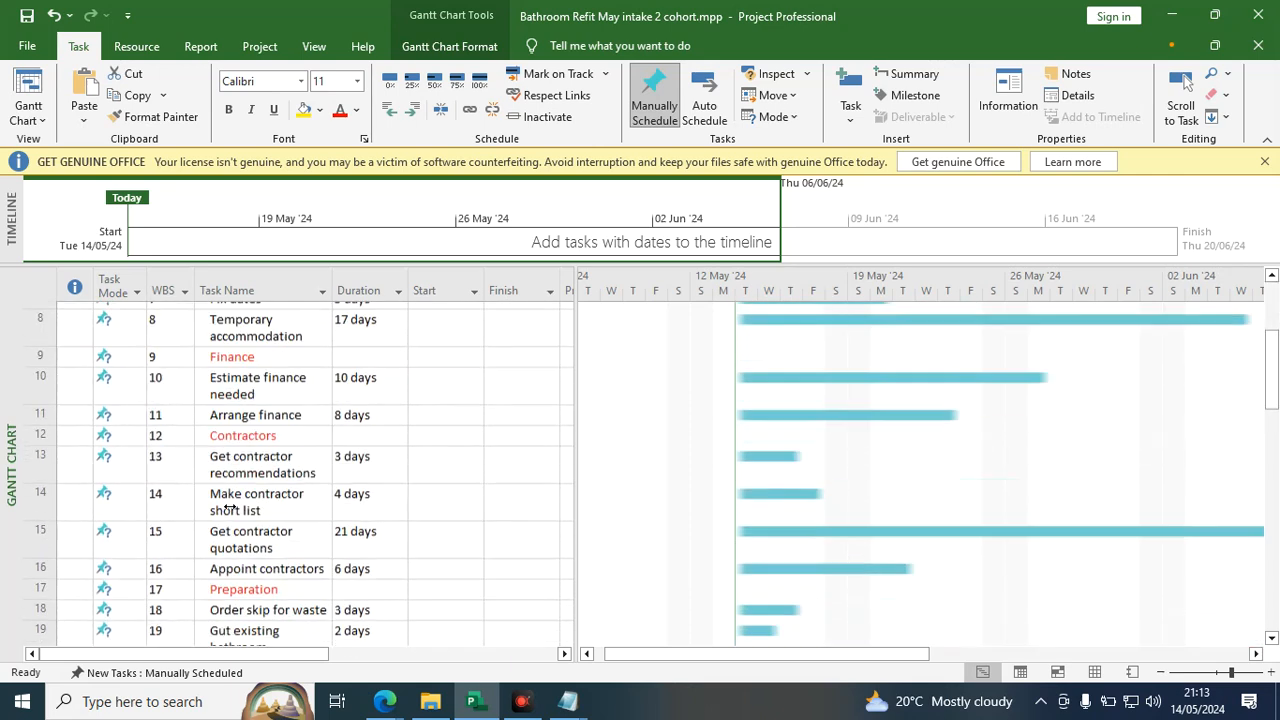
{"action": "scroll", "coordinate": [240, 490], "scroll_direction": "down", "scroll_amount": 6}
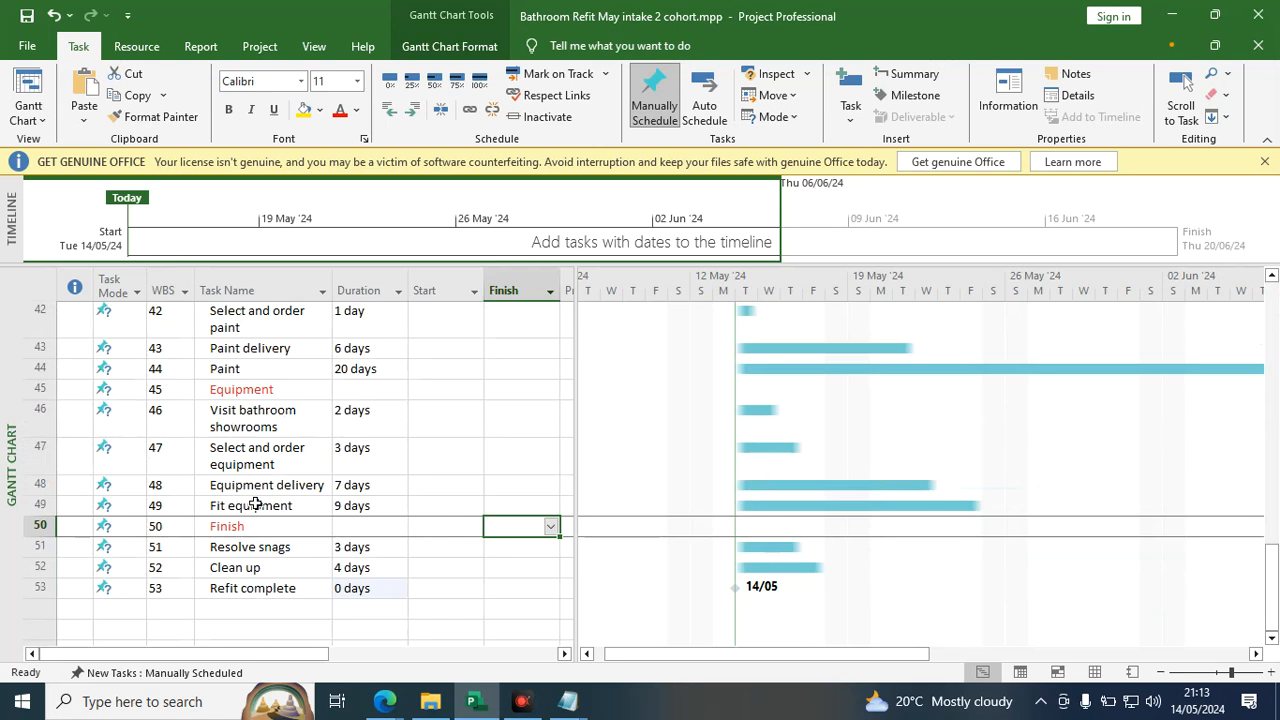
{"action": "scroll", "coordinate": [255, 504], "scroll_direction": "up", "scroll_amount": 7}
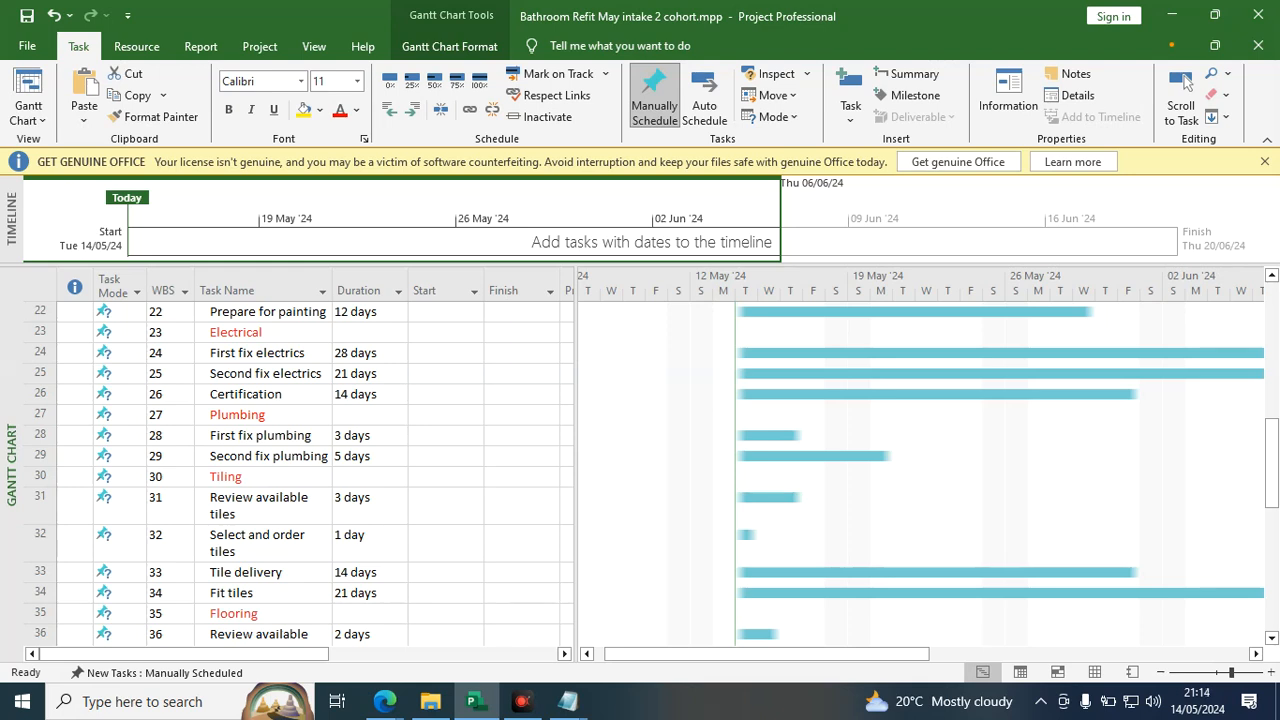
{"action": "scroll", "coordinate": [195, 280], "scroll_direction": "up", "scroll_amount": 7}
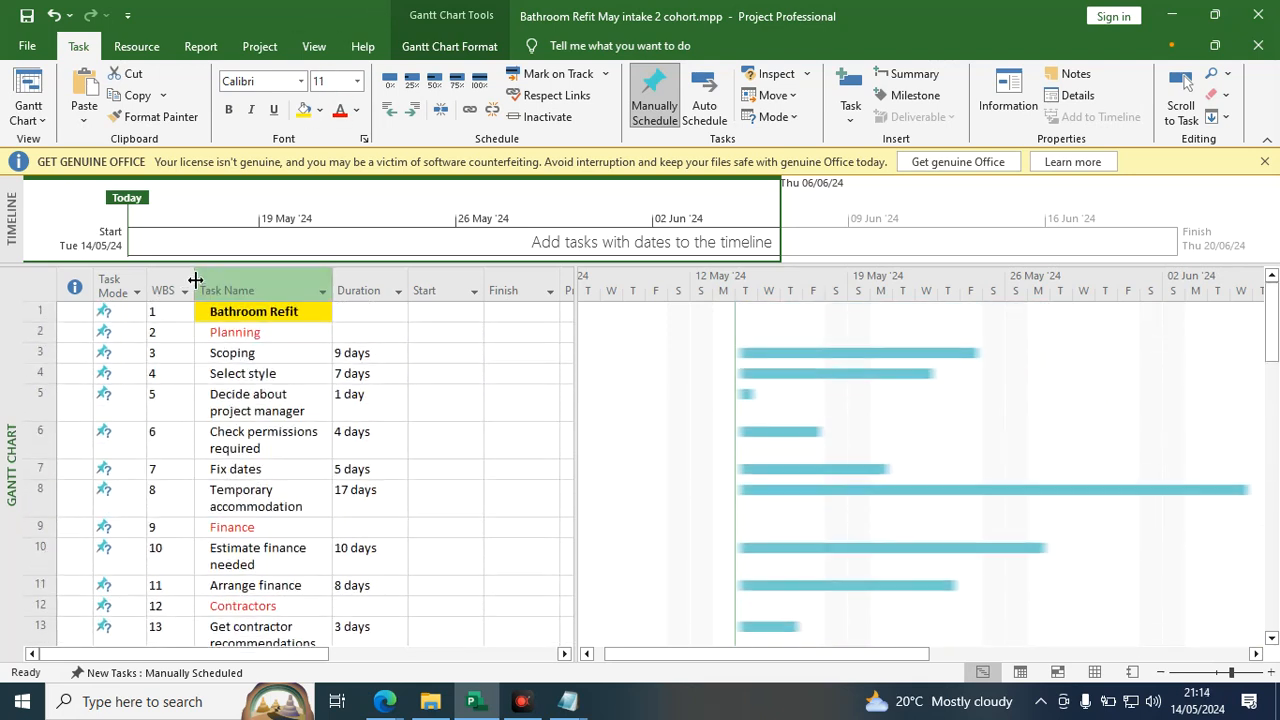
{"action": "left_click", "coordinate": [228, 278]}
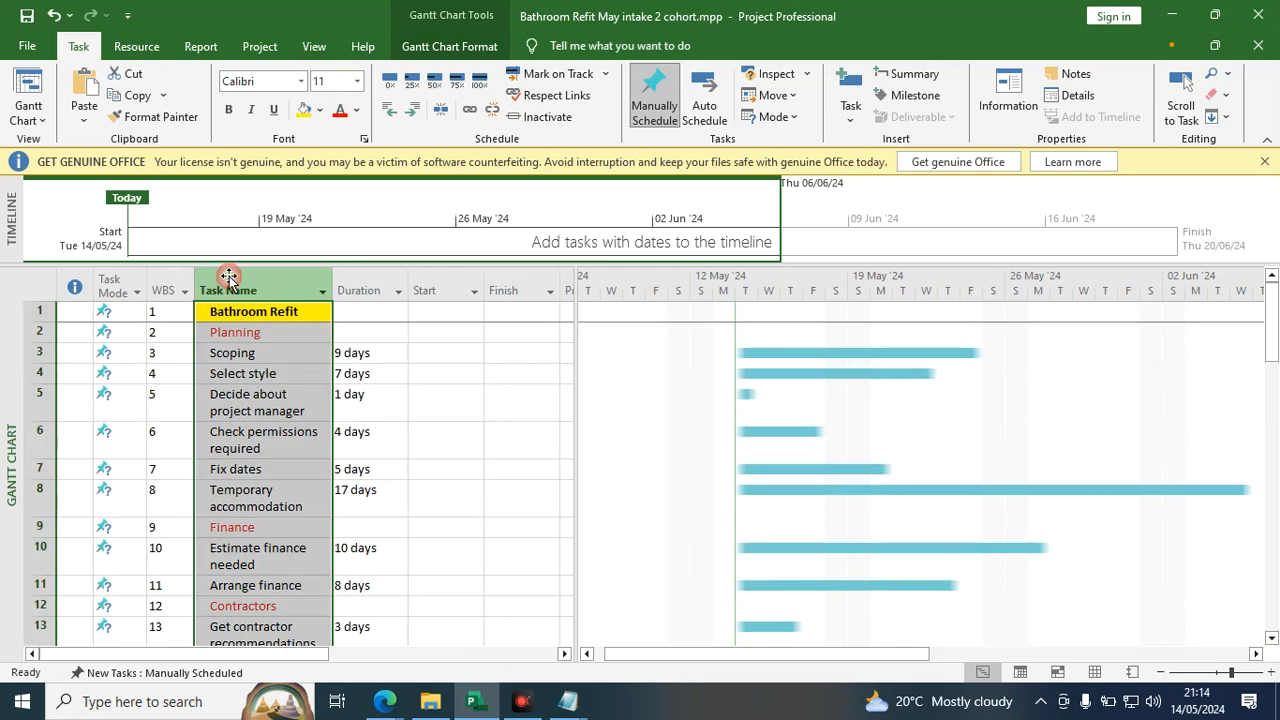
{"action": "right_click", "coordinate": [254, 356]}
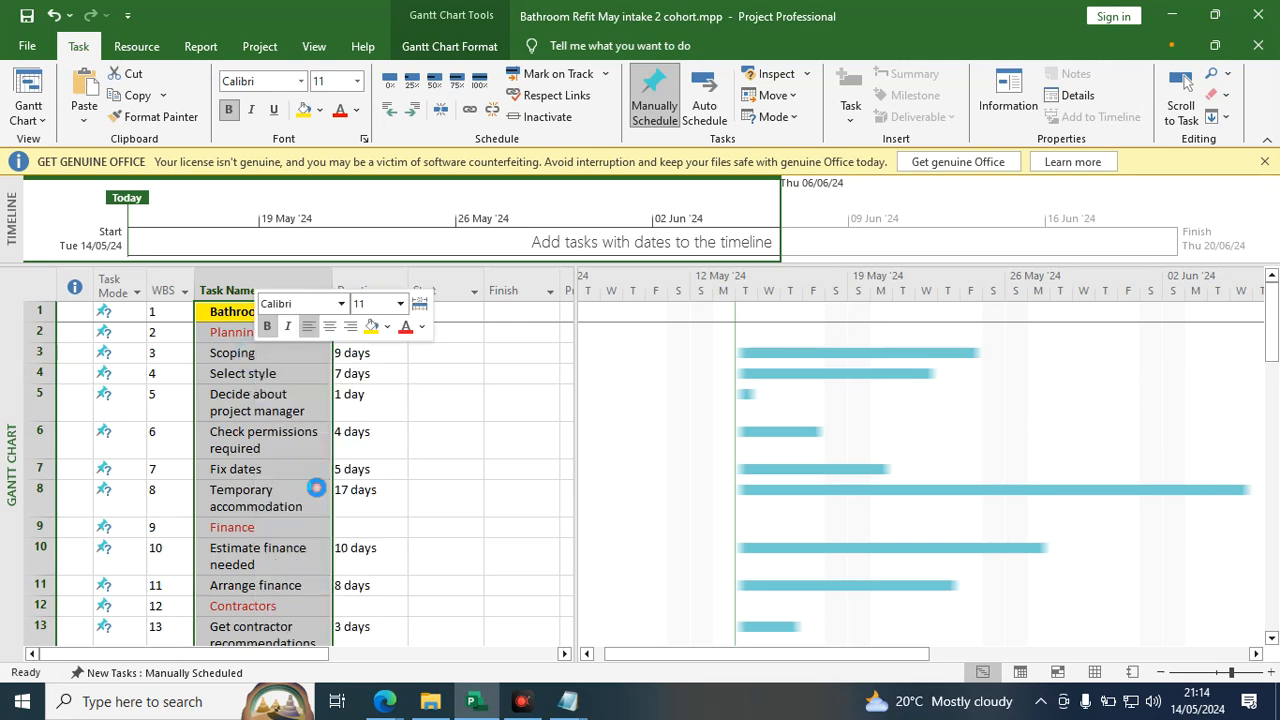
{"action": "left_click", "coordinate": [324, 486]}
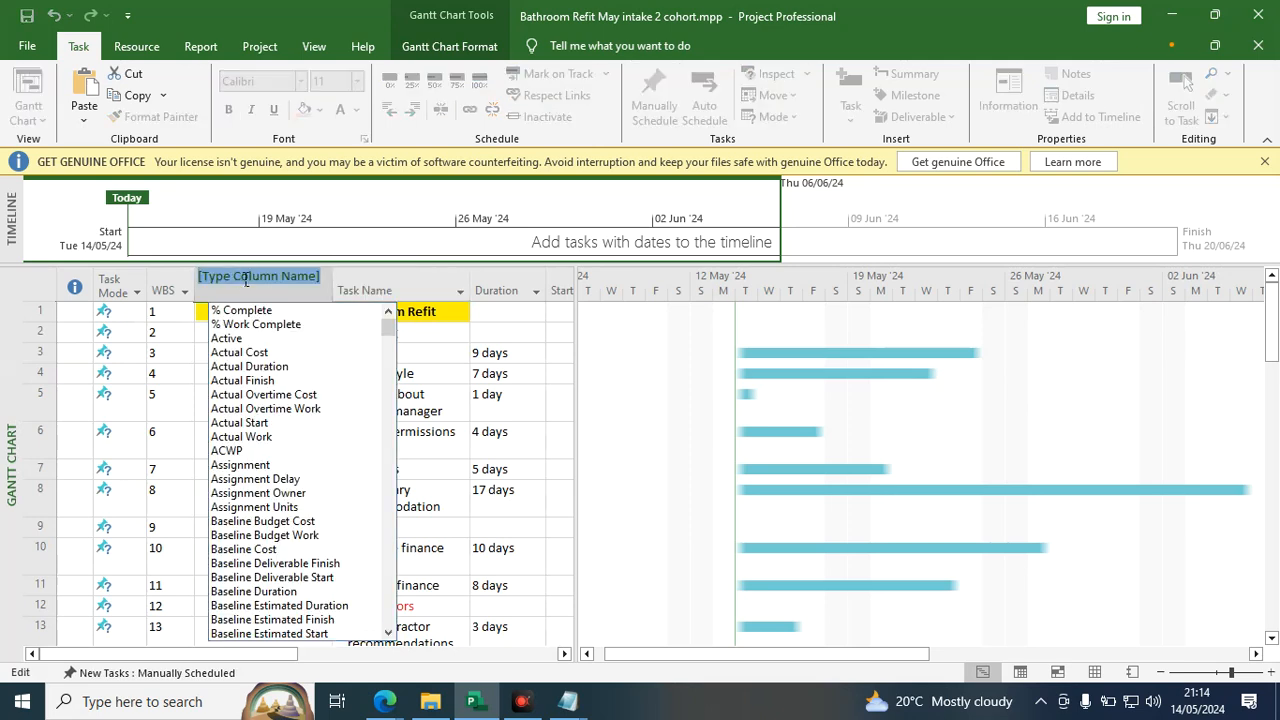
{"action": "scroll", "coordinate": [272, 466], "scroll_direction": "down", "scroll_amount": 1}
{"action": "scroll", "coordinate": [265, 472], "scroll_direction": "down", "scroll_amount": 18}
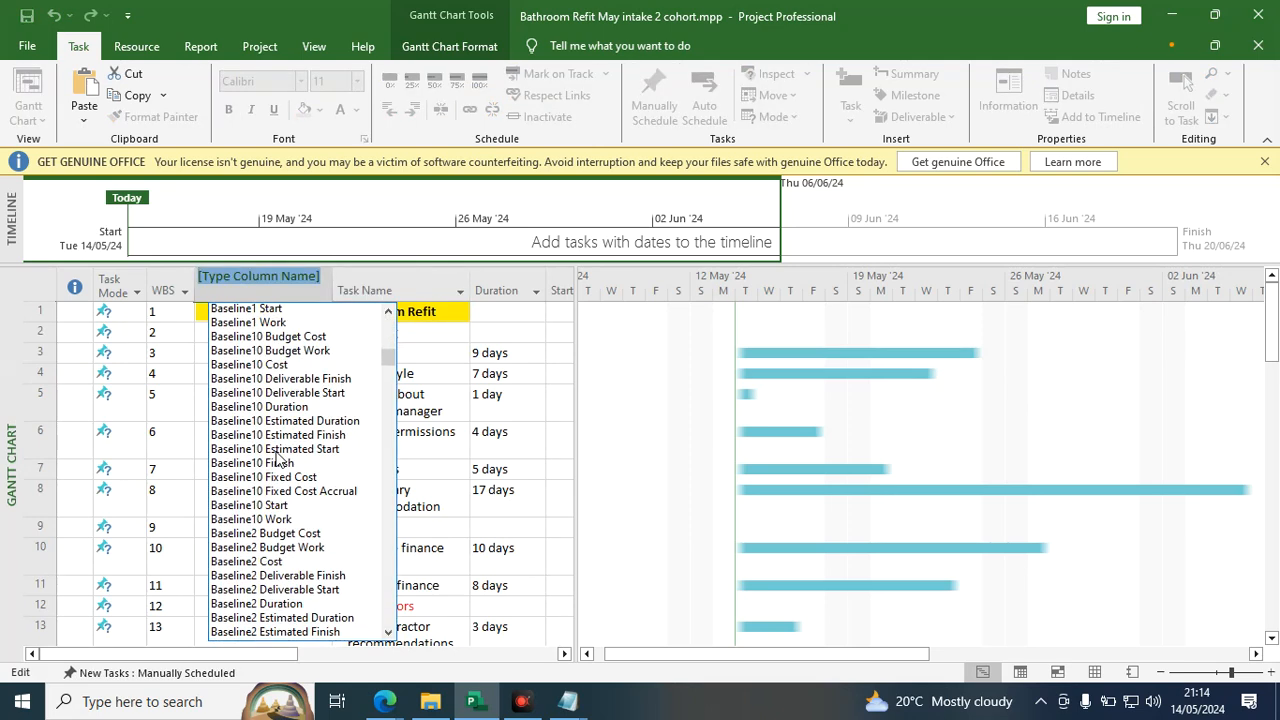
{"action": "scroll", "coordinate": [278, 490], "scroll_direction": "down", "scroll_amount": 10}
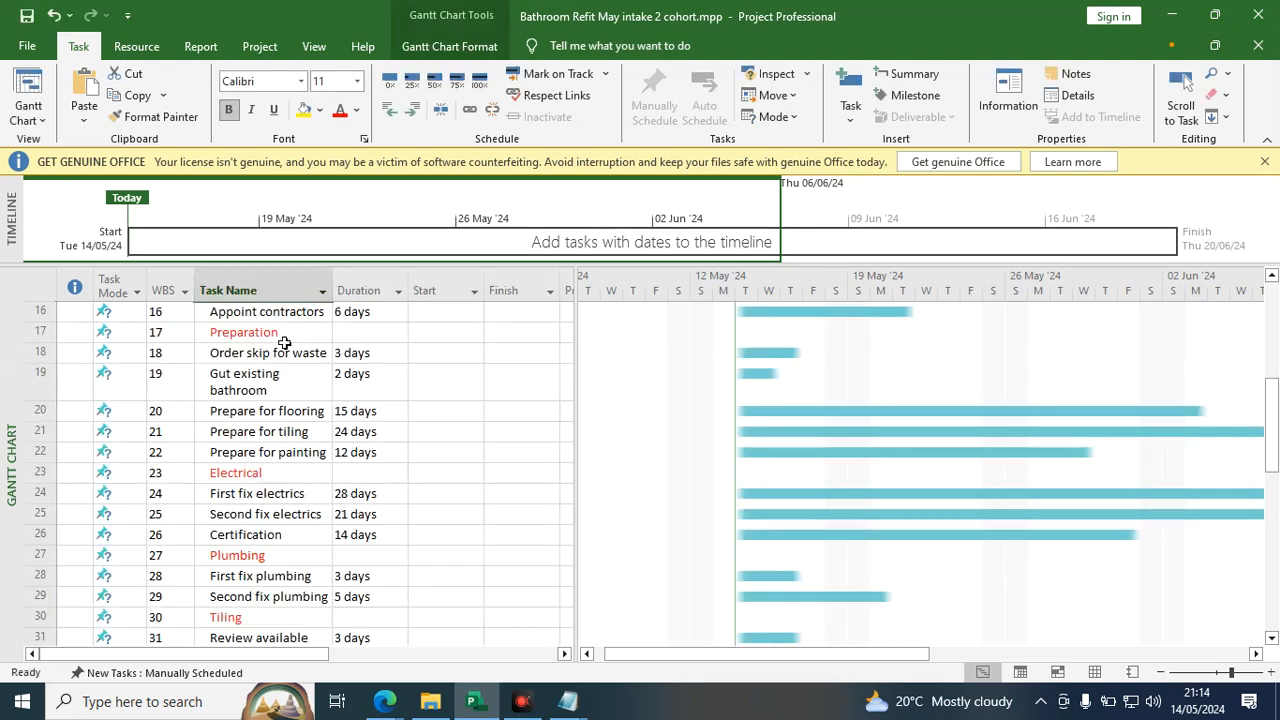
Insert a second WBS column before the Task Name column and undo the insertion.
{"action": "left_click", "coordinate": [230, 288]}
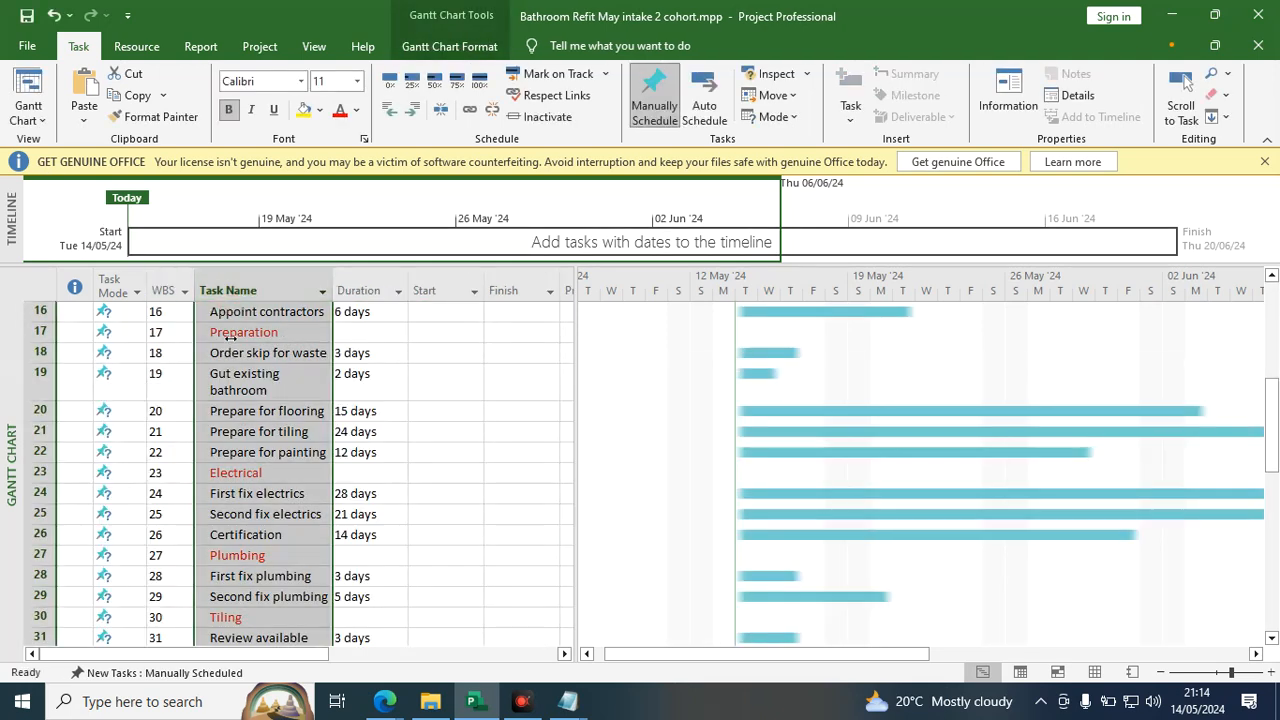
{"action": "right_click", "coordinate": [233, 339]}
{"action": "left_click", "coordinate": [293, 468]}
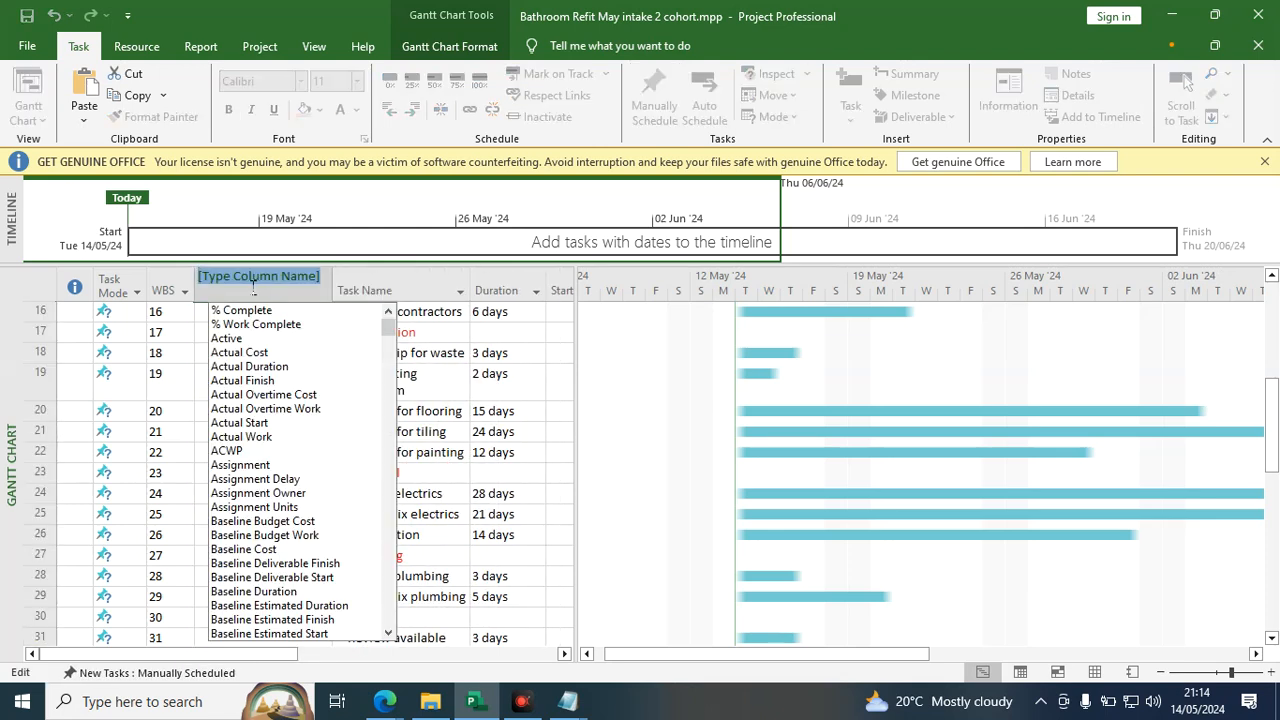
{"action": "type", "text": "w"}
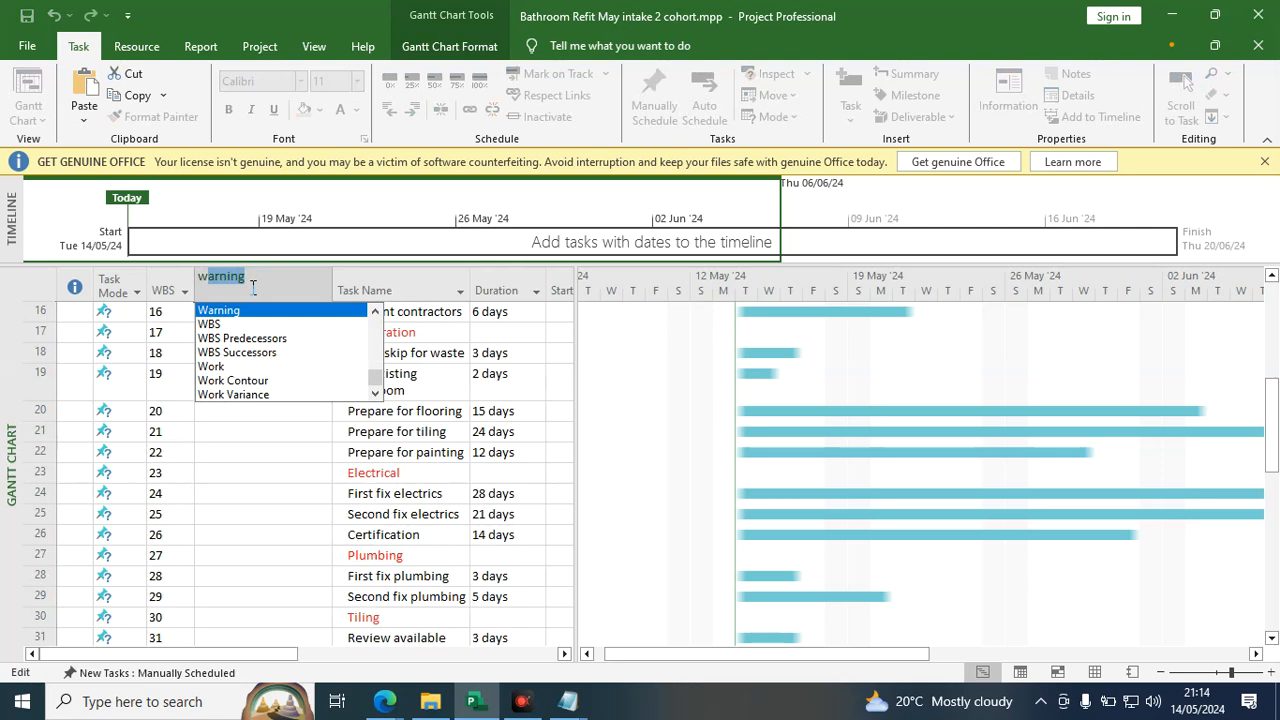
{"action": "type", "text": "bs"}
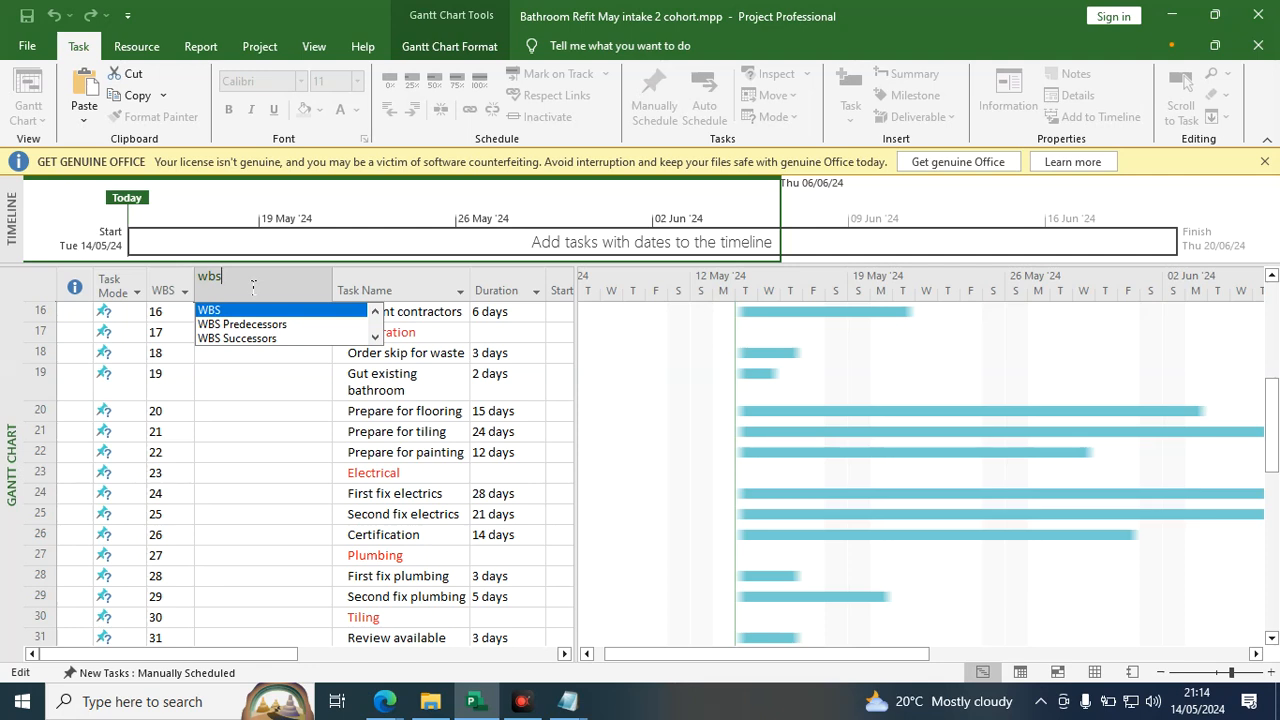
{"action": "left_click", "coordinate": [447, 352]}
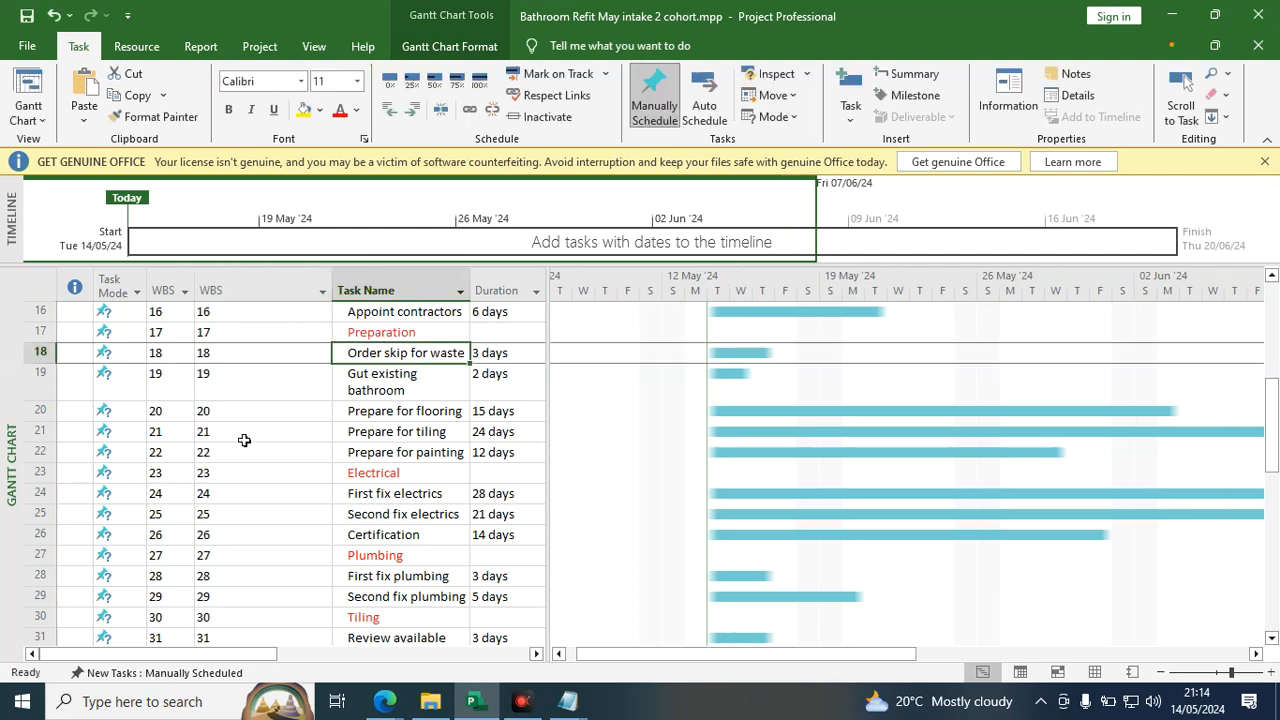
{"action": "key", "text": "ctrl+z"}
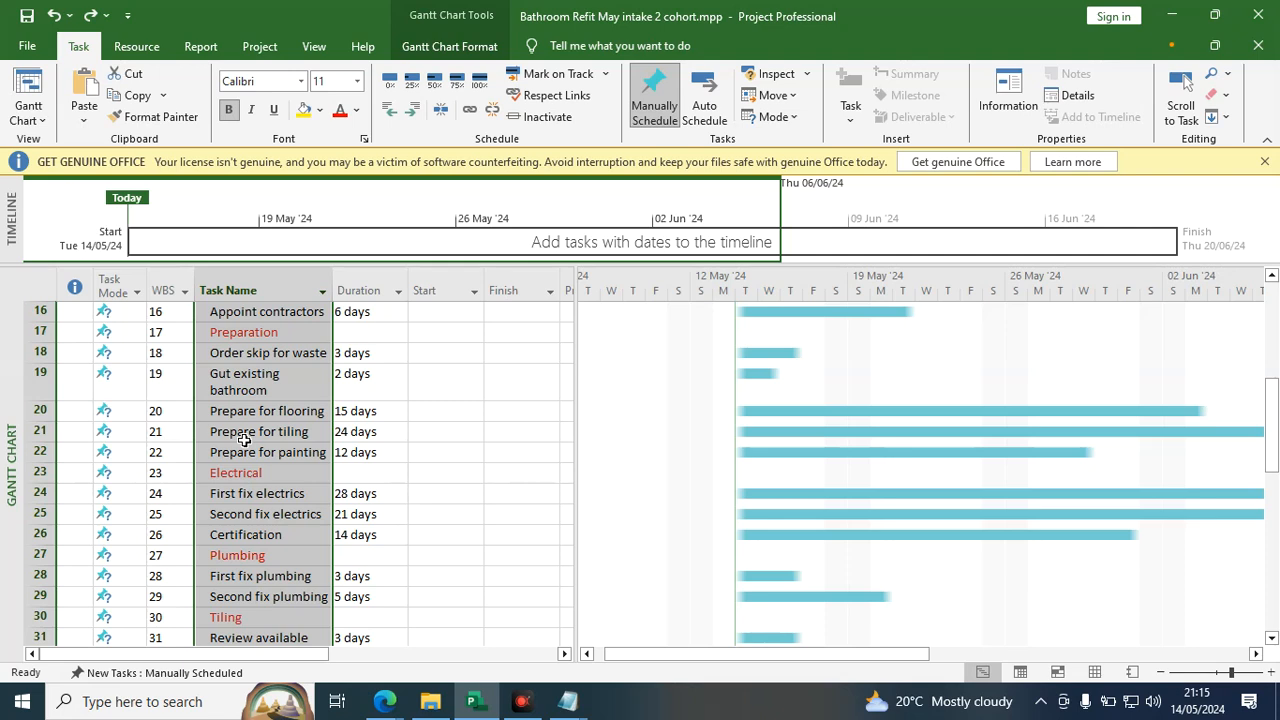
Change the font colour of the entire Task Name column to black.
{"action": "scroll", "coordinate": [243, 440], "scroll_direction": "up", "scroll_amount": 5}
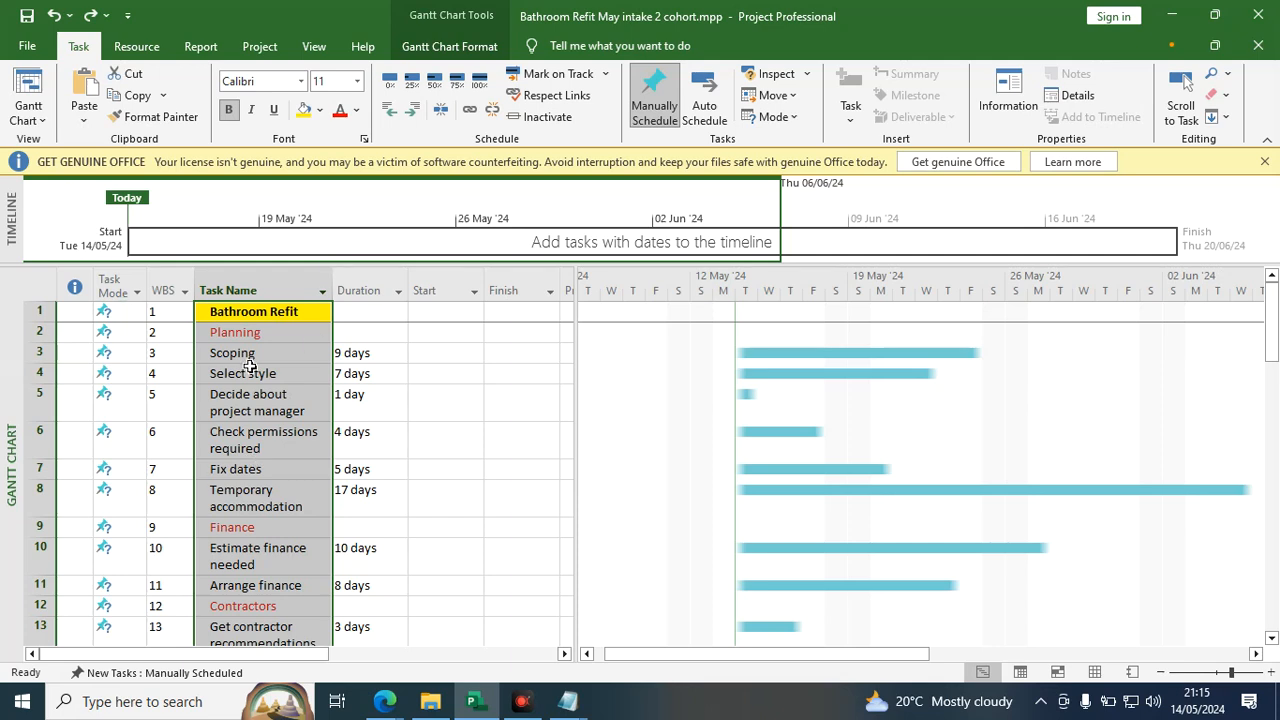
{"action": "left_click", "coordinate": [229, 330]}
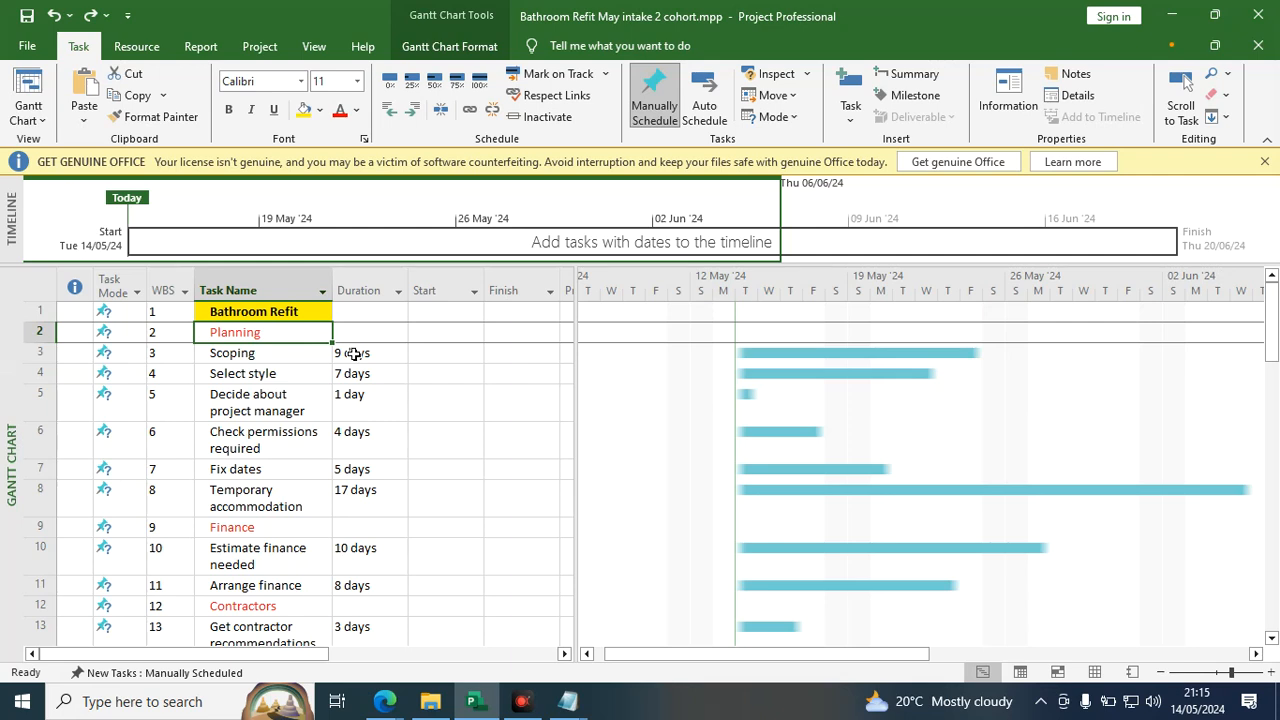
{"action": "left_click_drag", "start_coordinate": [326, 265], "coordinate": [257, 268]}
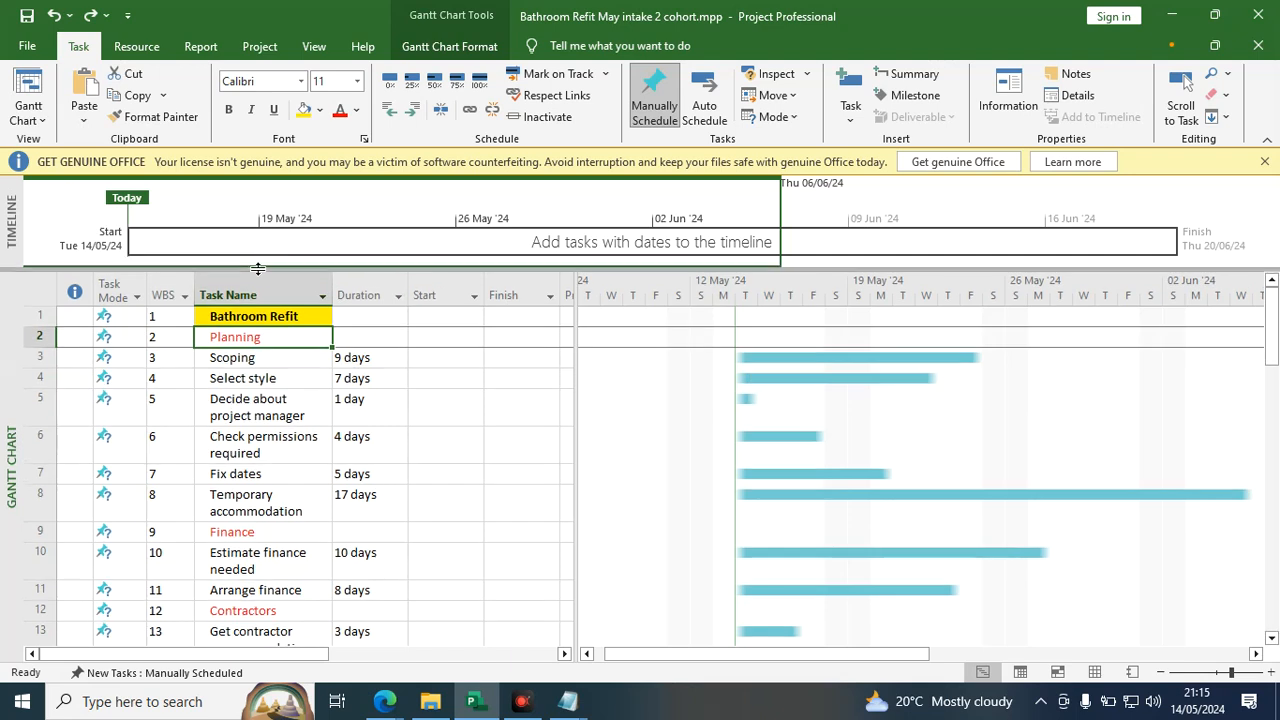
{"action": "left_click", "coordinate": [257, 290]}
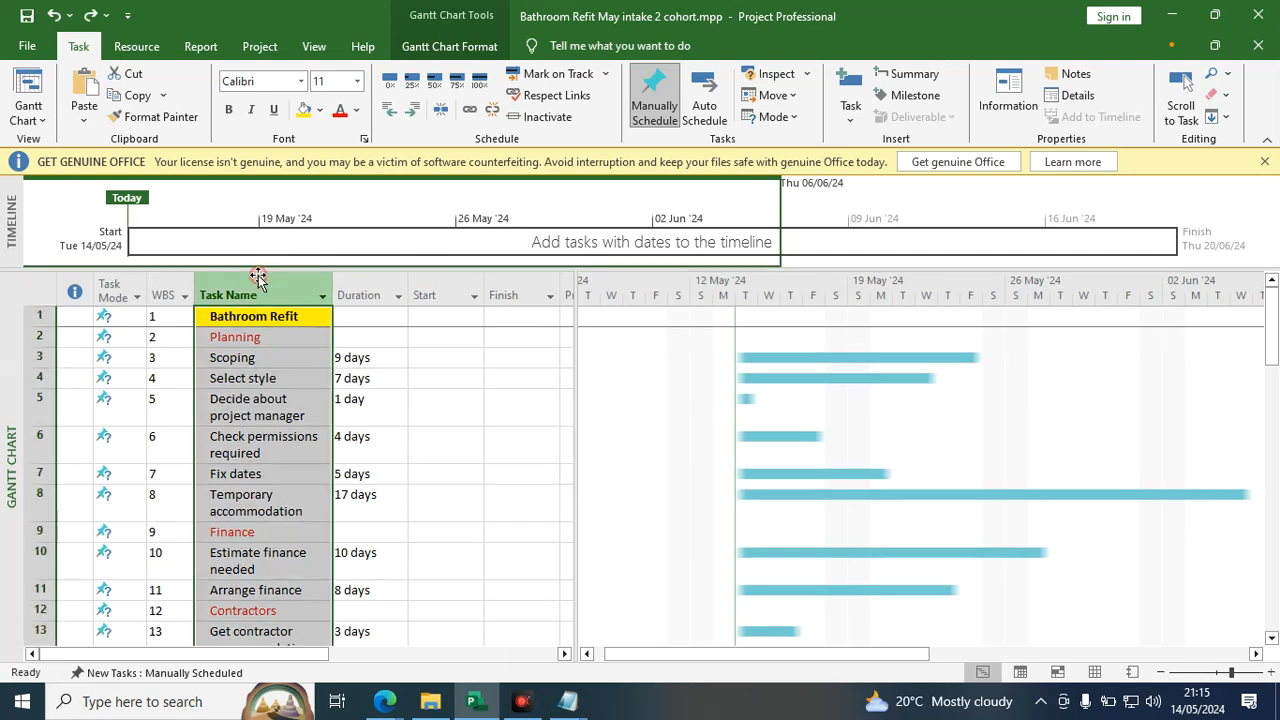
{"action": "left_click", "coordinate": [358, 113]}
{"action": "left_click", "coordinate": [353, 178]}
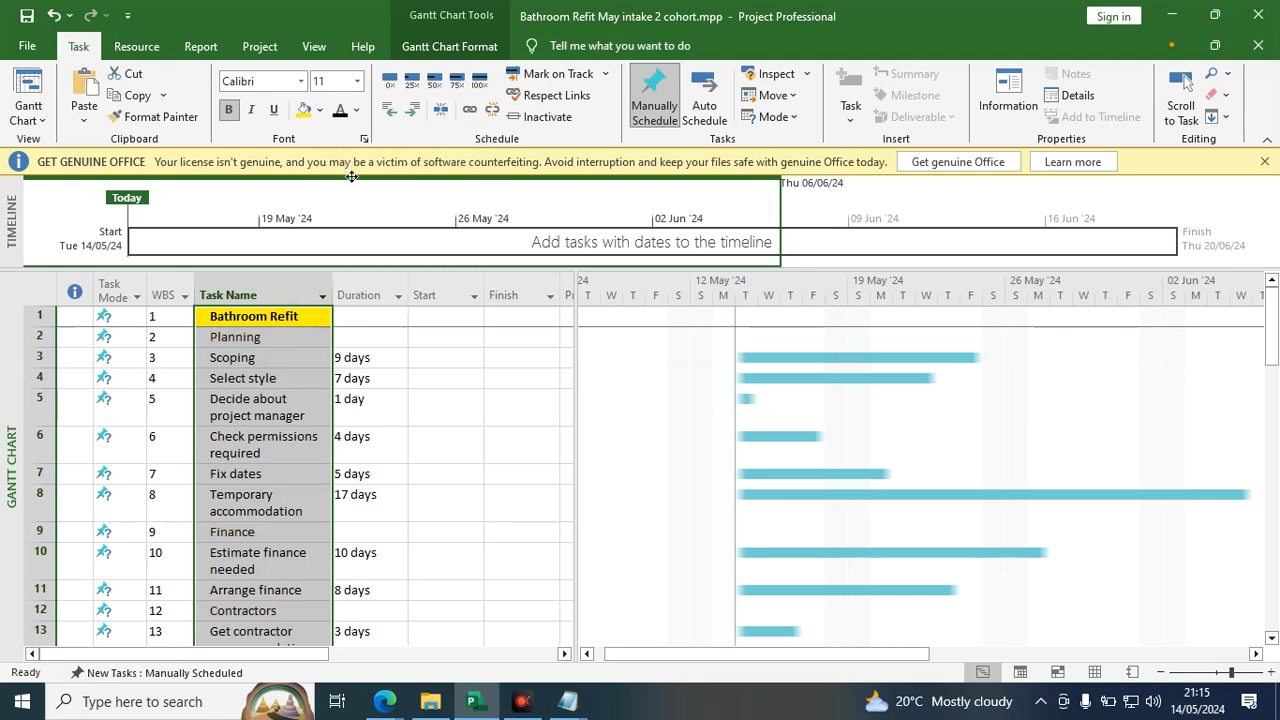
Remove the yellow background colour from the Bathroom Refit row.
{"action": "left_click", "coordinate": [296, 313]}
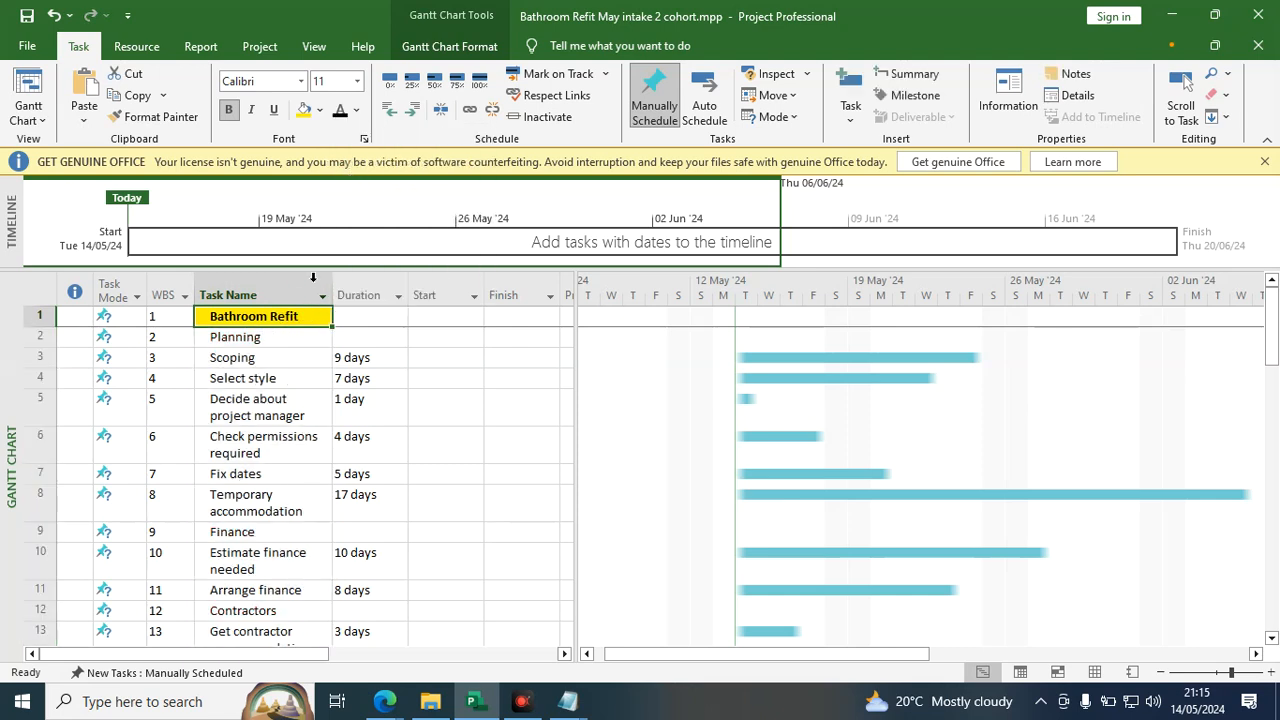
{"action": "left_click", "coordinate": [306, 312]}
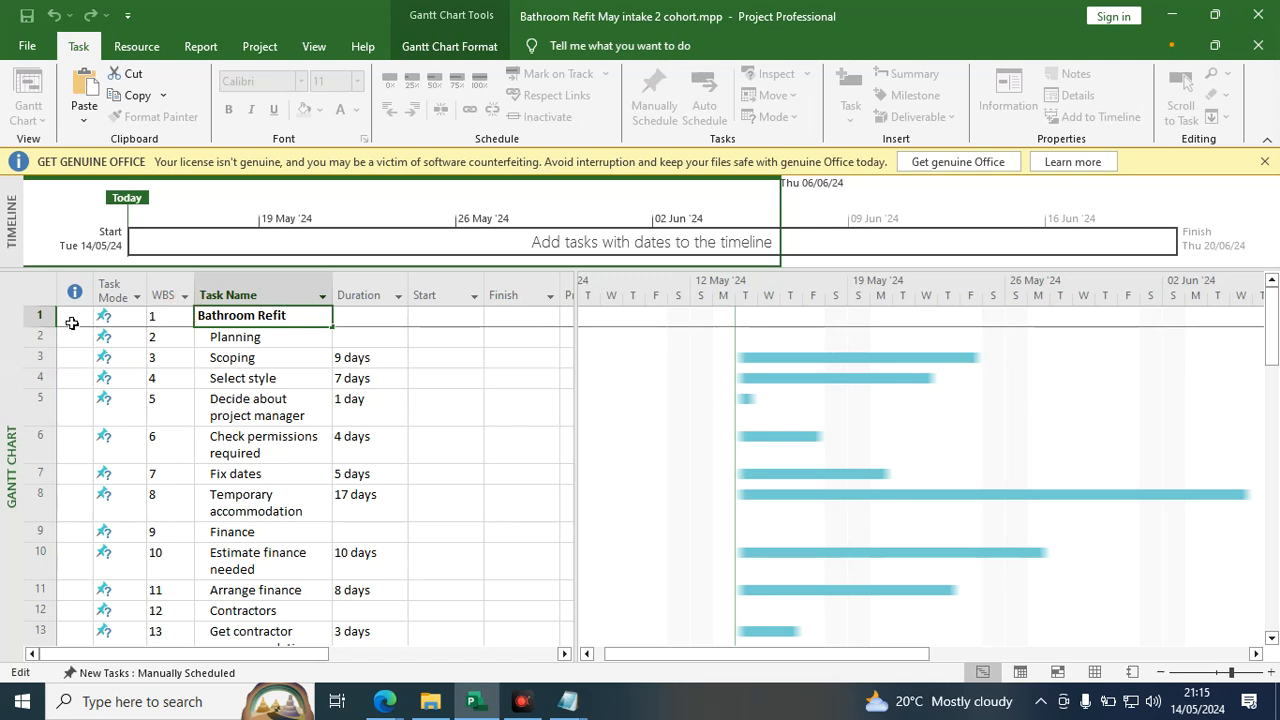
{"action": "left_click", "coordinate": [40, 316]}
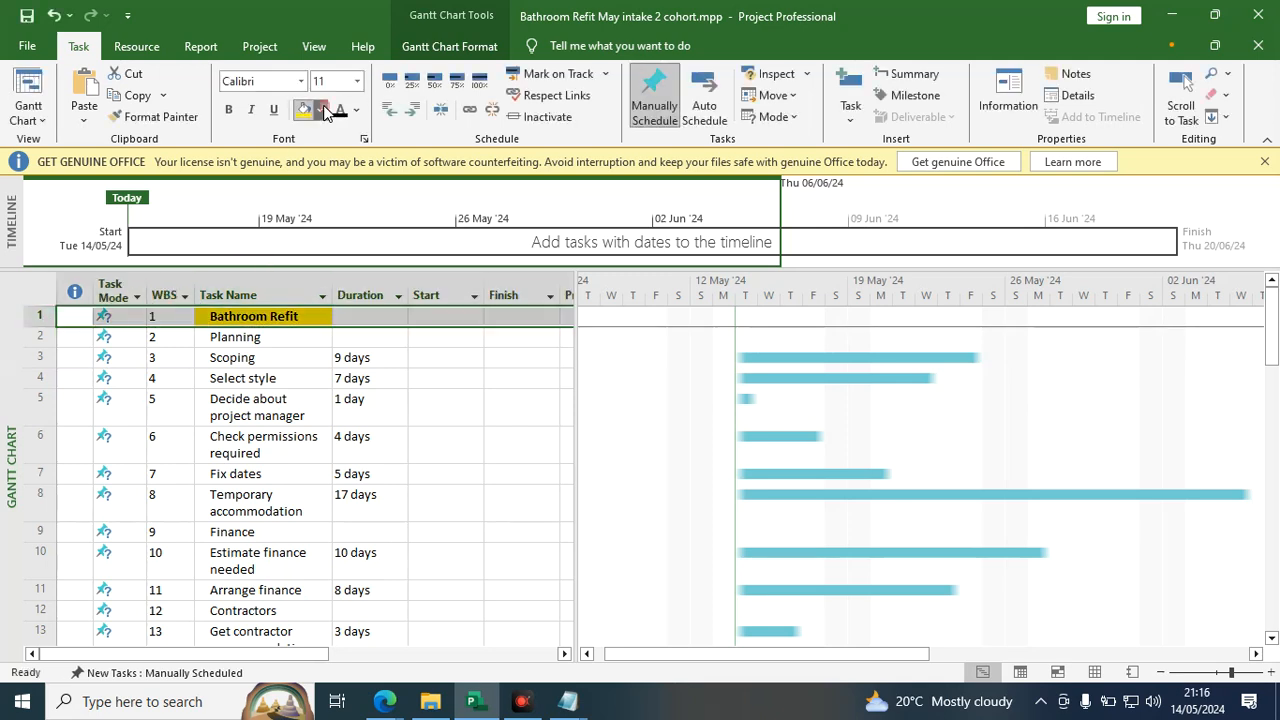
{"action": "left_click", "coordinate": [323, 111]}
{"action": "left_click", "coordinate": [330, 272]}
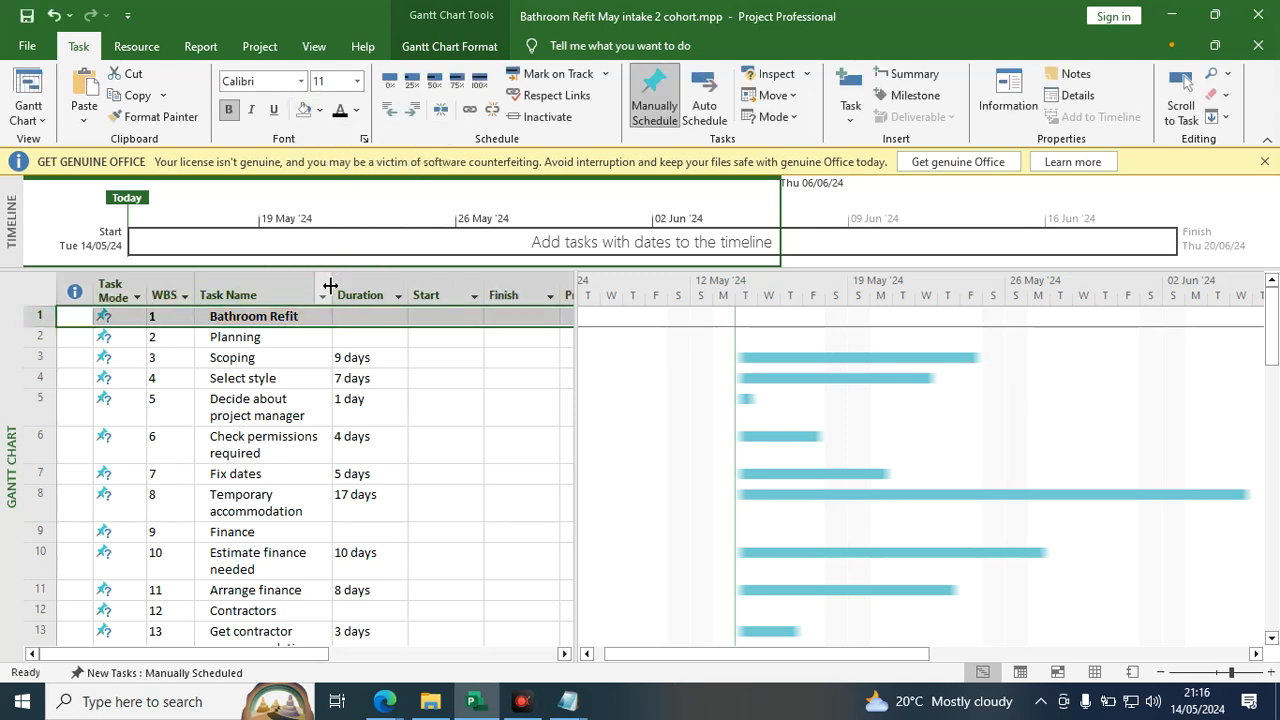
{"action": "left_click", "coordinate": [315, 318]}
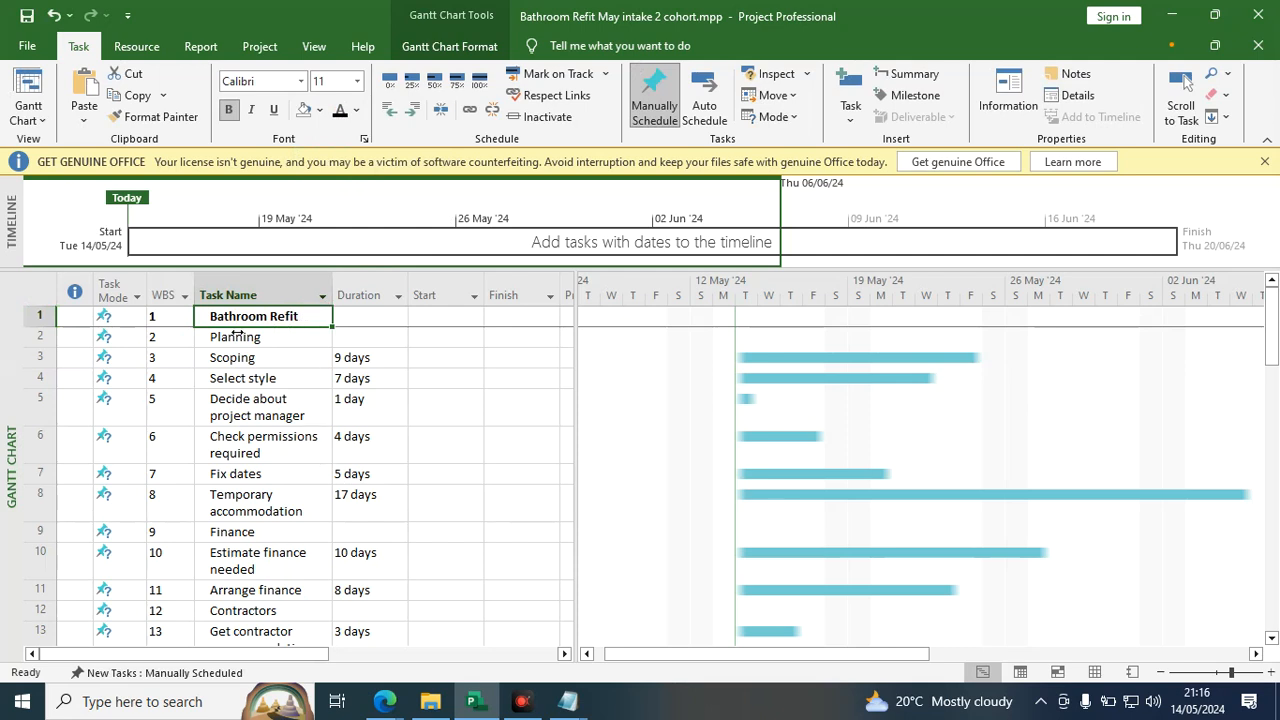
Remove the bold formatting from the whole Bathroom Refit row.
{"action": "left_click", "coordinate": [40, 316]}
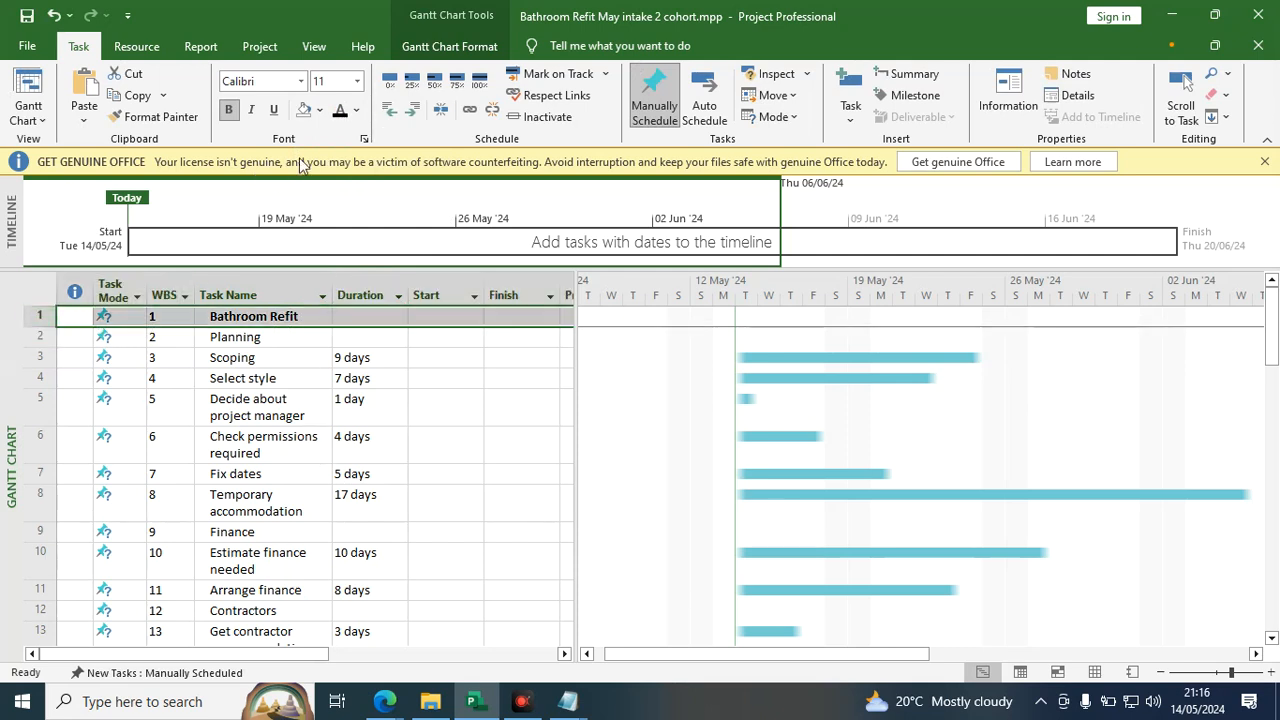
{"action": "left_click", "coordinate": [230, 112]}
{"action": "scroll", "coordinate": [288, 420], "scroll_direction": "down", "scroll_amount": 1}
{"action": "scroll", "coordinate": [288, 420], "scroll_direction": "up", "scroll_amount": 1}
{"action": "scroll", "coordinate": [295, 440], "scroll_direction": "down", "scroll_amount": 2}
{"action": "scroll", "coordinate": [297, 453], "scroll_direction": "down", "scroll_amount": 2}
{"action": "scroll", "coordinate": [300, 443], "scroll_direction": "up", "scroll_amount": 4}
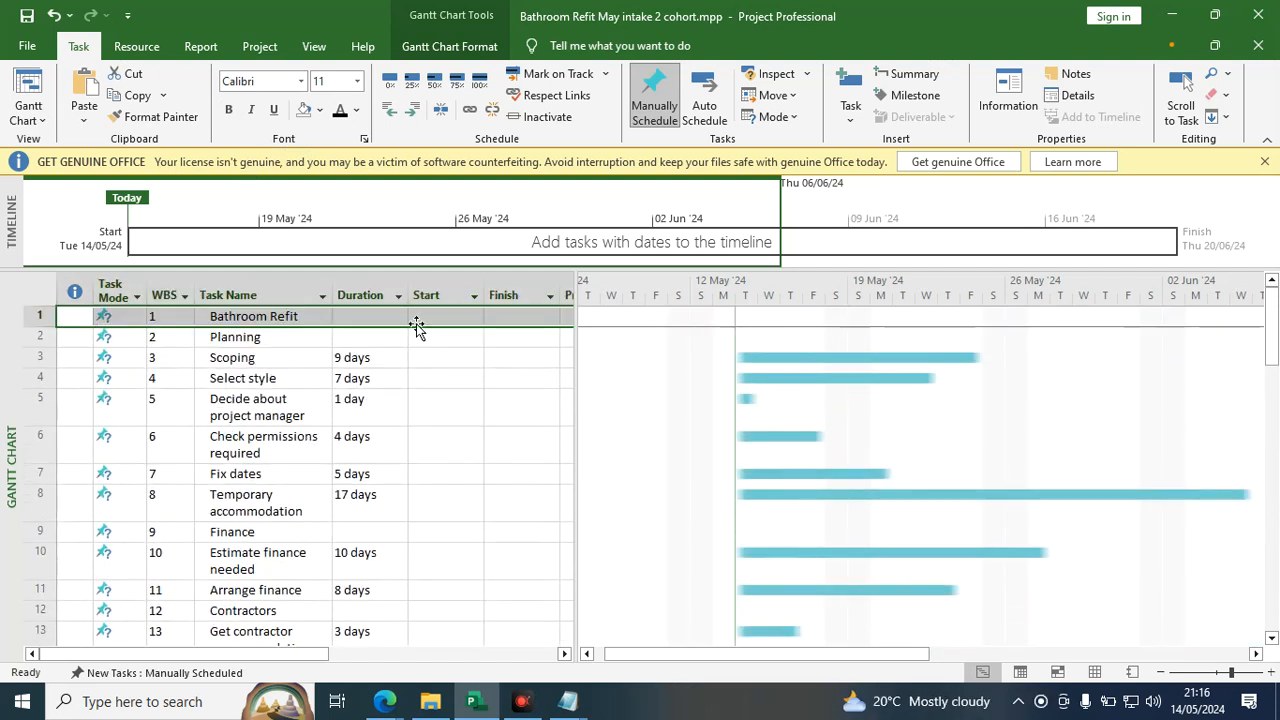
Widen the task table to show the Predecessors column and review the Planning subtasks from Scoping to Temporary accommodation with their durations.
{"action": "left_click_drag", "start_coordinate": [573, 288], "coordinate": [640, 284]}
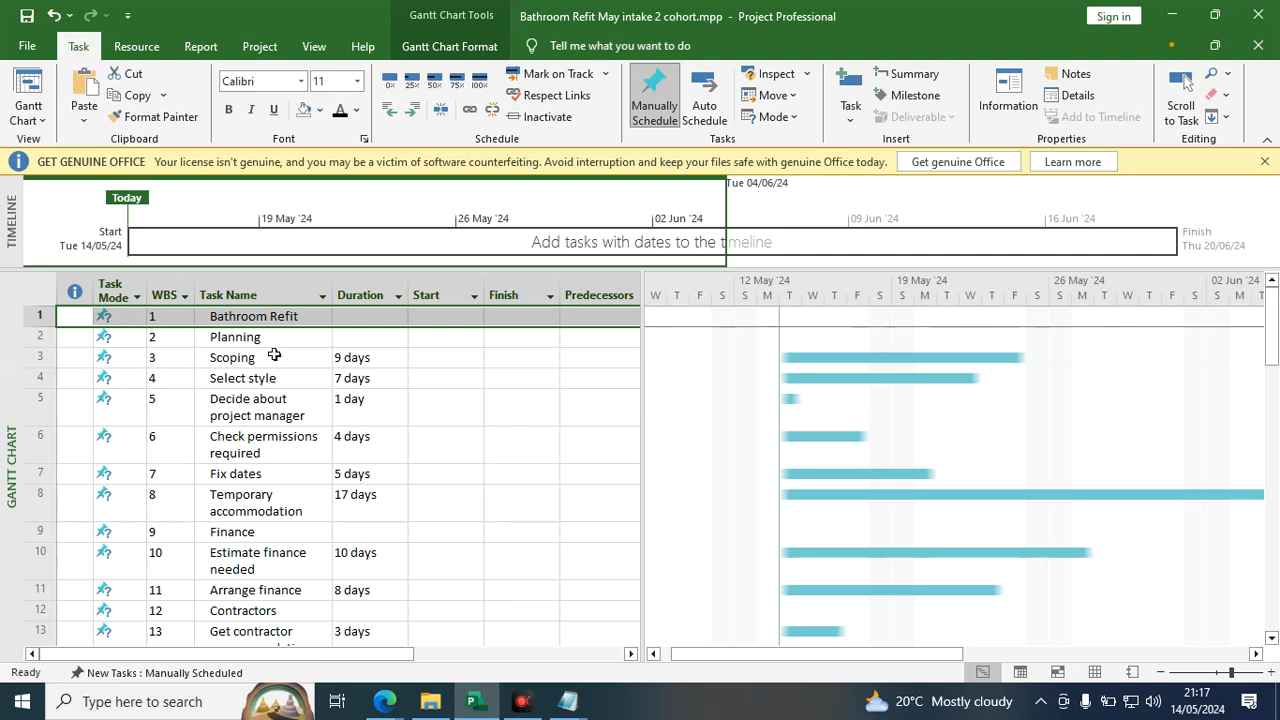
{"action": "left_click", "coordinate": [350, 333]}
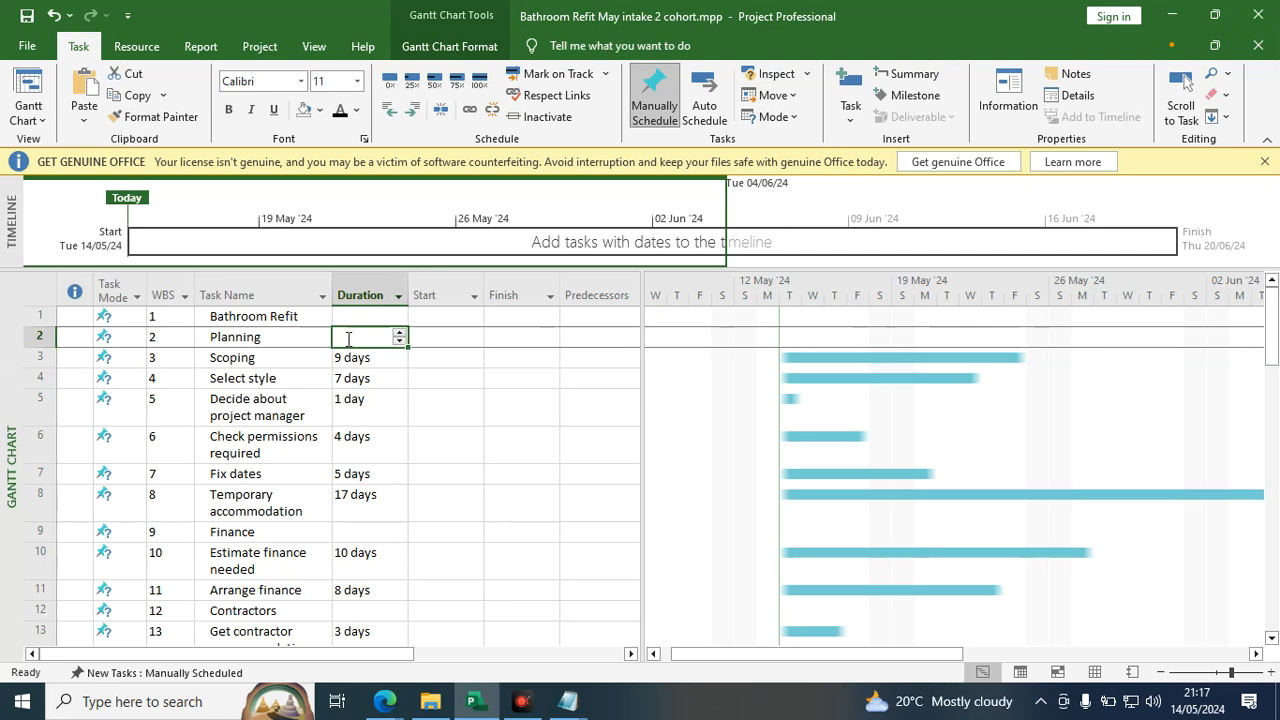
{"action": "left_click", "coordinate": [254, 378]}
{"action": "left_click", "coordinate": [256, 402]}
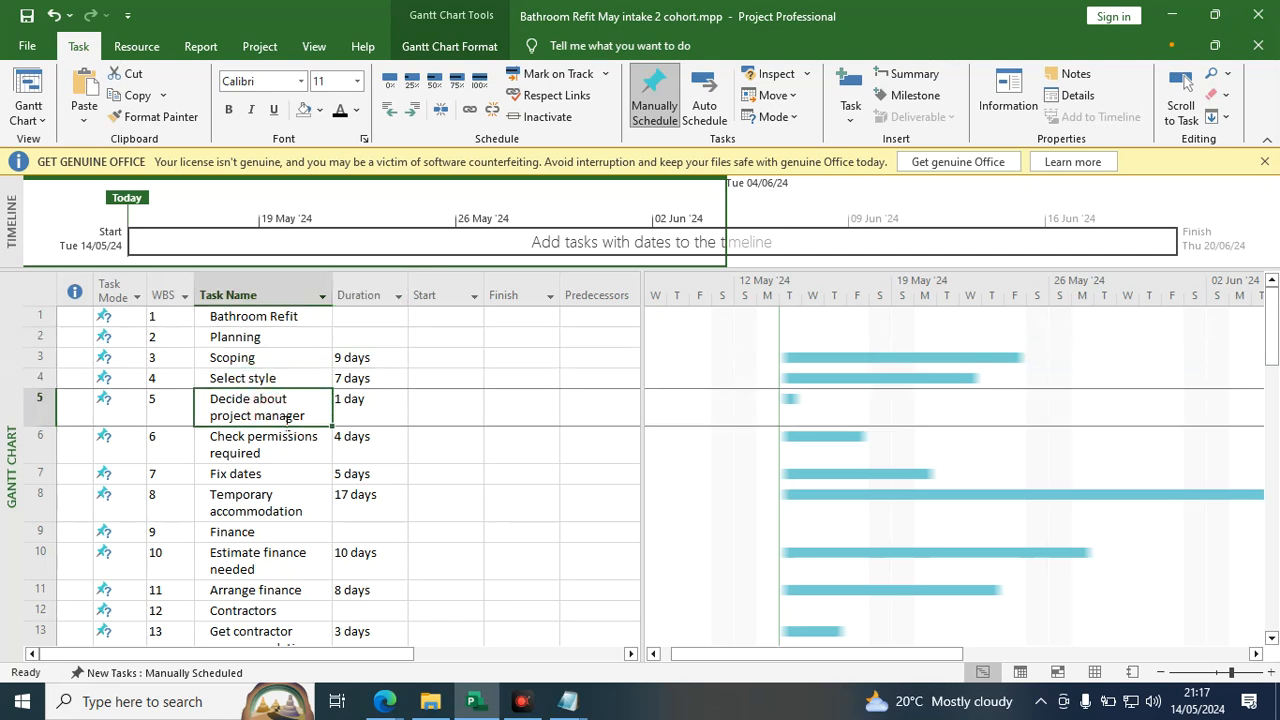
{"action": "left_click", "coordinate": [260, 450]}
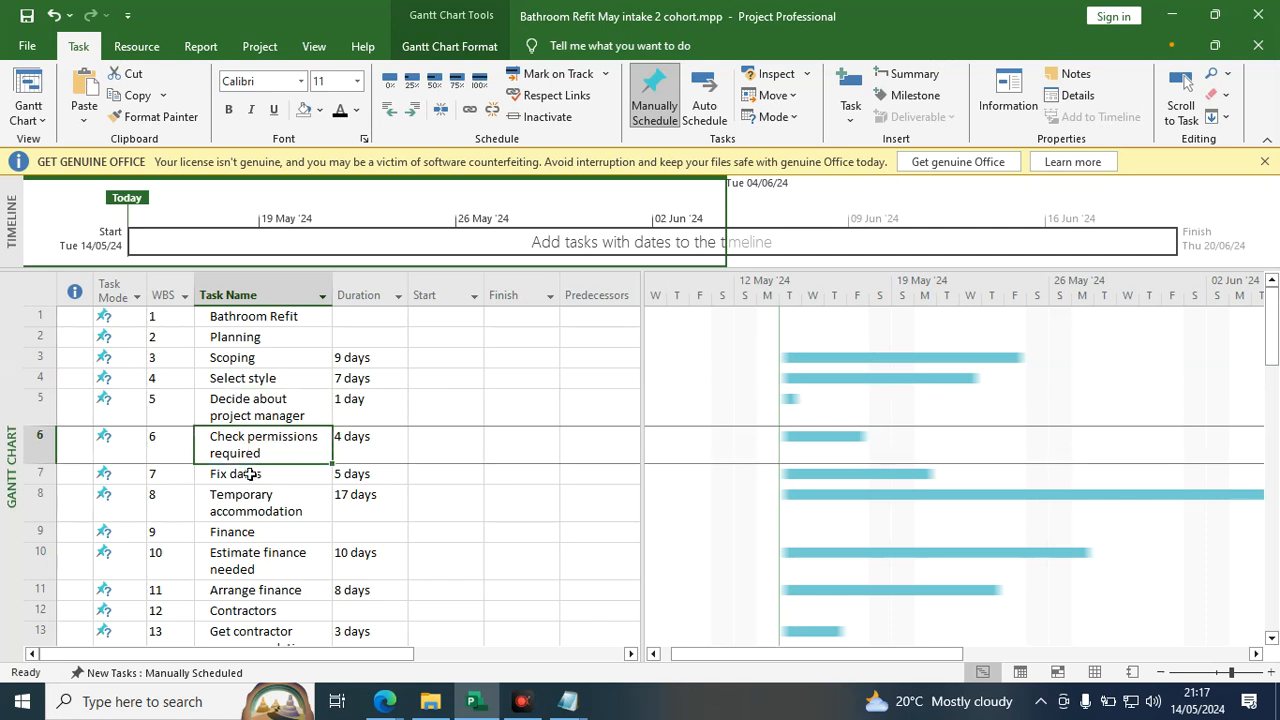
{"action": "left_click", "coordinate": [251, 474]}
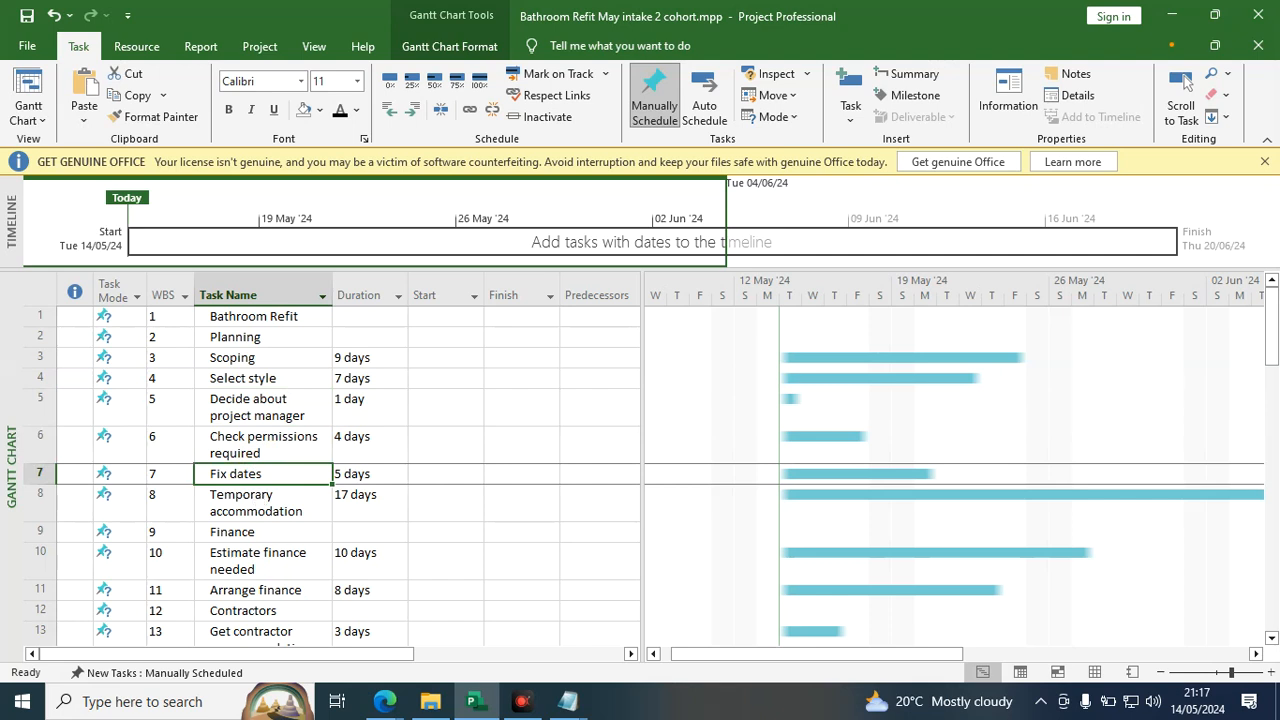
{"action": "left_click", "coordinate": [265, 503]}
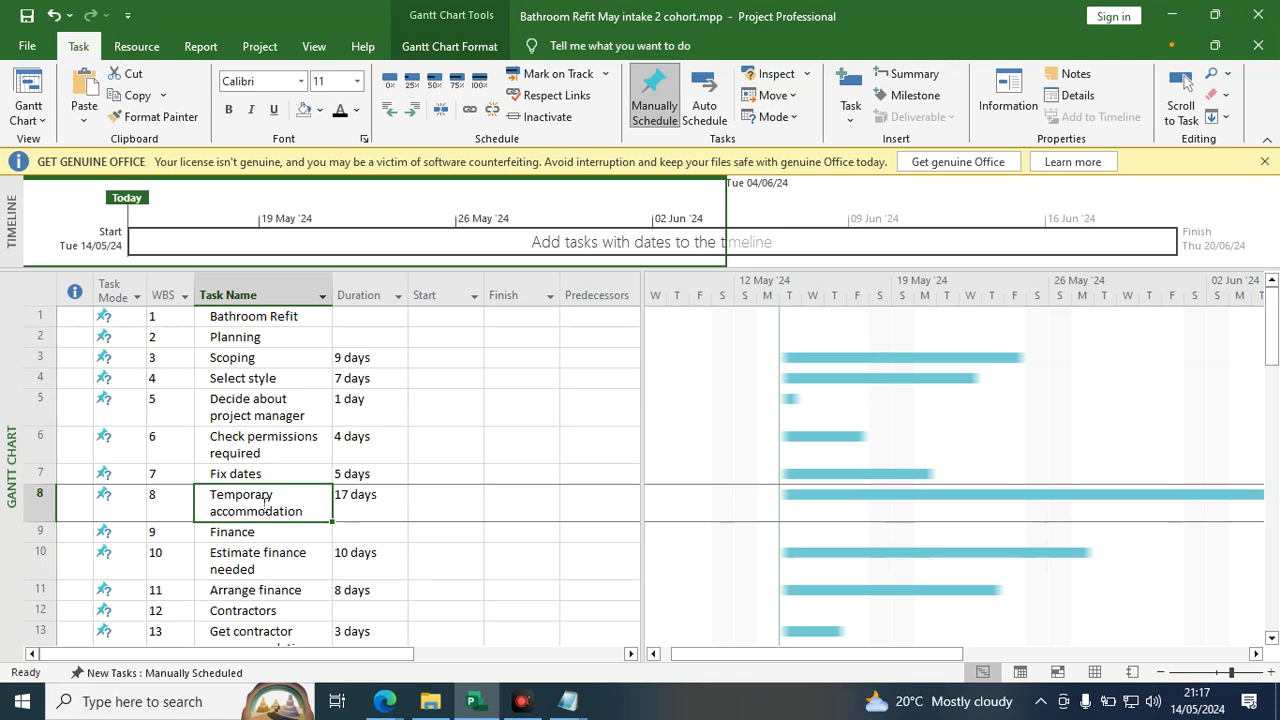
{"action": "left_click_drag", "start_coordinate": [380, 502], "coordinate": [387, 343]}
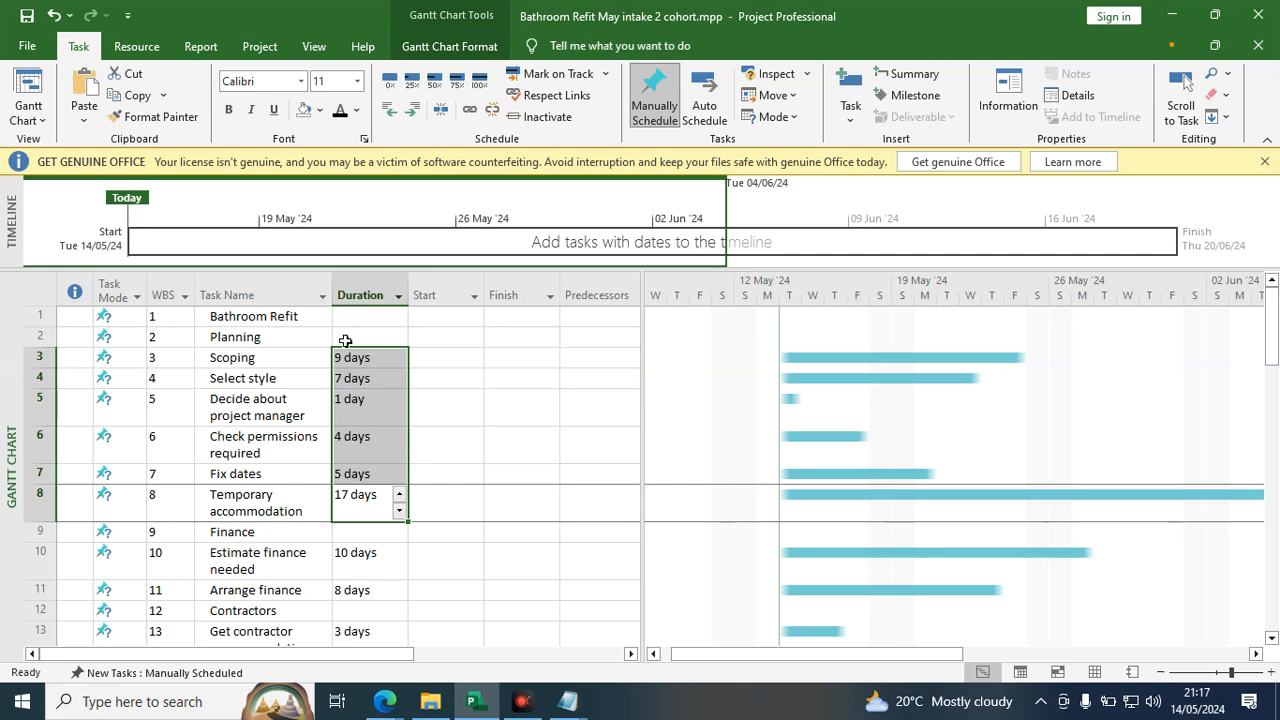
Select the Planning subtasks from Scoping to Temporary accommodation.
{"action": "left_click", "coordinate": [236, 358]}
{"action": "left_click_drag", "start_coordinate": [243, 358], "coordinate": [234, 489]}
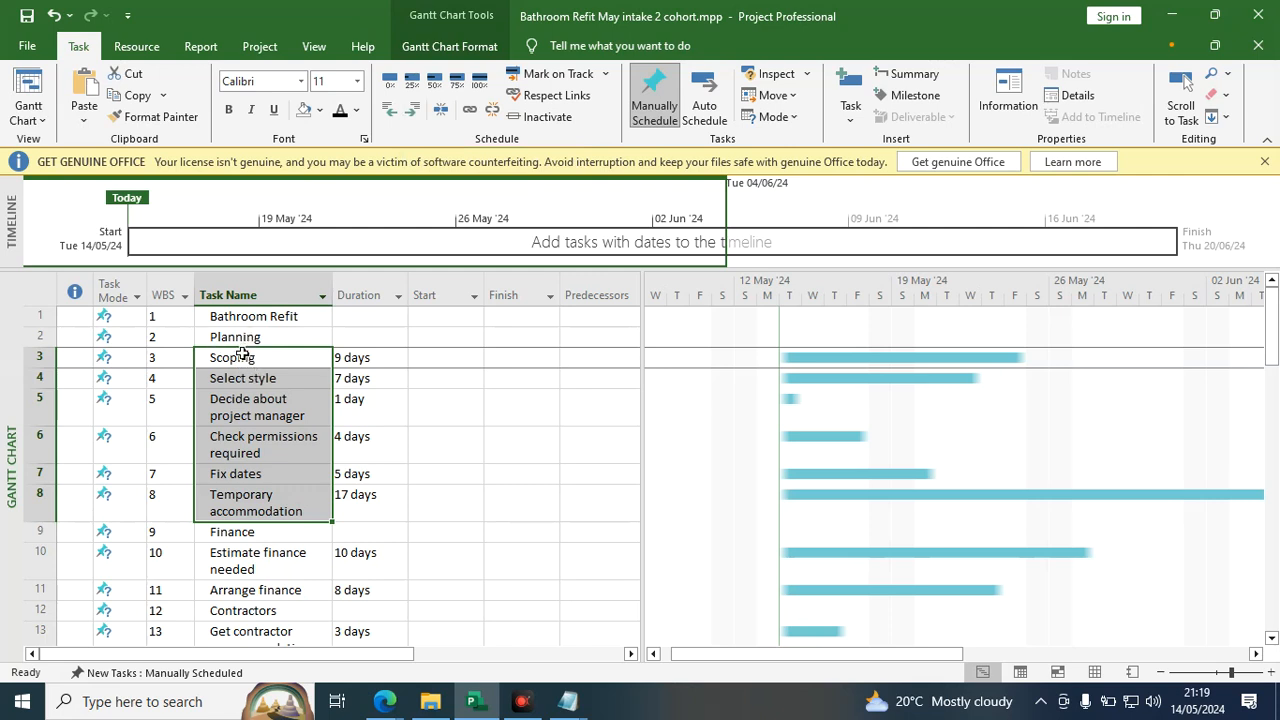
Indent the tasks from Scoping to Temporary accommodation under Planning, and widen the Start and Finish columns to fit their dates.
{"action": "left_click", "coordinate": [414, 110]}
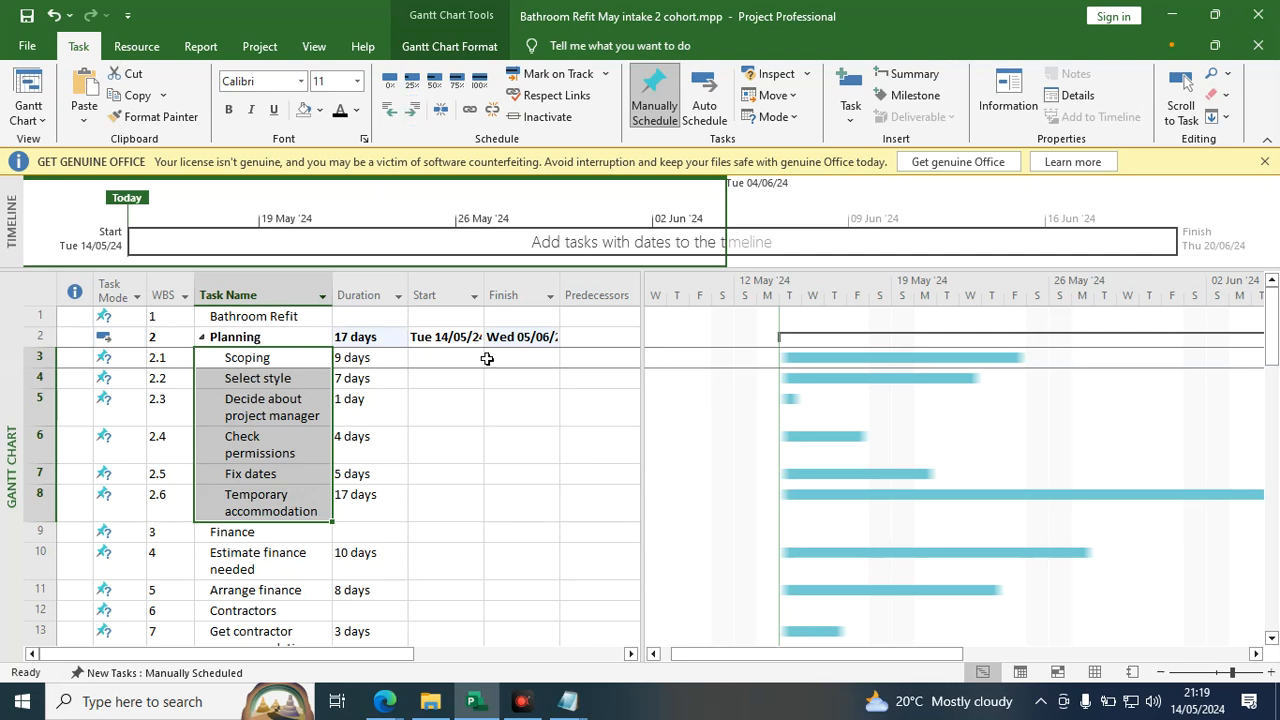
{"action": "left_click_drag", "start_coordinate": [485, 295], "coordinate": [529, 295]}
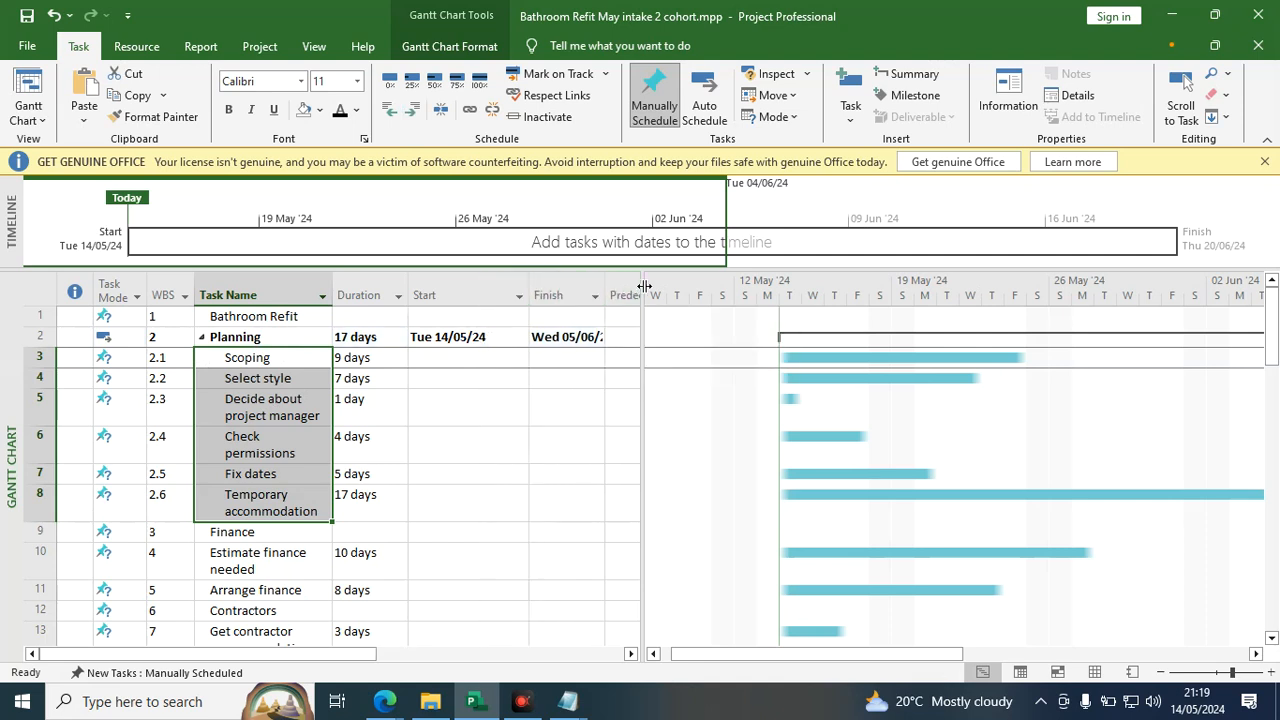
{"action": "left_click_drag", "start_coordinate": [642, 286], "coordinate": [690, 287]}
{"action": "left_click_drag", "start_coordinate": [605, 292], "coordinate": [627, 292]}
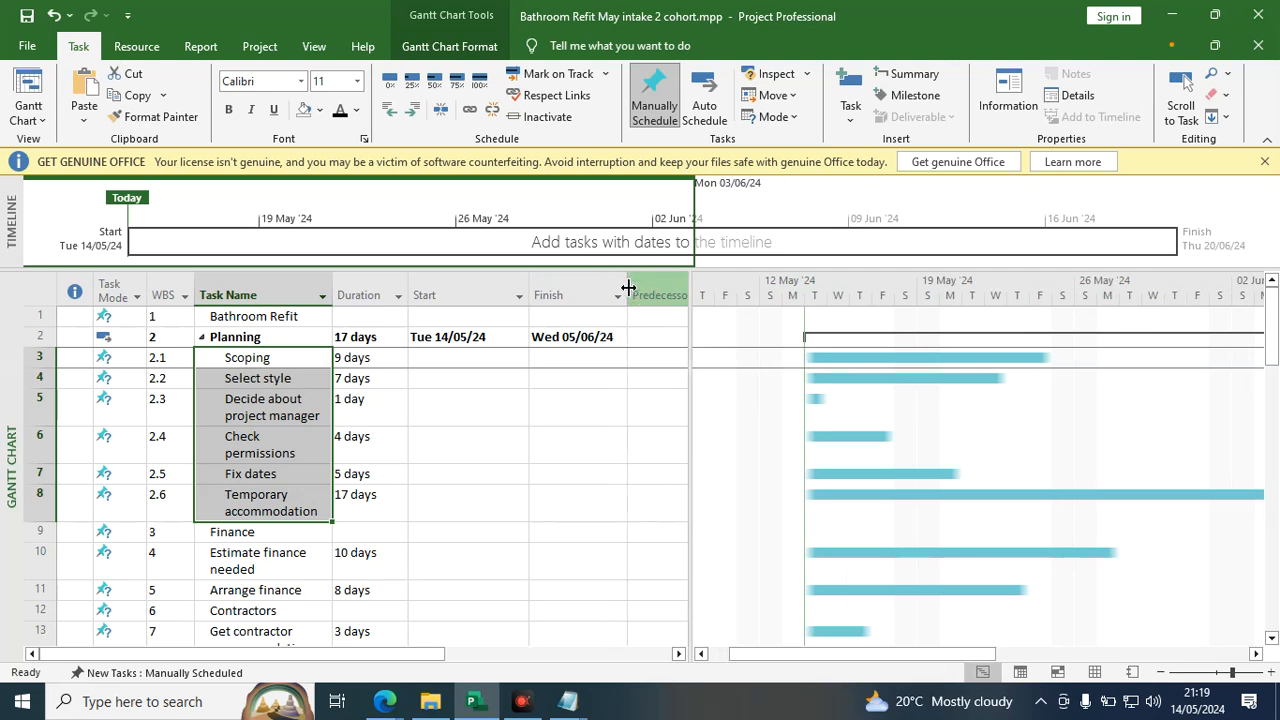
{"action": "left_click", "coordinate": [40, 337]}
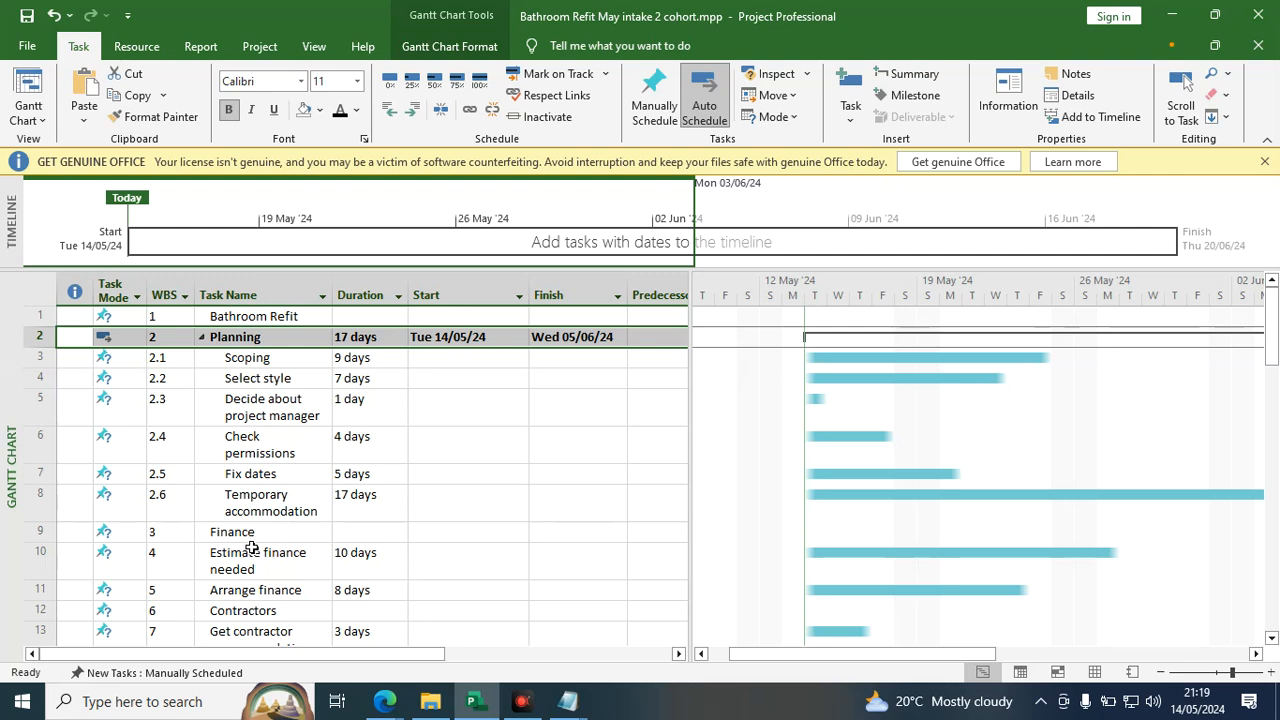
Indent Estimate finance needed and Arrange finance under Finance, and the tasks from Get contractor recommendations to Appoint contractors under Contractors.
{"action": "left_click_drag", "start_coordinate": [247, 550], "coordinate": [242, 587]}
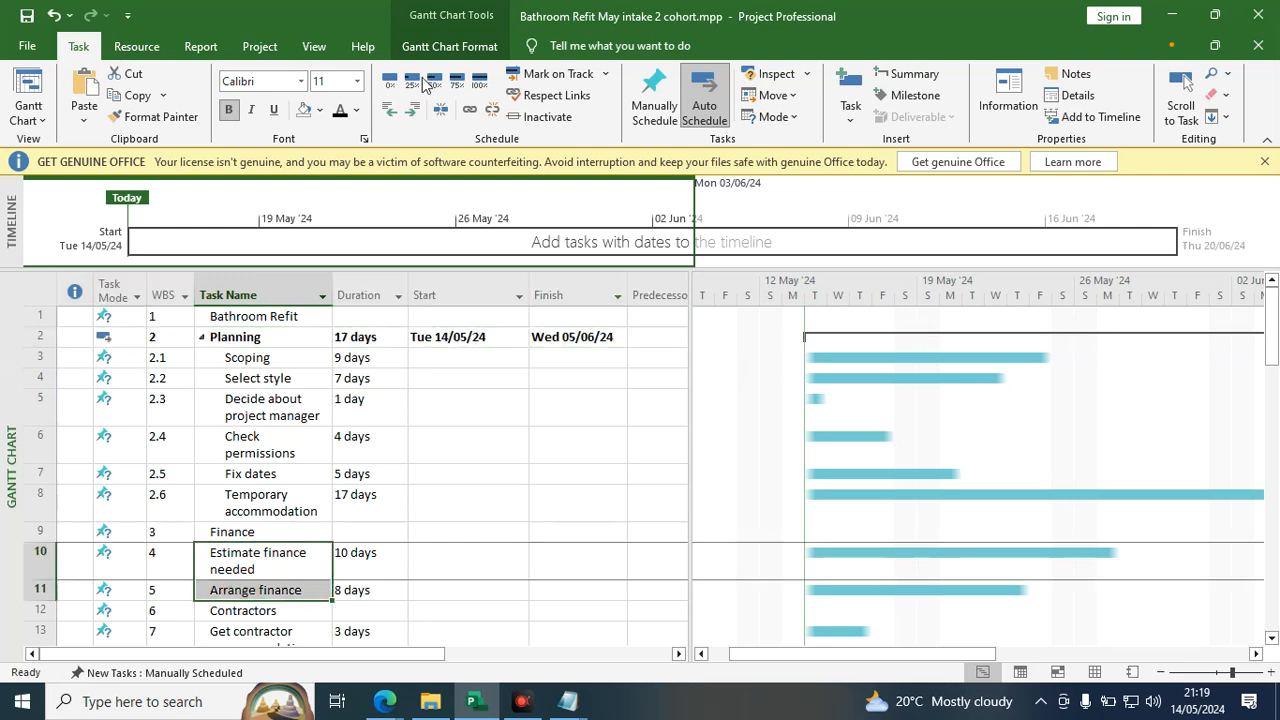
{"action": "left_click", "coordinate": [654, 96]}
{"action": "left_click", "coordinate": [416, 109]}
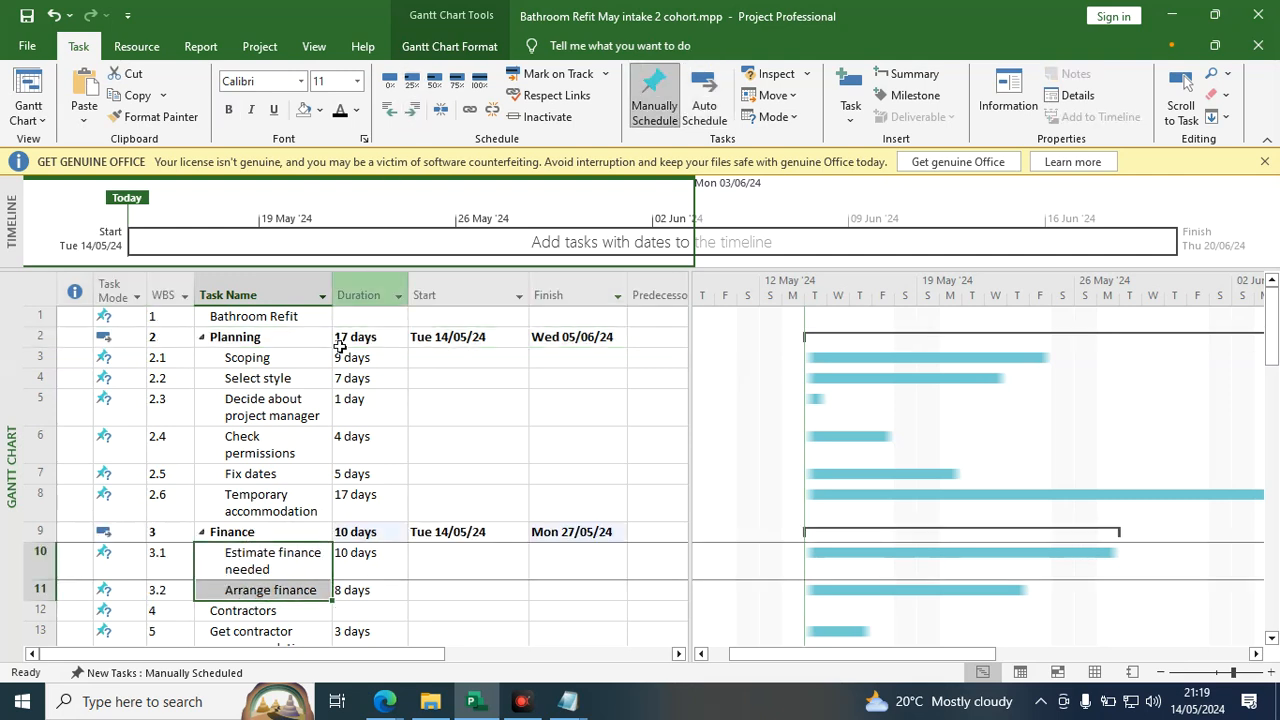
{"action": "scroll", "coordinate": [268, 500], "scroll_direction": "down", "scroll_amount": 2}
{"action": "left_click", "coordinate": [265, 472]}
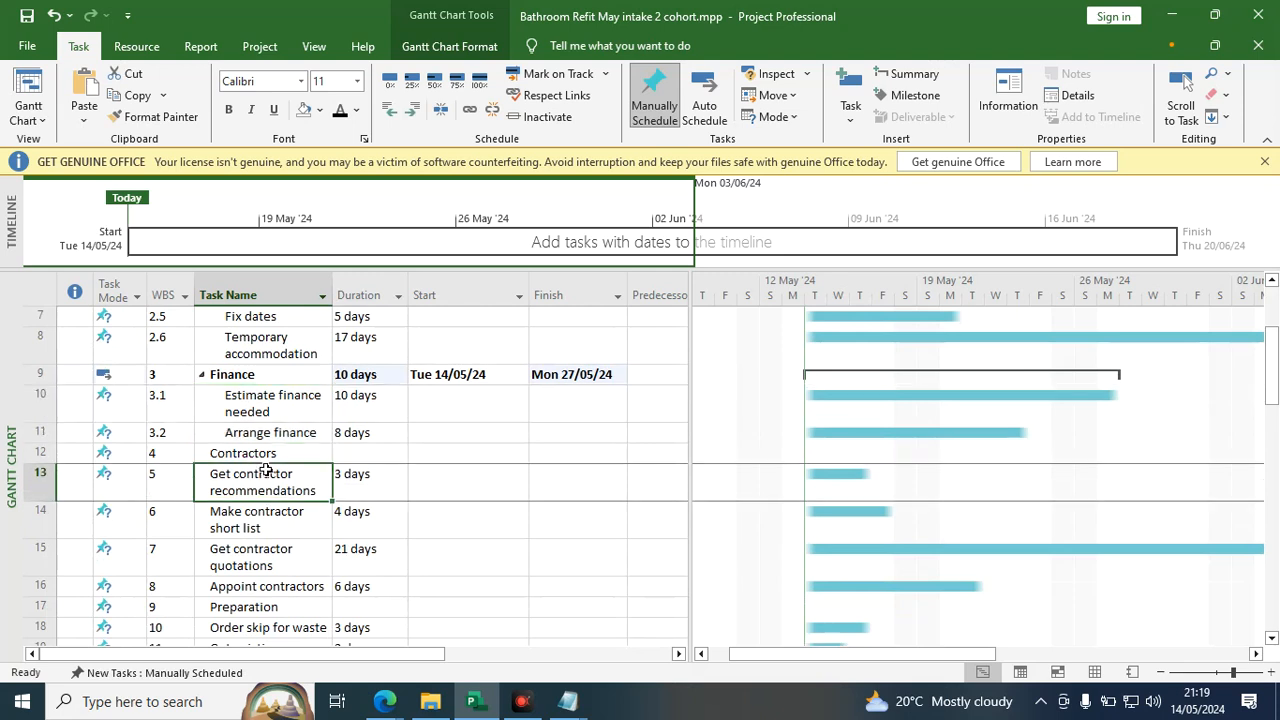
{"action": "left_click_drag", "start_coordinate": [265, 470], "coordinate": [242, 585]}
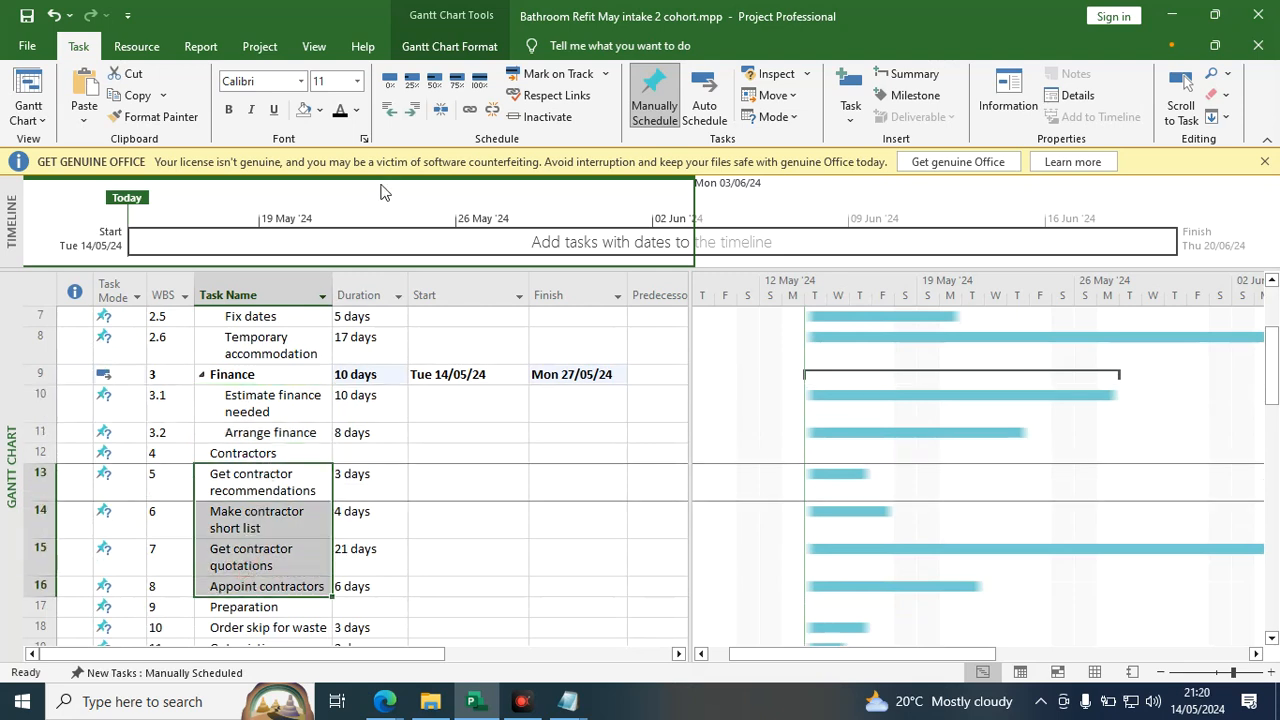
{"action": "left_click", "coordinate": [411, 109]}
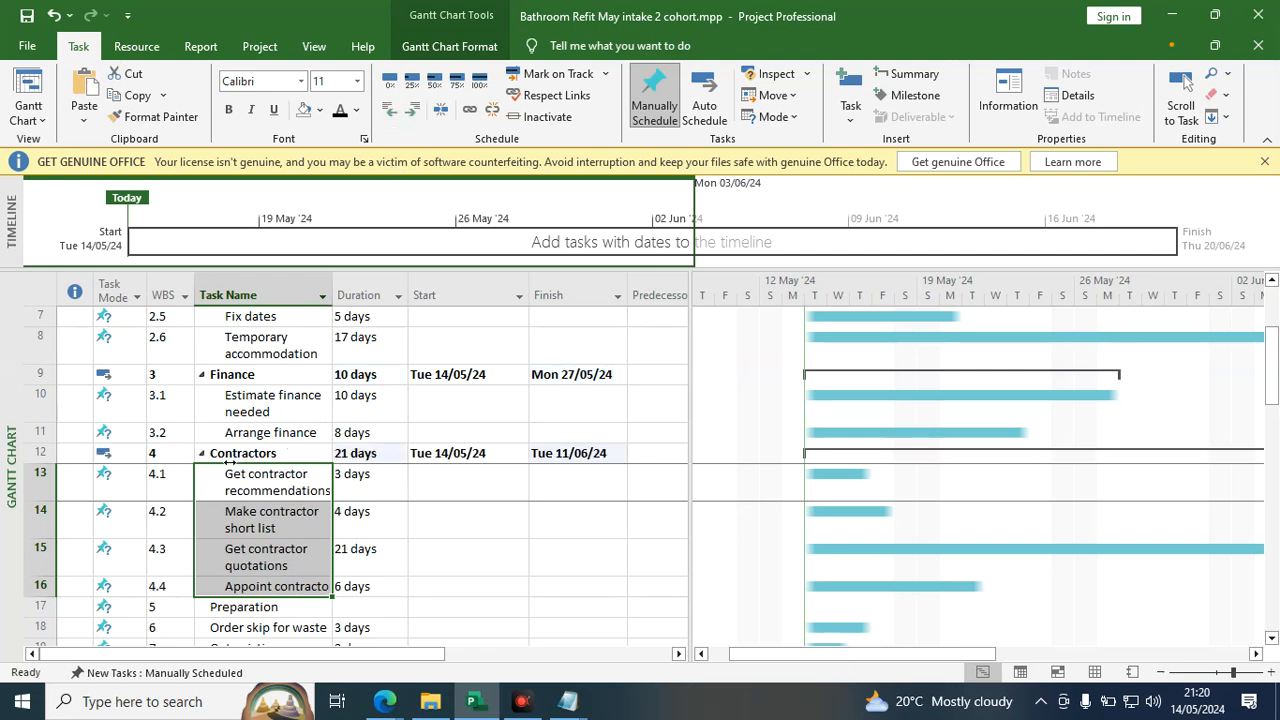
Indent the tasks from Order skip for waste to Prepare for painting as subtasks of Preparation.
{"action": "scroll", "coordinate": [362, 494], "scroll_direction": "down", "scroll_amount": 3}
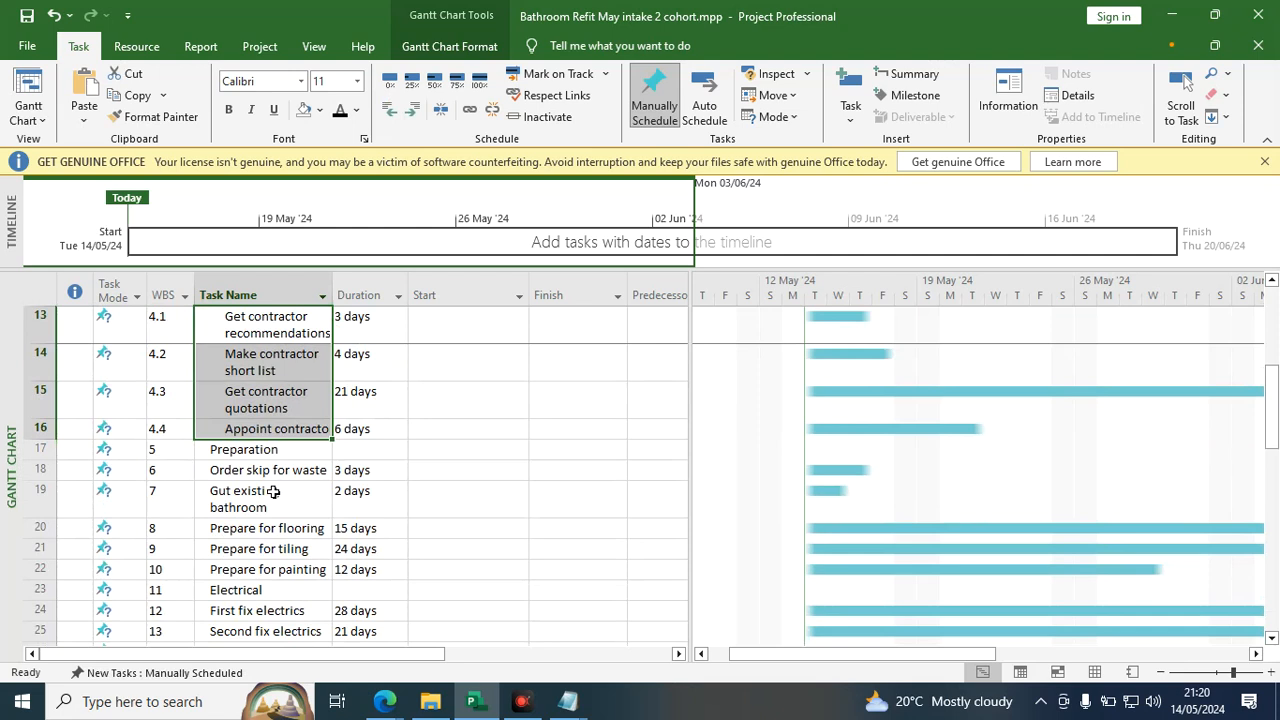
{"action": "left_click", "coordinate": [367, 449]}
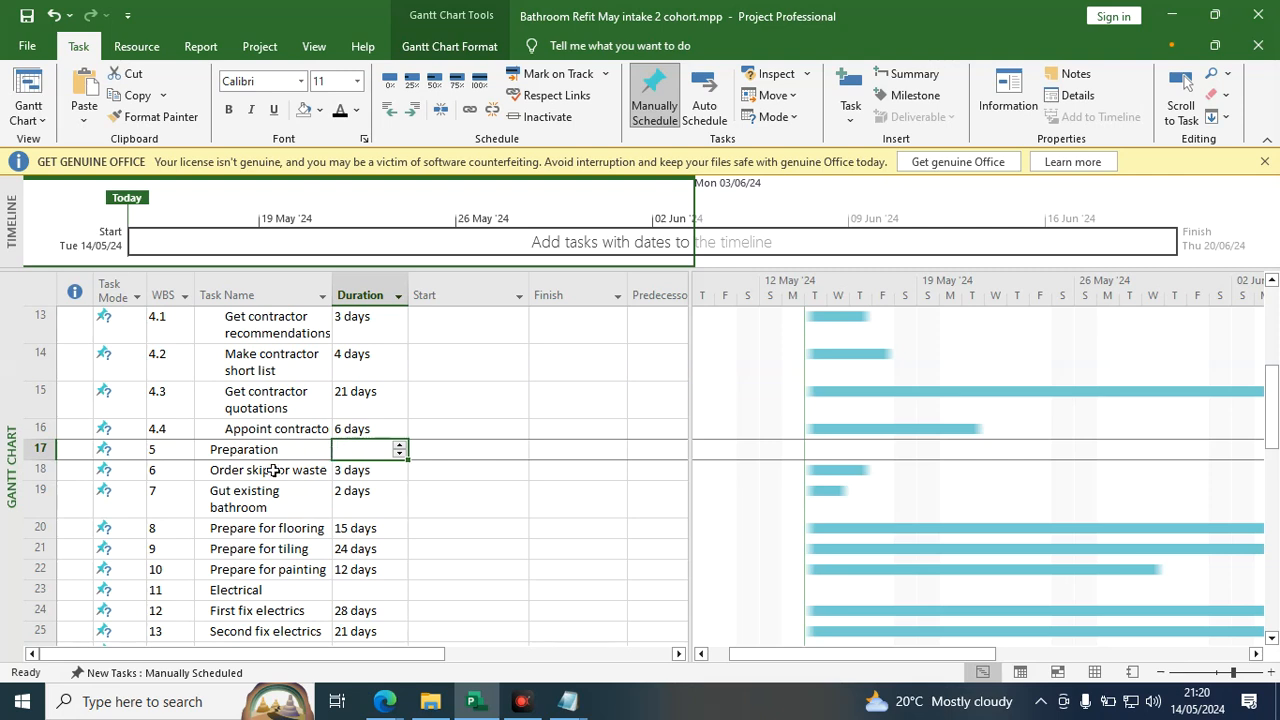
{"action": "scroll", "coordinate": [342, 590], "scroll_direction": "down", "scroll_amount": 1}
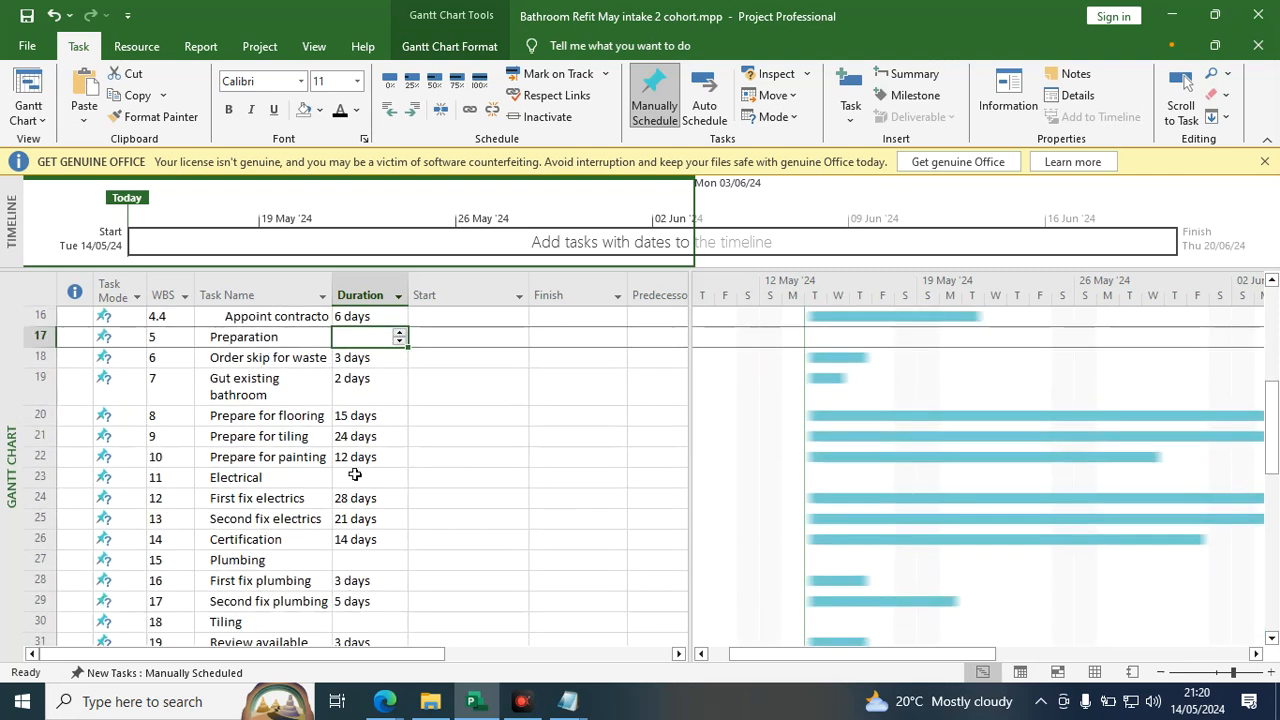
{"action": "left_click", "coordinate": [355, 477]}
{"action": "left_click_drag", "start_coordinate": [343, 360], "coordinate": [340, 452]}
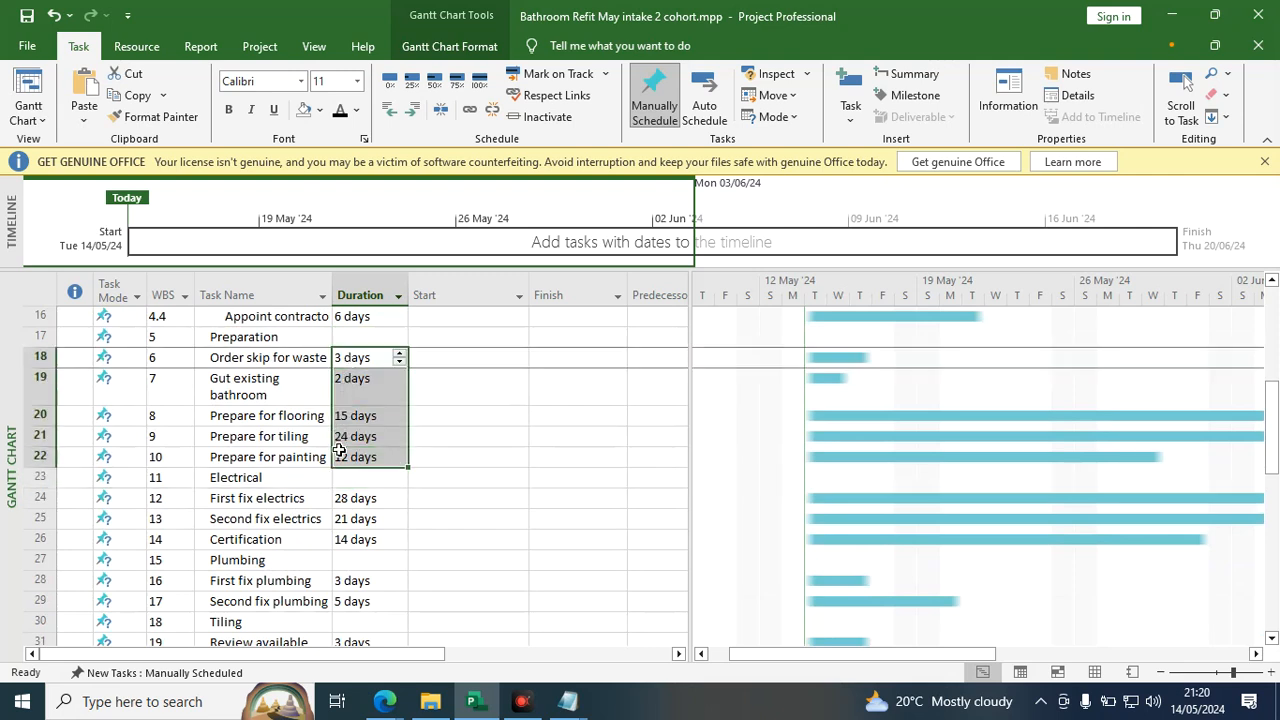
{"action": "left_click", "coordinate": [405, 110]}
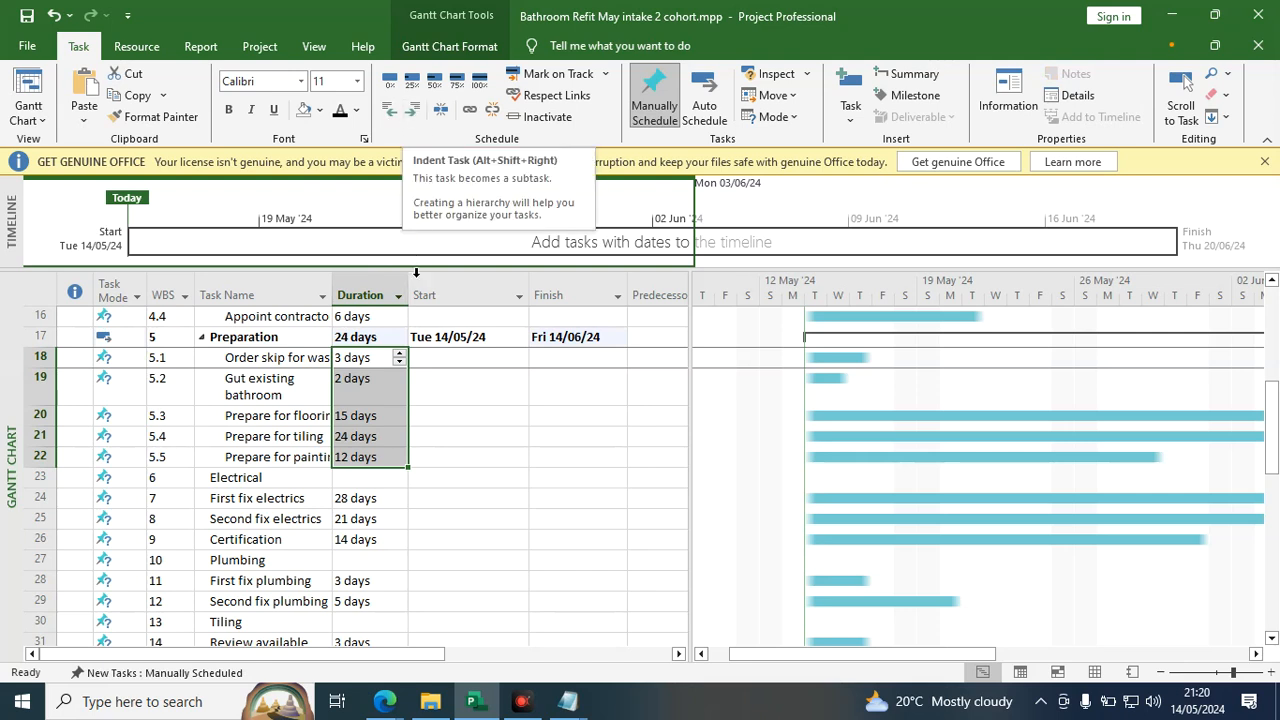
Indent First fix electrics, Second fix electrics and Certification under Electrical, and the first and second fix plumbing tasks under Plumbing.
{"action": "scroll", "coordinate": [355, 447], "scroll_direction": "down", "scroll_amount": 1}
{"action": "left_click_drag", "start_coordinate": [362, 436], "coordinate": [365, 477]}
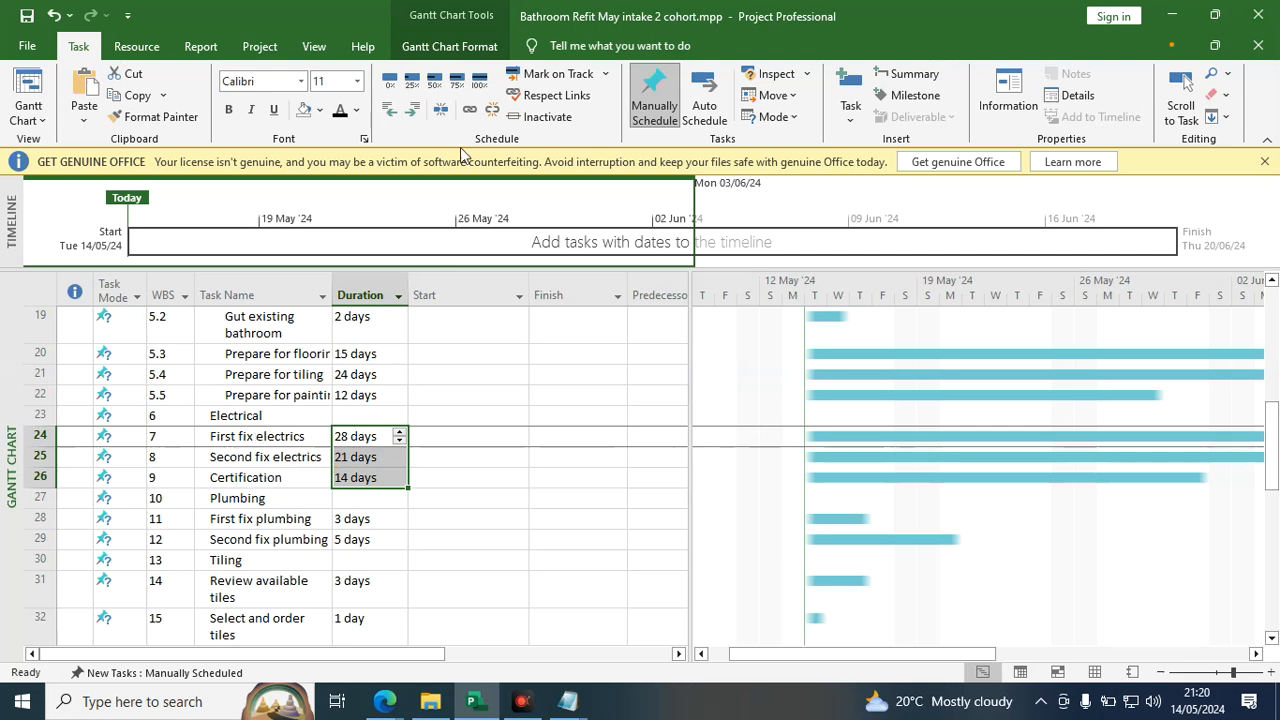
{"action": "left_click", "coordinate": [411, 111]}
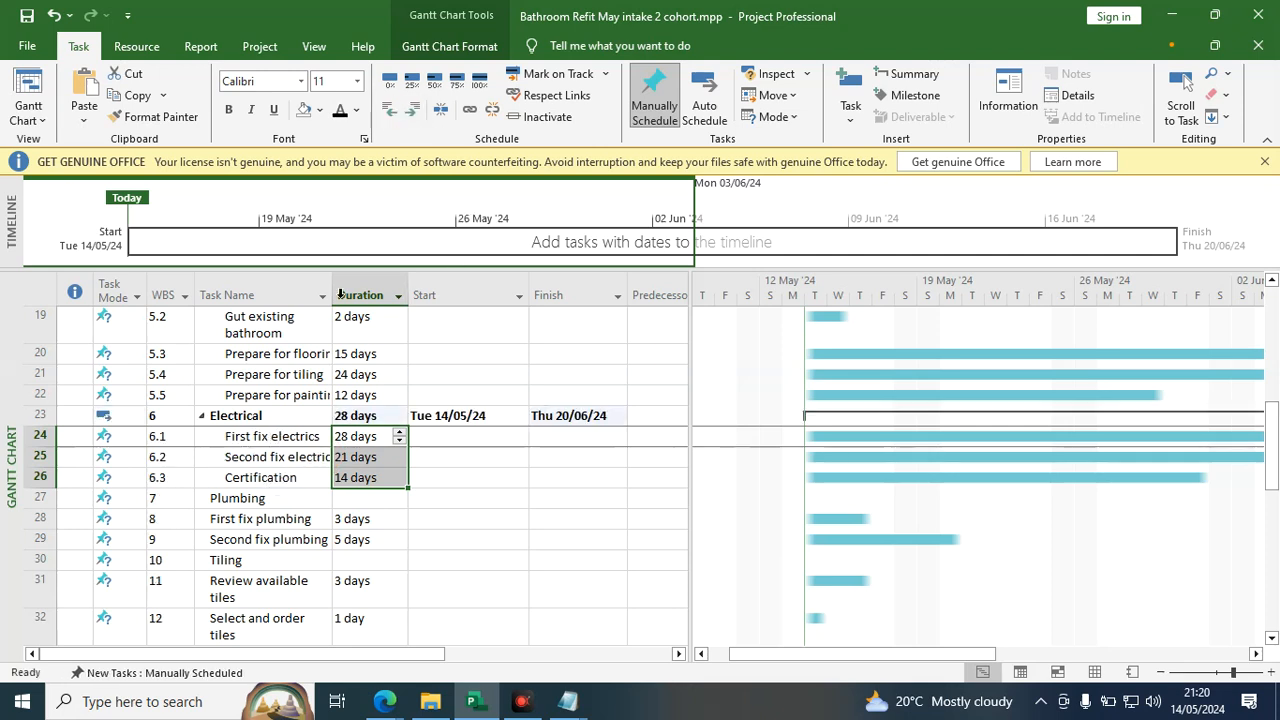
{"action": "scroll", "coordinate": [290, 515], "scroll_direction": "down", "scroll_amount": 2}
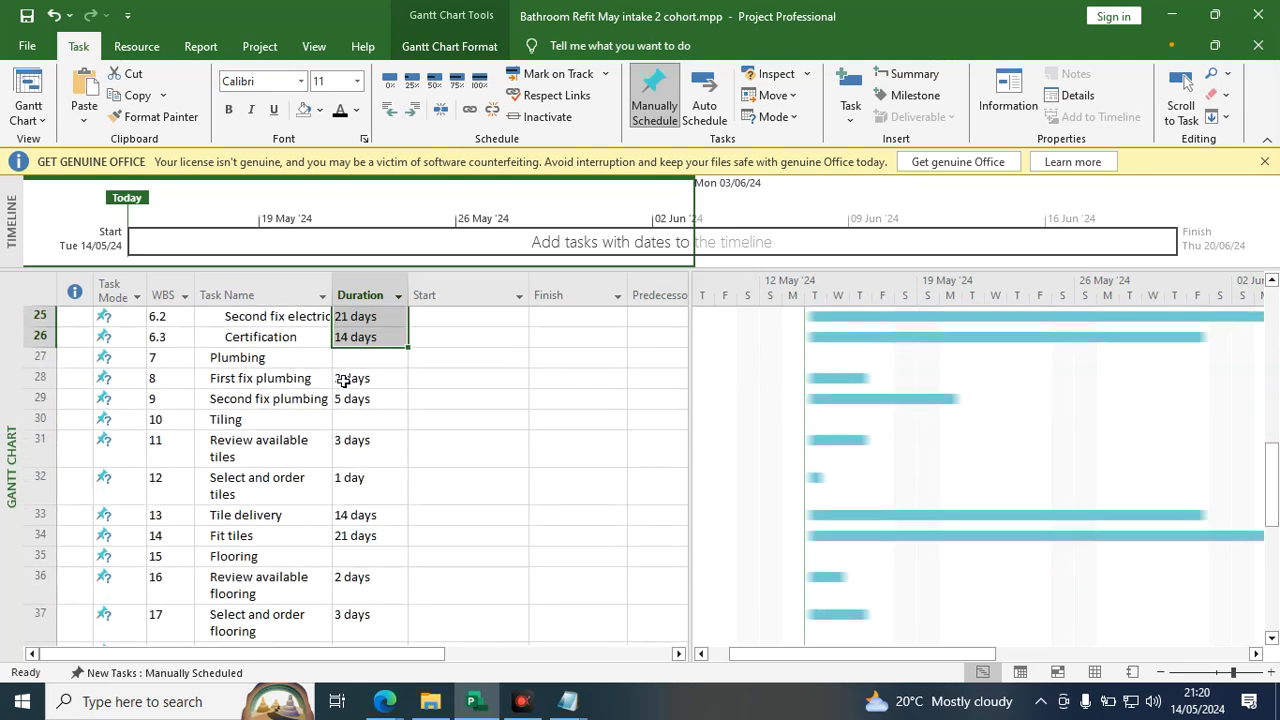
{"action": "left_click_drag", "start_coordinate": [345, 380], "coordinate": [352, 398]}
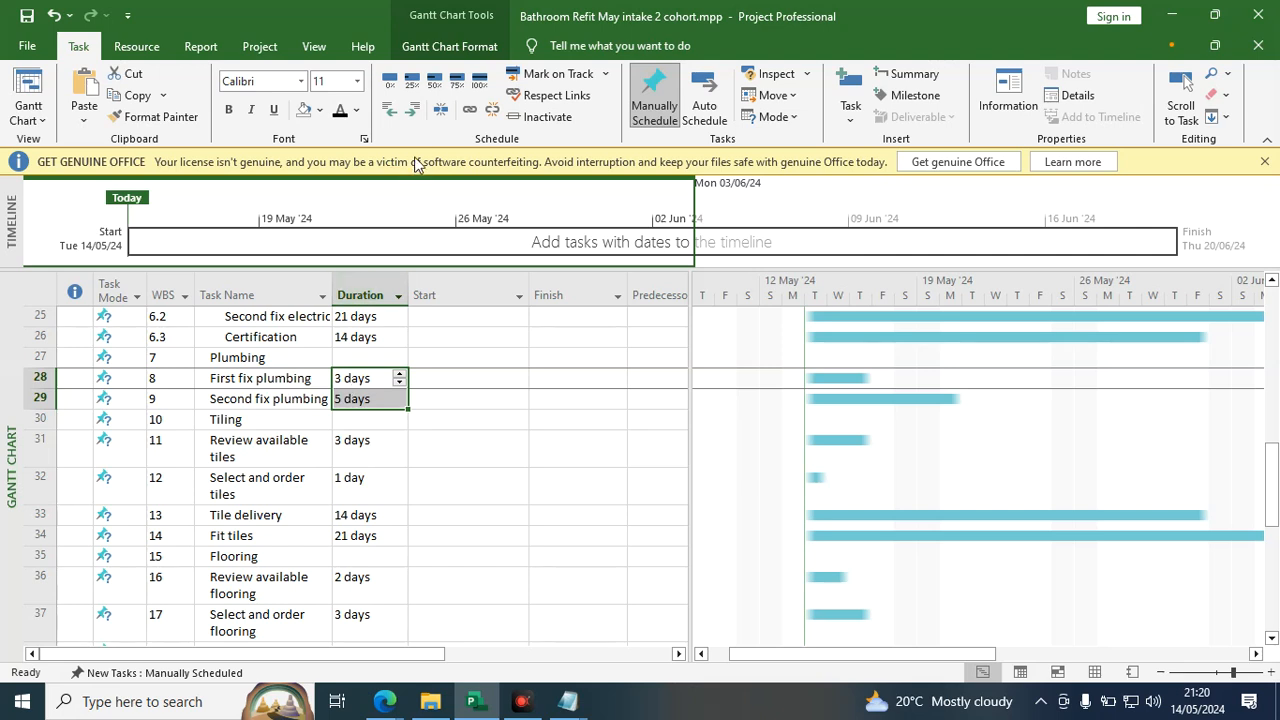
{"action": "left_click", "coordinate": [410, 112]}
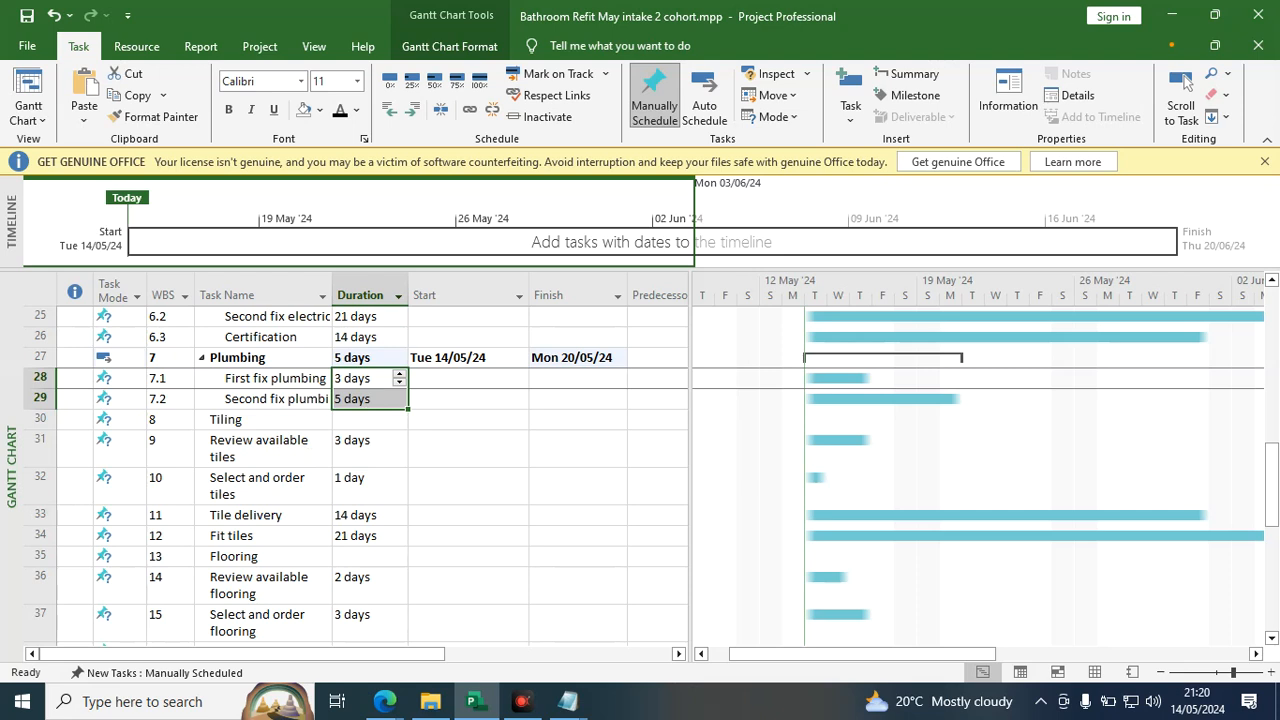
Indent the tasks from Review available tiles to Fit tiles under Tiling, and those from Review available flooring to Fit flooring under Flooring.
{"action": "left_click_drag", "start_coordinate": [371, 444], "coordinate": [362, 535]}
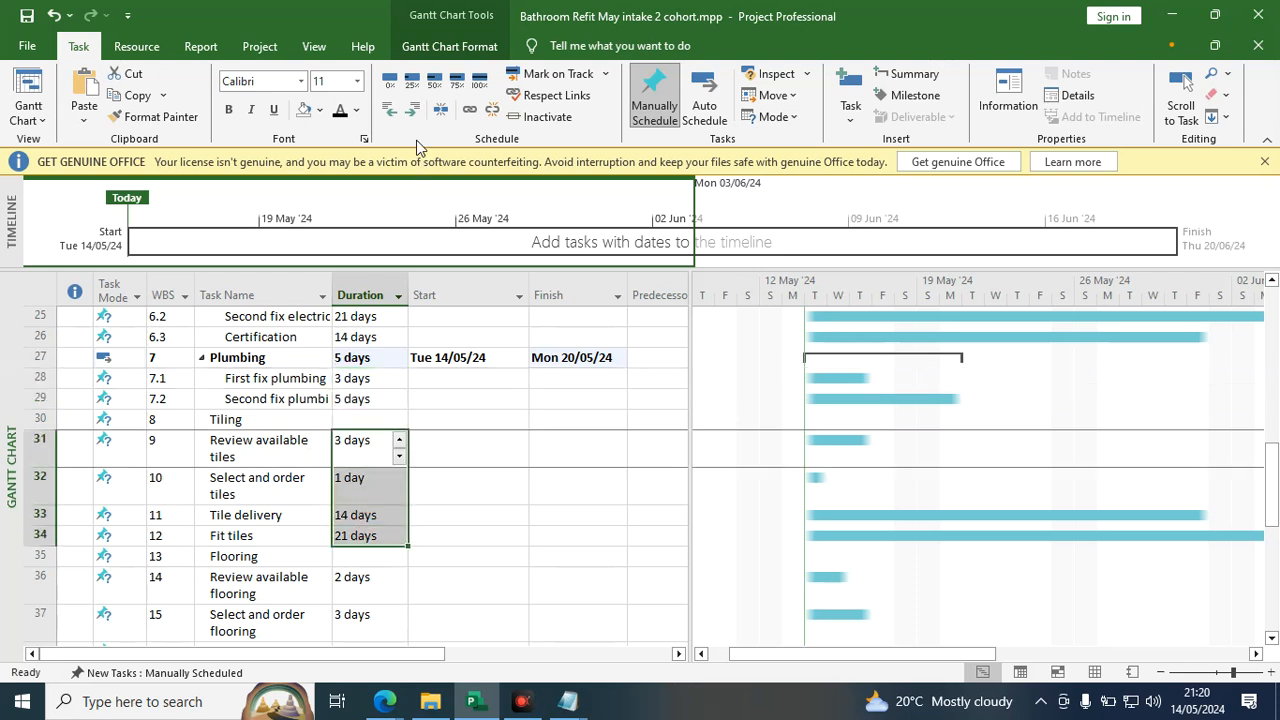
{"action": "left_click", "coordinate": [412, 109]}
{"action": "scroll", "coordinate": [300, 460], "scroll_direction": "down", "scroll_amount": 2}
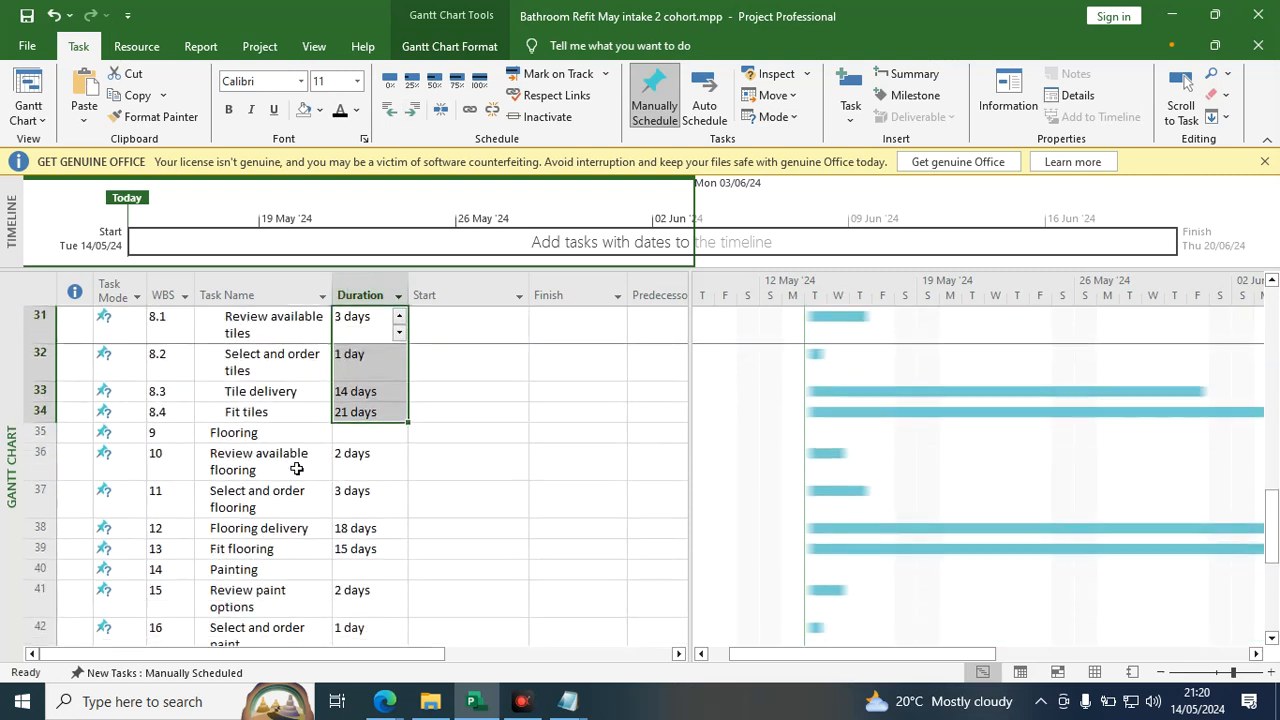
{"action": "scroll", "coordinate": [294, 457], "scroll_direction": "down", "scroll_amount": 1}
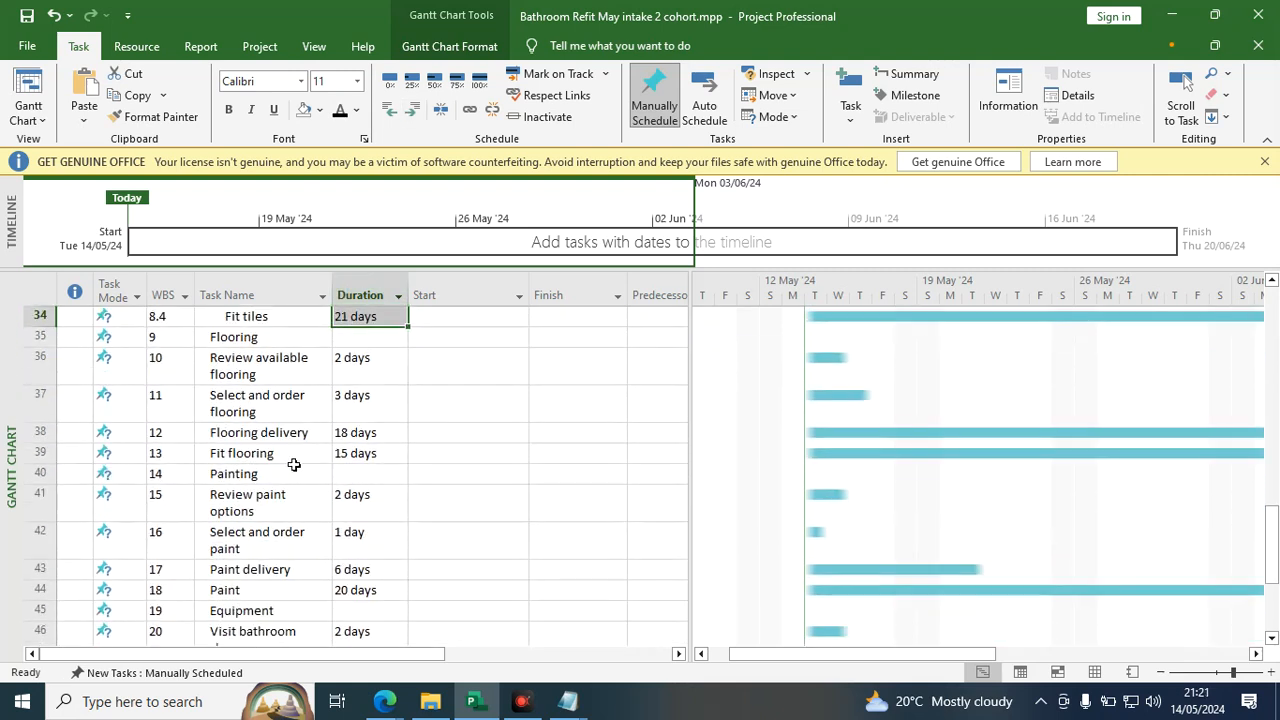
{"action": "left_click", "coordinate": [366, 376]}
{"action": "left_click_drag", "start_coordinate": [366, 376], "coordinate": [356, 452]}
{"action": "left_click", "coordinate": [415, 110]}
Indent the tasks from Review paint options to Paint under Painting, and those from Visit bathroom showrooms to Fit equipment under Equipment.
{"action": "scroll", "coordinate": [309, 486], "scroll_direction": "down", "scroll_amount": 2}
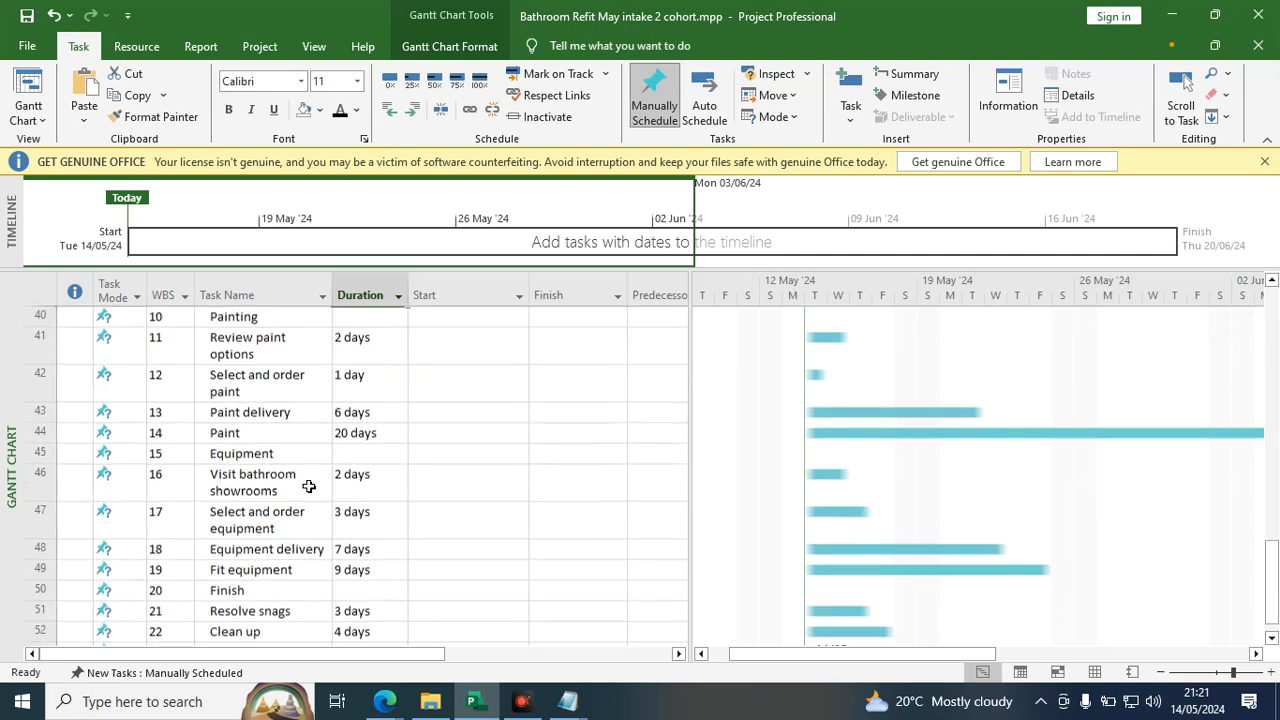
{"action": "left_click_drag", "start_coordinate": [365, 337], "coordinate": [360, 435]}
{"action": "left_click", "coordinate": [410, 118]}
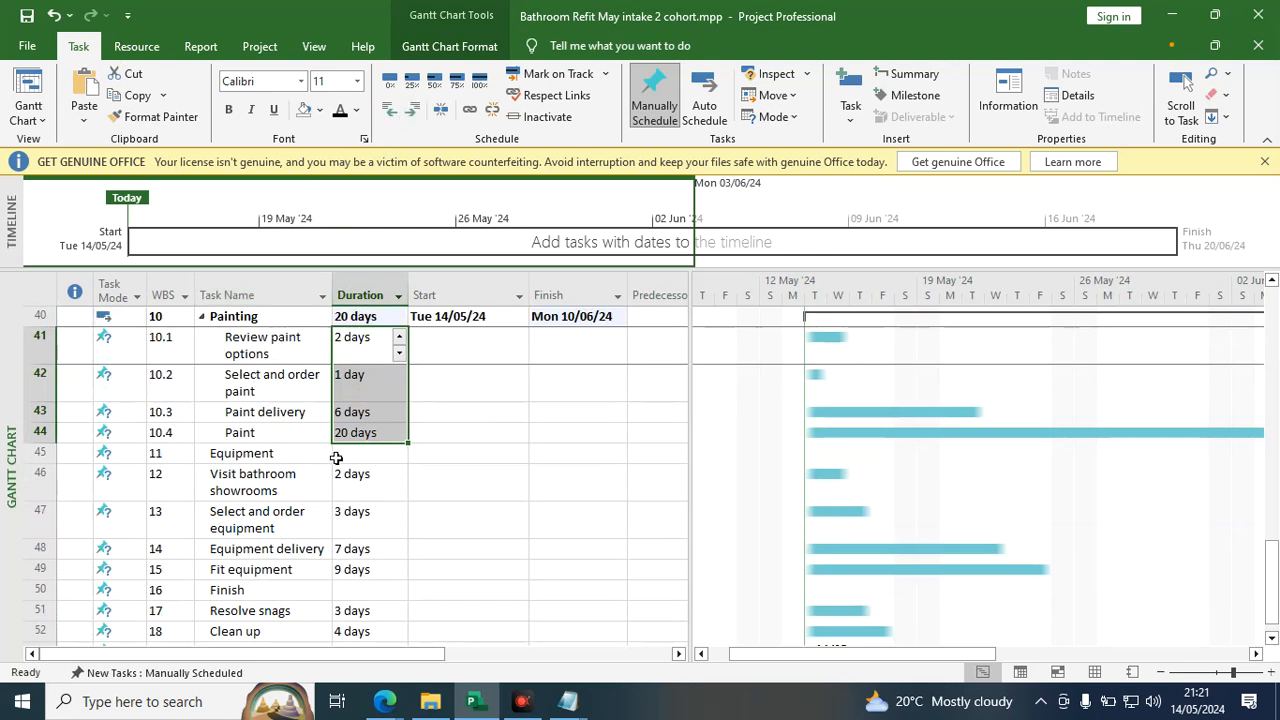
{"action": "left_click", "coordinate": [381, 289]}
{"action": "scroll", "coordinate": [362, 458], "scroll_direction": "down", "scroll_amount": 2}
{"action": "scroll", "coordinate": [362, 458], "scroll_direction": "up", "scroll_amount": 1}
{"action": "left_click_drag", "start_coordinate": [358, 383], "coordinate": [358, 473]}
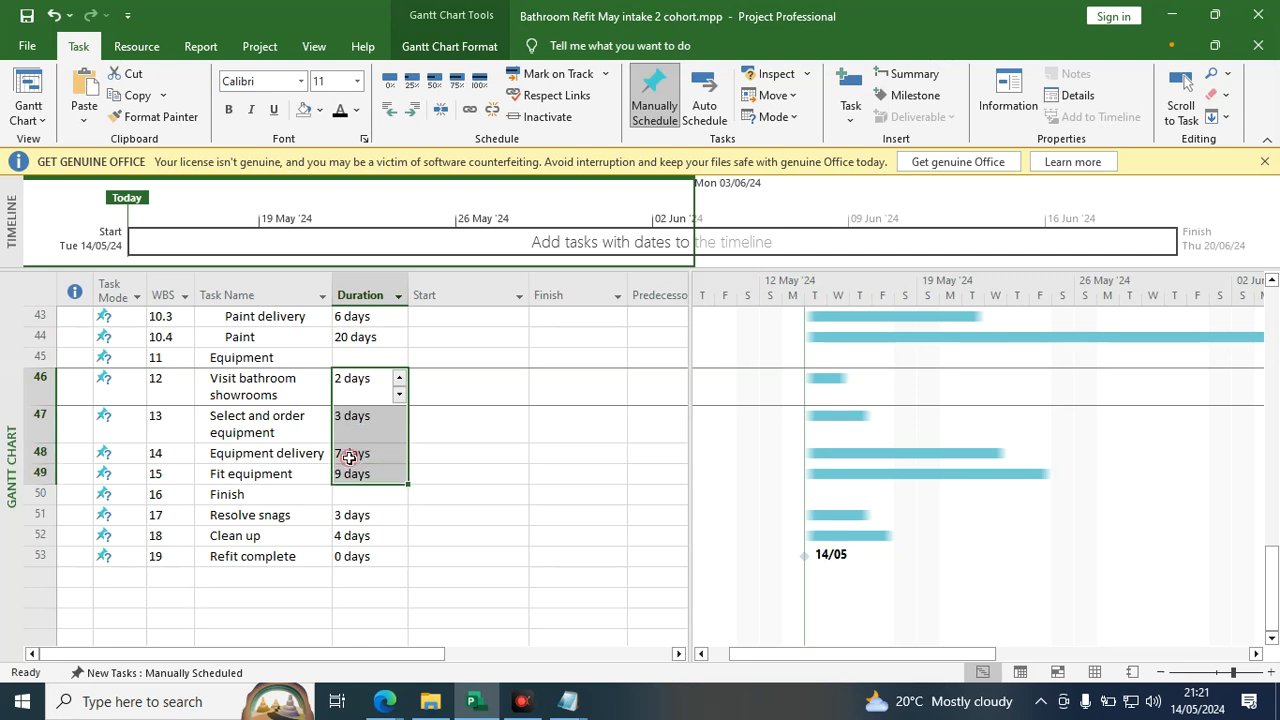
{"action": "left_click", "coordinate": [413, 110]}
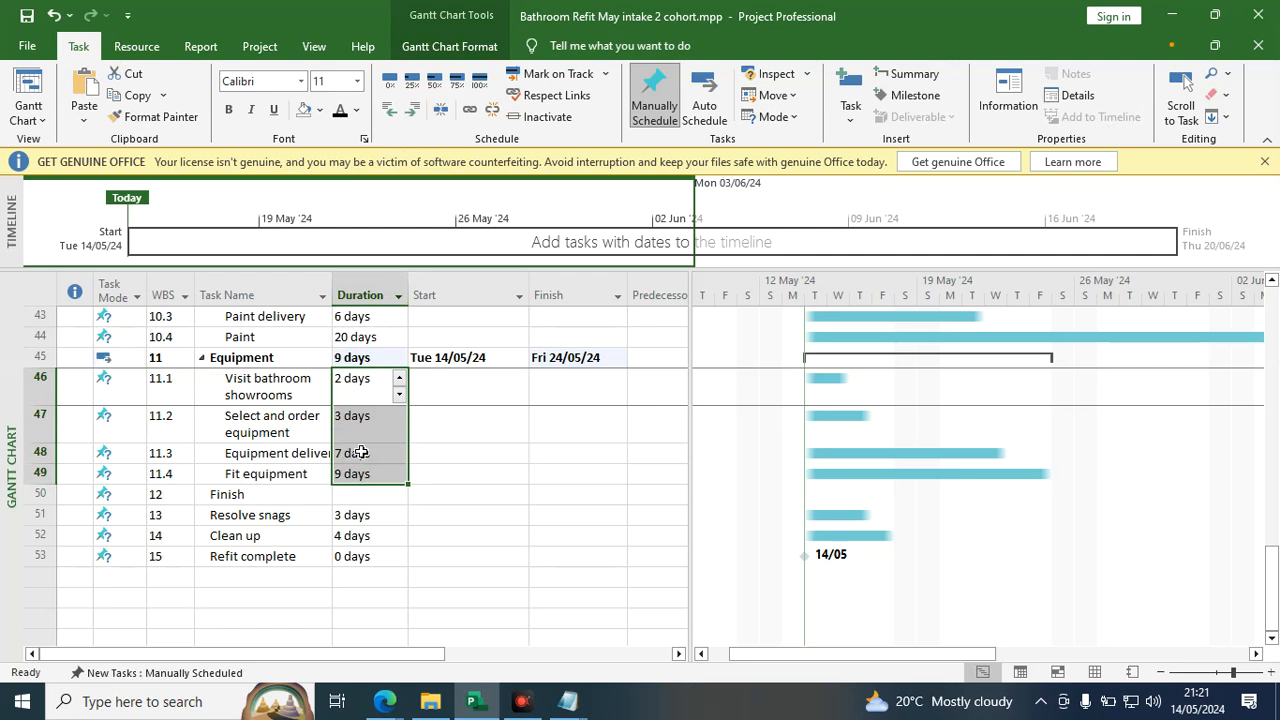
Indent Resolve snags, Clean up and Refit complete as subtasks of Finish.
{"action": "scroll", "coordinate": [365, 441], "scroll_direction": "down", "scroll_amount": 1}
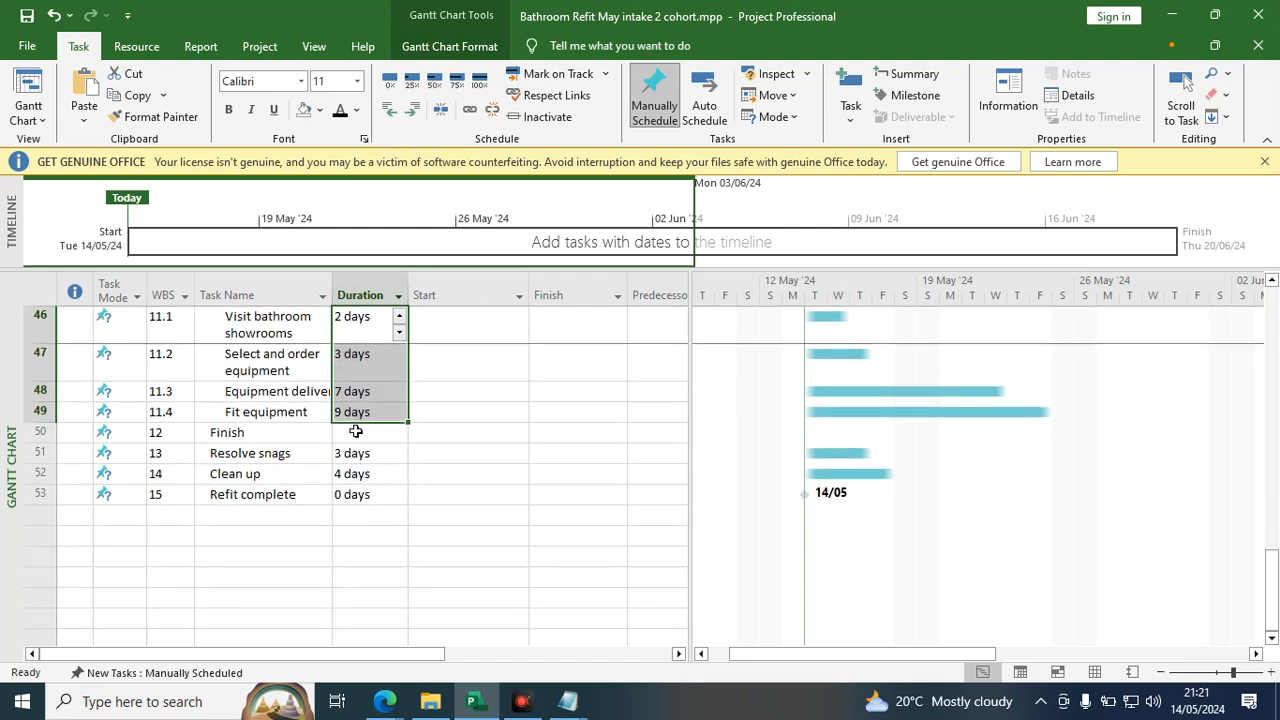
{"action": "left_click_drag", "start_coordinate": [350, 453], "coordinate": [344, 492]}
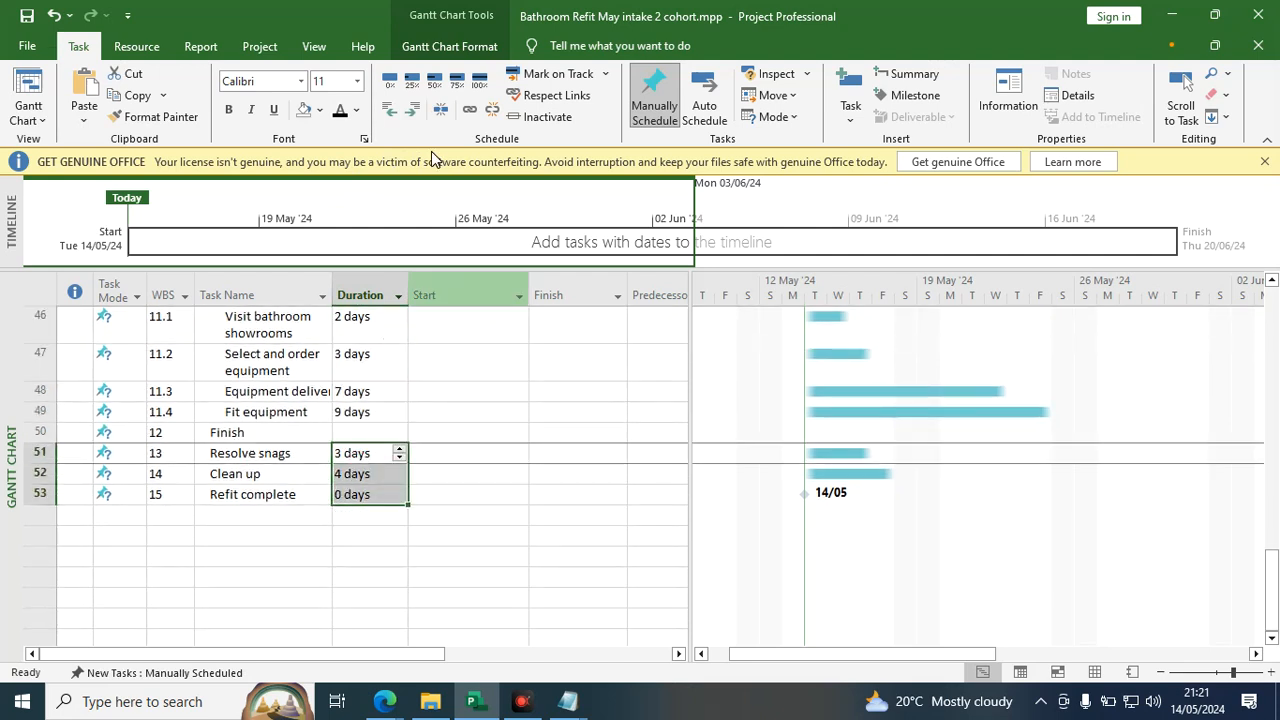
{"action": "left_click", "coordinate": [412, 109]}
Collapse the task outline to Level 1 so only the top-level phases are shown.
{"action": "scroll", "coordinate": [445, 428], "scroll_direction": "up", "scroll_amount": 4}
{"action": "scroll", "coordinate": [440, 448], "scroll_direction": "up", "scroll_amount": 8}
{"action": "scroll", "coordinate": [362, 527], "scroll_direction": "up", "scroll_amount": 4}
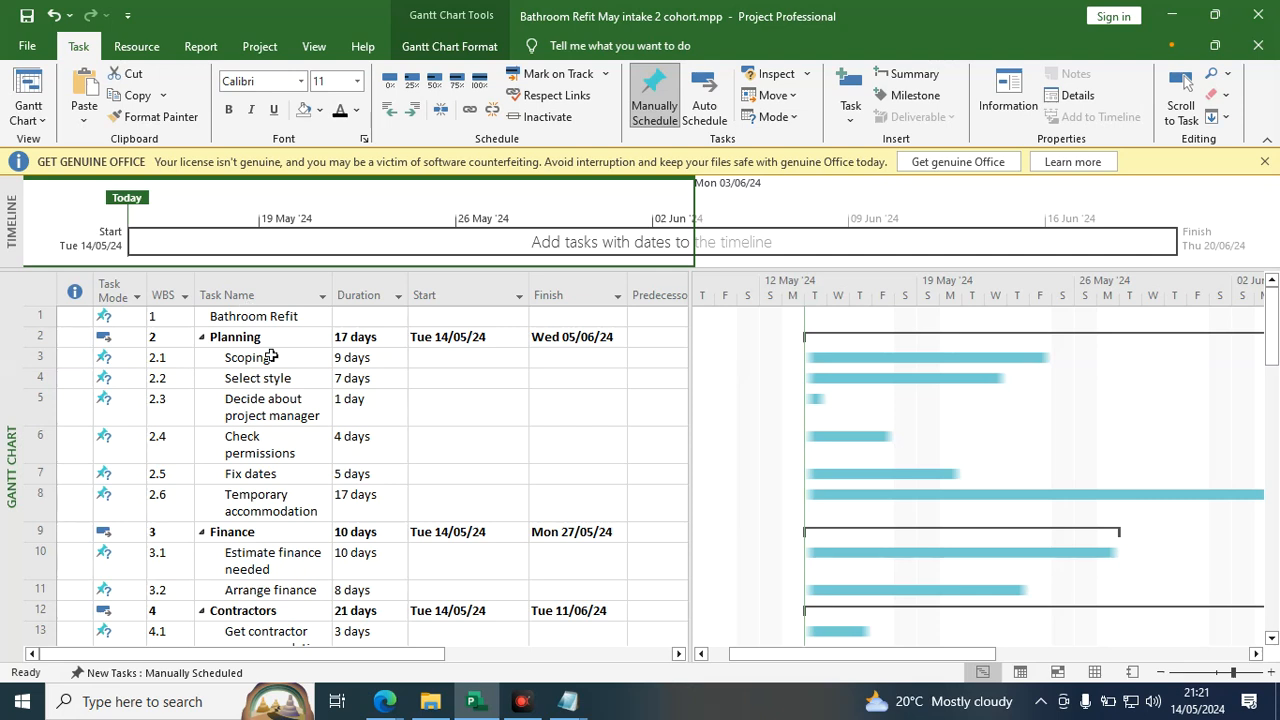
{"action": "left_click", "coordinate": [265, 280]}
{"action": "left_click_drag", "start_coordinate": [247, 358], "coordinate": [266, 494]}
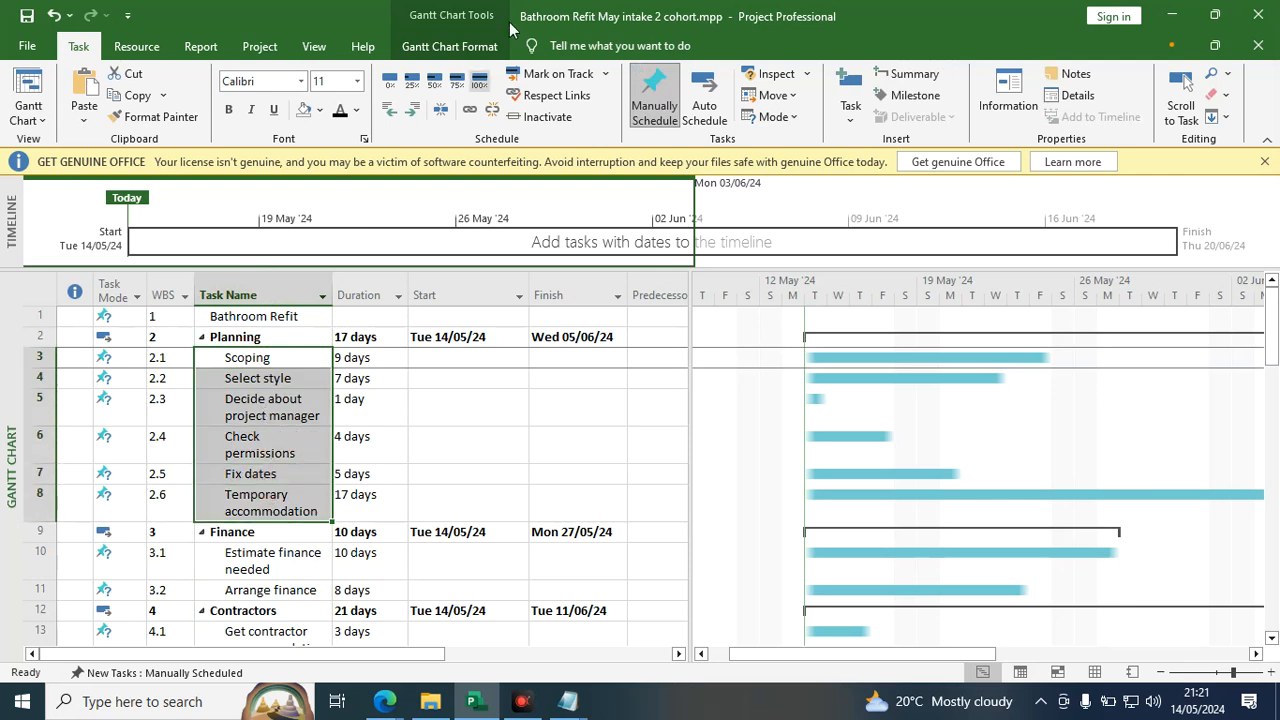
{"action": "left_click", "coordinate": [313, 50]}
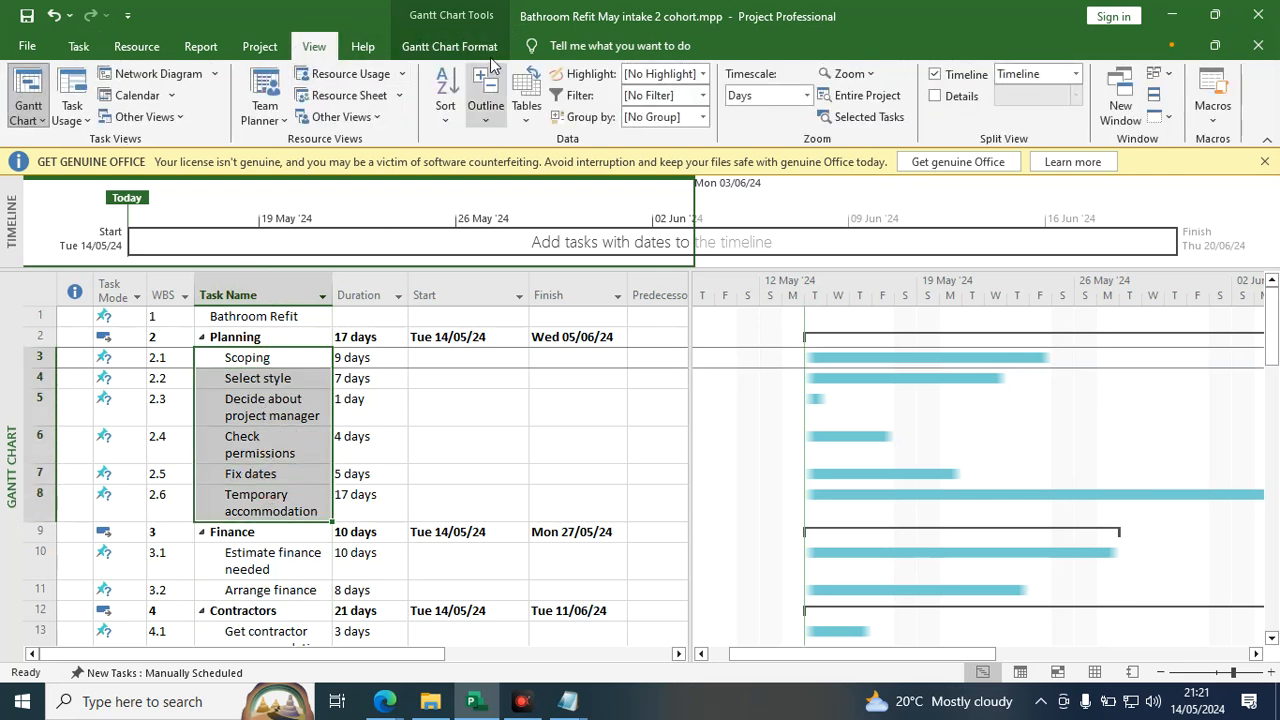
{"action": "left_click", "coordinate": [485, 124]}
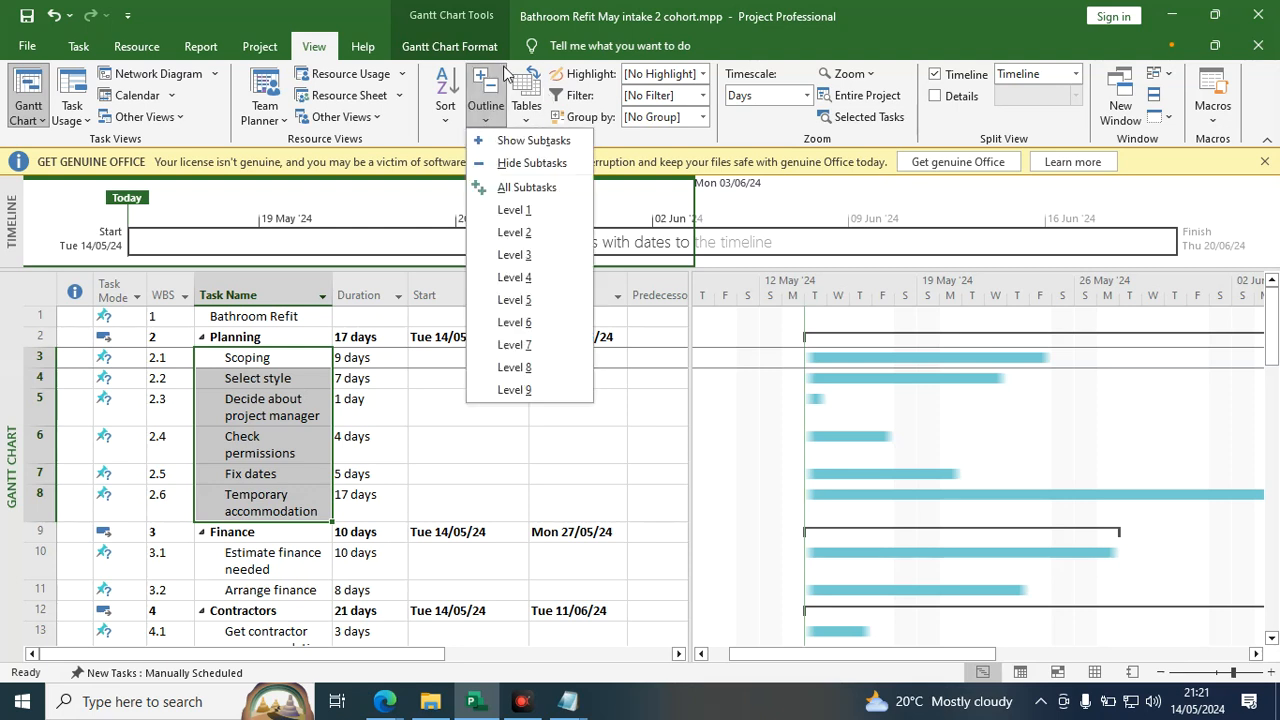
{"action": "left_click", "coordinate": [611, 146]}
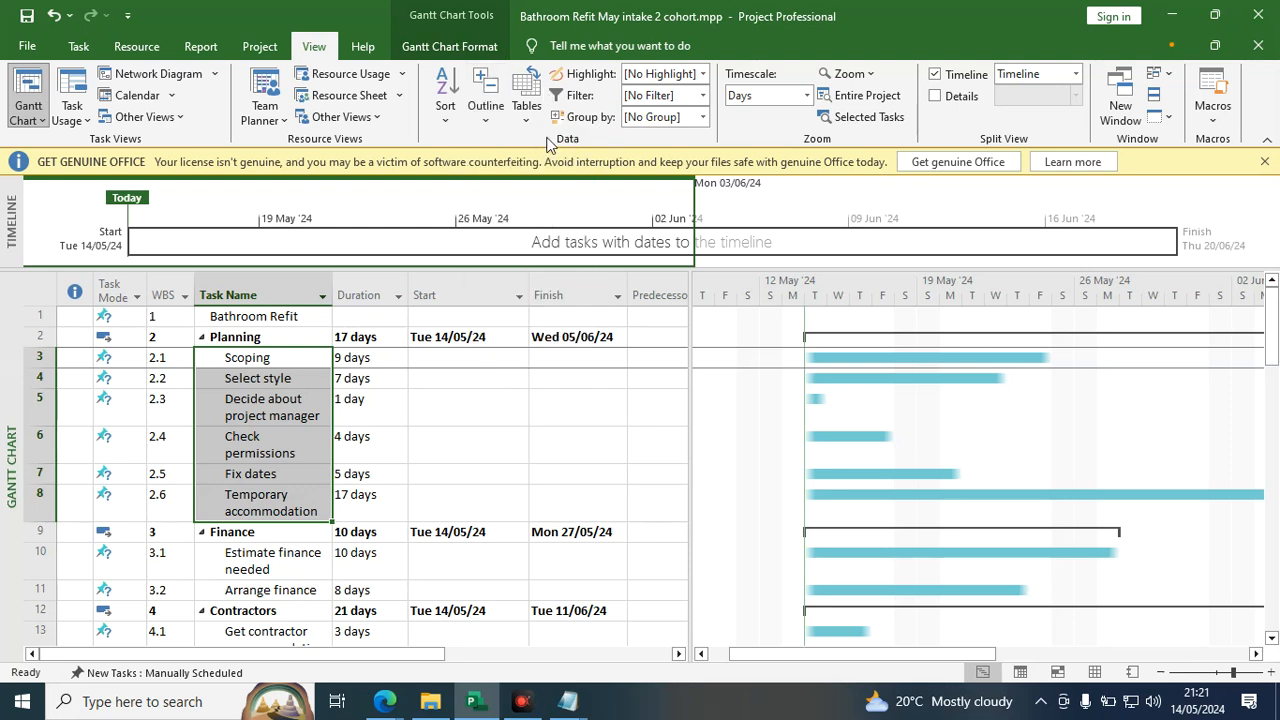
{"action": "left_click", "coordinate": [495, 120]}
{"action": "left_click", "coordinate": [530, 211]}
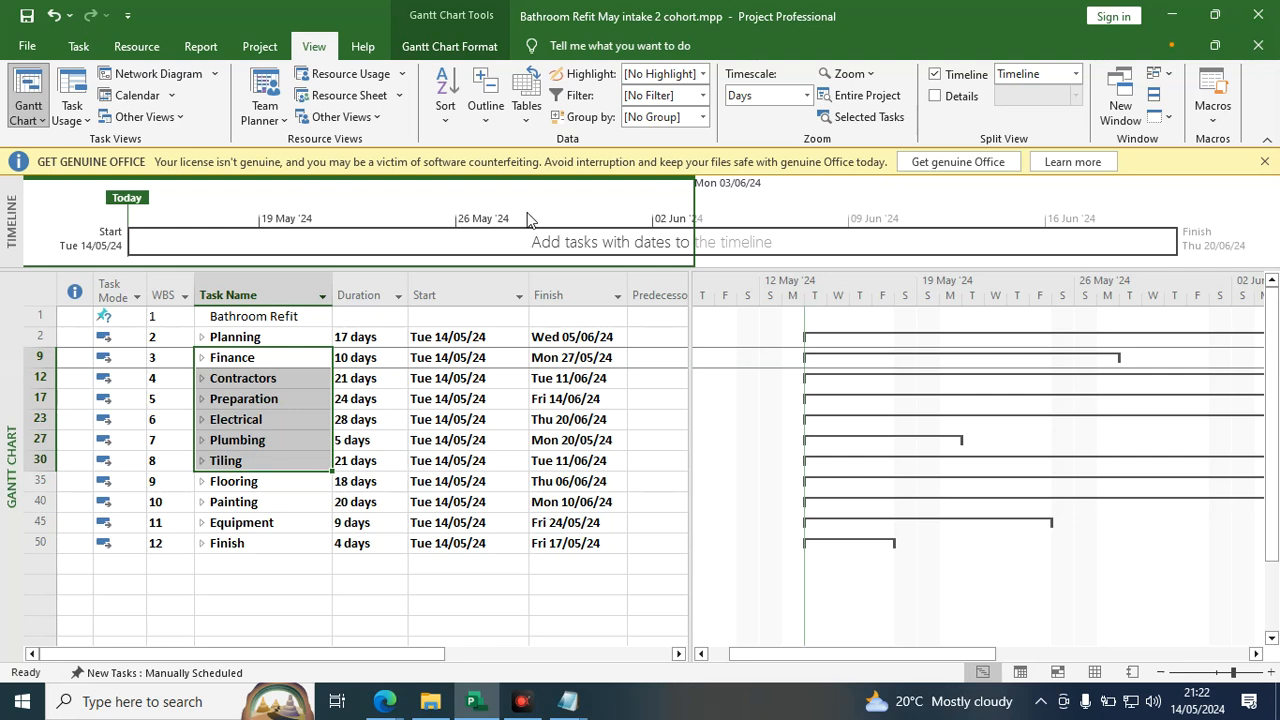
Undo the collapse of the task outline.
{"action": "left_click", "coordinate": [528, 220]}
{"action": "key", "text": "ctrl+z"}
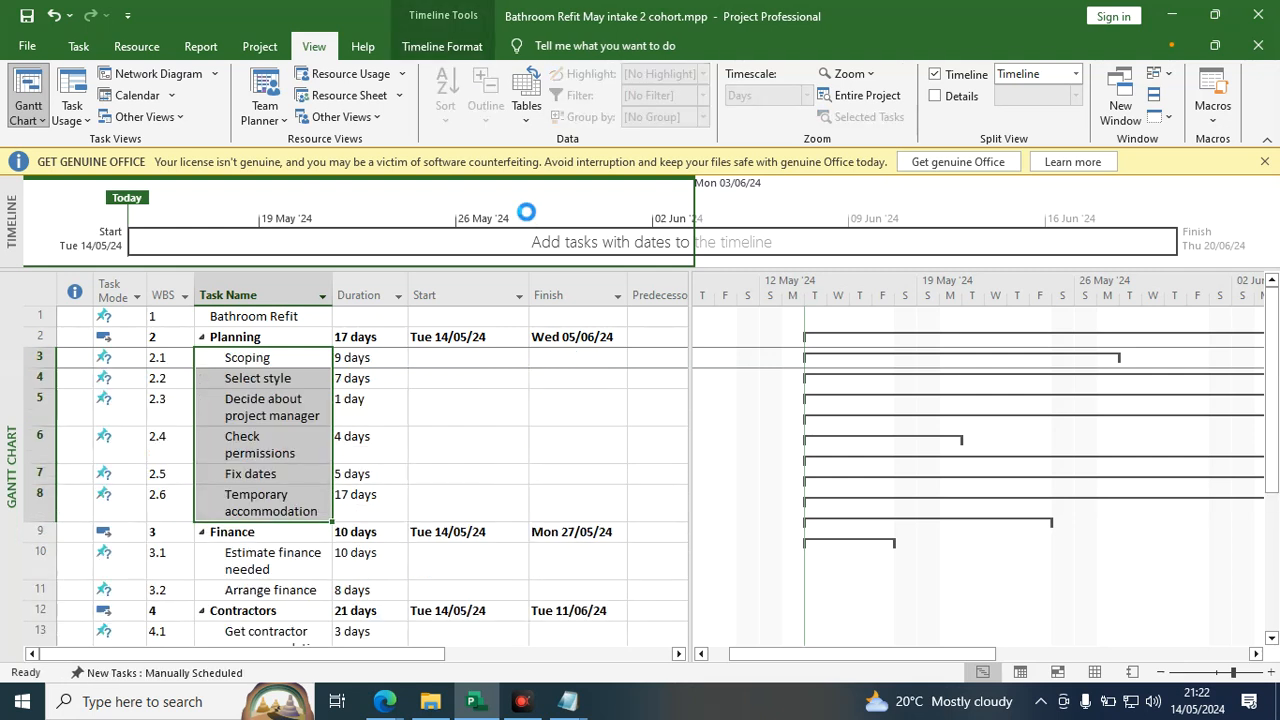
Hide the subtasks of the Planning and Finance phases so only their summary tasks are shown.
{"action": "left_click", "coordinate": [281, 336]}
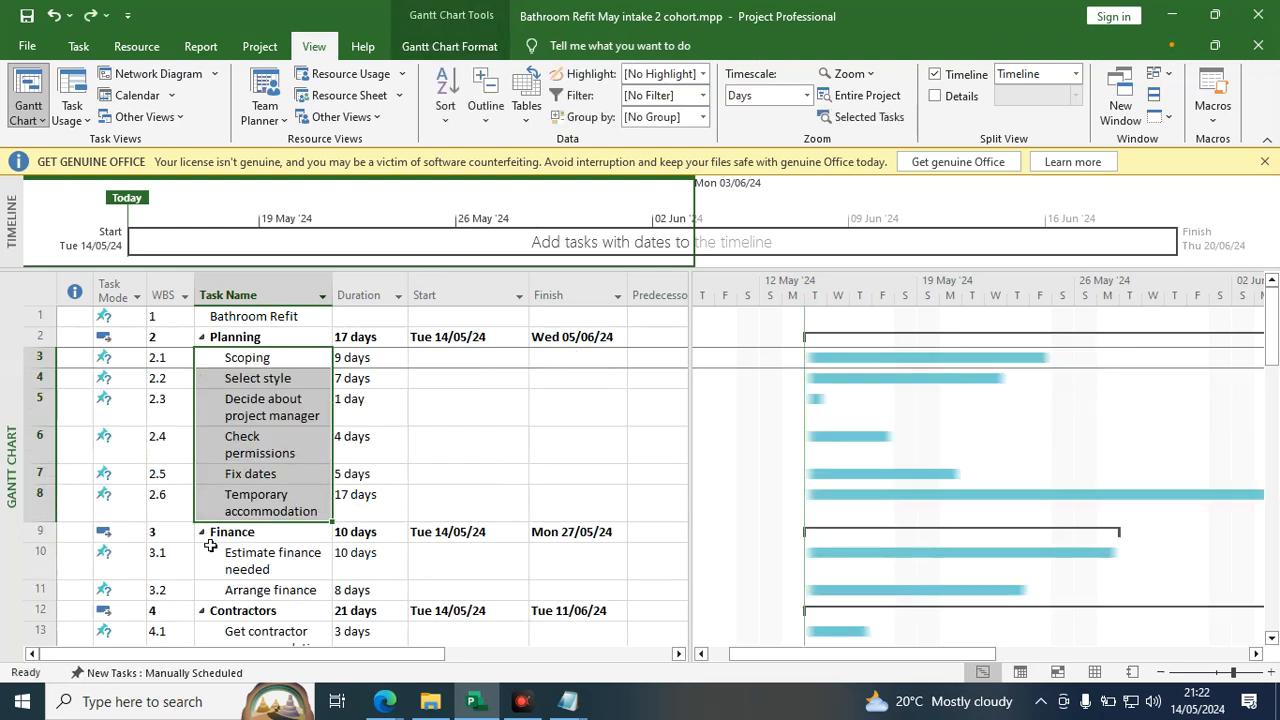
{"action": "left_click", "coordinate": [487, 122]}
{"action": "left_click", "coordinate": [512, 164]}
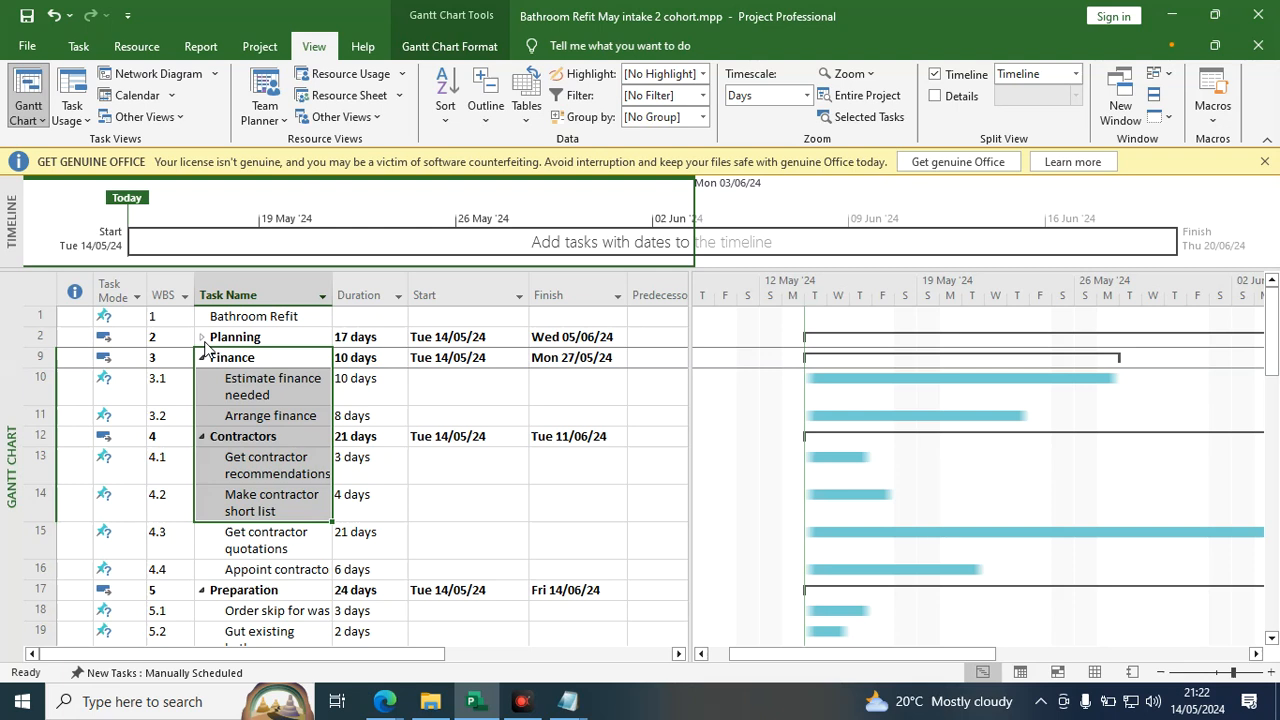
{"action": "left_click_drag", "start_coordinate": [256, 381], "coordinate": [252, 408]}
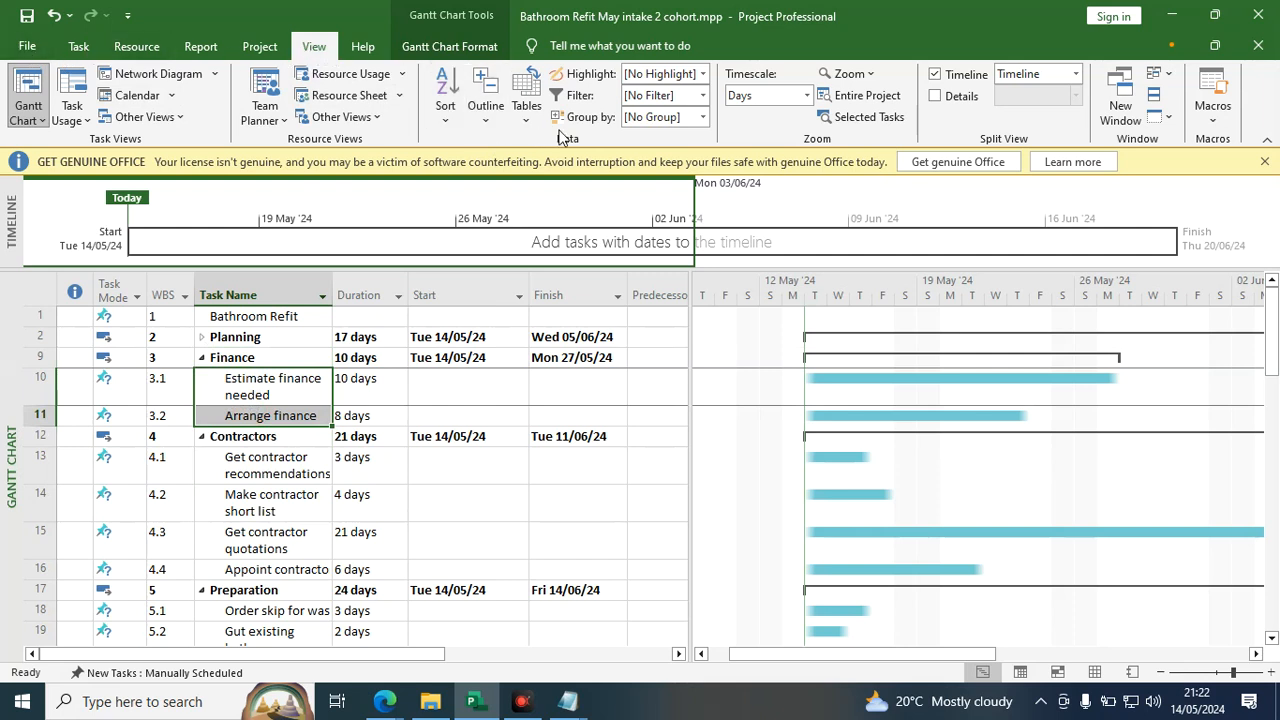
{"action": "left_click", "coordinate": [489, 124]}
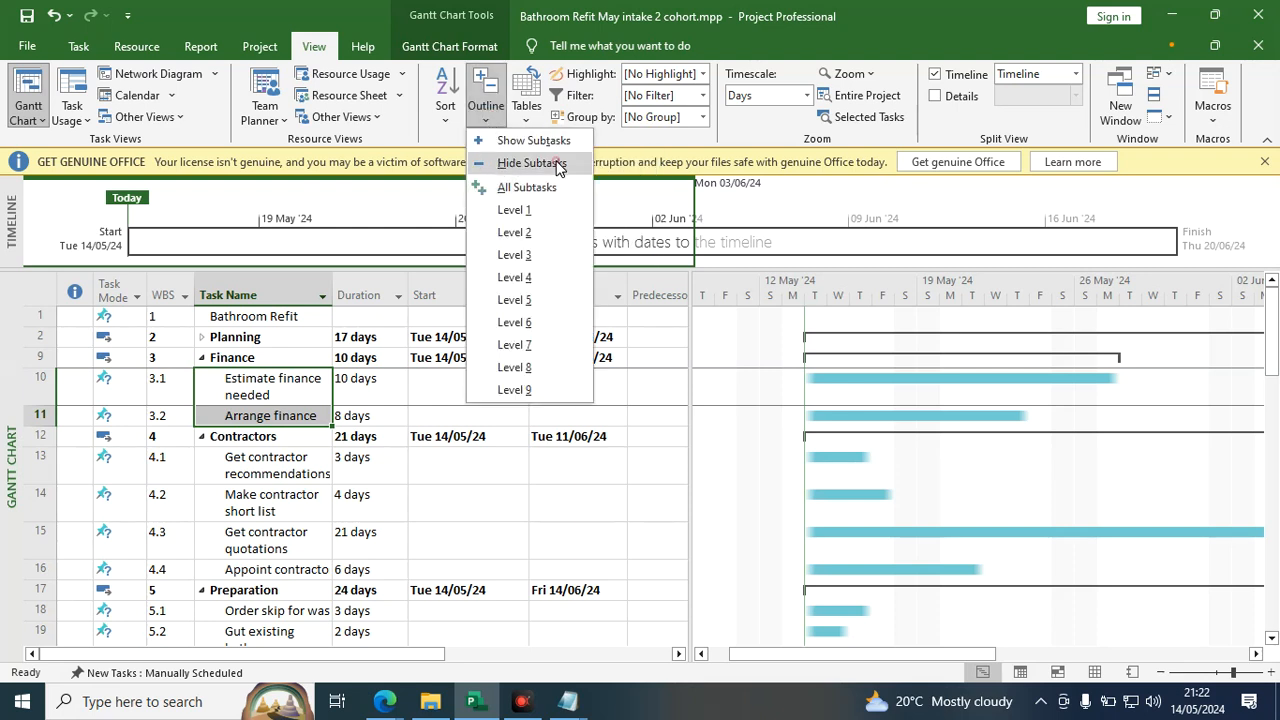
{"action": "left_click", "coordinate": [531, 163]}
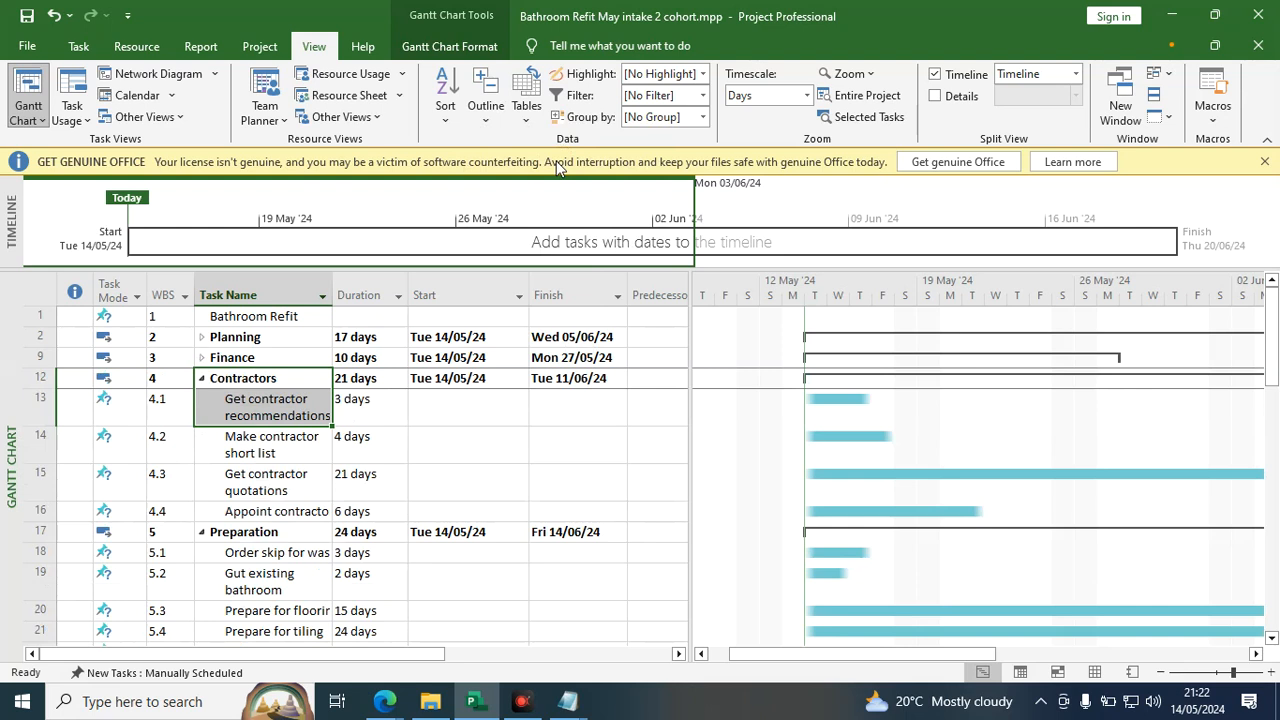
Hide the subtasks under Contractors, from Get contractor recommendations to Appoint contractor, and all subtasks under Preparation.
{"action": "left_click", "coordinate": [245, 398]}
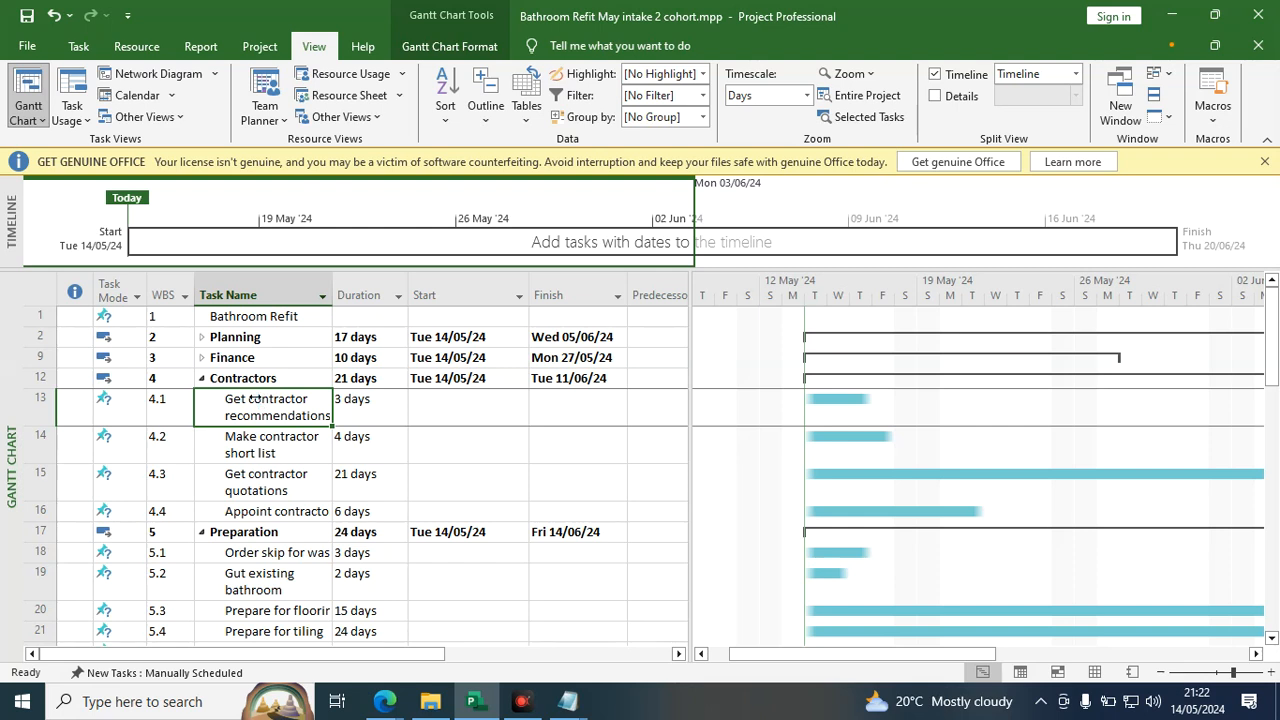
{"action": "left_click_drag", "start_coordinate": [247, 398], "coordinate": [255, 512]}
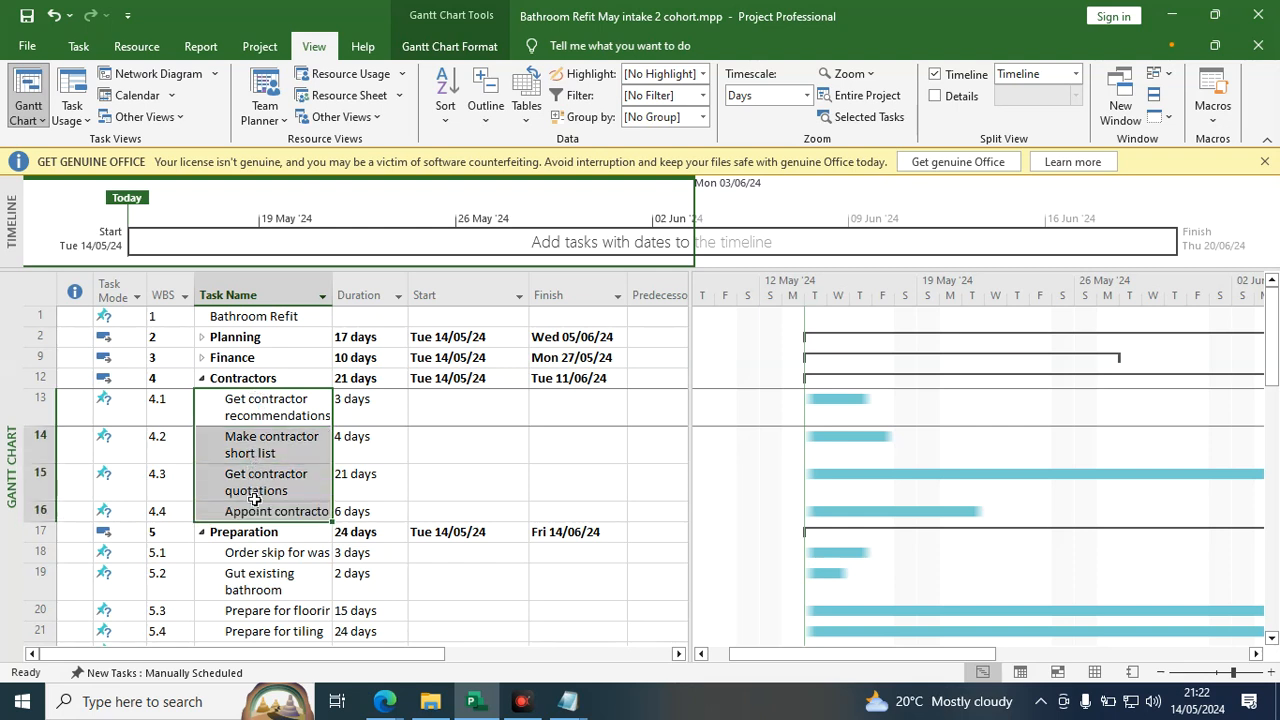
{"action": "left_click", "coordinate": [485, 105]}
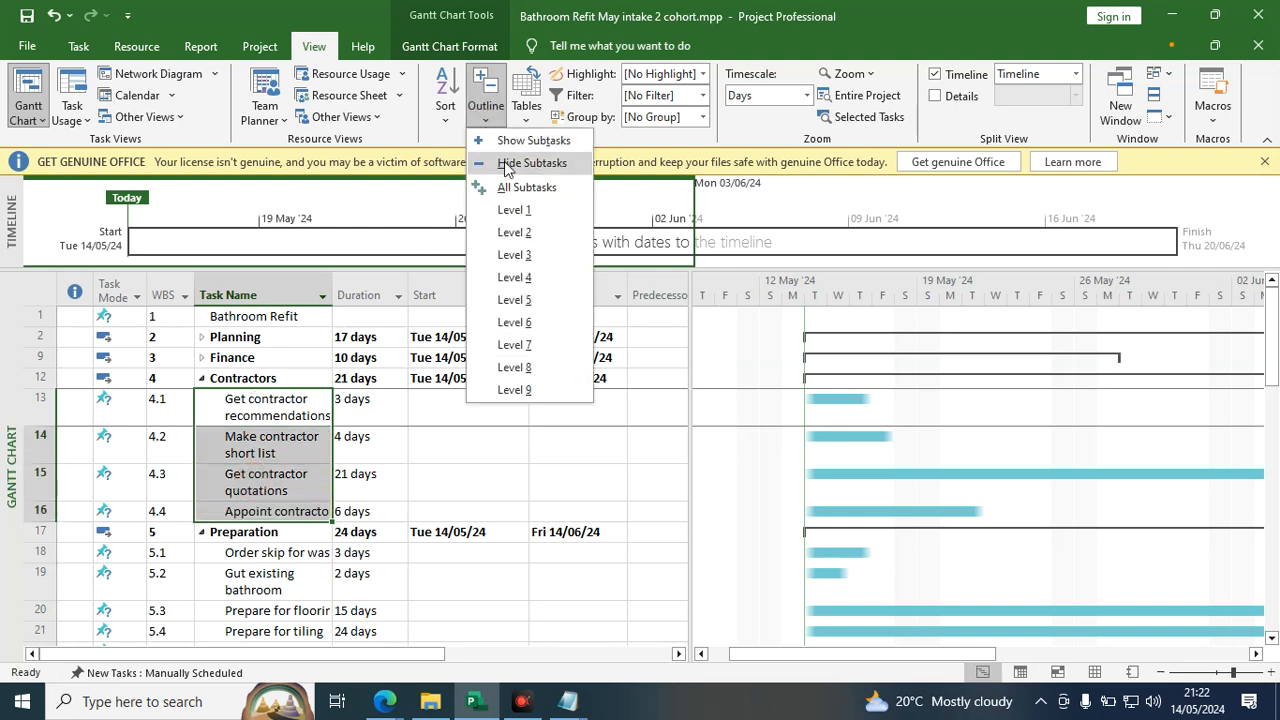
{"action": "left_click", "coordinate": [507, 163]}
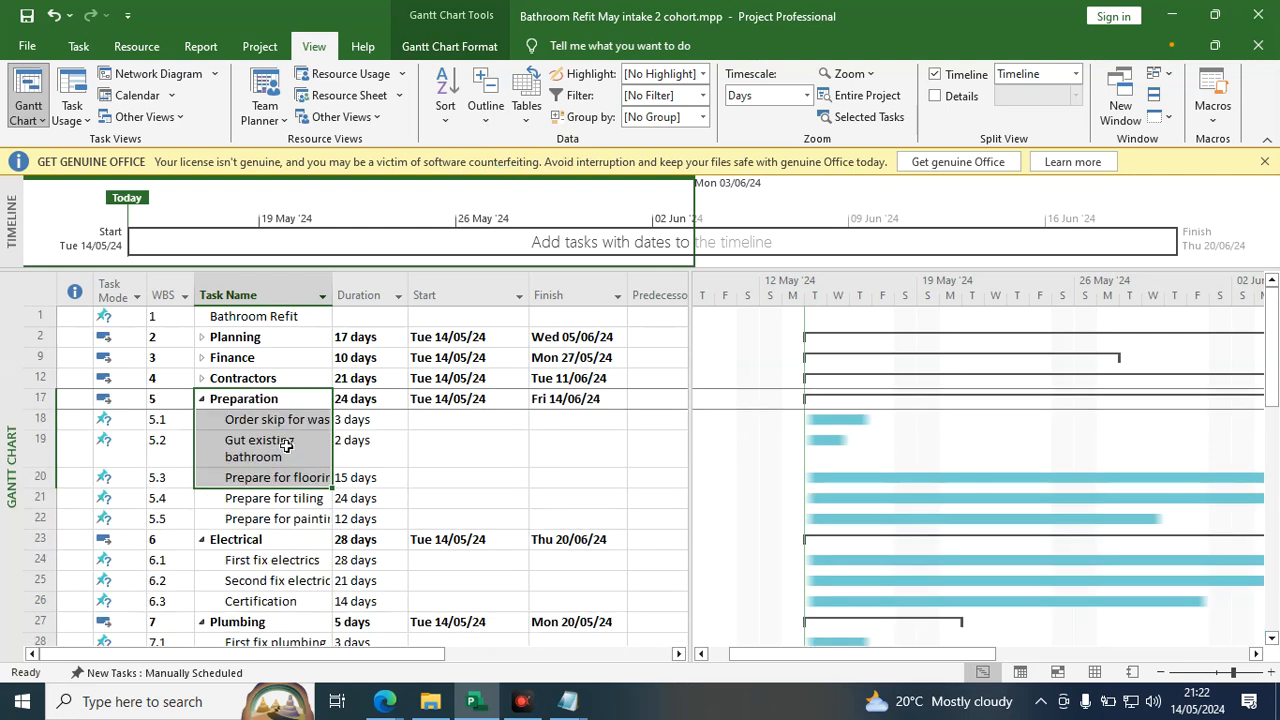
{"action": "left_click", "coordinate": [268, 421]}
{"action": "left_click_drag", "start_coordinate": [272, 421], "coordinate": [272, 518]}
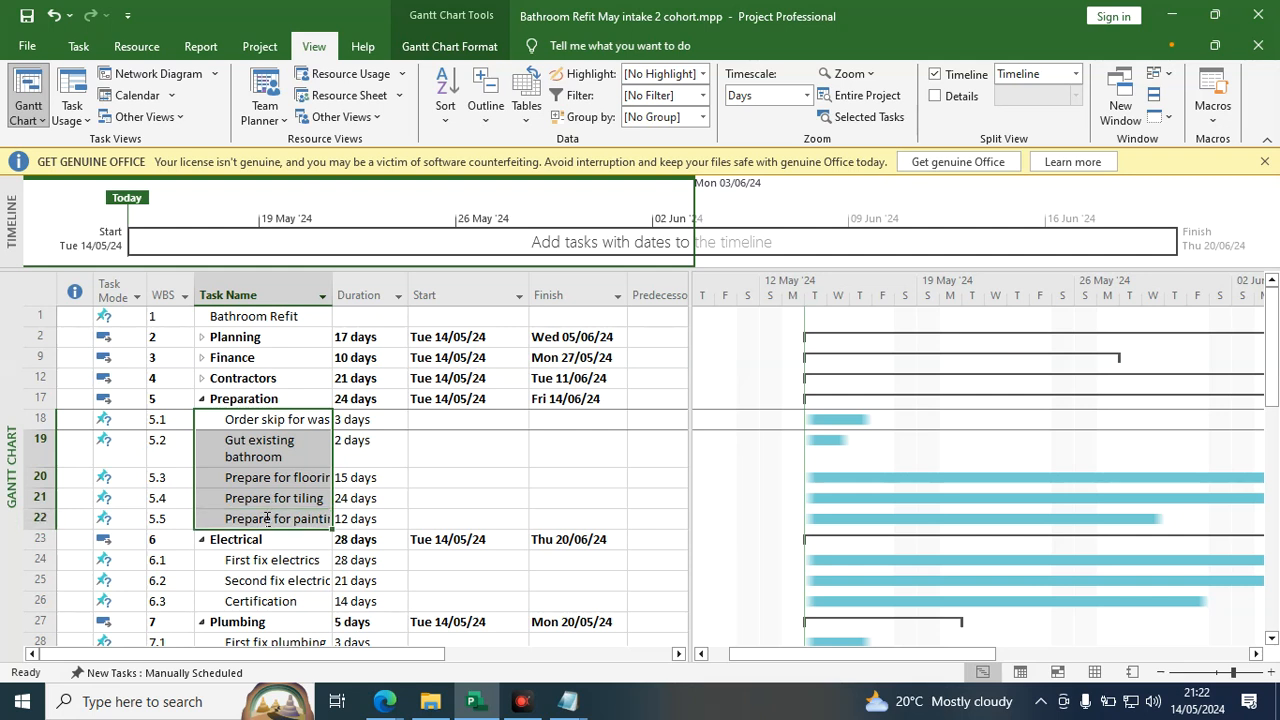
{"action": "left_click", "coordinate": [487, 122]}
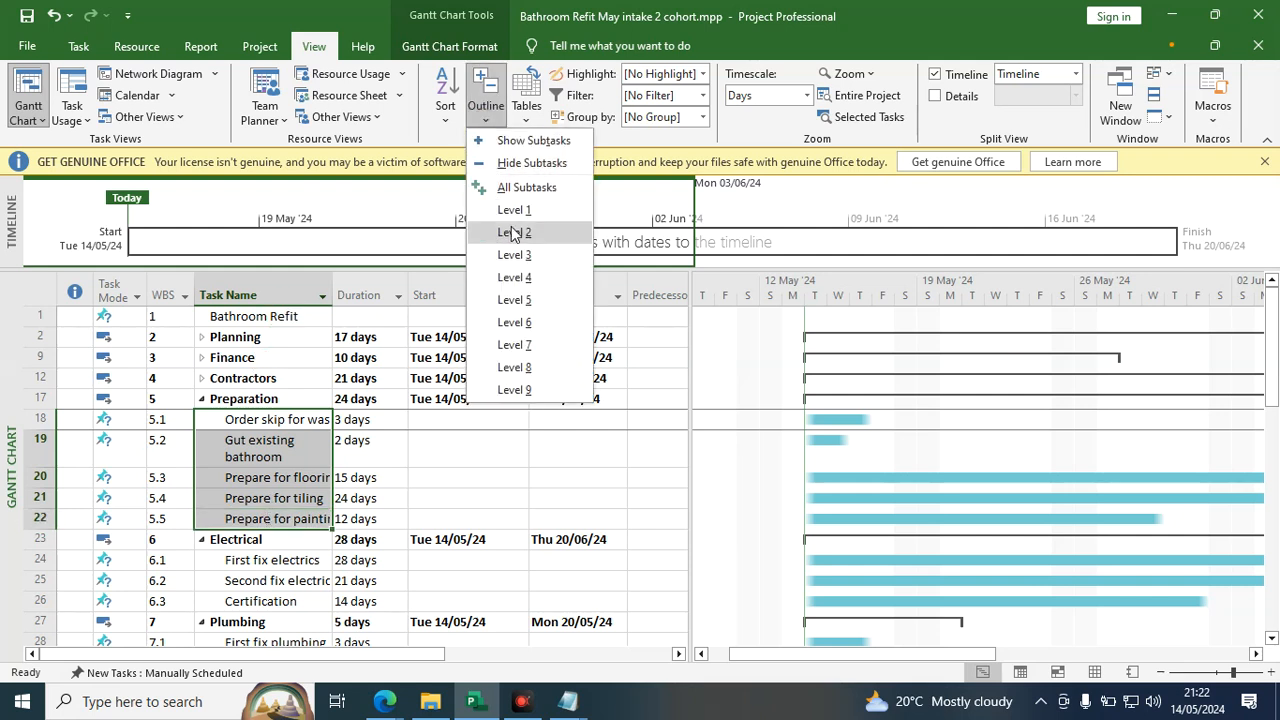
{"action": "left_click", "coordinate": [512, 164]}
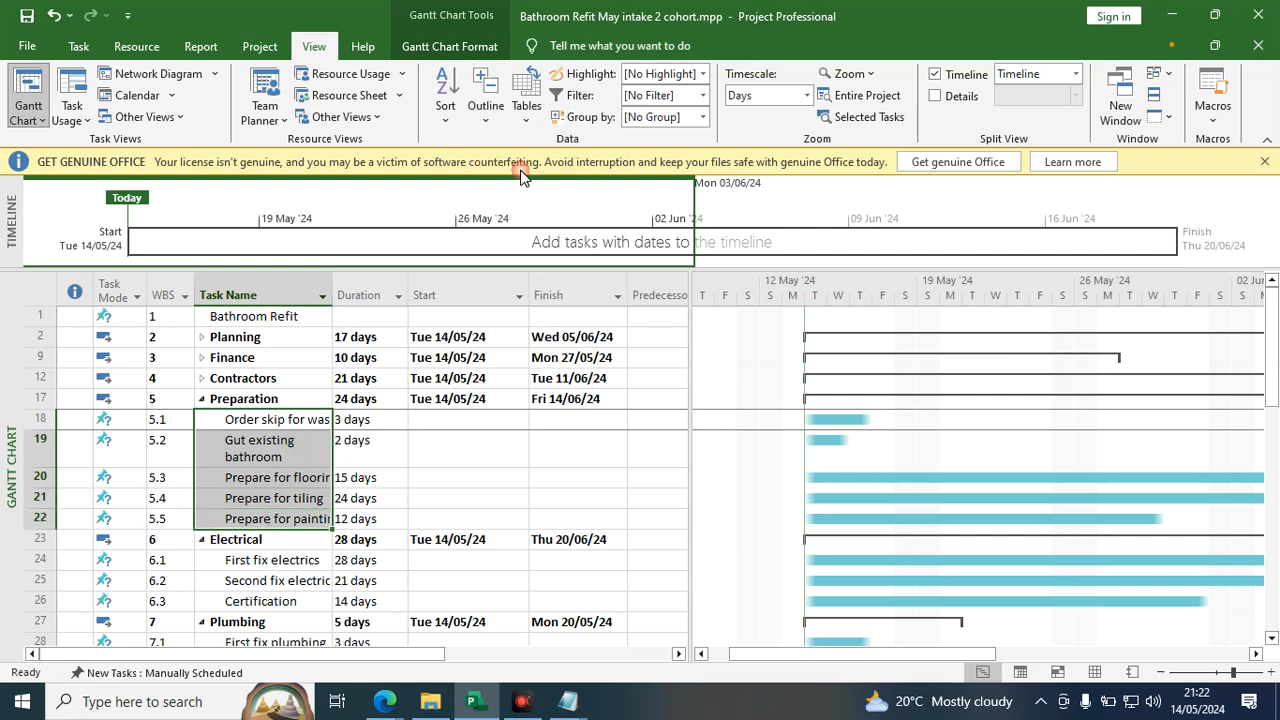
Hide the three Electrical subtasks and the two Plumbing subtasks beneath their summary tasks.
{"action": "left_click_drag", "start_coordinate": [246, 440], "coordinate": [251, 478]}
{"action": "left_click", "coordinate": [489, 124]}
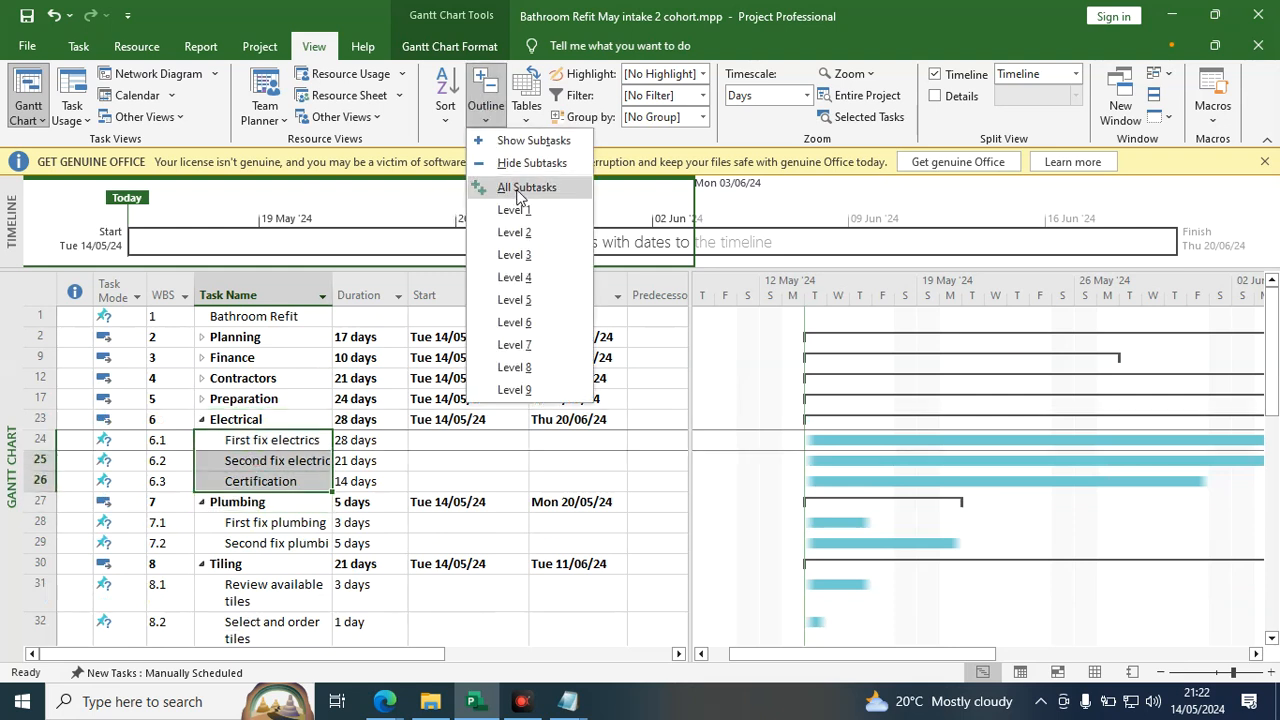
{"action": "left_click", "coordinate": [514, 164]}
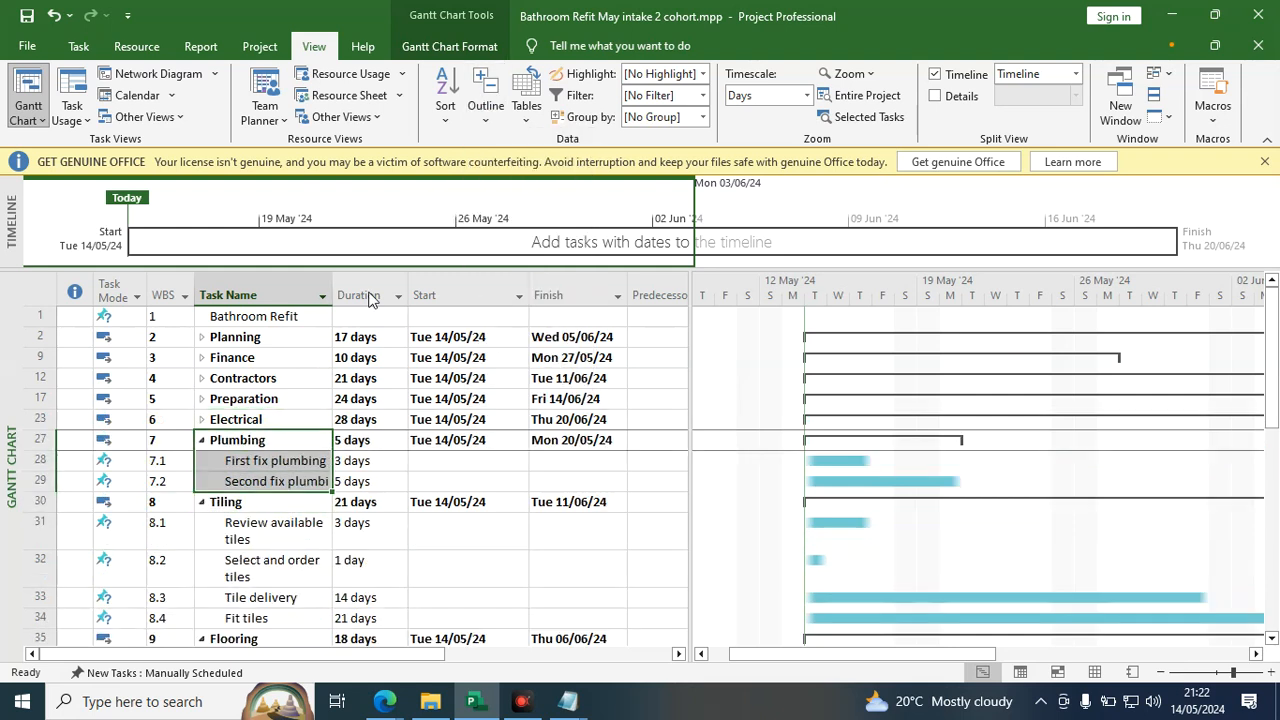
{"action": "left_click_drag", "start_coordinate": [280, 461], "coordinate": [280, 480]}
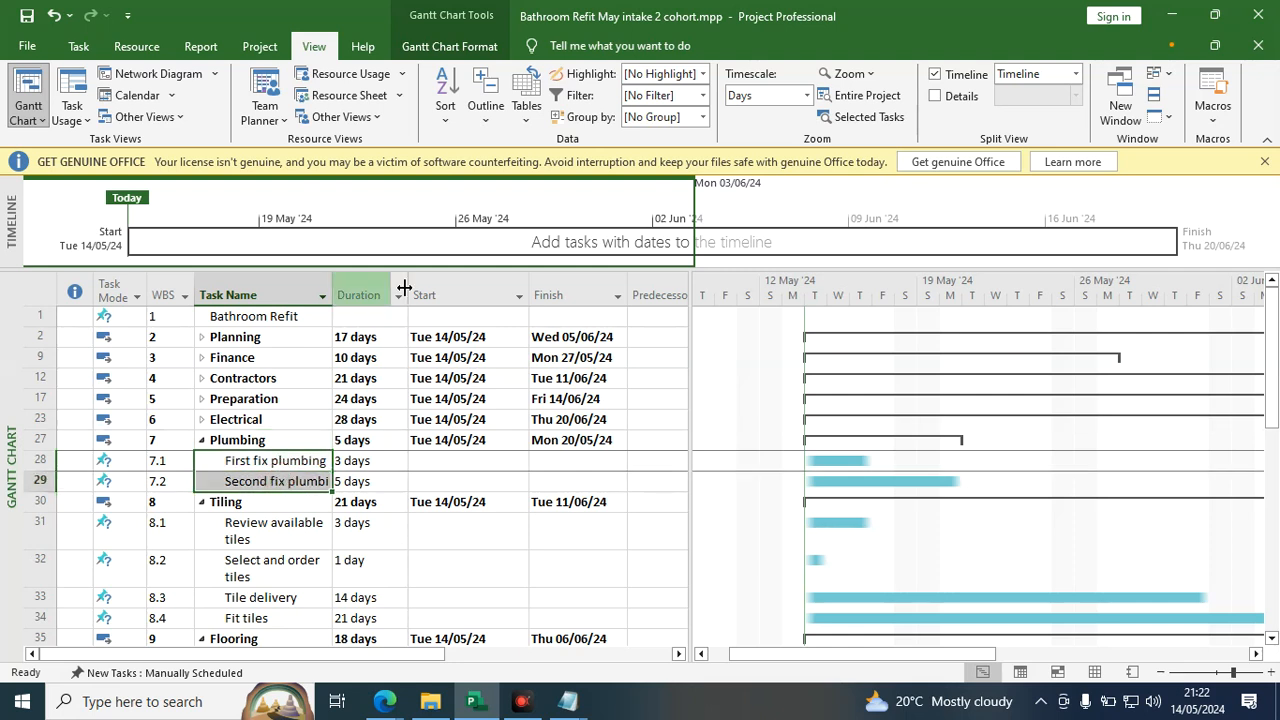
{"action": "left_click", "coordinate": [490, 122]}
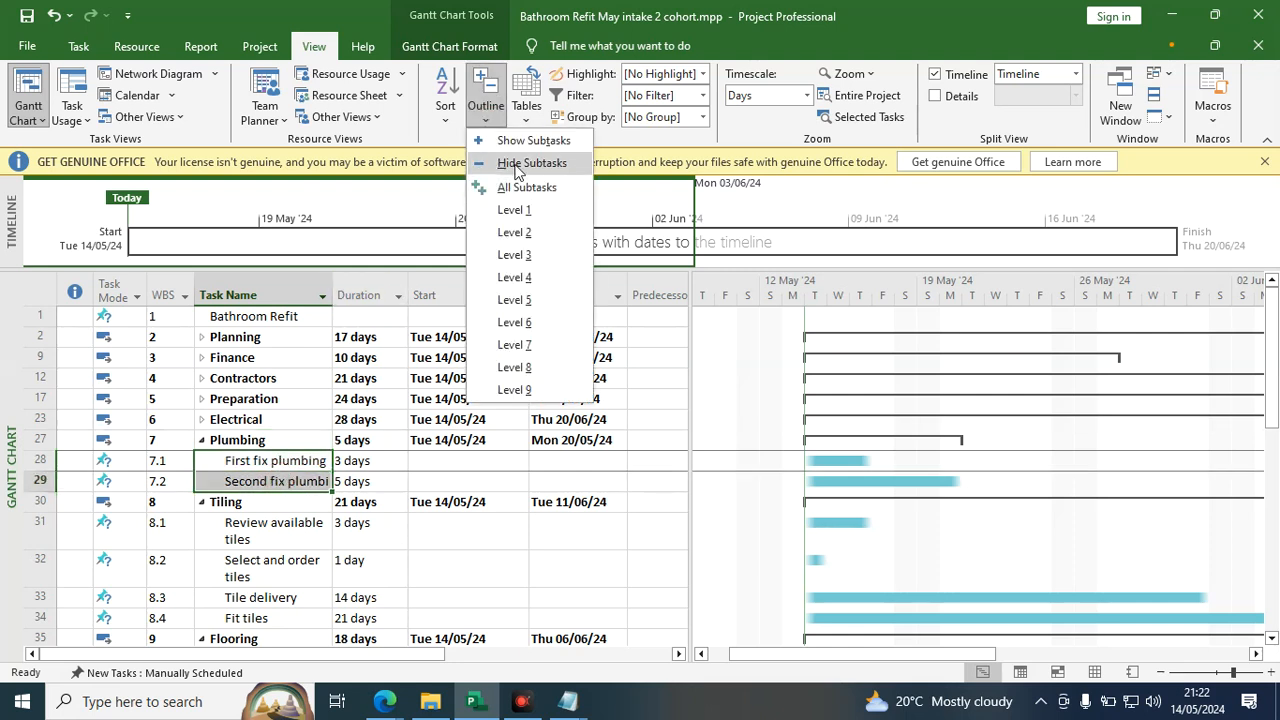
{"action": "left_click", "coordinate": [515, 167]}
Hide the subtasks of the Tiling and Flooring phases beneath their summary tasks.
{"action": "scroll", "coordinate": [274, 443], "scroll_direction": "down", "scroll_amount": 1}
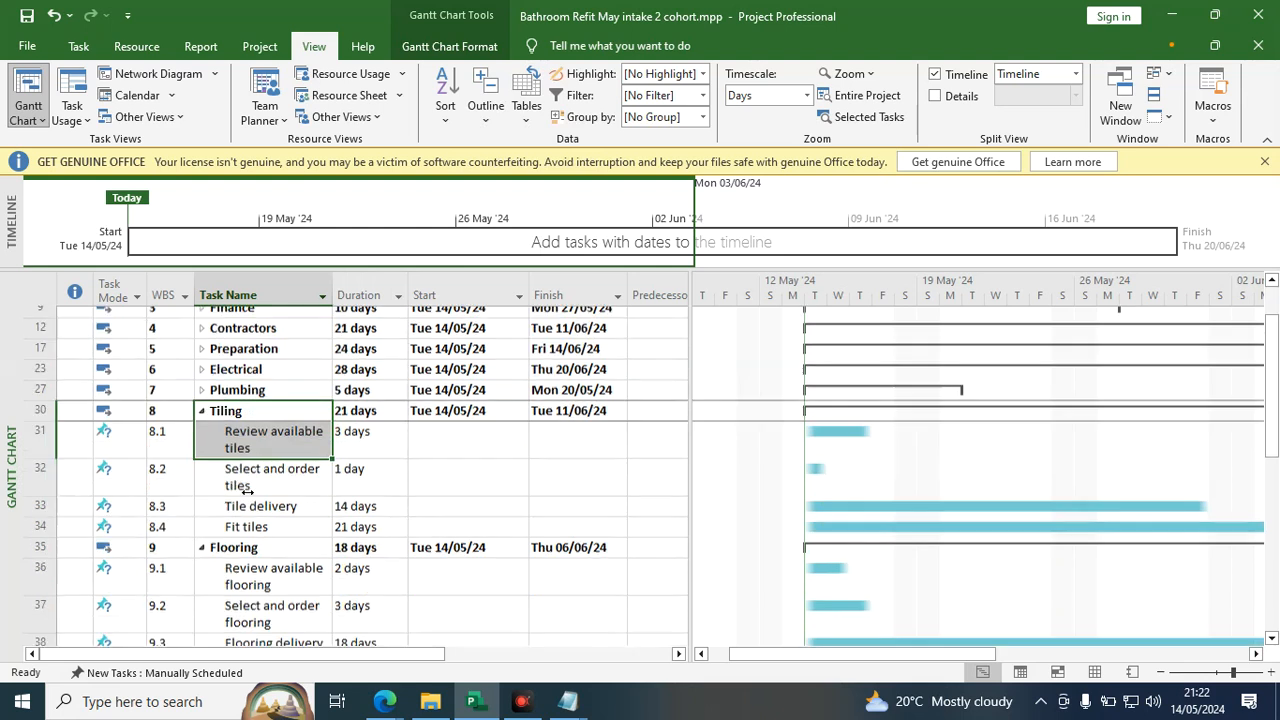
{"action": "left_click_drag", "start_coordinate": [274, 443], "coordinate": [259, 512]}
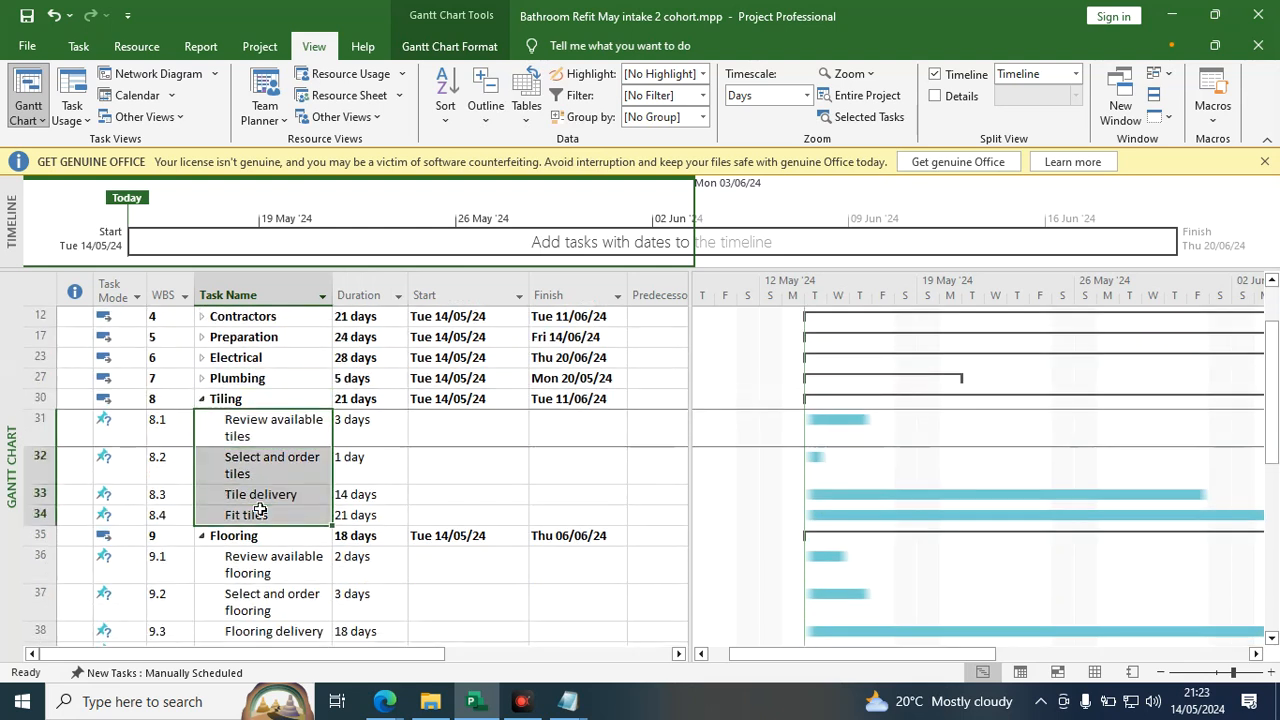
{"action": "left_click", "coordinate": [485, 108]}
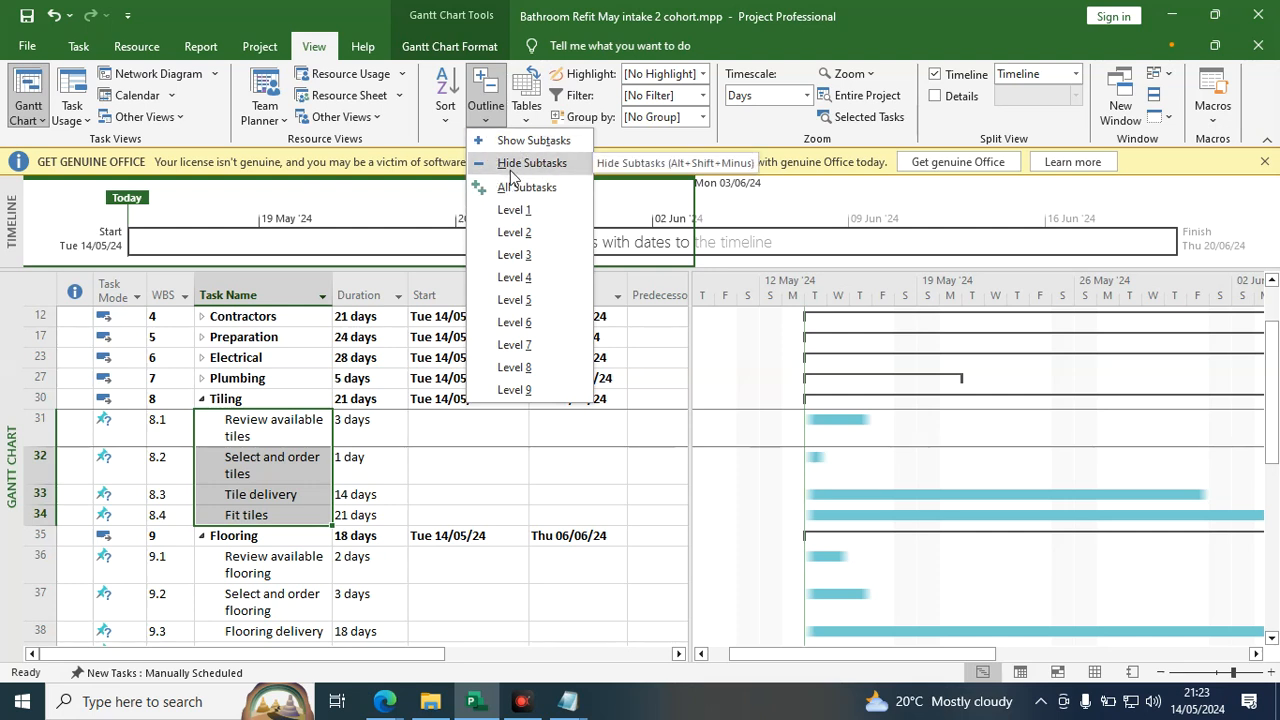
{"action": "left_click", "coordinate": [512, 168]}
{"action": "left_click_drag", "start_coordinate": [262, 482], "coordinate": [257, 530]}
{"action": "left_click", "coordinate": [487, 120]}
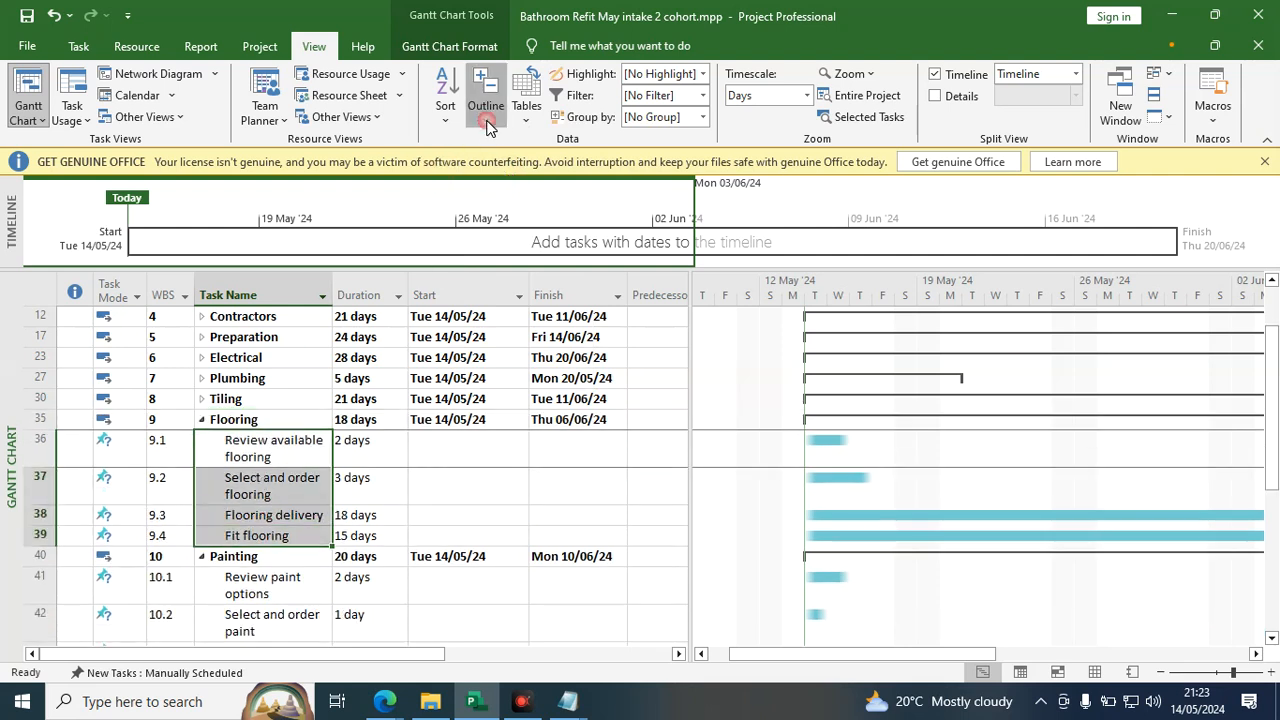
{"action": "left_click", "coordinate": [509, 169]}
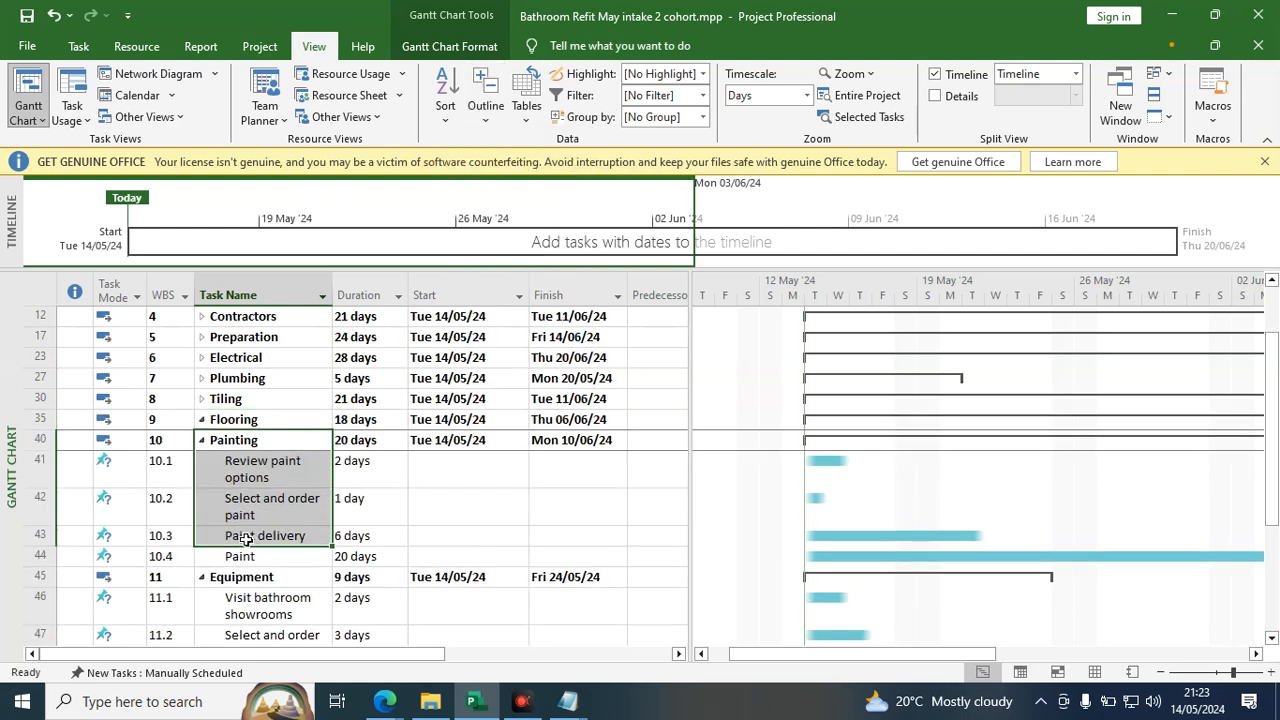
Hide the subtasks of Painting and Equipment, leaving only the two phase summary tasks.
{"action": "left_click_drag", "start_coordinate": [263, 497], "coordinate": [250, 558]}
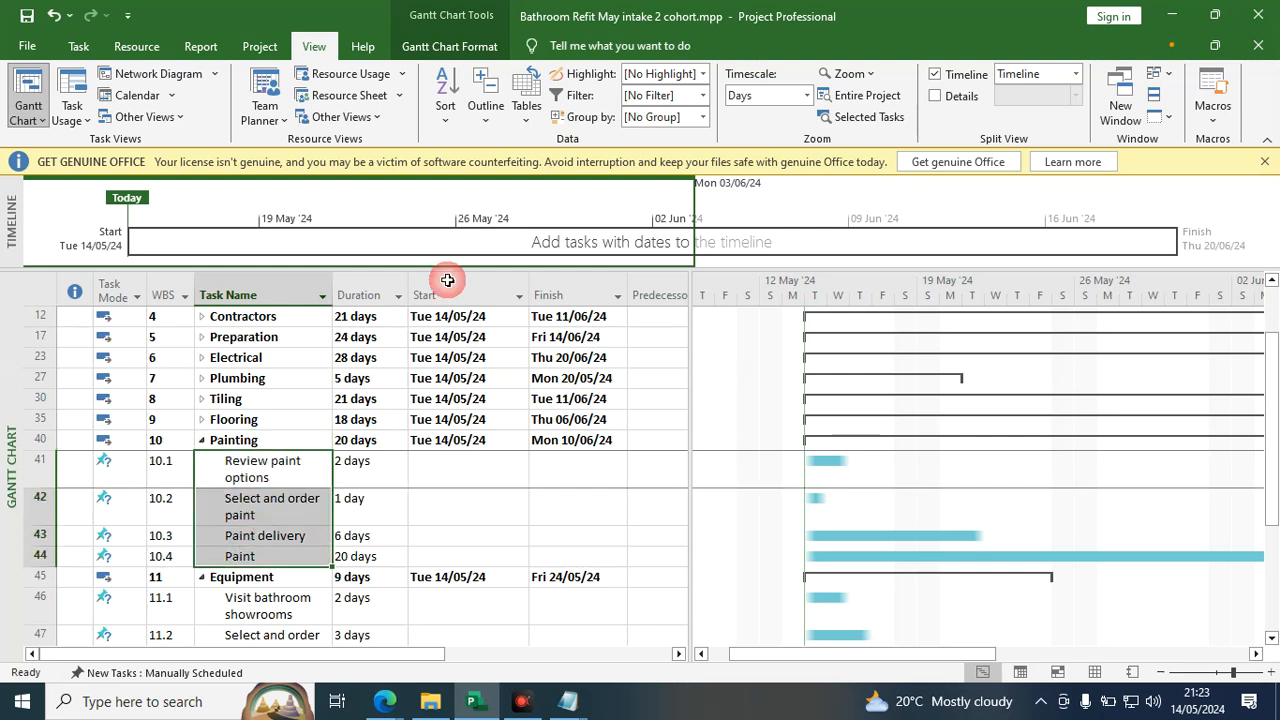
{"action": "left_click", "coordinate": [487, 116]}
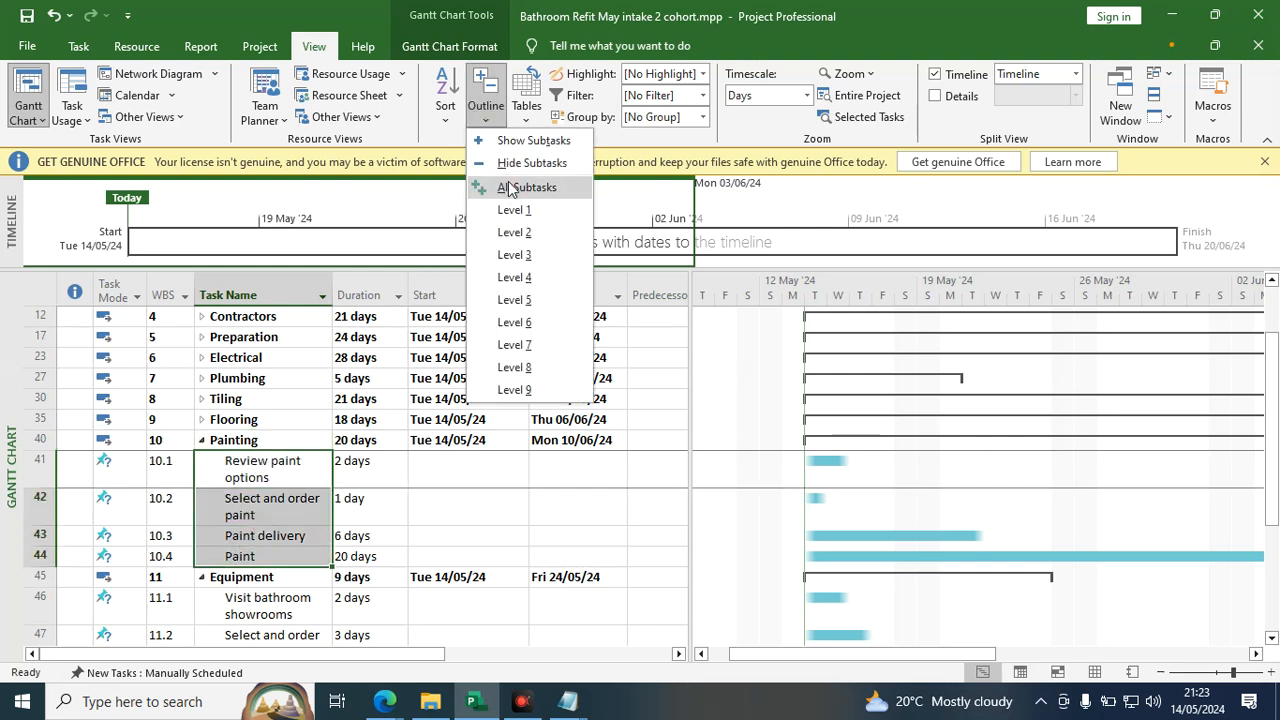
{"action": "left_click", "coordinate": [508, 164]}
{"action": "scroll", "coordinate": [240, 478], "scroll_direction": "down", "scroll_amount": 2}
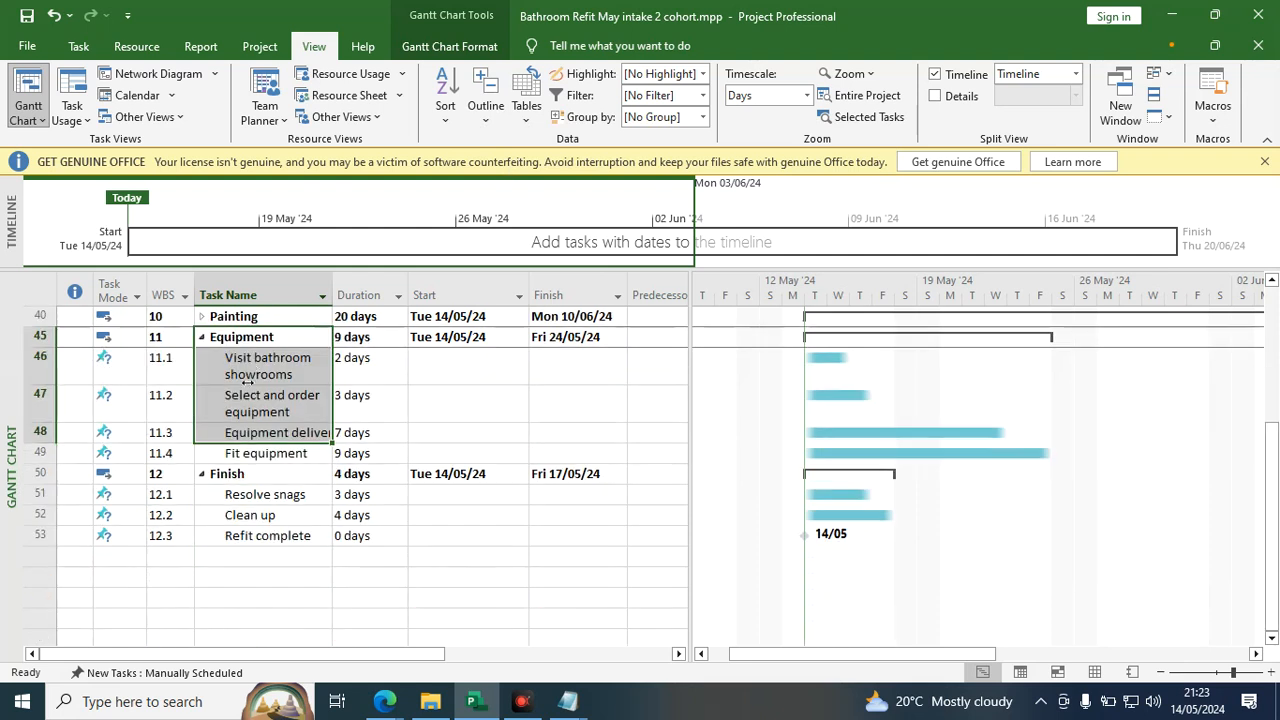
{"action": "left_click_drag", "start_coordinate": [240, 366], "coordinate": [236, 453]}
{"action": "left_click", "coordinate": [487, 105]}
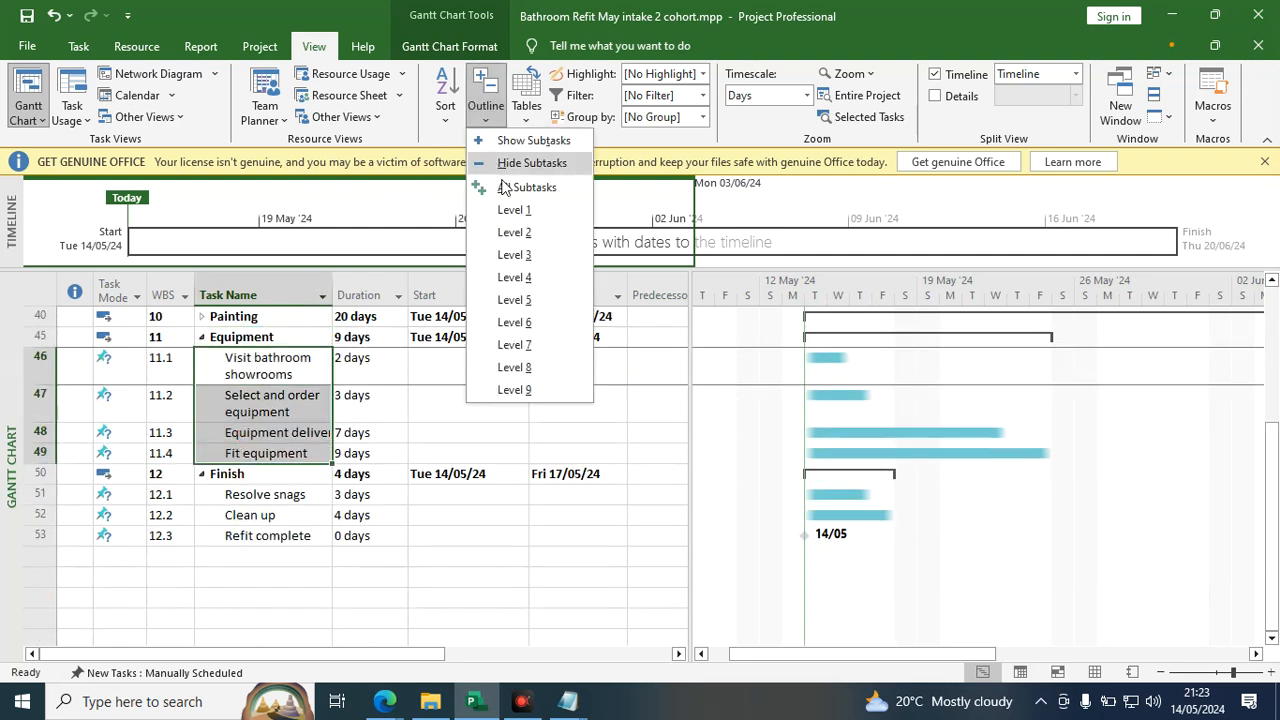
{"action": "left_click", "coordinate": [508, 170]}
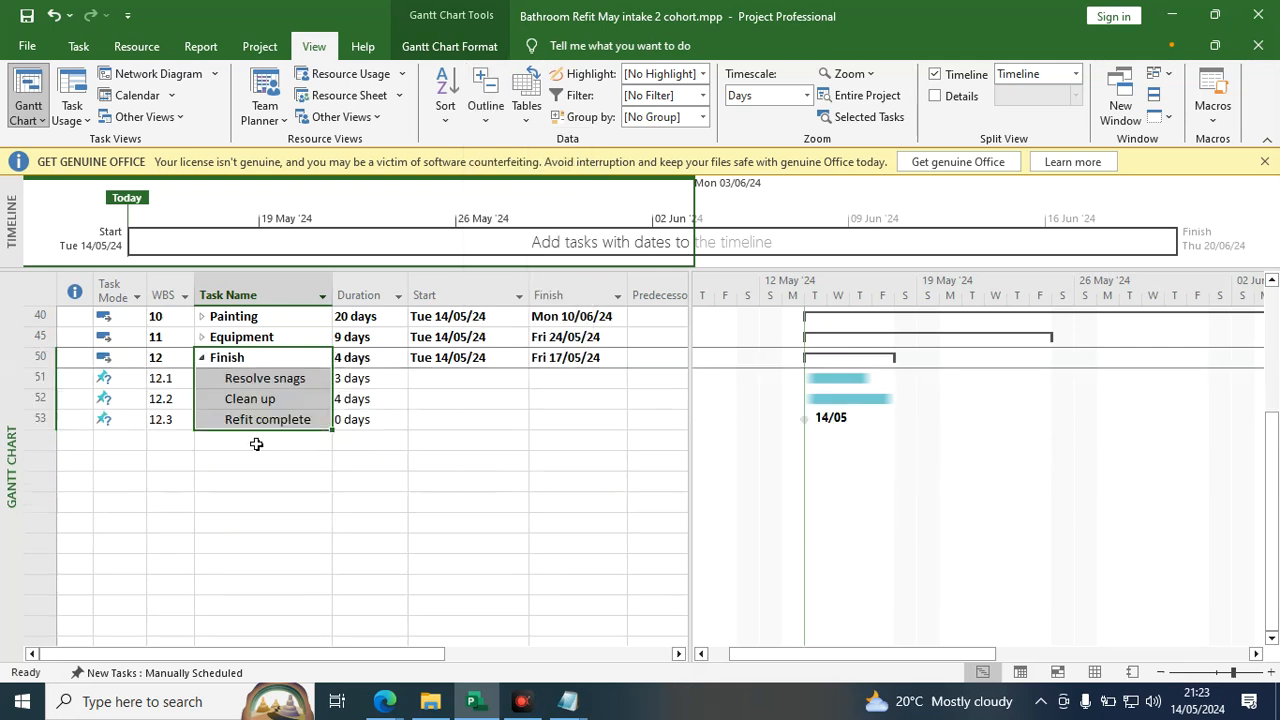
Hide Resolve snags, Clean up and Refit complete under Finish, and return to the start of the task list.
{"action": "left_click_drag", "start_coordinate": [263, 376], "coordinate": [263, 417]}
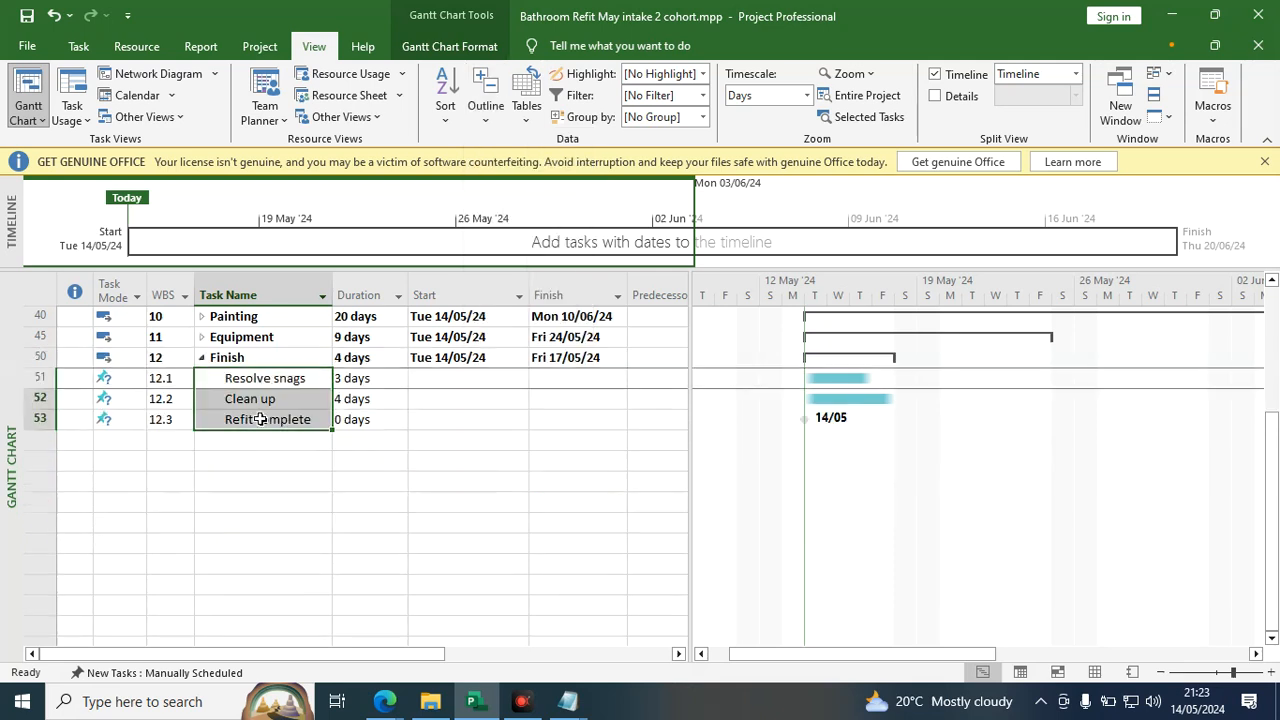
{"action": "left_click", "coordinate": [487, 108]}
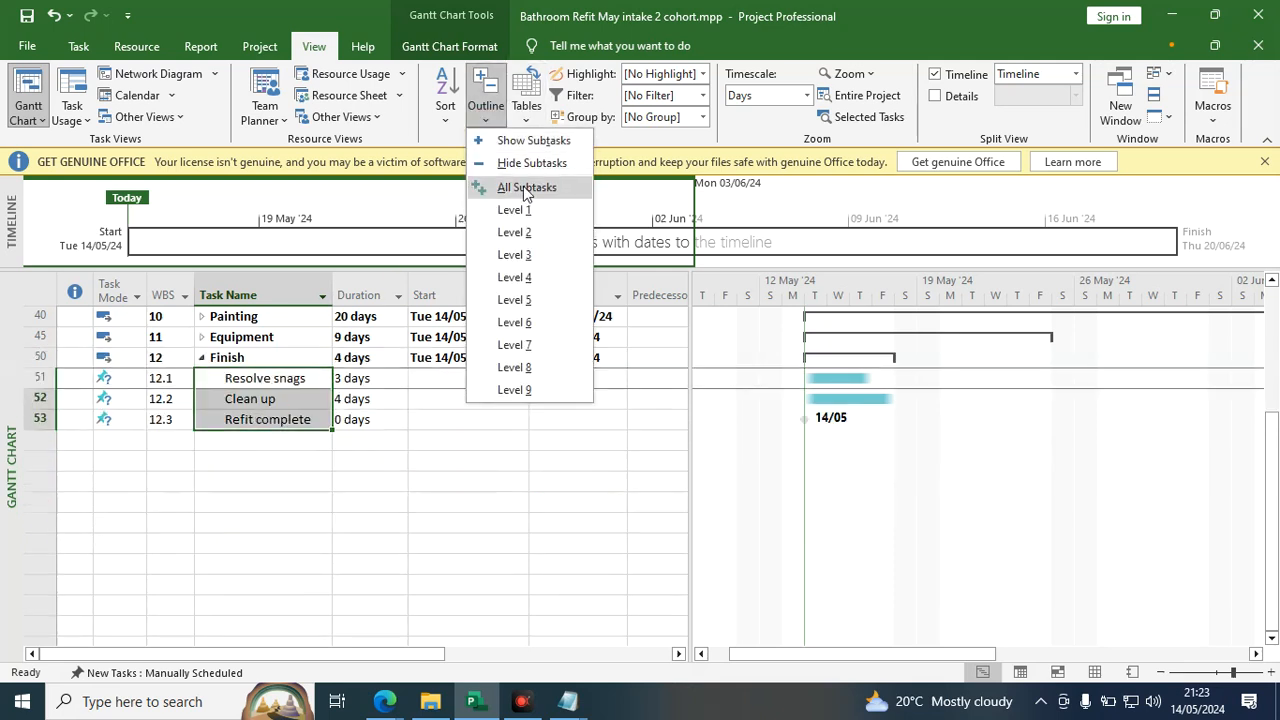
{"action": "left_click", "coordinate": [531, 163]}
{"action": "scroll", "coordinate": [343, 396], "scroll_direction": "up", "scroll_amount": 1}
{"action": "scroll", "coordinate": [343, 396], "scroll_direction": "up", "scroll_amount": 2}
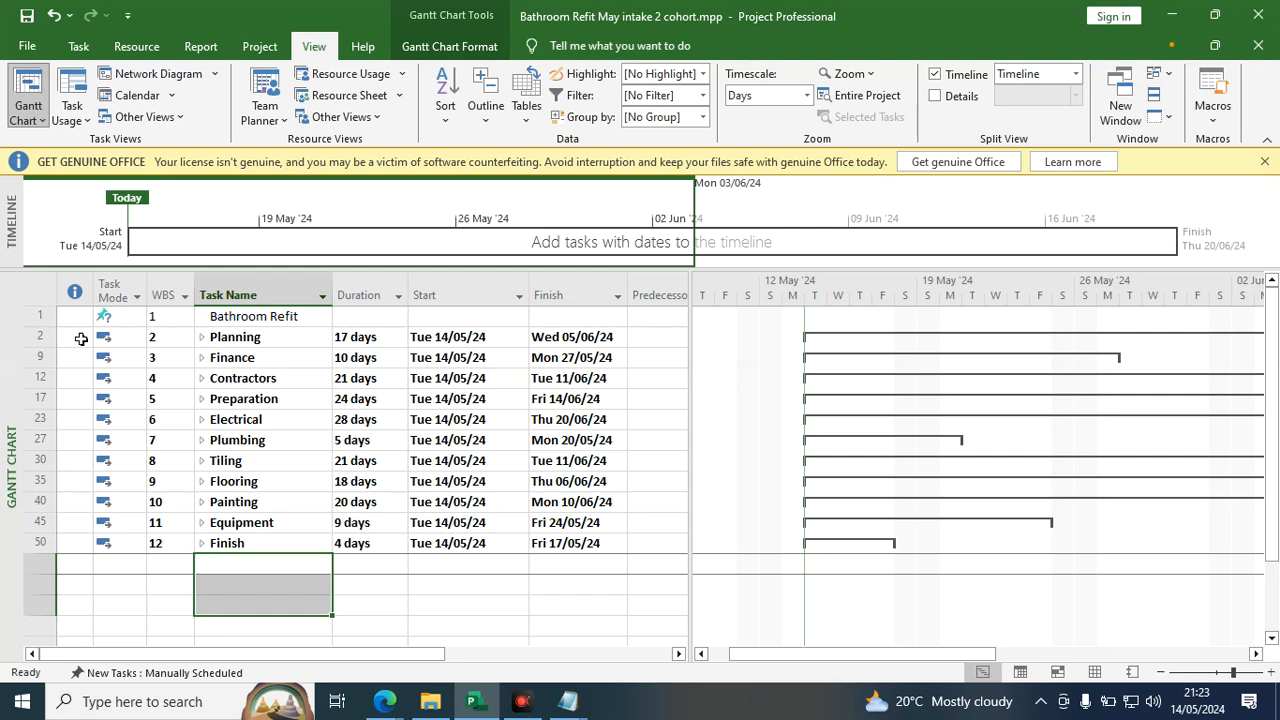
Show the subtasks of every phase at once for the whole Task Name column and review the expanded outline.
{"action": "left_click", "coordinate": [40, 337]}
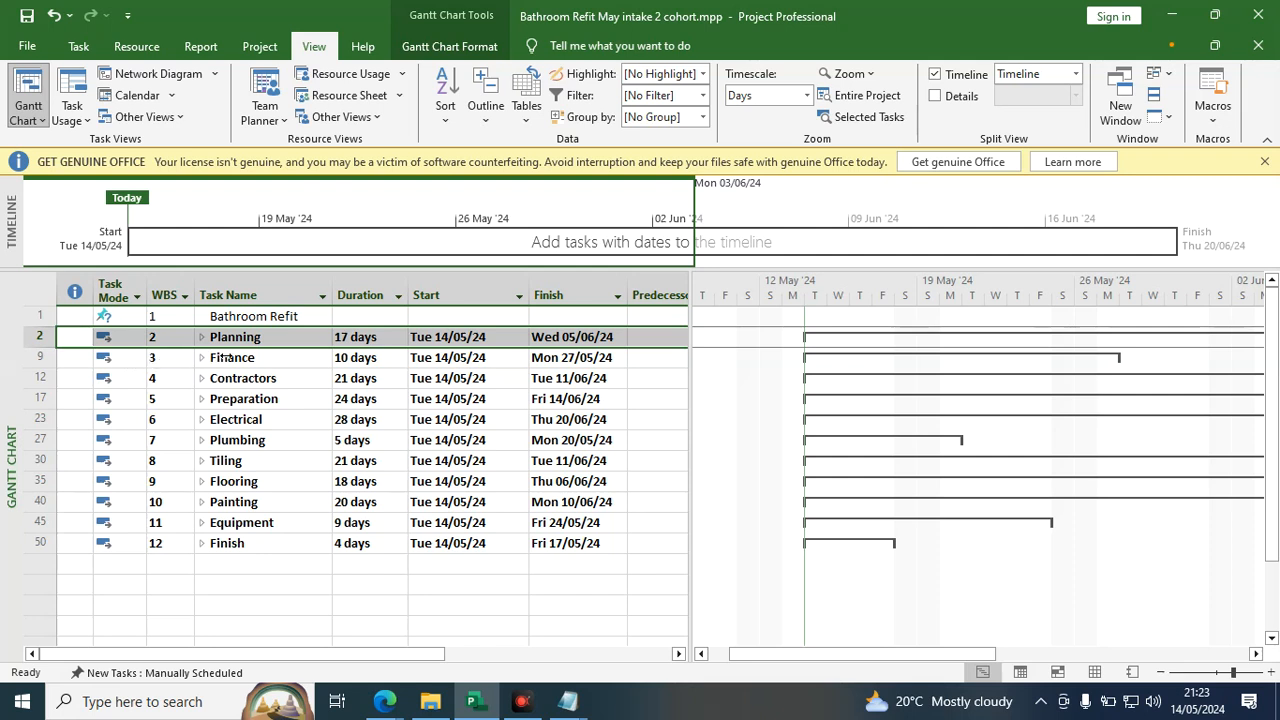
{"action": "left_click", "coordinate": [169, 378]}
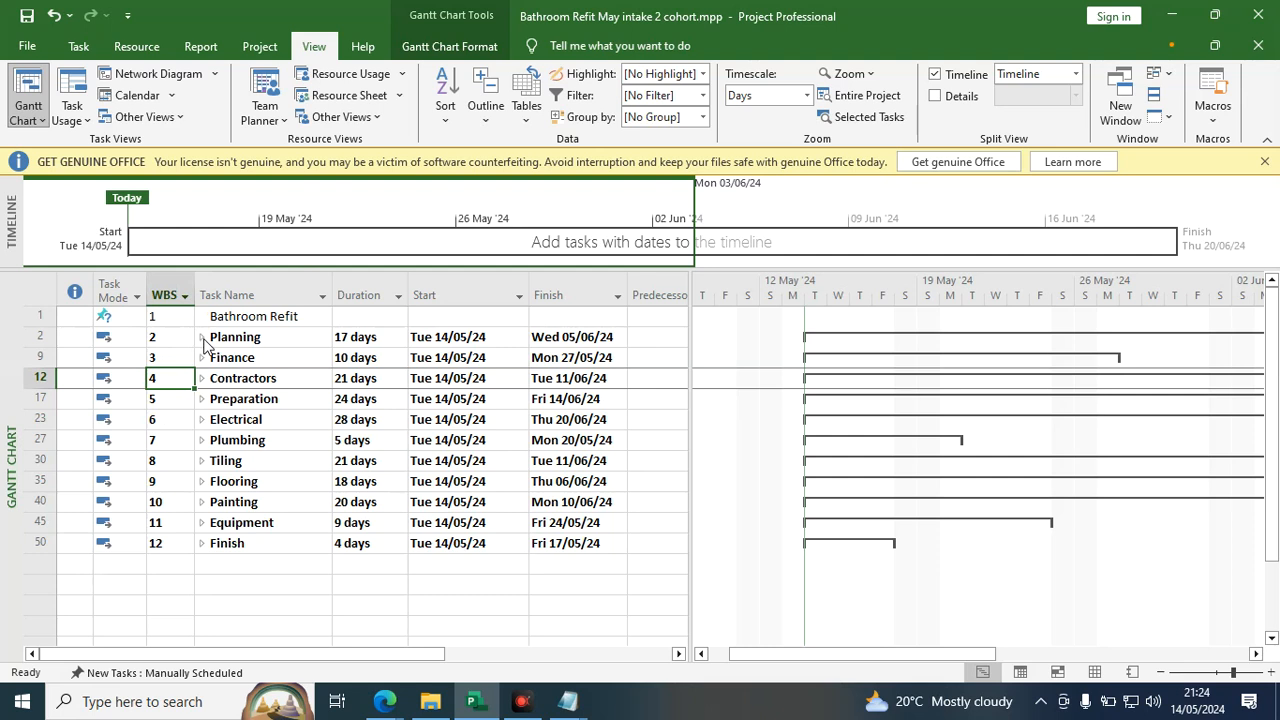
{"action": "left_click", "coordinate": [243, 285]}
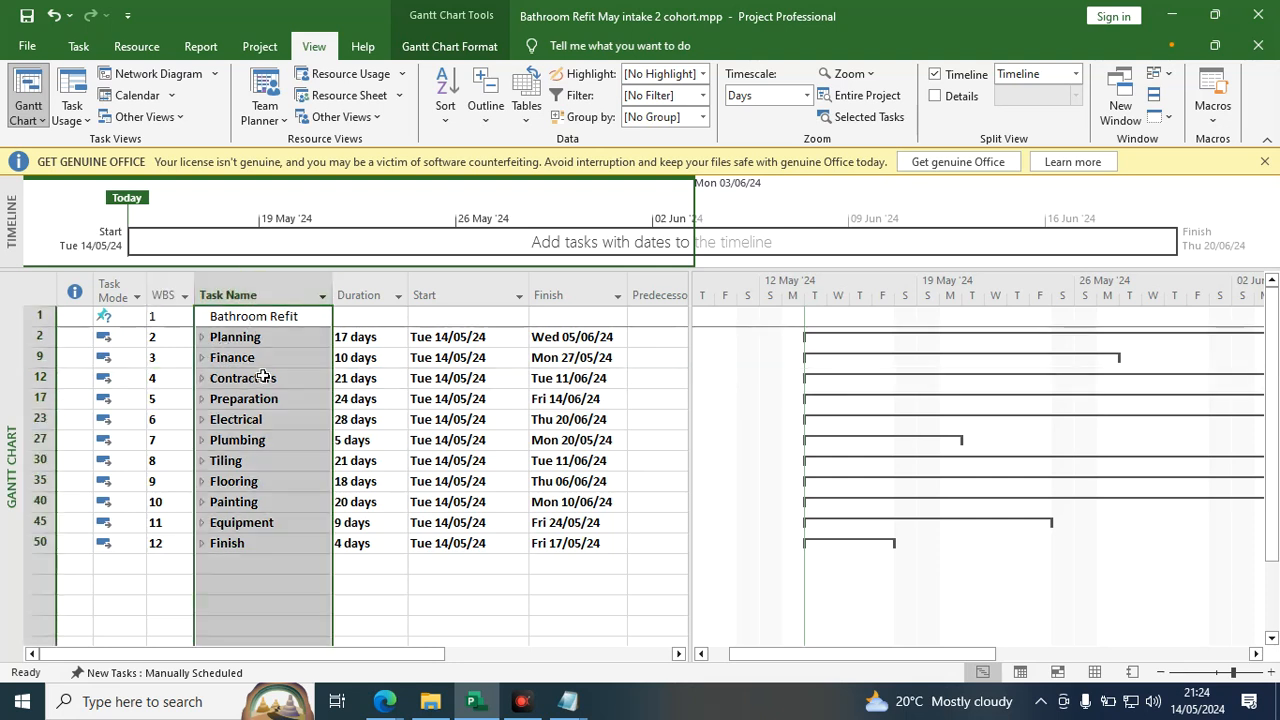
{"action": "left_click", "coordinate": [485, 125]}
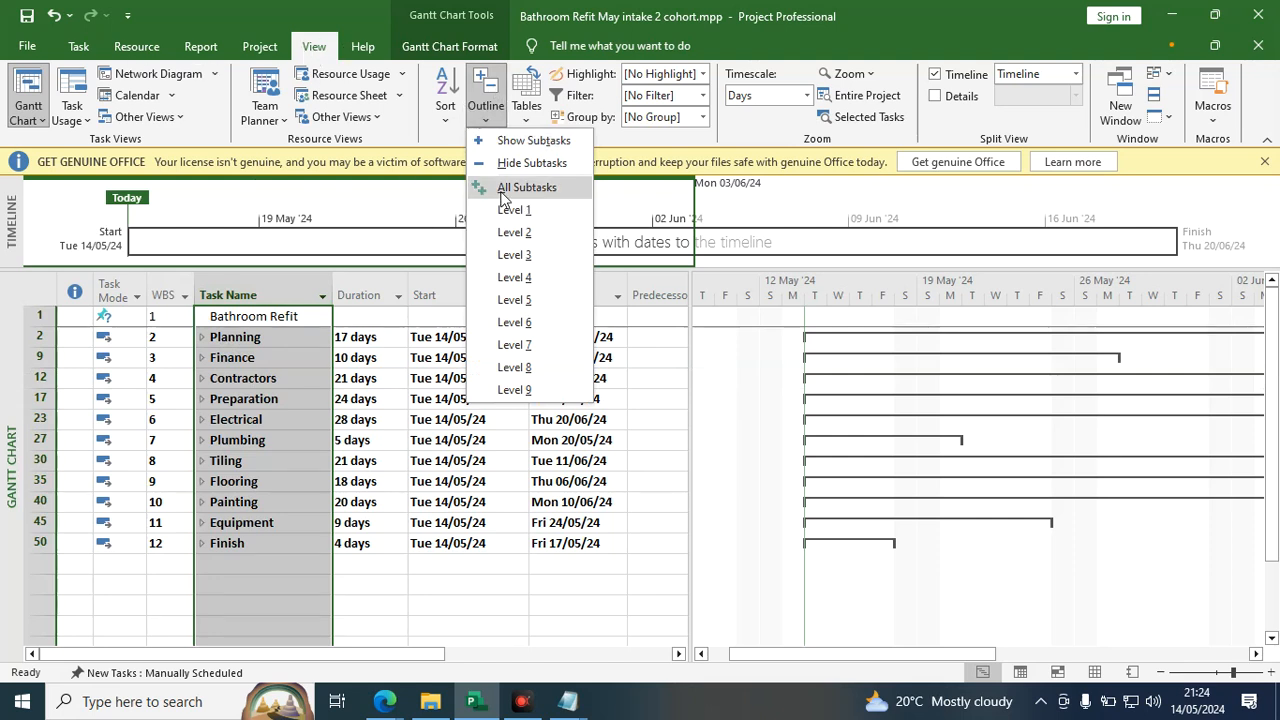
{"action": "left_click", "coordinate": [536, 142]}
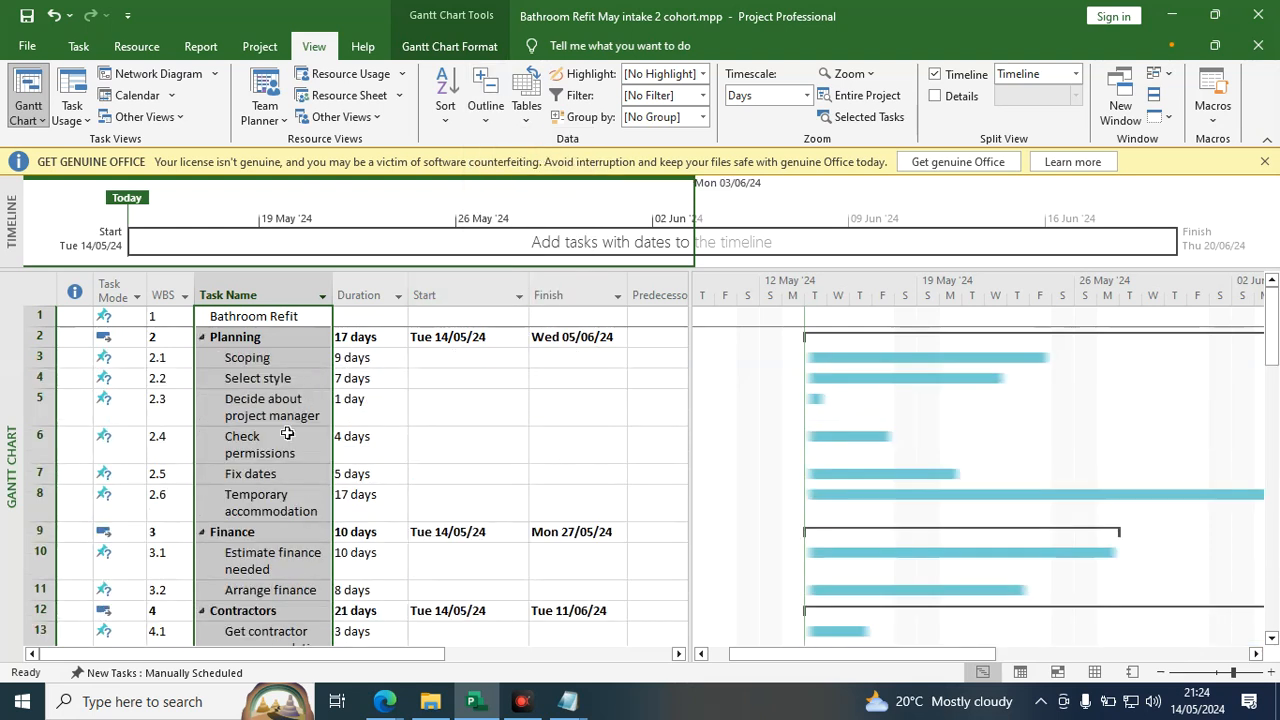
{"action": "scroll", "coordinate": [210, 520], "scroll_direction": "down", "scroll_amount": 2}
{"action": "scroll", "coordinate": [210, 520], "scroll_direction": "down", "scroll_amount": 6}
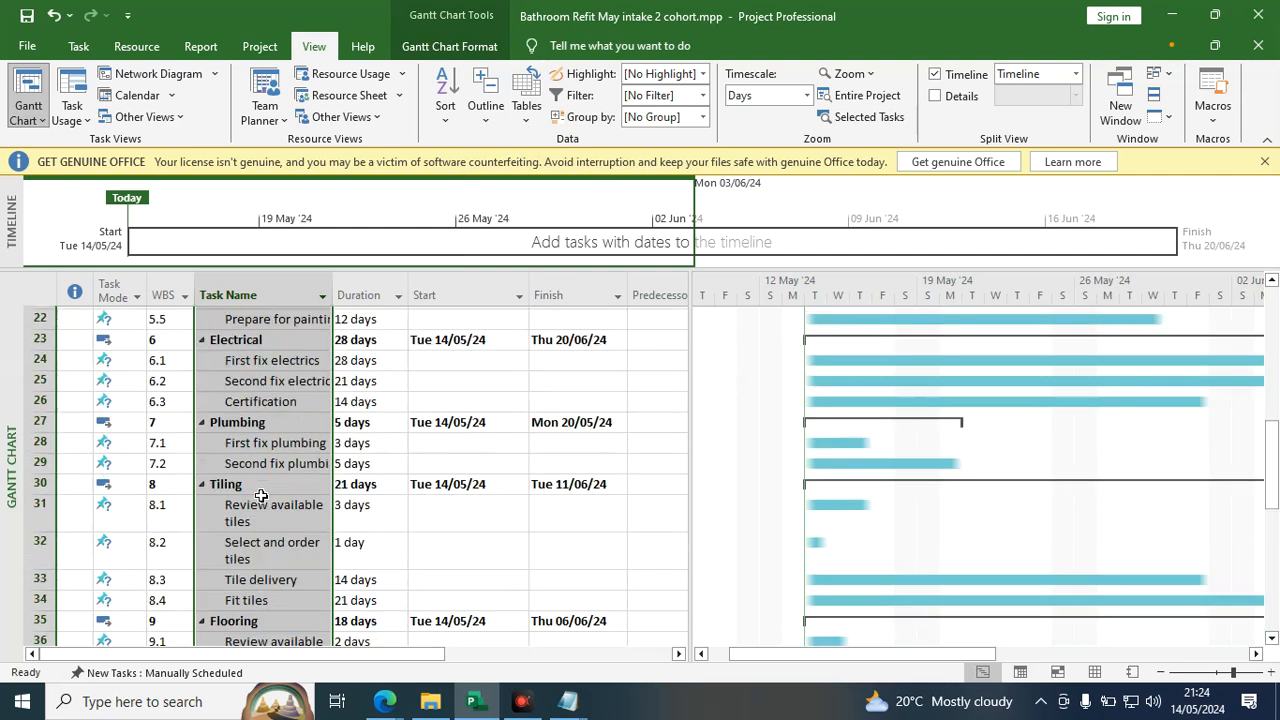
Hide the subtasks of every phase at once across the whole Task Name column, leaving only the summary tasks.
{"action": "scroll", "coordinate": [260, 494], "scroll_direction": "down", "scroll_amount": 2}
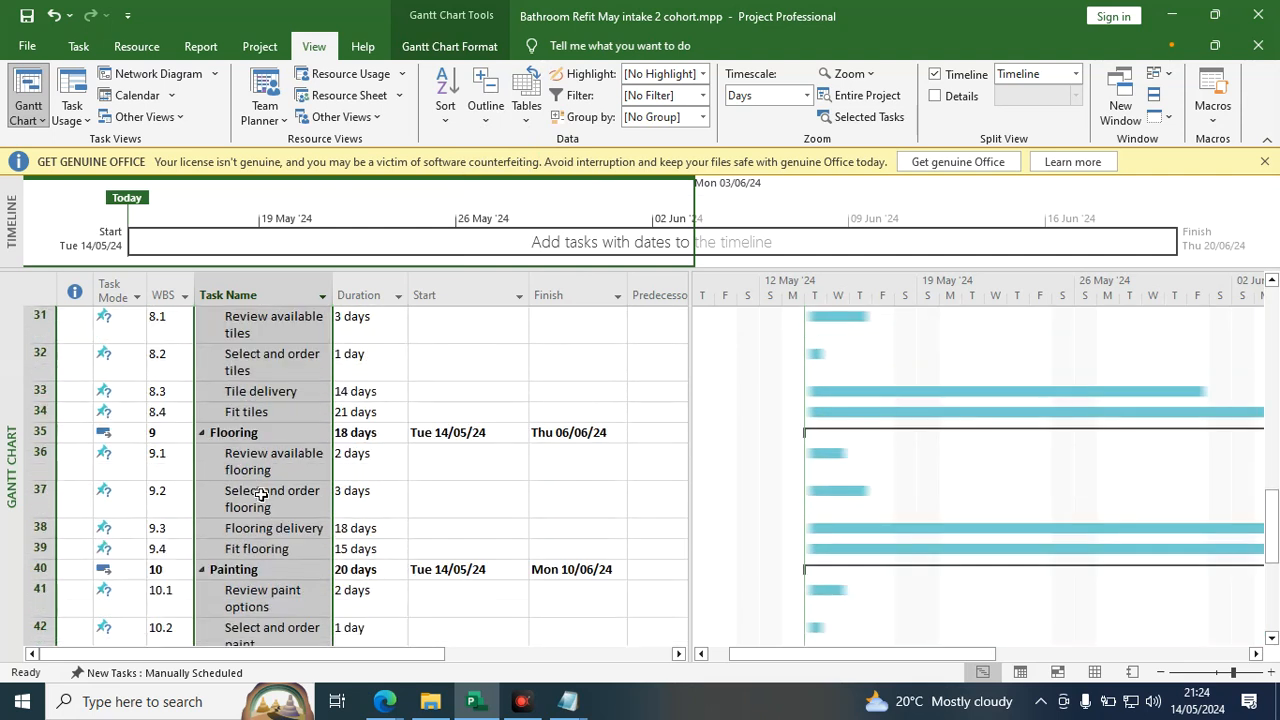
{"action": "scroll", "coordinate": [260, 494], "scroll_direction": "down", "scroll_amount": 5}
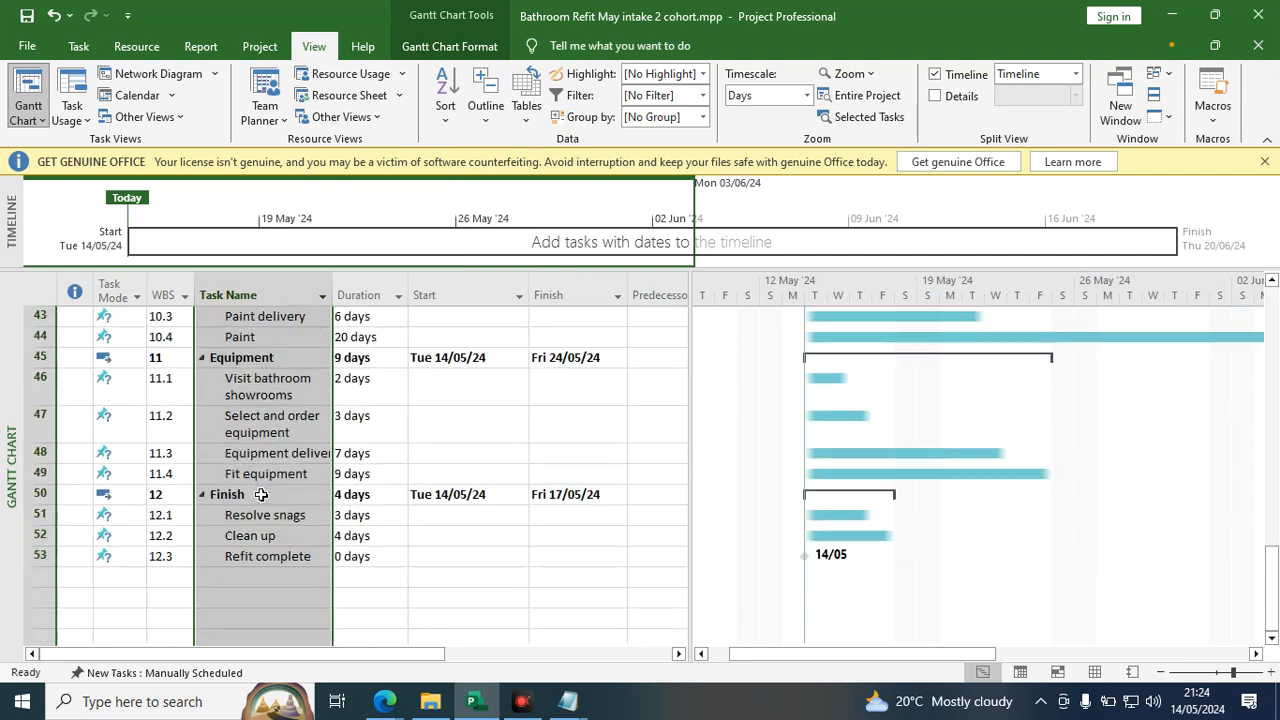
{"action": "scroll", "coordinate": [260, 494], "scroll_direction": "up", "scroll_amount": 1}
{"action": "scroll", "coordinate": [260, 494], "scroll_direction": "up", "scroll_amount": 8}
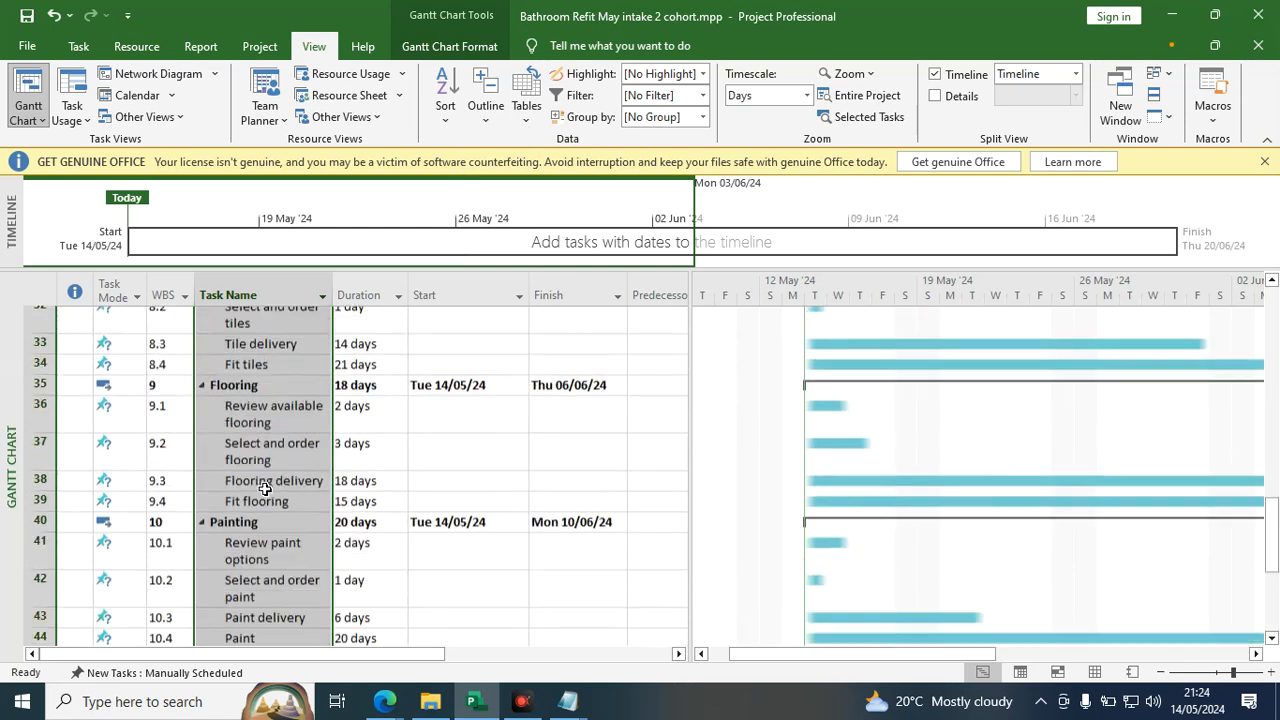
{"action": "scroll", "coordinate": [263, 487], "scroll_direction": "up", "scroll_amount": 4}
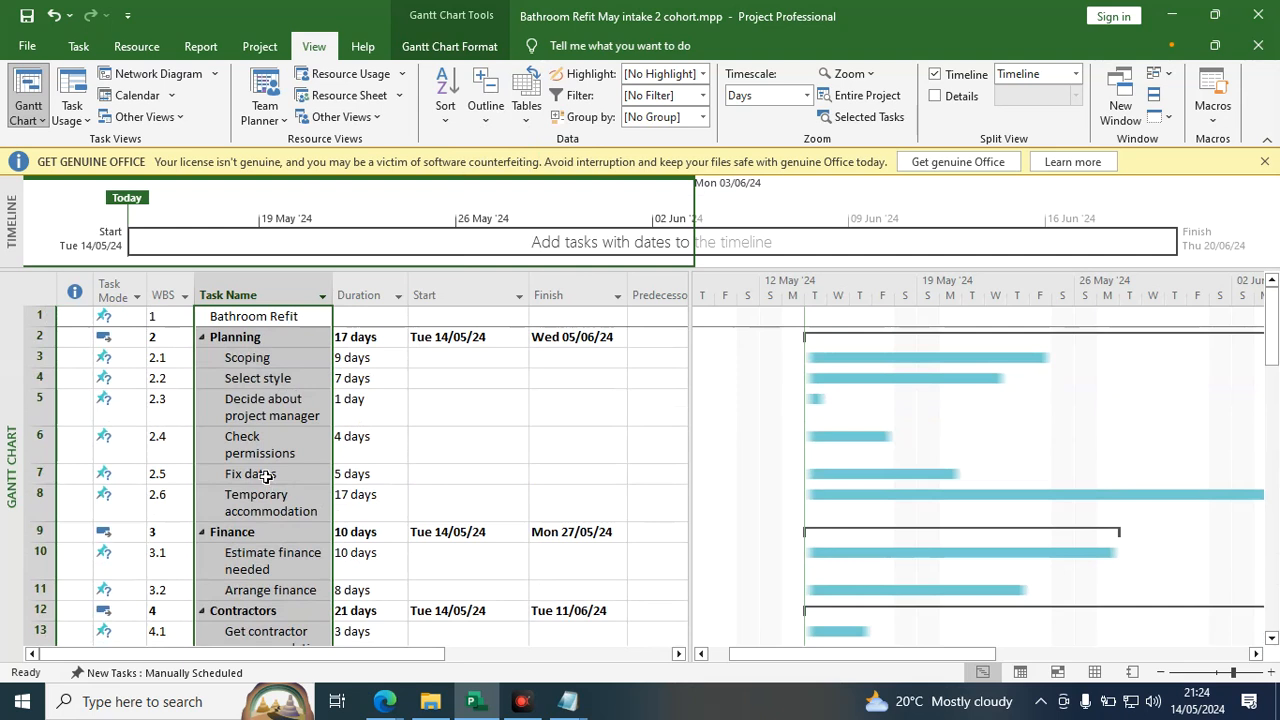
{"action": "key", "text": "alt+shift+minus"}
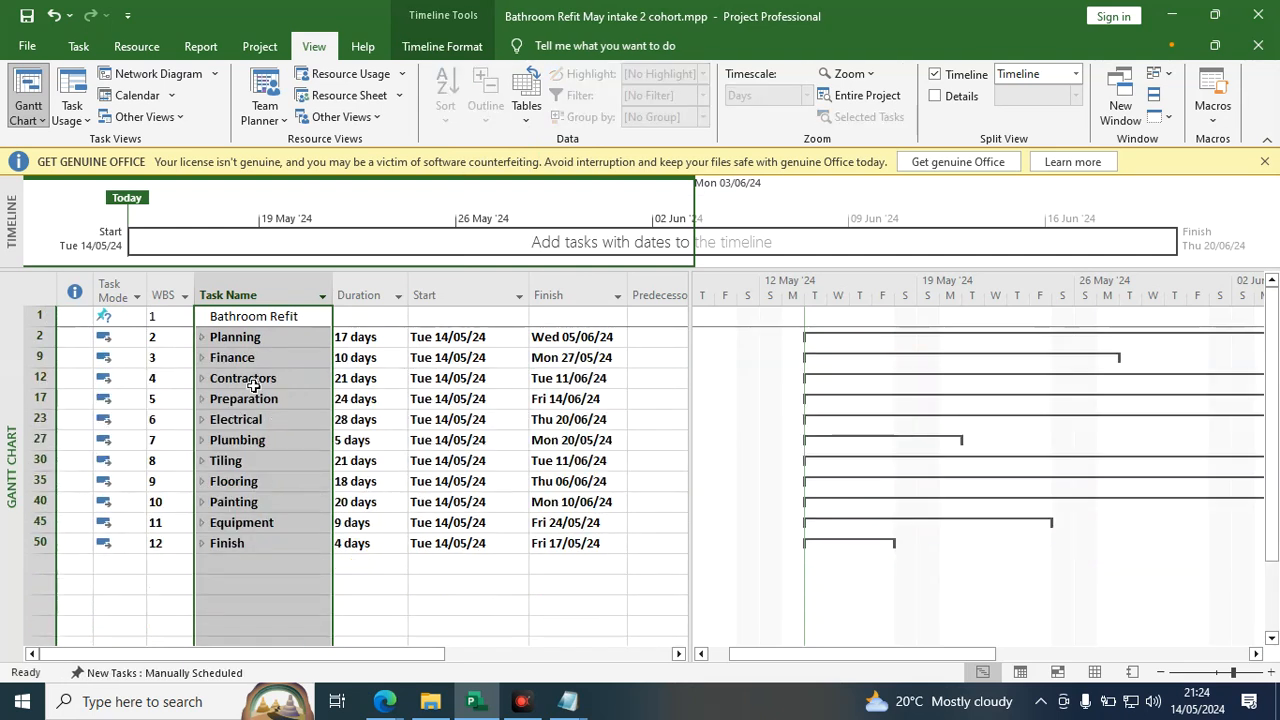
Indent all the phase summary tasks from Planning to Finish one level beneath Bathroom Refit.
{"action": "left_click", "coordinate": [370, 378]}
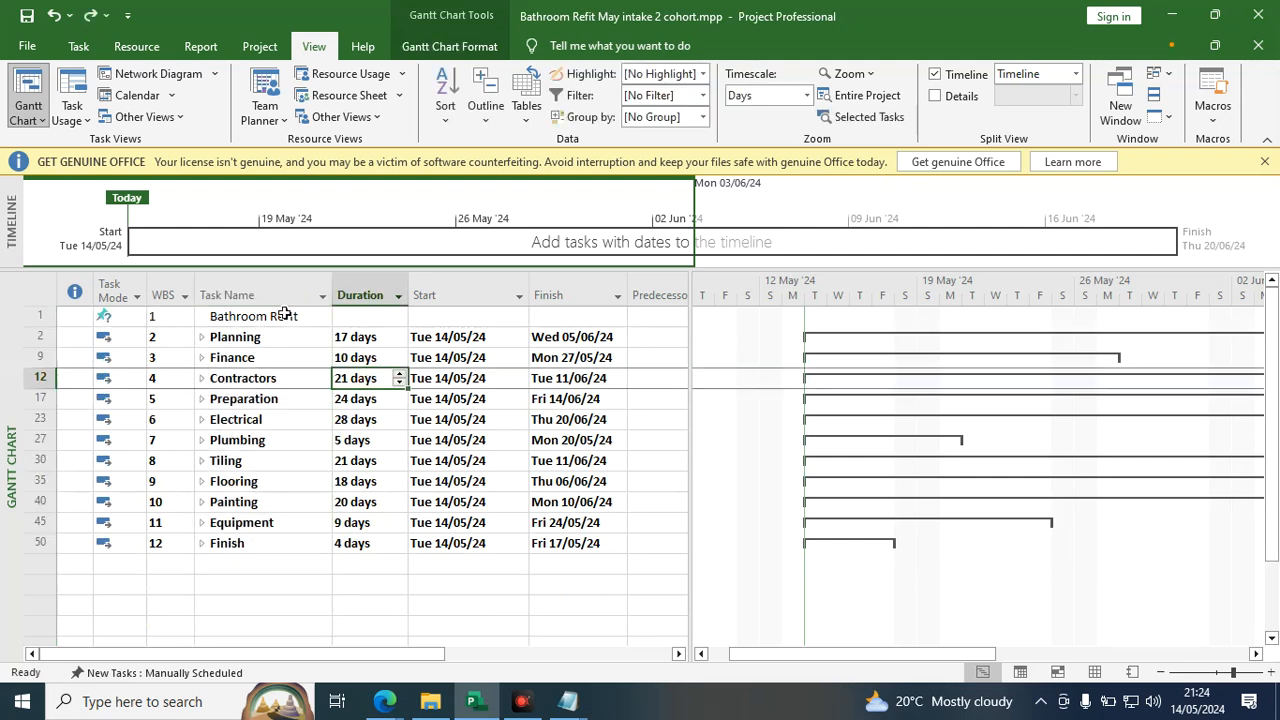
{"action": "left_click_drag", "start_coordinate": [295, 337], "coordinate": [254, 545]}
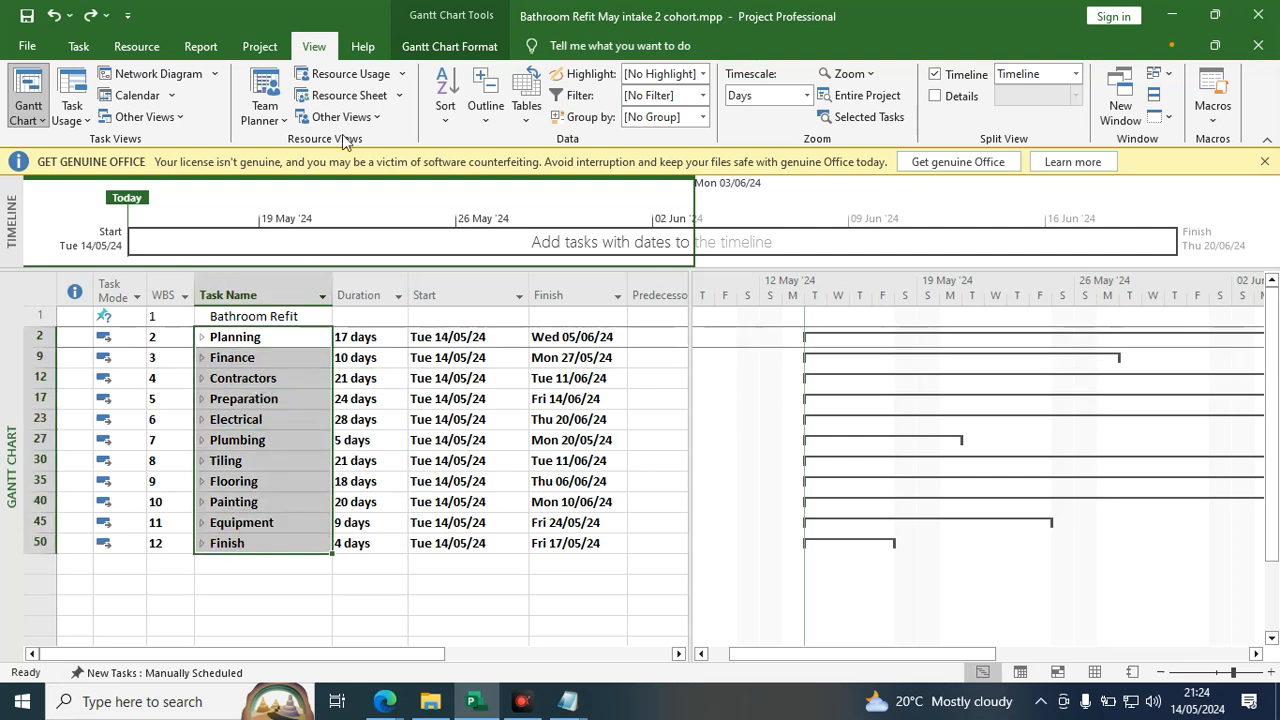
{"action": "left_click", "coordinate": [78, 46]}
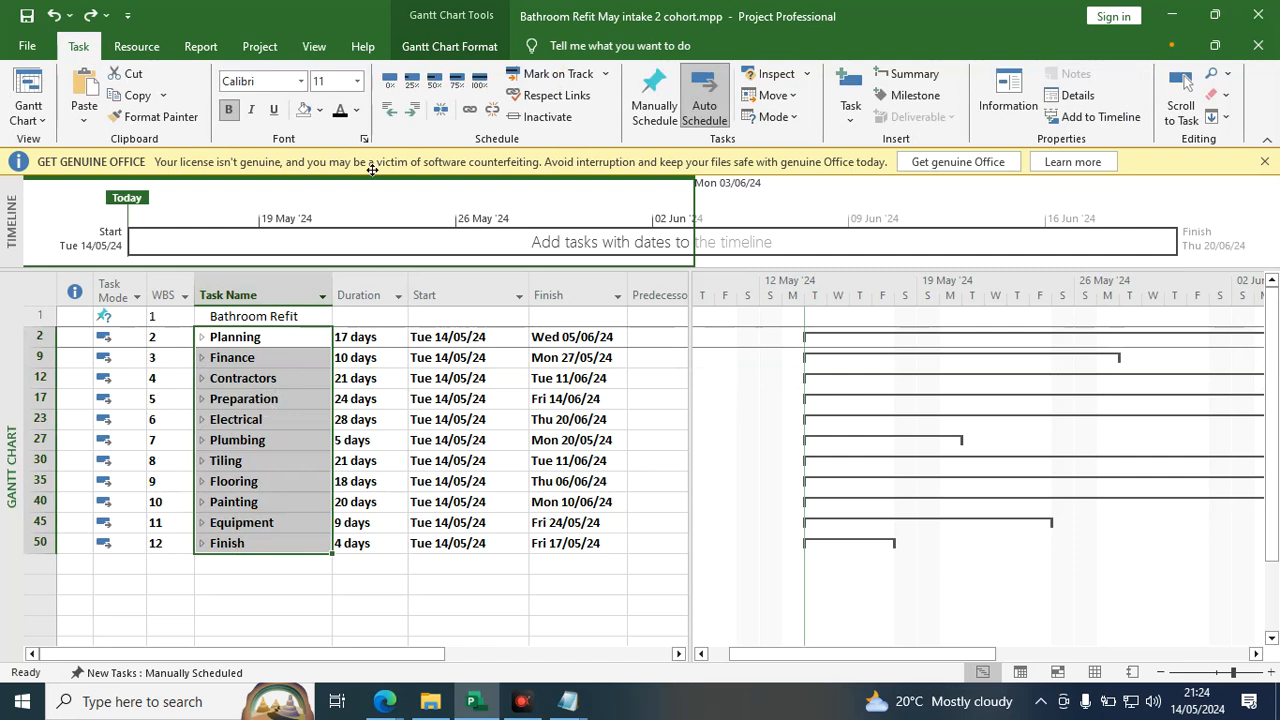
{"action": "left_click", "coordinate": [413, 110]}
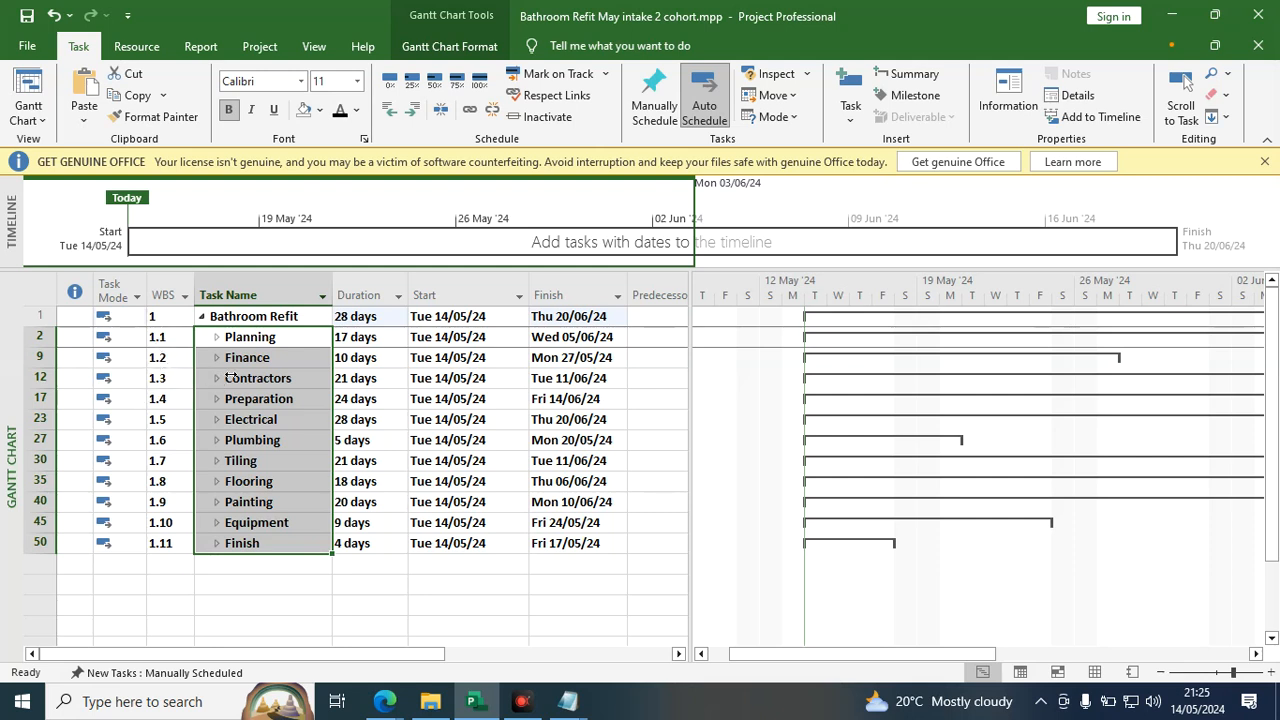
Show the subtasks of all the selected phases from Planning to Finish.
{"action": "left_click", "coordinate": [314, 46]}
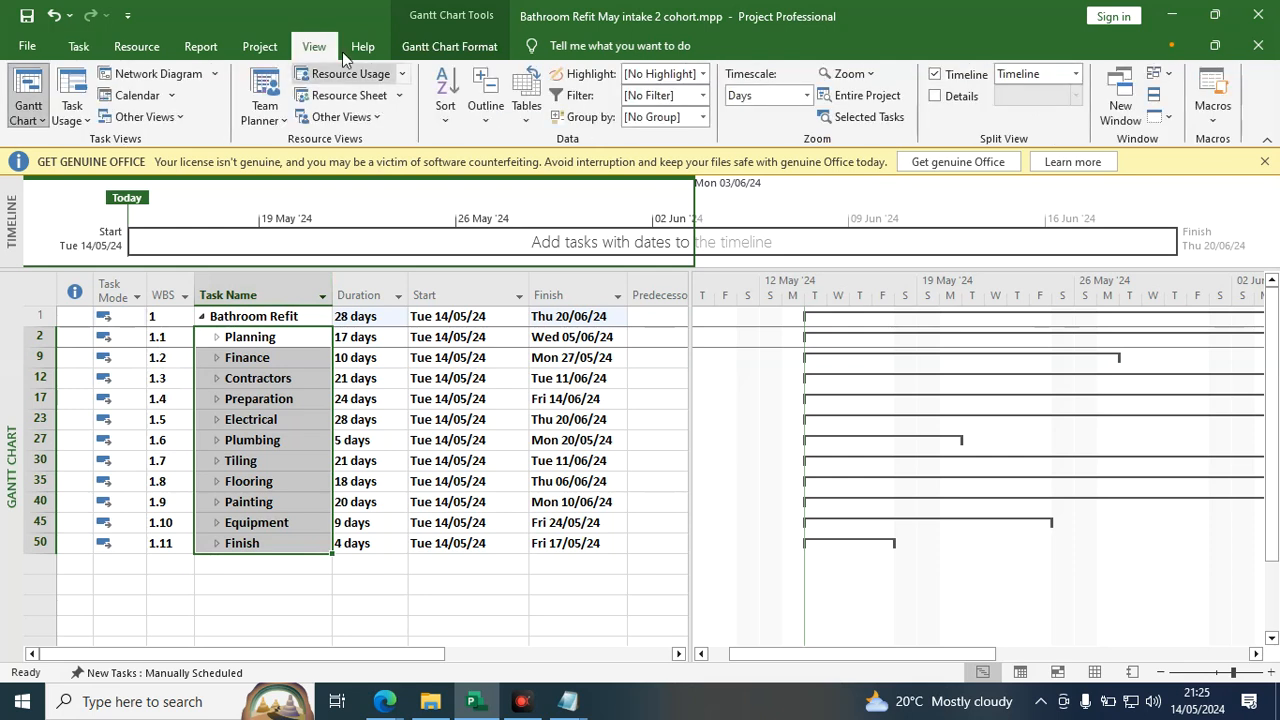
{"action": "left_click", "coordinate": [488, 117]}
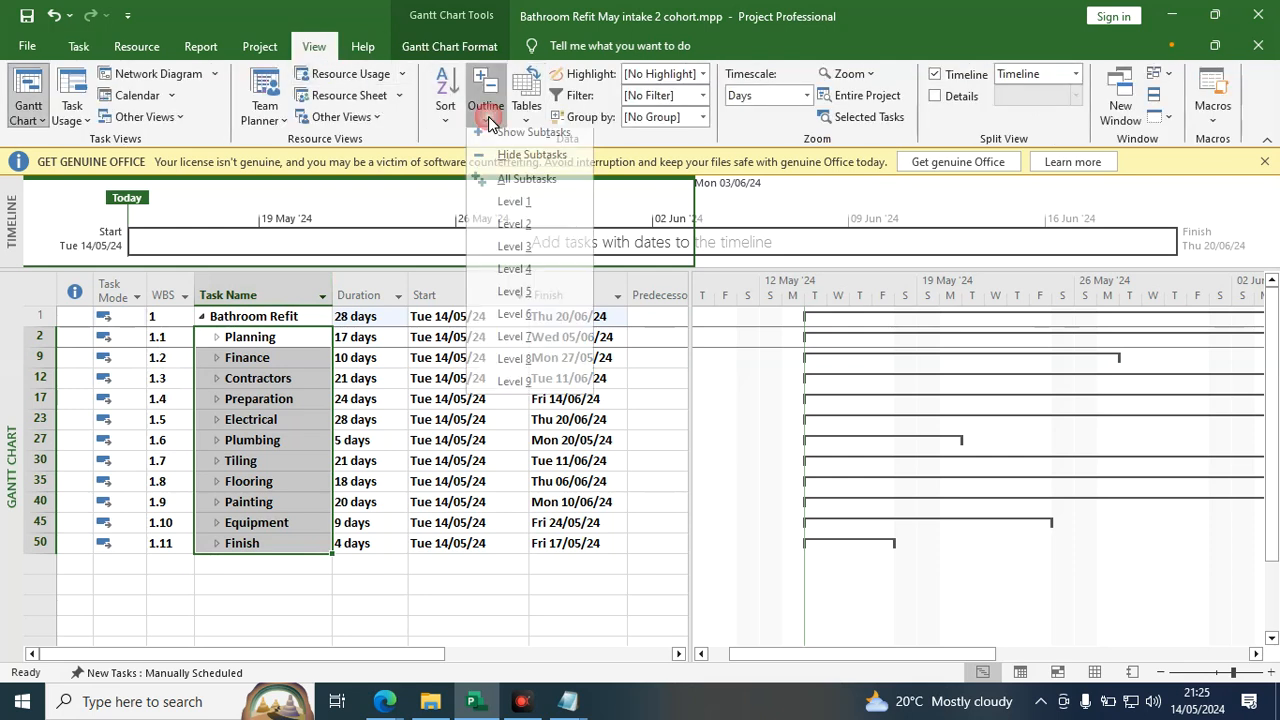
{"action": "left_click", "coordinate": [502, 141]}
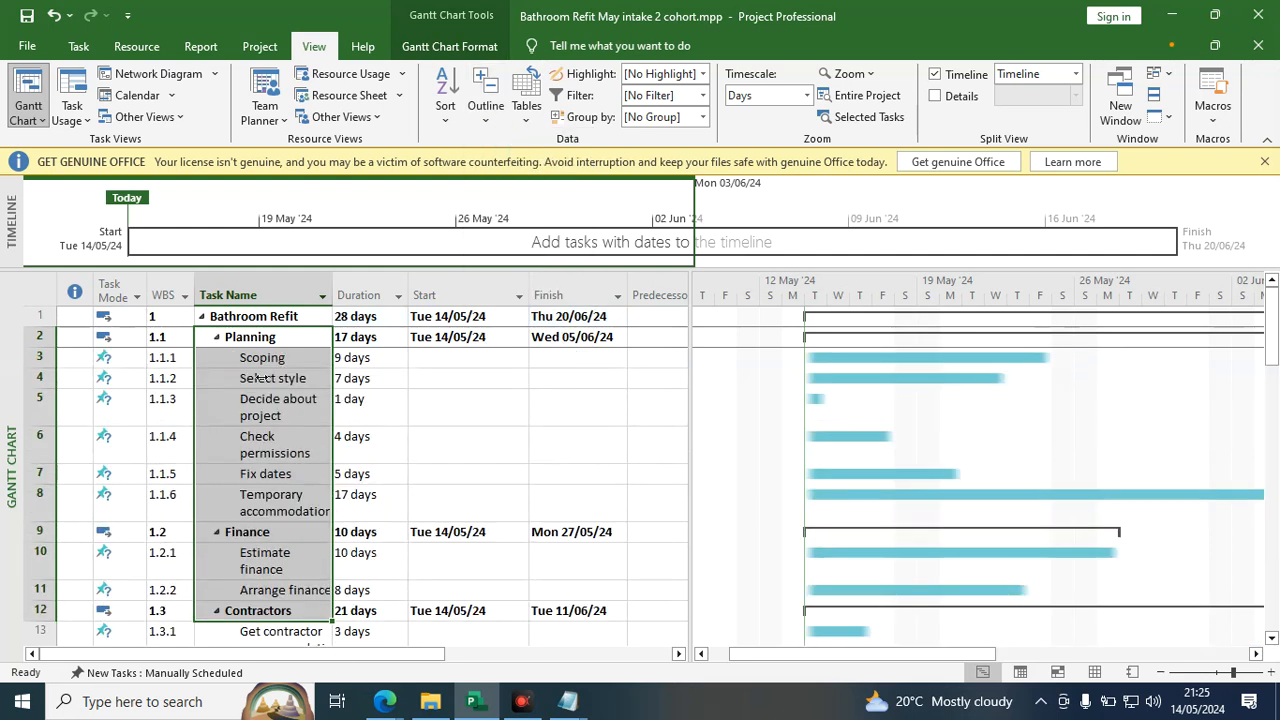
Examine the WBS numbering, task modes and durations of the project, its phases and their subtasks.
{"action": "left_click_drag", "start_coordinate": [168, 267], "coordinate": [166, 275]}
{"action": "left_click", "coordinate": [165, 292]}
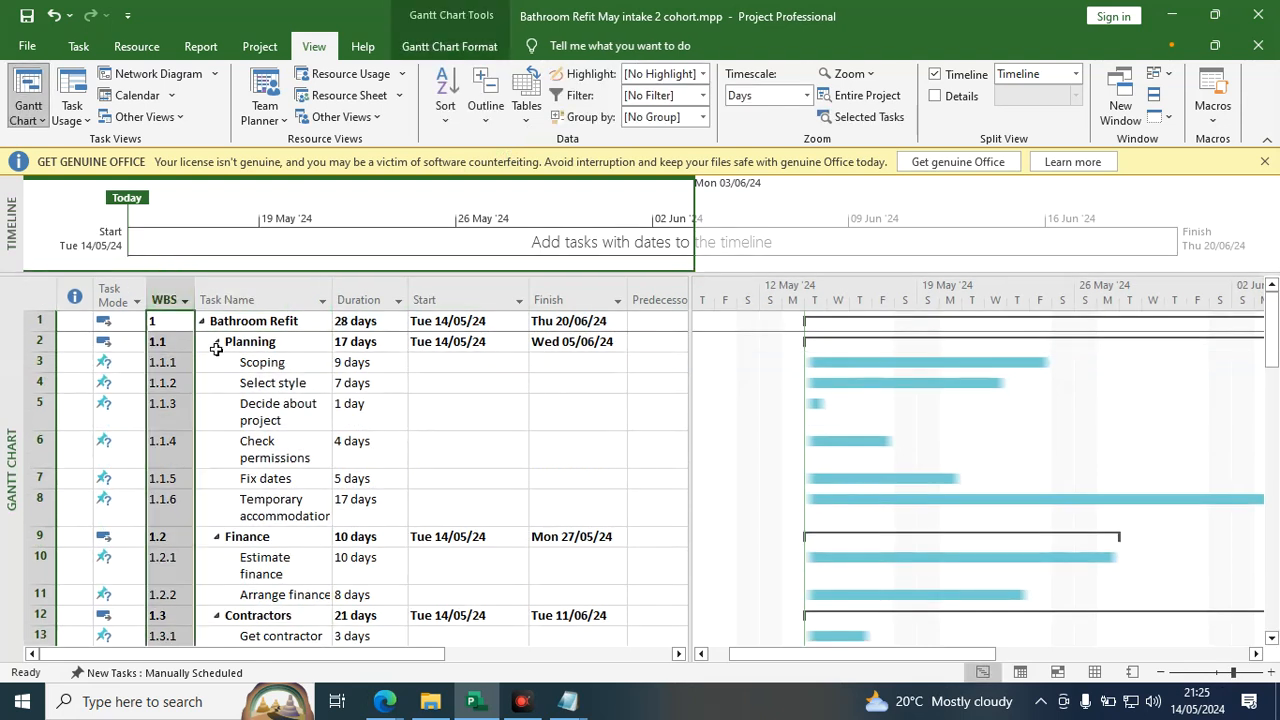
{"action": "left_click", "coordinate": [258, 403]}
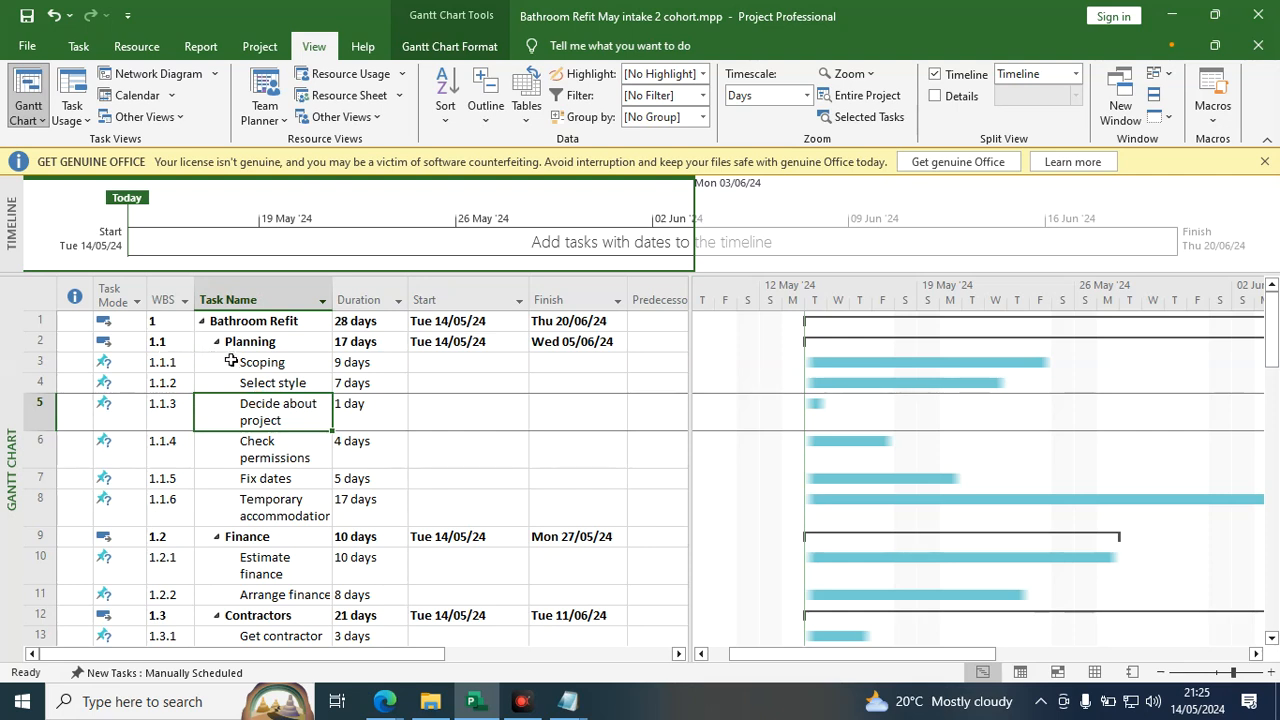
{"action": "left_click", "coordinate": [172, 341]}
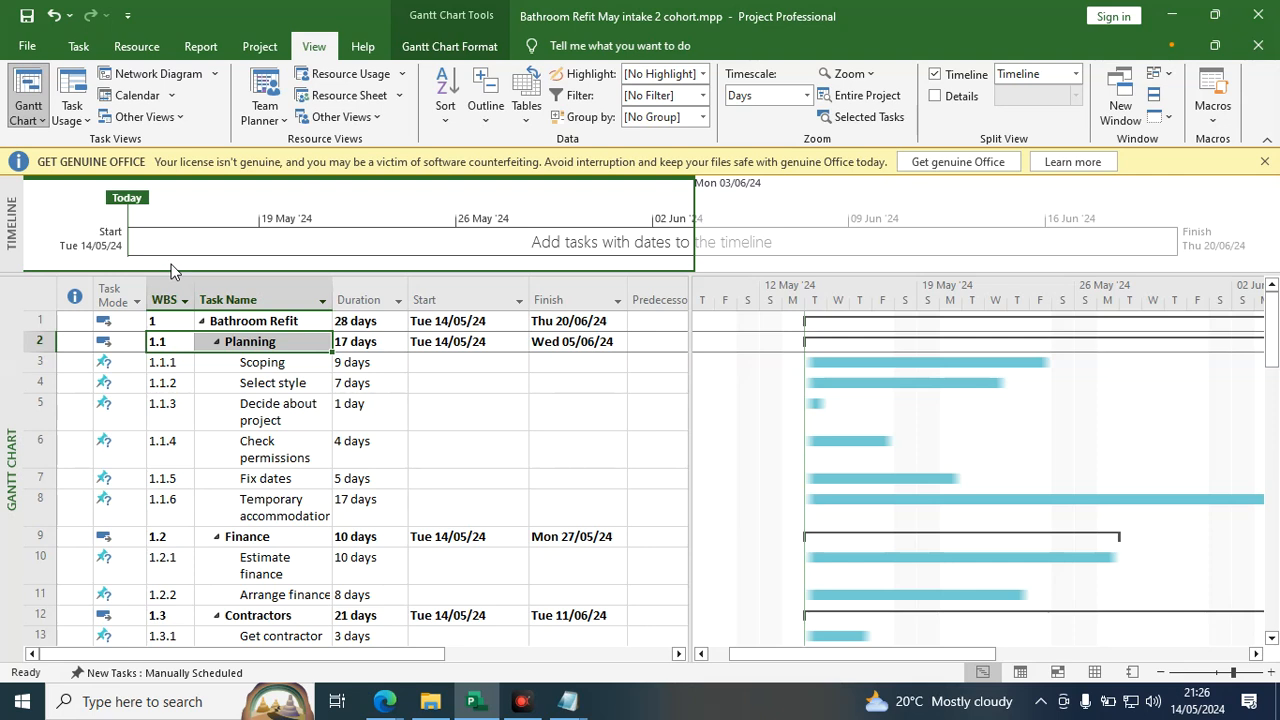
{"action": "left_click", "coordinate": [114, 289]}
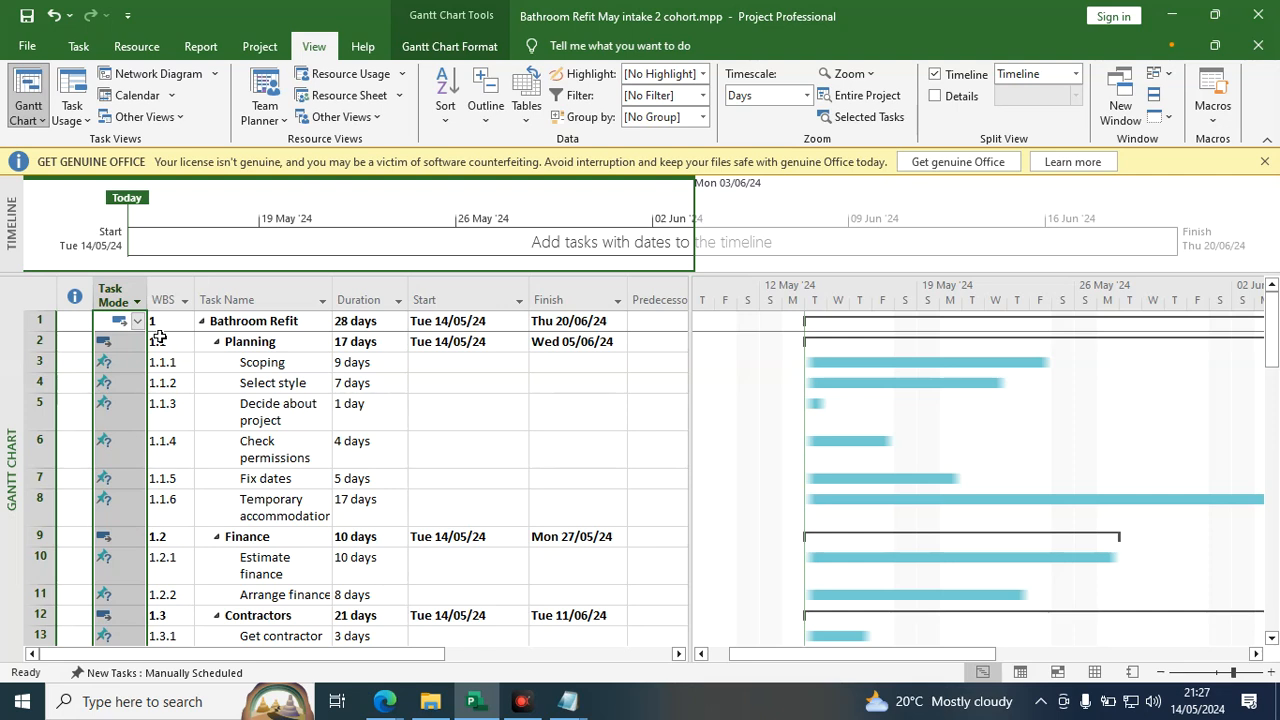
{"action": "left_click", "coordinate": [365, 298]}
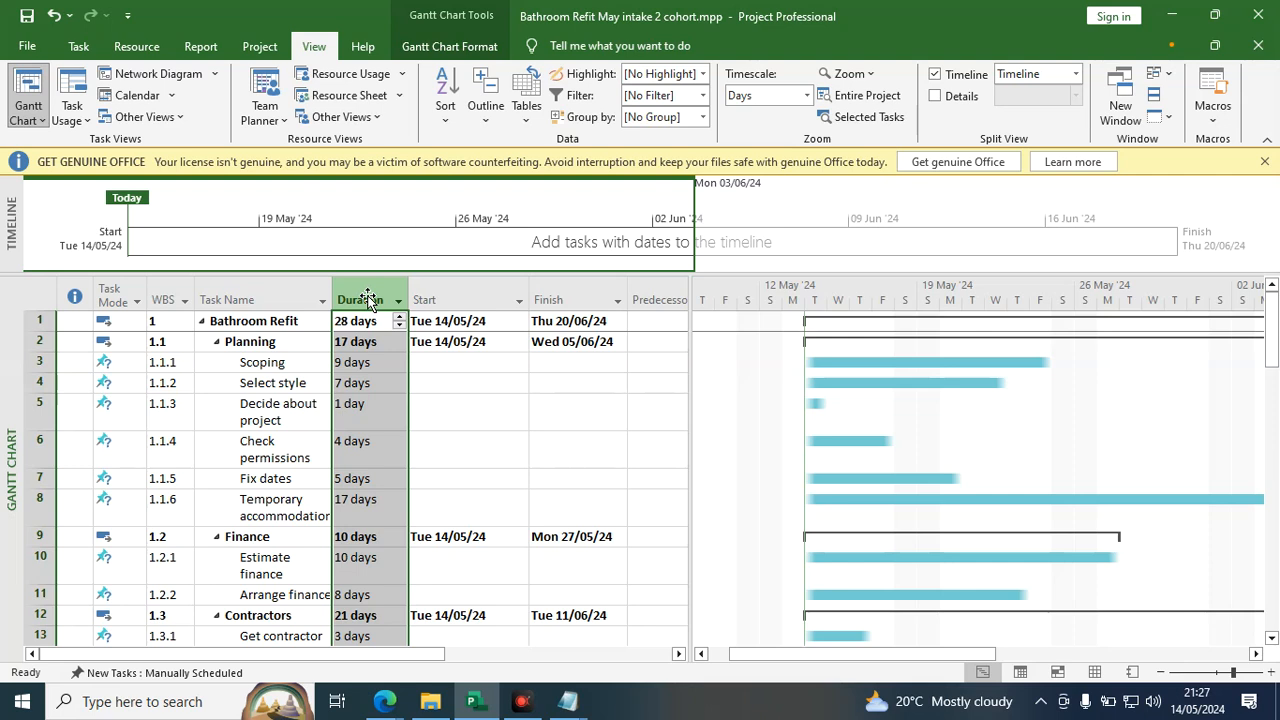
Try a start date of Wed 01/05/24 for the Scoping task under Planning, and undo it.
{"action": "left_click", "coordinate": [470, 340]}
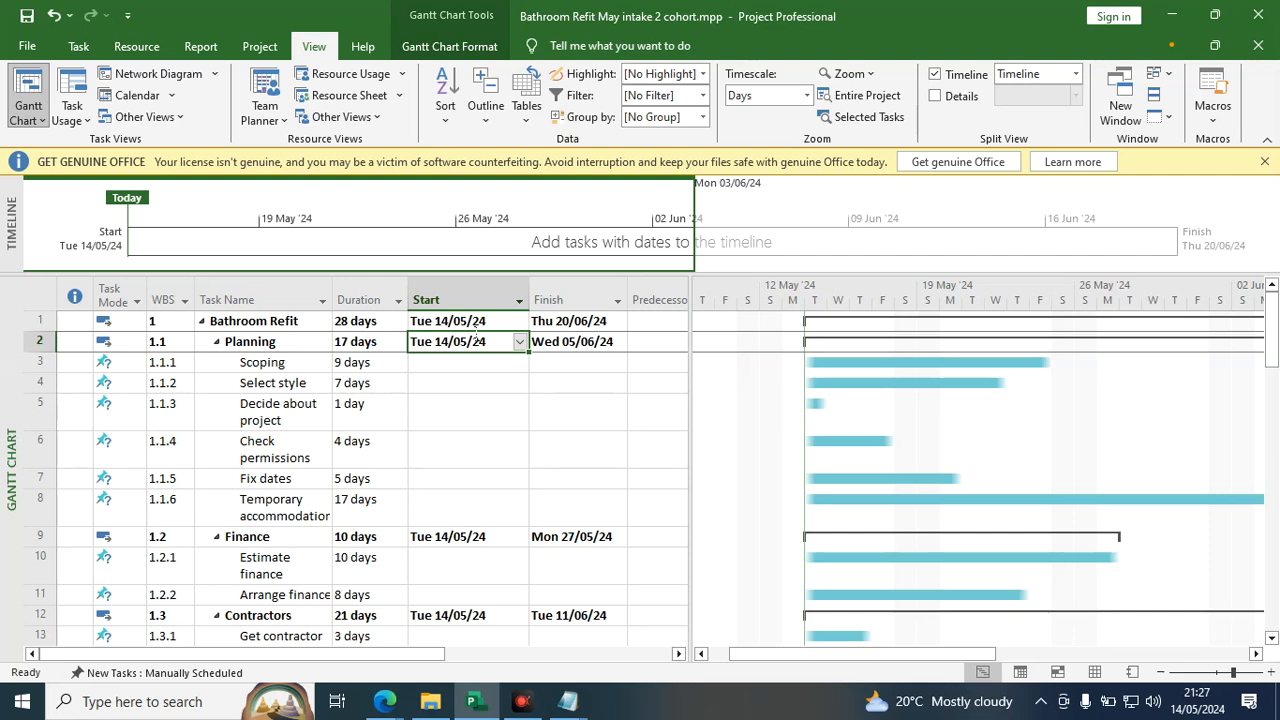
{"action": "left_click", "coordinate": [442, 368]}
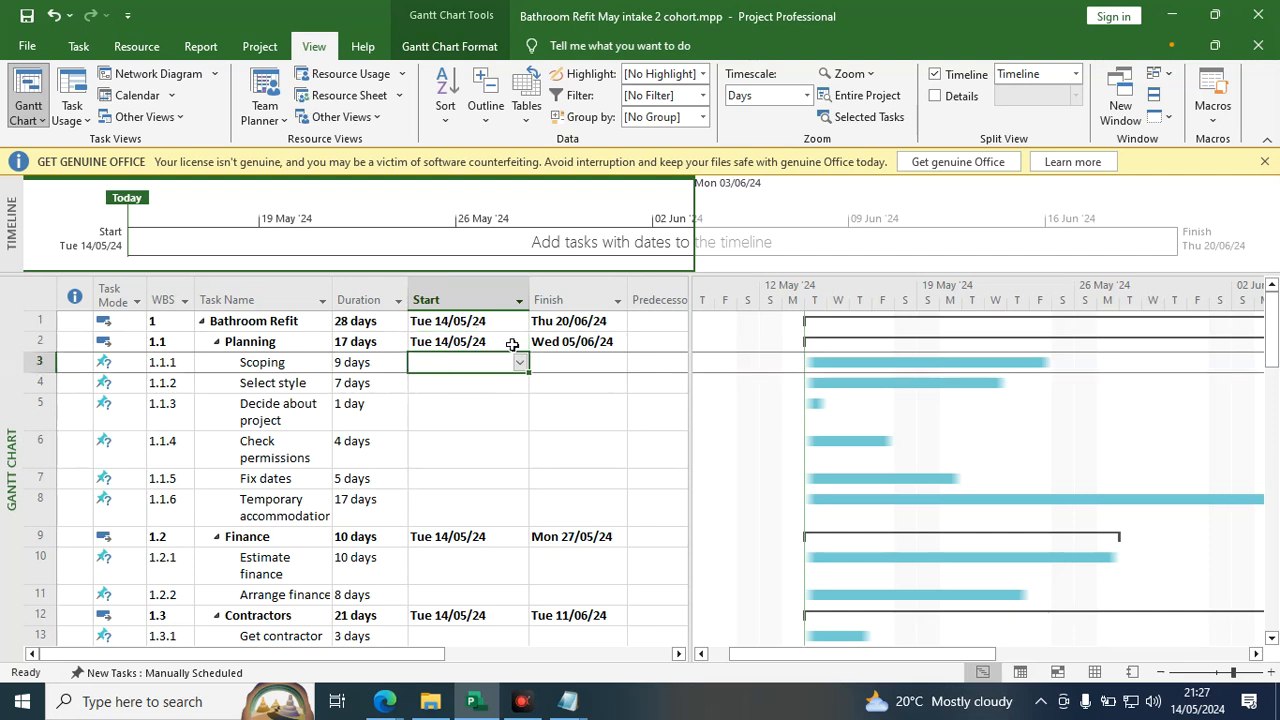
{"action": "left_click", "coordinate": [508, 344]}
{"action": "left_click", "coordinate": [490, 363]}
{"action": "left_click", "coordinate": [521, 363]}
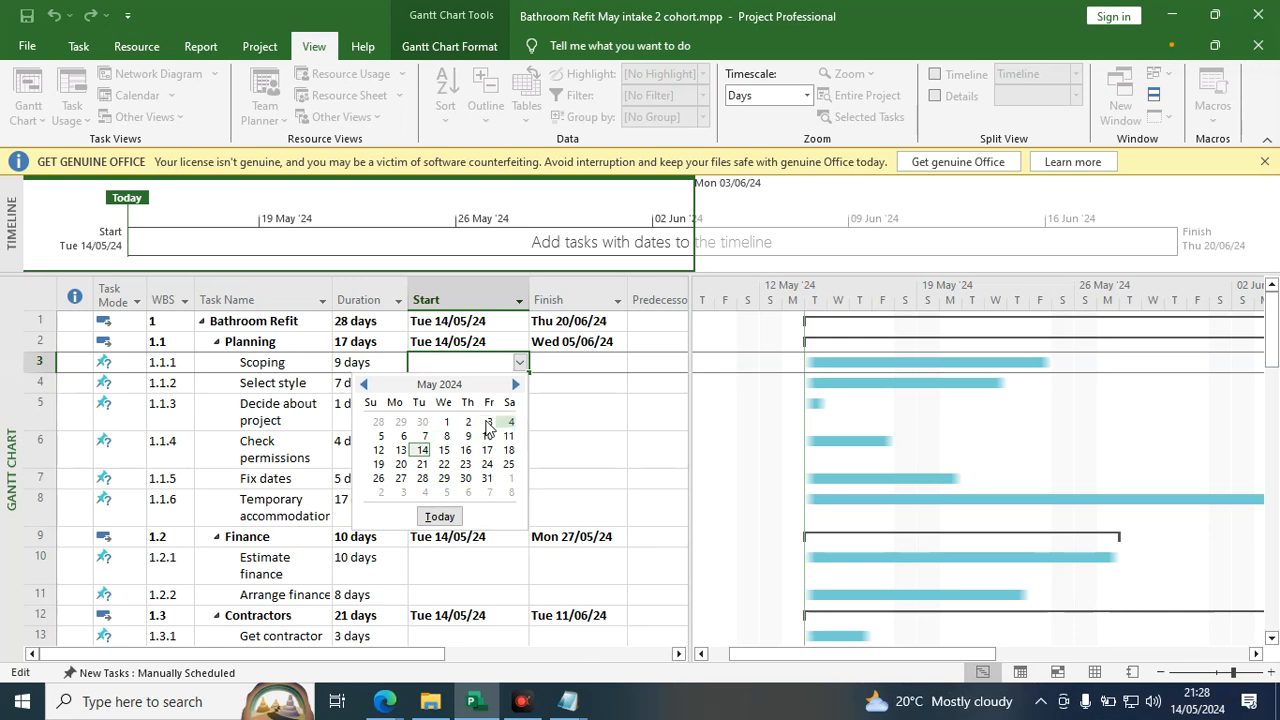
{"action": "left_click", "coordinate": [448, 432]}
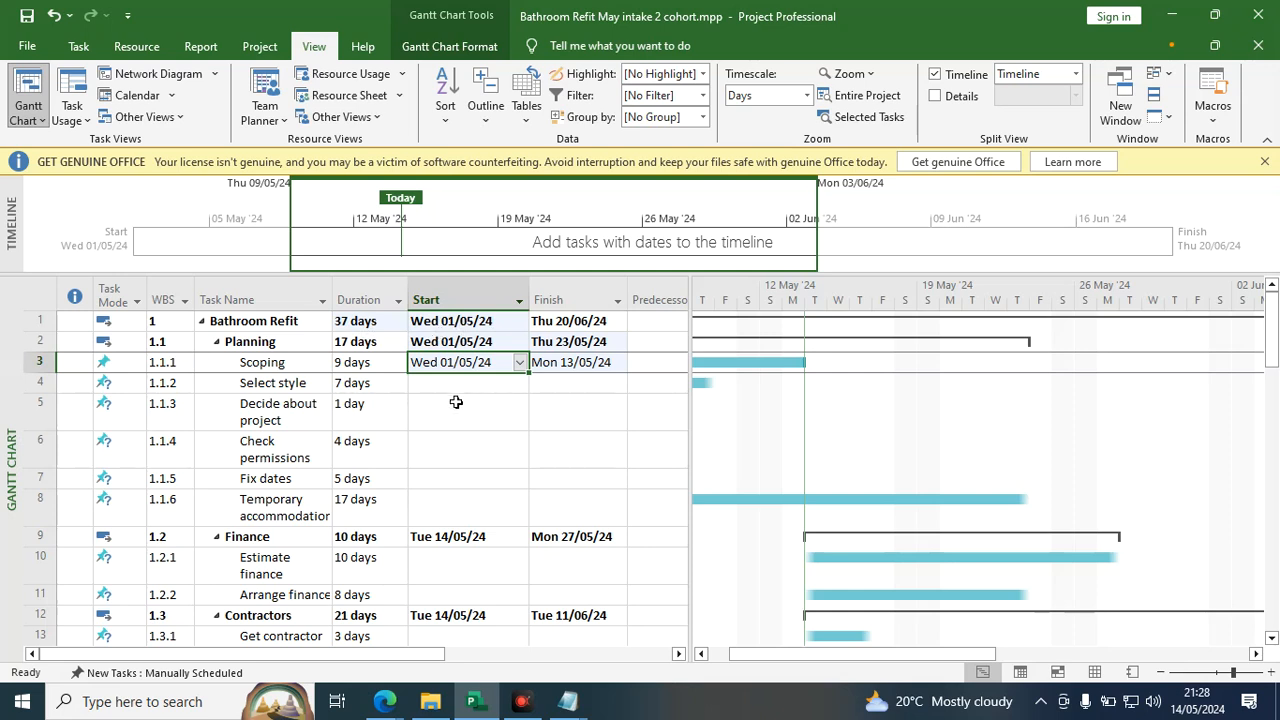
{"action": "key", "text": "ctrl+z"}
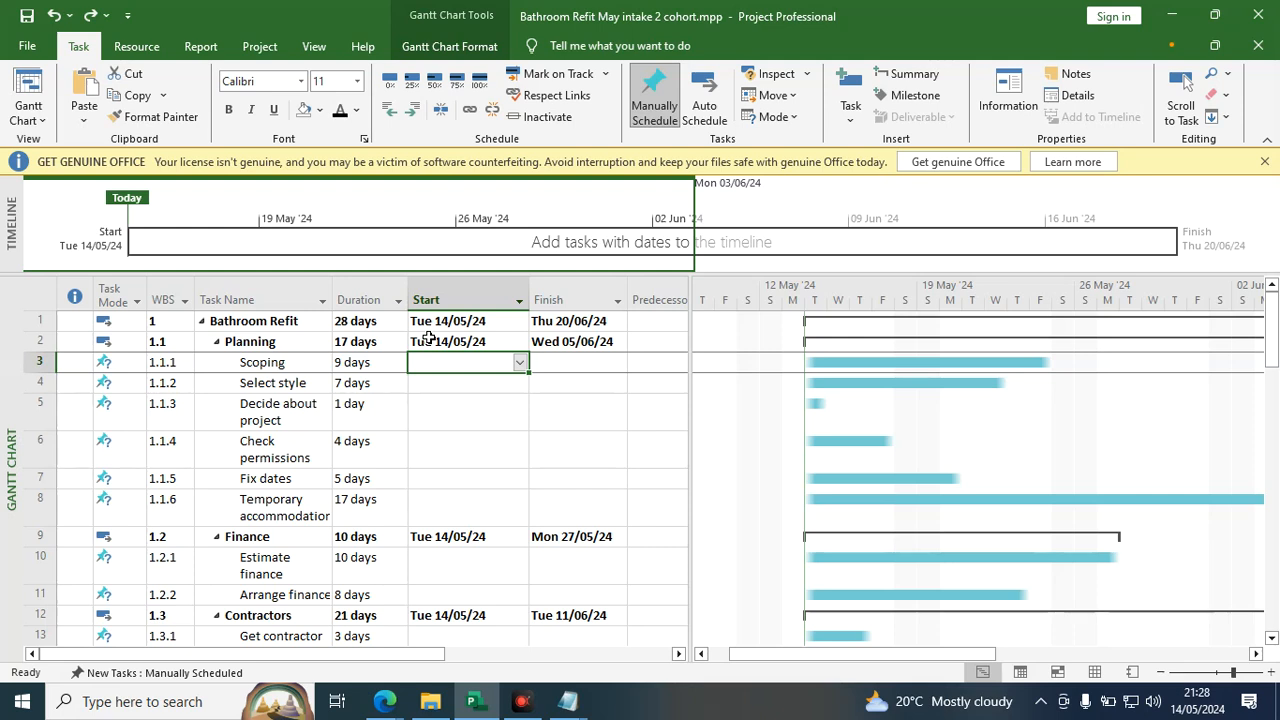
Set the Scoping task's start date to Wed 01/05/24 and review the Start and Finish columns.
{"action": "left_click", "coordinate": [519, 363]}
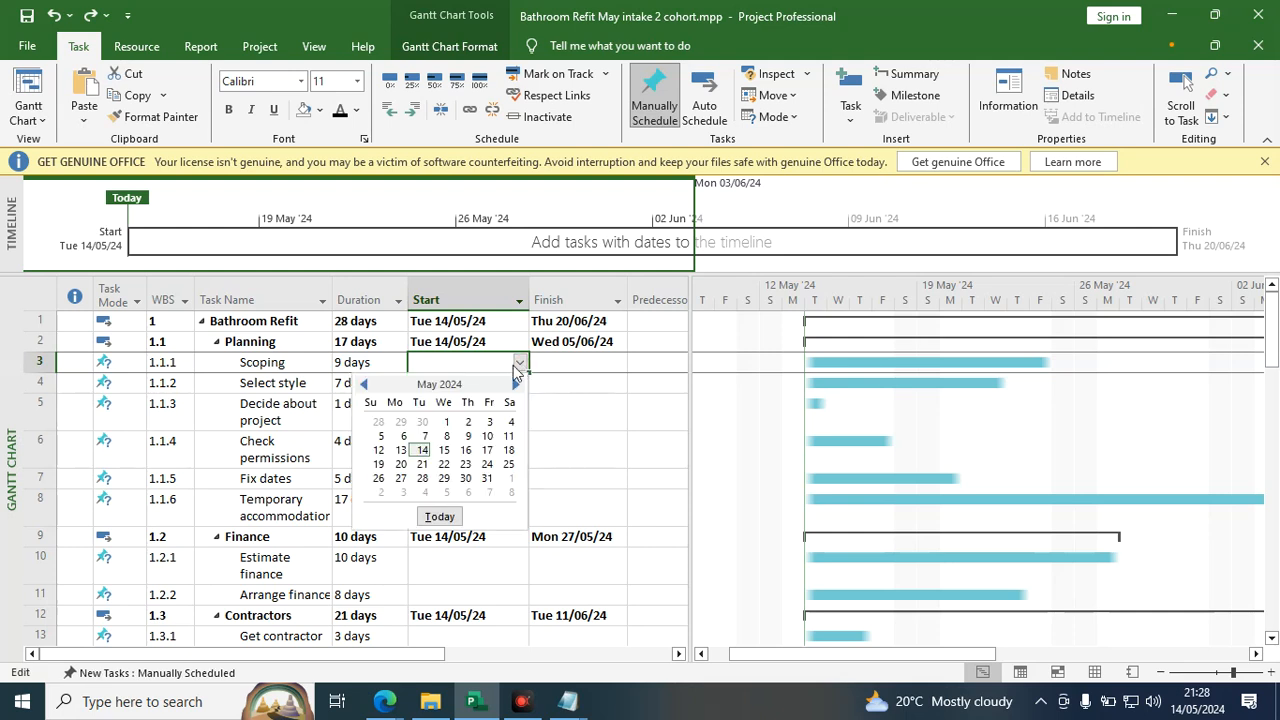
{"action": "left_click", "coordinate": [446, 421]}
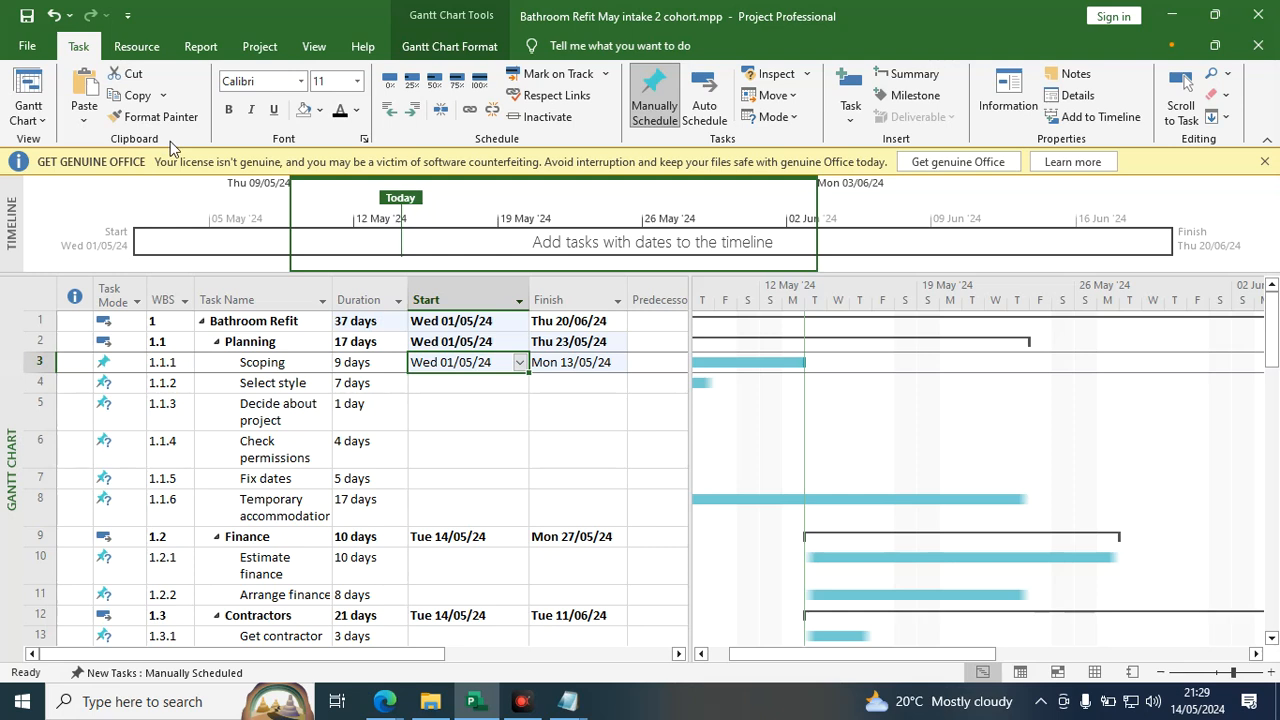
{"action": "left_click", "coordinate": [314, 47]}
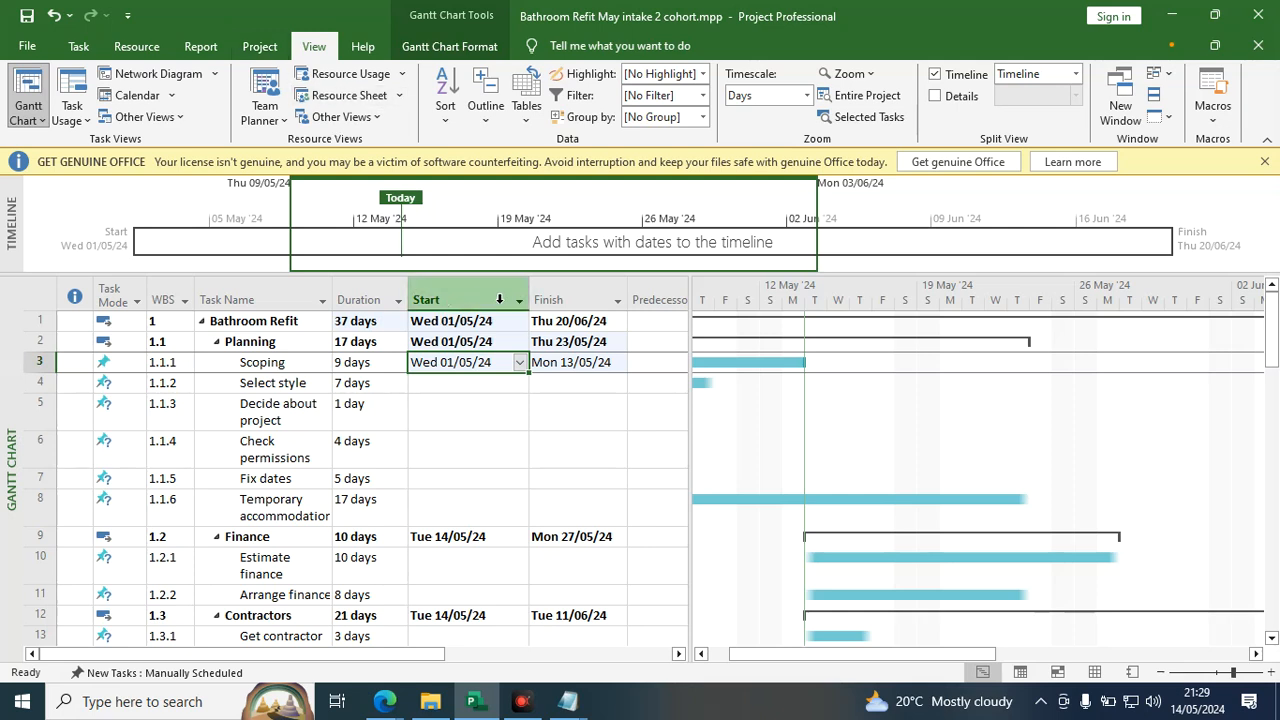
{"action": "left_click", "coordinate": [459, 297]}
{"action": "left_click", "coordinate": [576, 298]}
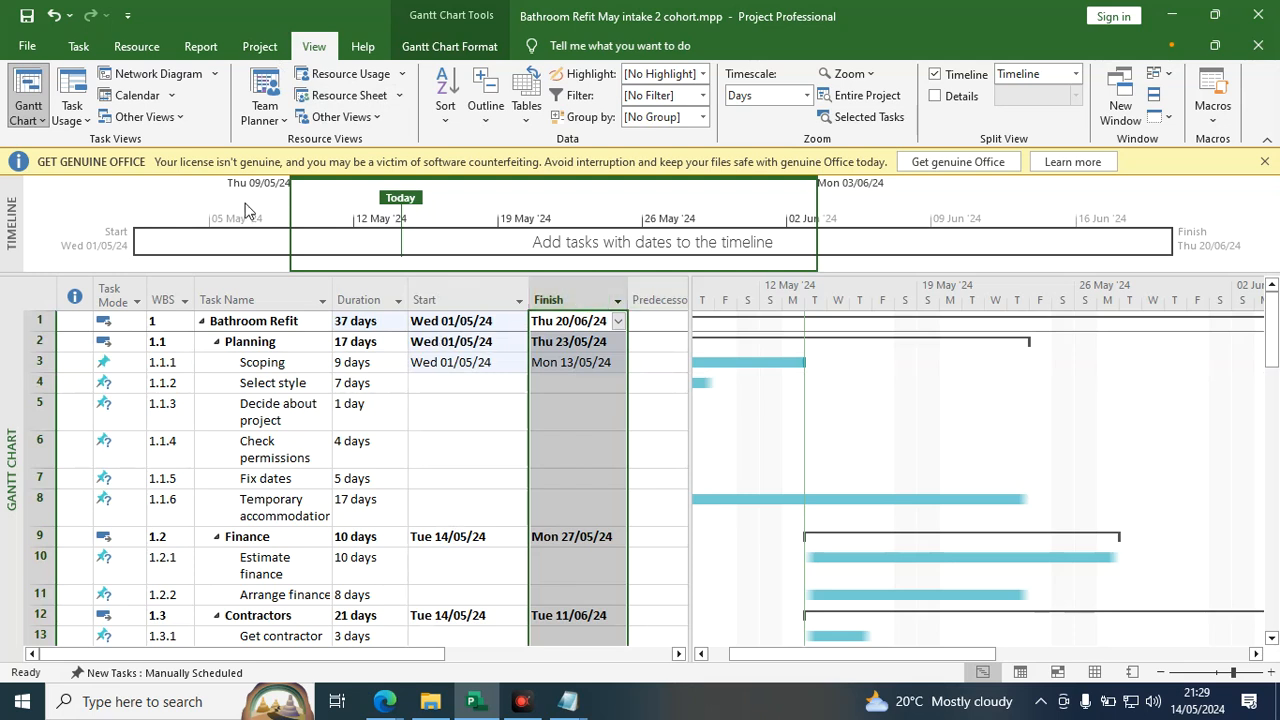
Set the project's start date to Wed 01/05/2024 in the Project Information dialog.
{"action": "left_click", "coordinate": [259, 47]}
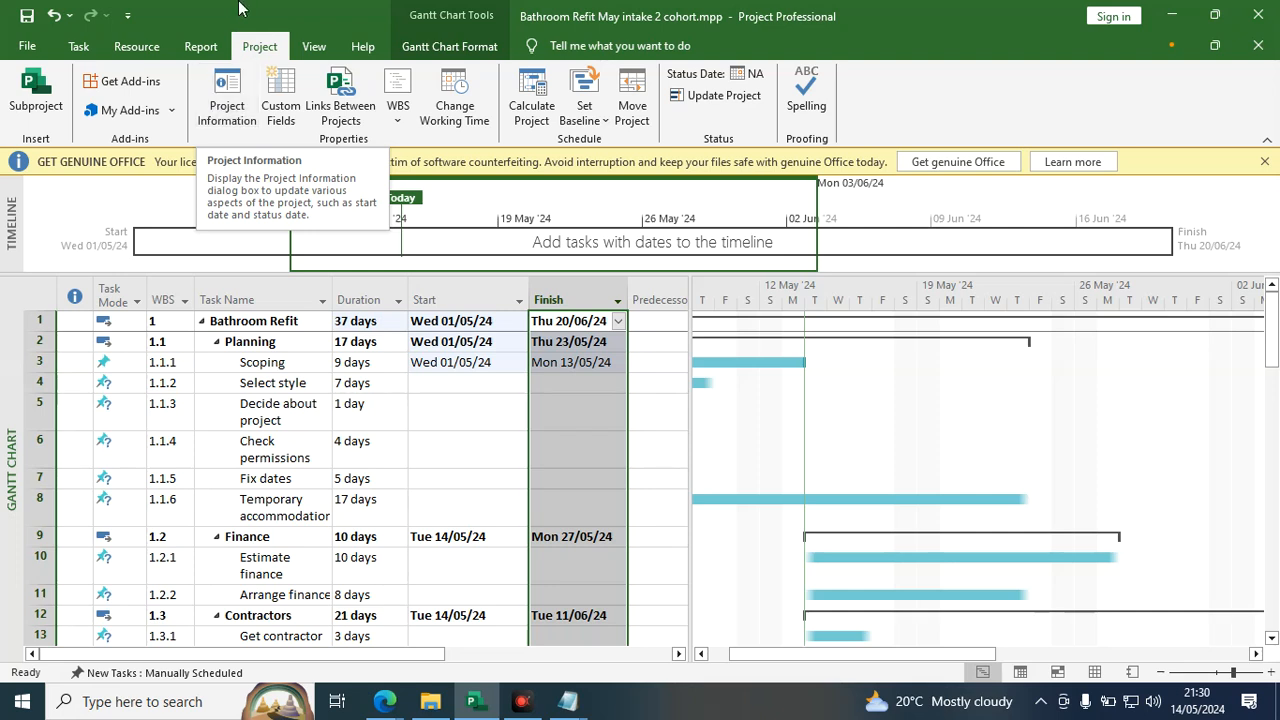
{"action": "left_click", "coordinate": [236, 115]}
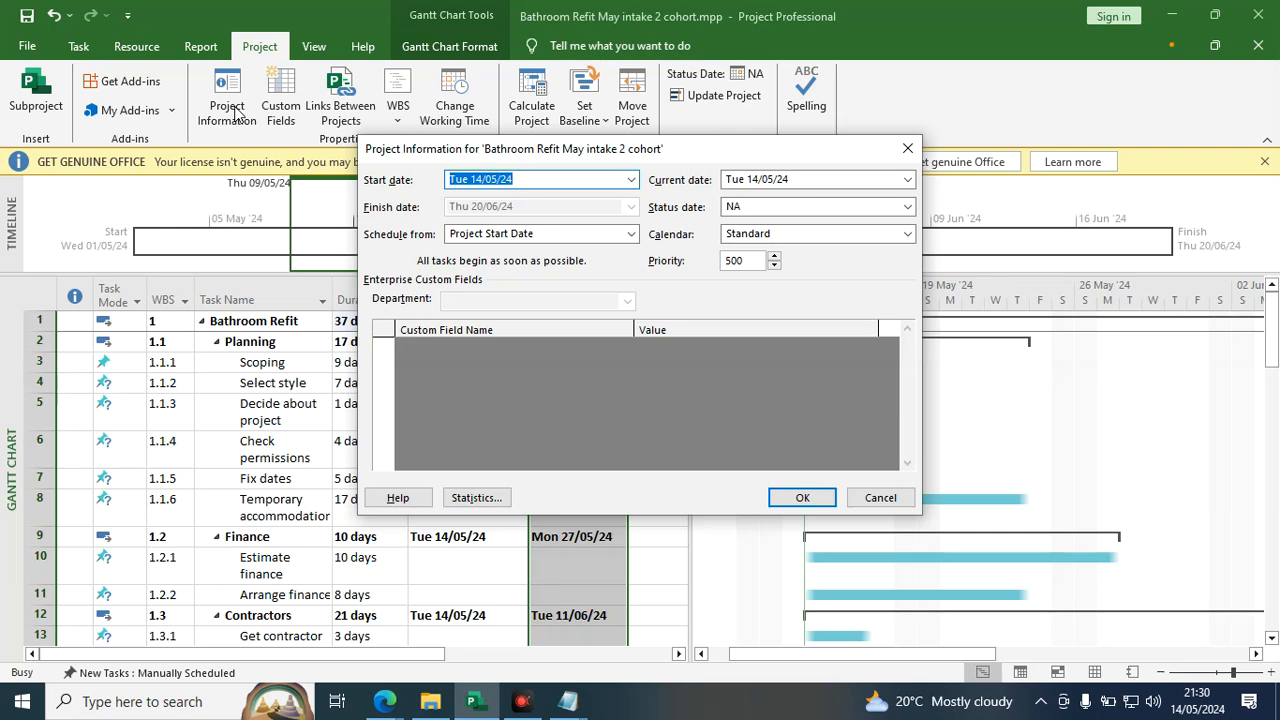
{"action": "left_click_drag", "start_coordinate": [502, 152], "coordinate": [359, 407]}
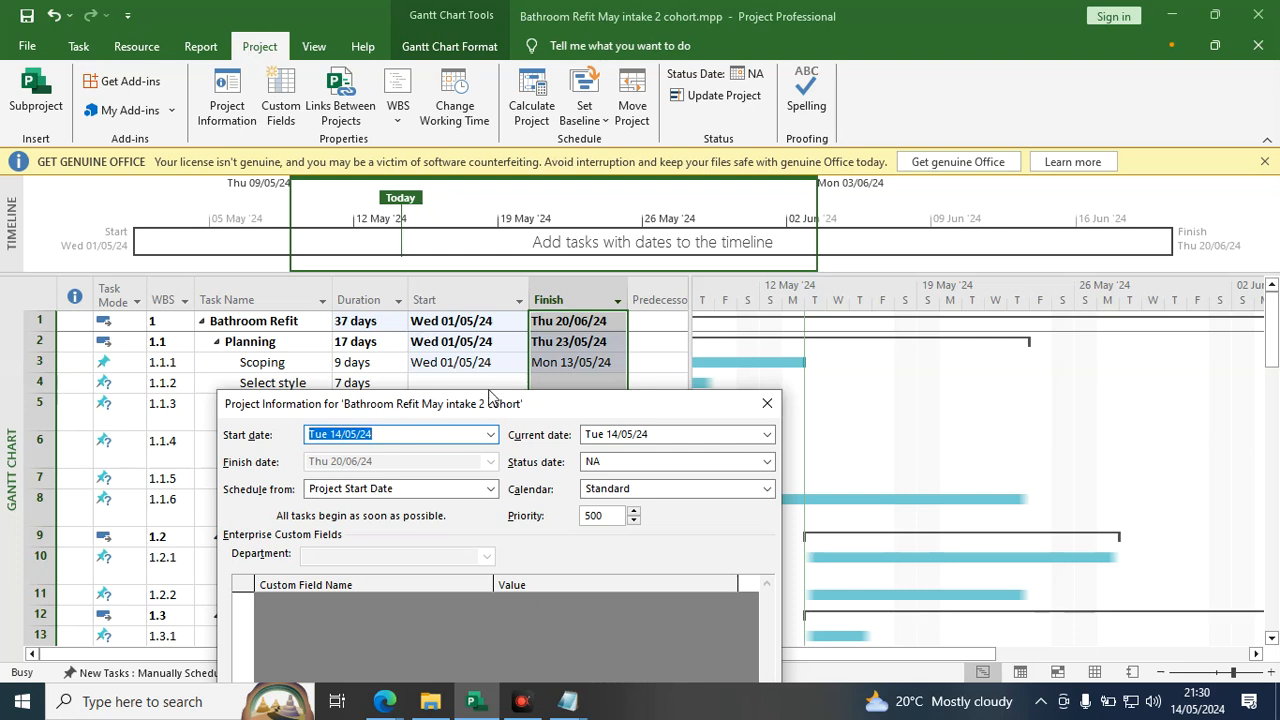
{"action": "left_click", "coordinate": [490, 435]}
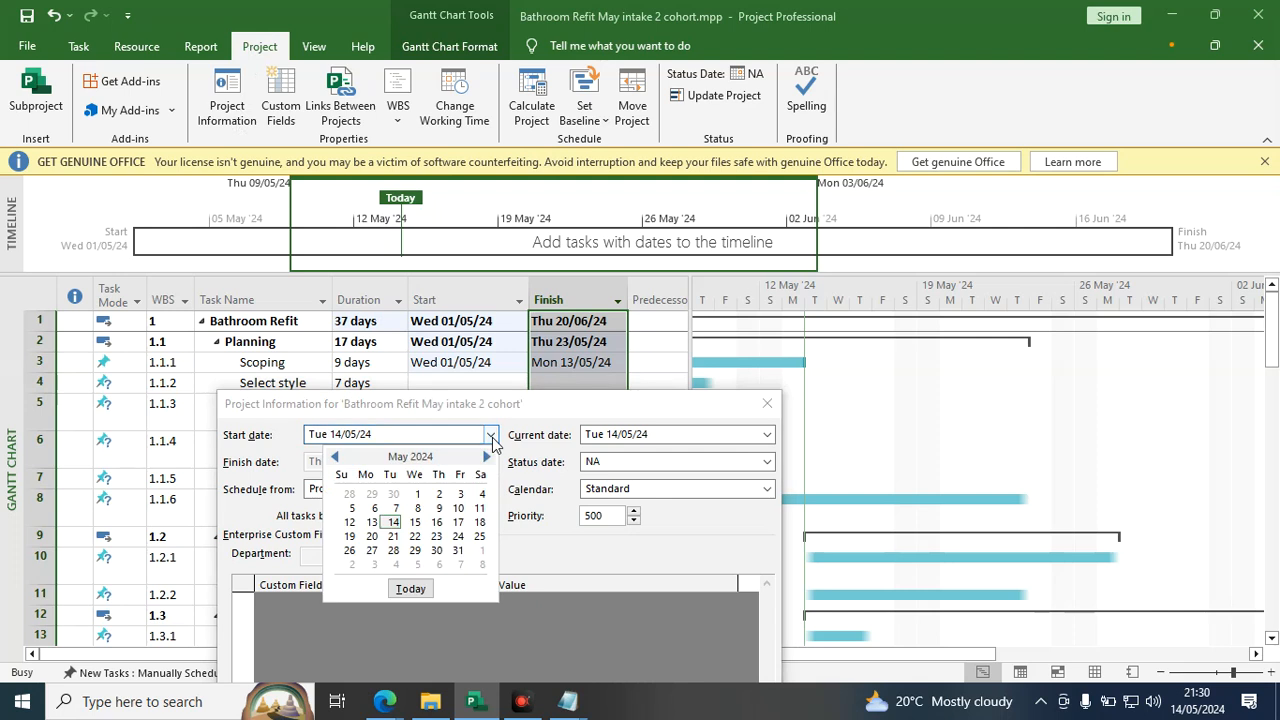
{"action": "left_click", "coordinate": [418, 496]}
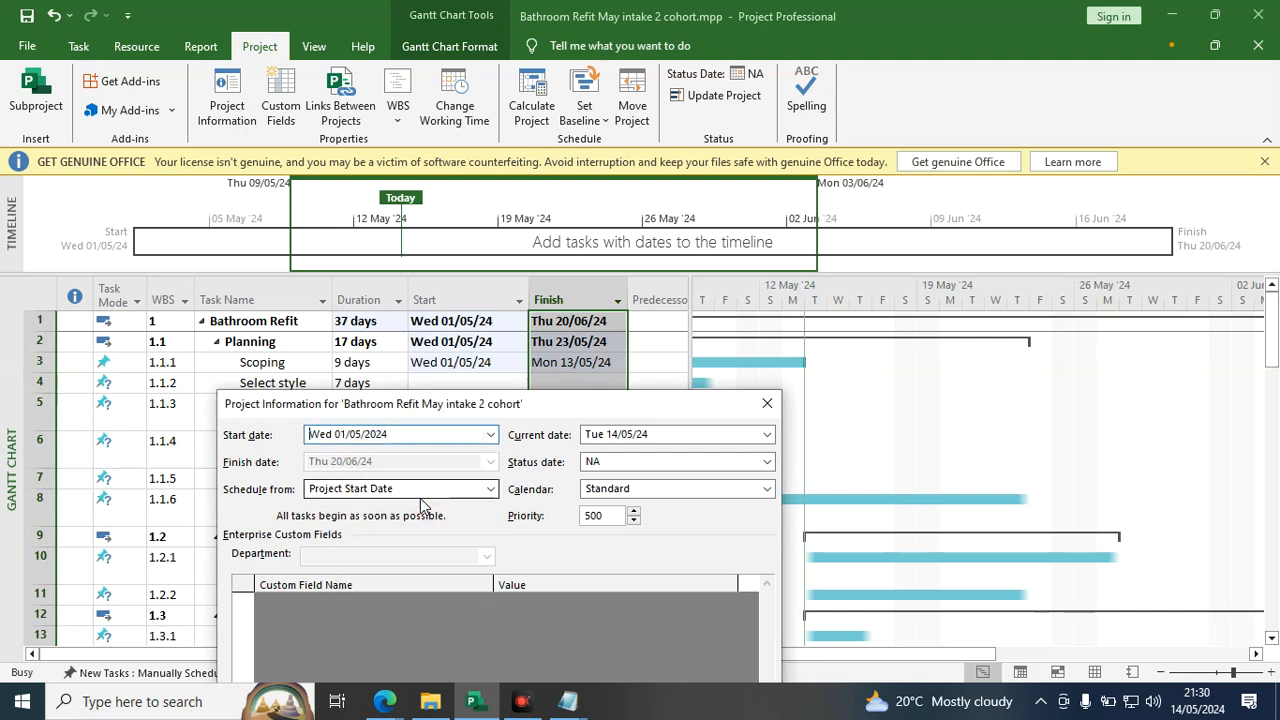
Set the project's status date to Wed 01/05/2024, keep scheduling from Project Start Date with the Standard calendar, and apply the project information.
{"action": "left_click_drag", "start_coordinate": [445, 406], "coordinate": [569, 398]}
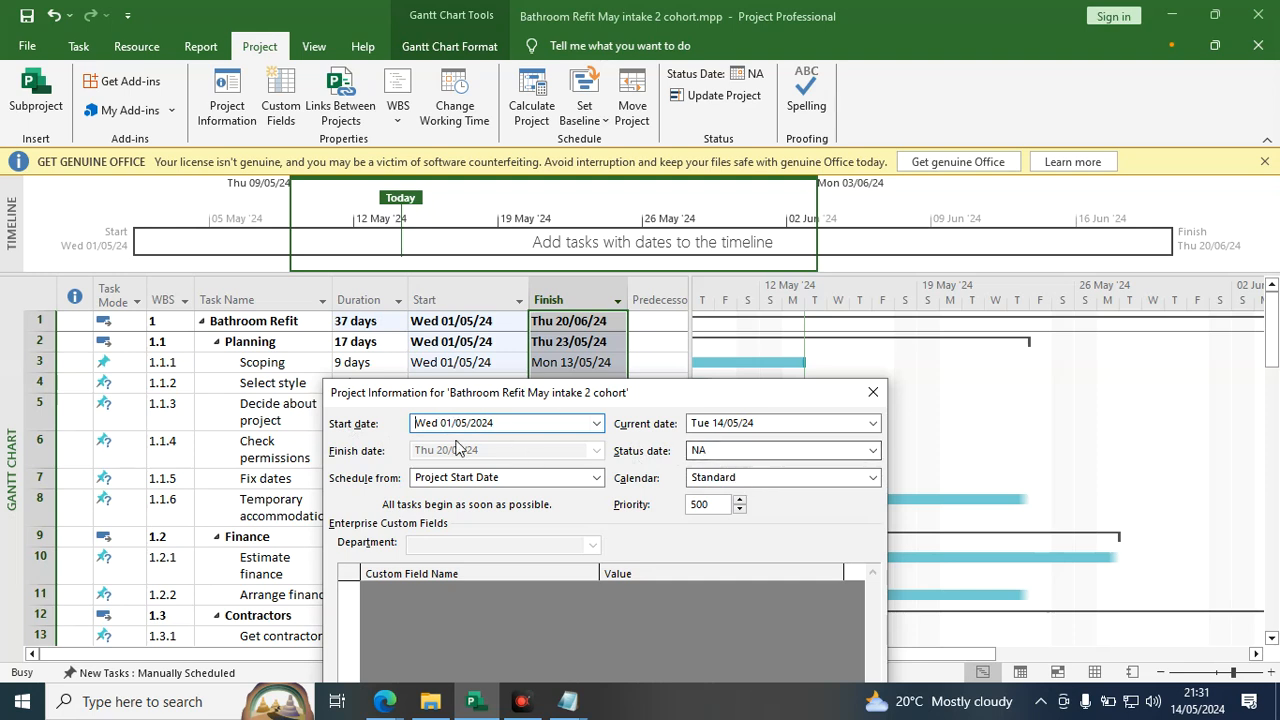
{"action": "left_click", "coordinate": [872, 450]}
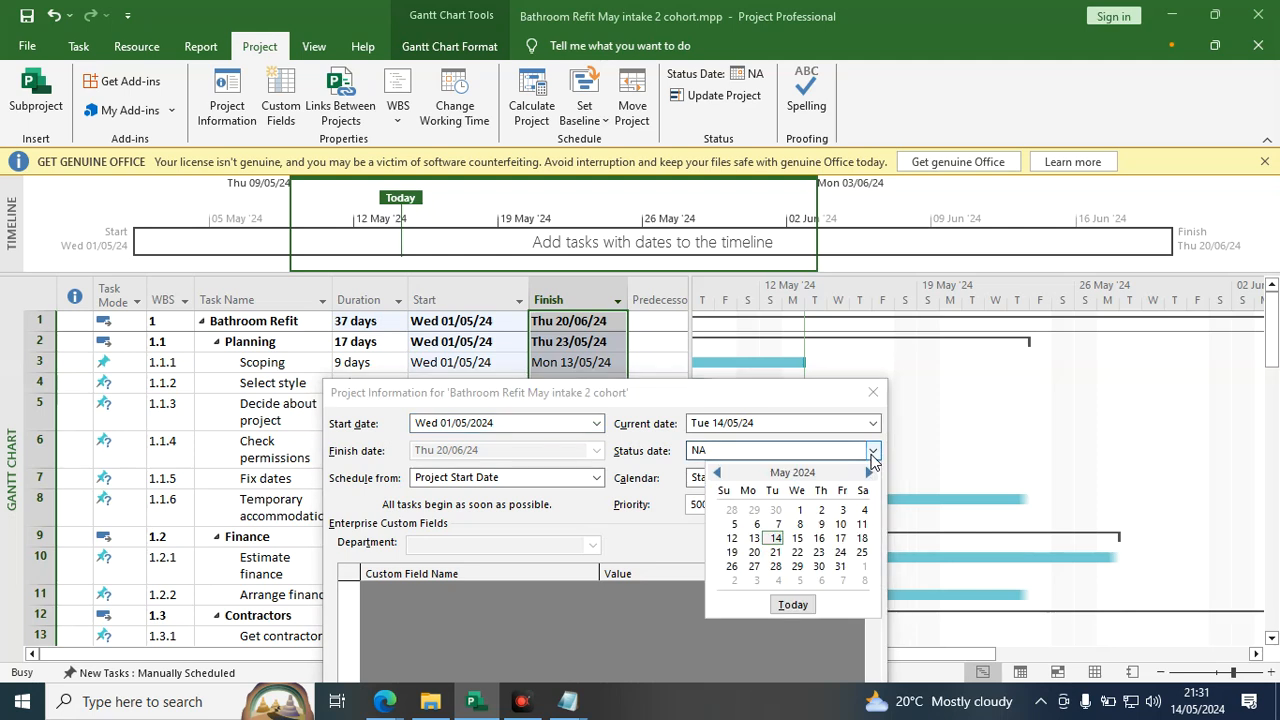
{"action": "left_click", "coordinate": [800, 510]}
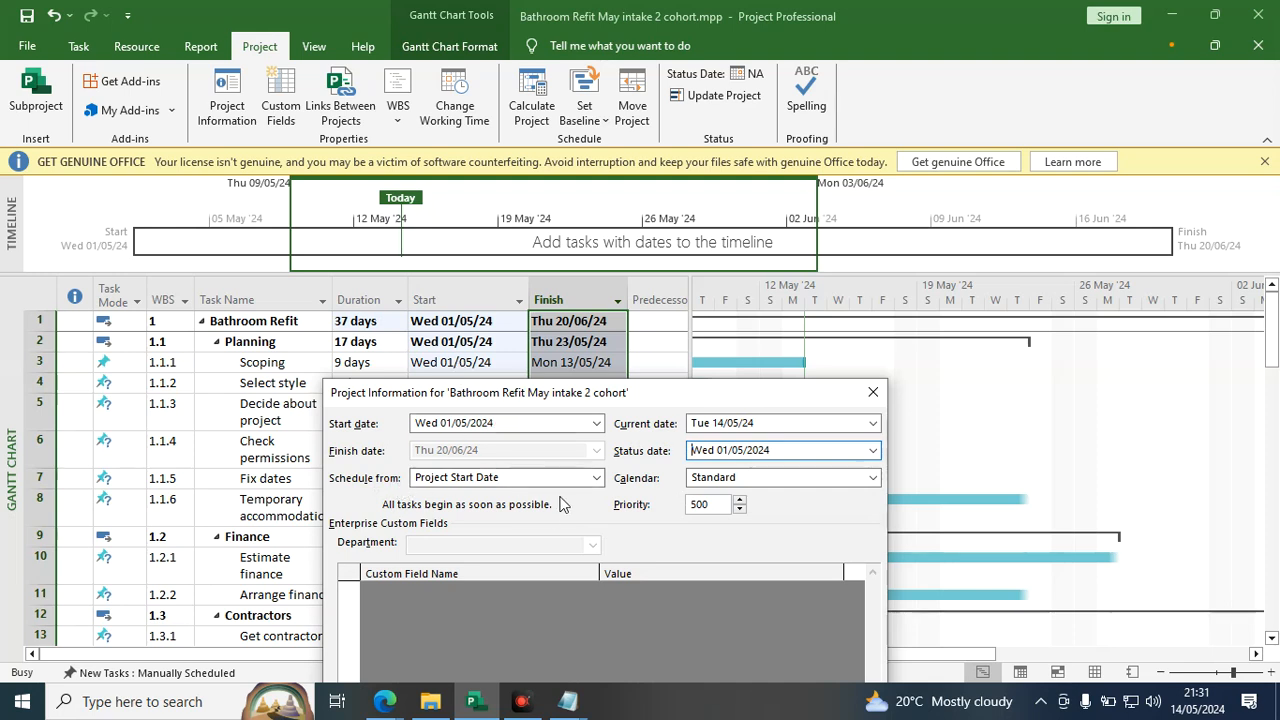
{"action": "left_click", "coordinate": [498, 478]}
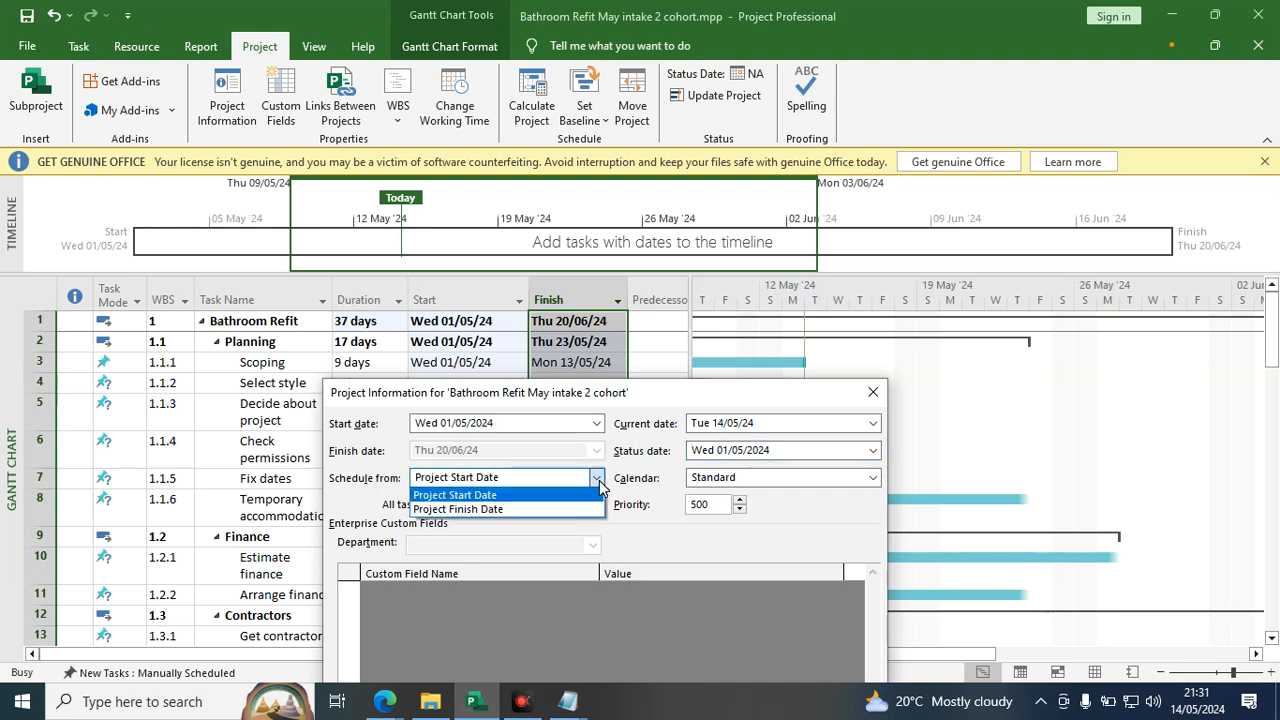
{"action": "left_click", "coordinate": [482, 497]}
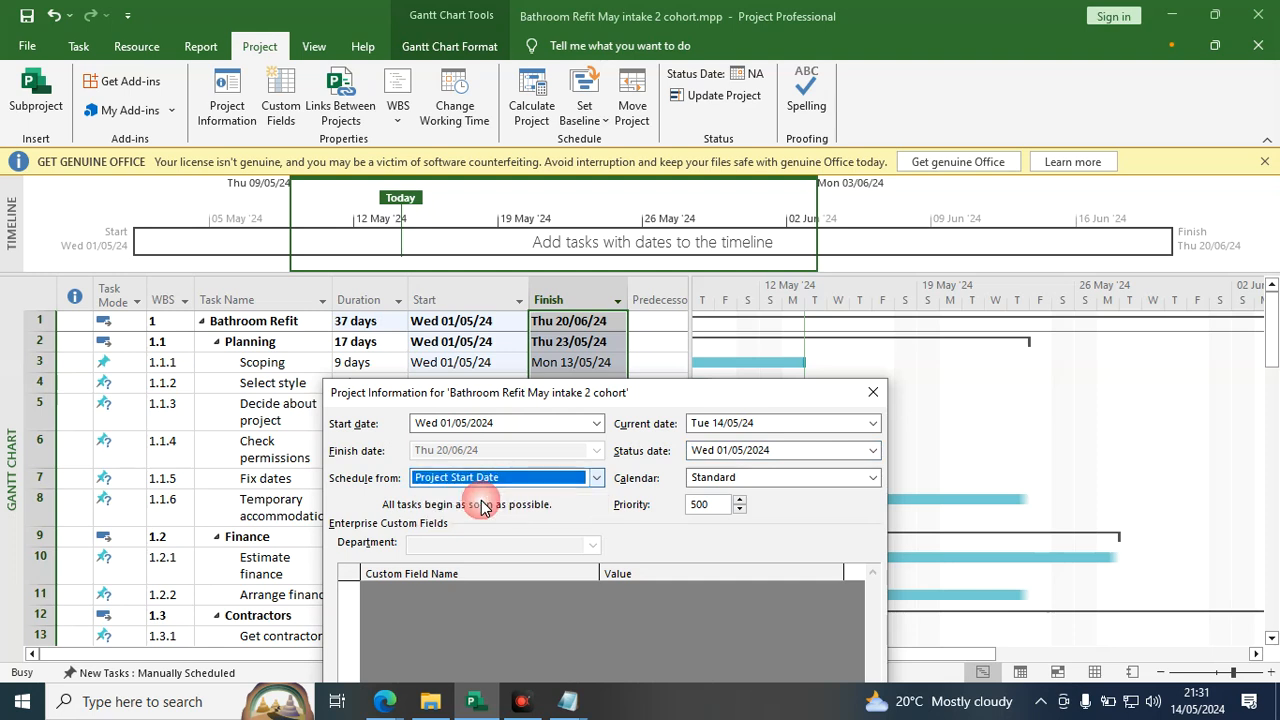
{"action": "left_click", "coordinate": [778, 478]}
{"action": "left_click", "coordinate": [713, 524]}
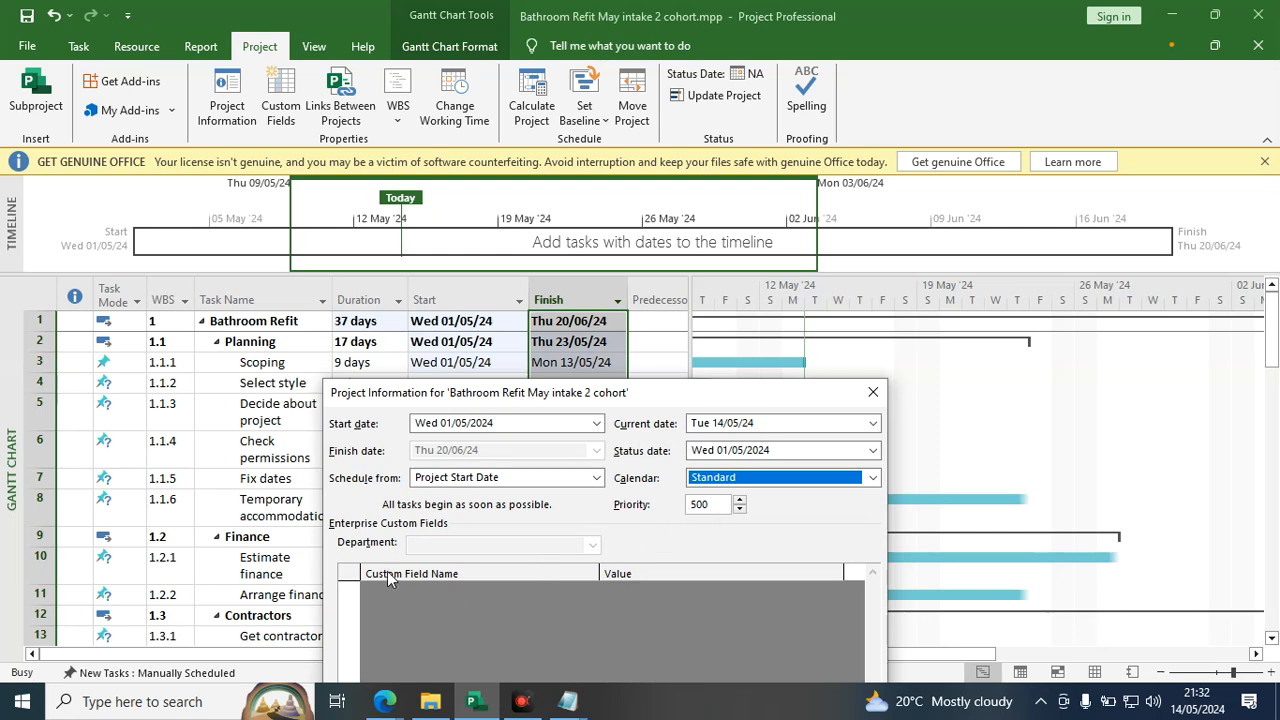
{"action": "left_click_drag", "start_coordinate": [519, 404], "coordinate": [406, 221]}
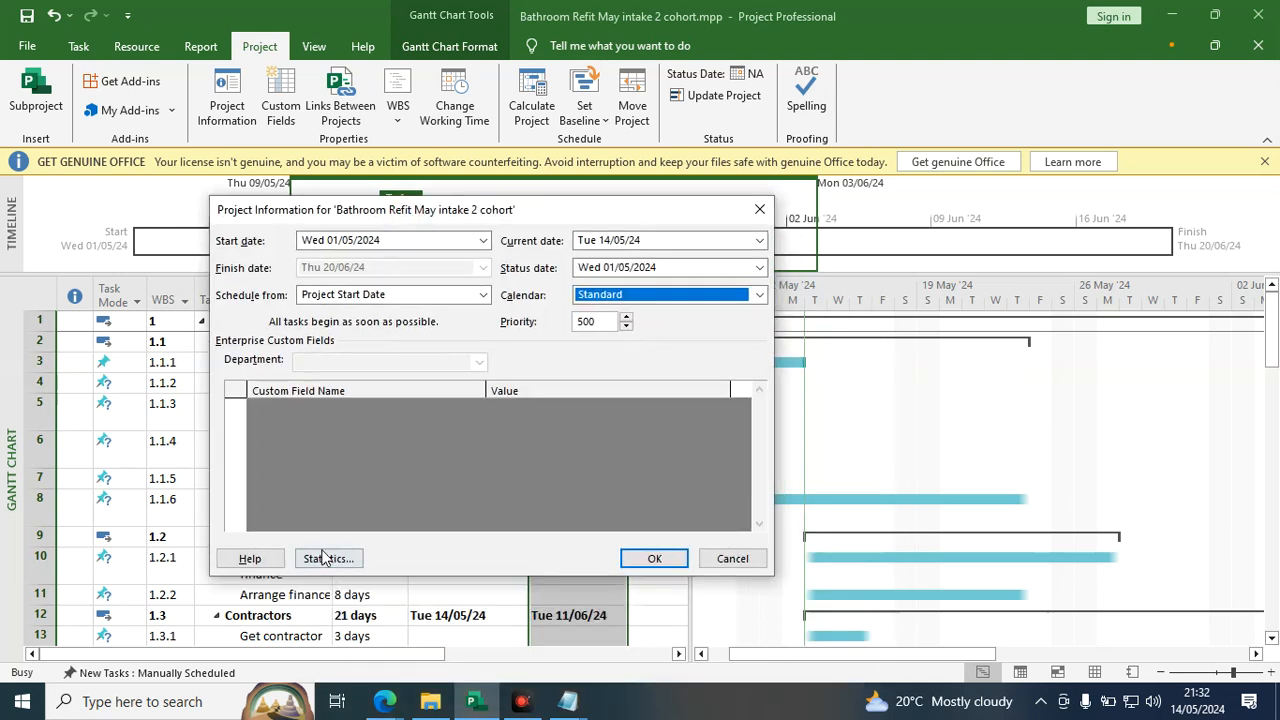
{"action": "left_click", "coordinate": [653, 558]}
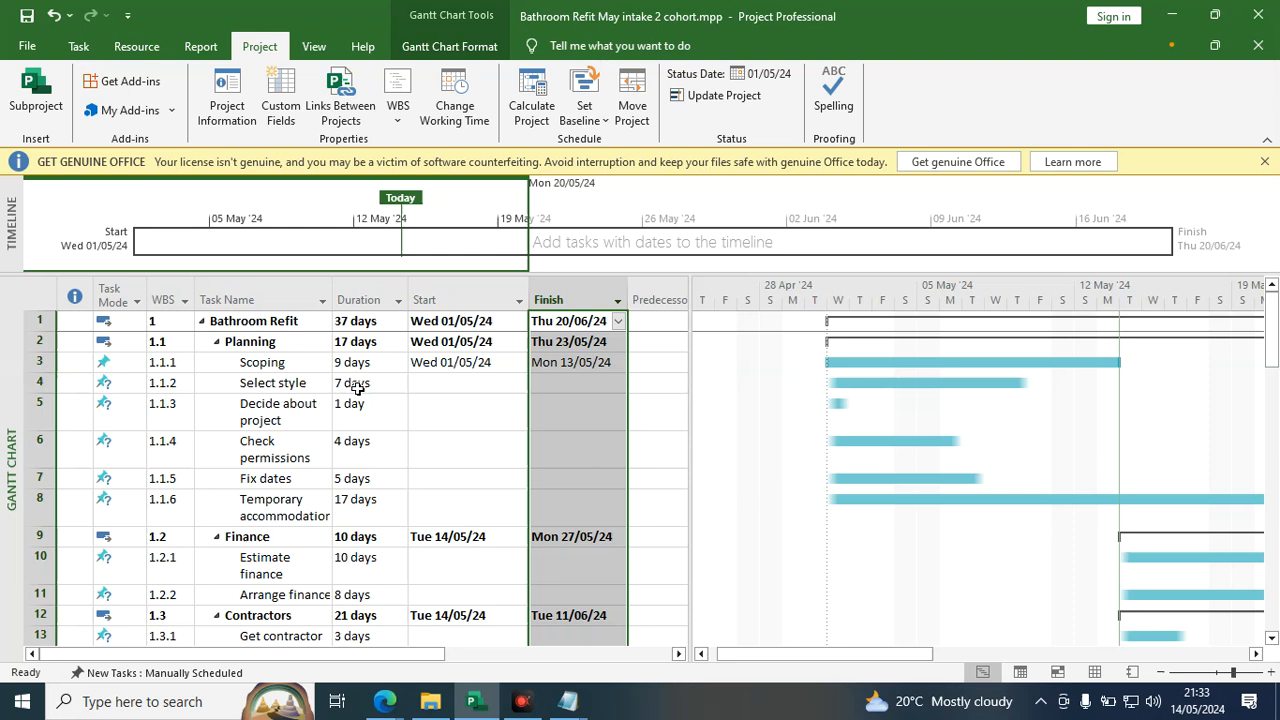
Link the Planning subtasks in sequence from Scoping through Temporary accommodation, and widen the task table to show the Predecessors and Resource Names columns.
{"action": "left_click", "coordinate": [443, 381]}
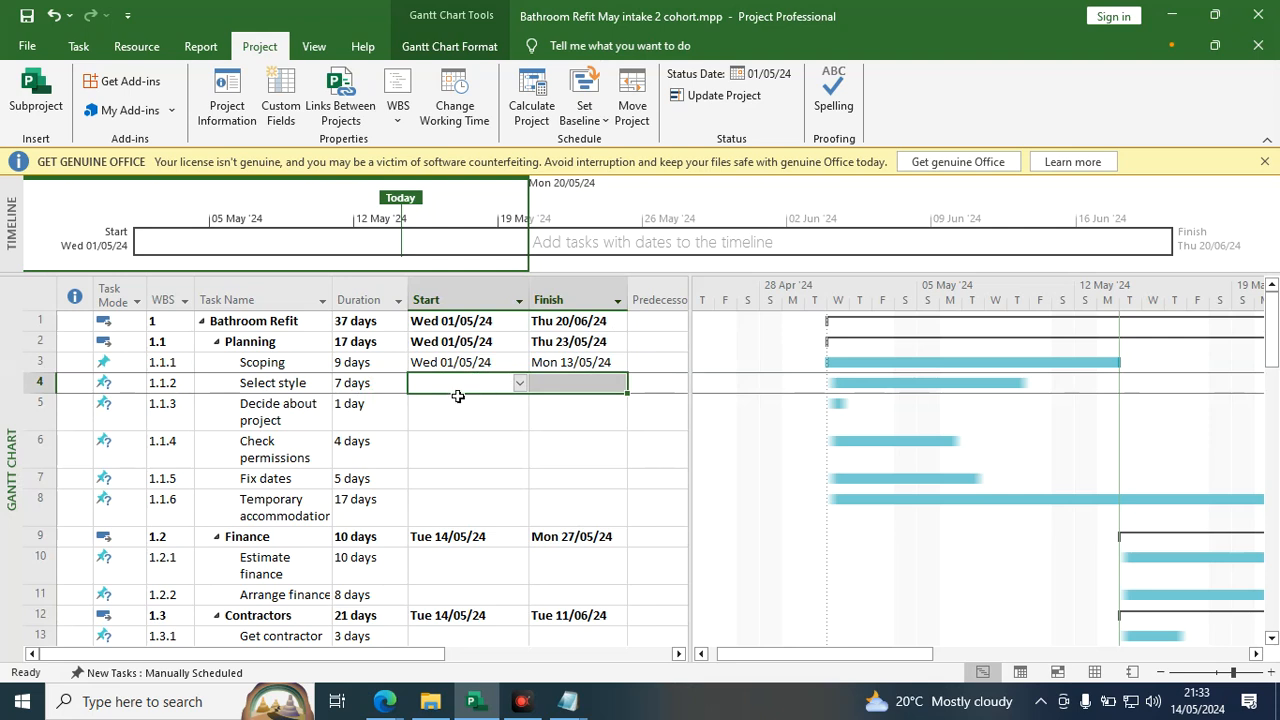
{"action": "scroll", "coordinate": [455, 400], "scroll_direction": "down", "scroll_amount": 2}
{"action": "scroll", "coordinate": [455, 400], "scroll_direction": "up", "scroll_amount": 2}
{"action": "left_click", "coordinate": [296, 384]}
{"action": "left_click_drag", "start_coordinate": [261, 364], "coordinate": [252, 498]}
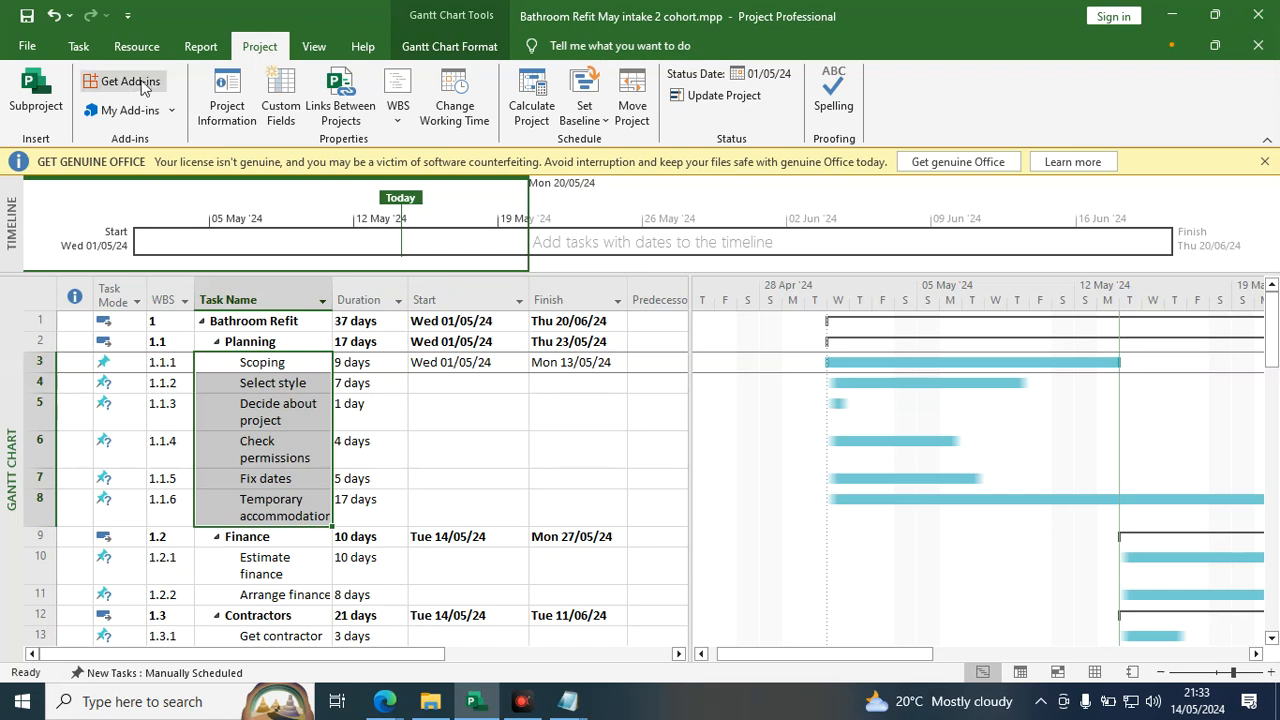
{"action": "left_click", "coordinate": [79, 47]}
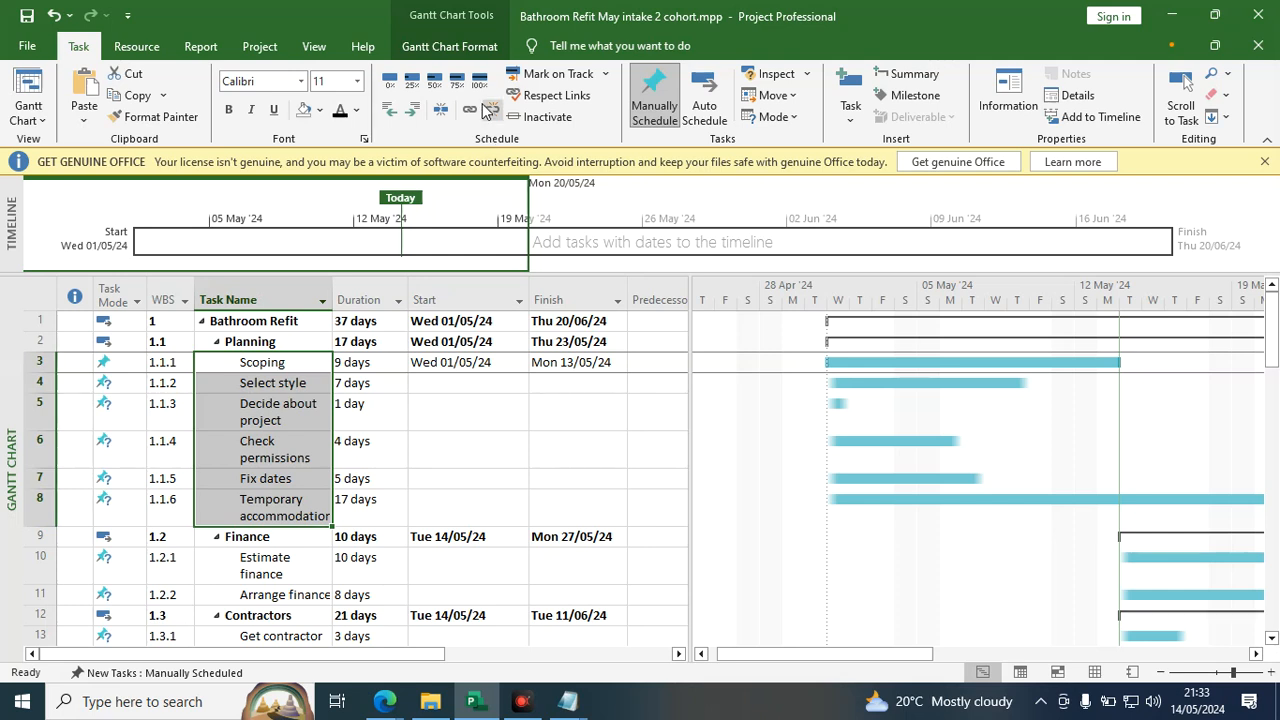
{"action": "left_click", "coordinate": [469, 112]}
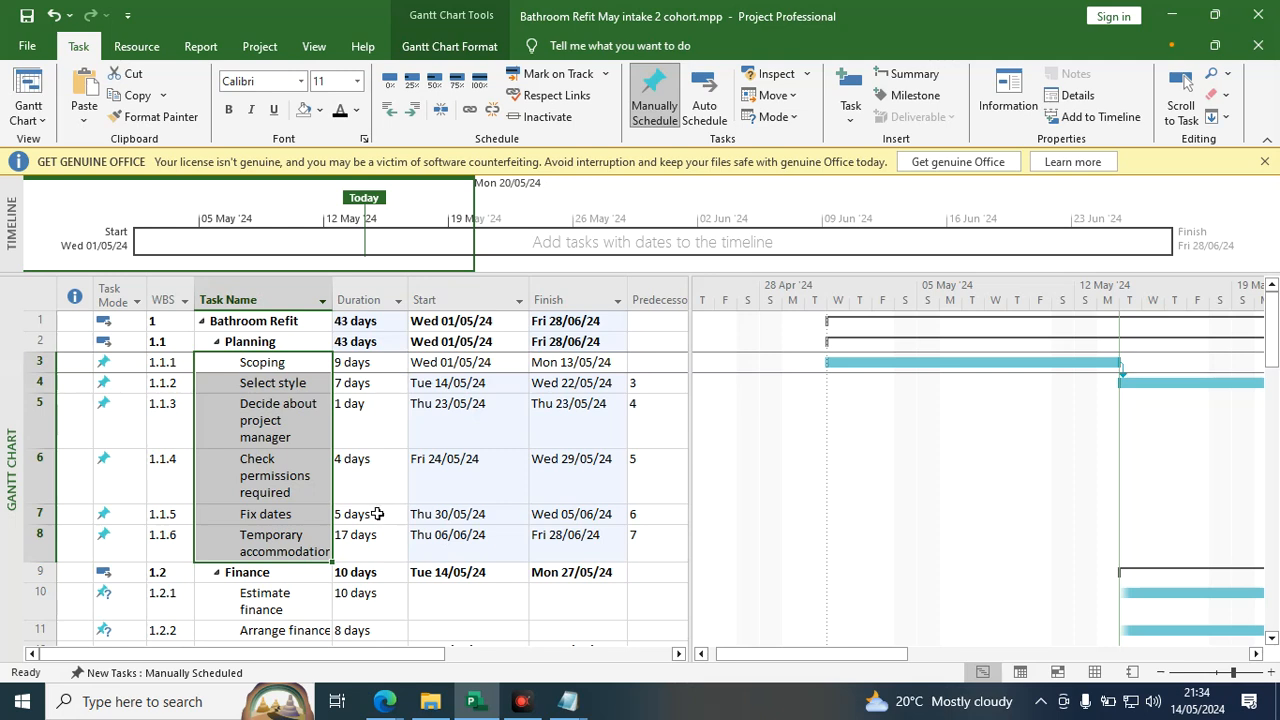
{"action": "left_click_drag", "start_coordinate": [689, 289], "coordinate": [828, 286]}
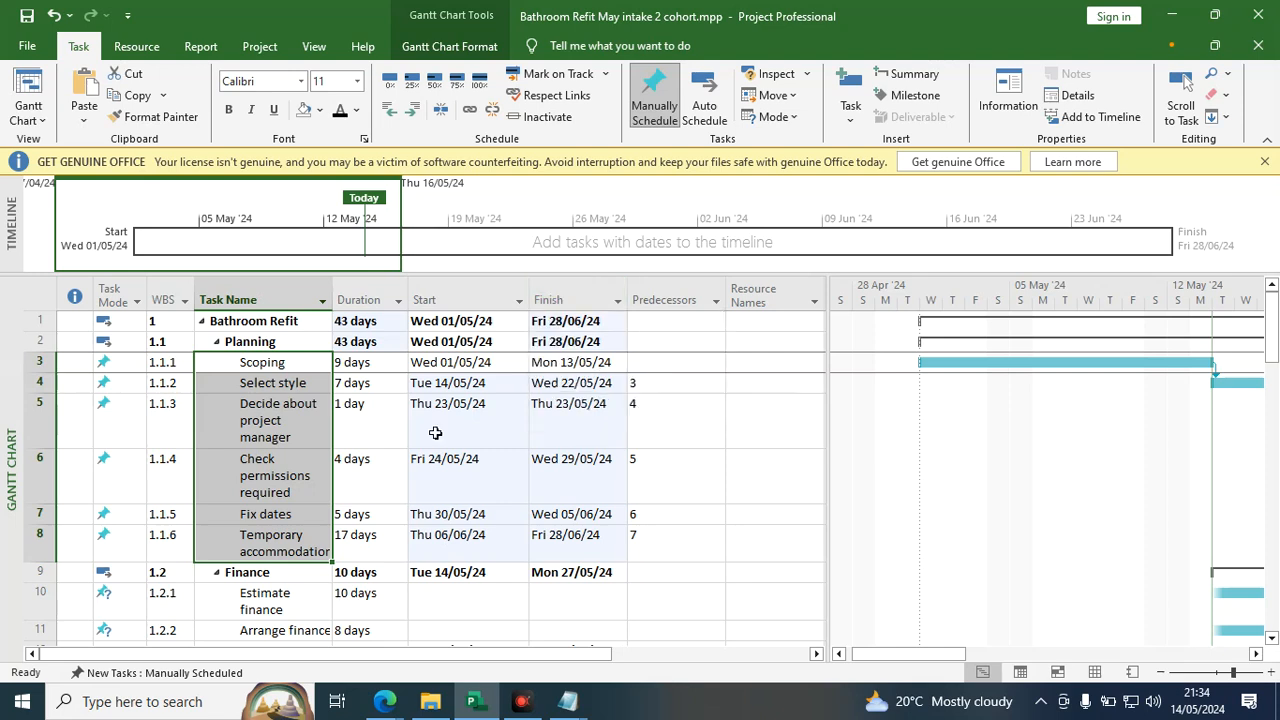
Link the Finance subtasks Estimate finance and Arrange finance in sequence.
{"action": "scroll", "coordinate": [406, 480], "scroll_direction": "down", "scroll_amount": 3}
{"action": "scroll", "coordinate": [380, 474], "scroll_direction": "up", "scroll_amount": 2}
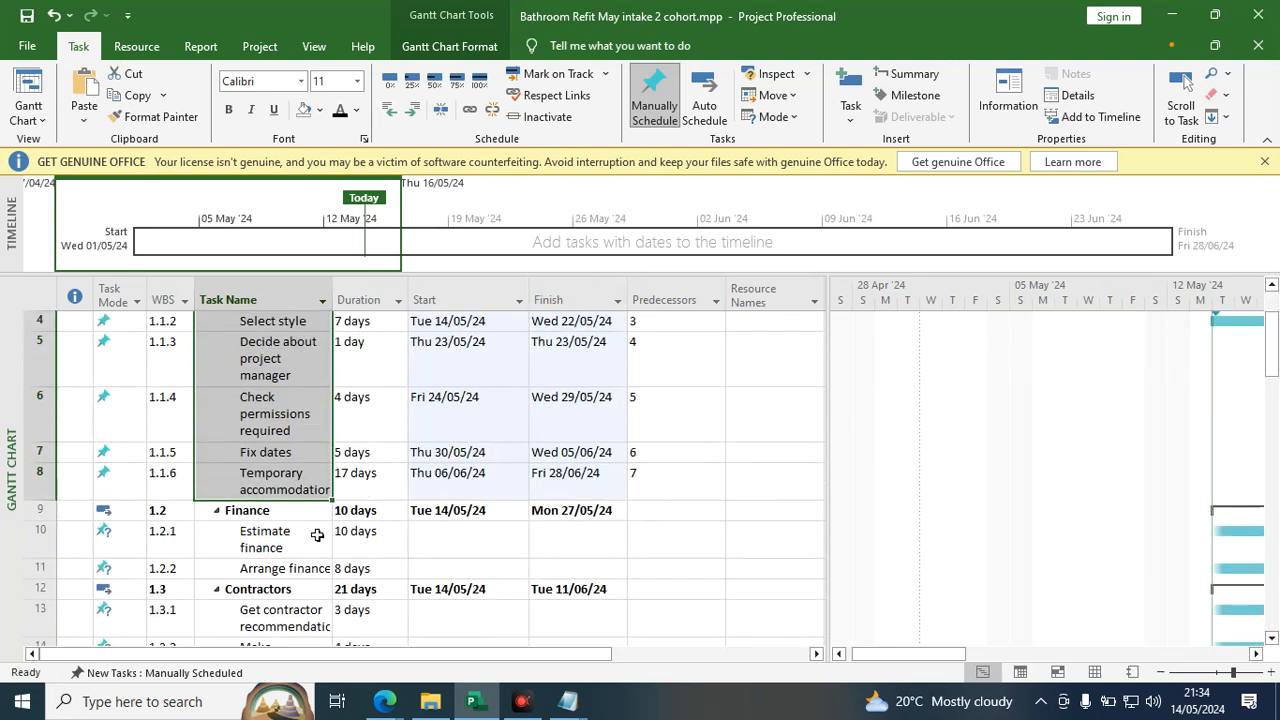
{"action": "left_click_drag", "start_coordinate": [272, 538], "coordinate": [274, 566]}
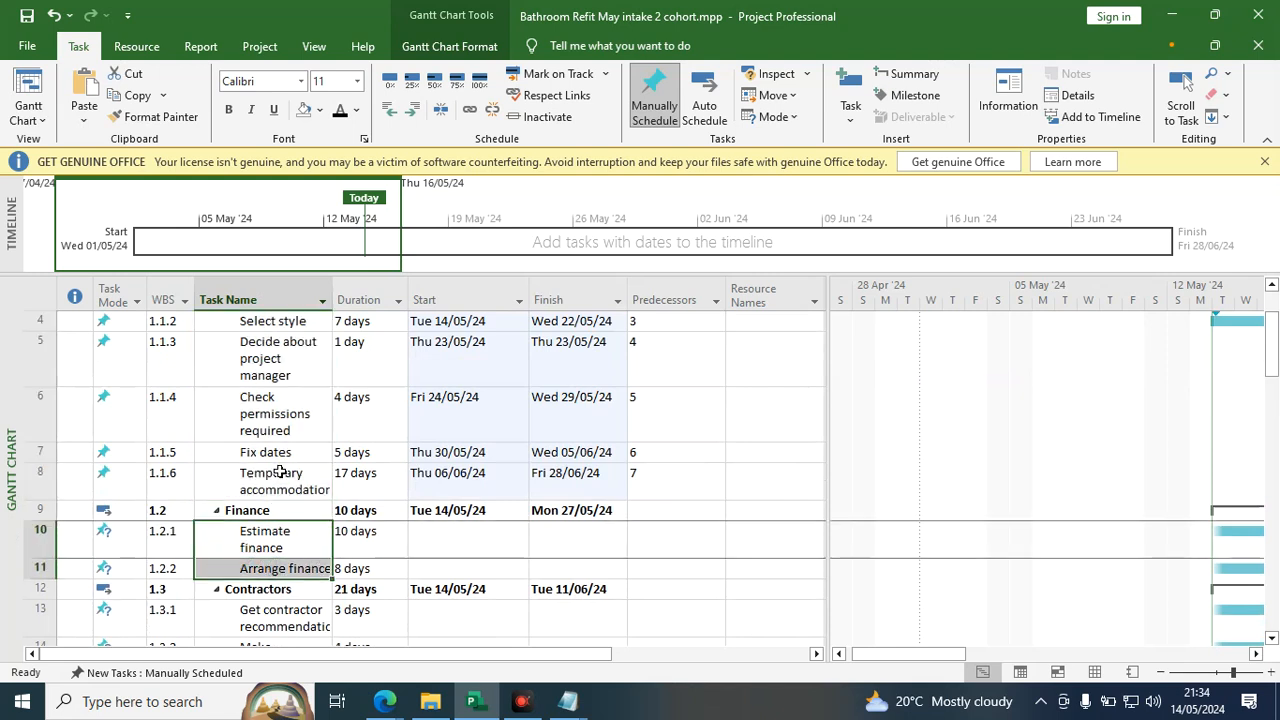
{"action": "left_click", "coordinate": [474, 116]}
Link the four Contractors subtasks in sequence, from getting contractor recommendations through Appoint contractors.
{"action": "scroll", "coordinate": [430, 483], "scroll_direction": "down", "scroll_amount": 5}
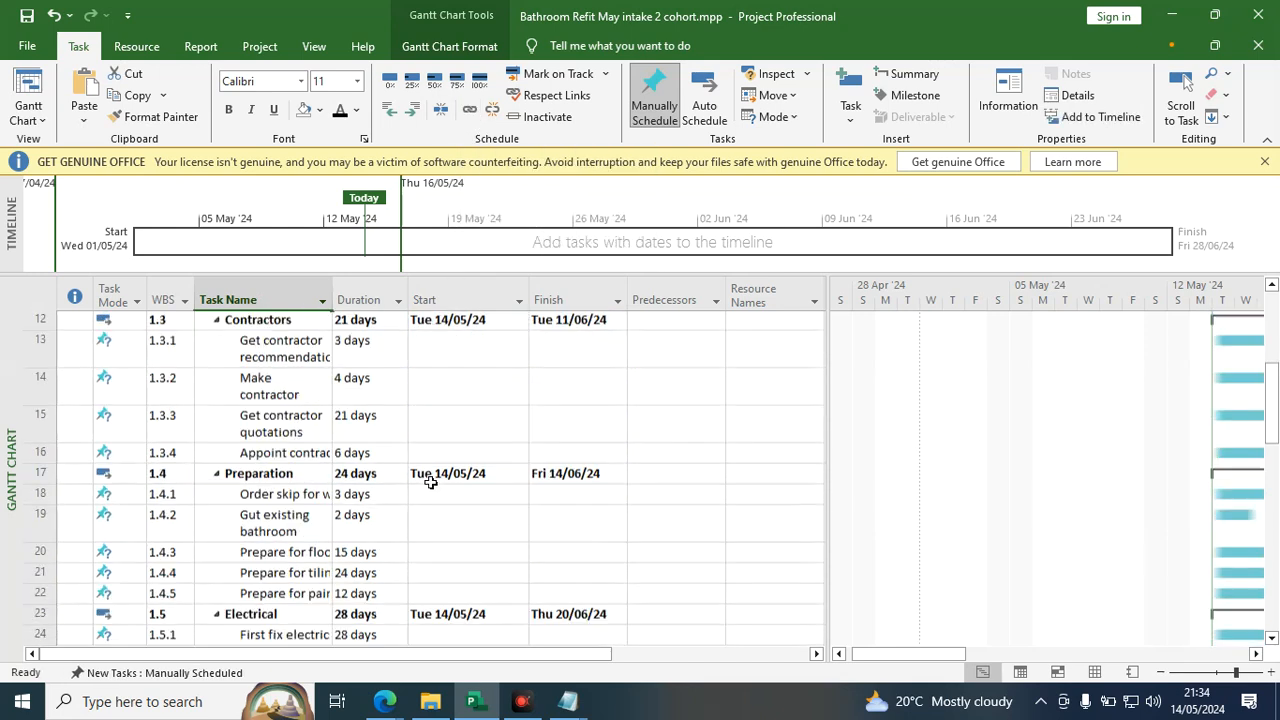
{"action": "scroll", "coordinate": [430, 483], "scroll_direction": "up", "scroll_amount": 5}
{"action": "left_click_drag", "start_coordinate": [286, 484], "coordinate": [286, 591]}
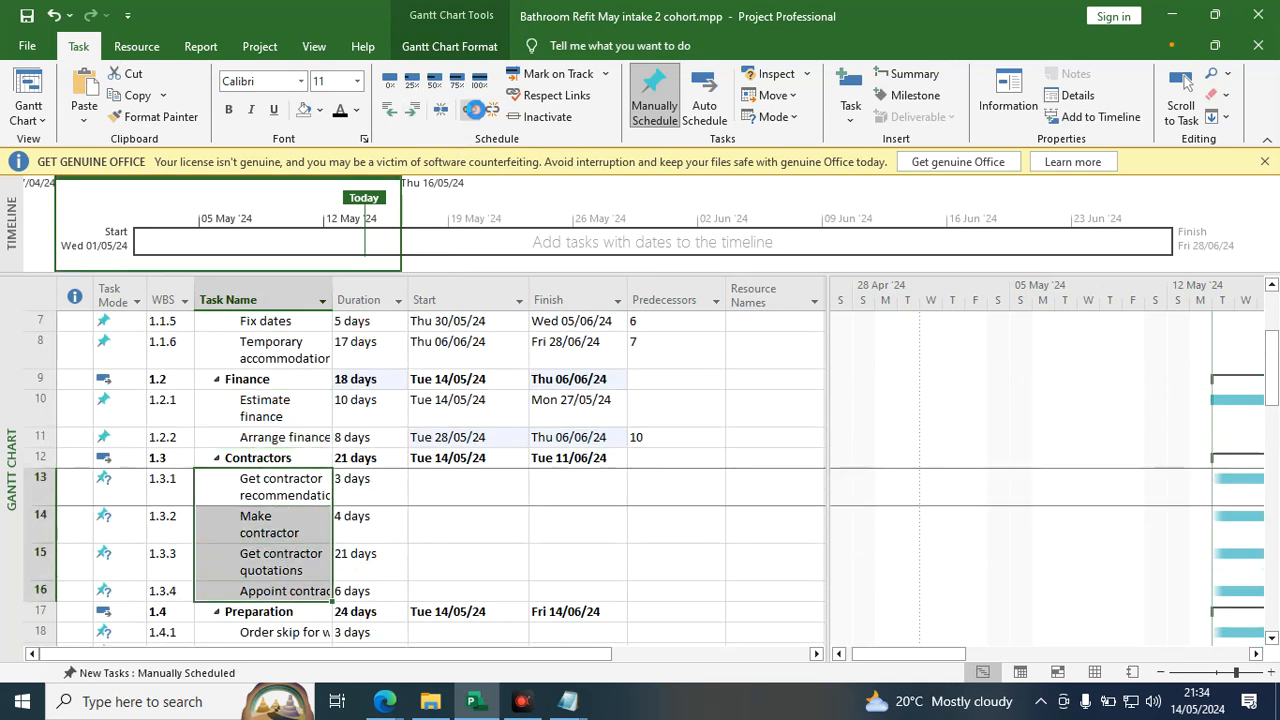
{"action": "left_click", "coordinate": [474, 110]}
Link the five Preparation subtasks in sequence, from Order skip for waste through Prepare for painting.
{"action": "scroll", "coordinate": [422, 368], "scroll_direction": "down", "scroll_amount": 3}
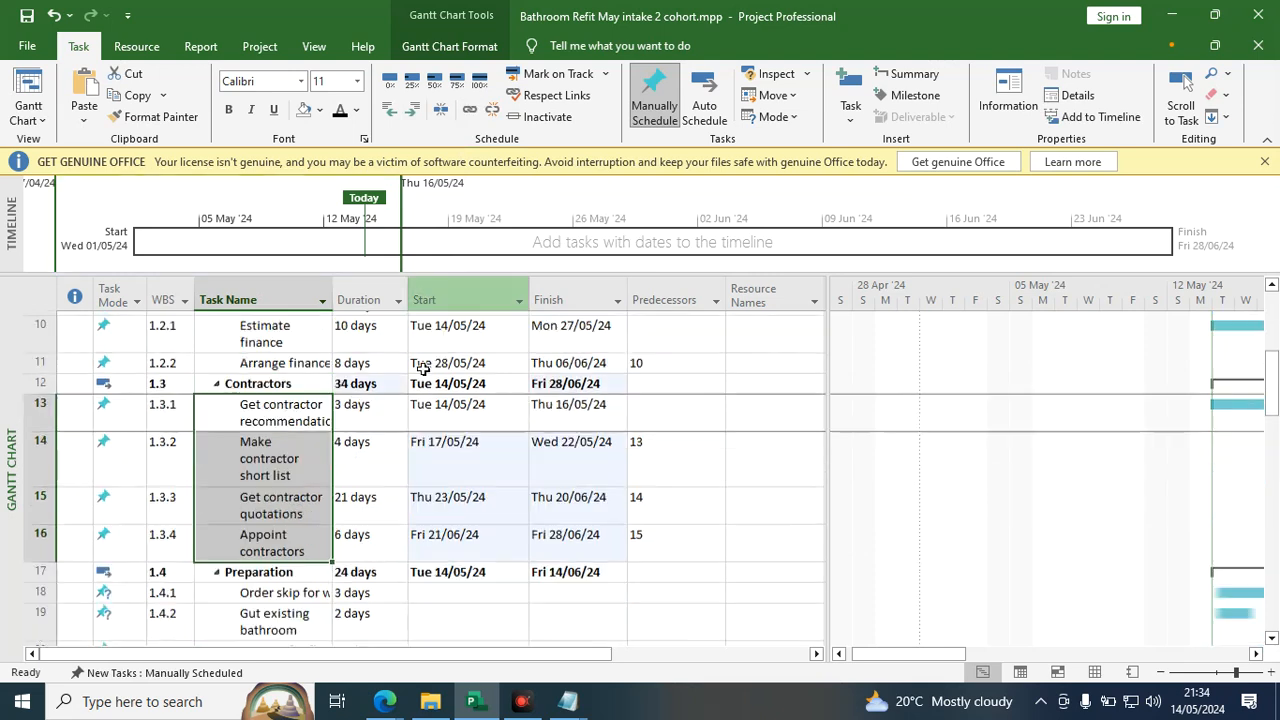
{"action": "scroll", "coordinate": [422, 368], "scroll_direction": "down", "scroll_amount": 3}
{"action": "left_click_drag", "start_coordinate": [286, 509], "coordinate": [273, 604]}
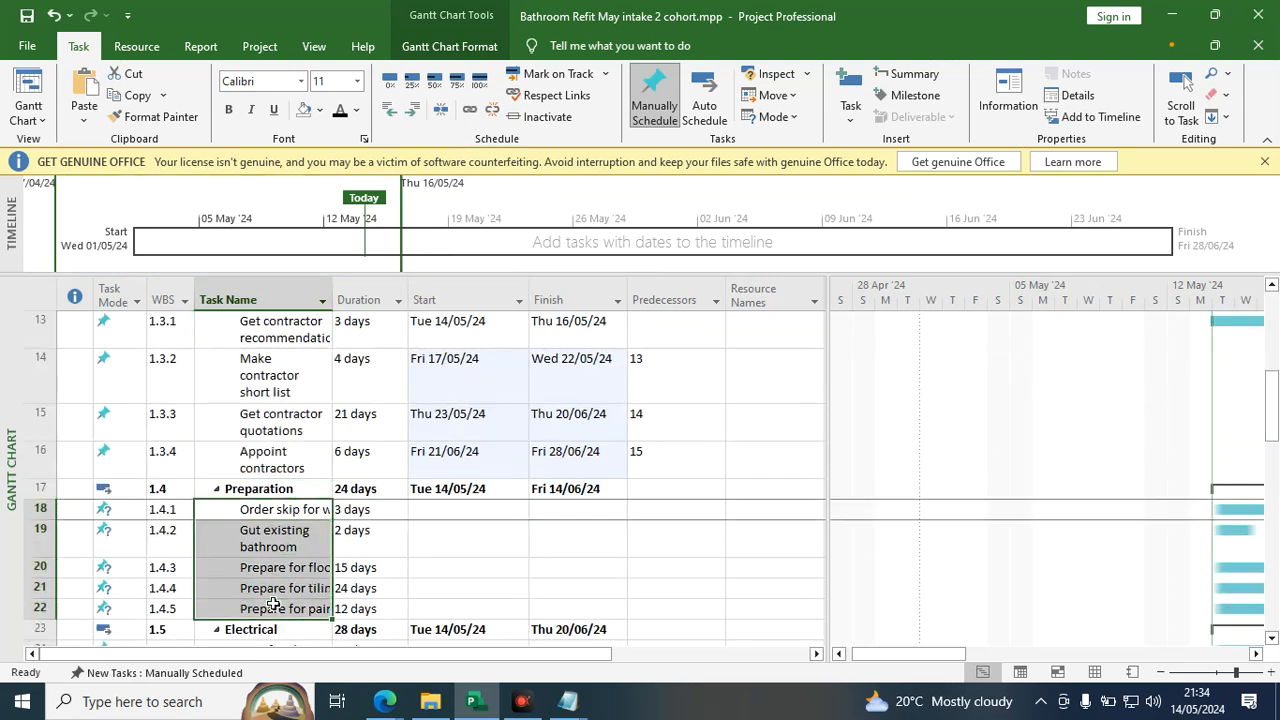
{"action": "left_click", "coordinate": [467, 110]}
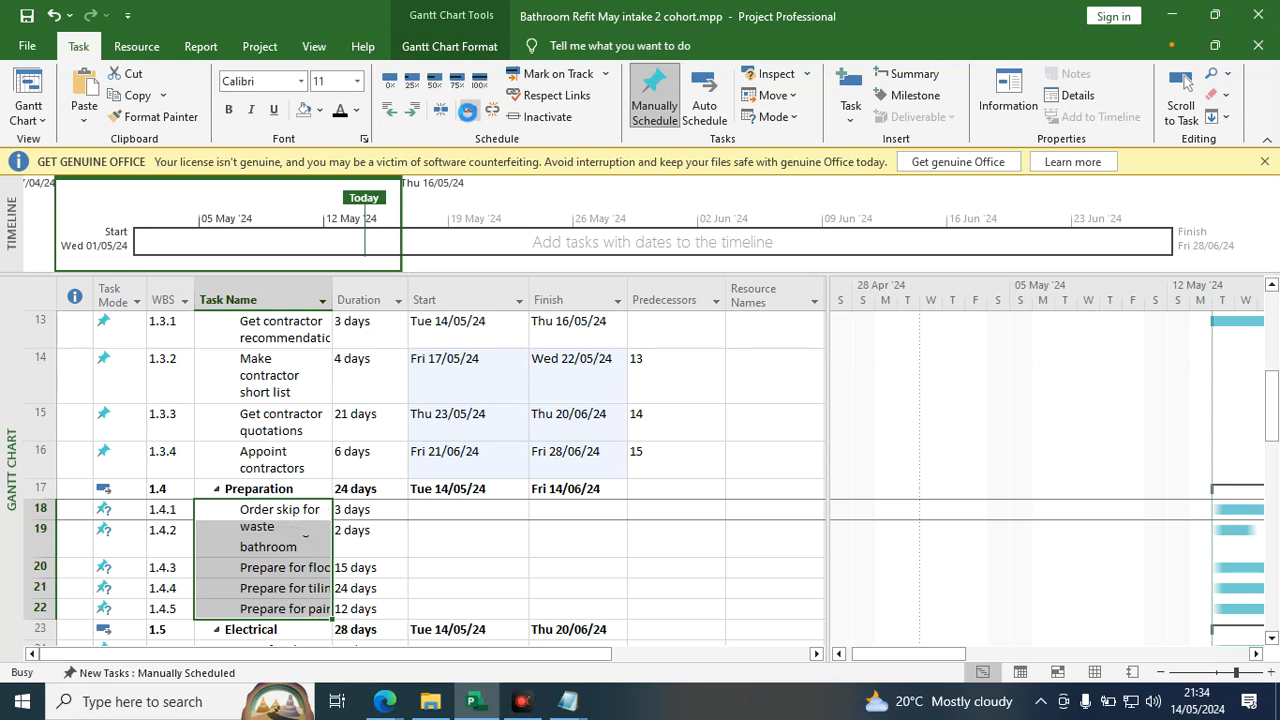
Link the Electrical subtasks from First fix electrics through Certification in sequence, and link the first and second fix Plumbing subtasks separately.
{"action": "scroll", "coordinate": [440, 440], "scroll_direction": "down", "scroll_amount": 3}
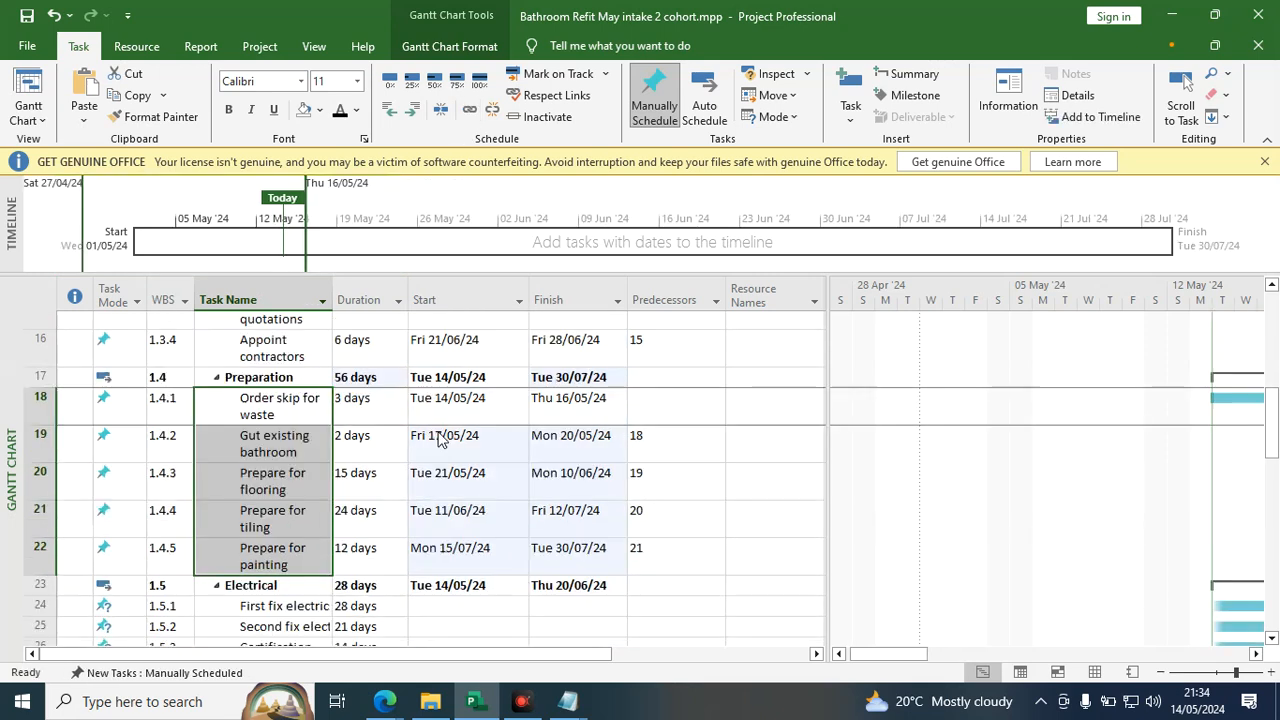
{"action": "scroll", "coordinate": [440, 440], "scroll_direction": "down", "scroll_amount": 6}
{"action": "left_click", "coordinate": [290, 379]}
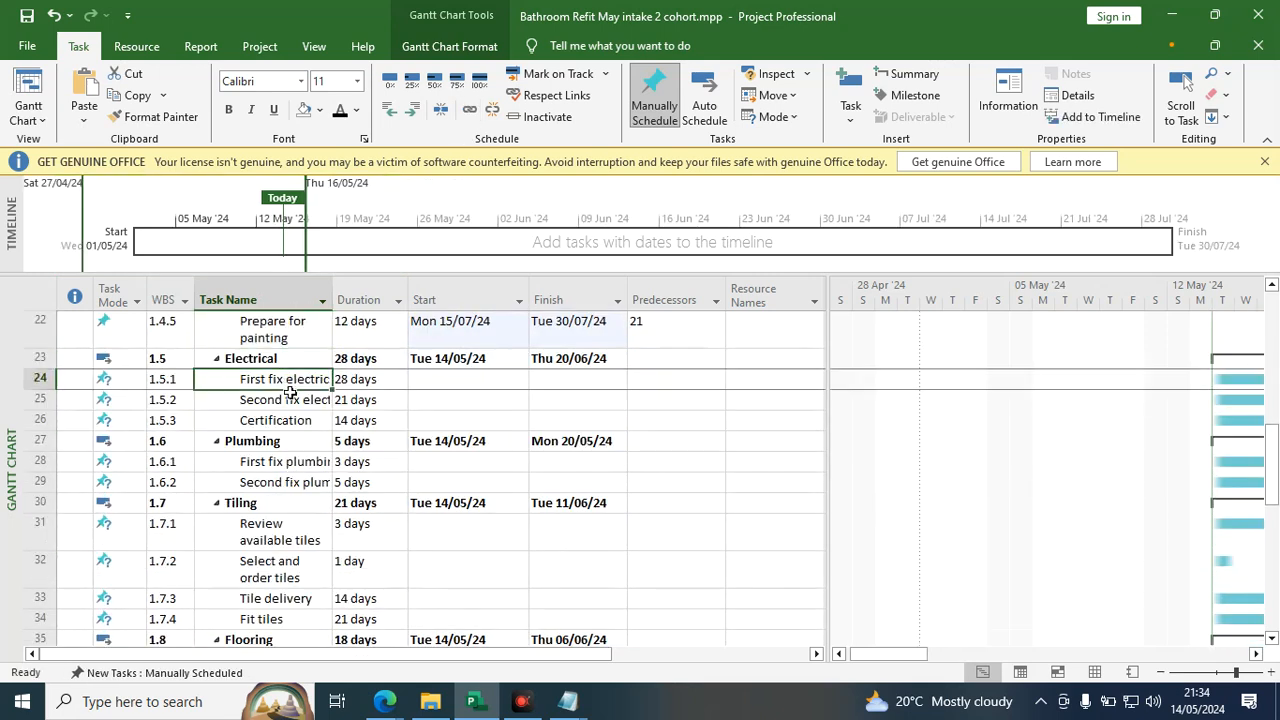
{"action": "left_click_drag", "start_coordinate": [290, 379], "coordinate": [288, 420]}
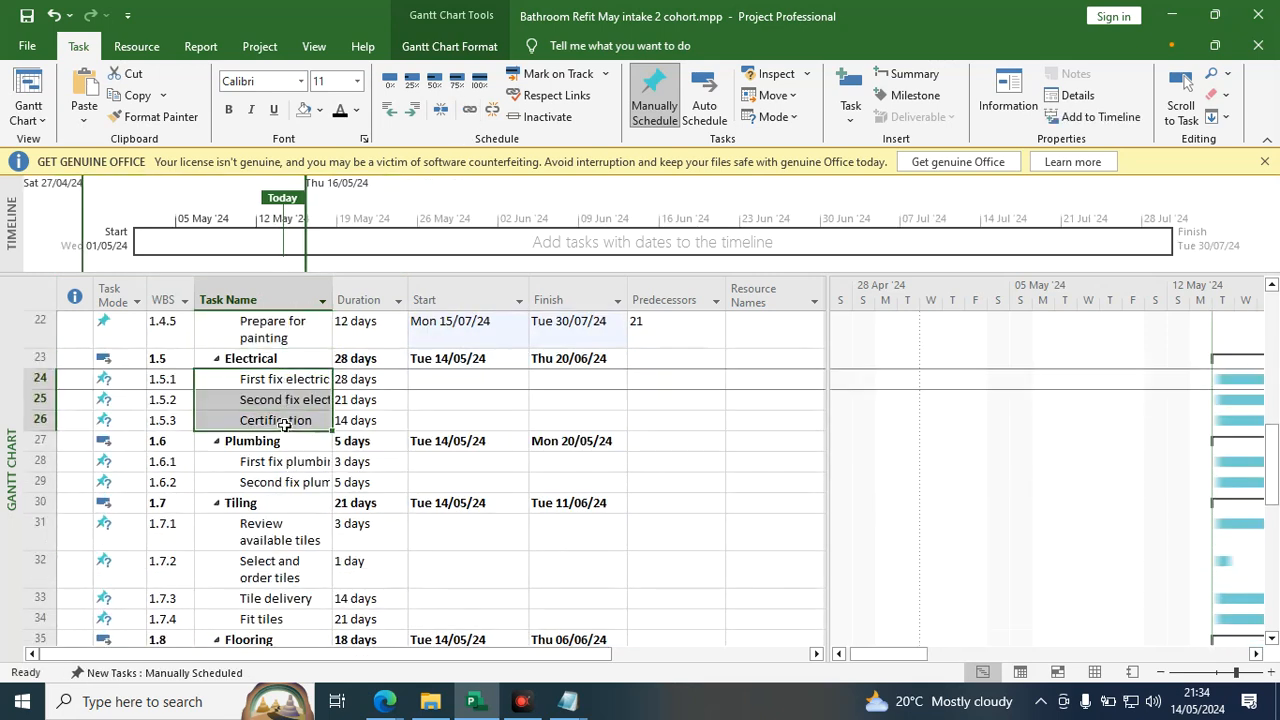
{"action": "left_click", "coordinate": [470, 112]}
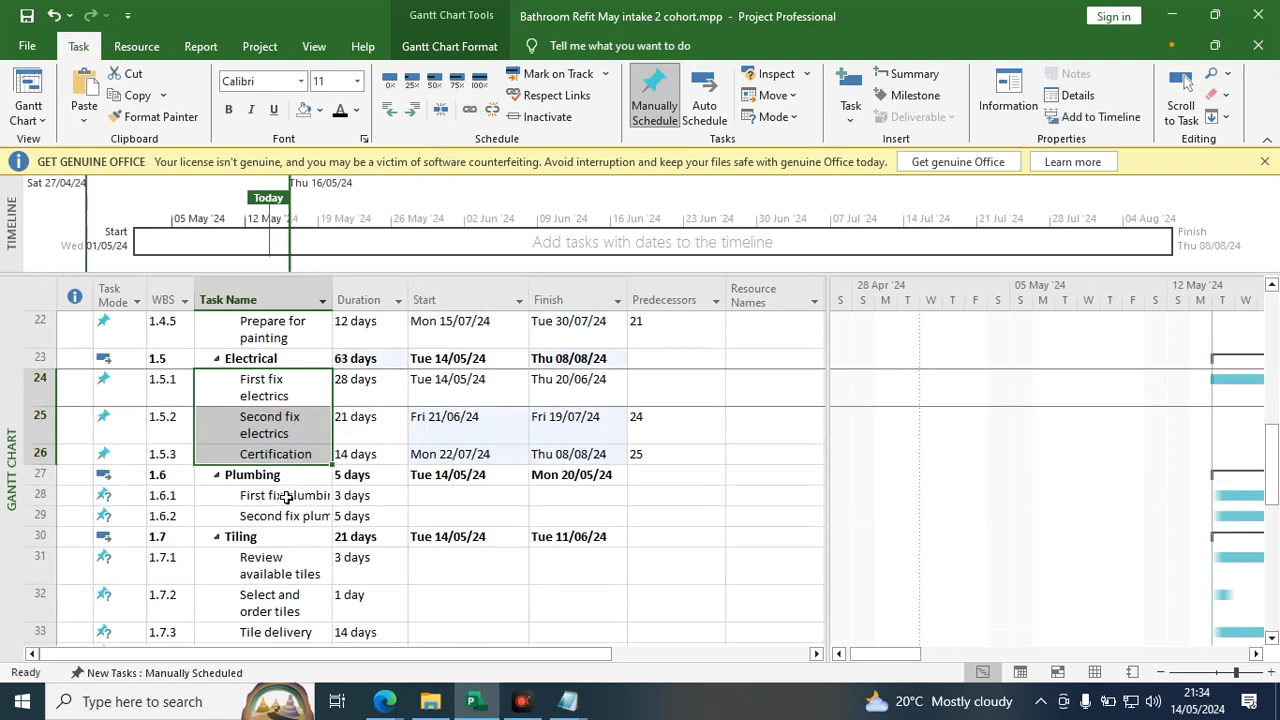
{"action": "left_click_drag", "start_coordinate": [285, 497], "coordinate": [288, 516]}
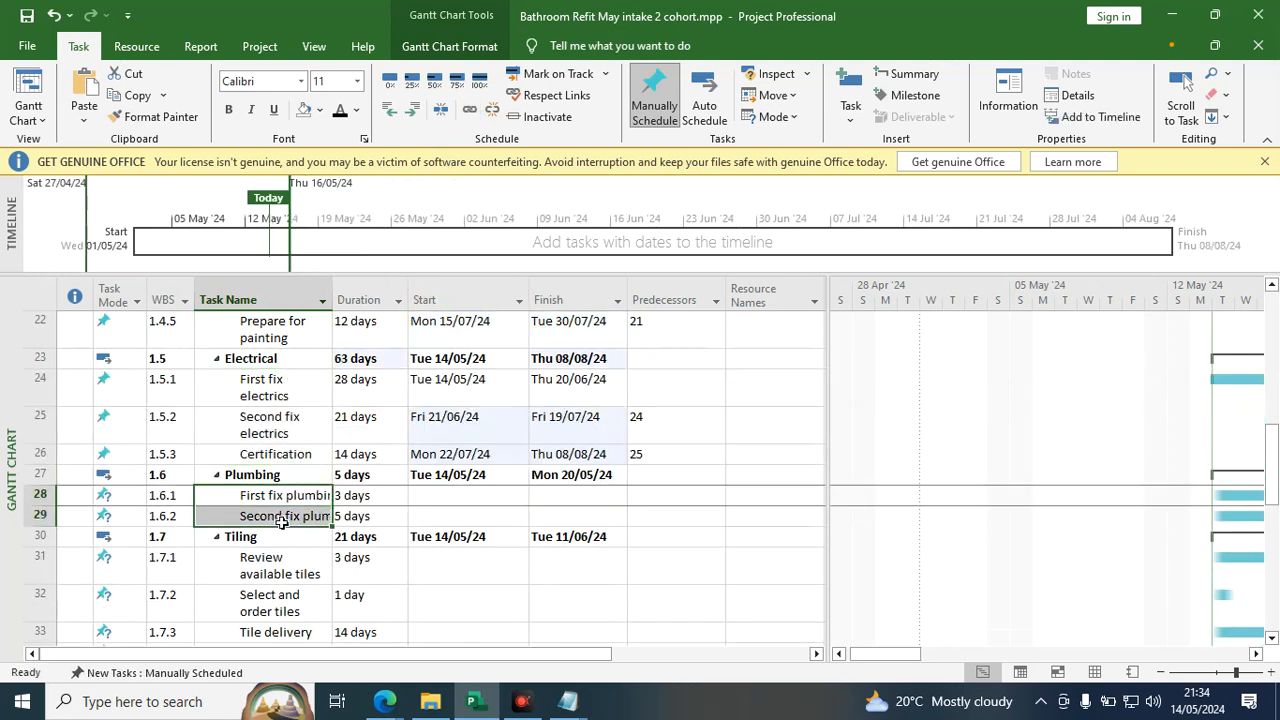
{"action": "left_click", "coordinate": [468, 110]}
Link the four Tiling subtasks in sequence, from Review available tiles through Fit tiles.
{"action": "scroll", "coordinate": [360, 505], "scroll_direction": "down", "scroll_amount": 1}
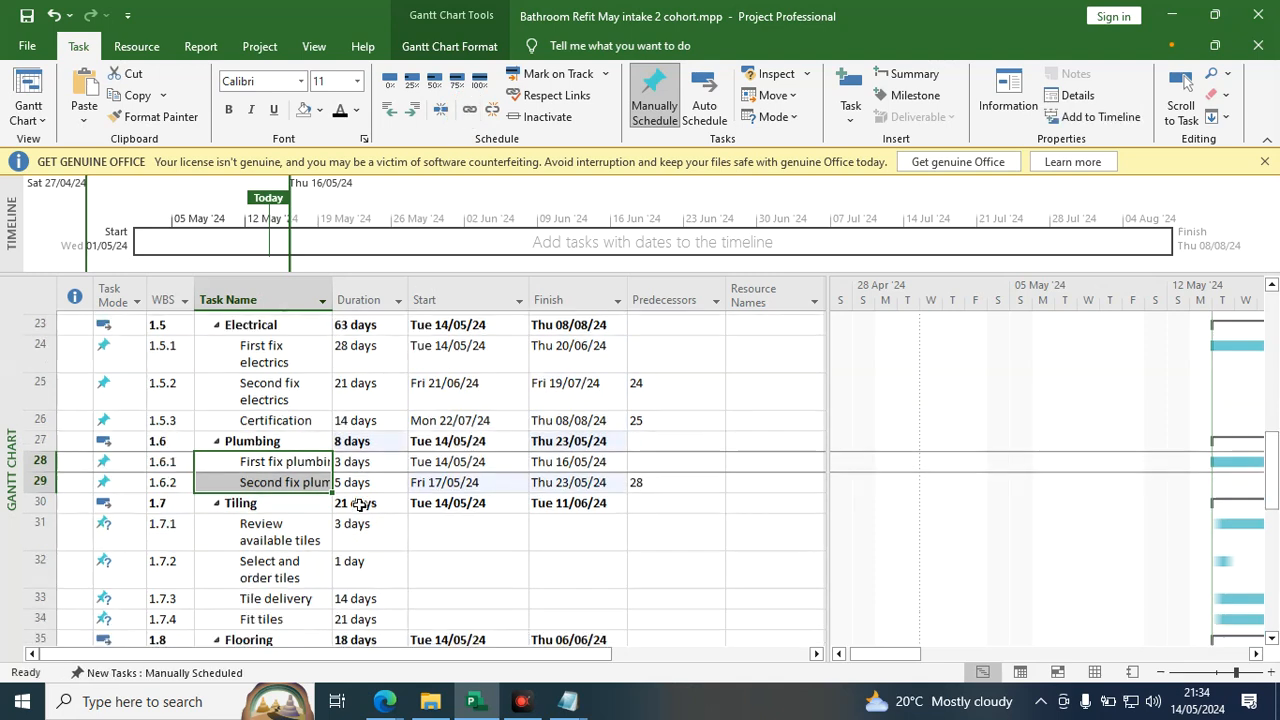
{"action": "scroll", "coordinate": [360, 505], "scroll_direction": "down", "scroll_amount": 2}
{"action": "left_click_drag", "start_coordinate": [266, 466], "coordinate": [265, 553]}
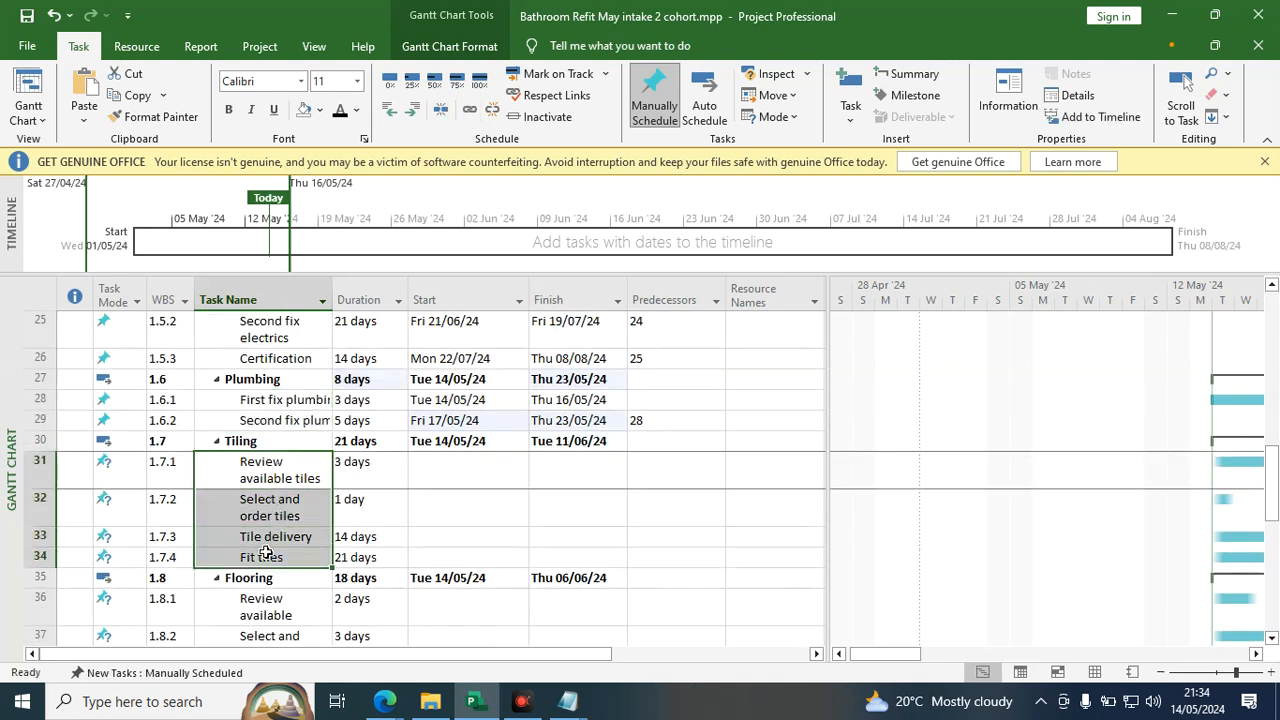
{"action": "left_click", "coordinate": [468, 110]}
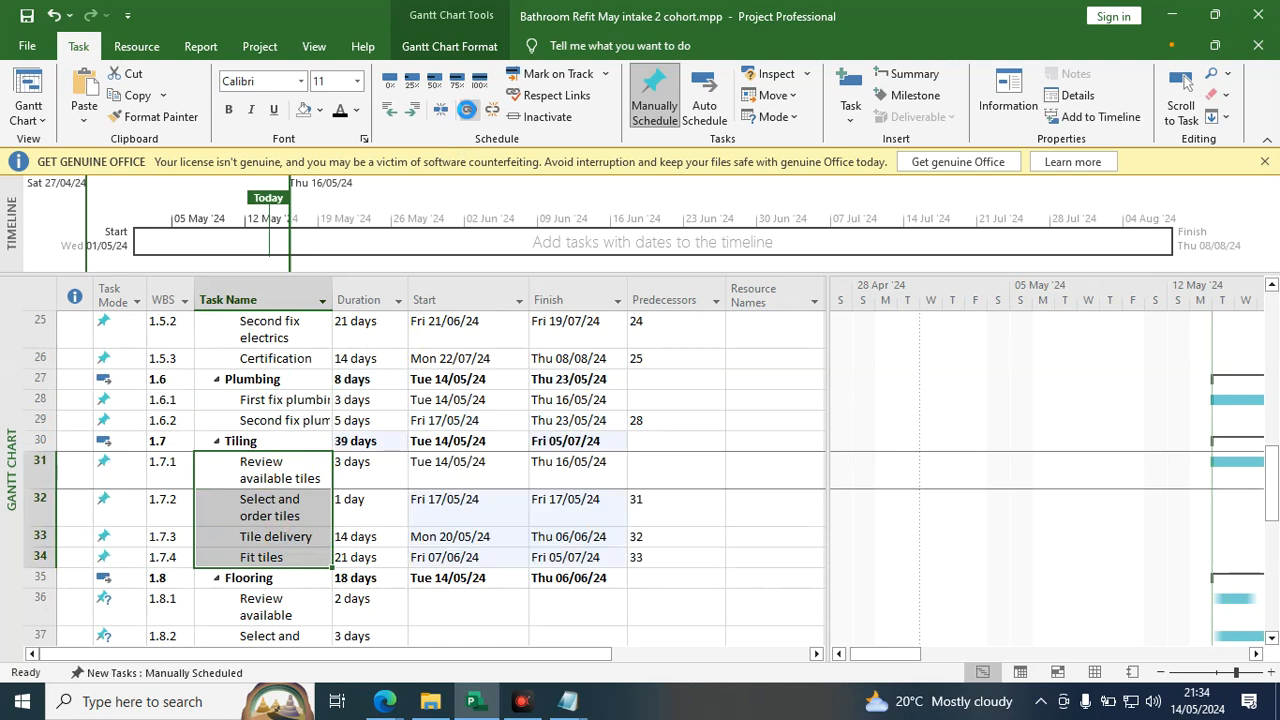
Link the four Flooring subtasks in sequence, from reviewing the available flooring through Fit flooring.
{"action": "scroll", "coordinate": [455, 640], "scroll_direction": "down", "scroll_amount": 1}
{"action": "scroll", "coordinate": [337, 491], "scroll_direction": "down", "scroll_amount": 3}
{"action": "left_click_drag", "start_coordinate": [286, 366], "coordinate": [265, 455]}
{"action": "left_click", "coordinate": [469, 111]}
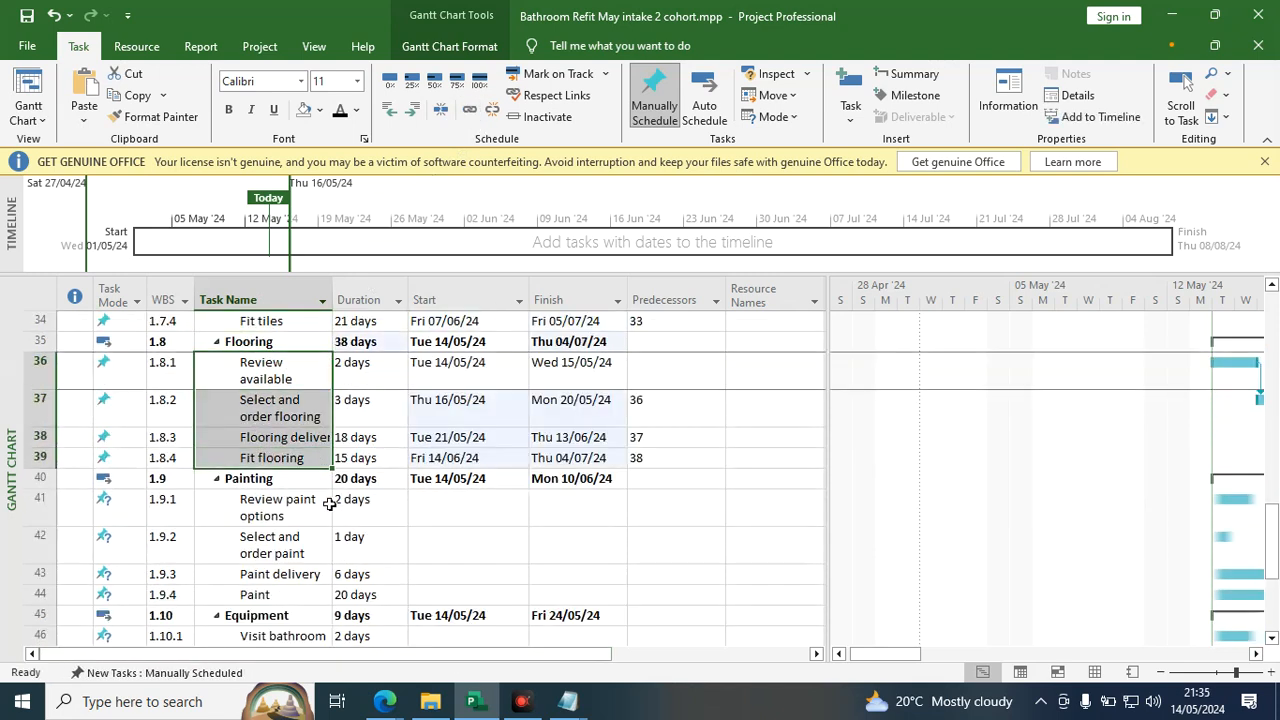
Link the four Painting subtasks in sequence, from Review paint options through Paint.
{"action": "left_click_drag", "start_coordinate": [286, 502], "coordinate": [277, 596]}
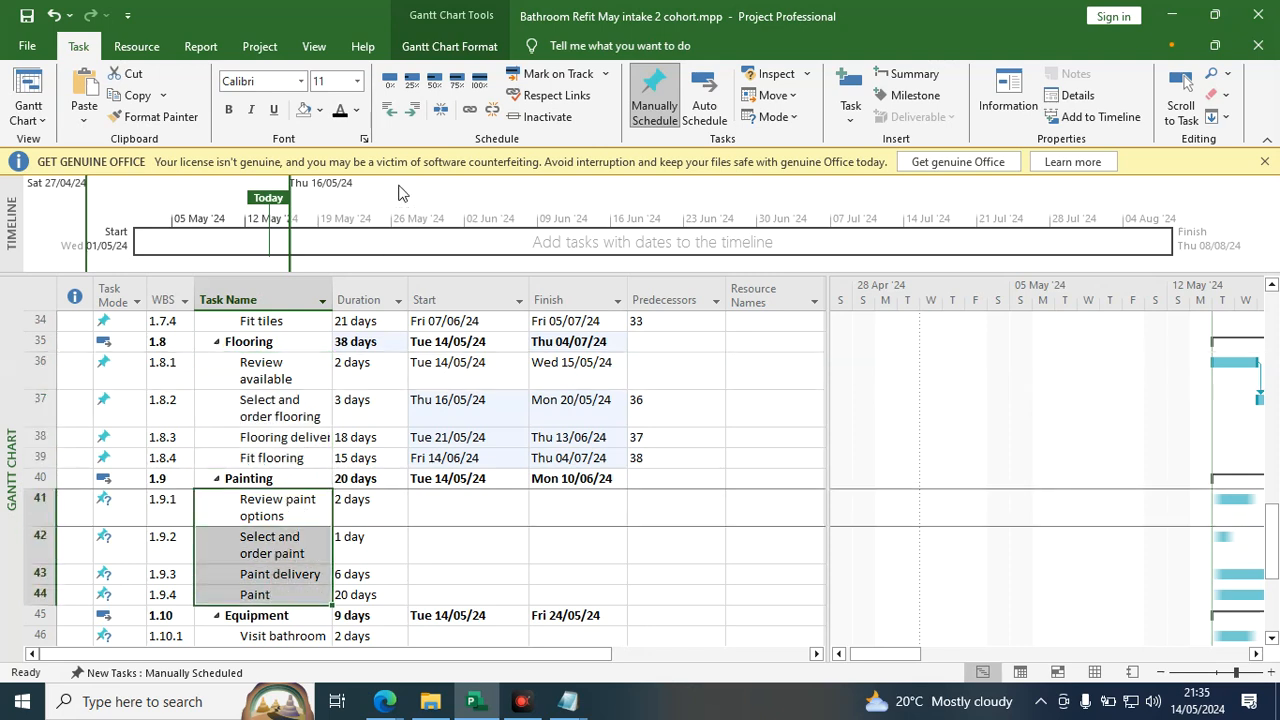
{"action": "left_click", "coordinate": [472, 113]}
{"action": "left_click", "coordinate": [472, 113]}
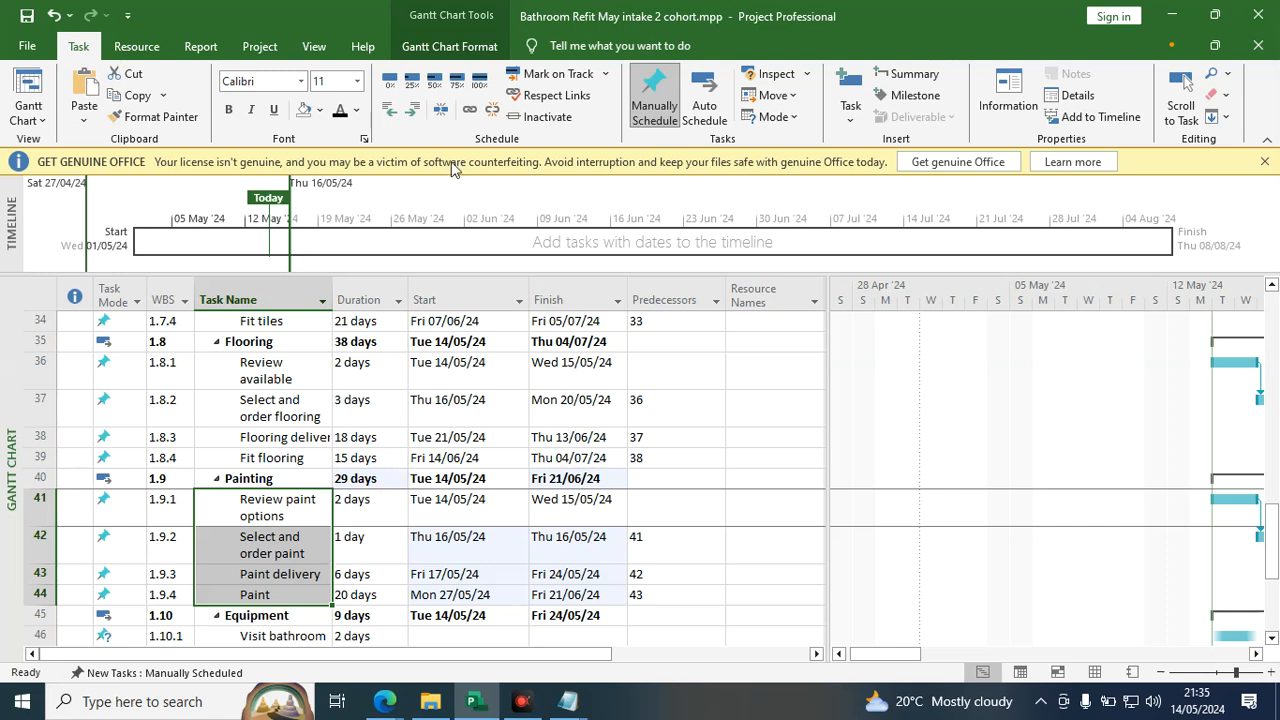
Link the four Equipment subtasks in sequence, from Visit bathroom showrooms through Fit equipment.
{"action": "scroll", "coordinate": [557, 549], "scroll_direction": "down", "scroll_amount": 1}
{"action": "scroll", "coordinate": [557, 549], "scroll_direction": "up", "scroll_amount": 1}
{"action": "scroll", "coordinate": [430, 490], "scroll_direction": "down", "scroll_amount": 3}
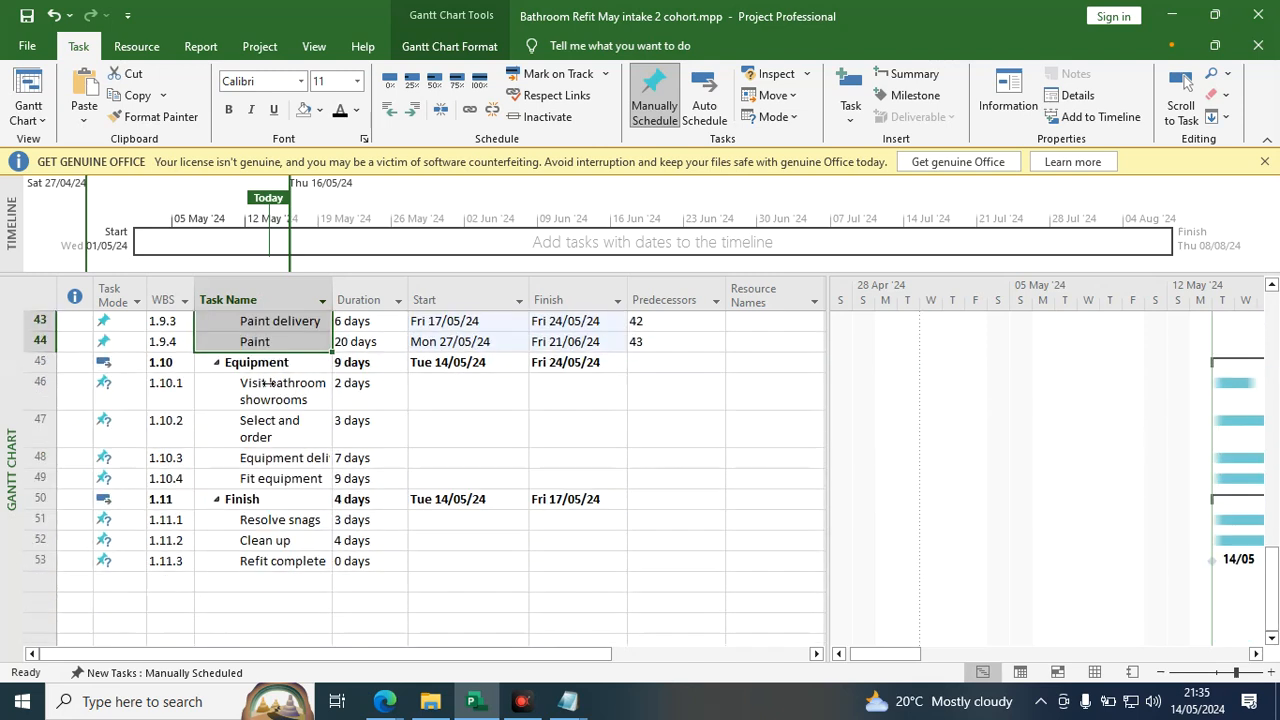
{"action": "left_click_drag", "start_coordinate": [269, 419], "coordinate": [262, 478]}
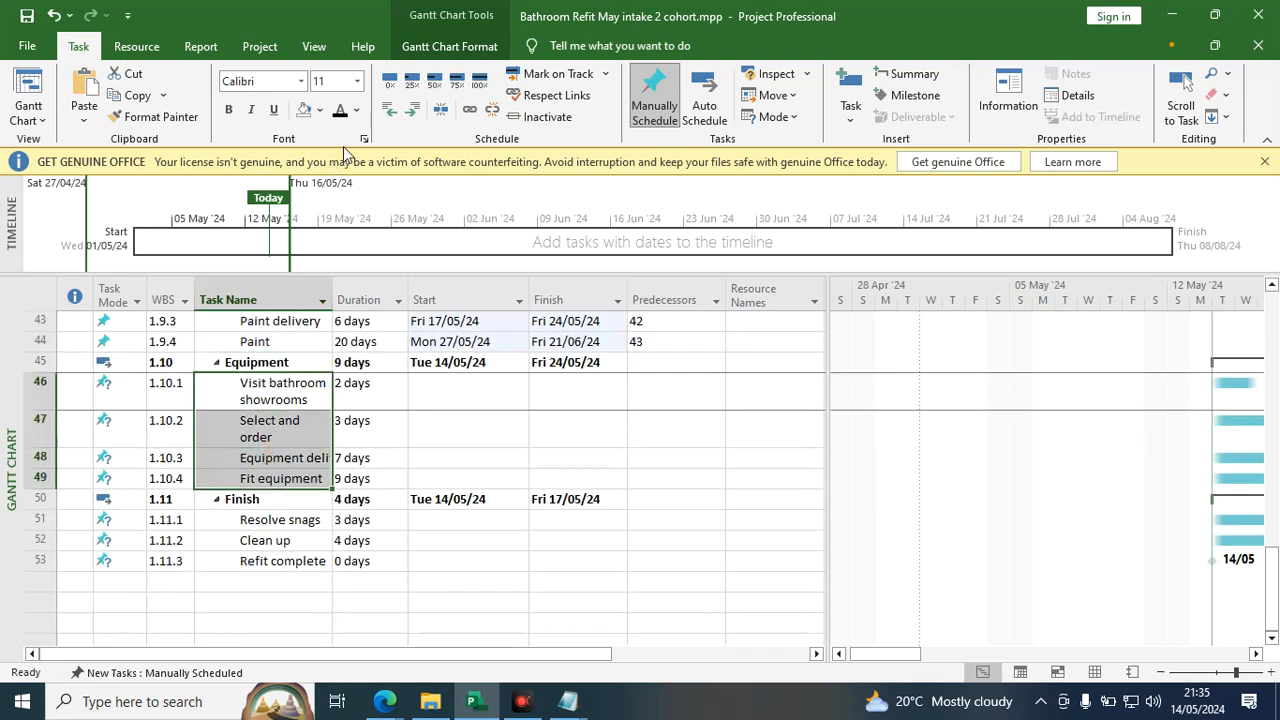
{"action": "left_click", "coordinate": [470, 110]}
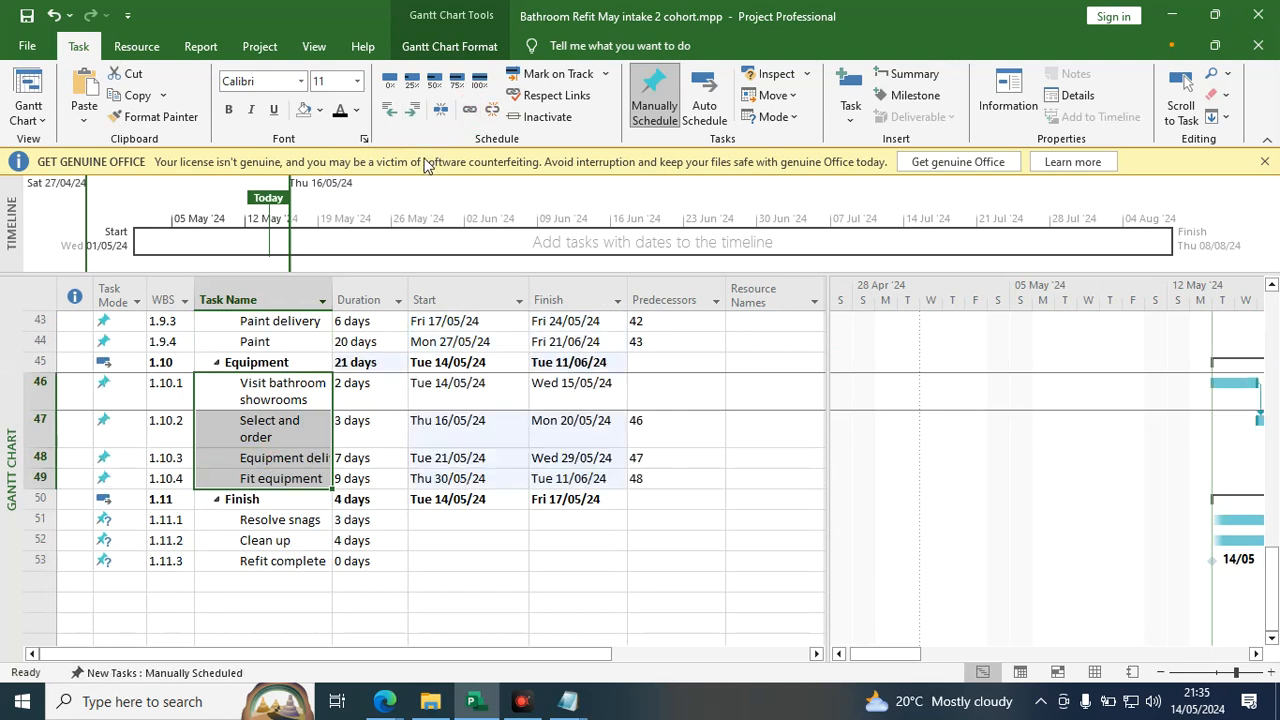
Link the three Finish subtasks in sequence, from Resolve snags through Refit complete.
{"action": "left_click_drag", "start_coordinate": [298, 519], "coordinate": [288, 562]}
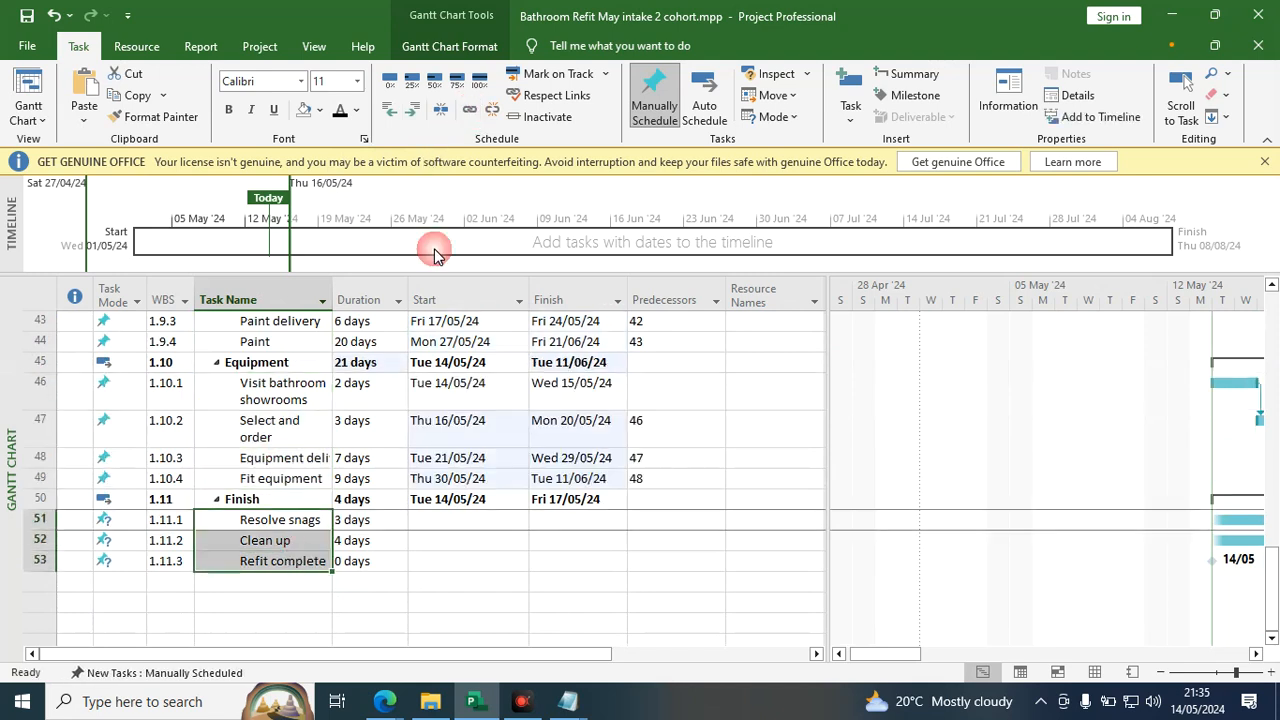
{"action": "left_click", "coordinate": [470, 111]}
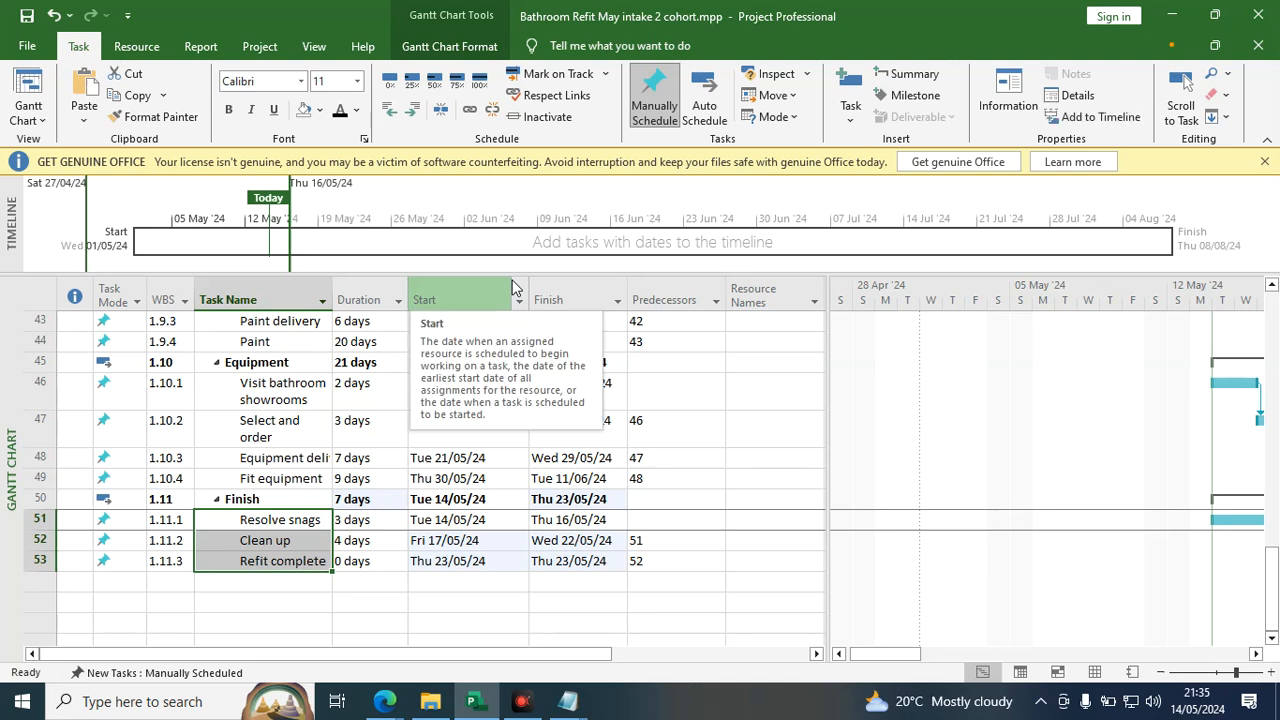
Collapse the first seven phases, Planning through Tiling, so only their summary rows show.
{"action": "scroll", "coordinate": [534, 470], "scroll_direction": "up", "scroll_amount": 8}
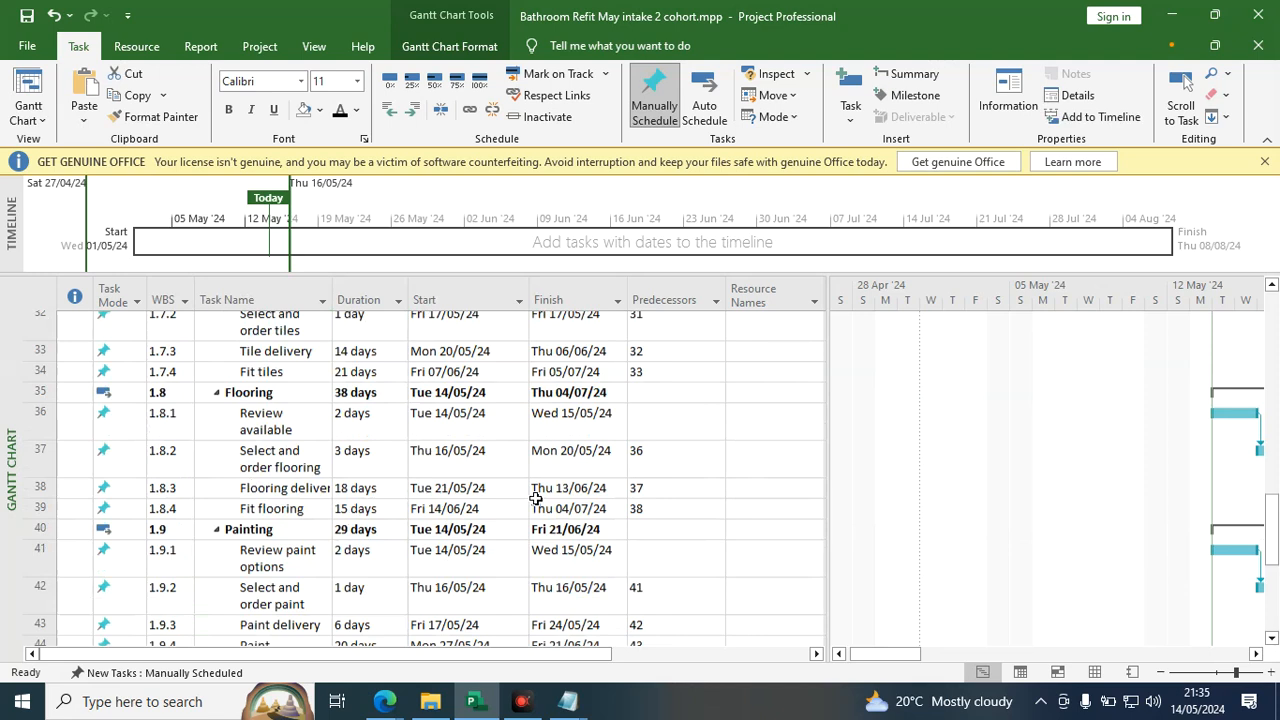
{"action": "scroll", "coordinate": [553, 465], "scroll_direction": "up", "scroll_amount": 3}
{"action": "scroll", "coordinate": [553, 465], "scroll_direction": "up", "scroll_amount": 3}
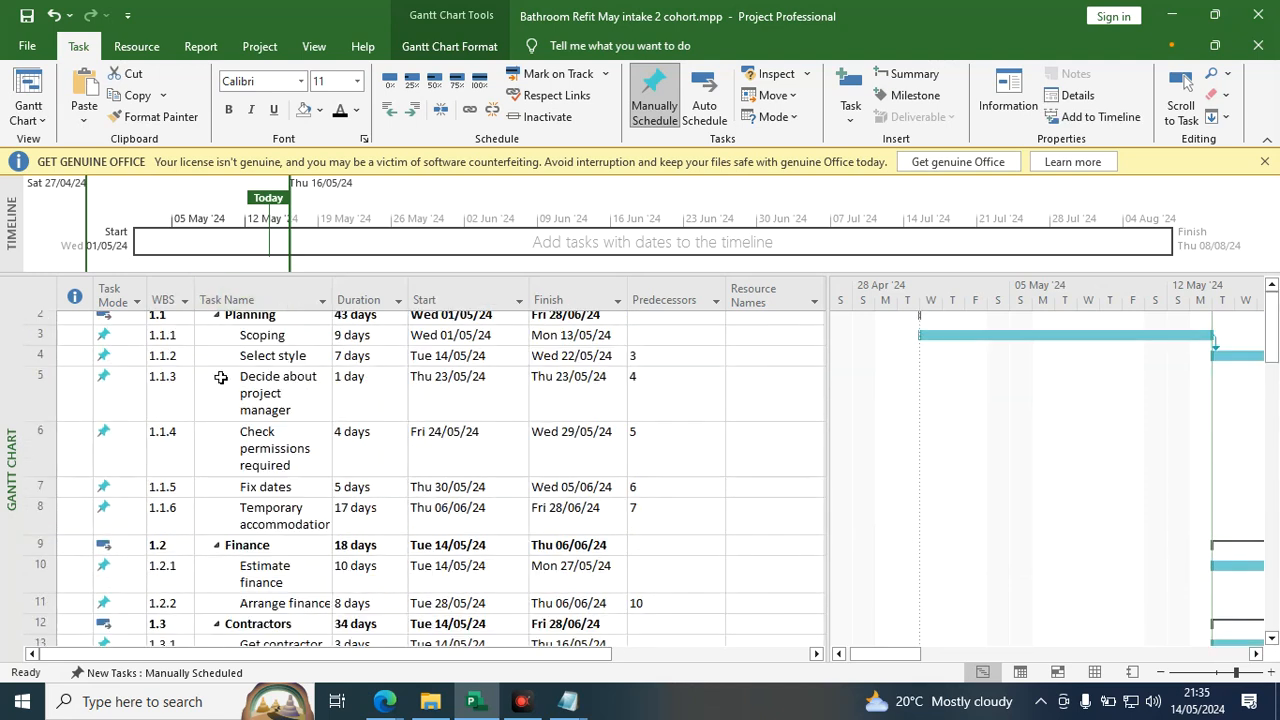
{"action": "left_click", "coordinate": [714, 396]}
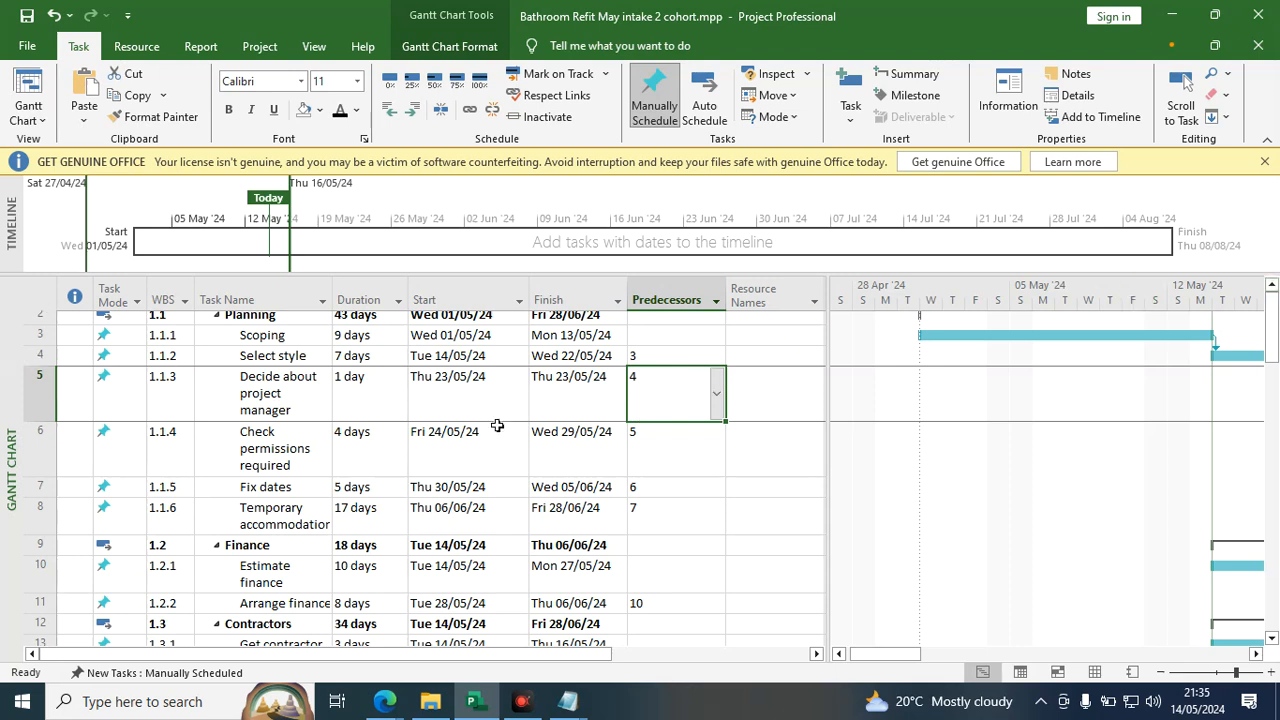
{"action": "scroll", "coordinate": [432, 480], "scroll_direction": "down", "scroll_amount": 2}
{"action": "scroll", "coordinate": [432, 480], "scroll_direction": "up", "scroll_amount": 2}
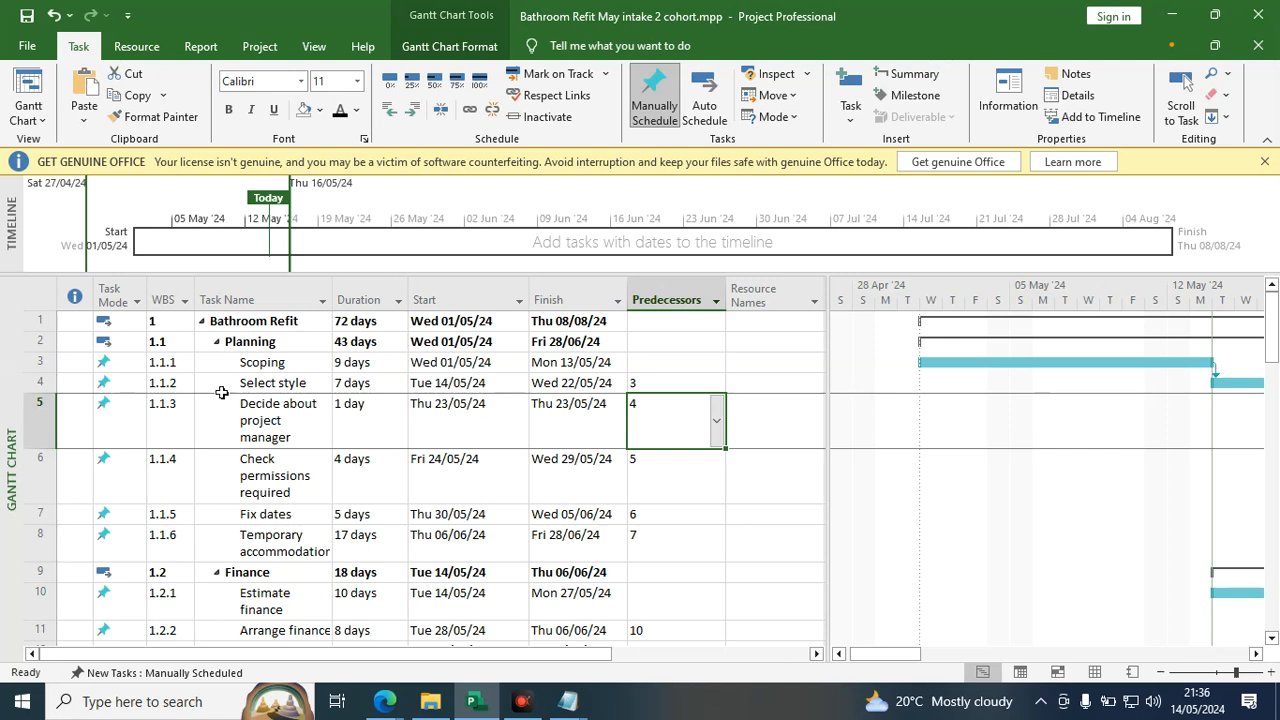
{"action": "left_click", "coordinate": [217, 343]}
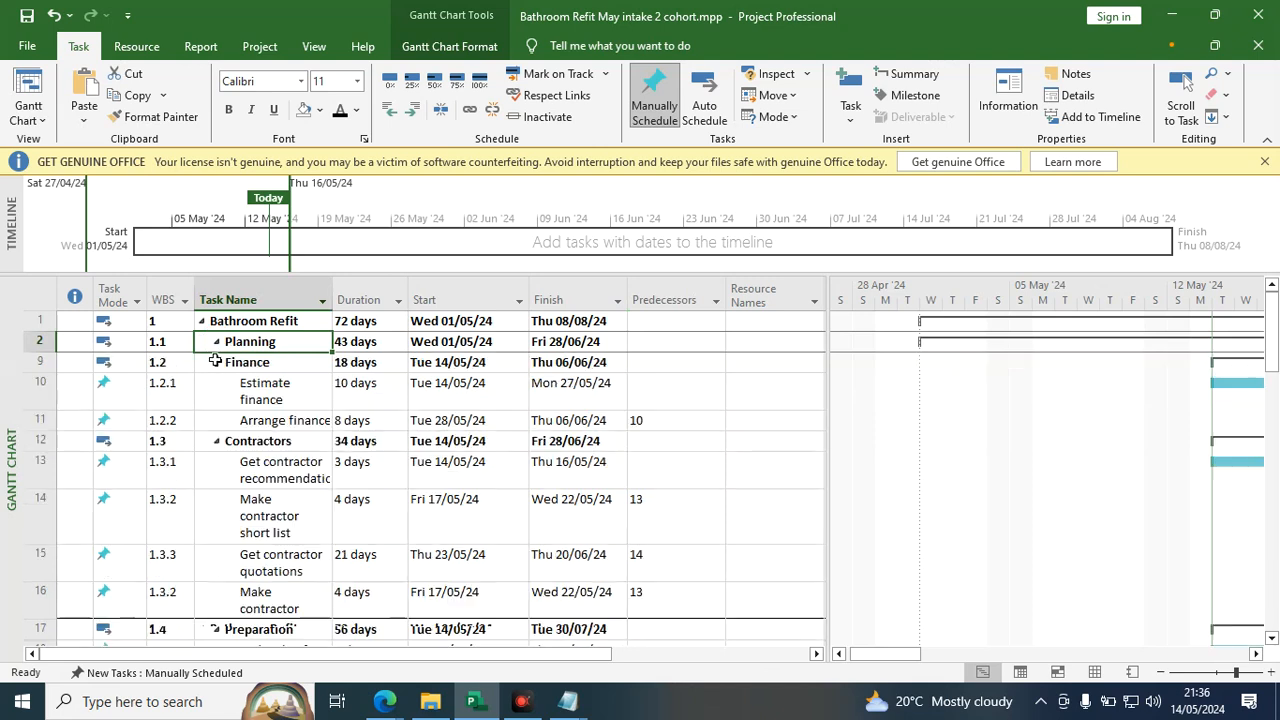
{"action": "left_click", "coordinate": [216, 363]}
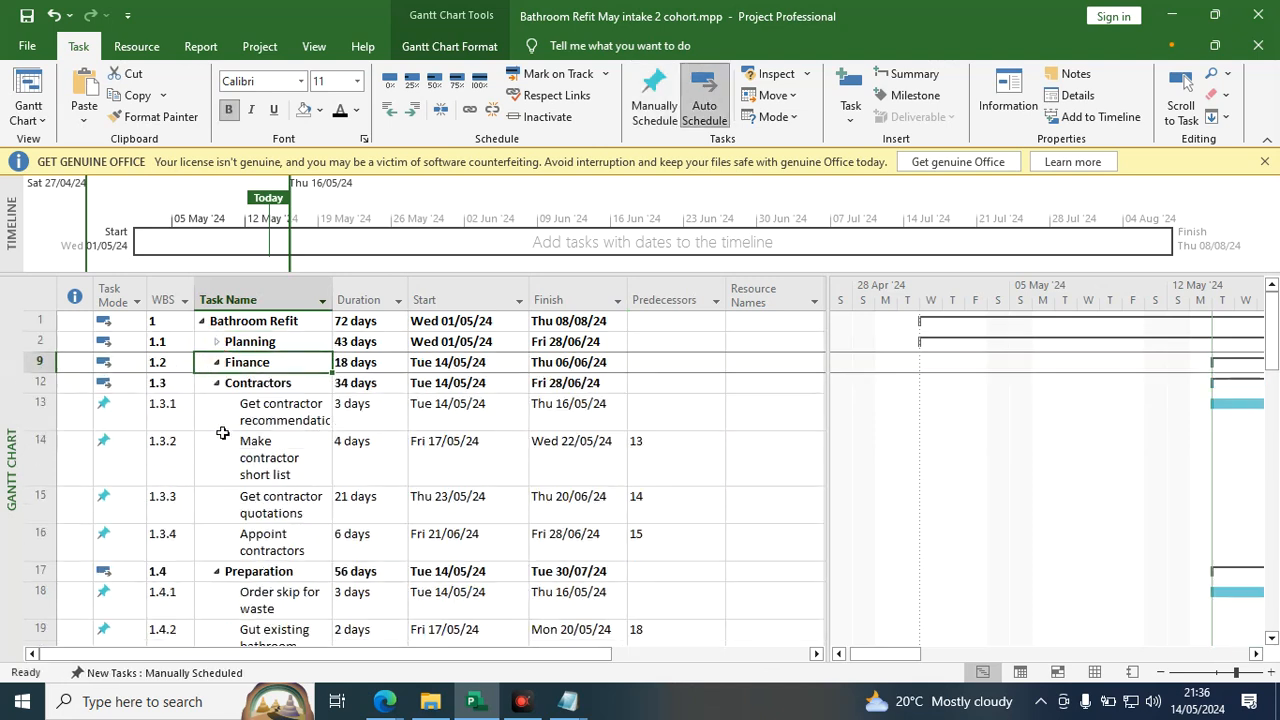
{"action": "left_click", "coordinate": [216, 386]}
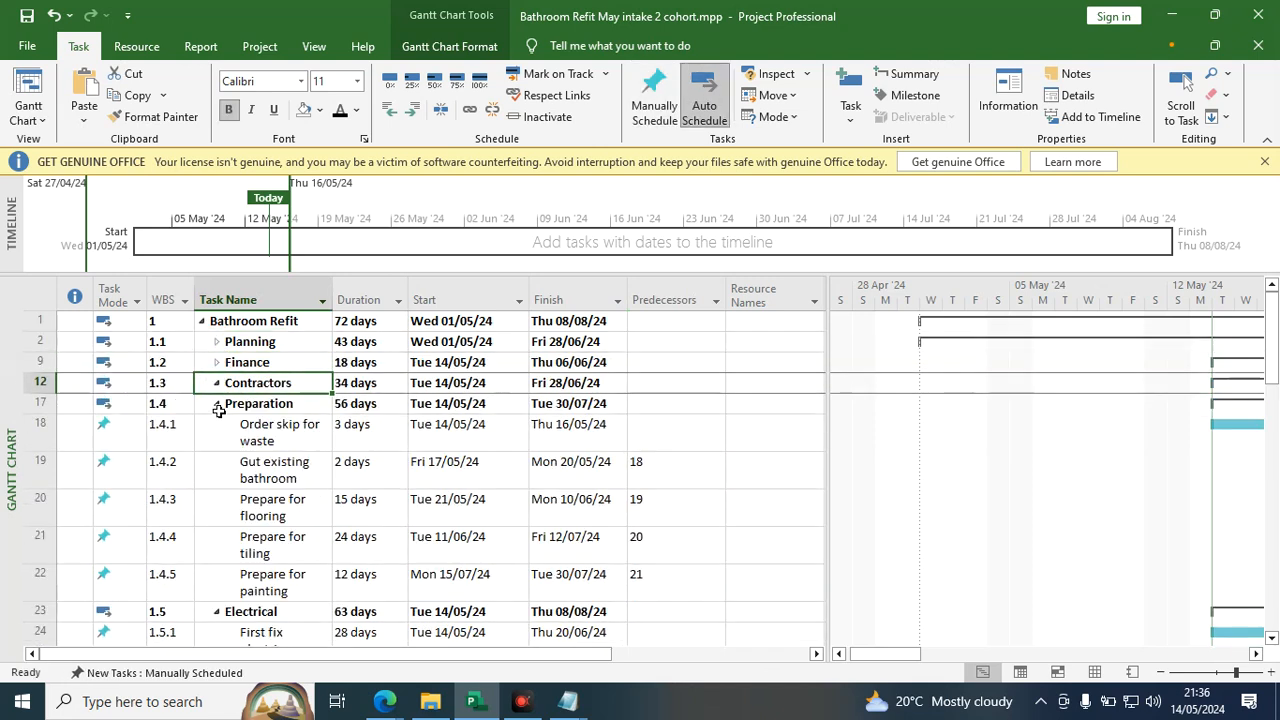
{"action": "left_click", "coordinate": [219, 404]}
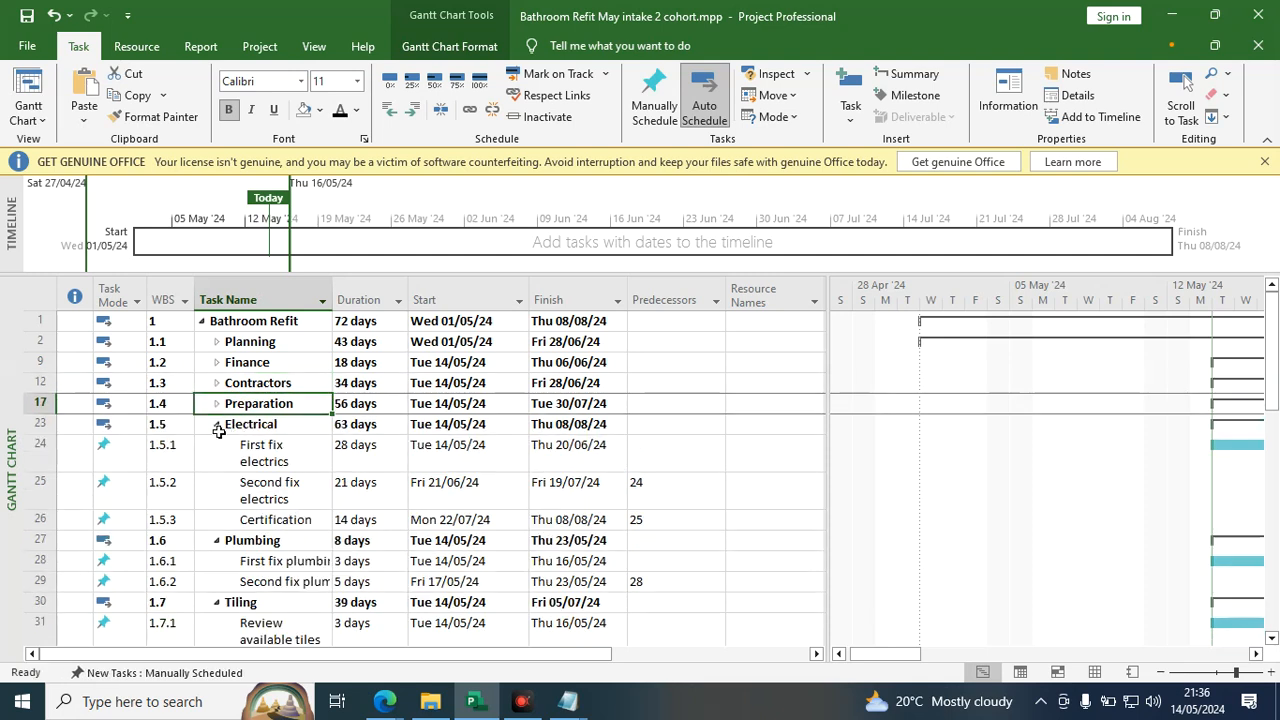
{"action": "left_click", "coordinate": [216, 424]}
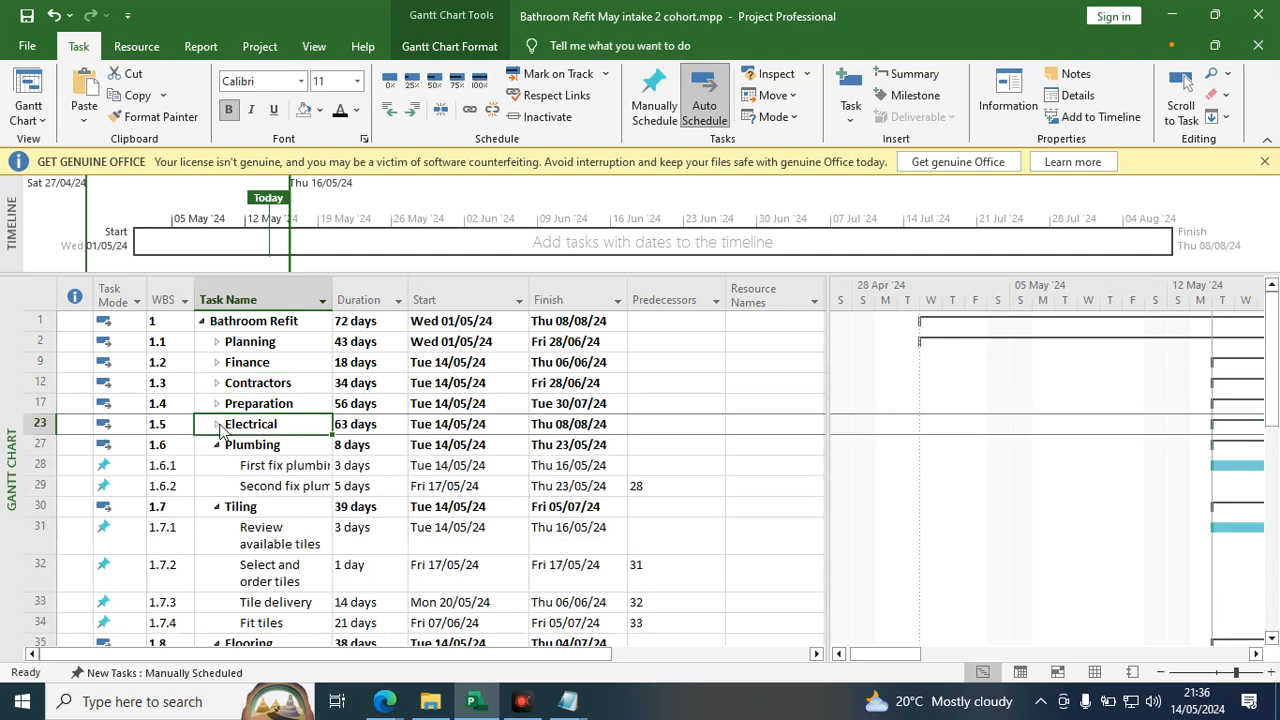
{"action": "left_click", "coordinate": [217, 445]}
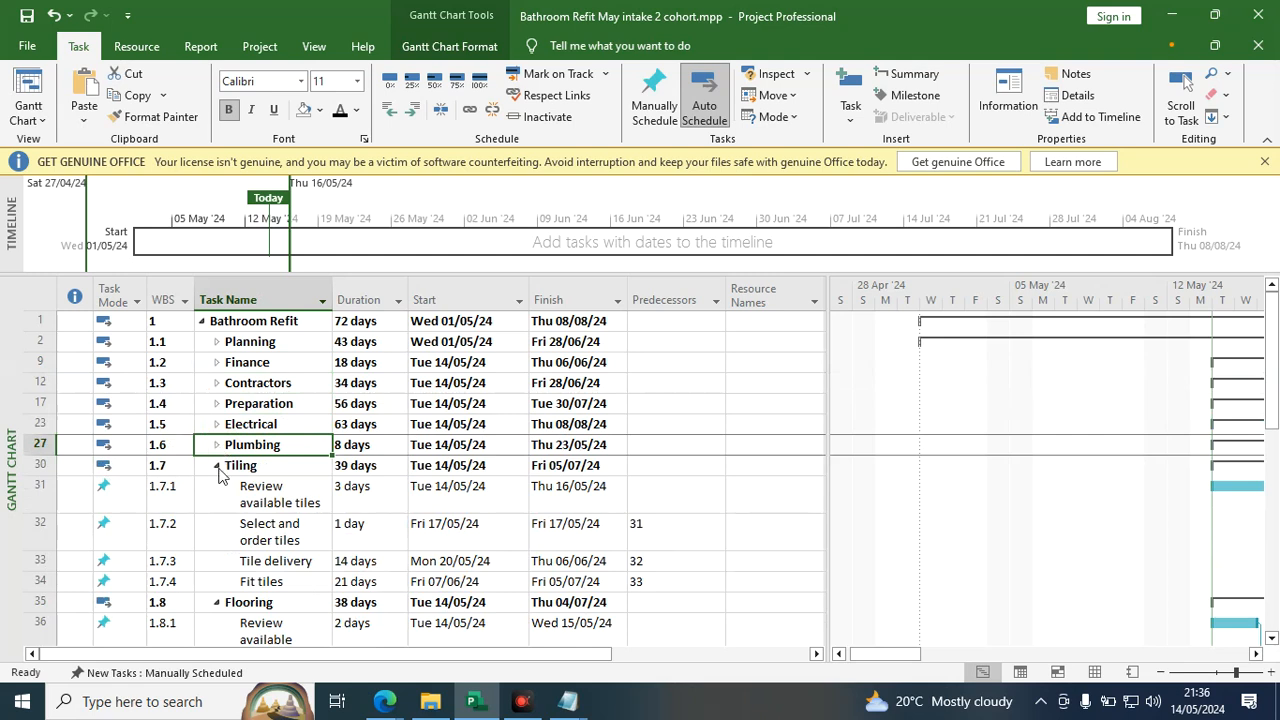
{"action": "left_click", "coordinate": [217, 466]}
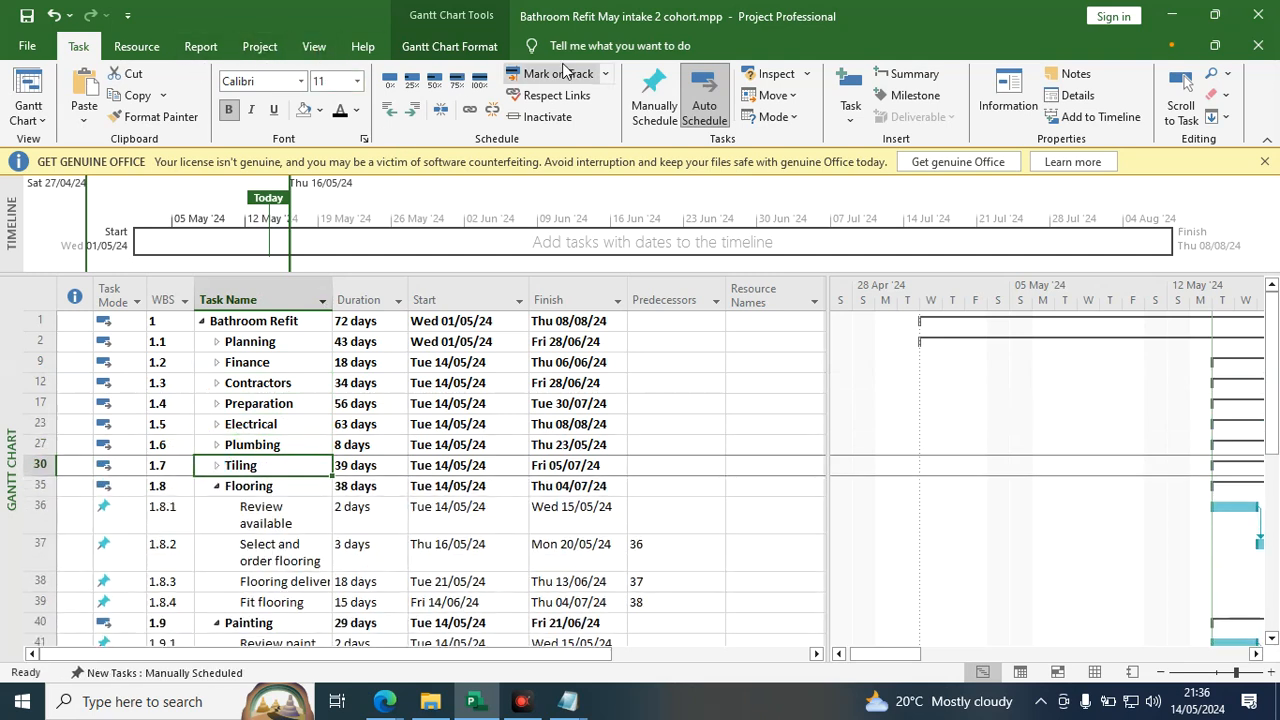
Hide the four Flooring subtasks beneath their summary task.
{"action": "left_click", "coordinate": [314, 46]}
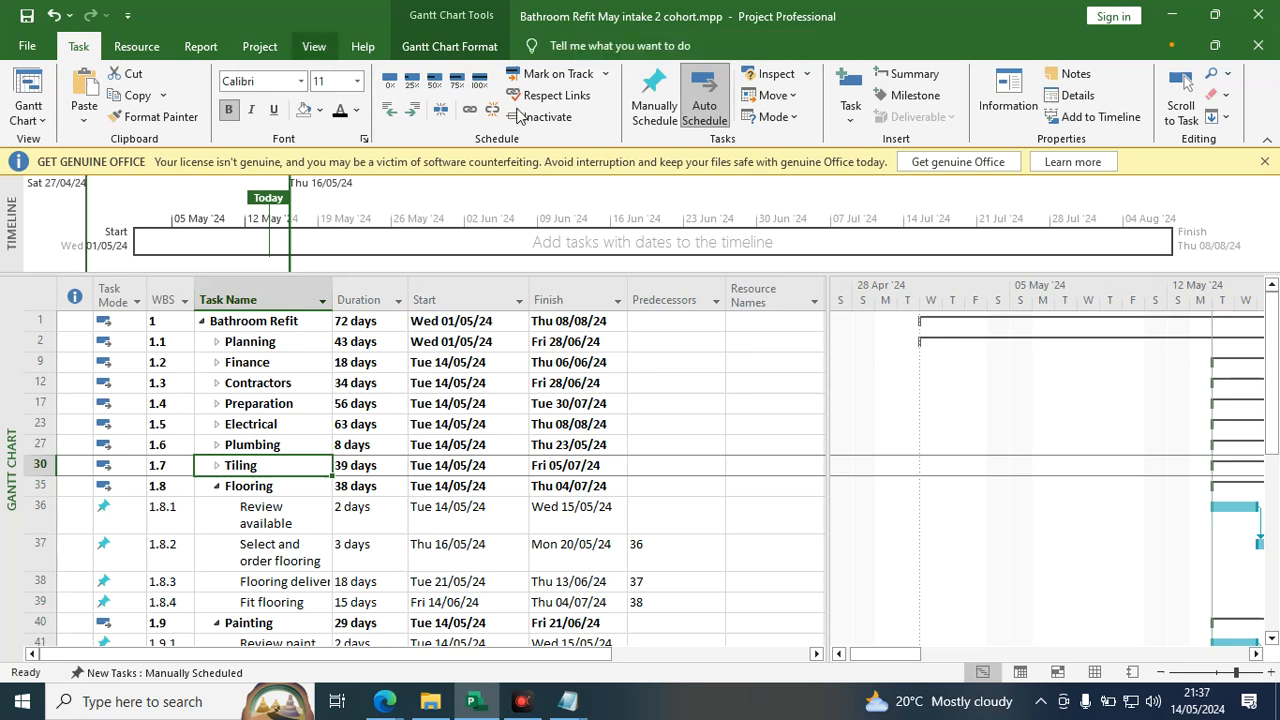
{"action": "left_click", "coordinate": [486, 112]}
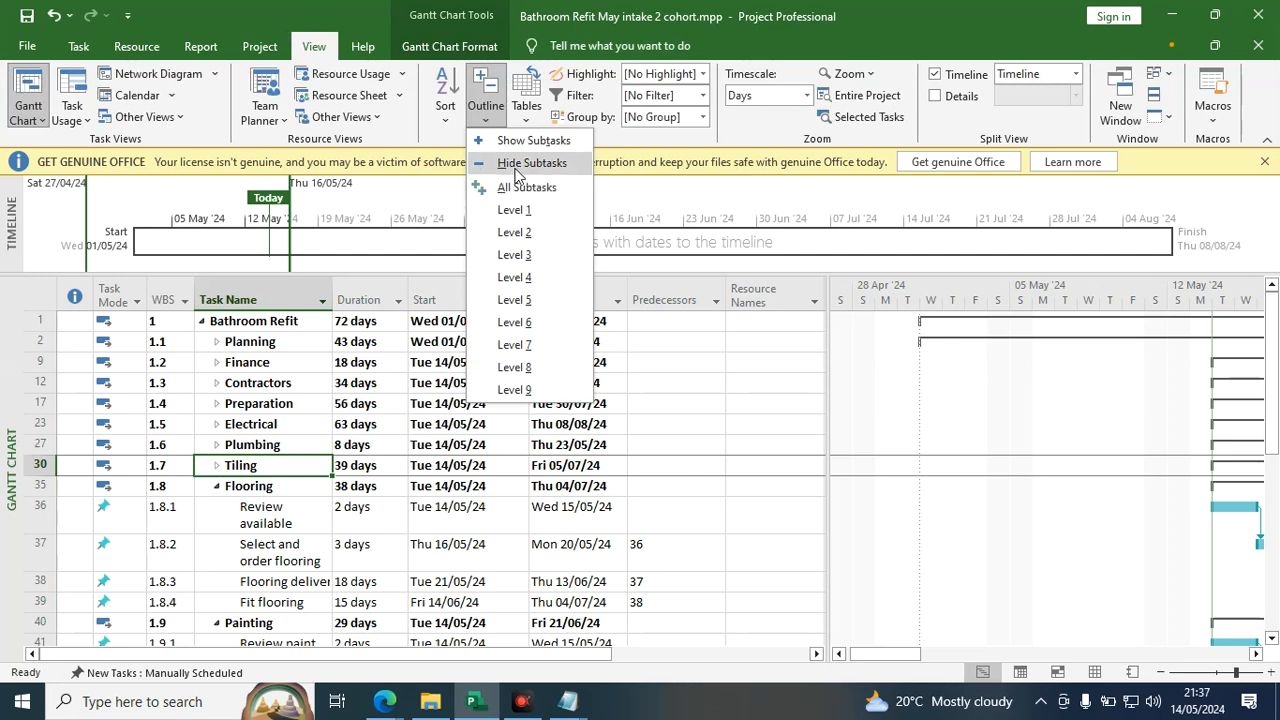
{"action": "left_click", "coordinate": [515, 165]}
{"action": "scroll", "coordinate": [290, 470], "scroll_direction": "down", "scroll_amount": 1}
{"action": "left_click_drag", "start_coordinate": [277, 472], "coordinate": [275, 540]}
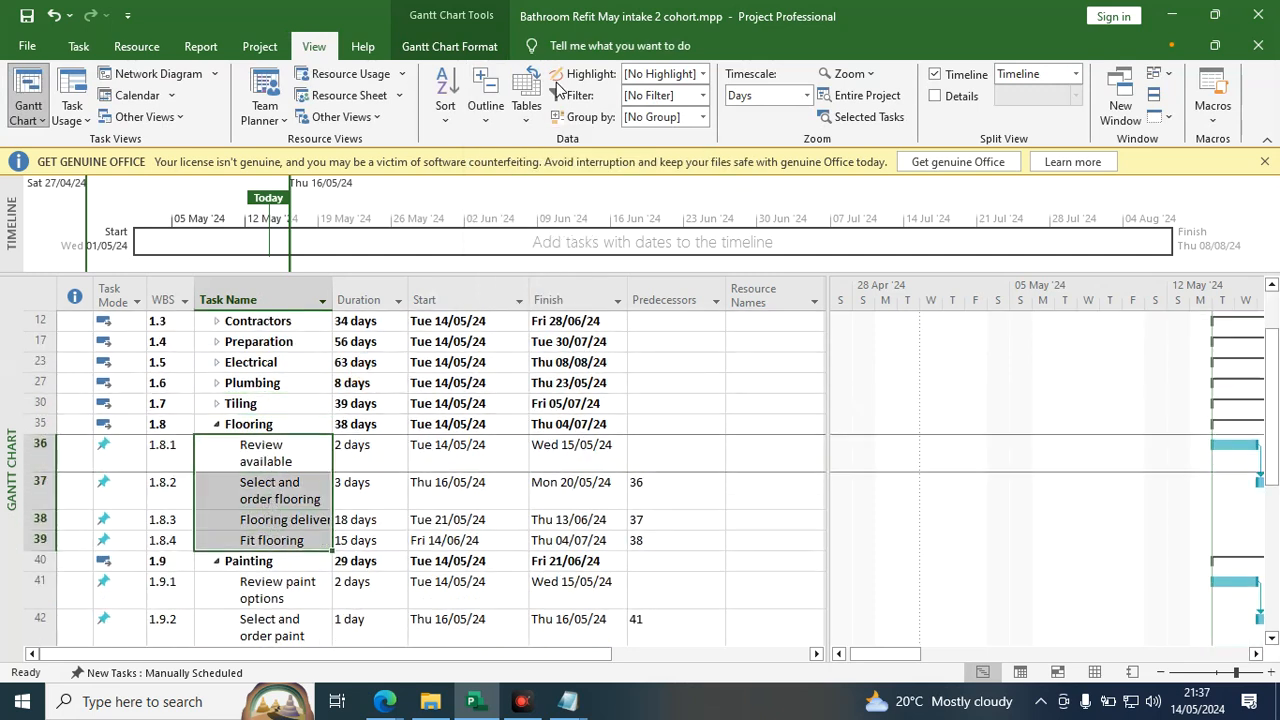
{"action": "left_click", "coordinate": [490, 110]}
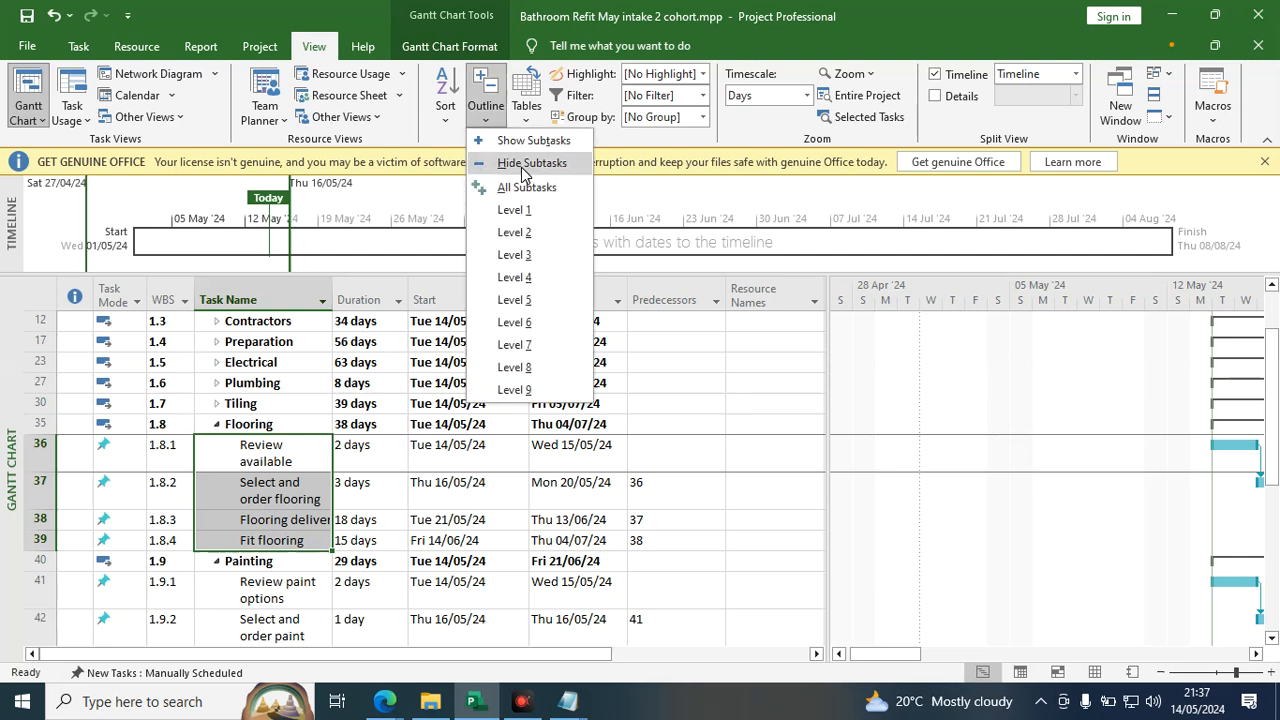
{"action": "left_click", "coordinate": [505, 163]}
Hide the four Painting subtasks, from Review paint options through Paint.
{"action": "scroll", "coordinate": [300, 420], "scroll_direction": "down", "scroll_amount": 3}
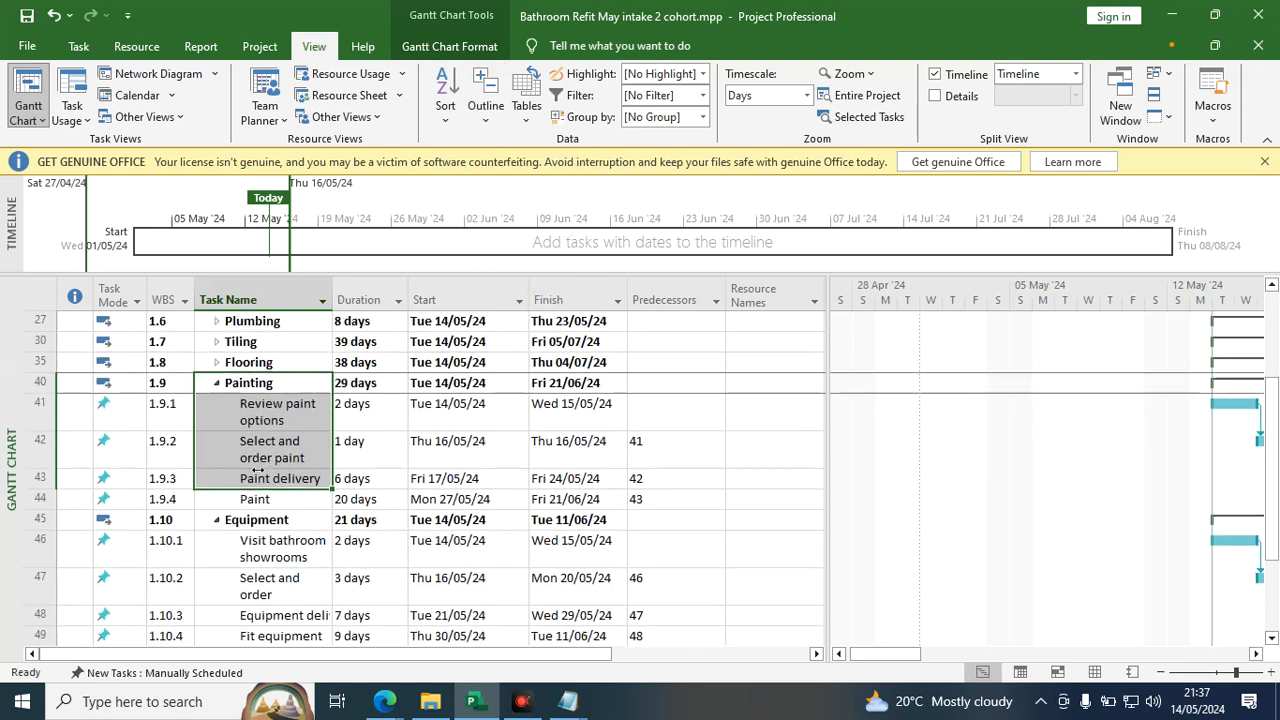
{"action": "left_click", "coordinate": [268, 386]}
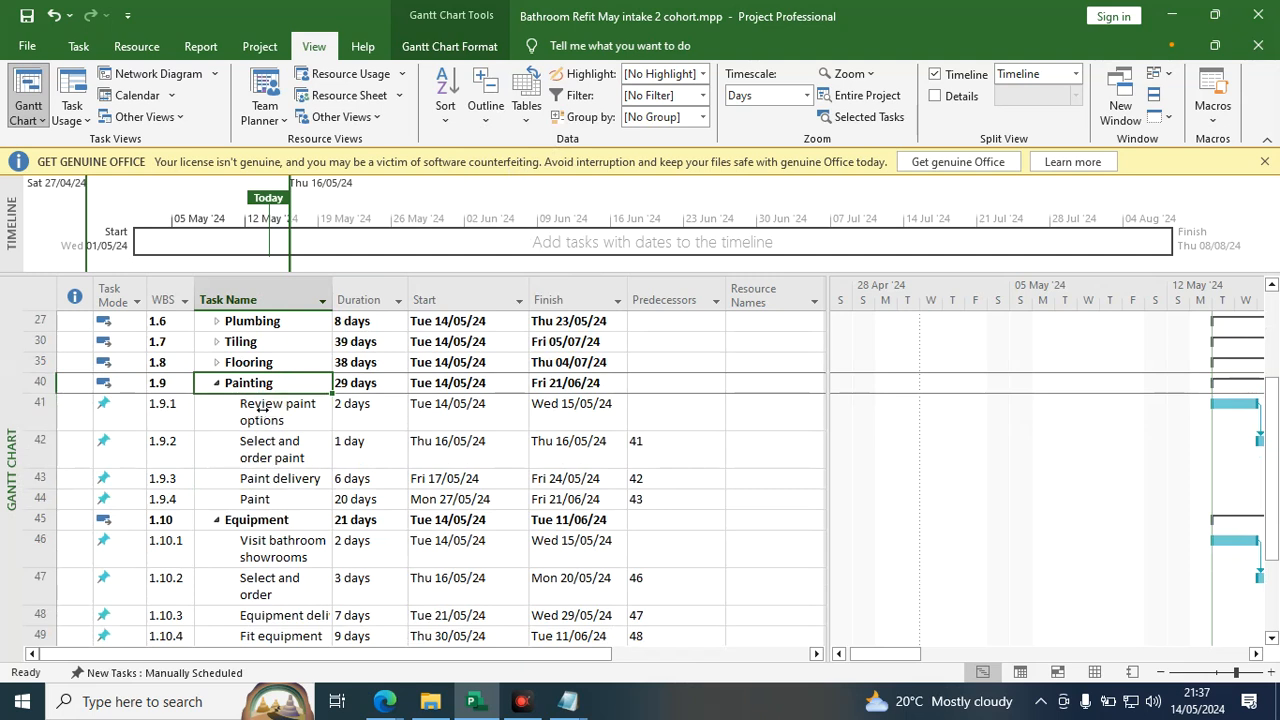
{"action": "left_click_drag", "start_coordinate": [258, 408], "coordinate": [250, 498]}
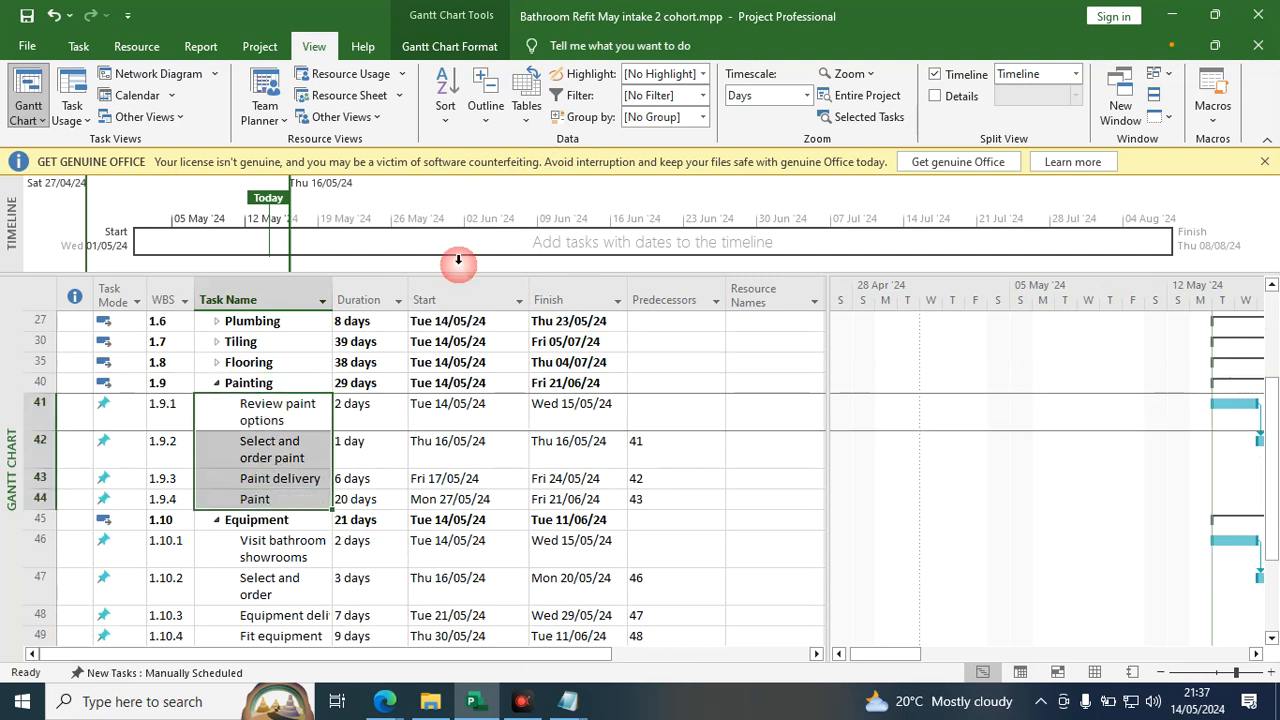
{"action": "left_click", "coordinate": [485, 105]}
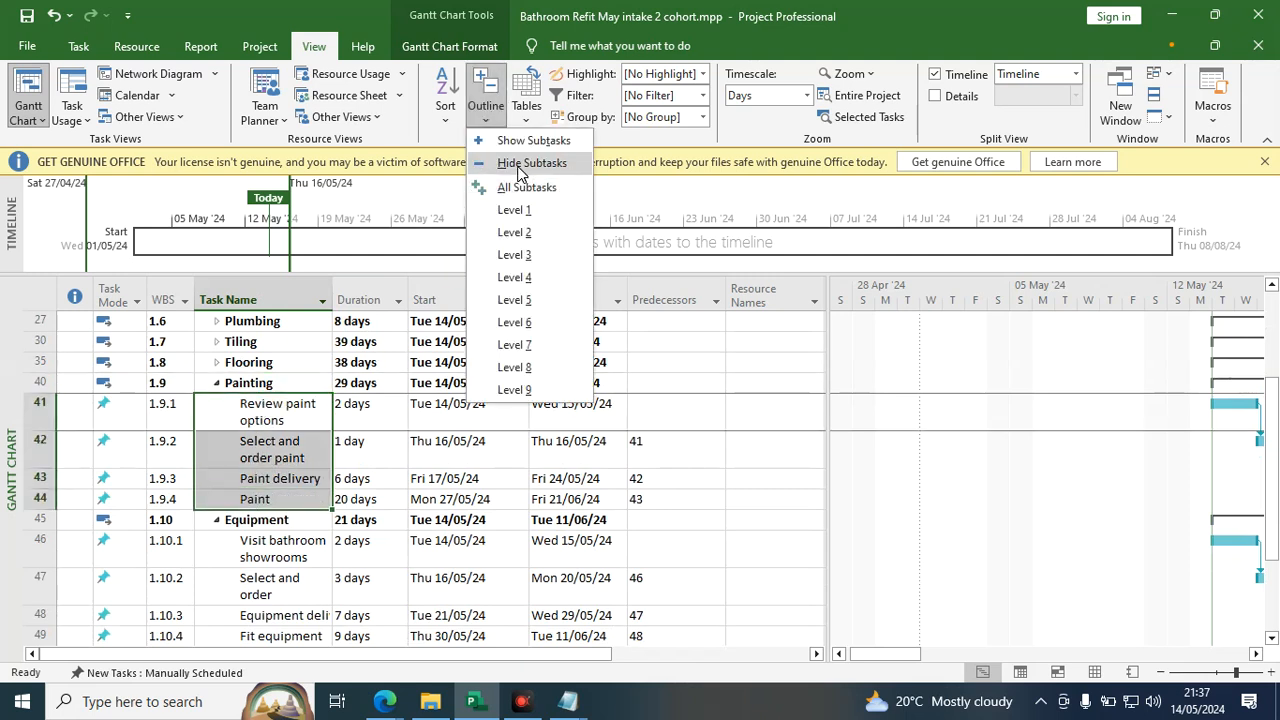
{"action": "left_click", "coordinate": [510, 160]}
Hide the subtasks of the Equipment and Finish phases beneath their summary tasks.
{"action": "left_click_drag", "start_coordinate": [278, 432], "coordinate": [275, 521]}
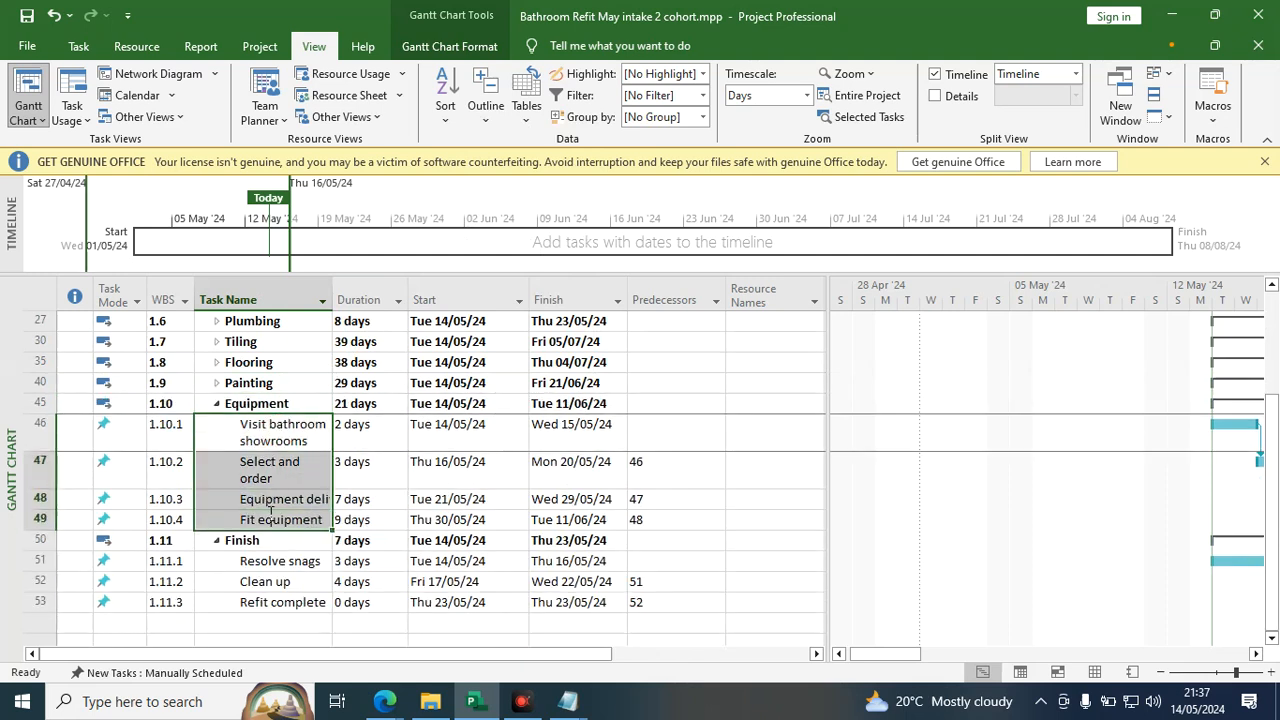
{"action": "left_click", "coordinate": [485, 105]}
{"action": "left_click", "coordinate": [510, 163]}
{"action": "left_click_drag", "start_coordinate": [272, 444], "coordinate": [270, 482]}
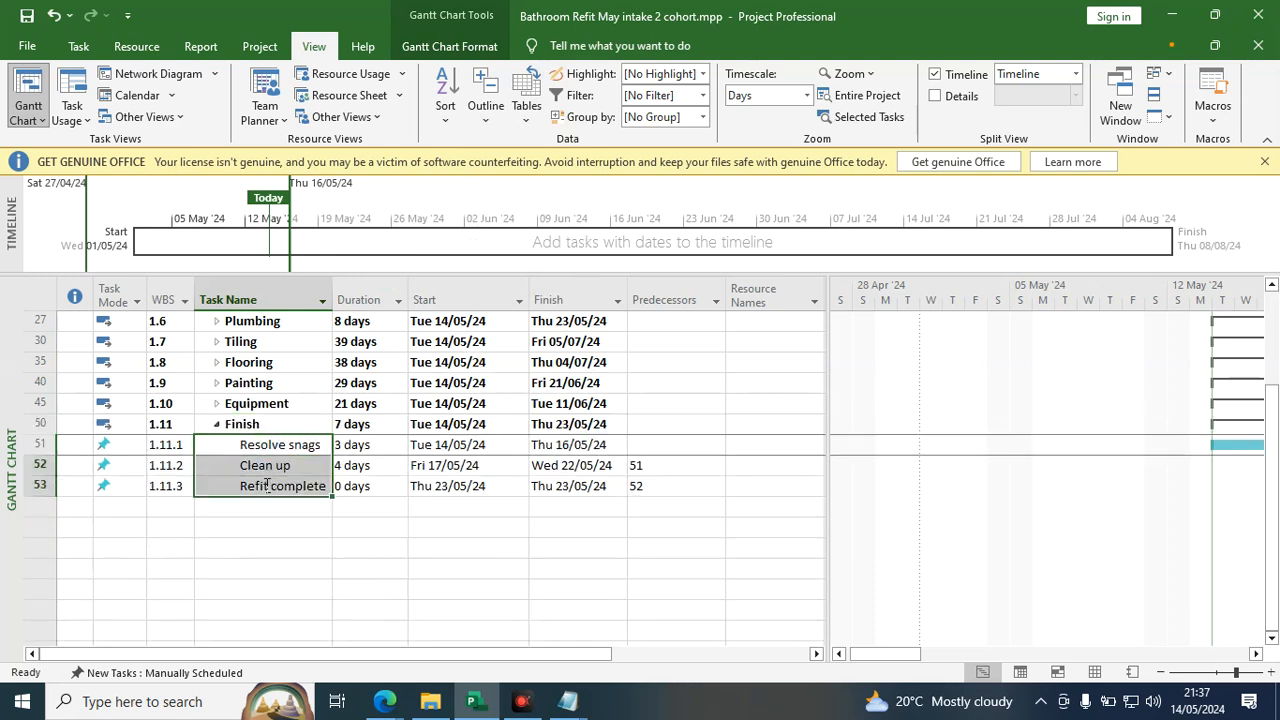
{"action": "left_click", "coordinate": [487, 112]}
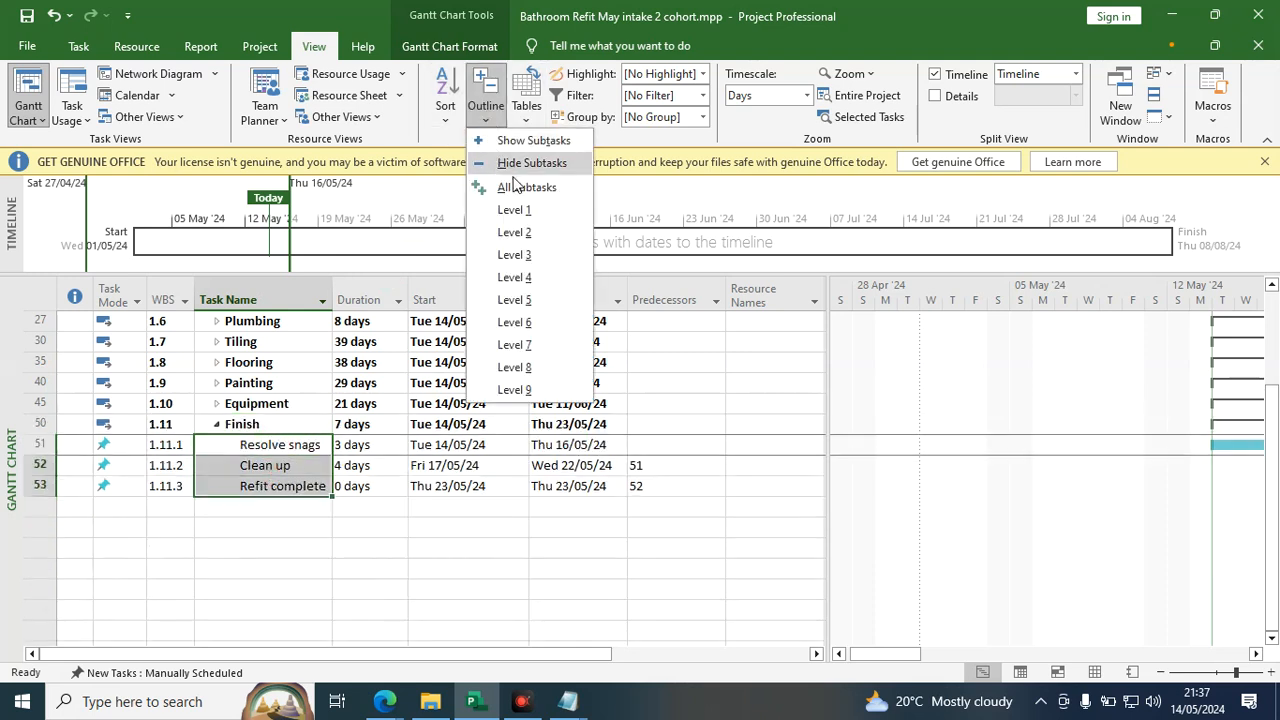
{"action": "left_click", "coordinate": [519, 165]}
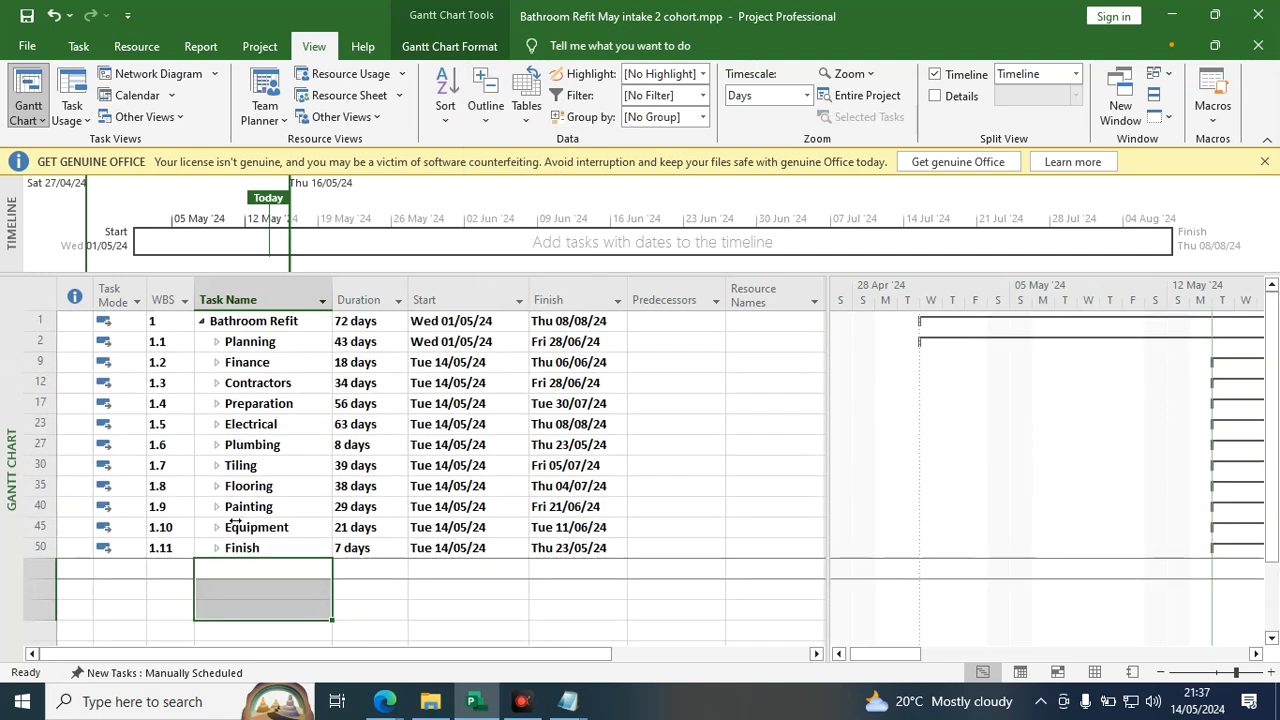
Link the eleven phase summary tasks in sequence, from Planning through Finish.
{"action": "left_click_drag", "start_coordinate": [272, 345], "coordinate": [251, 548]}
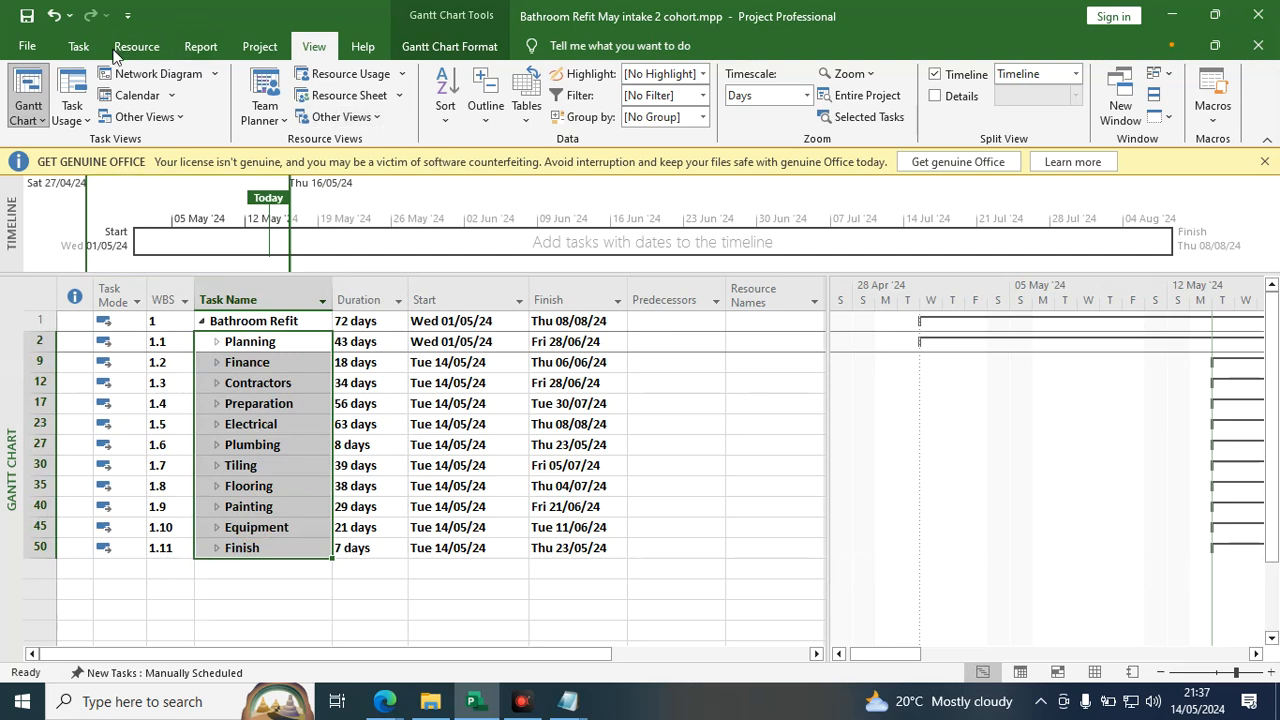
{"action": "left_click", "coordinate": [78, 46]}
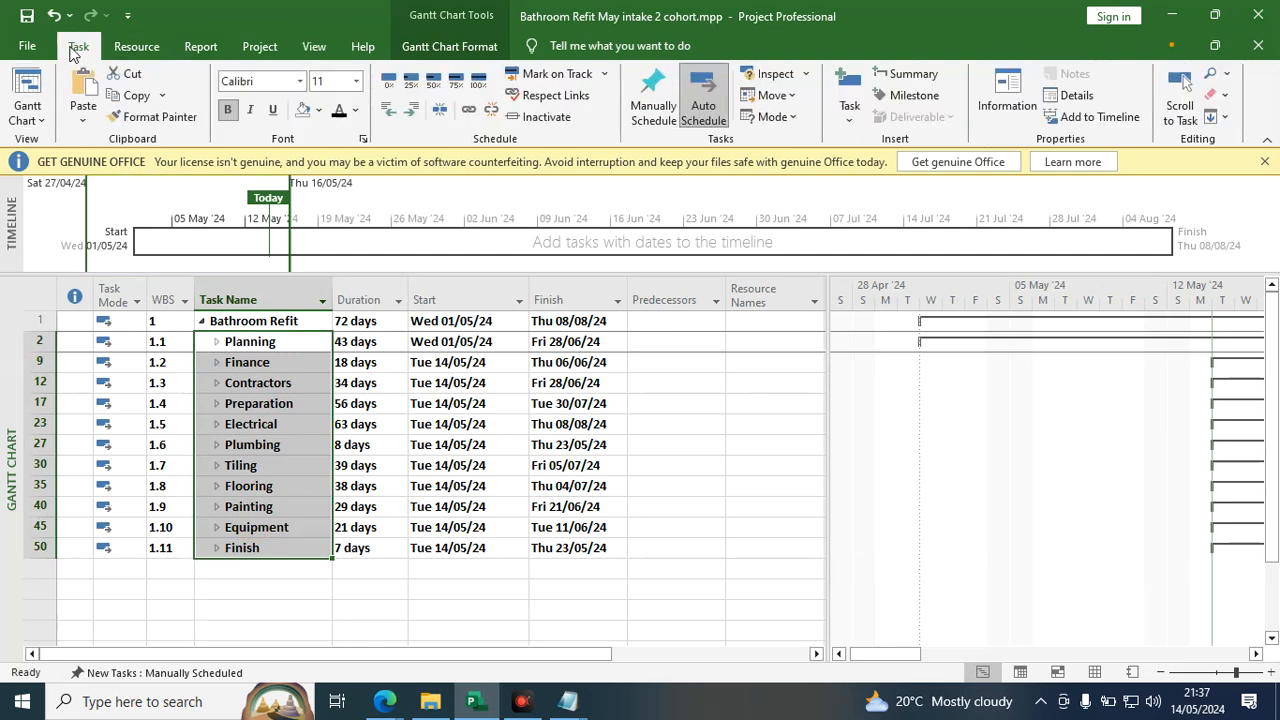
{"action": "left_click", "coordinate": [470, 110]}
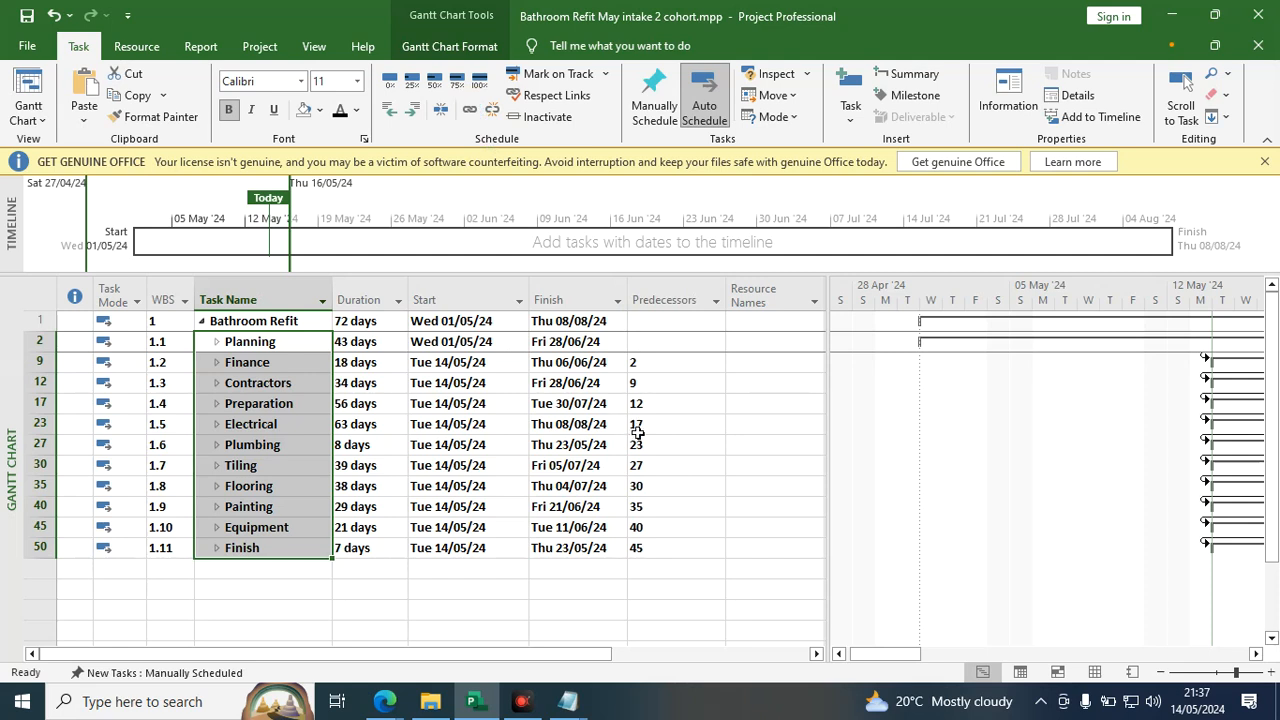
Show the subtasks of every phase again across the whole Bathroom Refit task list.
{"action": "left_click", "coordinate": [670, 299]}
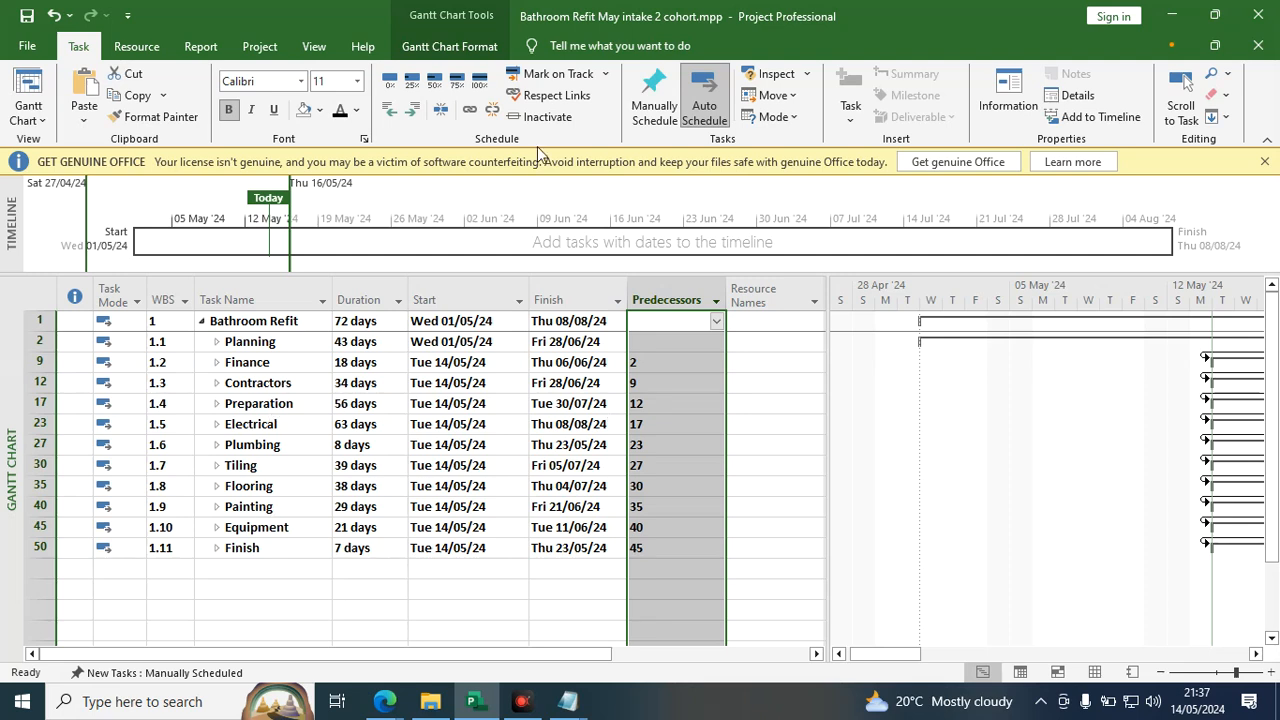
{"action": "left_click", "coordinate": [245, 299]}
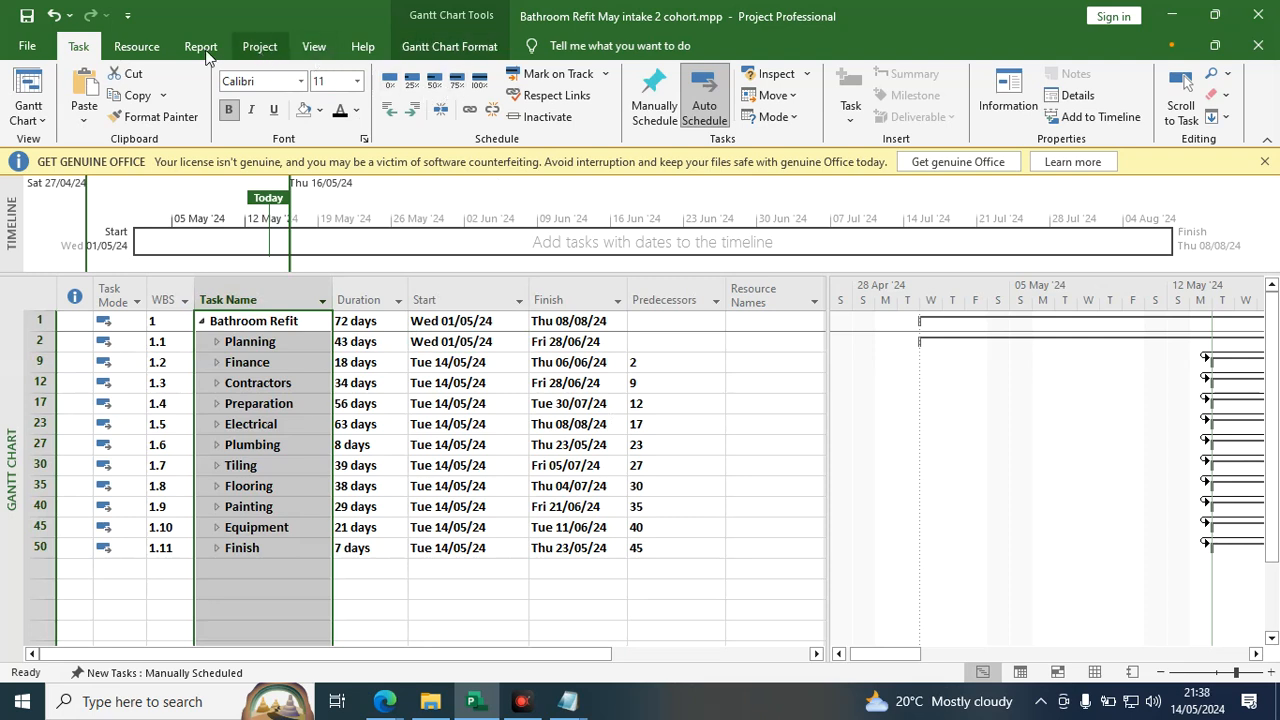
{"action": "left_click", "coordinate": [315, 47]}
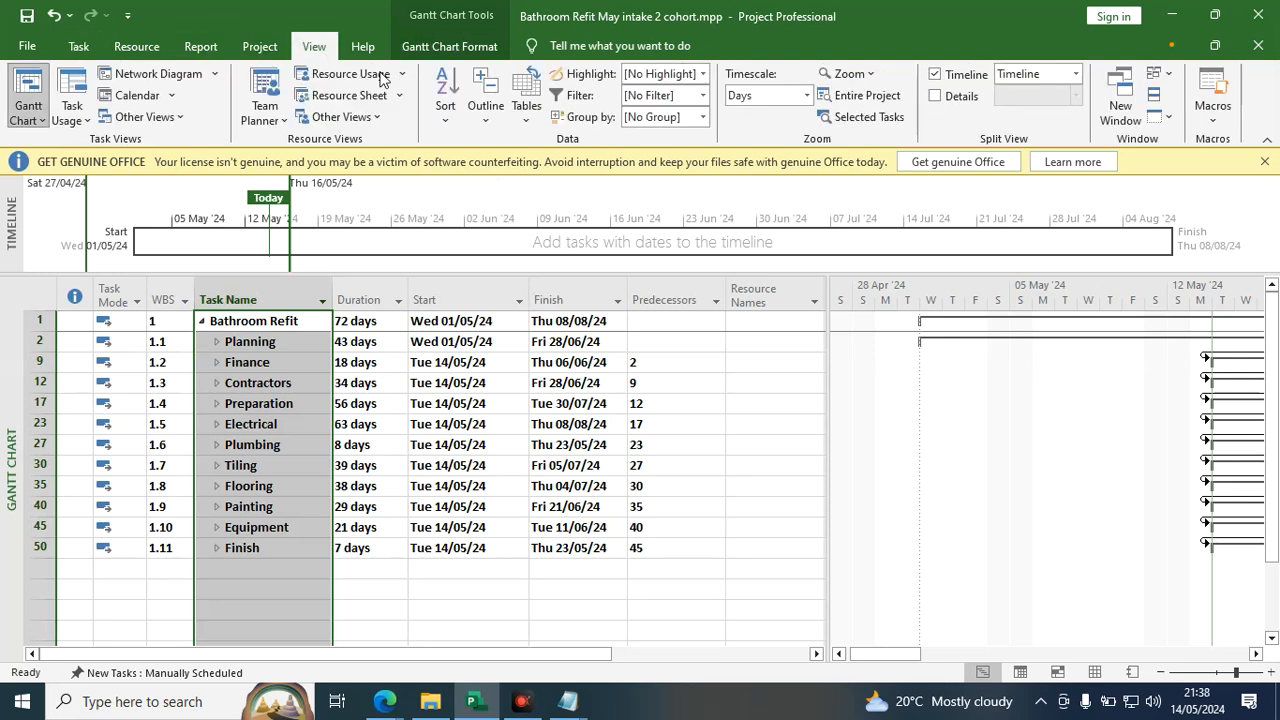
{"action": "left_click", "coordinate": [485, 120]}
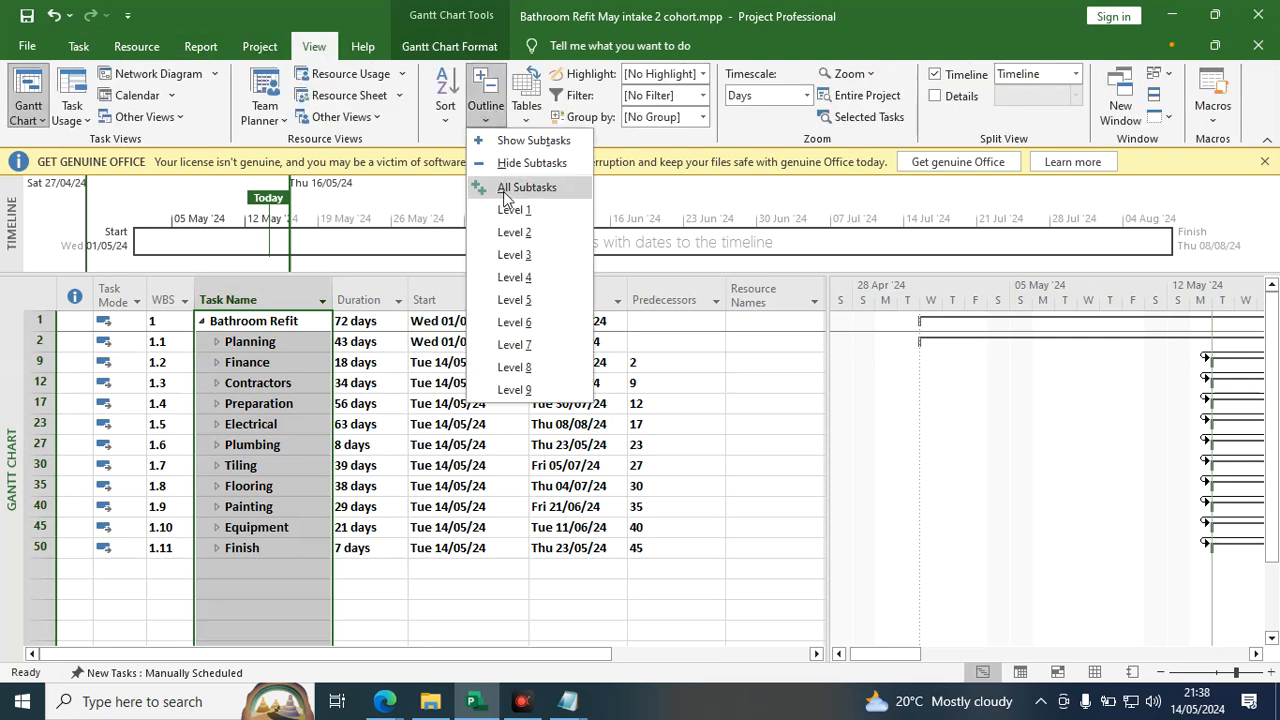
{"action": "left_click", "coordinate": [520, 143]}
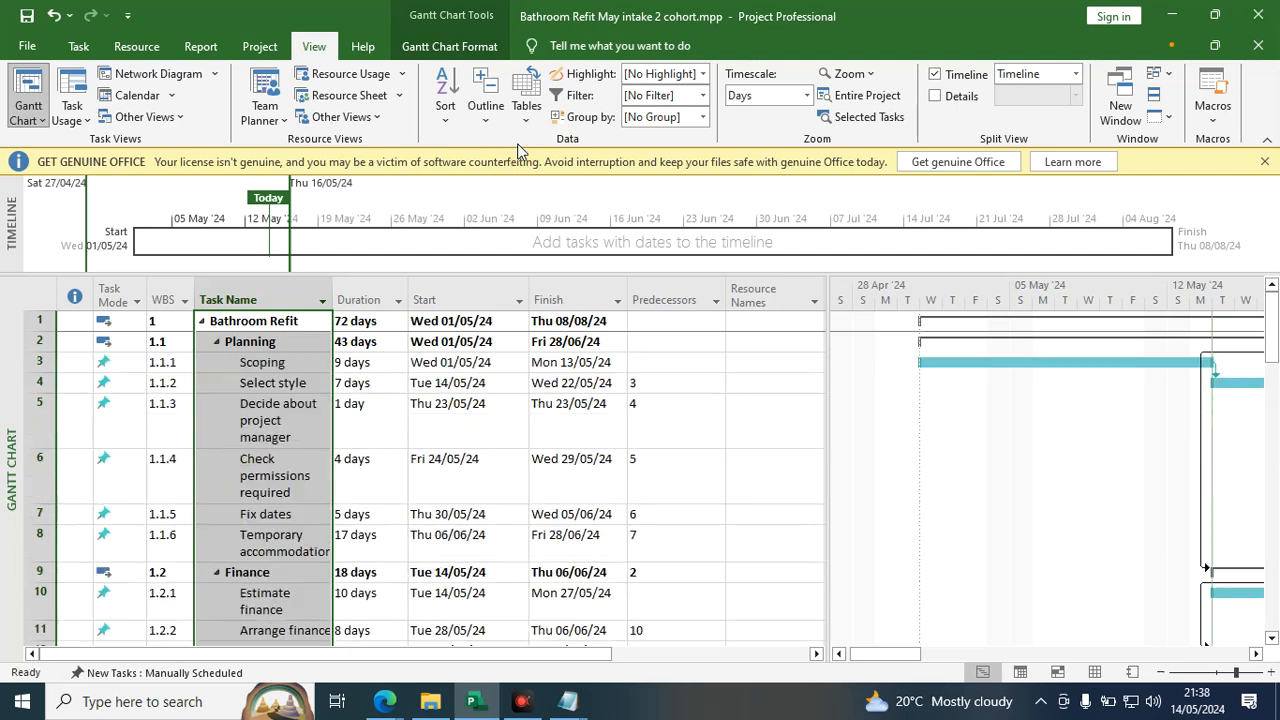
{"action": "scroll", "coordinate": [297, 455], "scroll_direction": "down", "scroll_amount": 3}
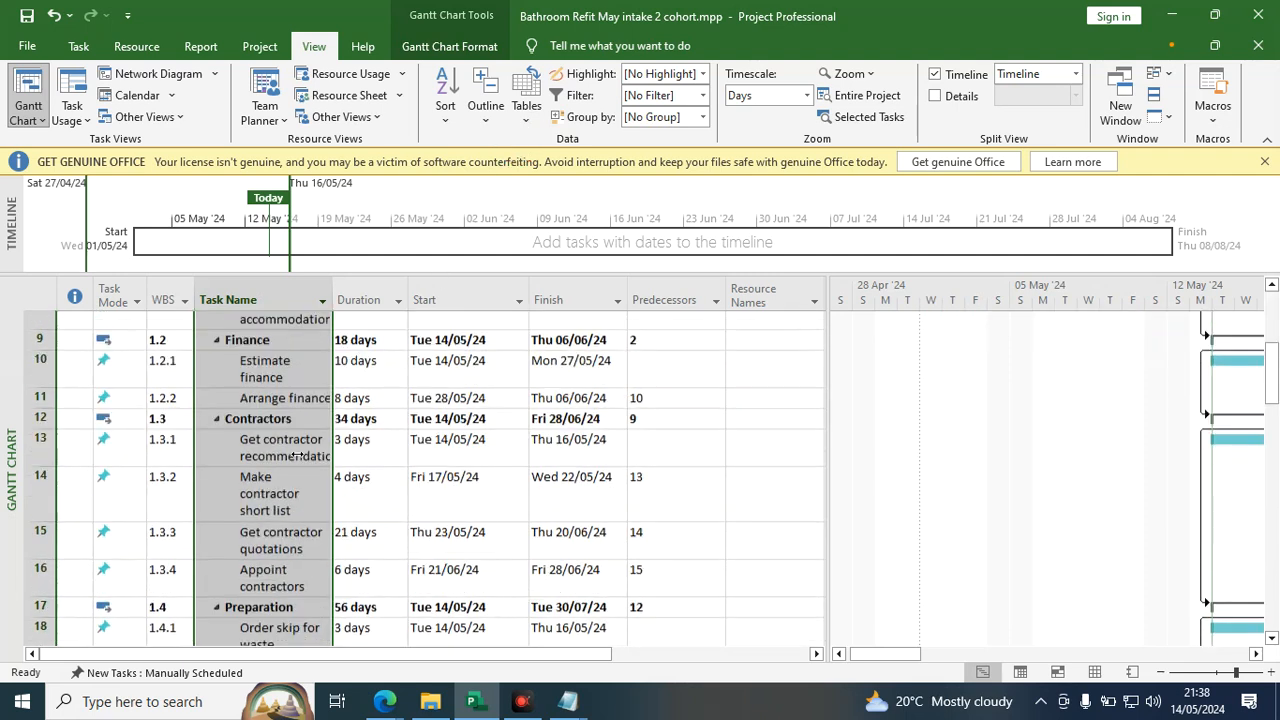
{"action": "scroll", "coordinate": [297, 455], "scroll_direction": "up", "scroll_amount": 3}
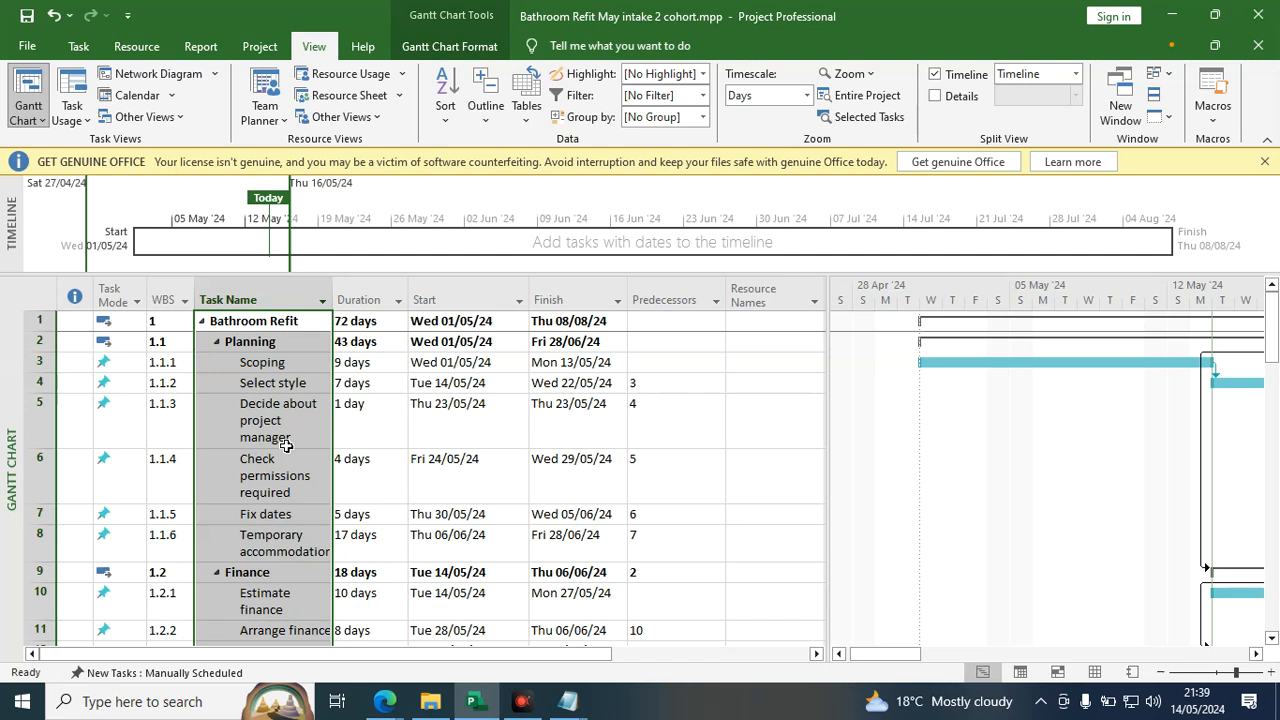
Change the link from Select style to Decide about project manager to Start-to-Start (SS).
{"action": "left_click_drag", "start_coordinate": [280, 443], "coordinate": [294, 471]}
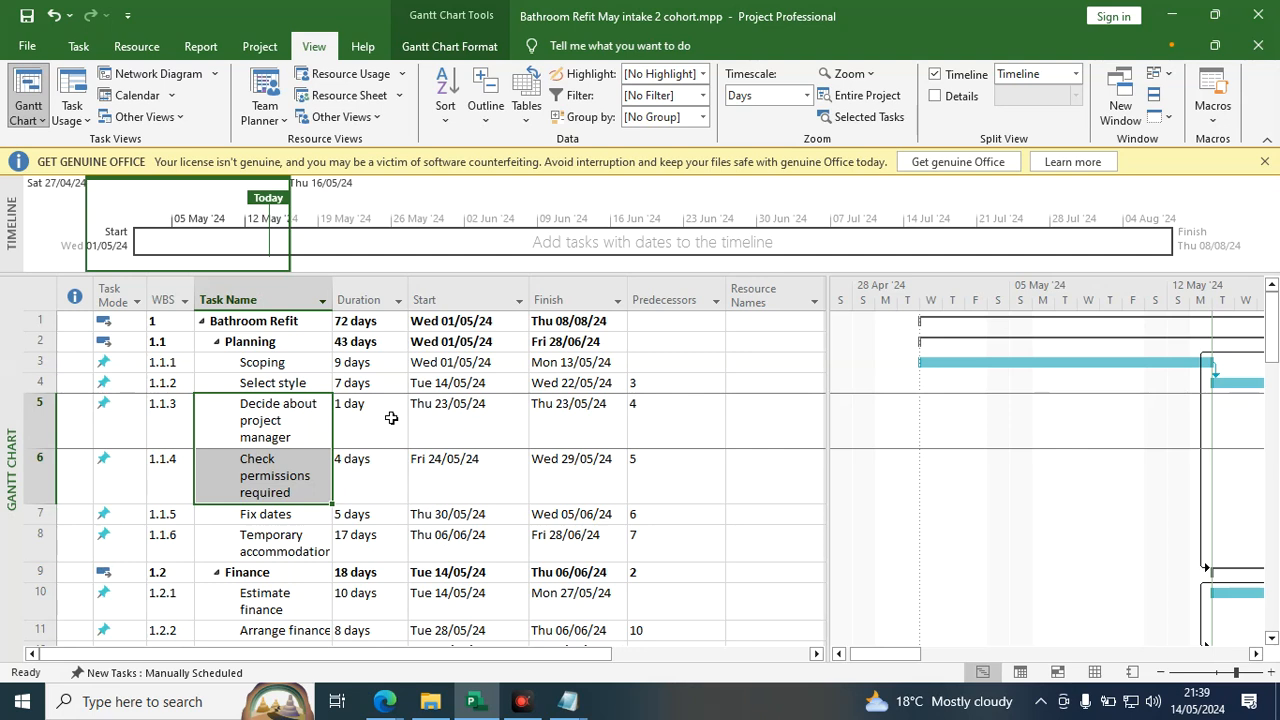
{"action": "left_click", "coordinate": [216, 409]}
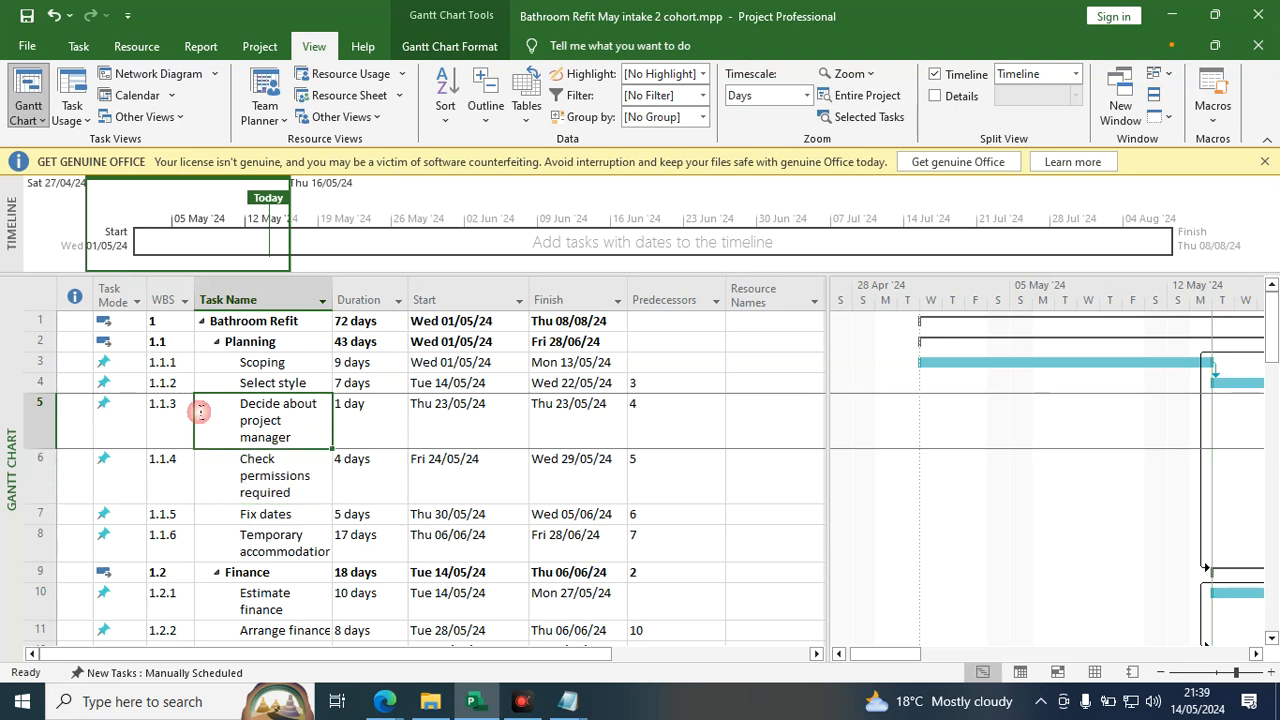
{"action": "left_click", "coordinate": [45, 406]}
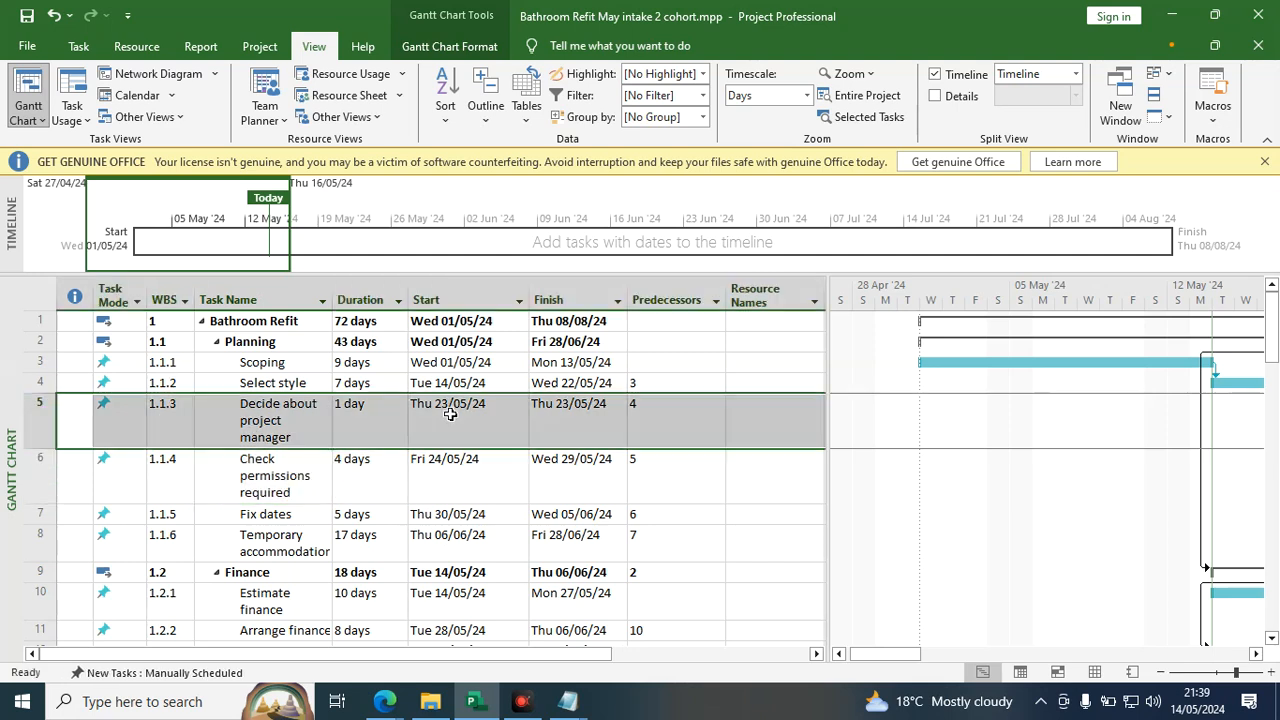
{"action": "double_click", "coordinate": [665, 440]}
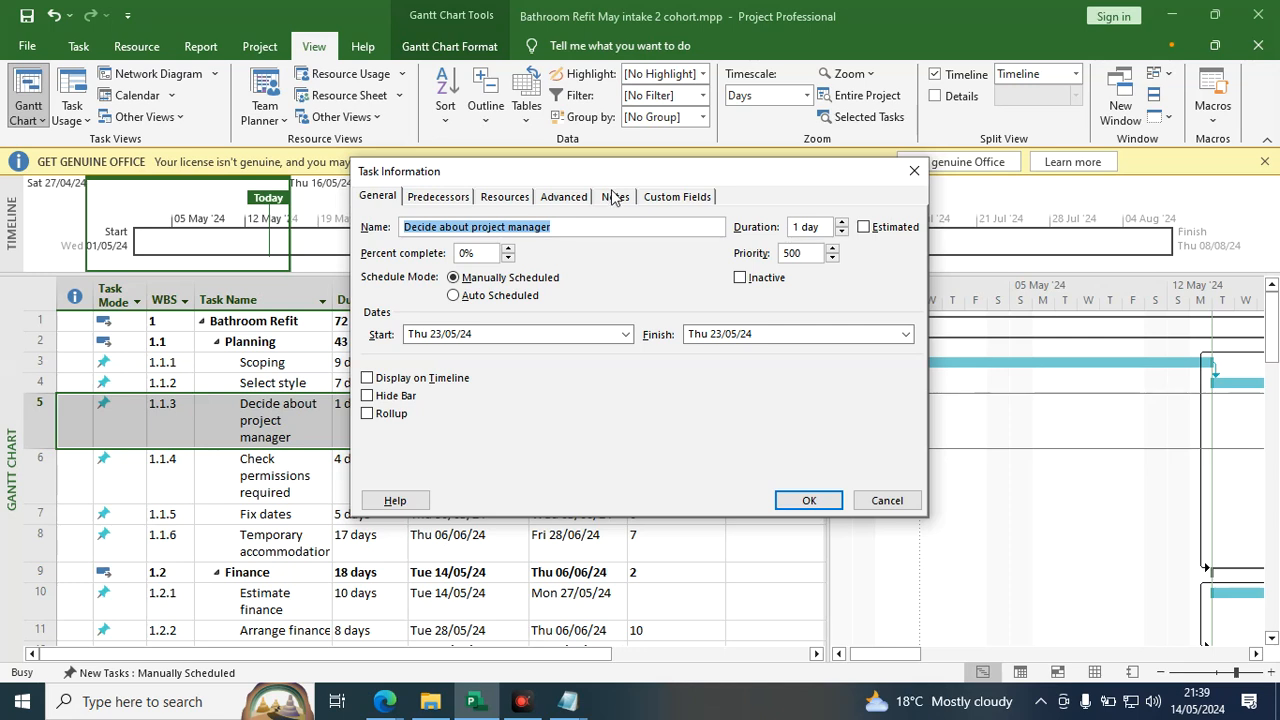
{"action": "left_click", "coordinate": [454, 200]}
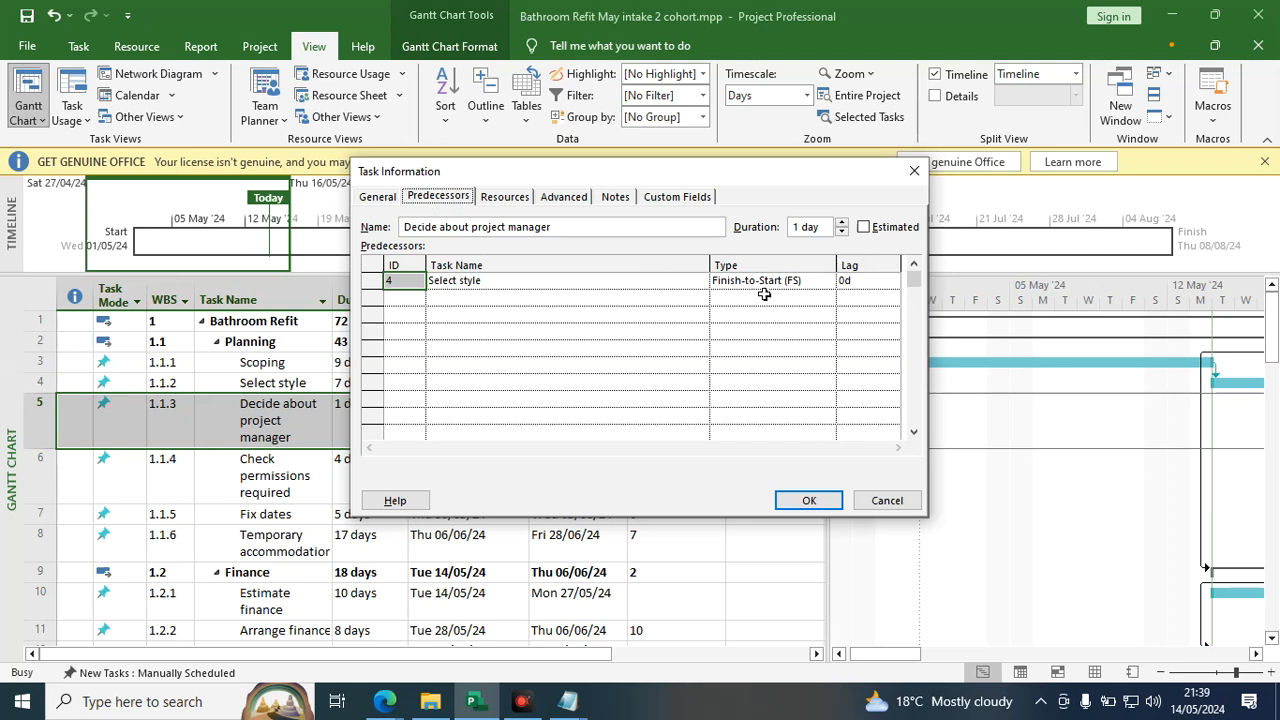
{"action": "left_click", "coordinate": [828, 281]}
{"action": "left_click", "coordinate": [826, 283]}
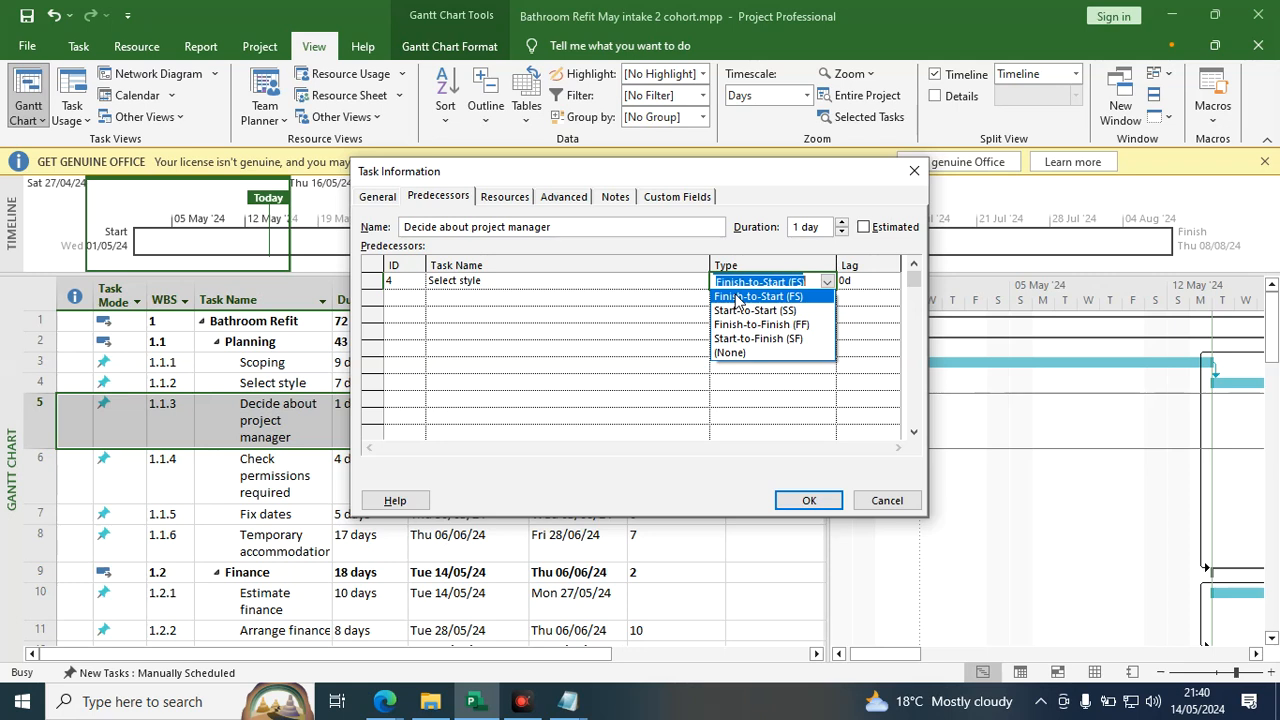
{"action": "left_click", "coordinate": [614, 173]}
{"action": "left_click_drag", "start_coordinate": [560, 170], "coordinate": [973, 218]}
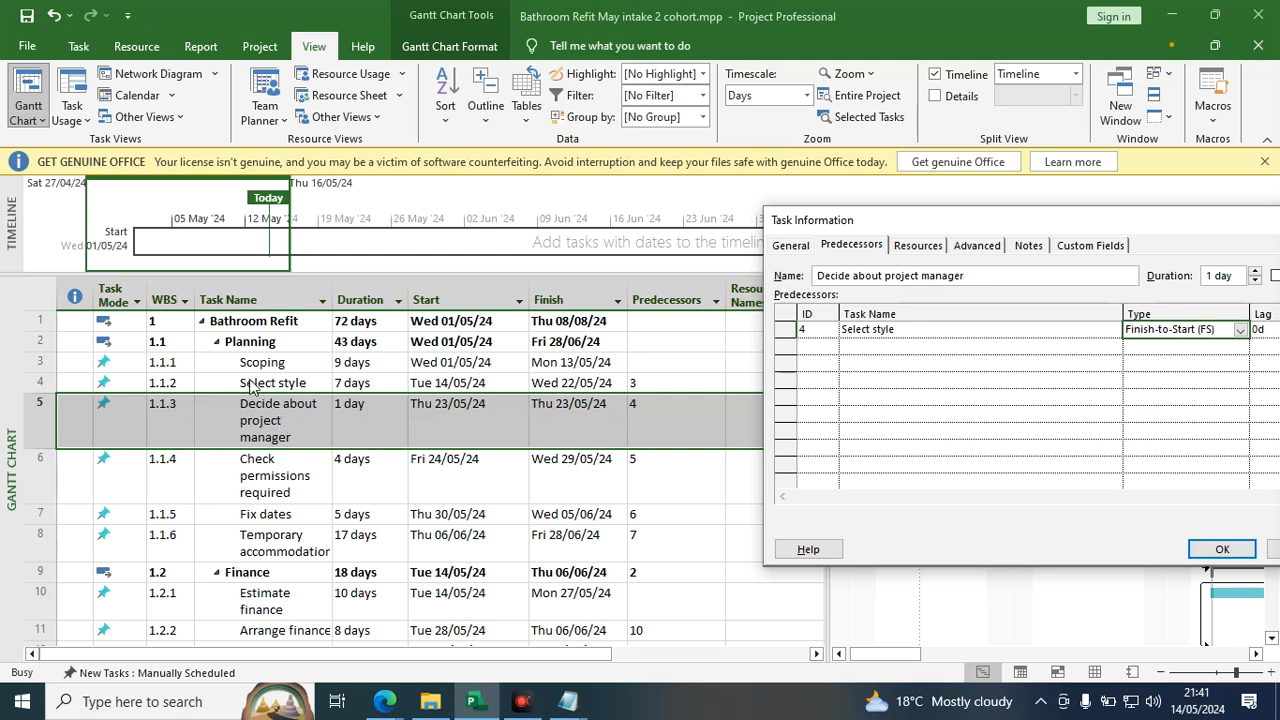
{"action": "left_click", "coordinate": [1240, 330]}
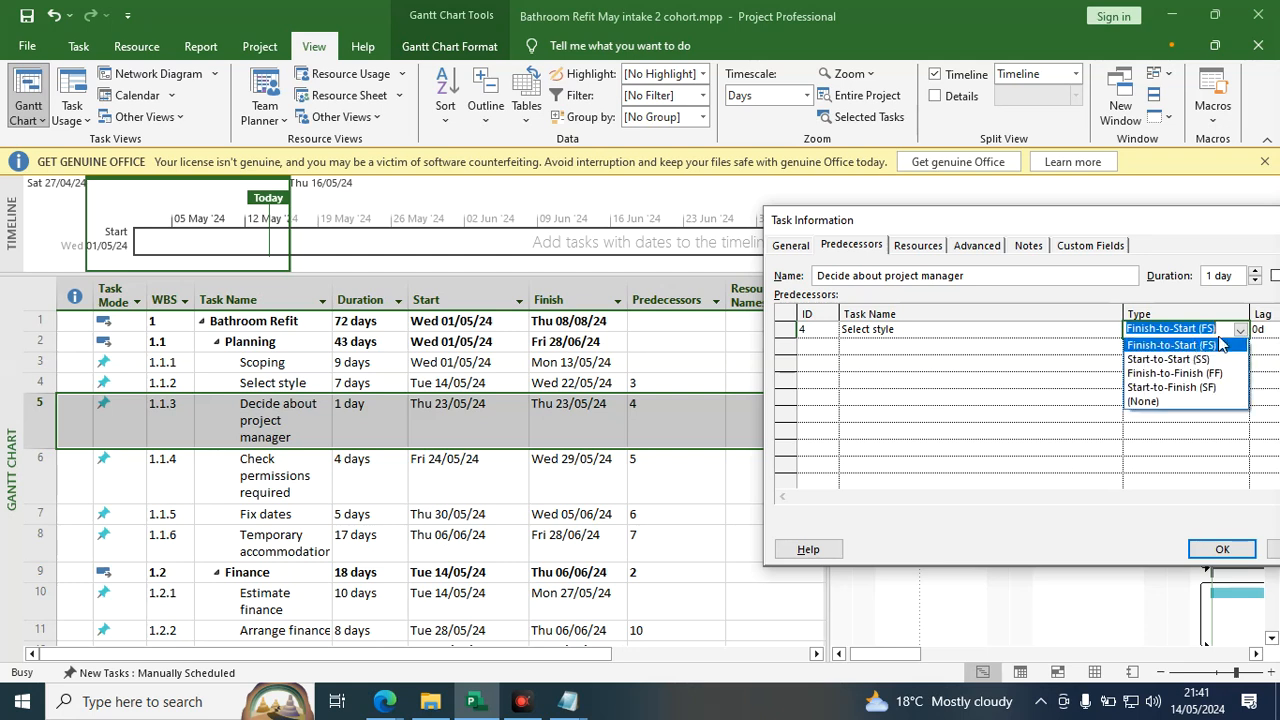
{"action": "left_click", "coordinate": [1176, 359]}
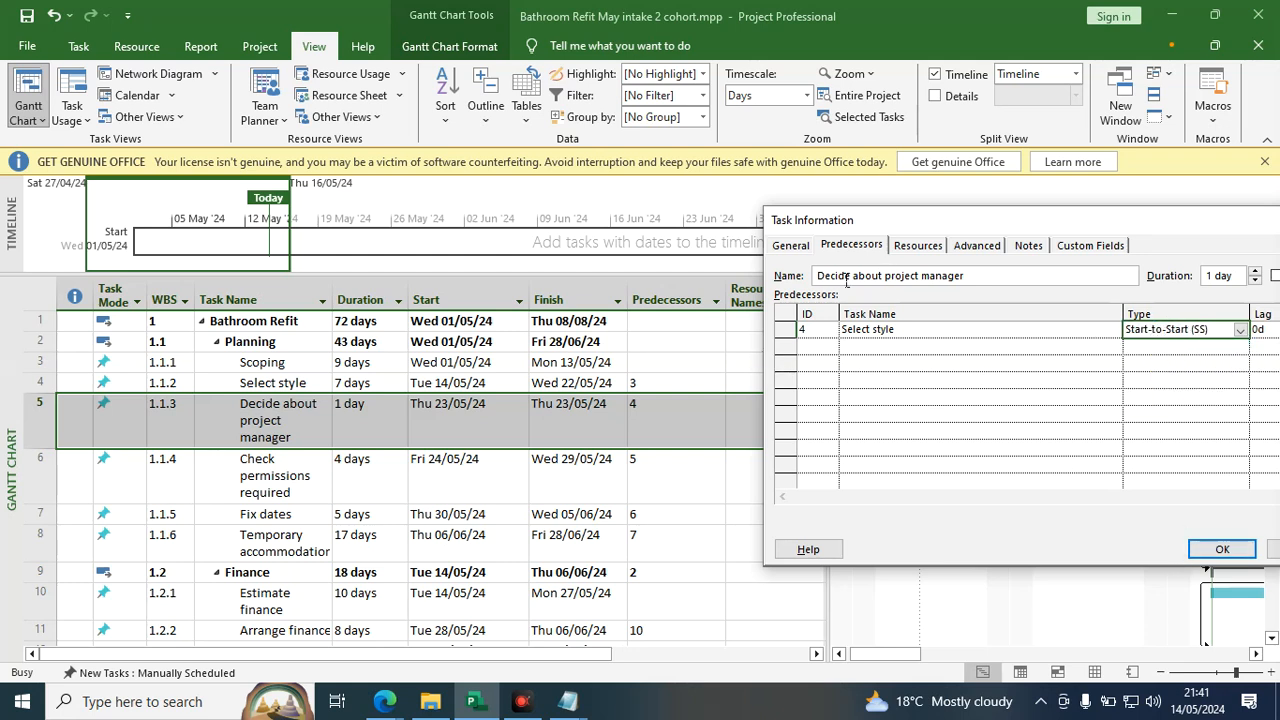
{"action": "left_click_drag", "start_coordinate": [966, 275], "coordinate": [812, 276]}
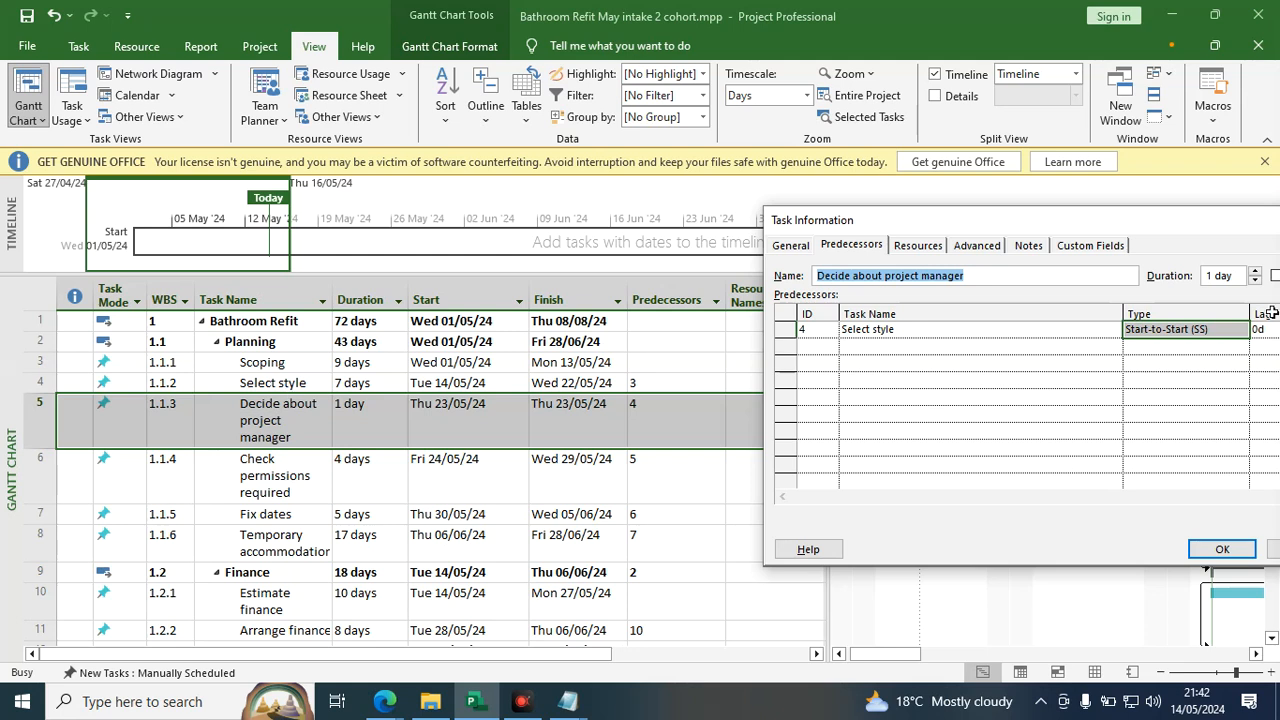
{"action": "left_click", "coordinate": [1203, 552]}
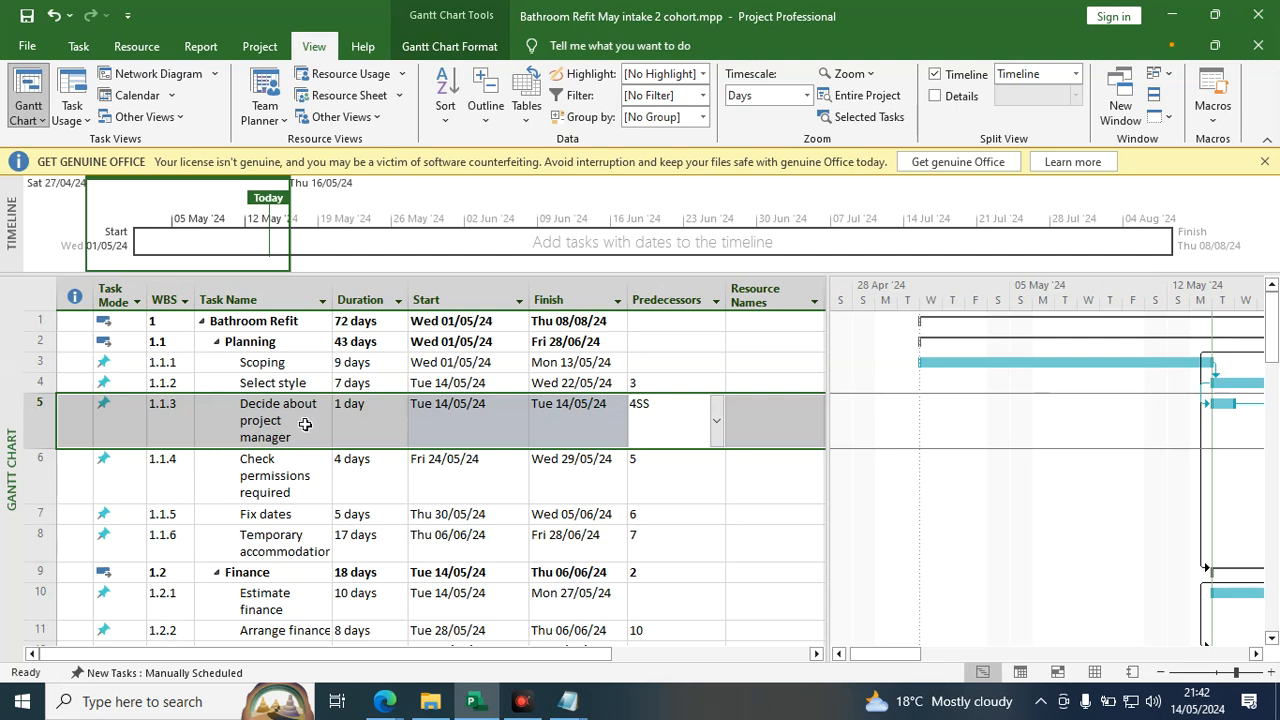
Try to replace the predecessor of Decide about project manager with Estimate finance needed, keeping the Start-to-Start type.
{"action": "left_click", "coordinate": [700, 437]}
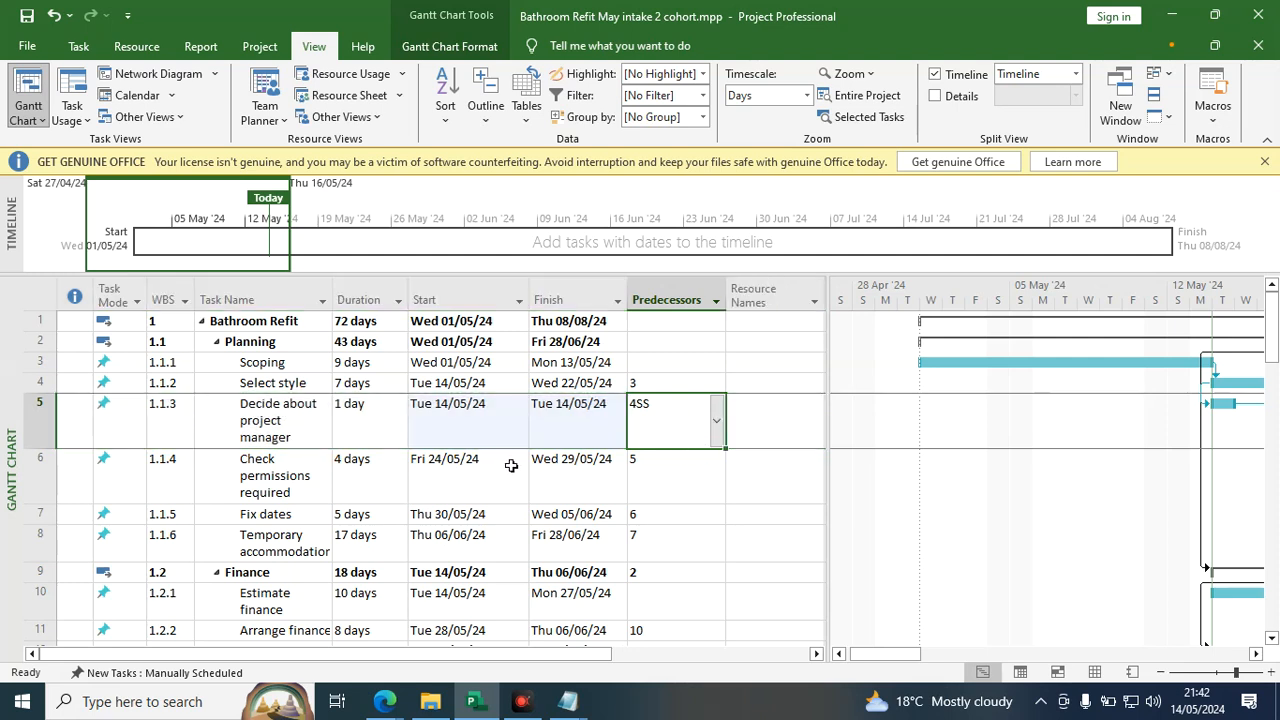
{"action": "left_click", "coordinate": [677, 425]}
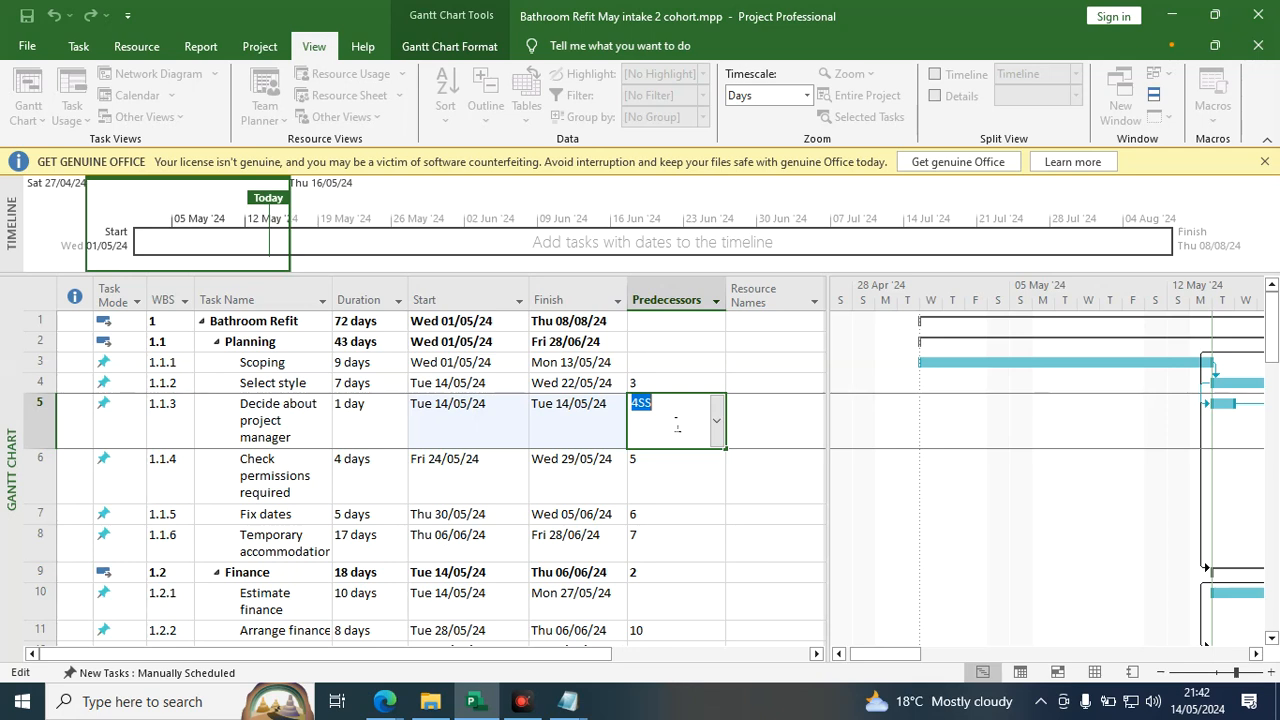
{"action": "left_click", "coordinate": [45, 412]}
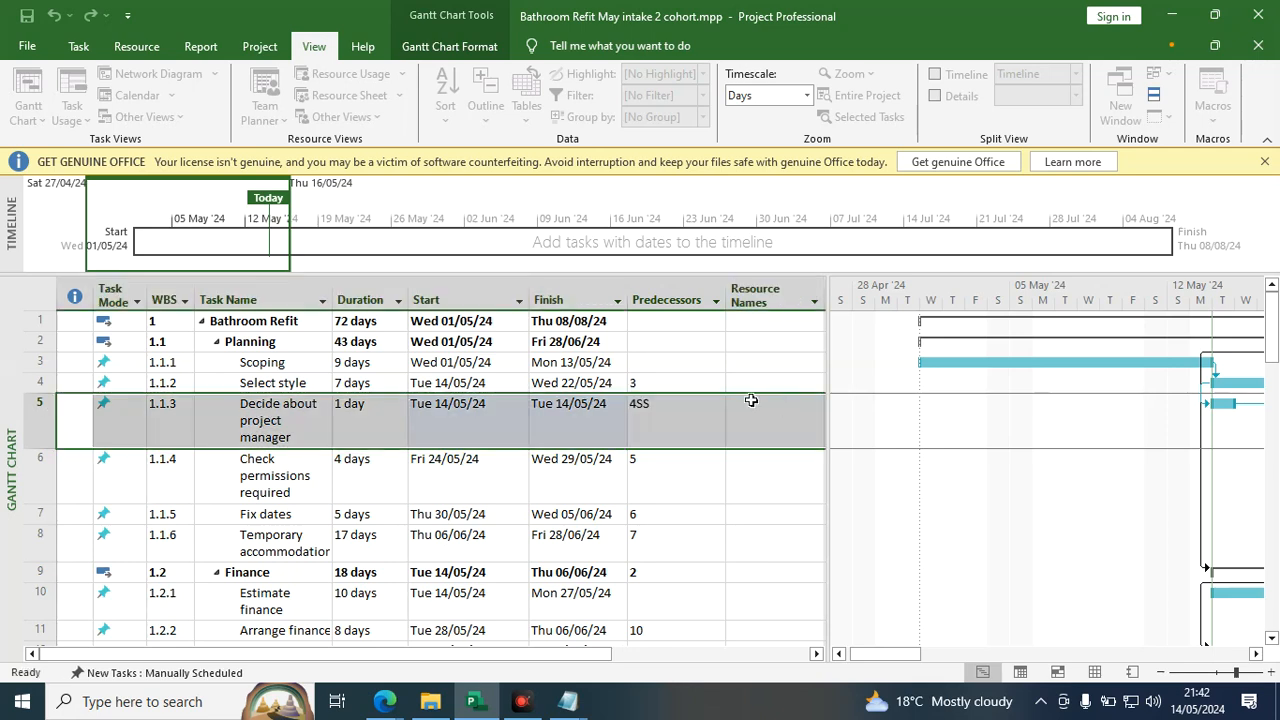
{"action": "left_click", "coordinate": [685, 416]}
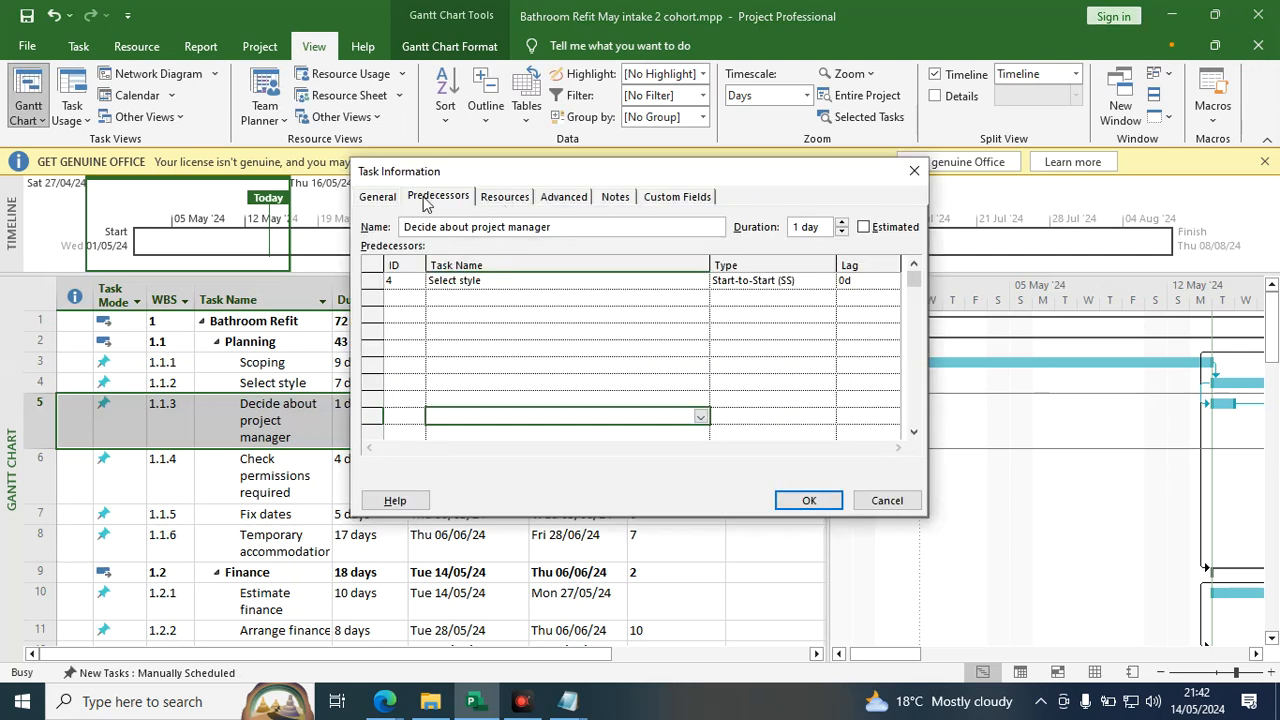
{"action": "left_click", "coordinate": [432, 197]}
{"action": "left_click_drag", "start_coordinate": [501, 184], "coordinate": [366, 443]}
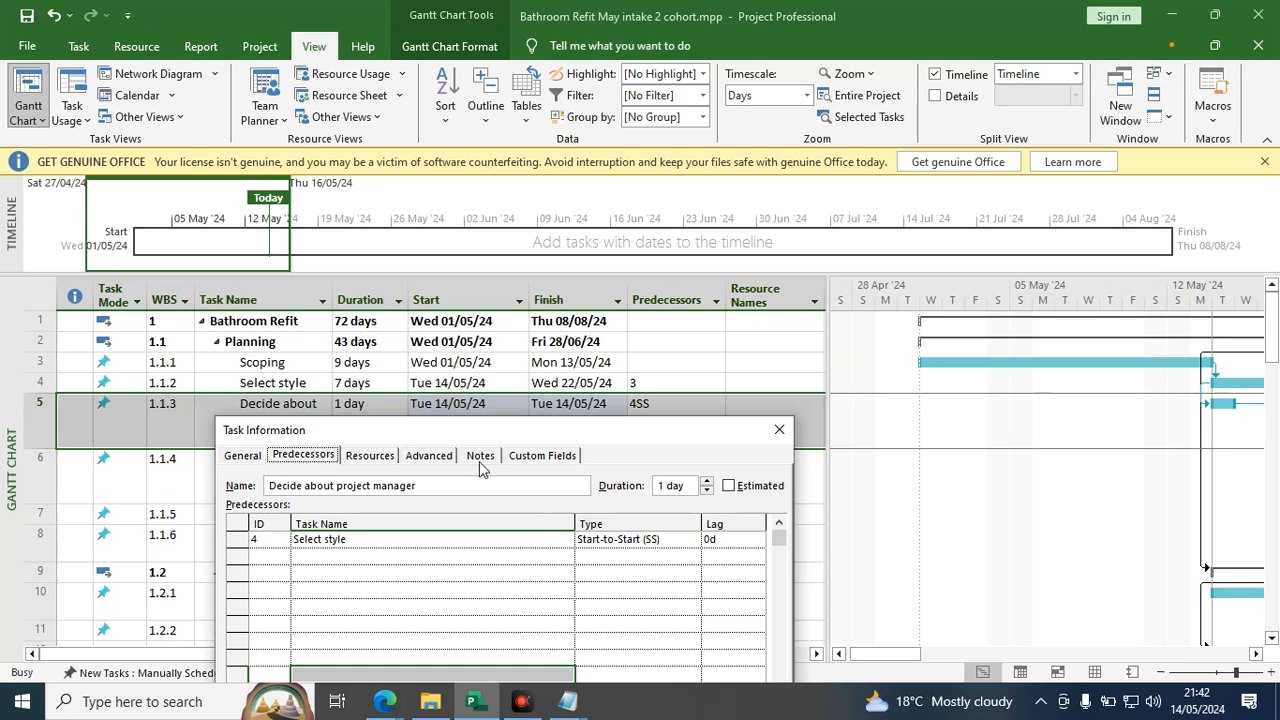
{"action": "left_click_drag", "start_coordinate": [478, 430], "coordinate": [631, 58]}
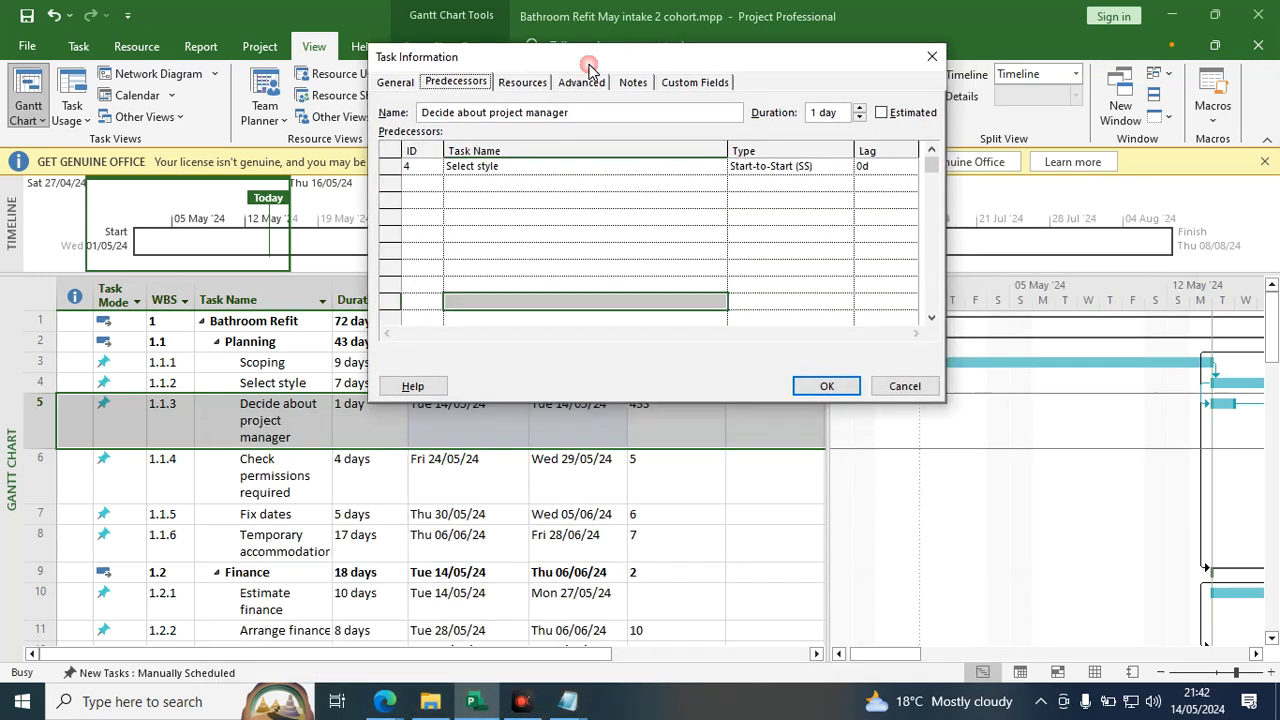
{"action": "left_click", "coordinate": [660, 168]}
{"action": "left_click", "coordinate": [718, 168]}
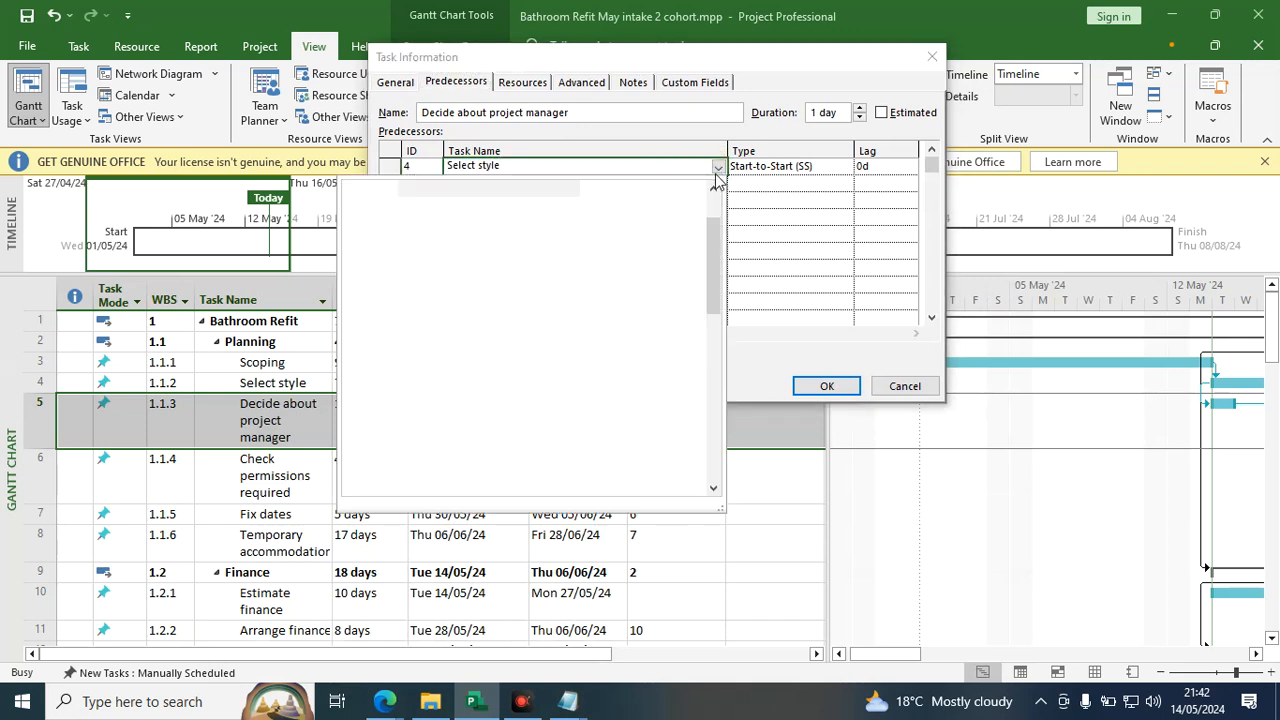
{"action": "left_click", "coordinate": [720, 170]}
{"action": "scroll", "coordinate": [450, 370], "scroll_direction": "down", "scroll_amount": 9}
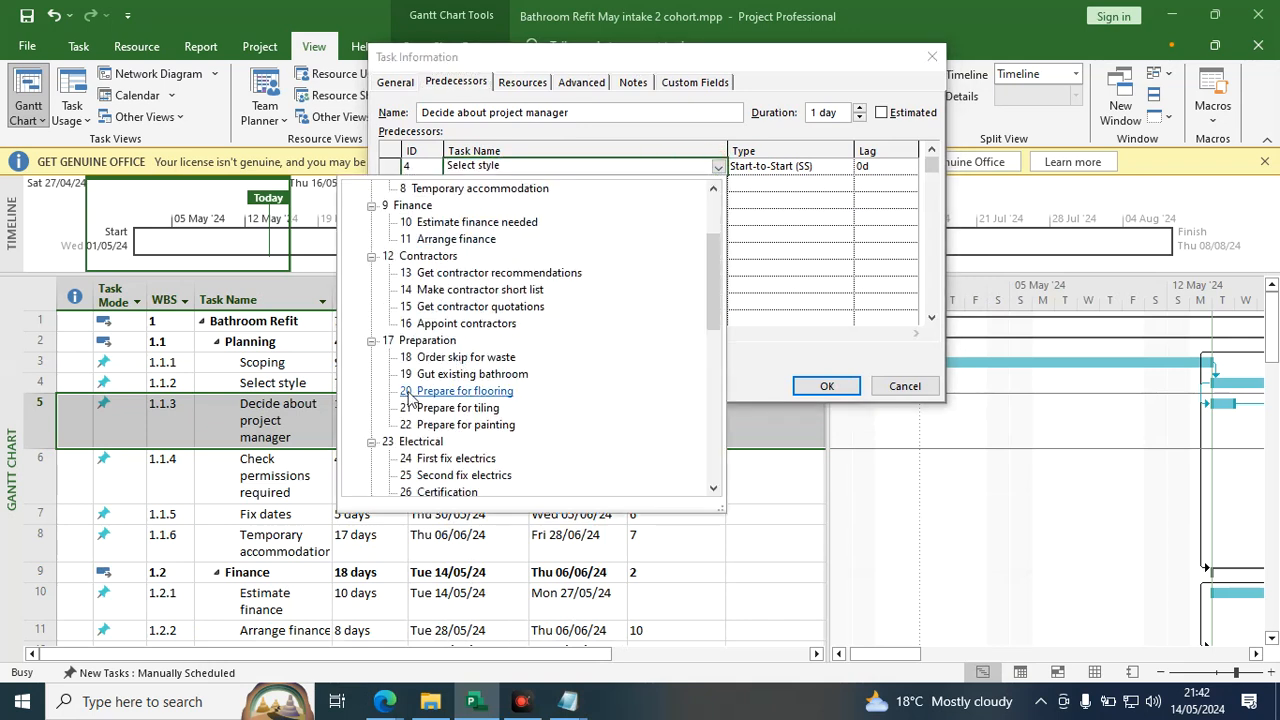
{"action": "scroll", "coordinate": [465, 385], "scroll_direction": "up", "scroll_amount": 4}
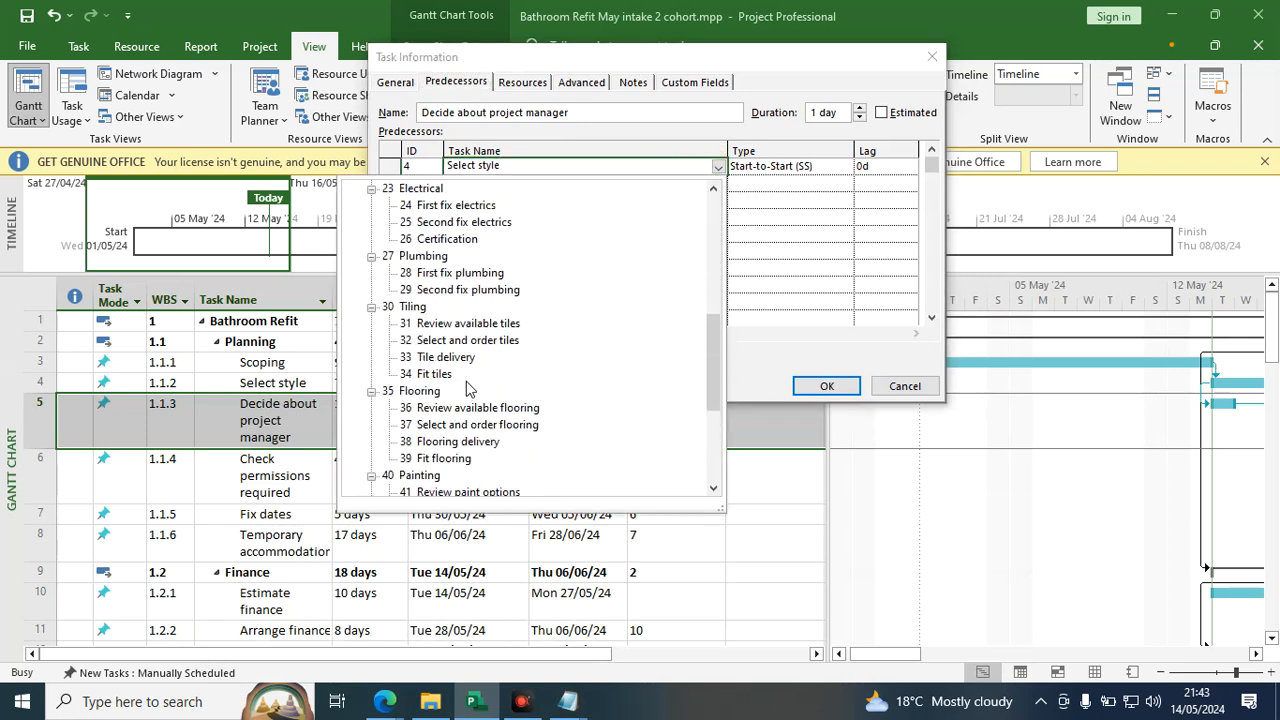
{"action": "scroll", "coordinate": [470, 370], "scroll_direction": "up", "scroll_amount": 6}
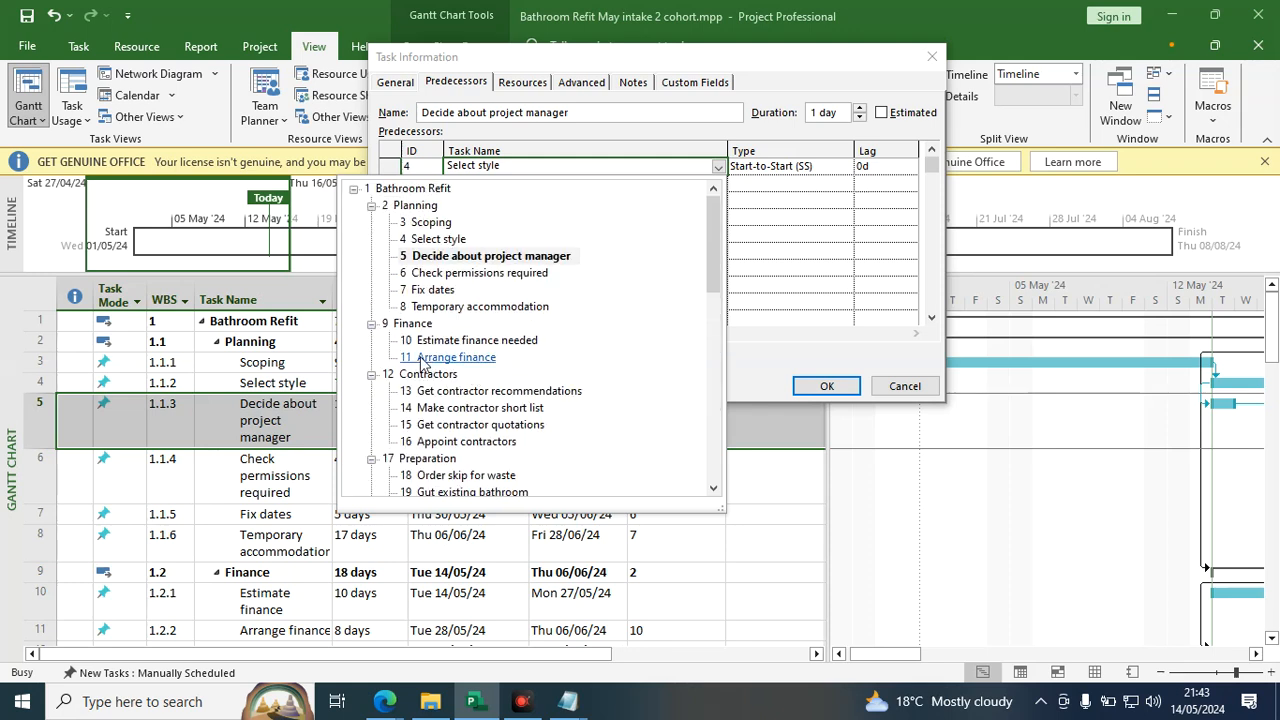
{"action": "left_click", "coordinate": [470, 340]}
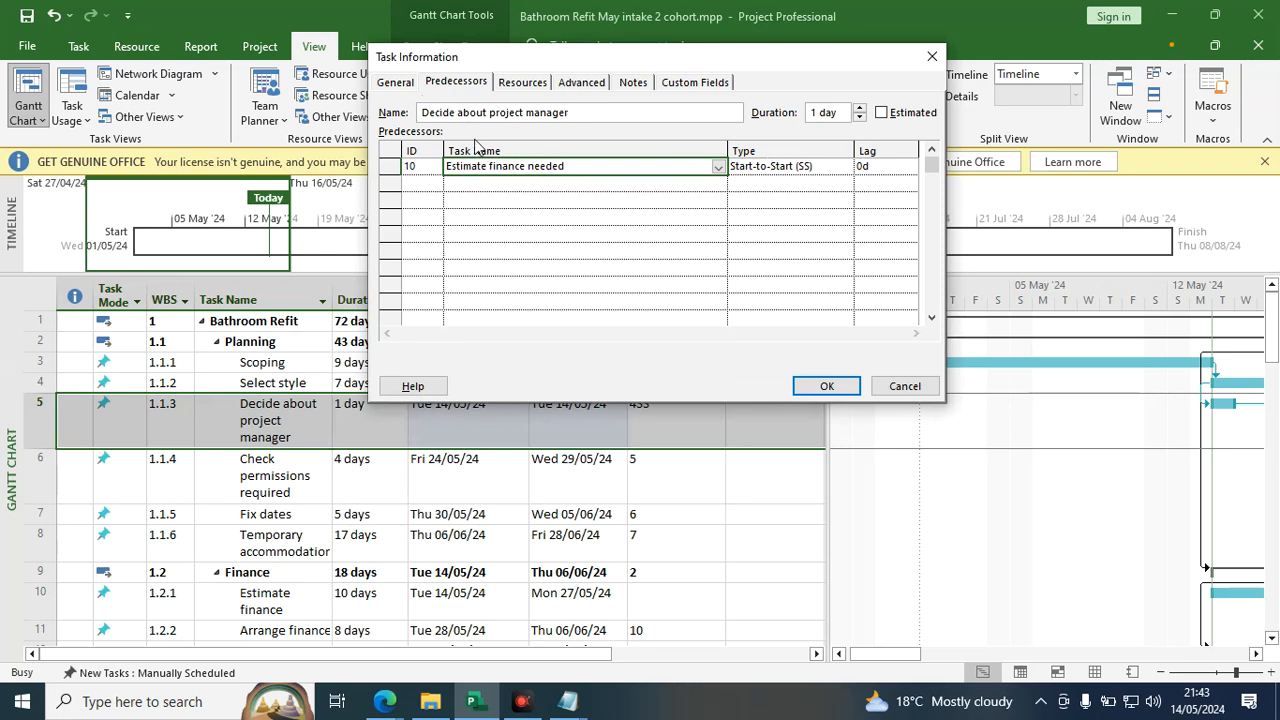
{"action": "left_click", "coordinate": [808, 387]}
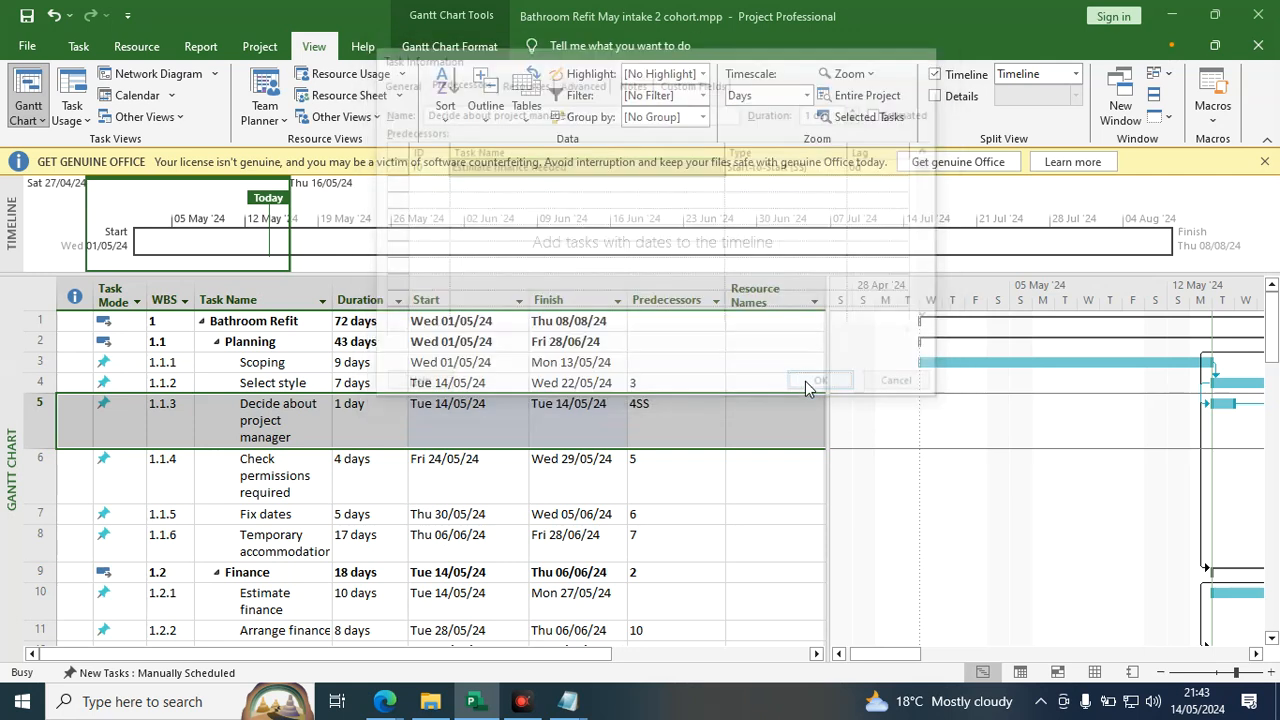
Examine the start date and predecessor of Decide about project manager alongside the Planning, Finance and Contractors subtasks.
{"action": "left_click", "coordinate": [646, 406]}
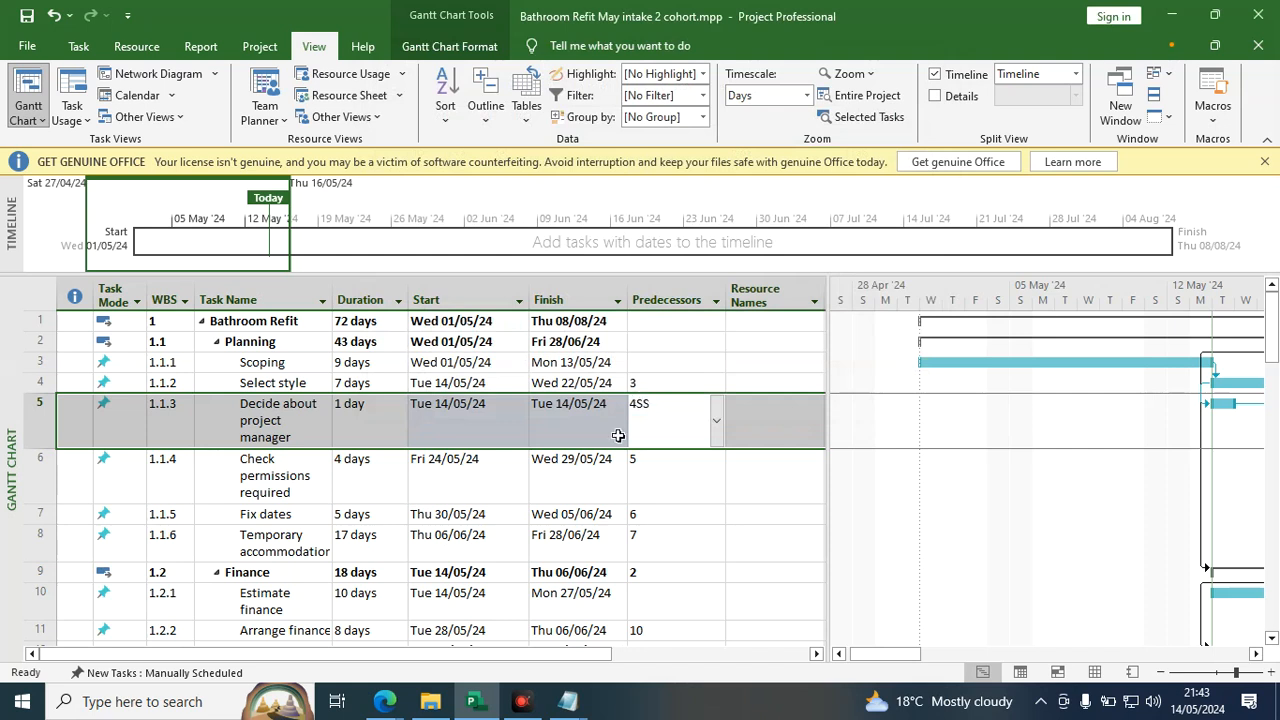
{"action": "left_click", "coordinate": [503, 415]}
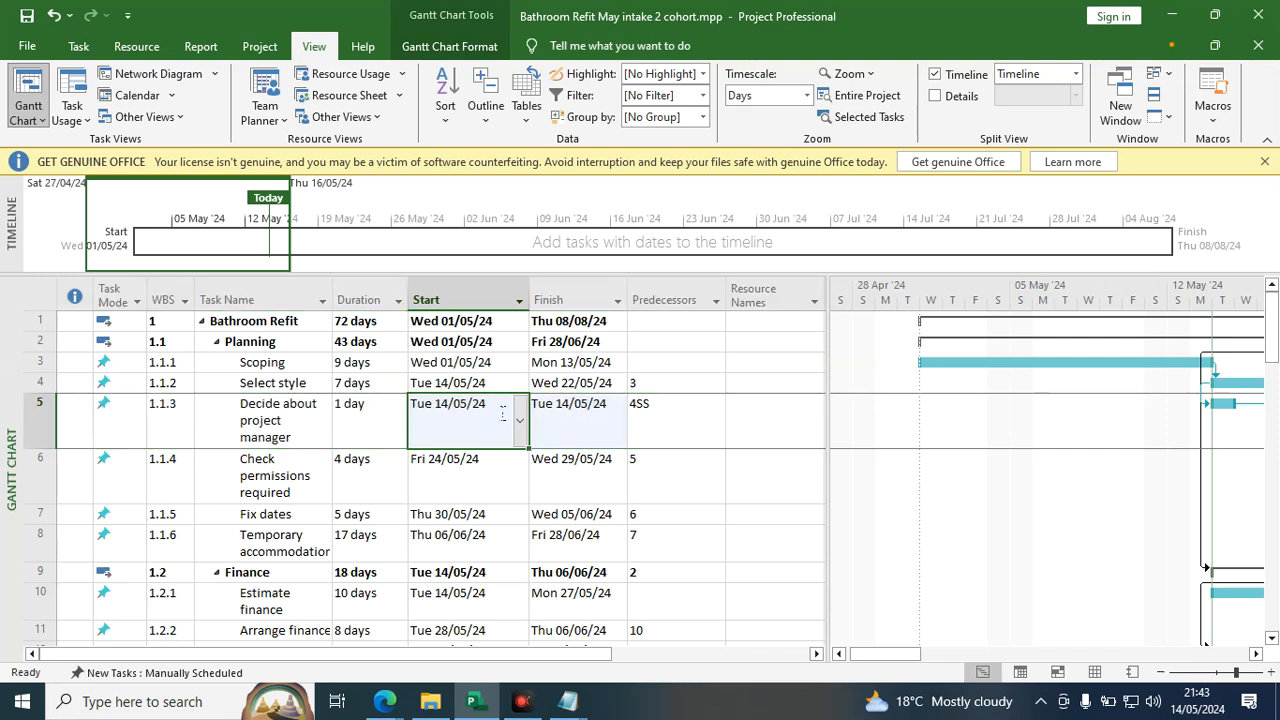
{"action": "left_click", "coordinate": [645, 405]}
{"action": "scroll", "coordinate": [575, 538], "scroll_direction": "down", "scroll_amount": 1}
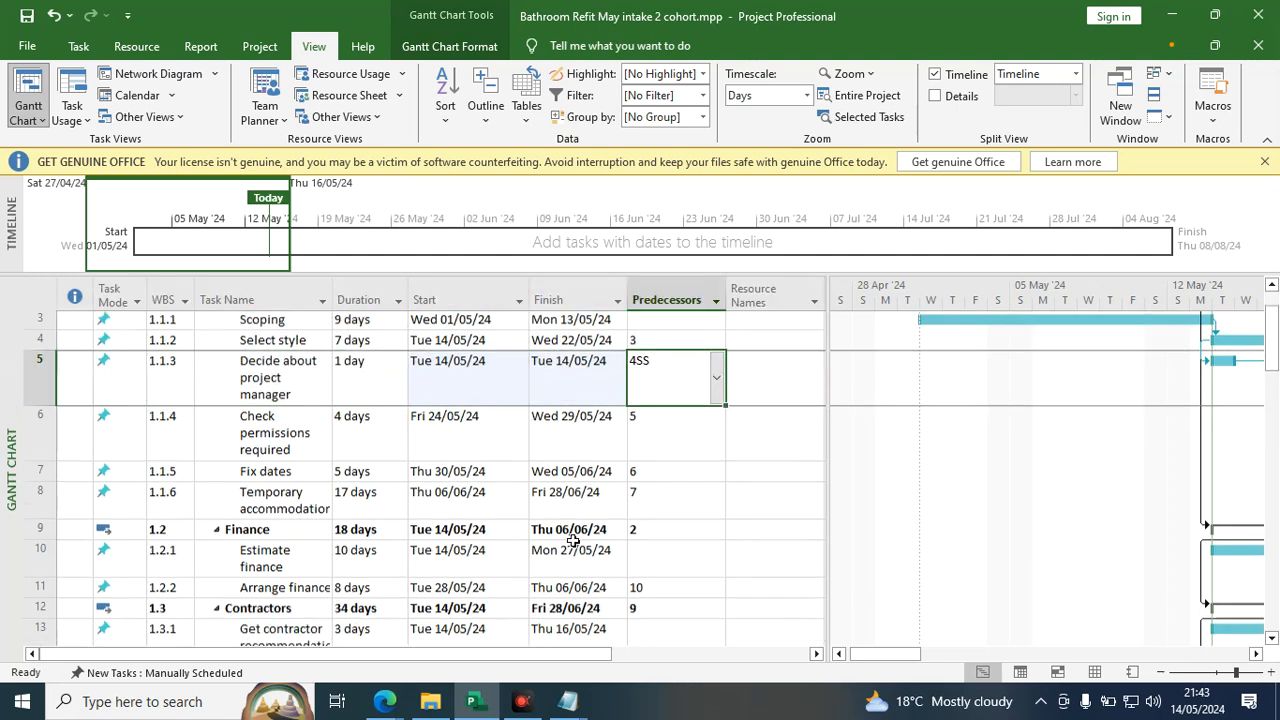
{"action": "scroll", "coordinate": [573, 540], "scroll_direction": "down", "scroll_amount": 3}
{"action": "scroll", "coordinate": [460, 530], "scroll_direction": "up", "scroll_amount": 2}
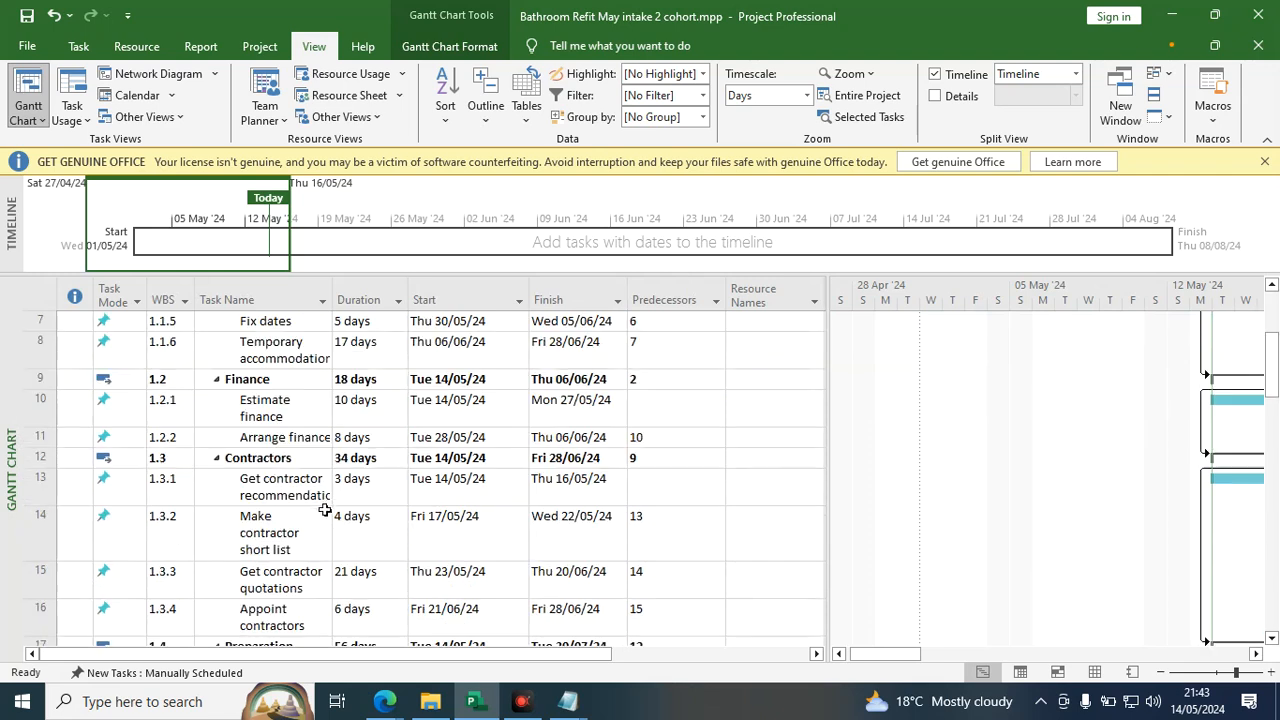
{"action": "scroll", "coordinate": [359, 524], "scroll_direction": "up", "scroll_amount": 1}
{"action": "scroll", "coordinate": [359, 524], "scroll_direction": "up", "scroll_amount": 1}
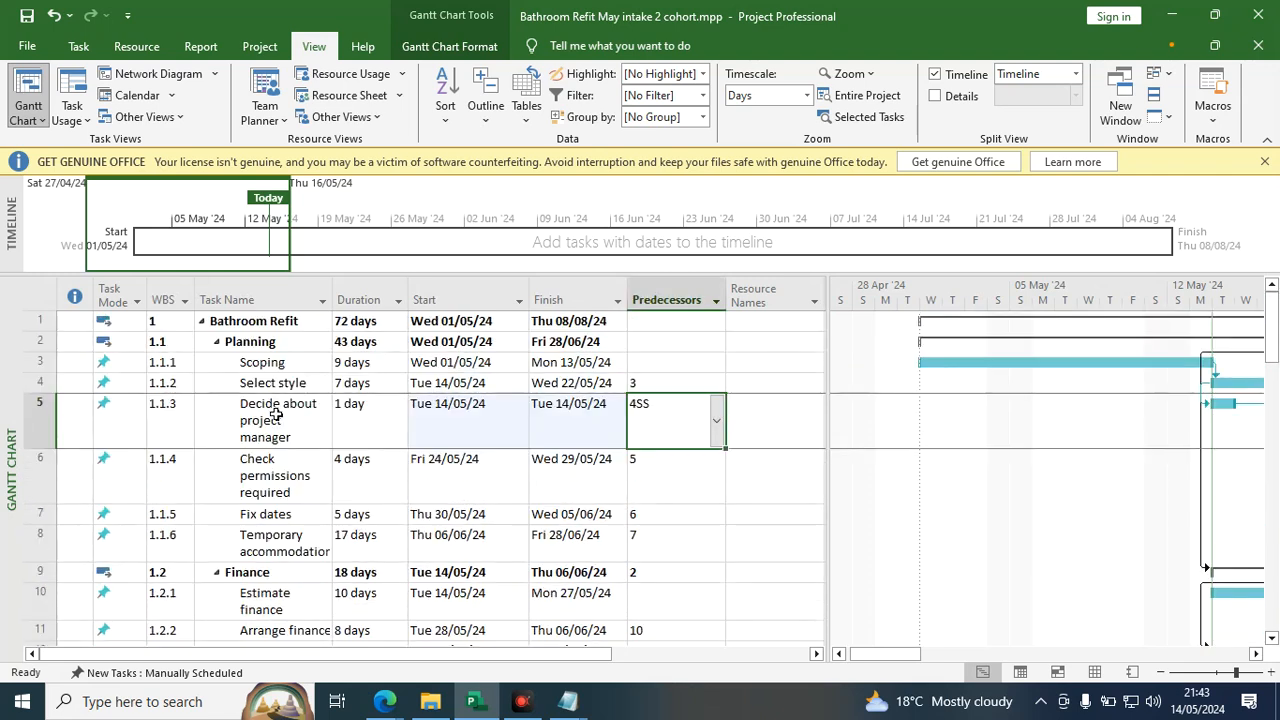
{"action": "left_click", "coordinate": [260, 276]}
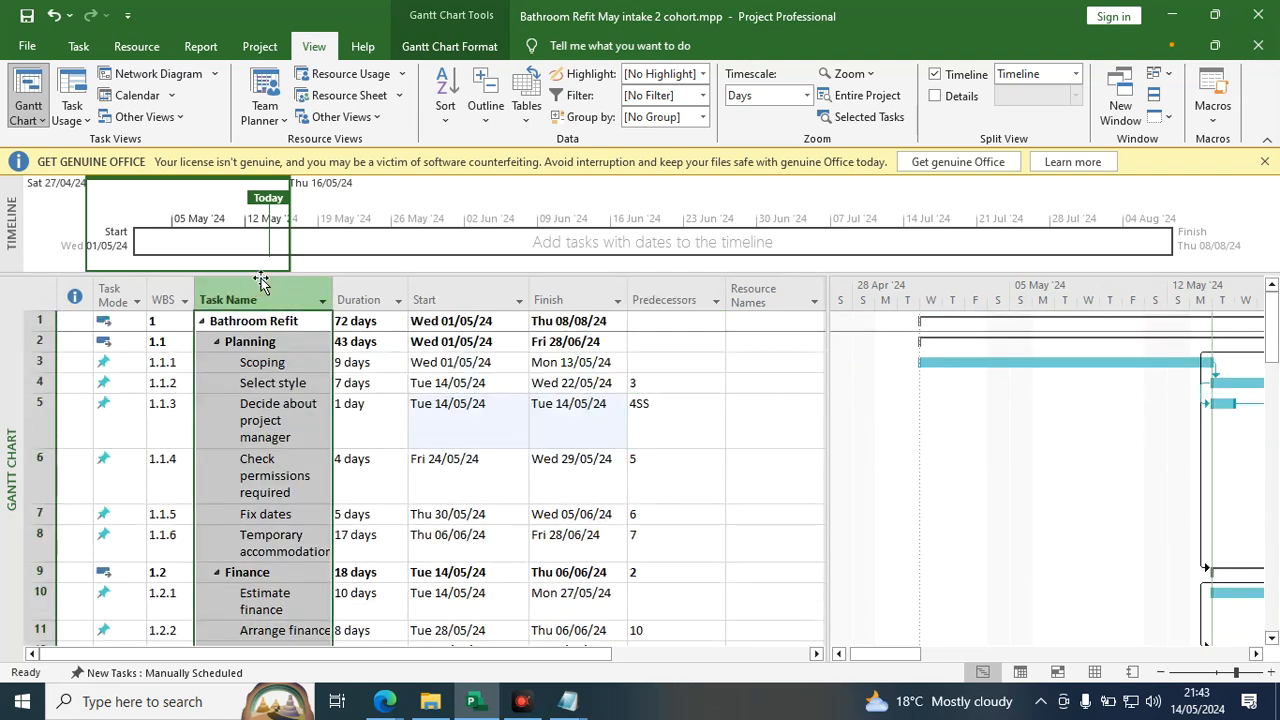
{"action": "left_click", "coordinate": [262, 384]}
{"action": "left_click_drag", "start_coordinate": [287, 359], "coordinate": [269, 560]}
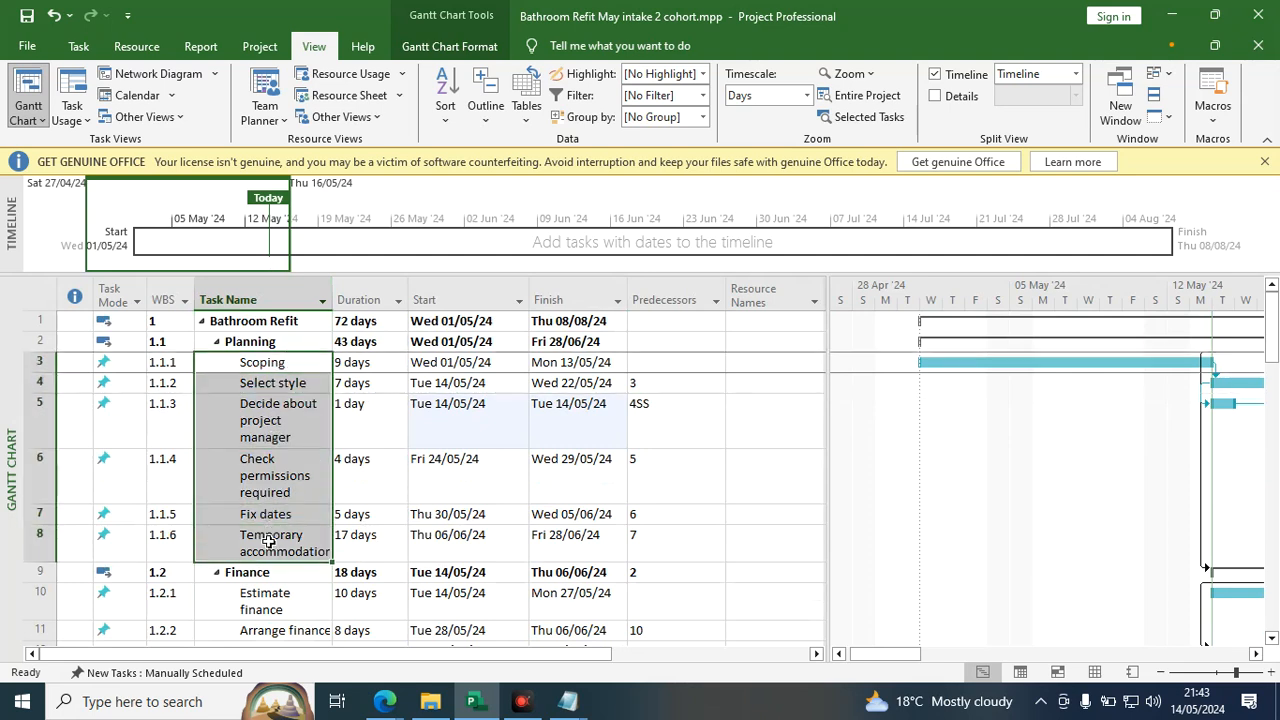
Unlink the Estimate finance needed task in the Finance phase from its linked tasks.
{"action": "left_click", "coordinate": [86, 600]}
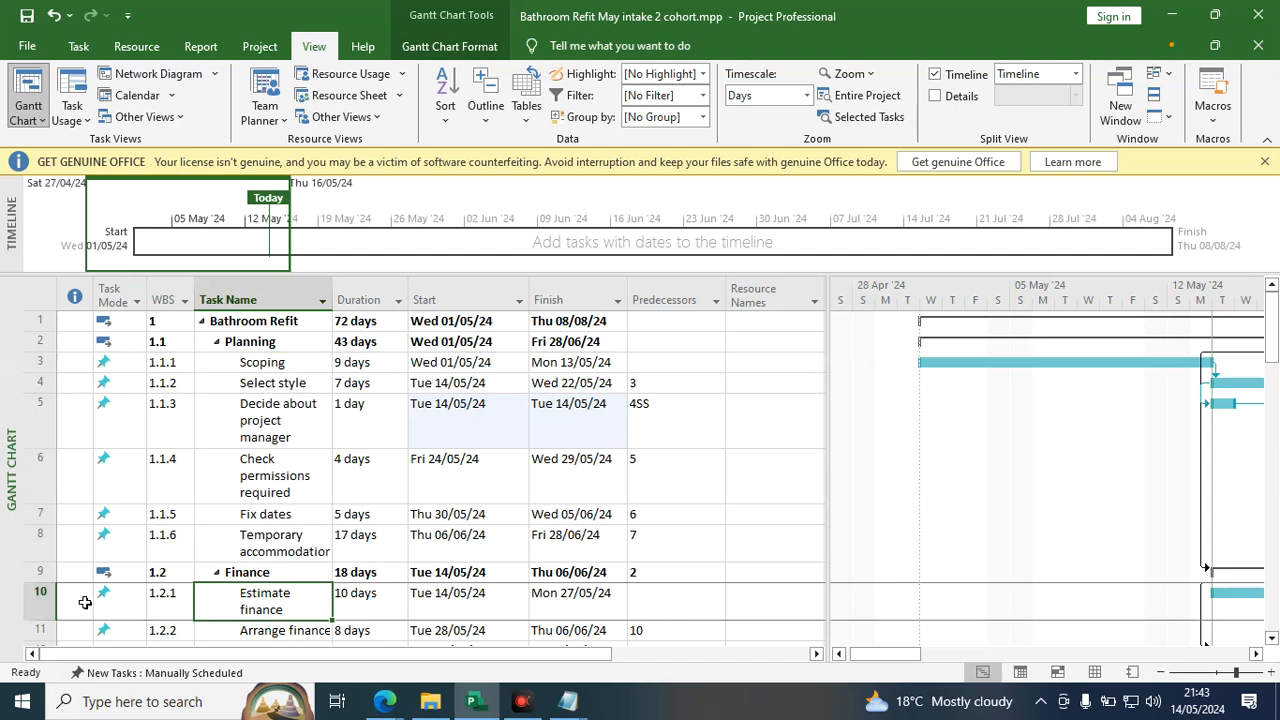
{"action": "left_click", "coordinate": [47, 595]}
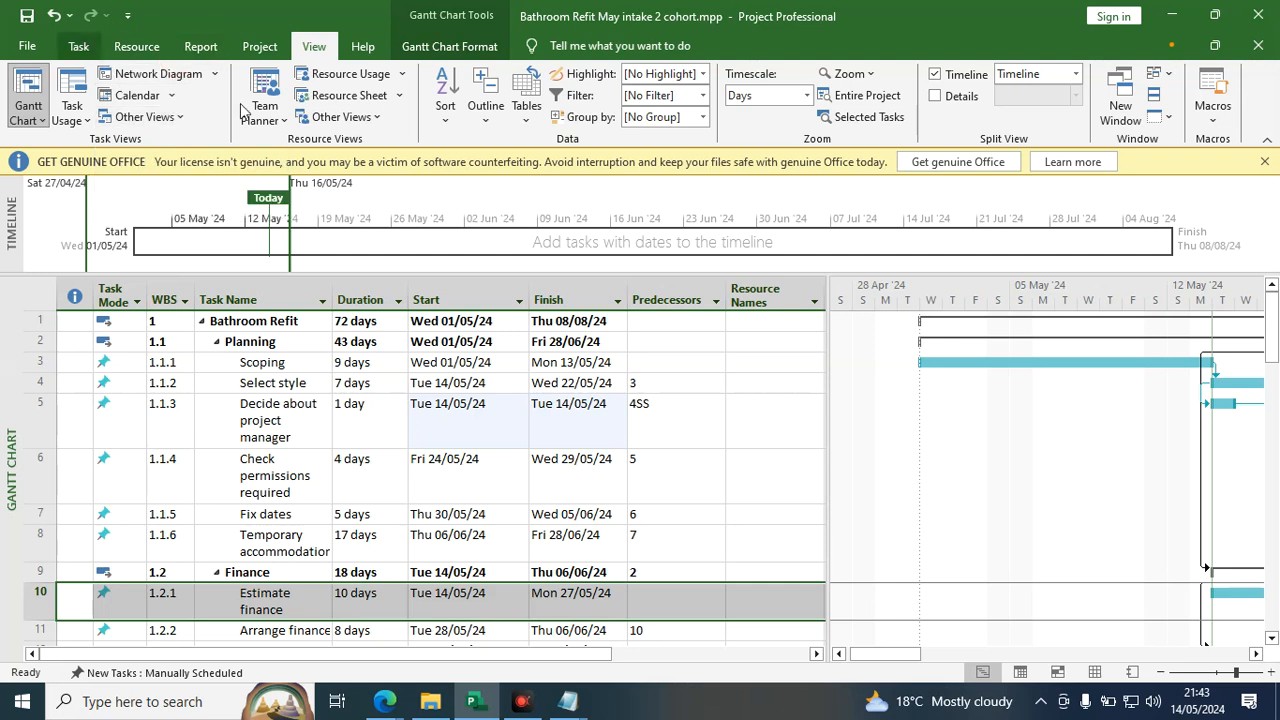
{"action": "left_click", "coordinate": [80, 47]}
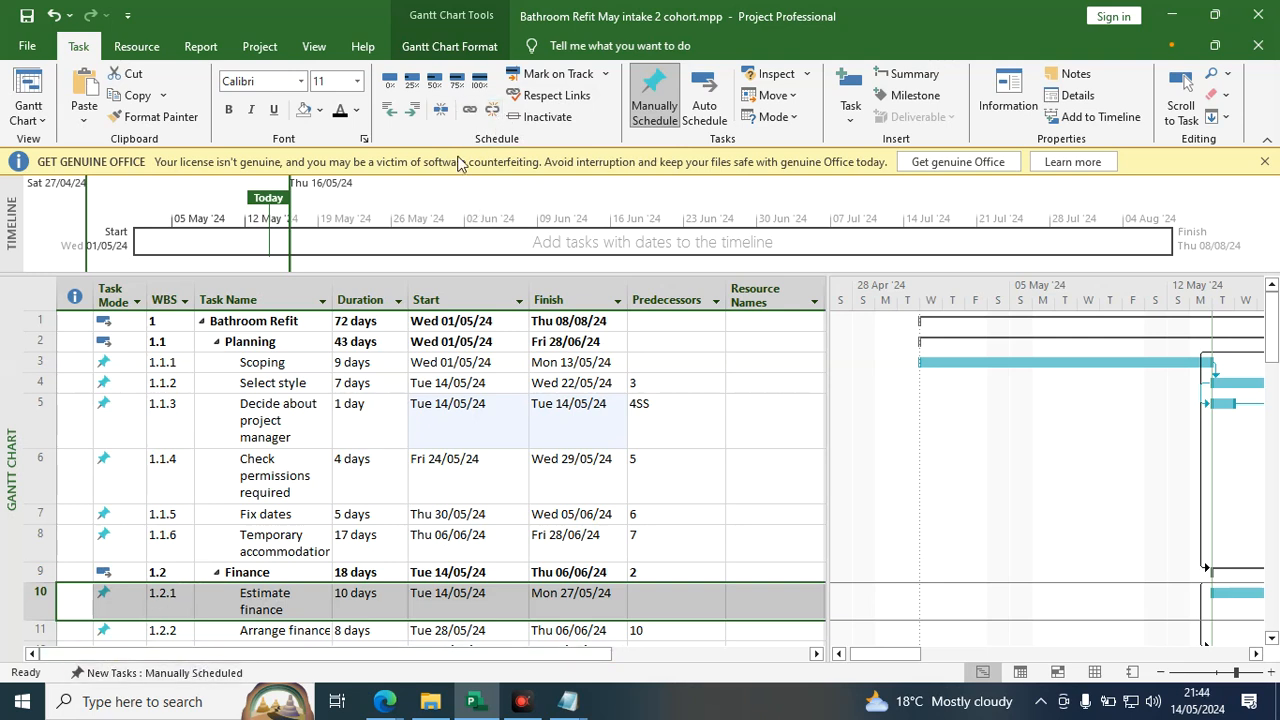
{"action": "left_click", "coordinate": [489, 108]}
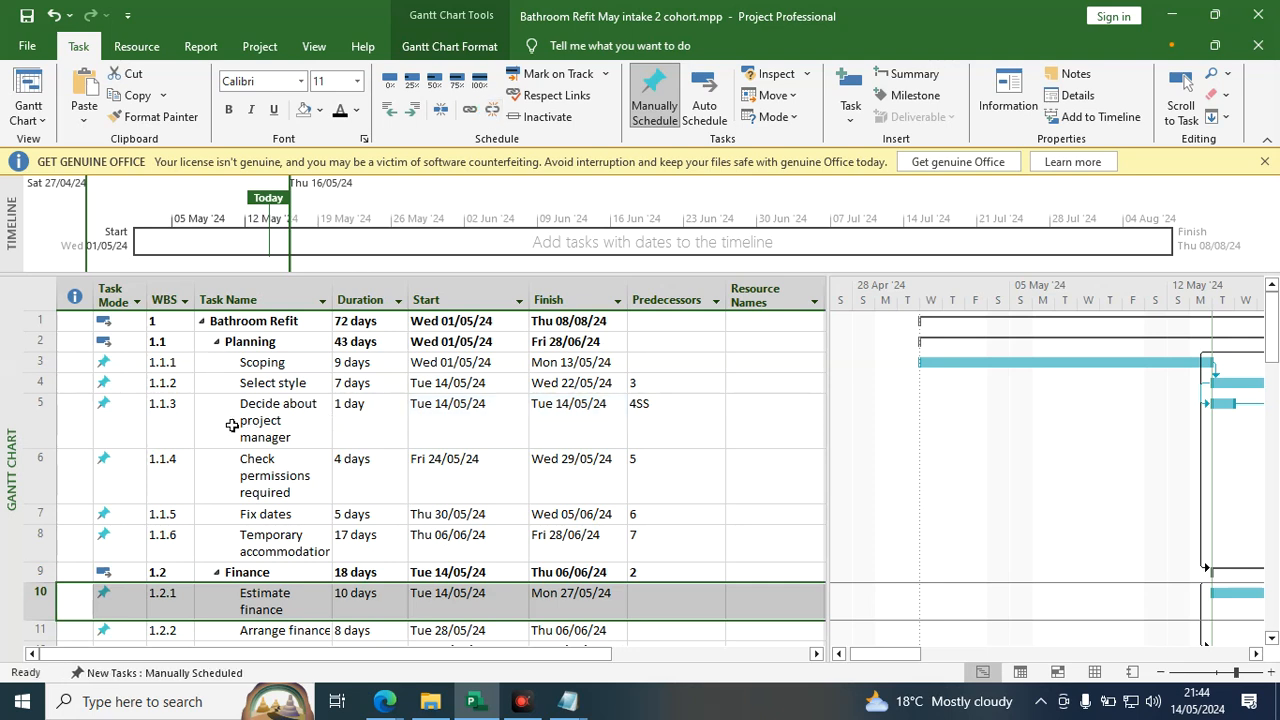
Unlink the Decide about project manager task in the Planning phase from its linked tasks.
{"action": "left_click", "coordinate": [70, 415]}
{"action": "left_click", "coordinate": [44, 413]}
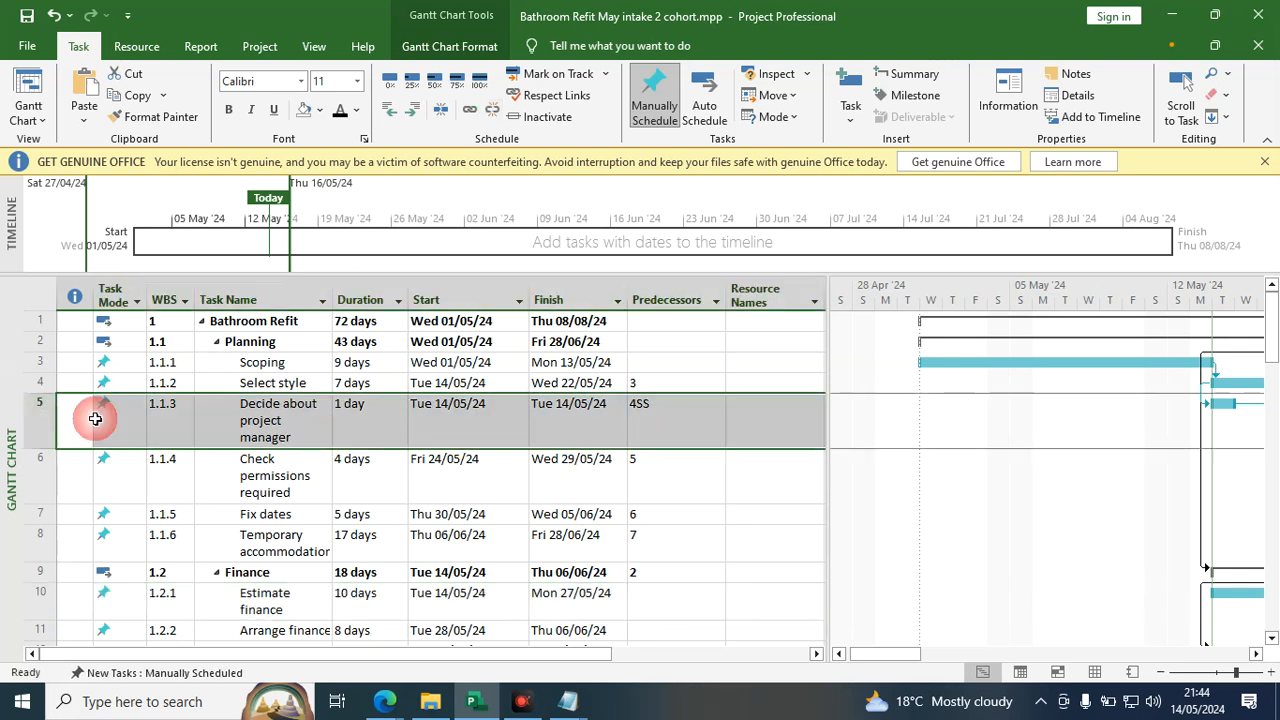
{"action": "left_click", "coordinate": [488, 112]}
Add Select style as the predecessor of Decide about project manager with a Start-to-Start (SS) link.
{"action": "left_click", "coordinate": [664, 413]}
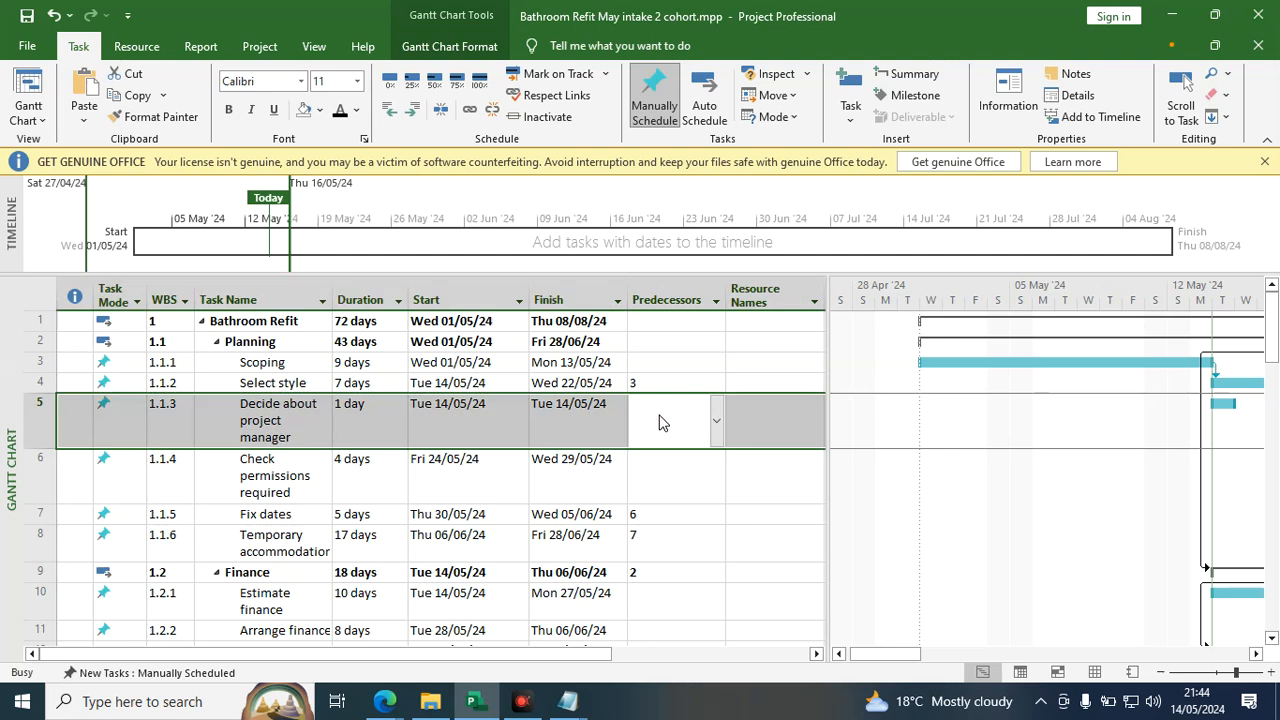
{"action": "left_click", "coordinate": [659, 420]}
{"action": "double_click", "coordinate": [660, 422]}
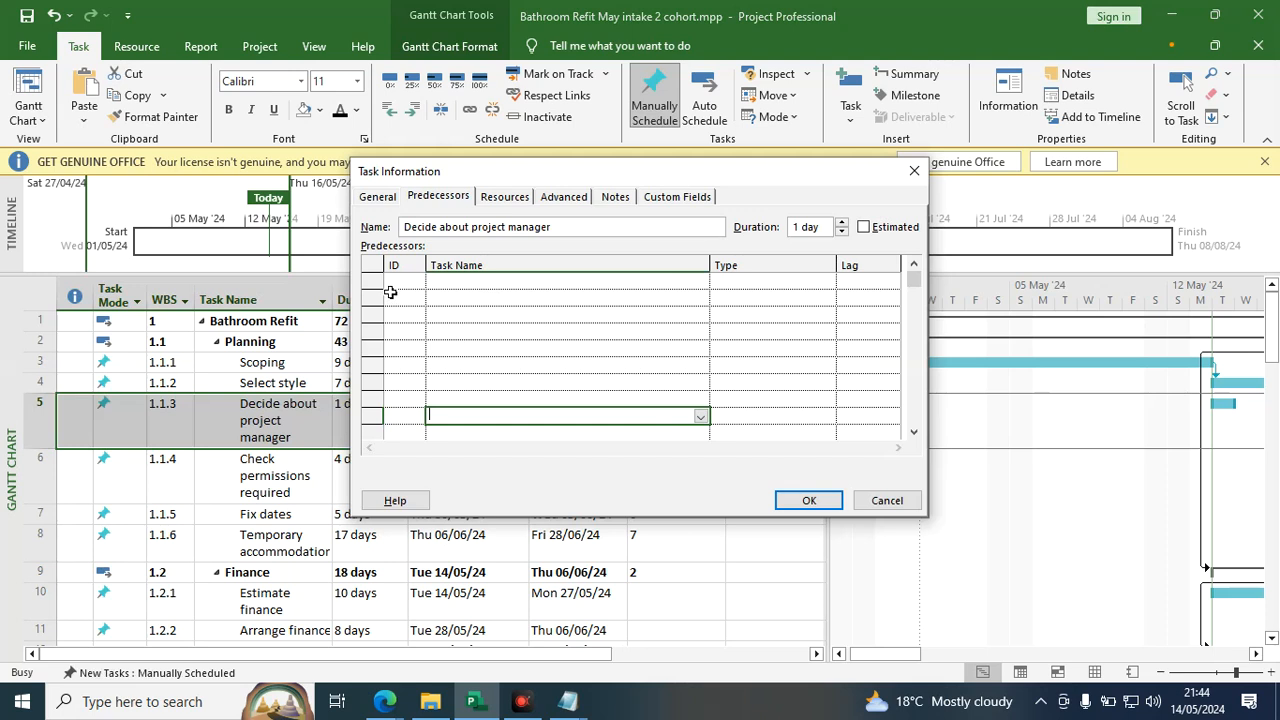
{"action": "left_click", "coordinate": [643, 280]}
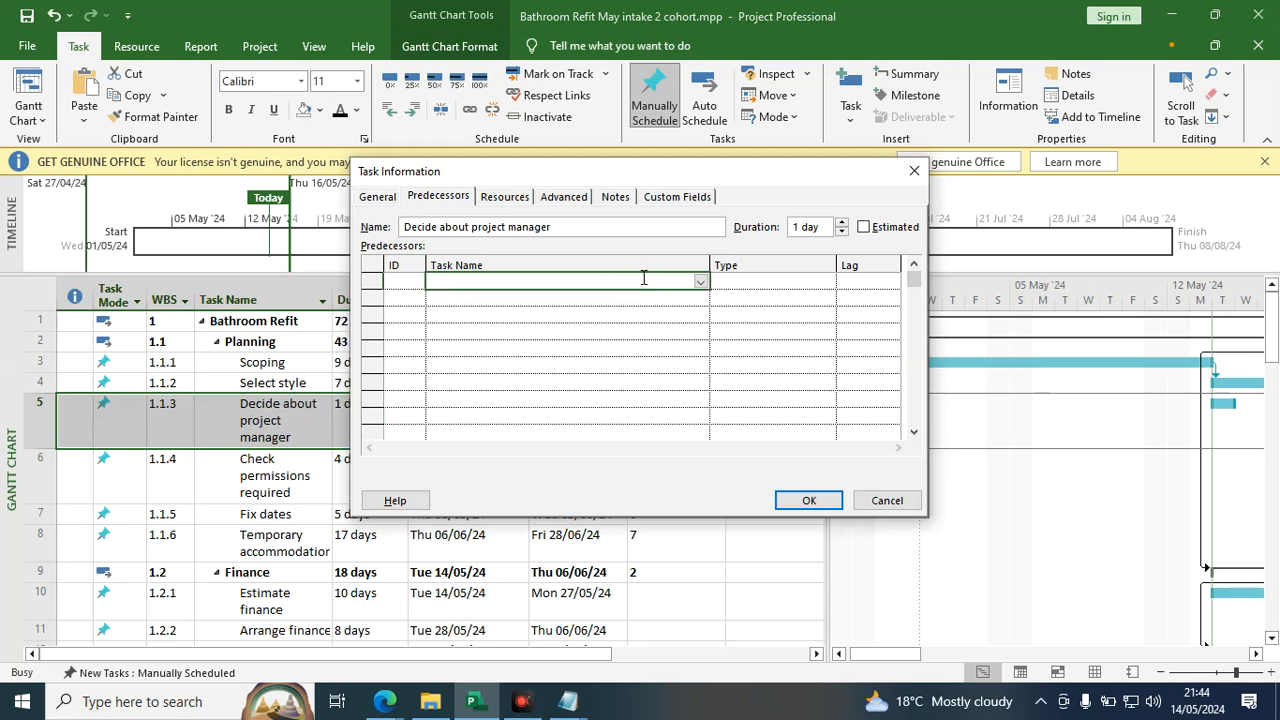
{"action": "left_click", "coordinate": [701, 283]}
{"action": "scroll", "coordinate": [440, 382], "scroll_direction": "up", "scroll_amount": 1}
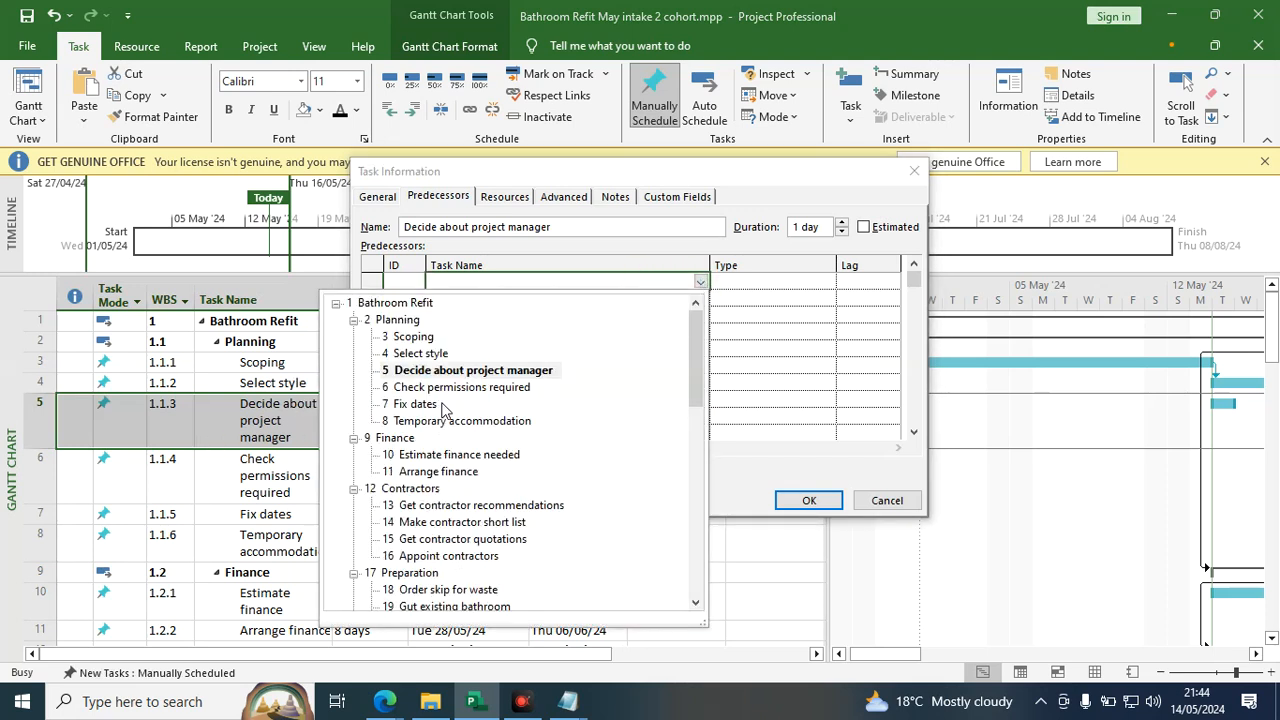
{"action": "left_click", "coordinate": [527, 352]}
{"action": "left_click", "coordinate": [788, 280]}
{"action": "left_click", "coordinate": [826, 283]}
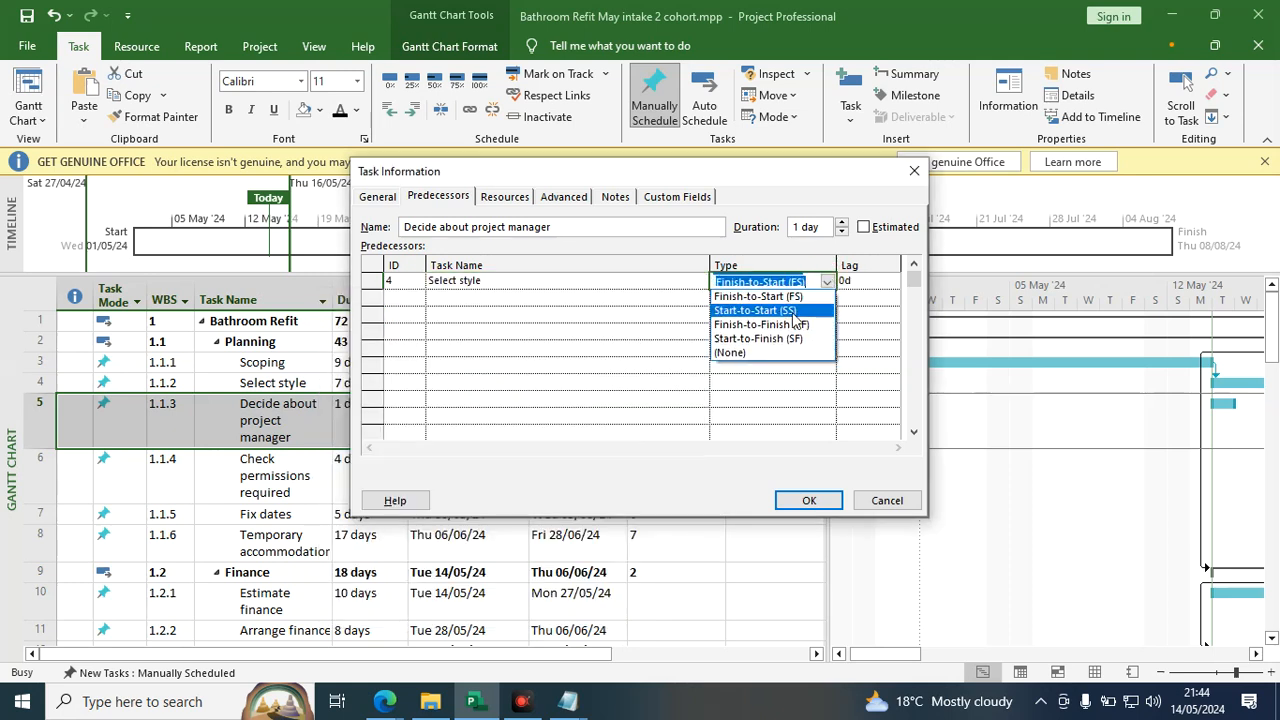
{"action": "left_click", "coordinate": [783, 312]}
{"action": "left_click", "coordinate": [806, 501]}
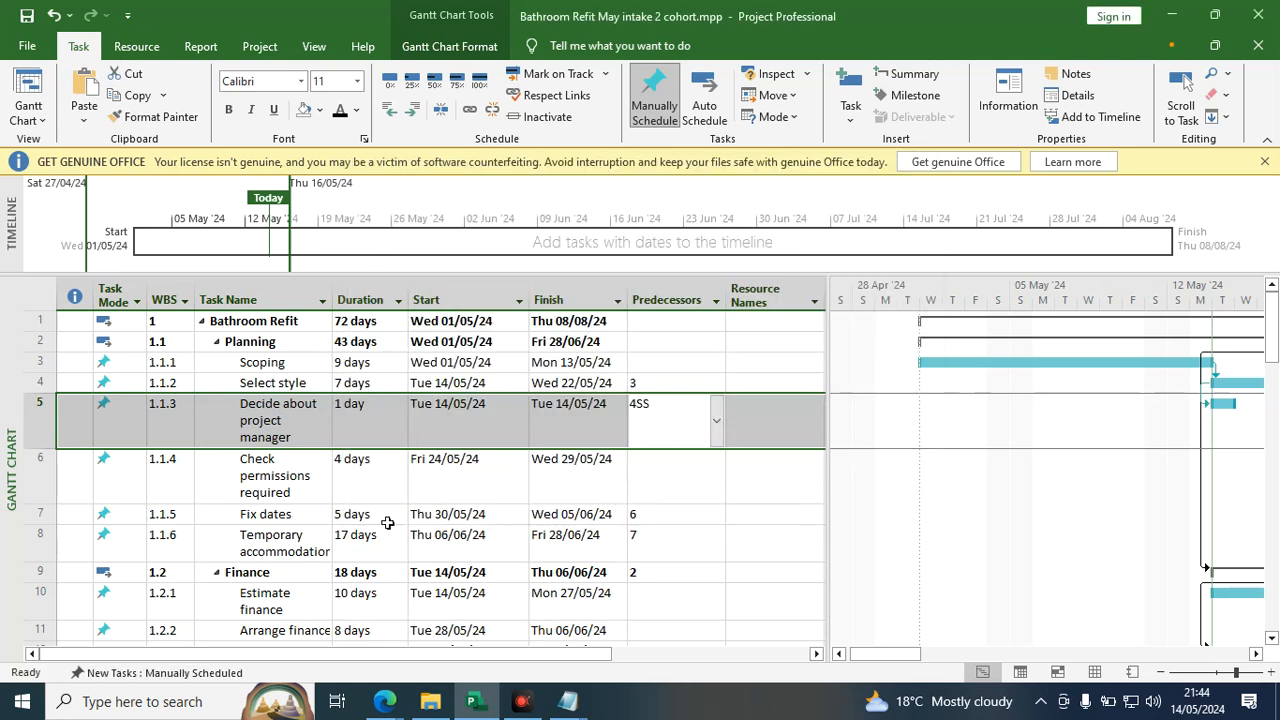
Add Decide about project manager as the predecessor of Estimate finance needed with a Start-to-Start (SS) link.
{"action": "scroll", "coordinate": [503, 491], "scroll_direction": "down", "scroll_amount": 1}
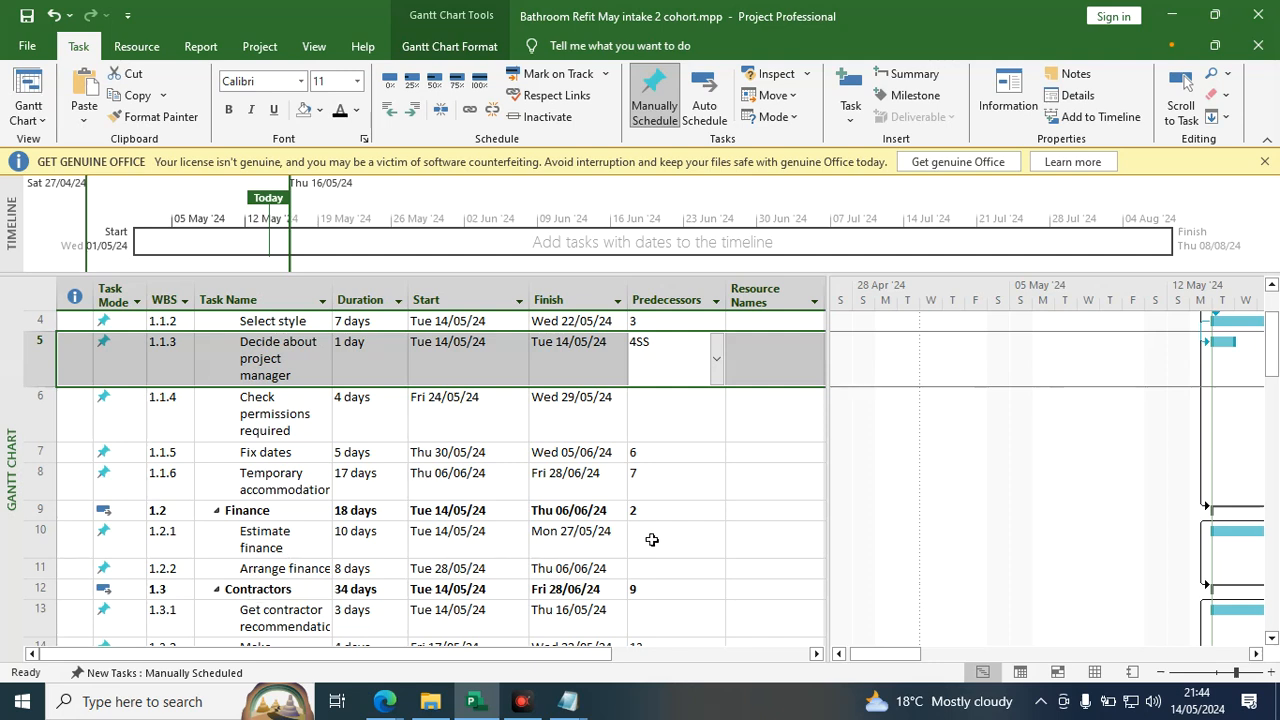
{"action": "left_click", "coordinate": [651, 540]}
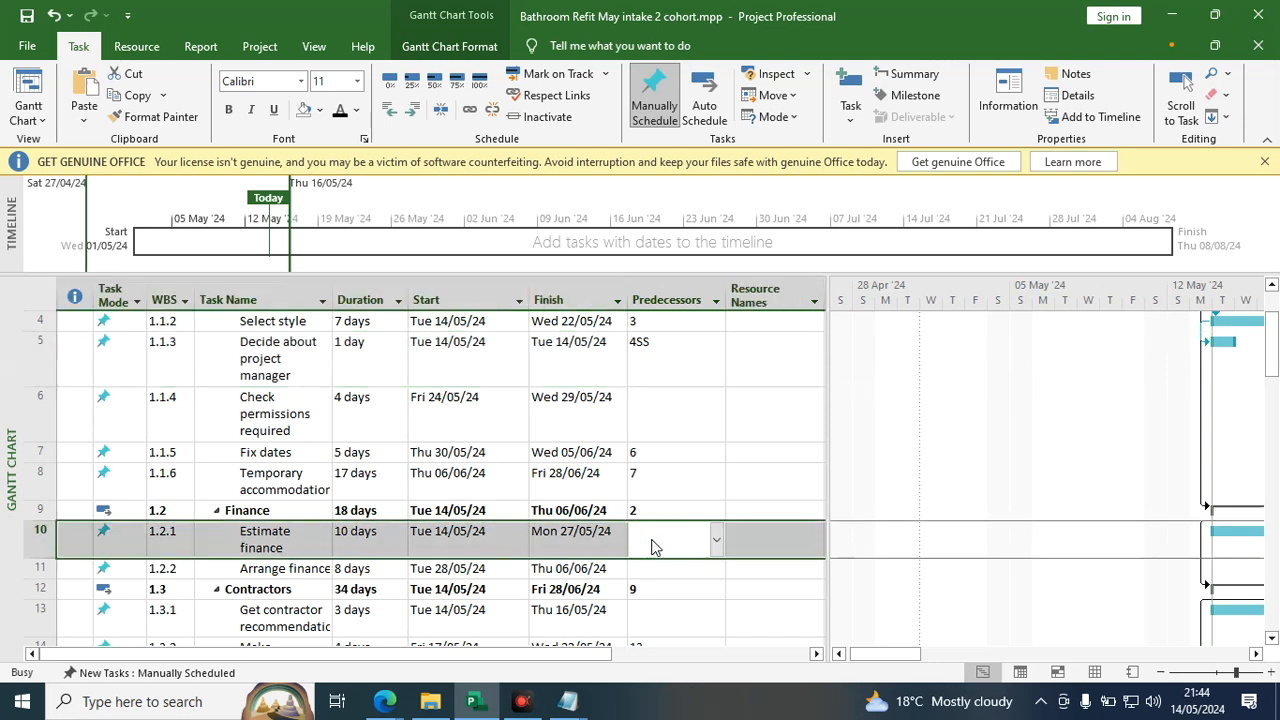
{"action": "double_click", "coordinate": [651, 546]}
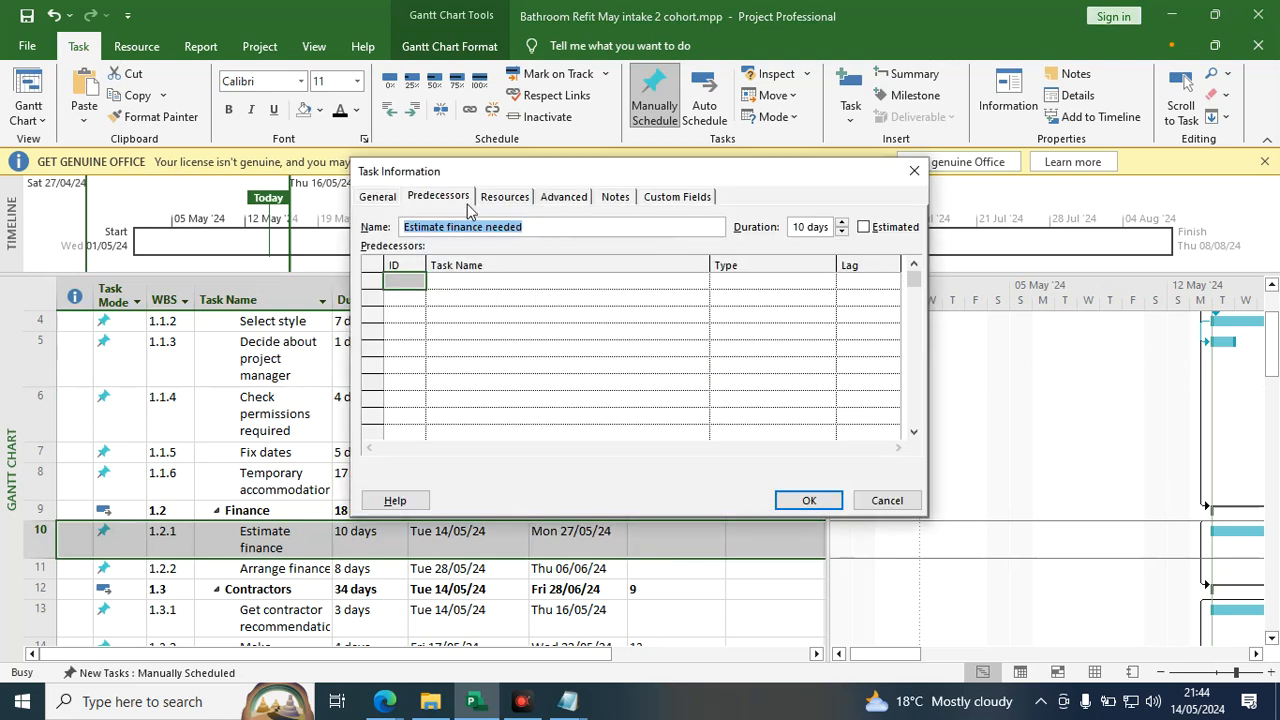
{"action": "left_click", "coordinate": [490, 282]}
{"action": "left_click", "coordinate": [701, 283]}
{"action": "left_click", "coordinate": [701, 283]}
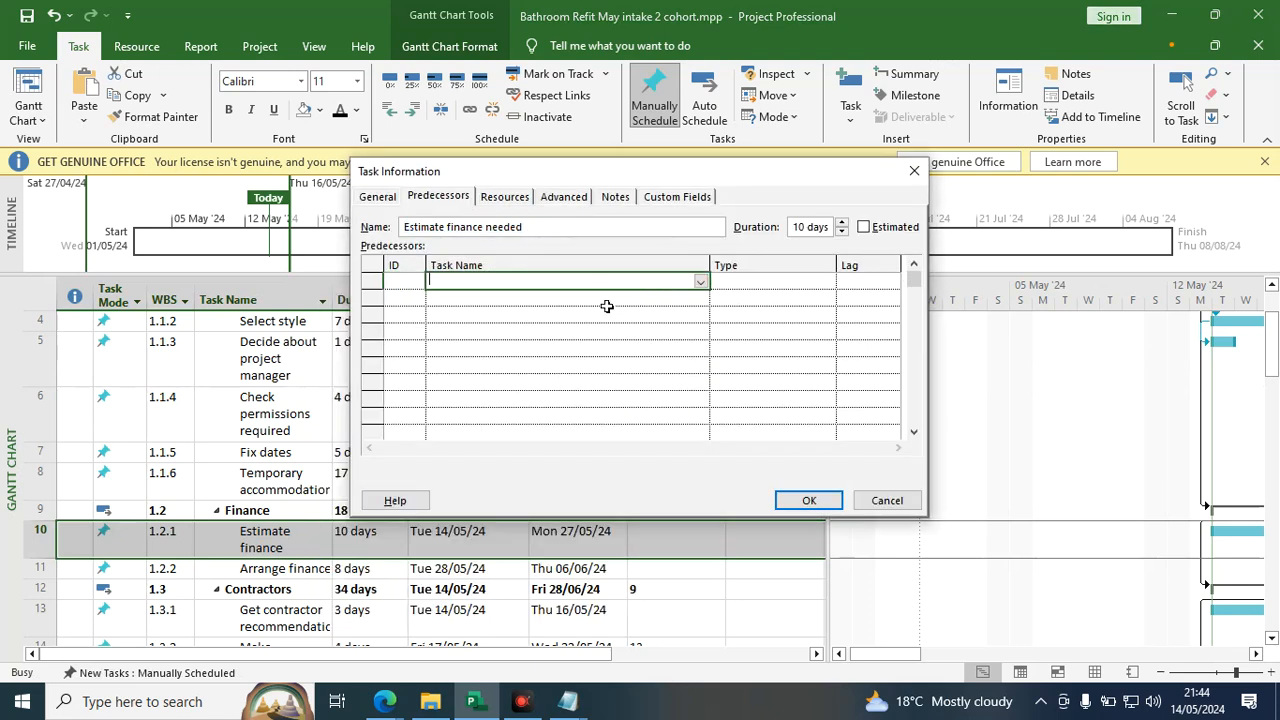
{"action": "left_click", "coordinate": [701, 282]}
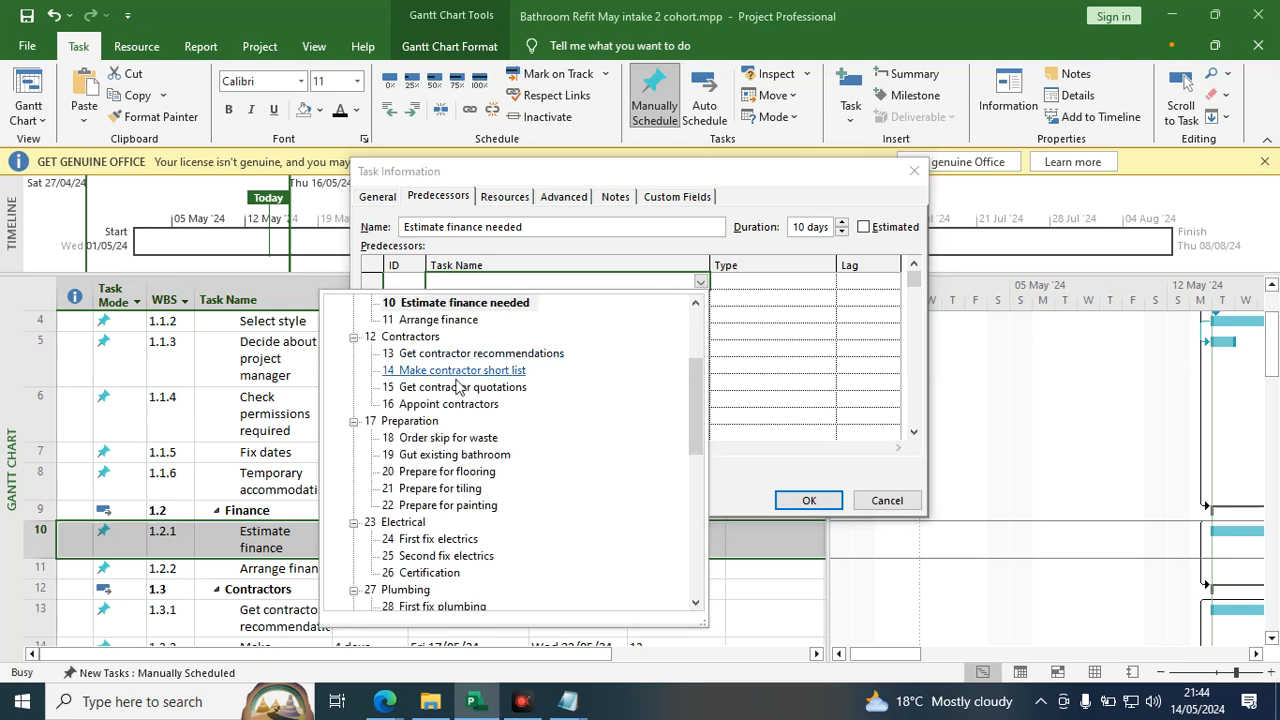
{"action": "scroll", "coordinate": [425, 405], "scroll_direction": "up", "scroll_amount": 3}
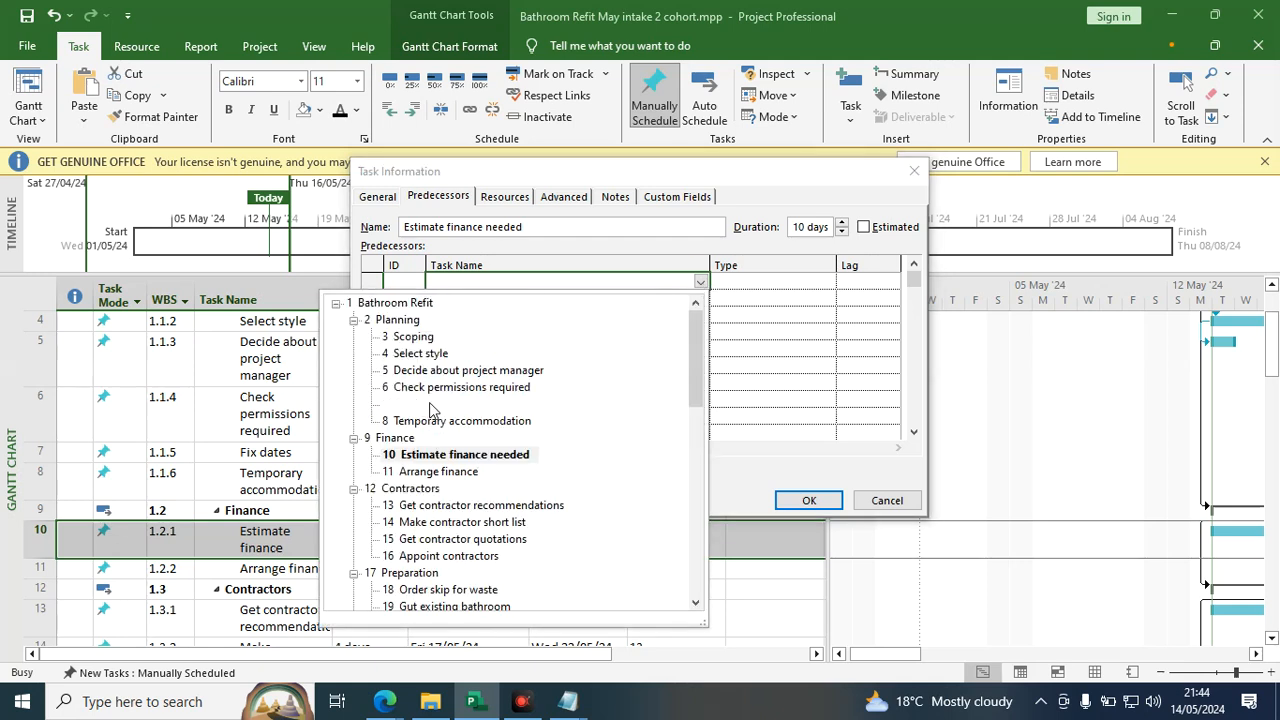
{"action": "left_click", "coordinate": [468, 370]}
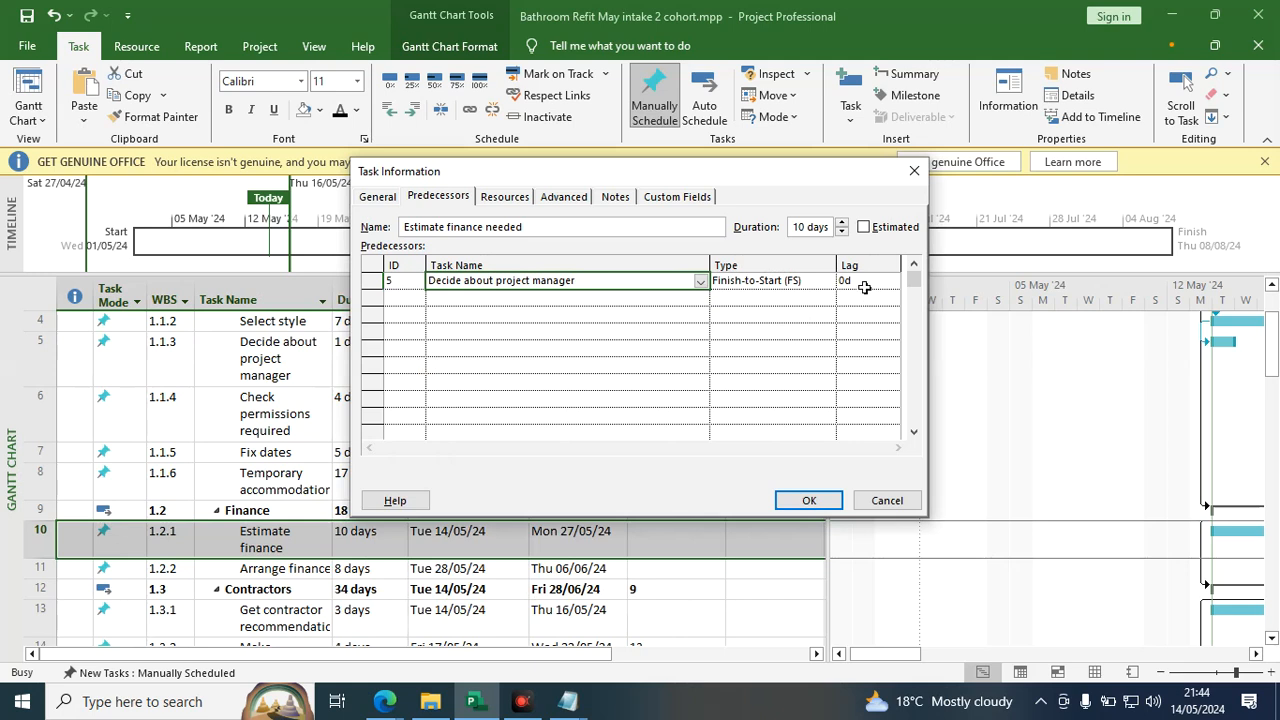
{"action": "left_click", "coordinate": [823, 282]}
{"action": "left_click", "coordinate": [827, 282]}
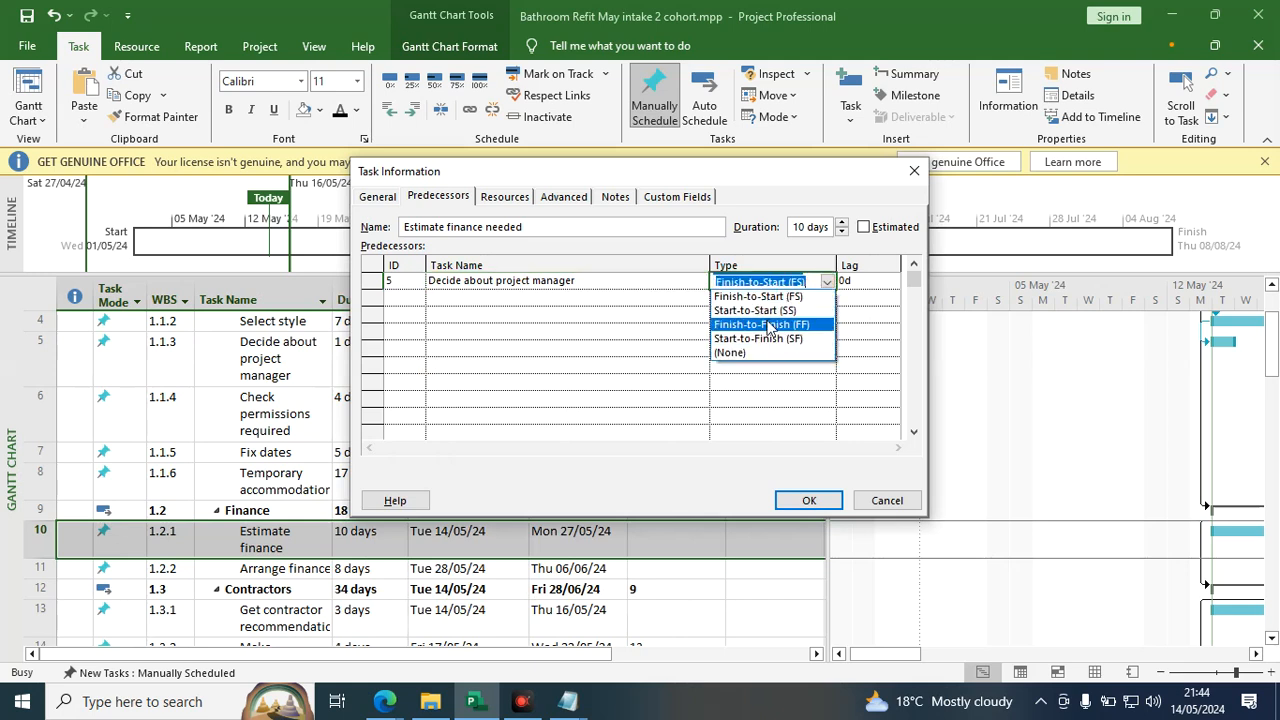
{"action": "left_click", "coordinate": [765, 312]}
{"action": "left_click", "coordinate": [803, 497]}
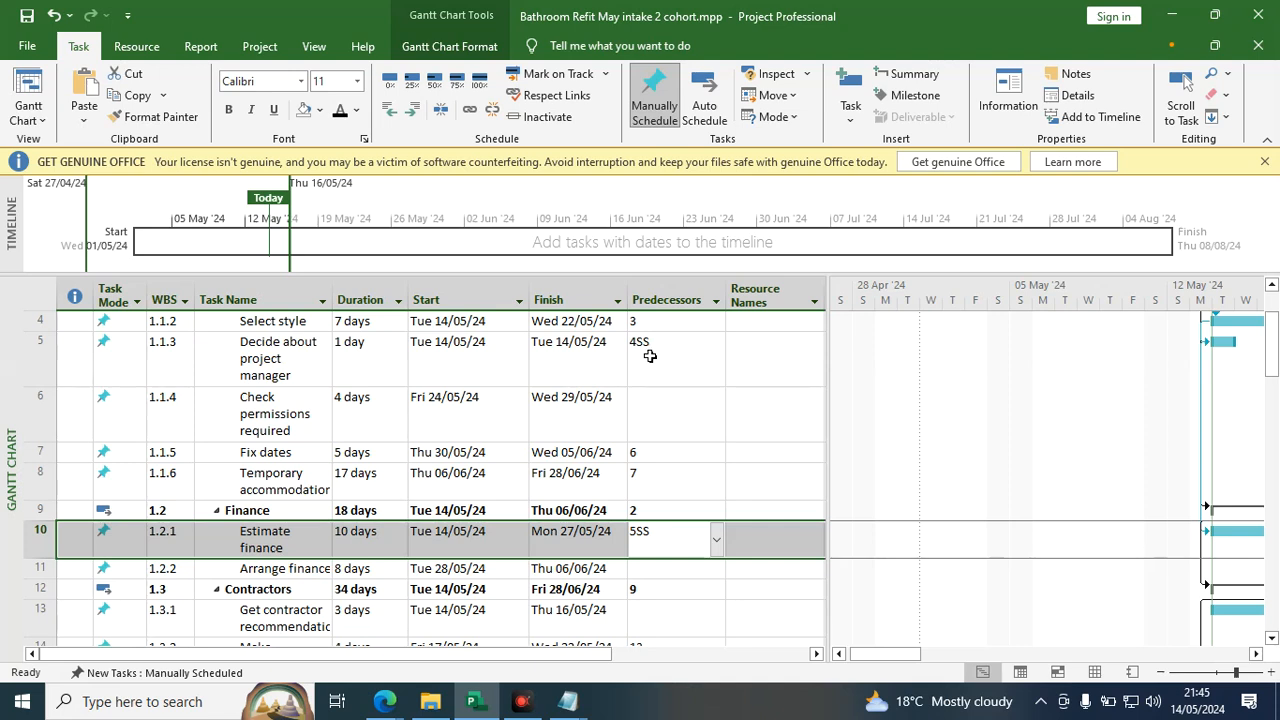
Try to add Make contractor short list as a Start-to-Start (SS) predecessor of Get contractor recommendations.
{"action": "scroll", "coordinate": [650, 356], "scroll_direction": "down", "scroll_amount": 1}
{"action": "scroll", "coordinate": [650, 350], "scroll_direction": "down", "scroll_amount": 3}
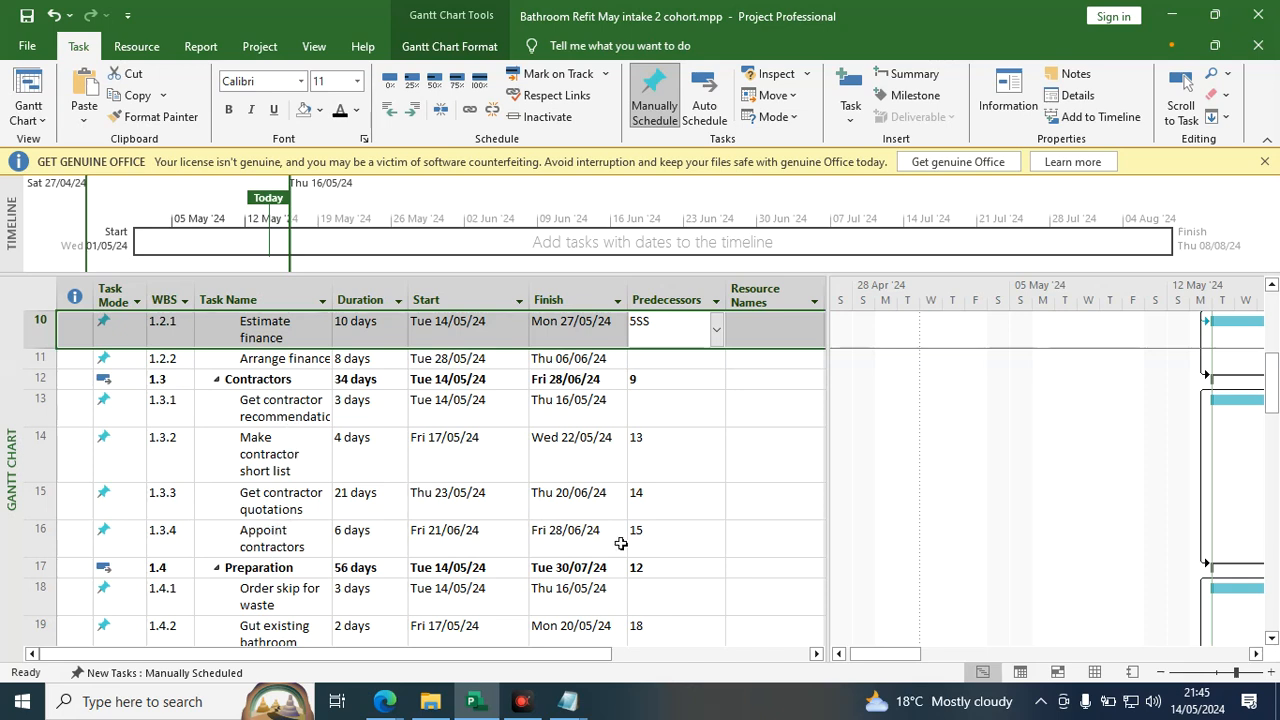
{"action": "left_click", "coordinate": [649, 409]}
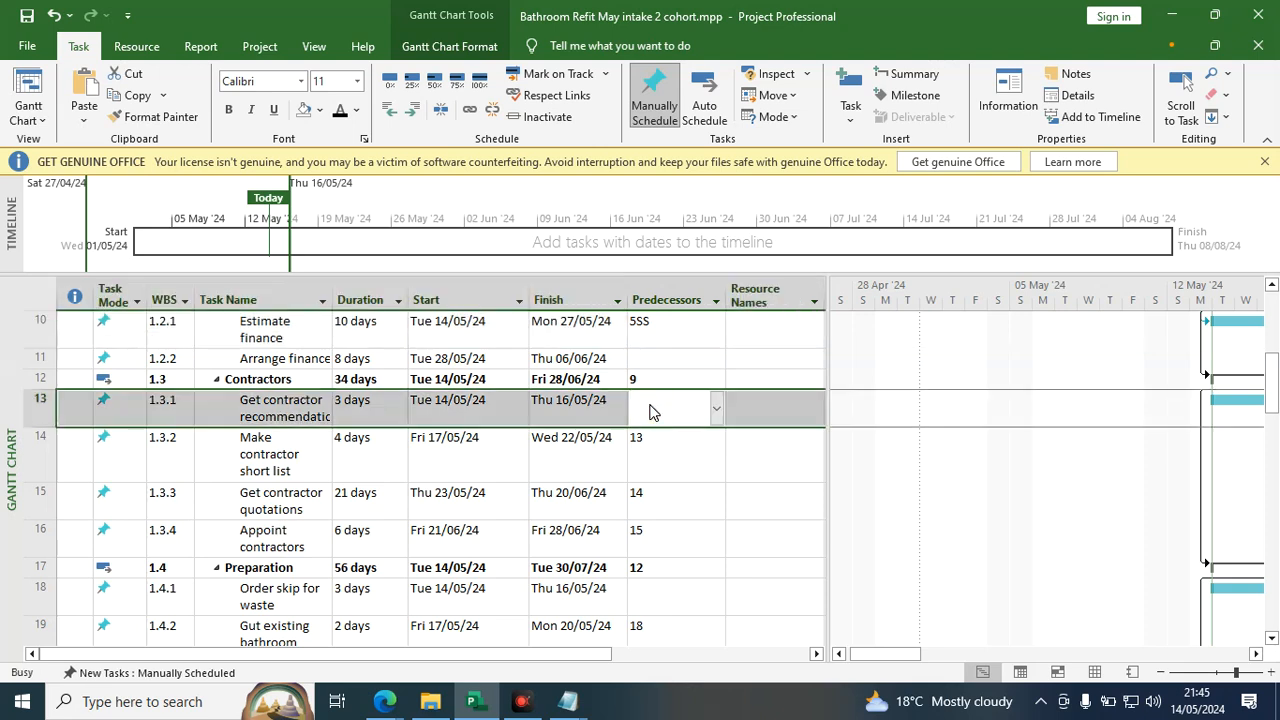
{"action": "double_click", "coordinate": [649, 410]}
{"action": "left_click", "coordinate": [411, 228]}
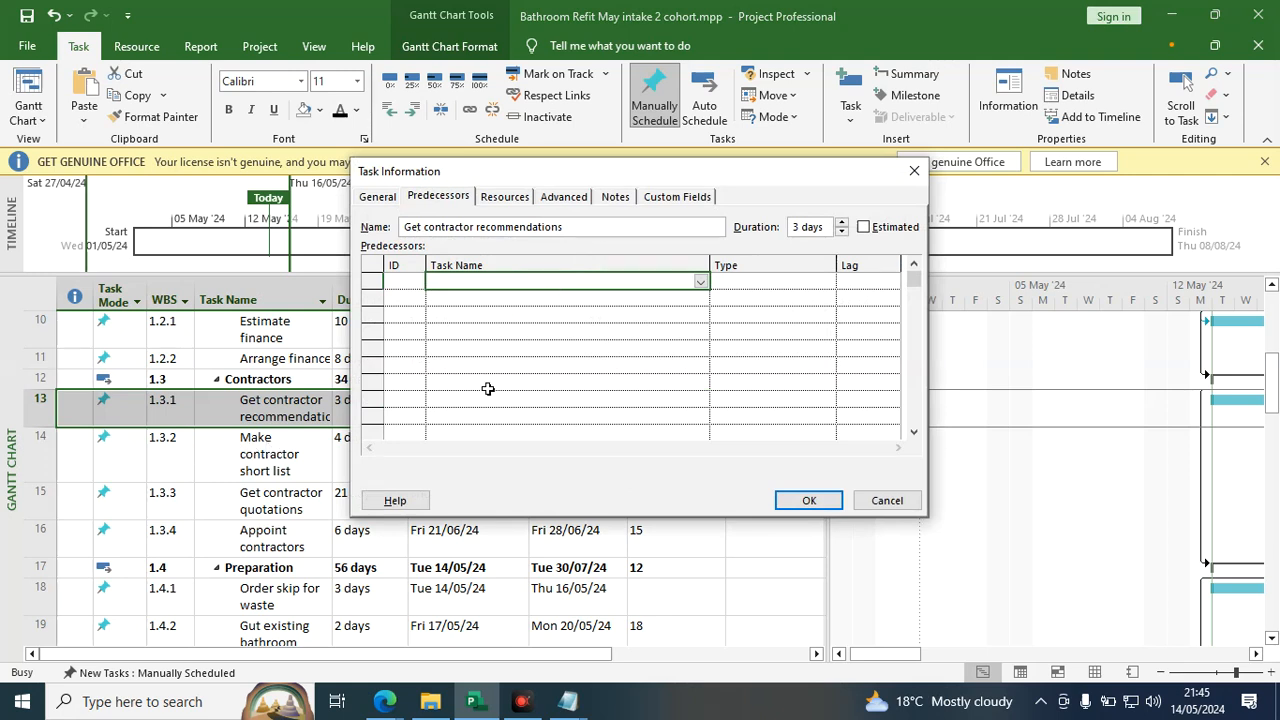
{"action": "left_click", "coordinate": [703, 283]}
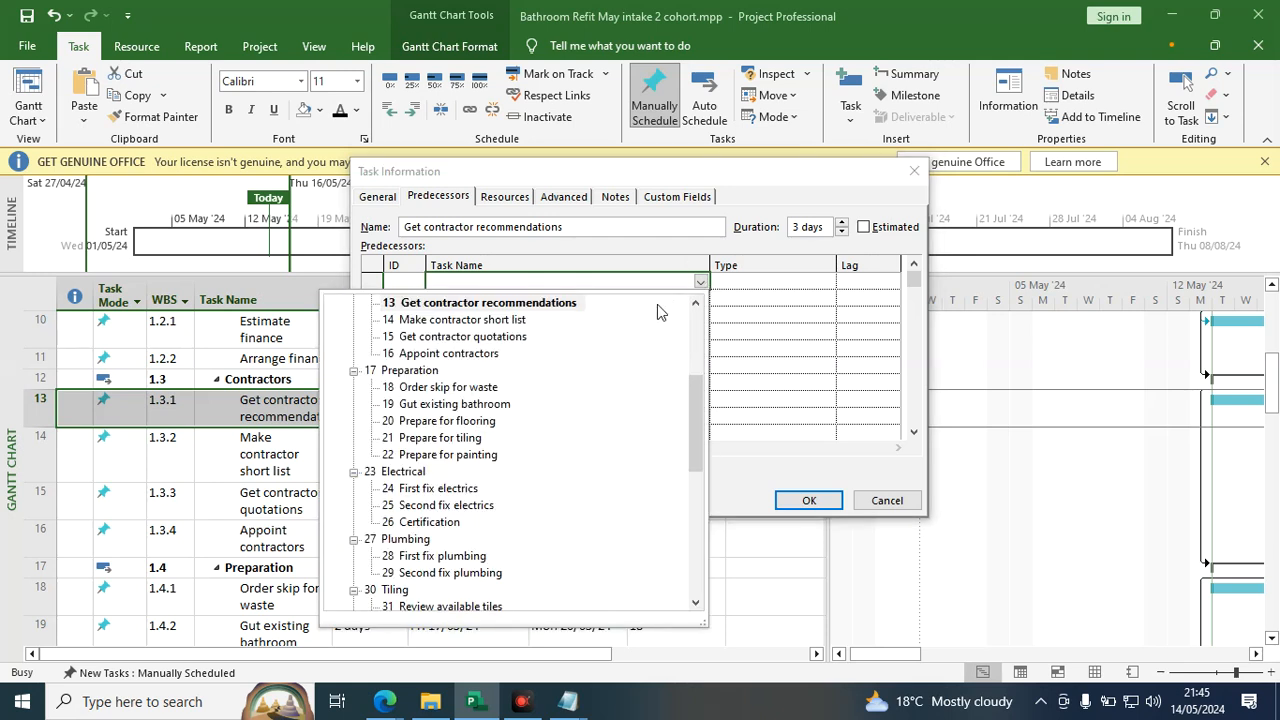
{"action": "scroll", "coordinate": [415, 490], "scroll_direction": "up", "scroll_amount": 2}
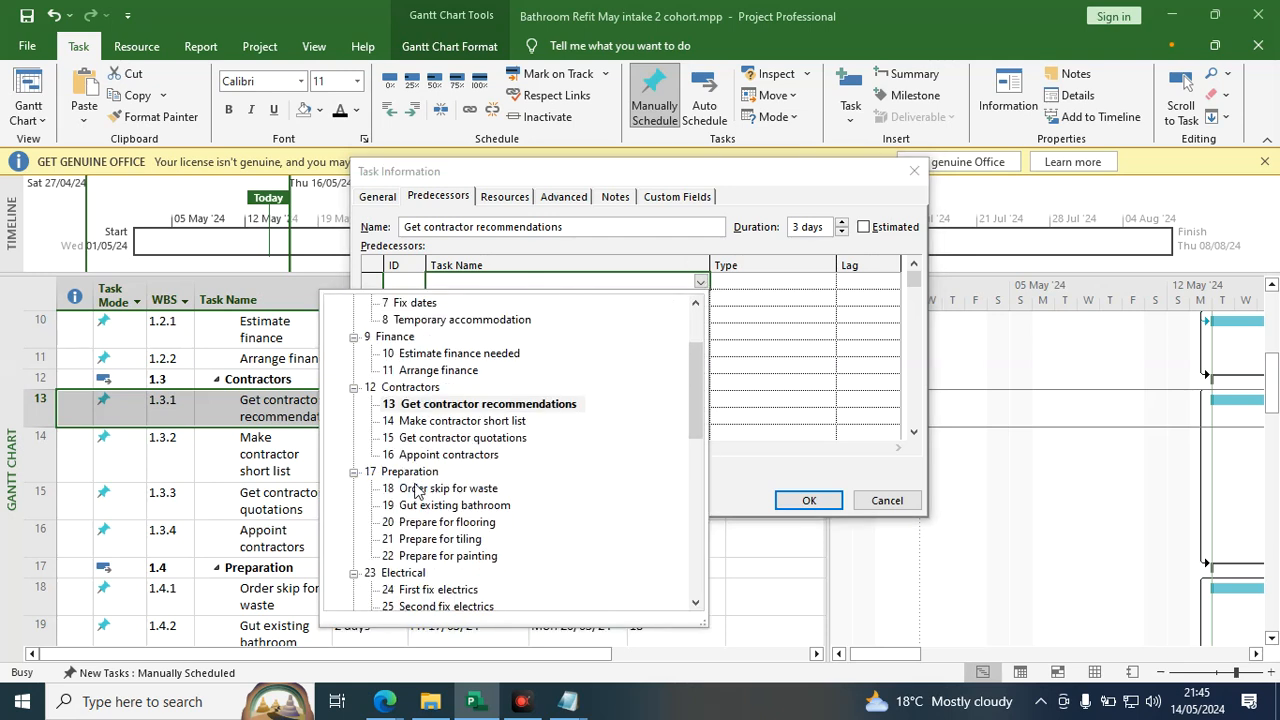
{"action": "left_click", "coordinate": [437, 421]}
{"action": "left_click", "coordinate": [820, 280]}
{"action": "left_click", "coordinate": [830, 284]}
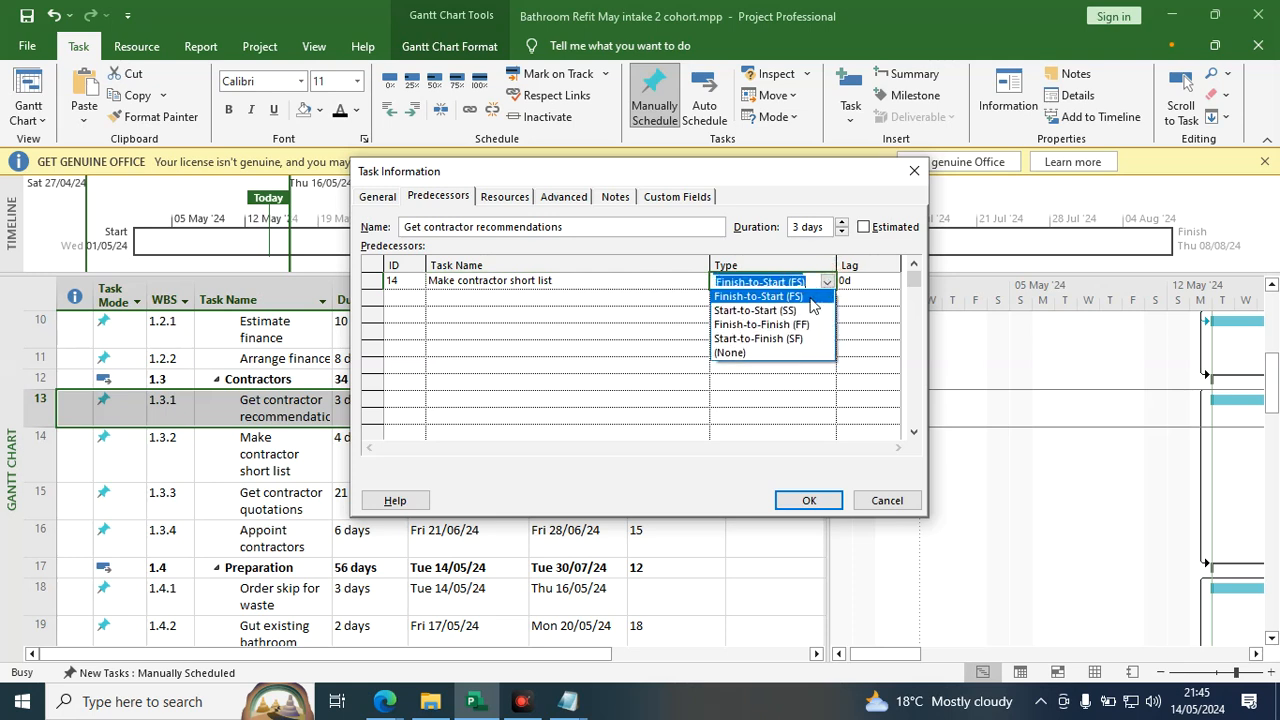
{"action": "left_click", "coordinate": [786, 312]}
{"action": "left_click", "coordinate": [803, 499]}
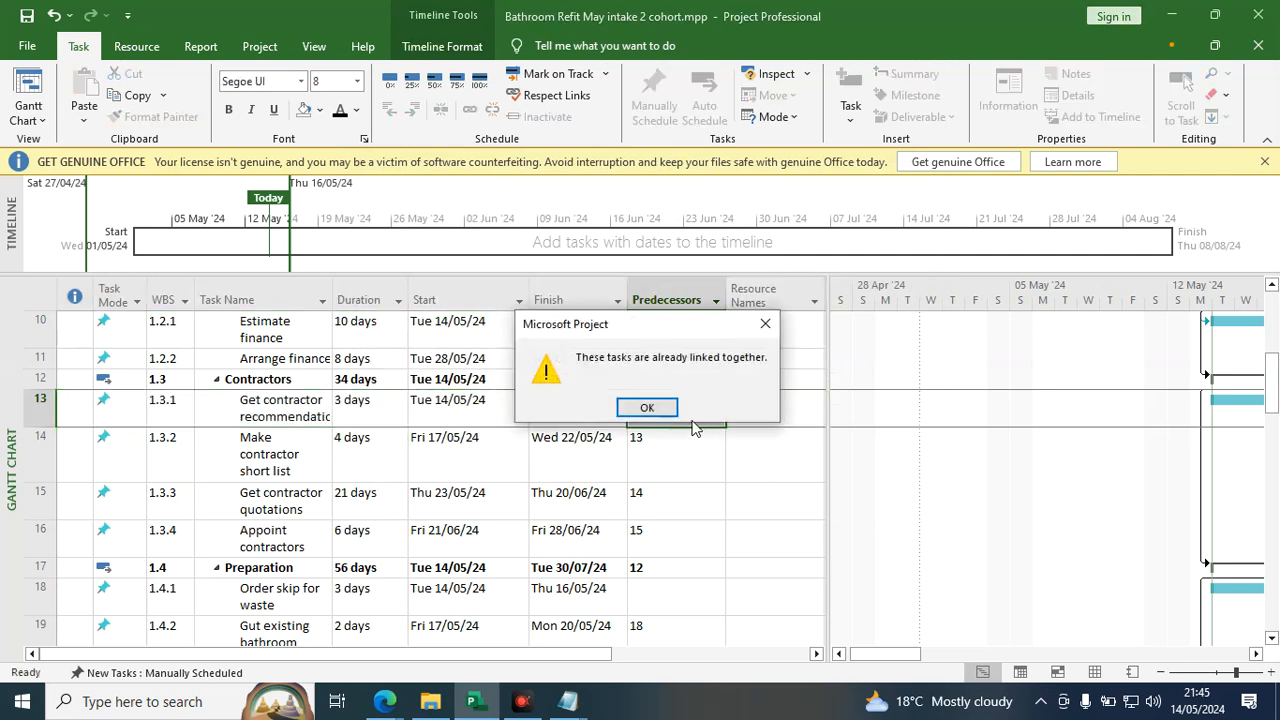
{"action": "left_click", "coordinate": [655, 407]}
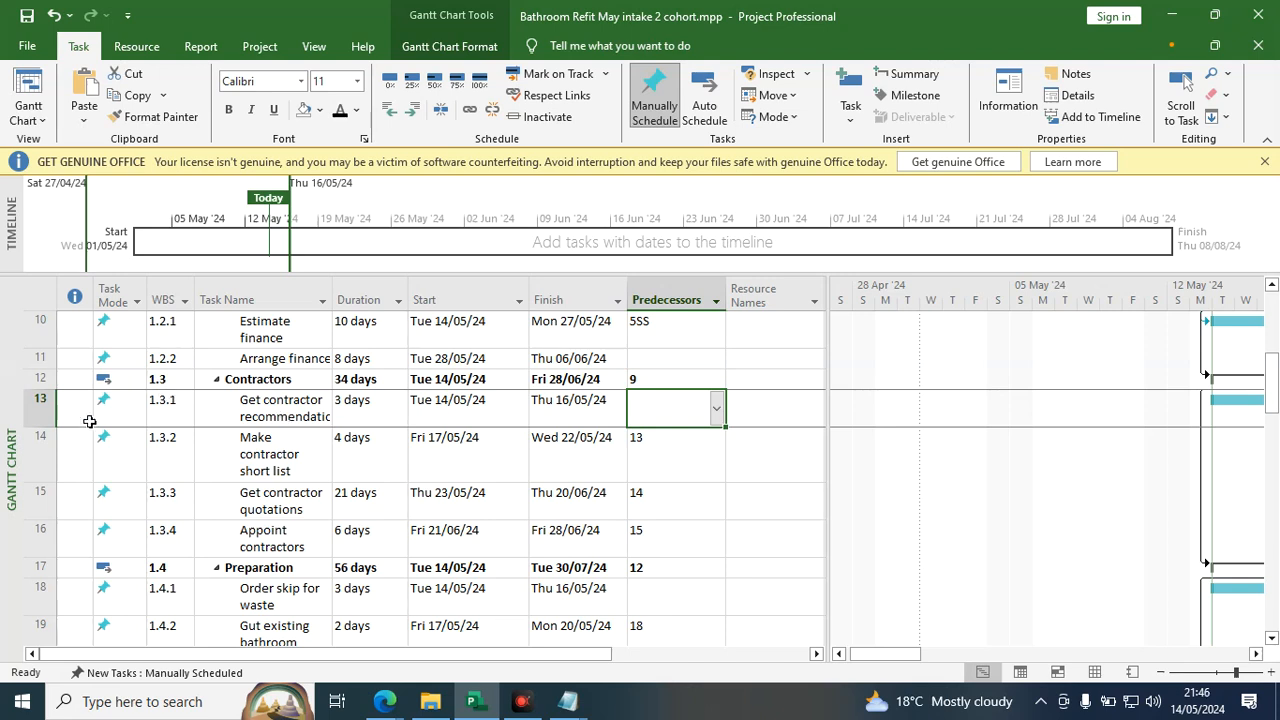
Unlink the four Contractors subtasks, from Get contractor recommendations through Appoint contractors.
{"action": "left_click_drag", "start_coordinate": [28, 408], "coordinate": [42, 533]}
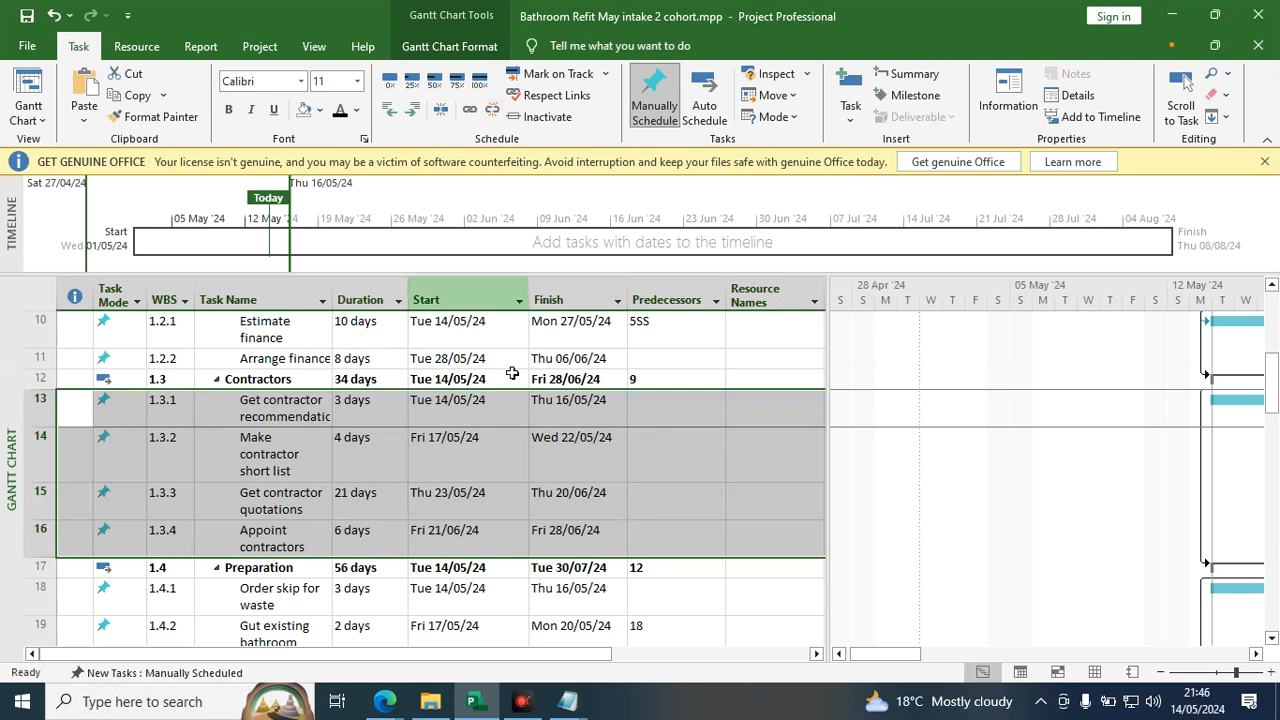
Try linking the unlinked Get contractor recommendations task to predecessor Make contractor short list as Start-to-Start (SS).
{"action": "left_click", "coordinate": [671, 414]}
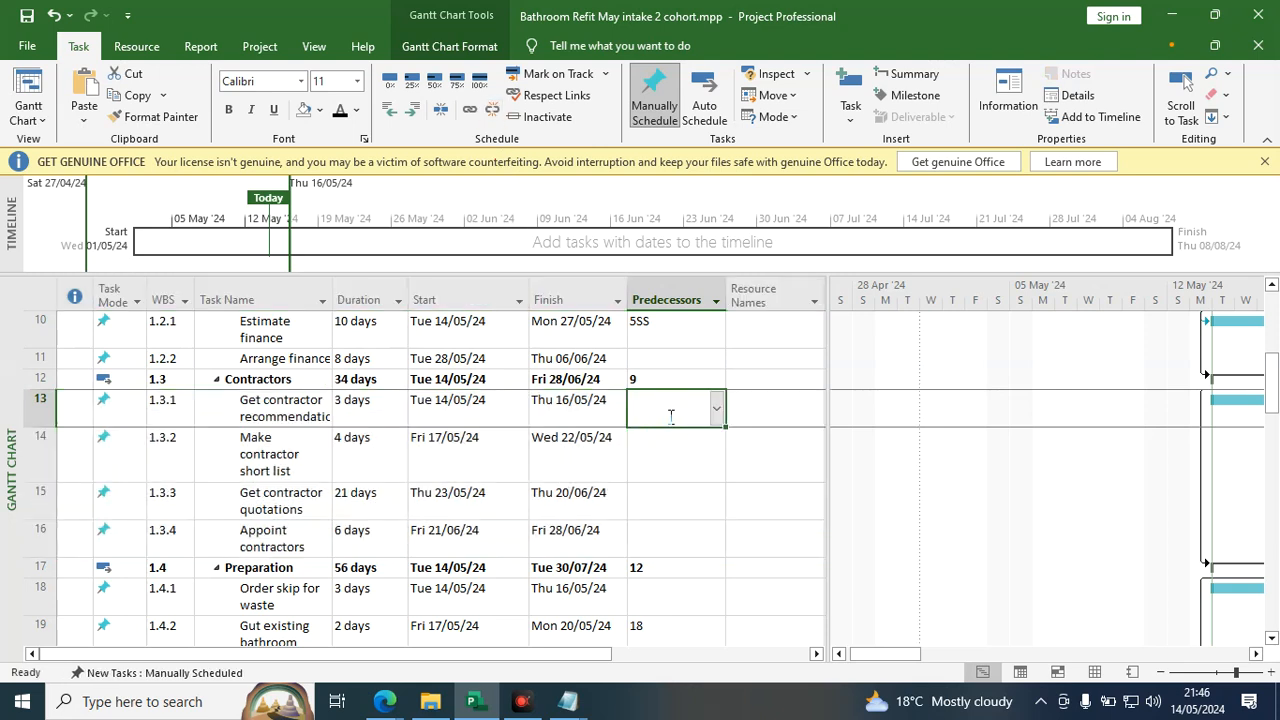
{"action": "left_click", "coordinate": [646, 406]}
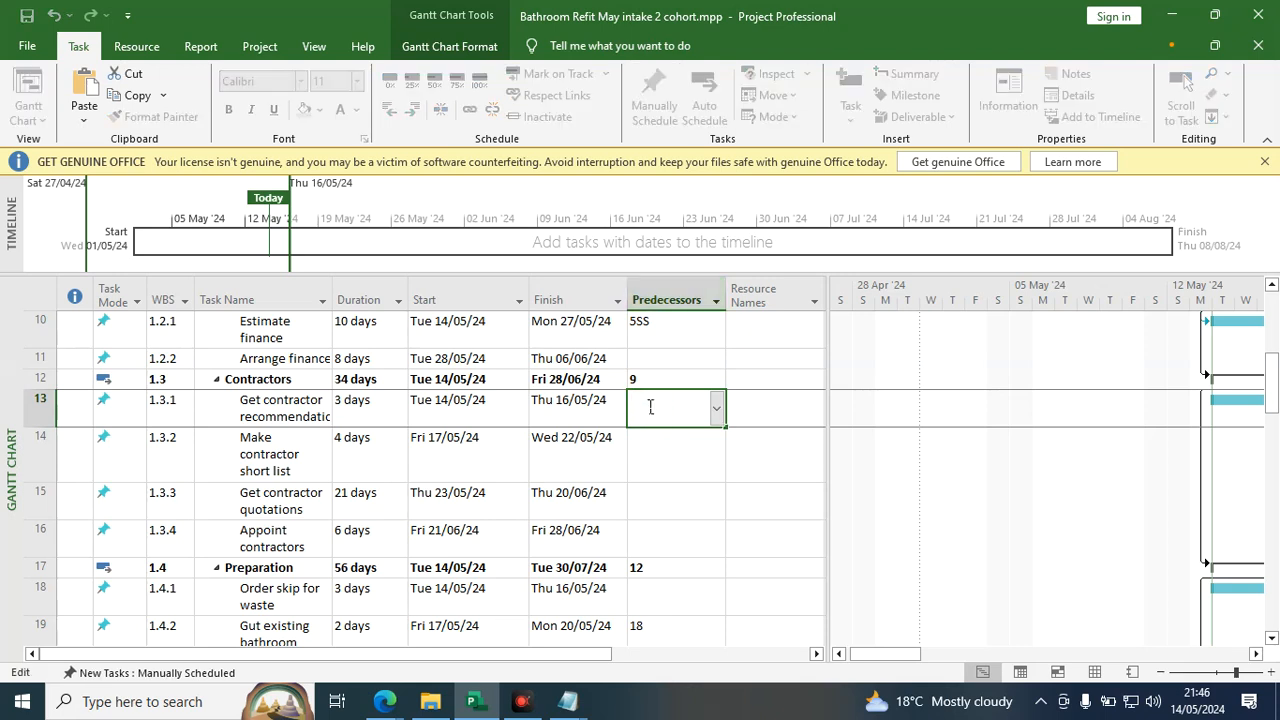
{"action": "left_click", "coordinate": [650, 406]}
{"action": "left_click", "coordinate": [661, 403]}
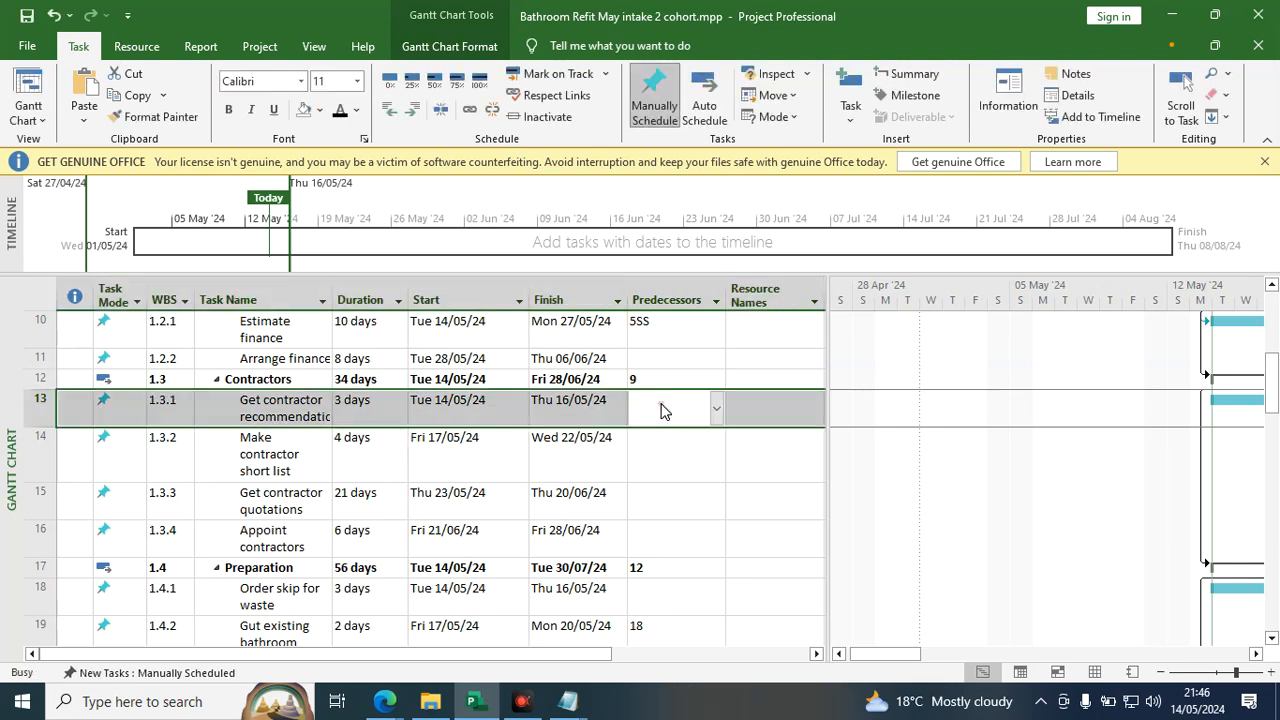
{"action": "left_click", "coordinate": [646, 400]}
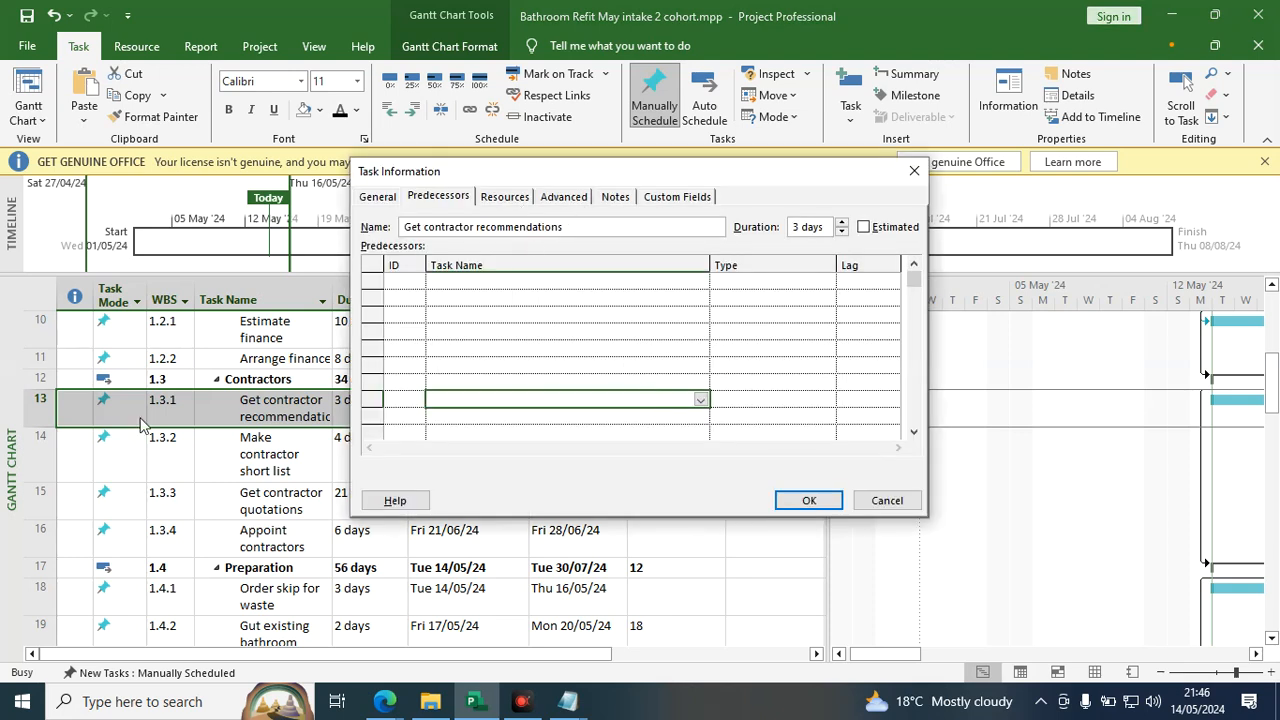
{"action": "left_click", "coordinate": [449, 281]}
{"action": "left_click", "coordinate": [700, 282]}
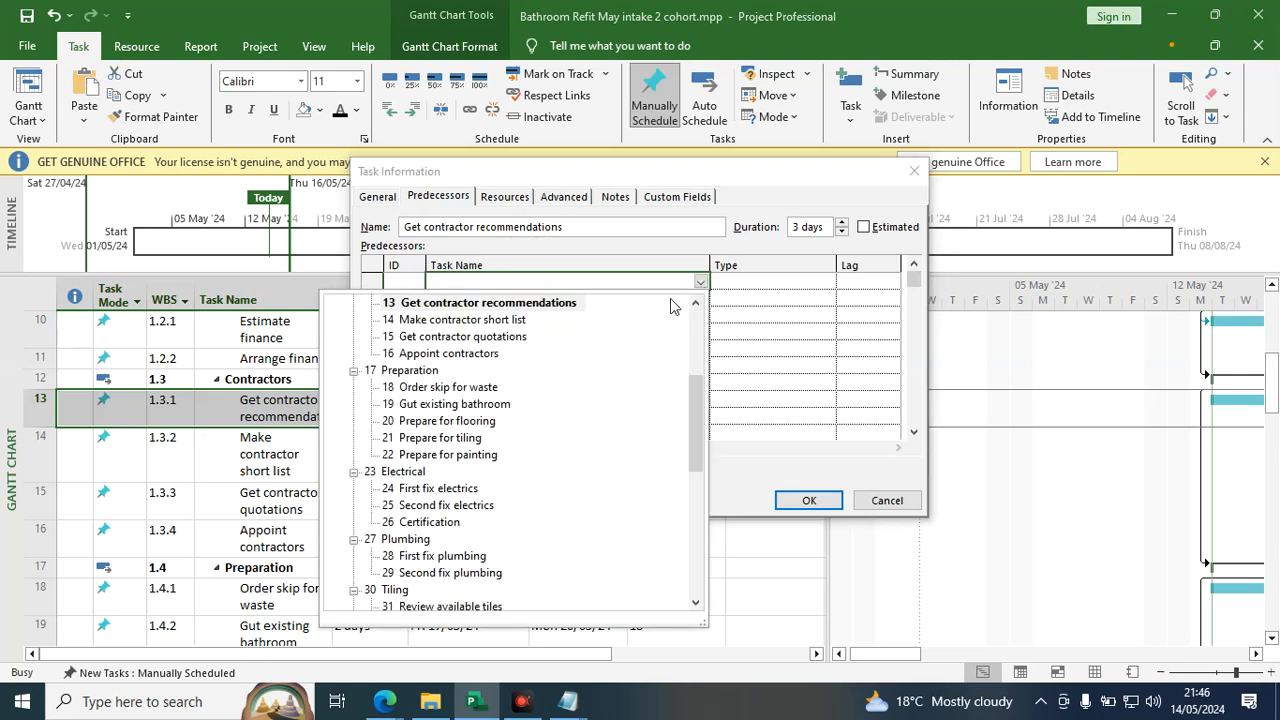
{"action": "left_click", "coordinate": [480, 320]}
{"action": "left_click", "coordinate": [817, 284]}
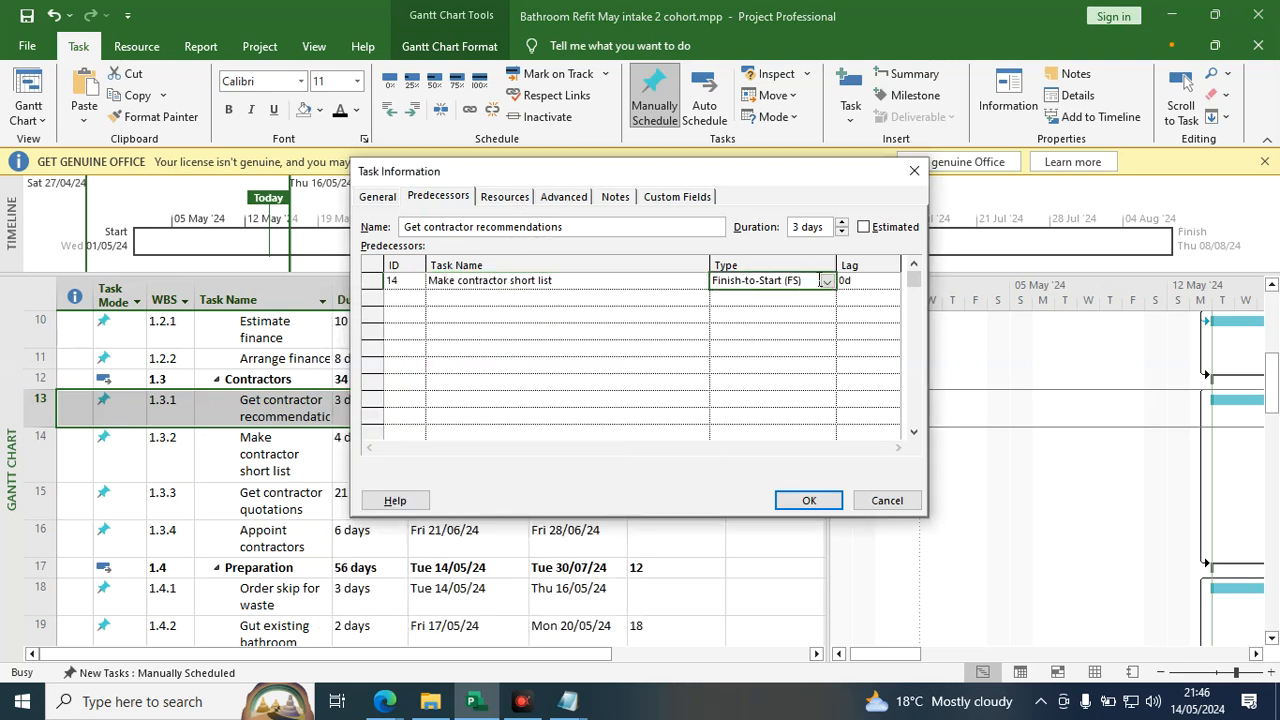
{"action": "left_click", "coordinate": [826, 282]}
{"action": "left_click", "coordinate": [784, 312]}
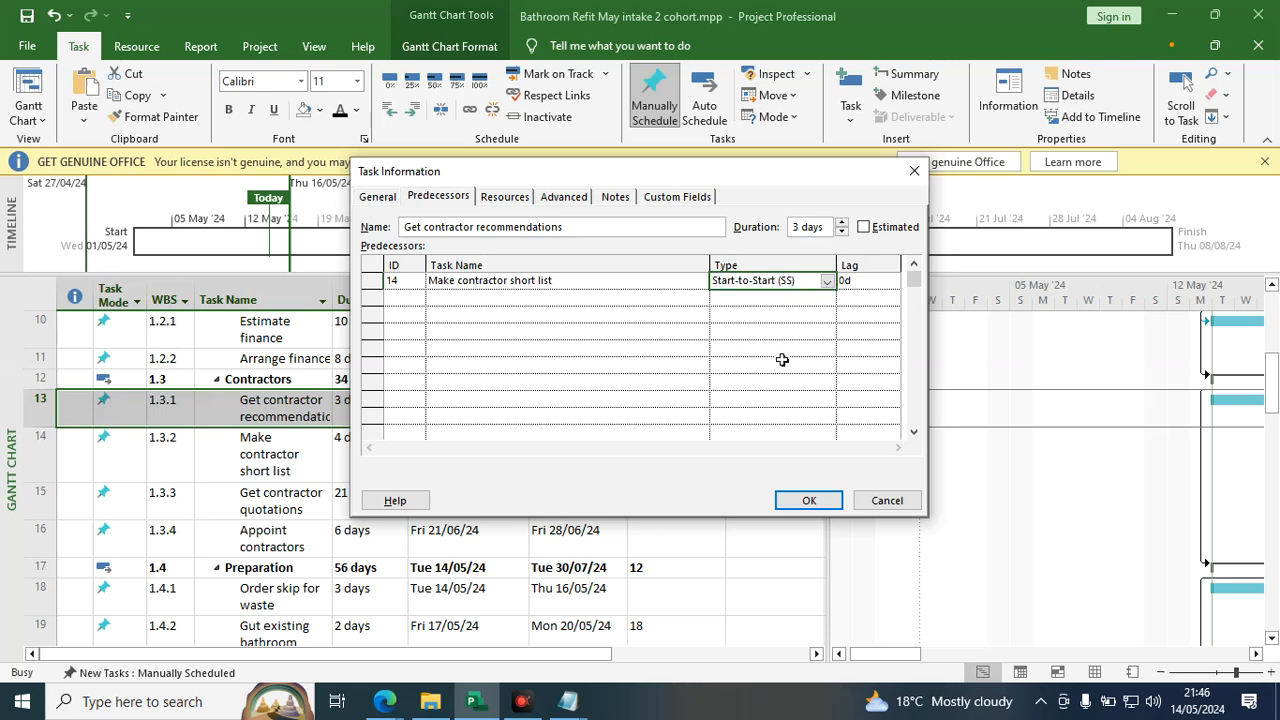
{"action": "left_click", "coordinate": [808, 501]}
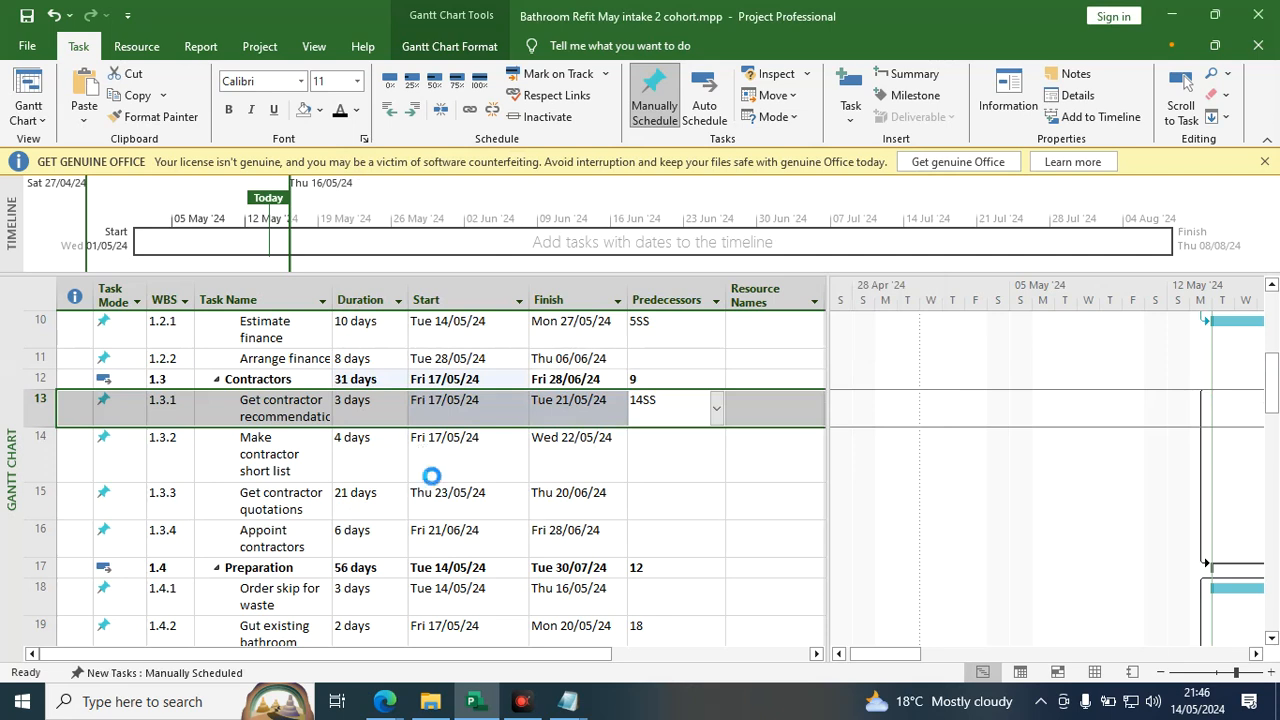
Add Get contractor quotations as the predecessor of Make contractor short list with a Start-to-Start (SS) link.
{"action": "left_click", "coordinate": [657, 456]}
{"action": "double_click", "coordinate": [659, 457]}
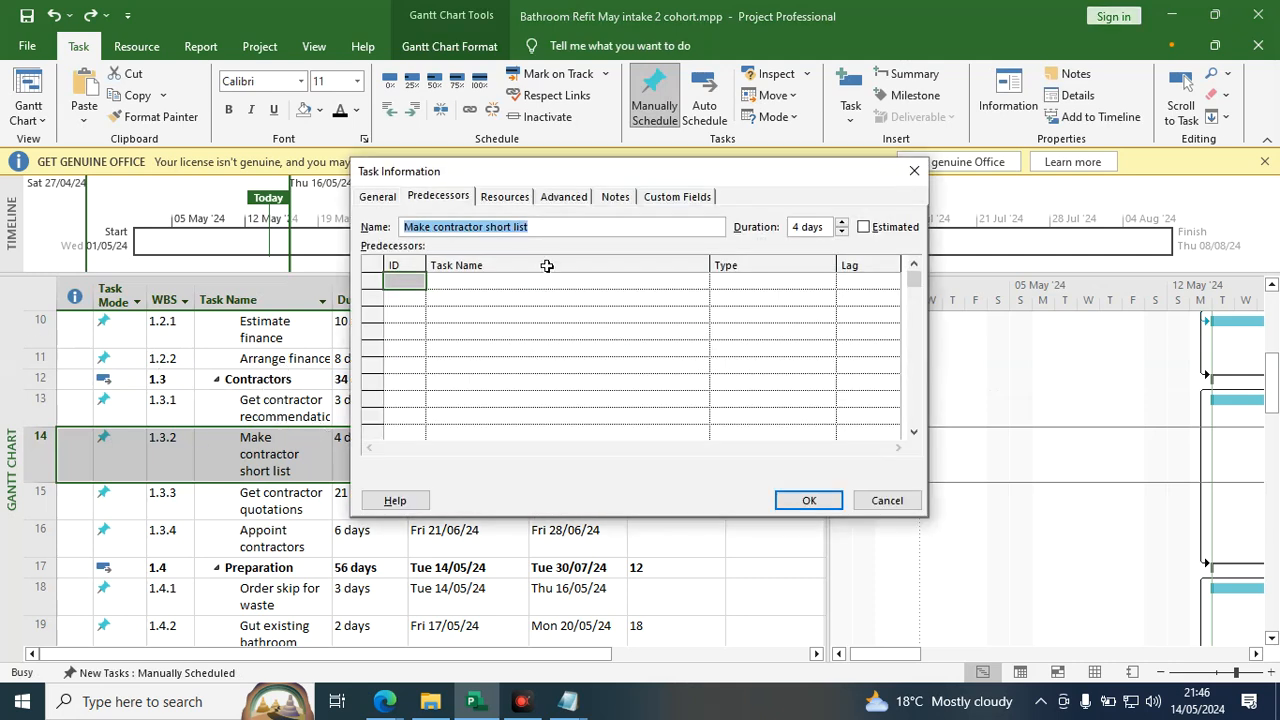
{"action": "left_click", "coordinate": [576, 278]}
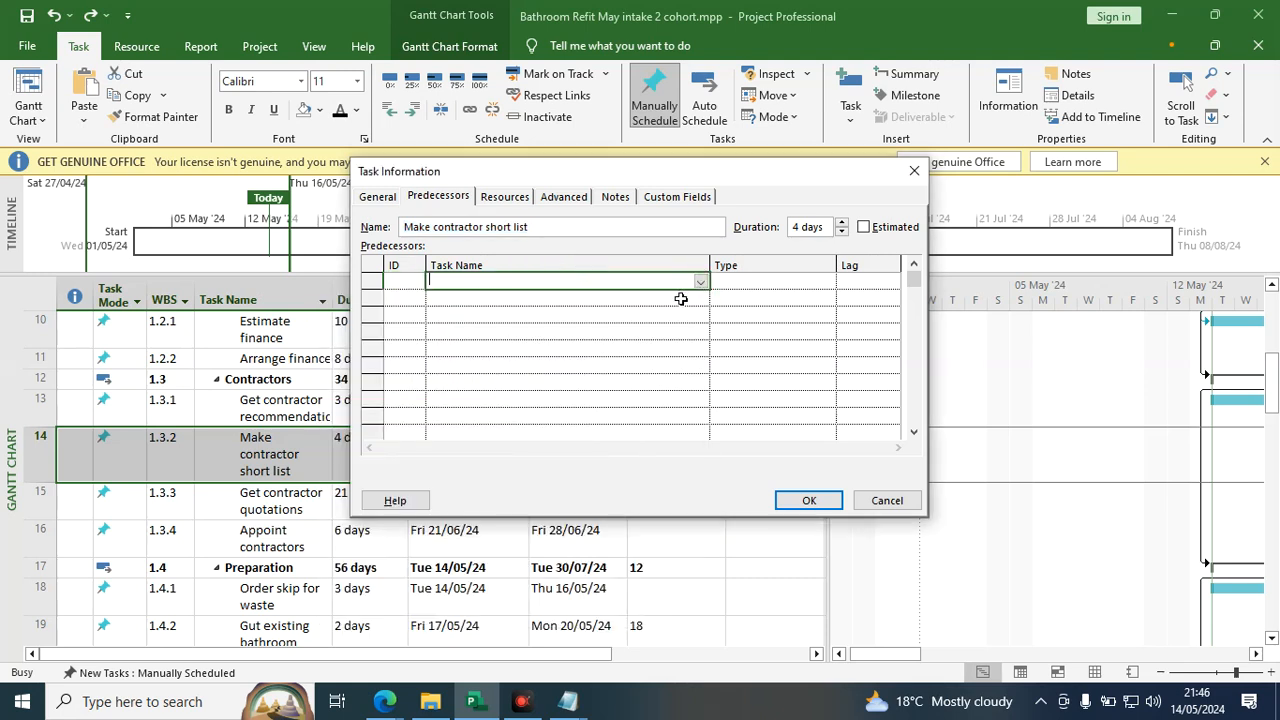
{"action": "left_click", "coordinate": [701, 284]}
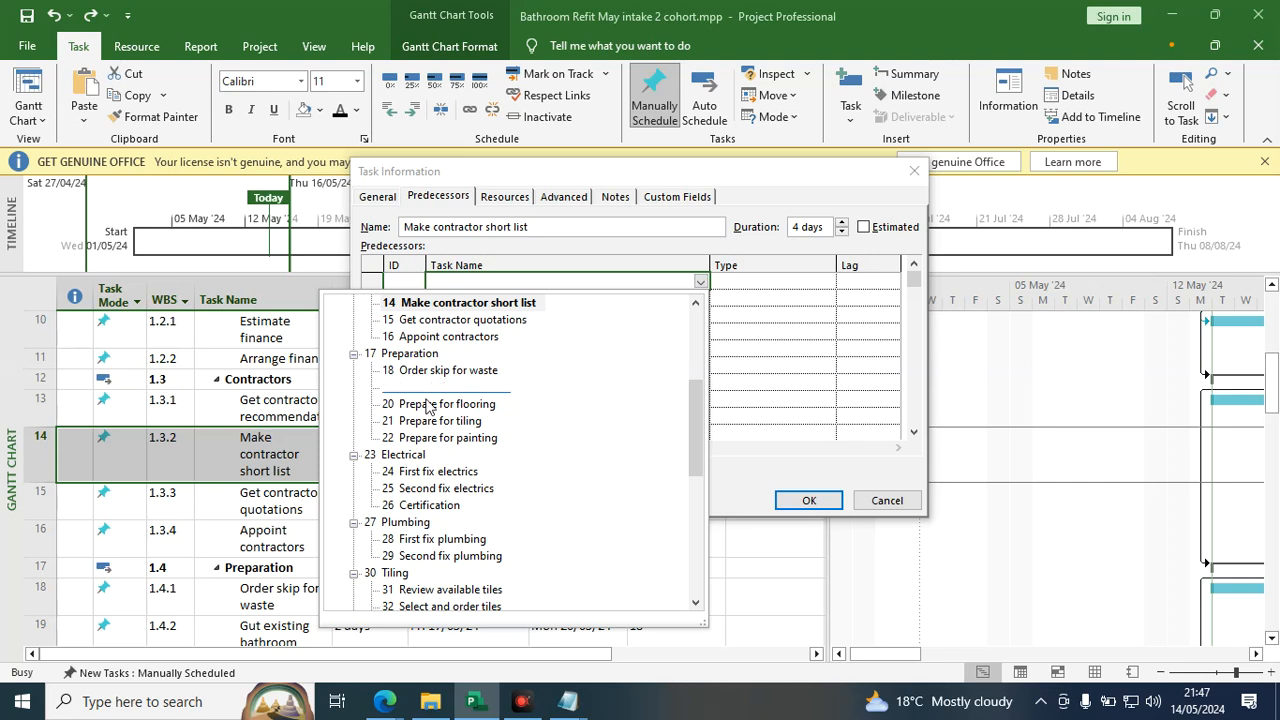
{"action": "scroll", "coordinate": [433, 460], "scroll_direction": "up", "scroll_amount": 3}
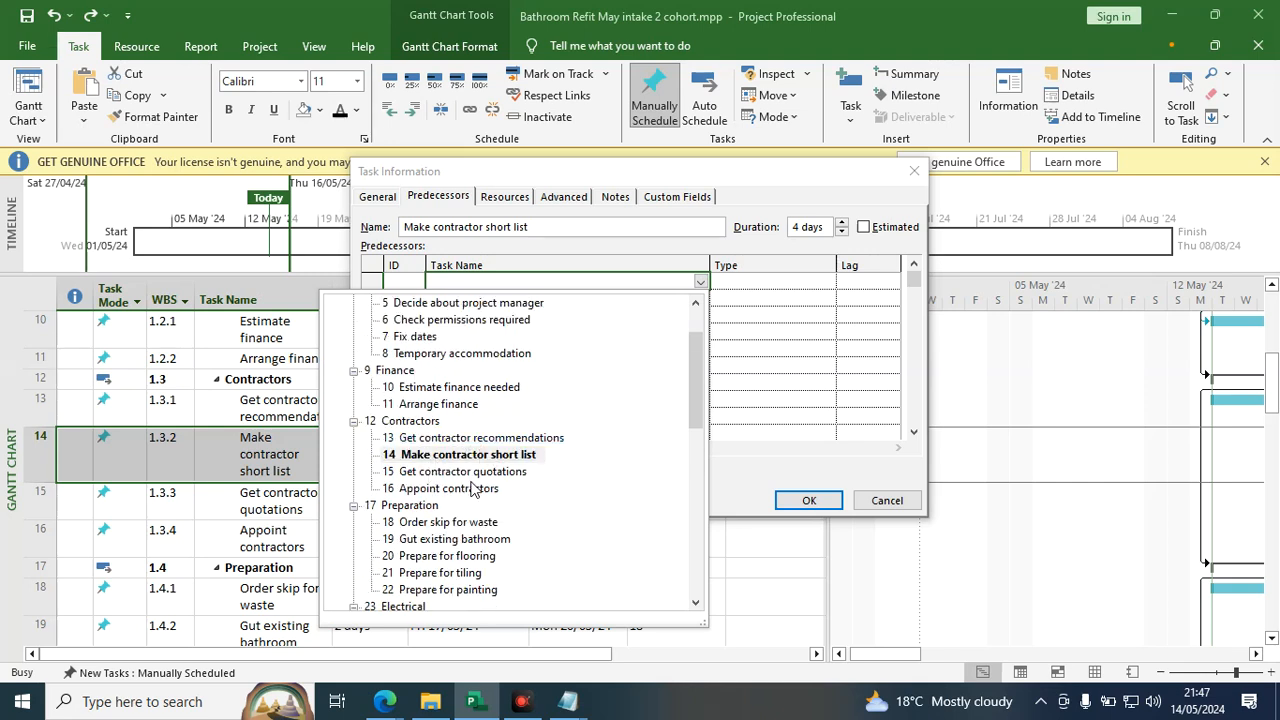
{"action": "left_click", "coordinate": [470, 471]}
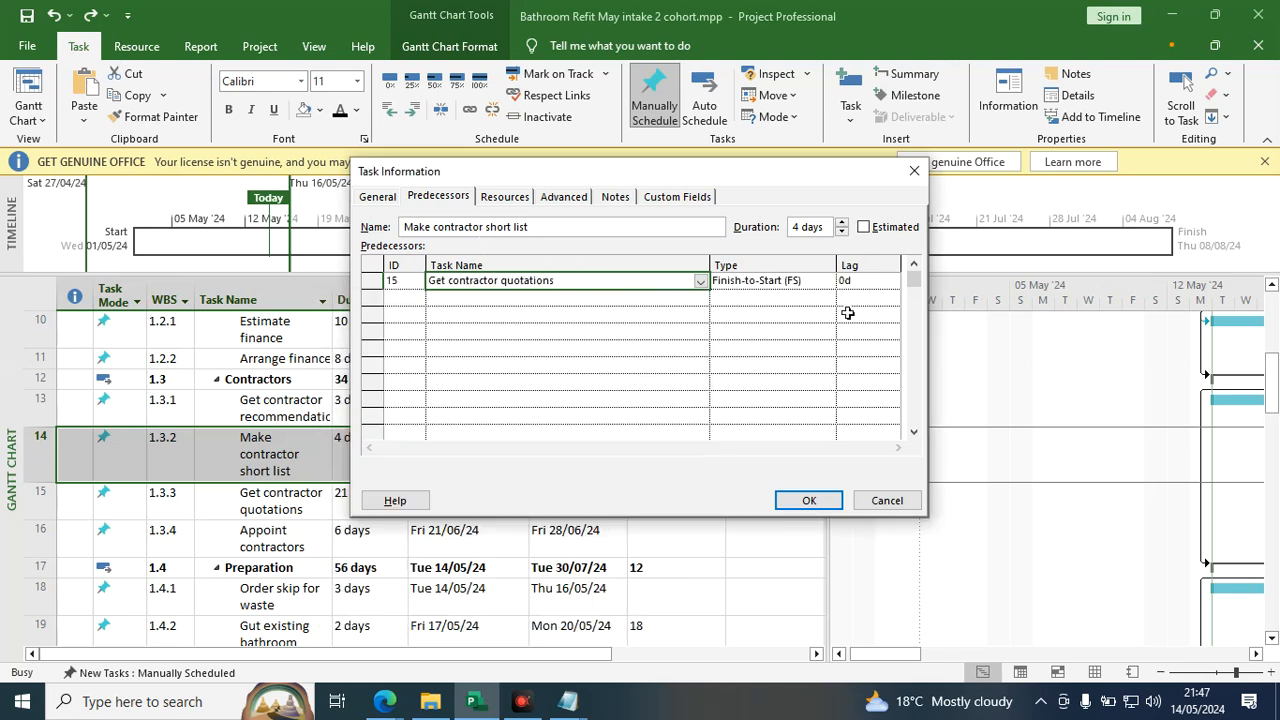
{"action": "left_click", "coordinate": [825, 281]}
{"action": "left_click", "coordinate": [826, 281]}
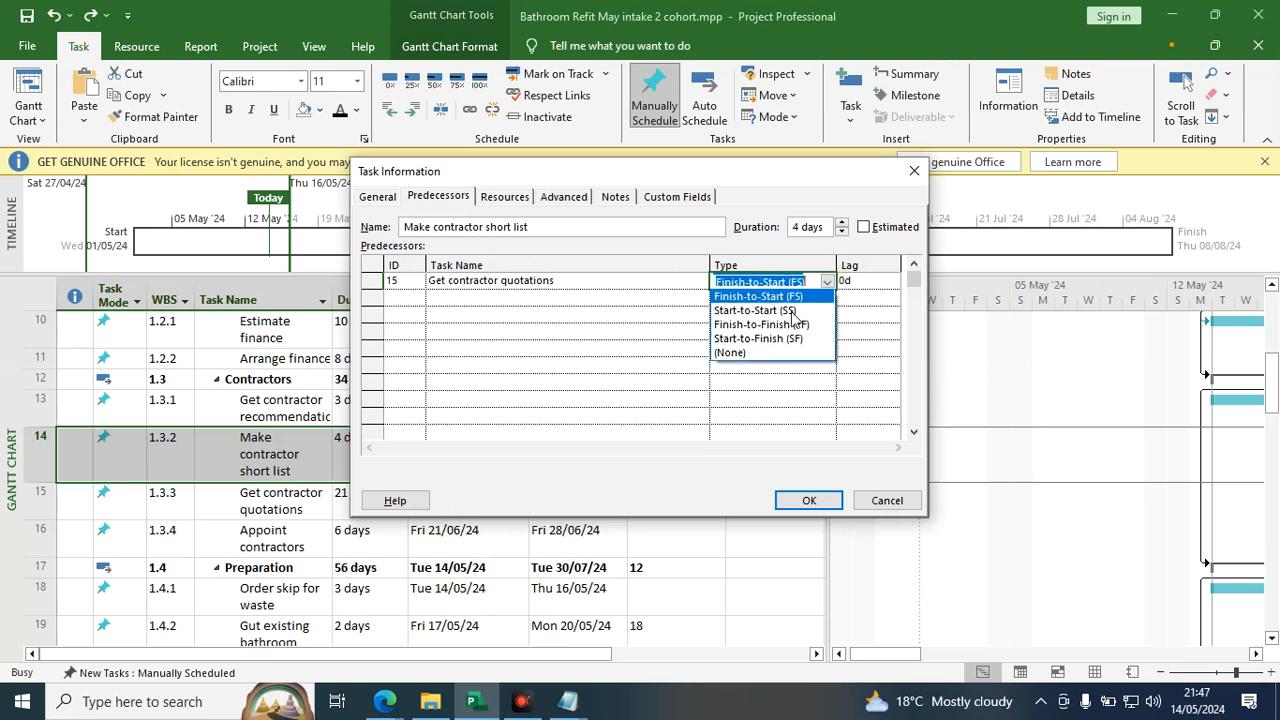
{"action": "left_click", "coordinate": [785, 314]}
{"action": "left_click", "coordinate": [800, 498]}
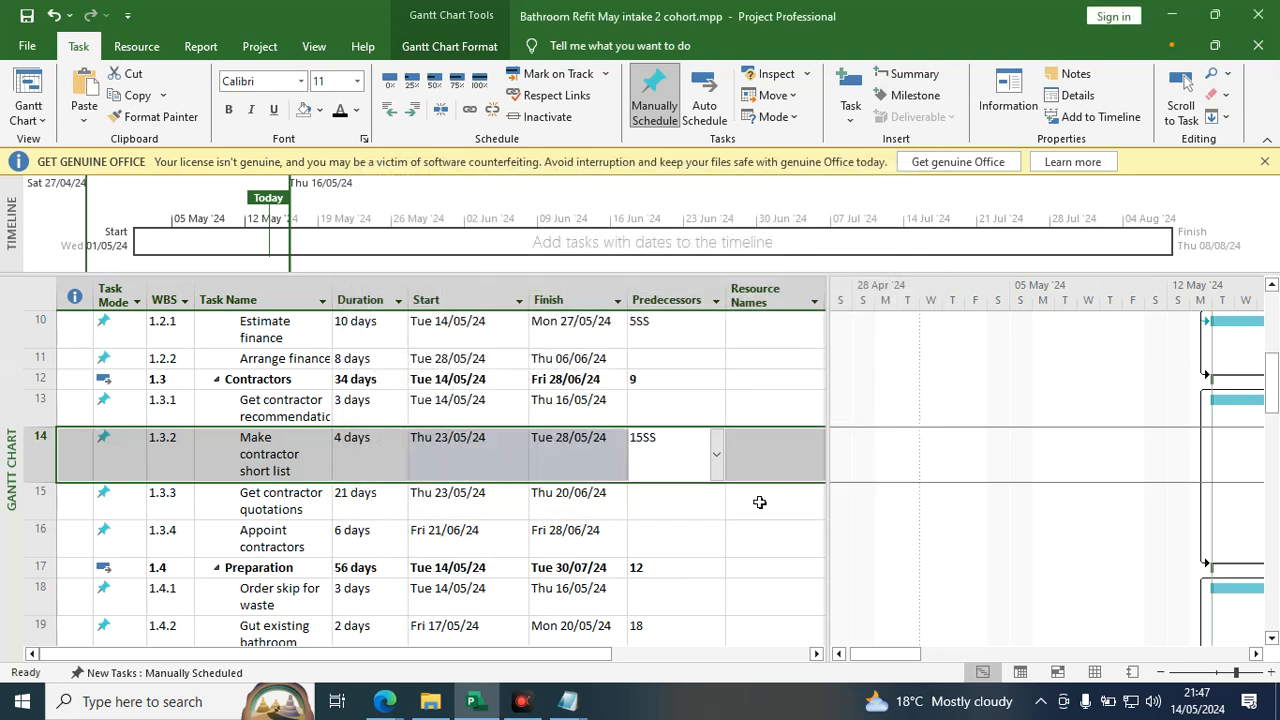
Add Get contractor quotations as a predecessor of Appoint contractors.
{"action": "left_click", "coordinate": [650, 497]}
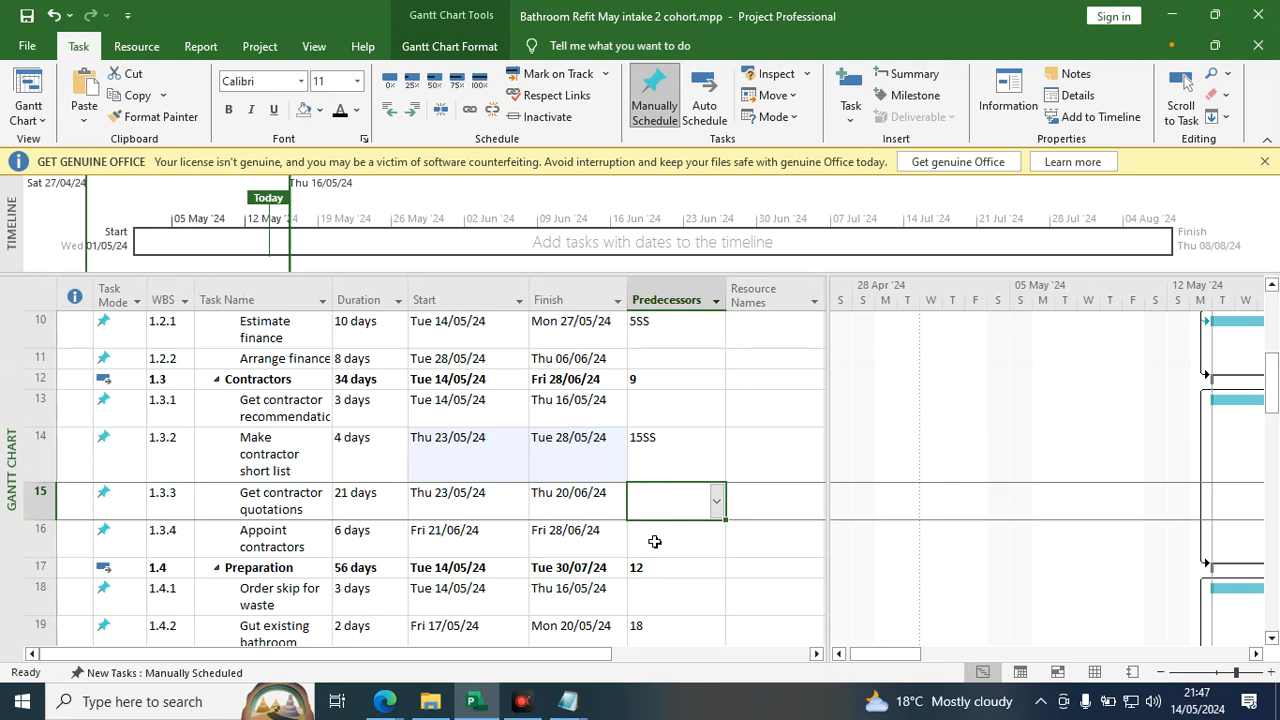
{"action": "left_click", "coordinate": [654, 541]}
{"action": "left_click", "coordinate": [655, 548]}
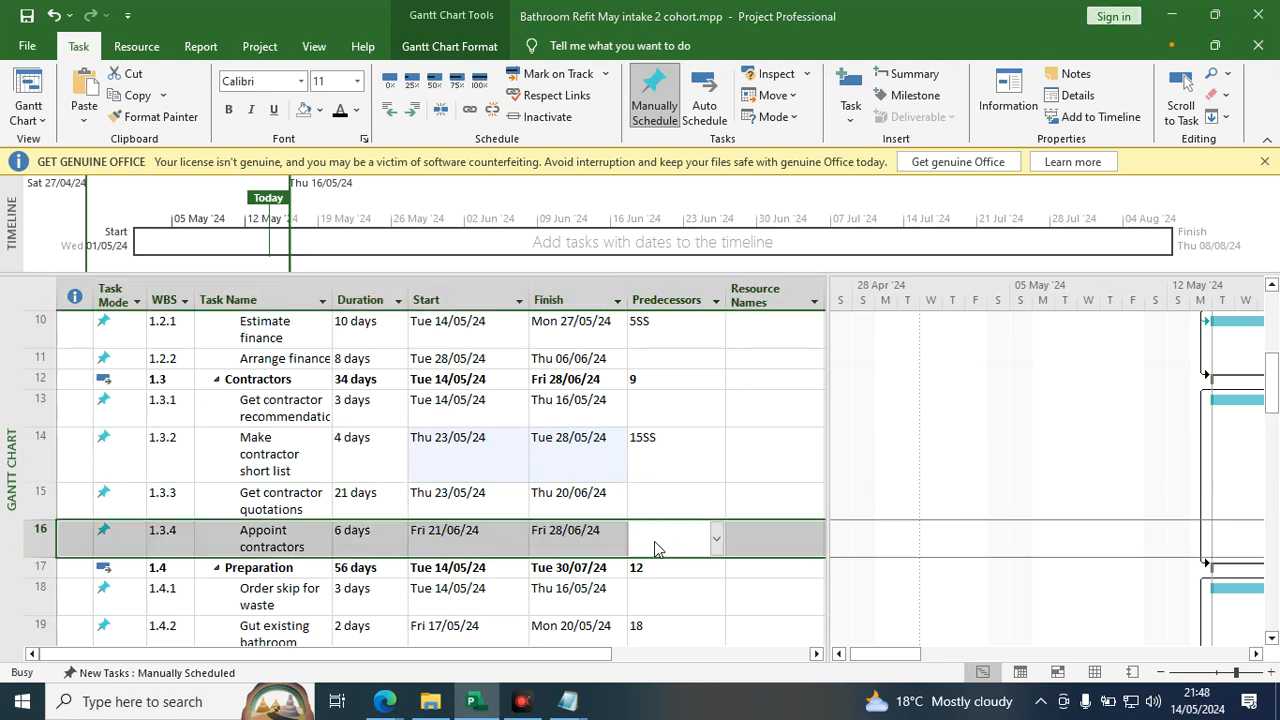
{"action": "double_click", "coordinate": [655, 548]}
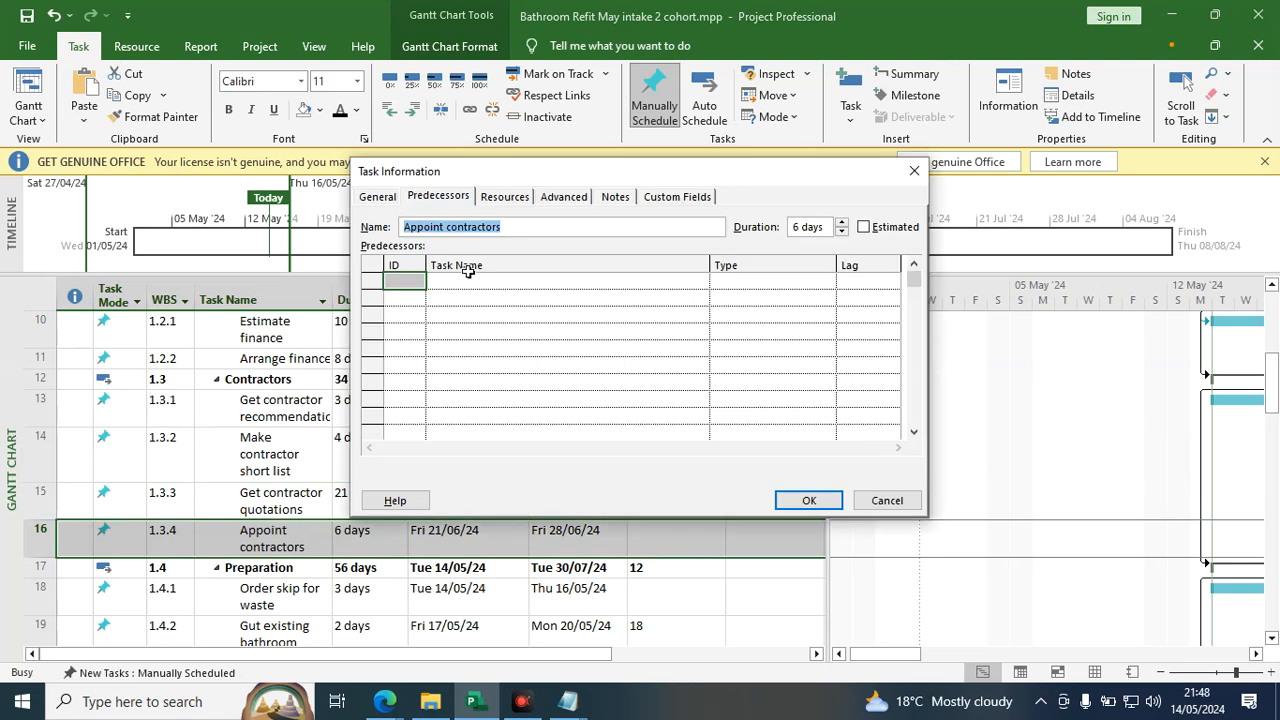
{"action": "left_click", "coordinate": [668, 283]}
{"action": "left_click", "coordinate": [700, 282]}
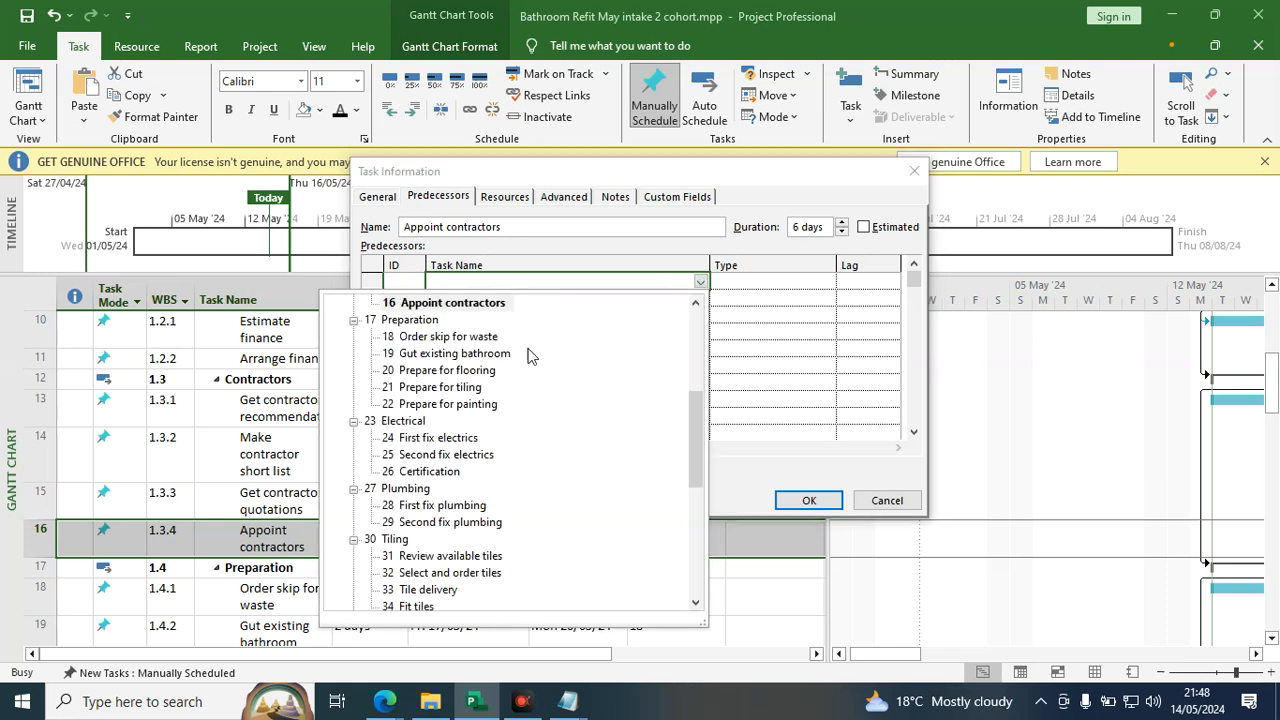
{"action": "scroll", "coordinate": [410, 436], "scroll_direction": "up", "scroll_amount": 2}
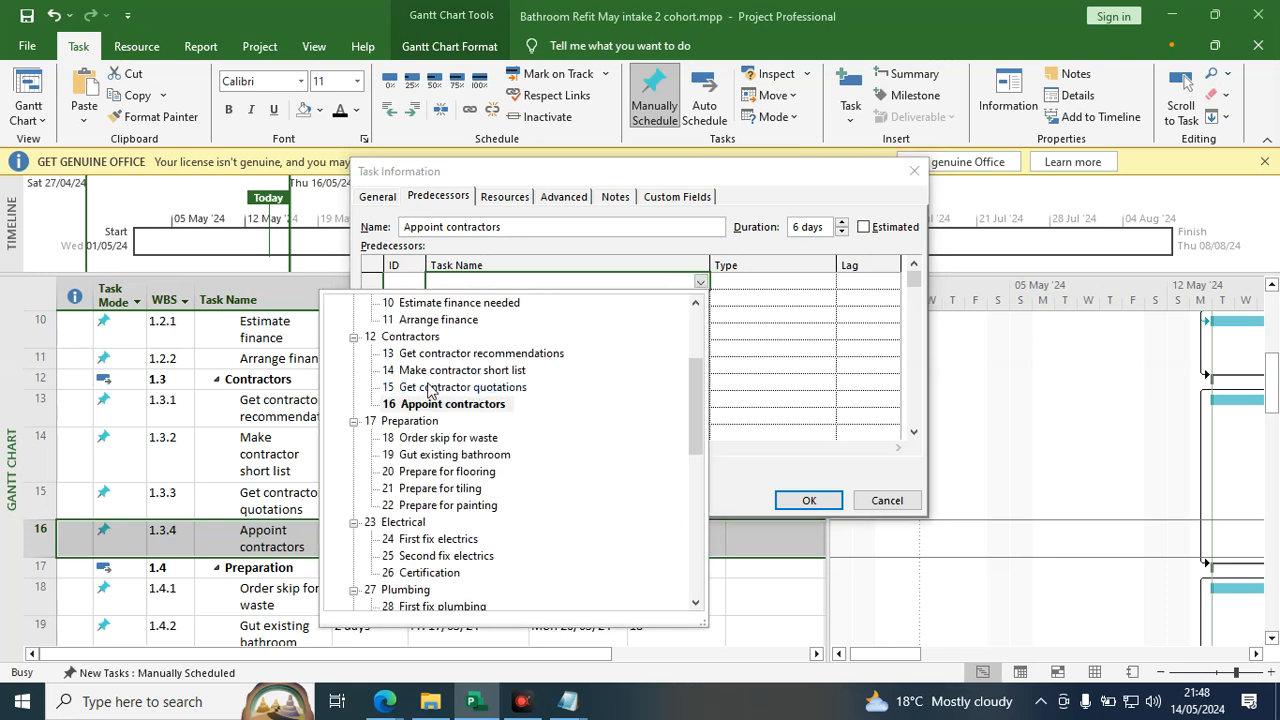
{"action": "left_click", "coordinate": [440, 392]}
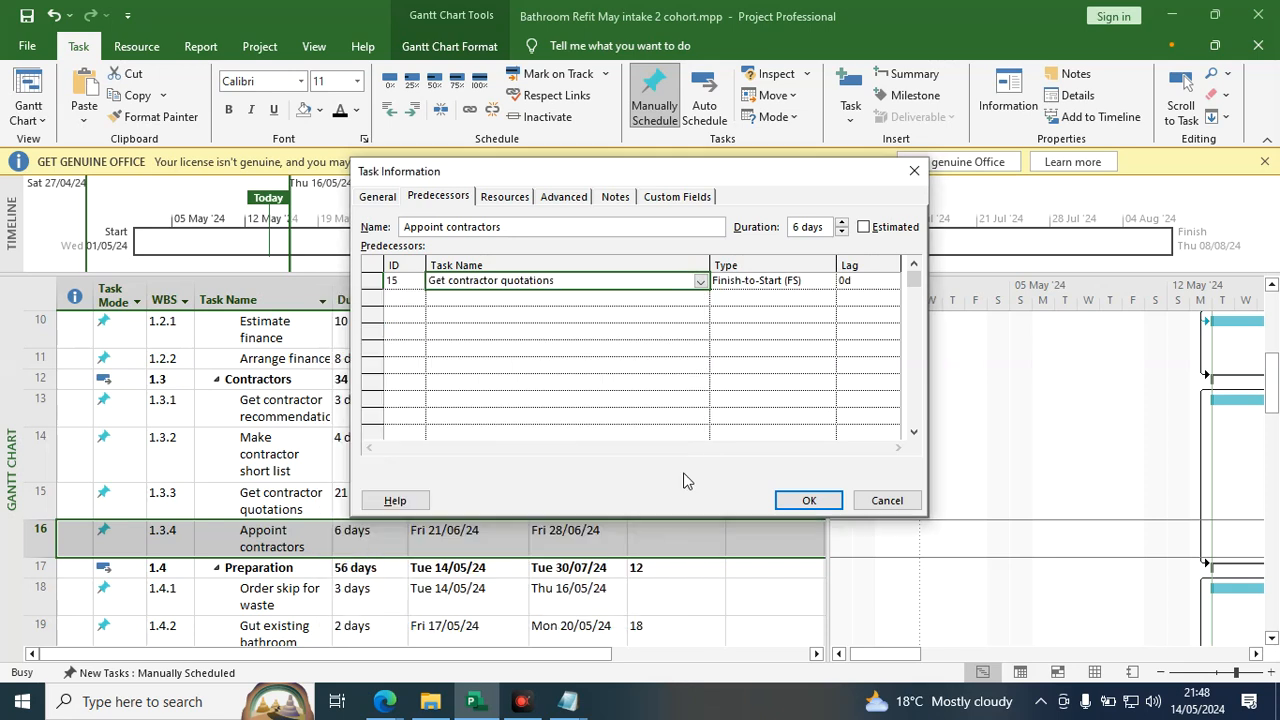
{"action": "left_click", "coordinate": [806, 500]}
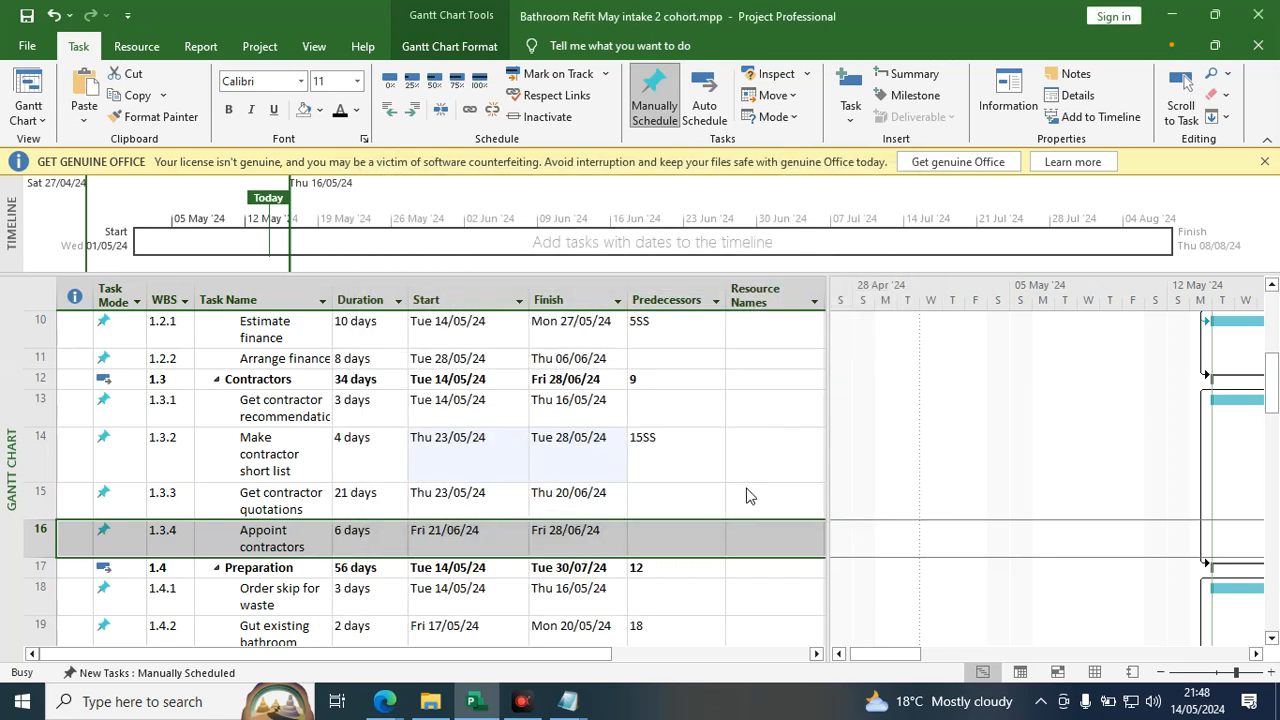
Change the Appoint contractors predecessor link to Start-to-Start (SS).
{"action": "left_click", "coordinate": [662, 531]}
{"action": "double_click", "coordinate": [662, 531]}
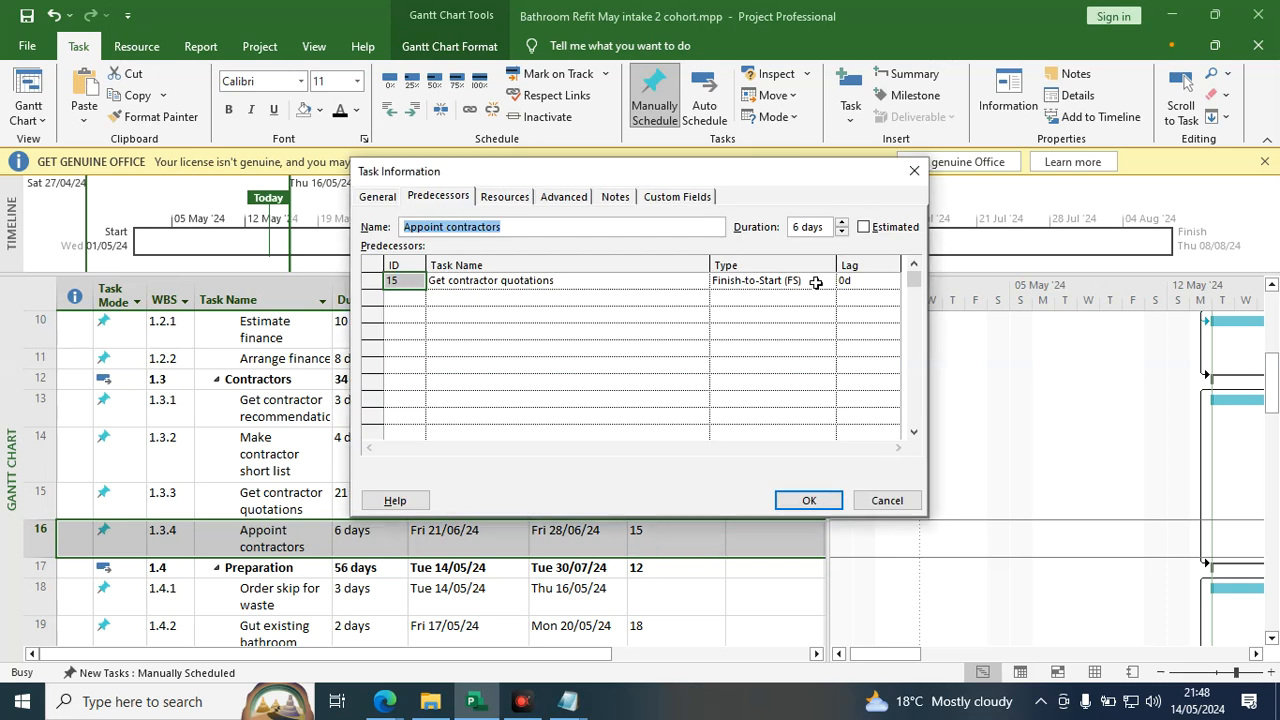
{"action": "left_click", "coordinate": [822, 285]}
{"action": "left_click", "coordinate": [829, 287]}
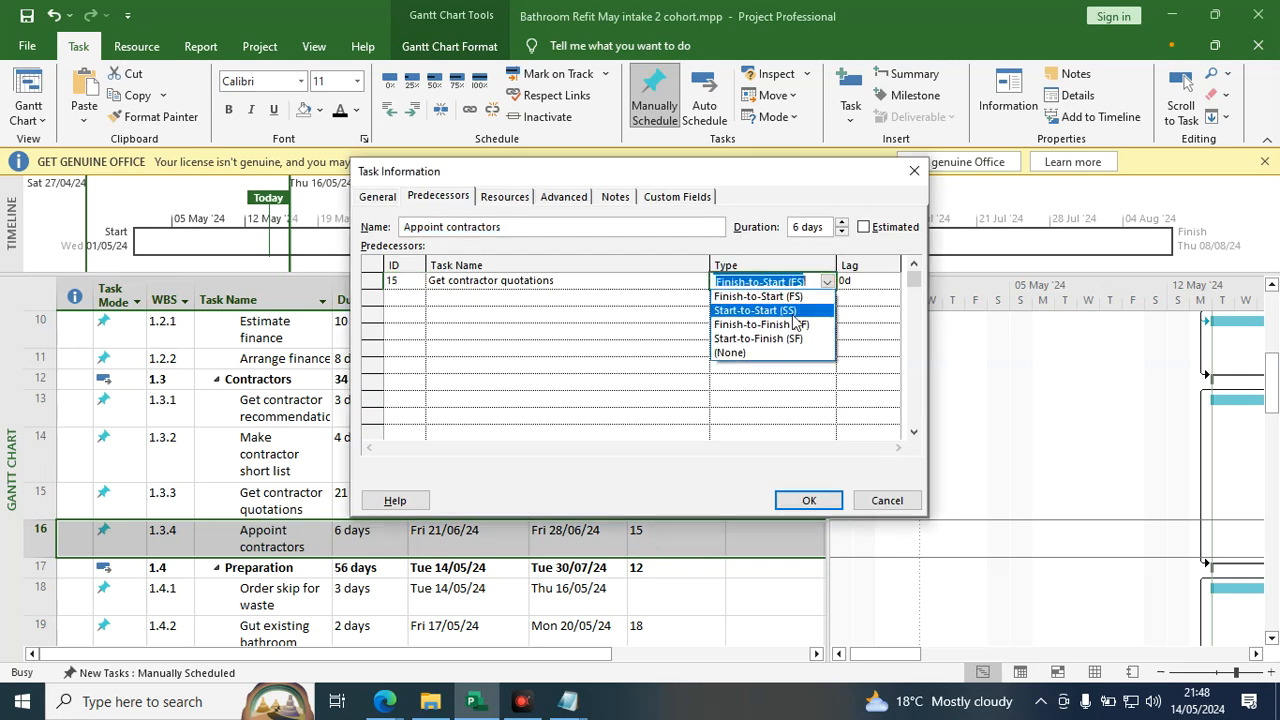
{"action": "left_click", "coordinate": [790, 311]}
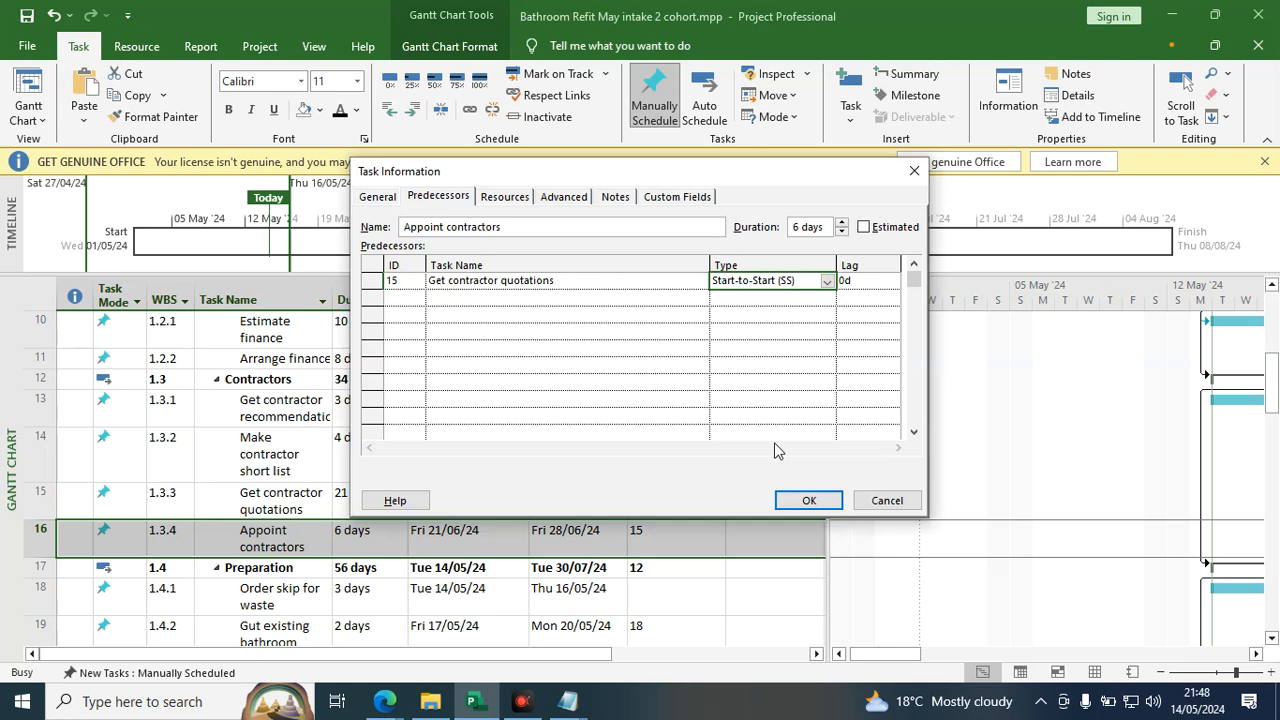
{"action": "left_click", "coordinate": [808, 501]}
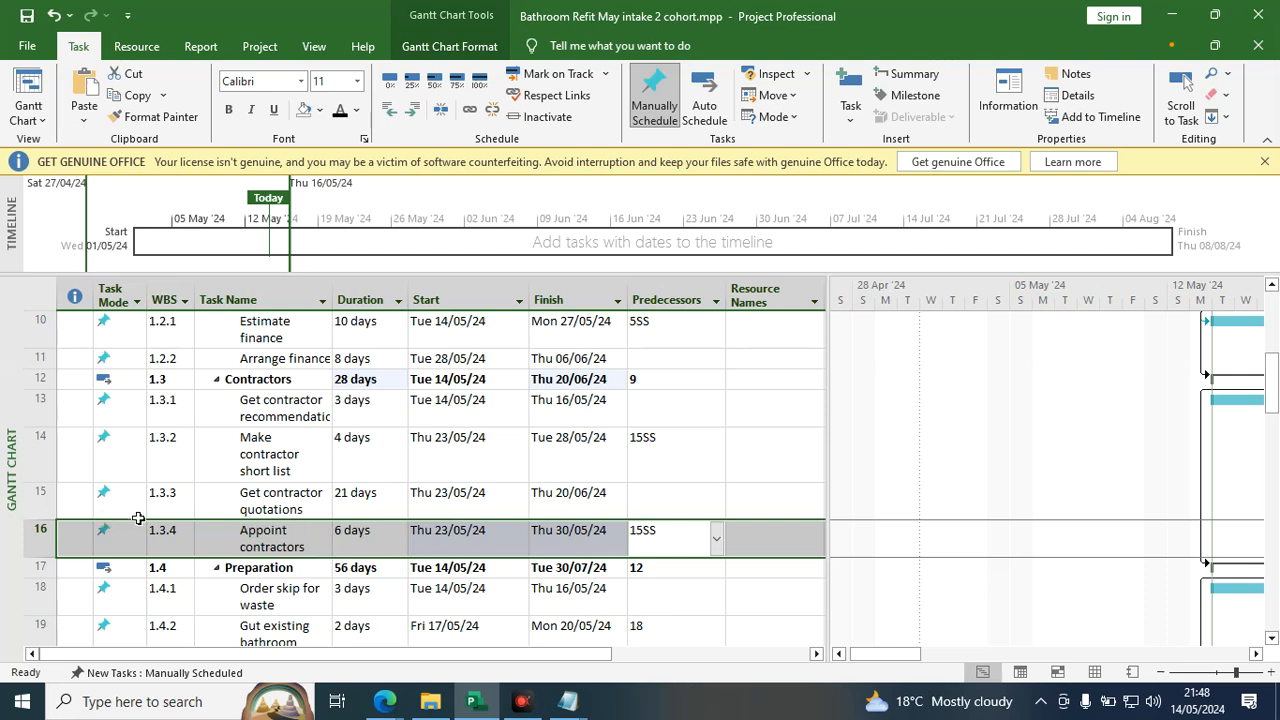
Examine the dates and predecessor links of the Make contractor short list, Get contractor quotations and Appoint contractors tasks.
{"action": "left_click_drag", "start_coordinate": [40, 492], "coordinate": [45, 529]}
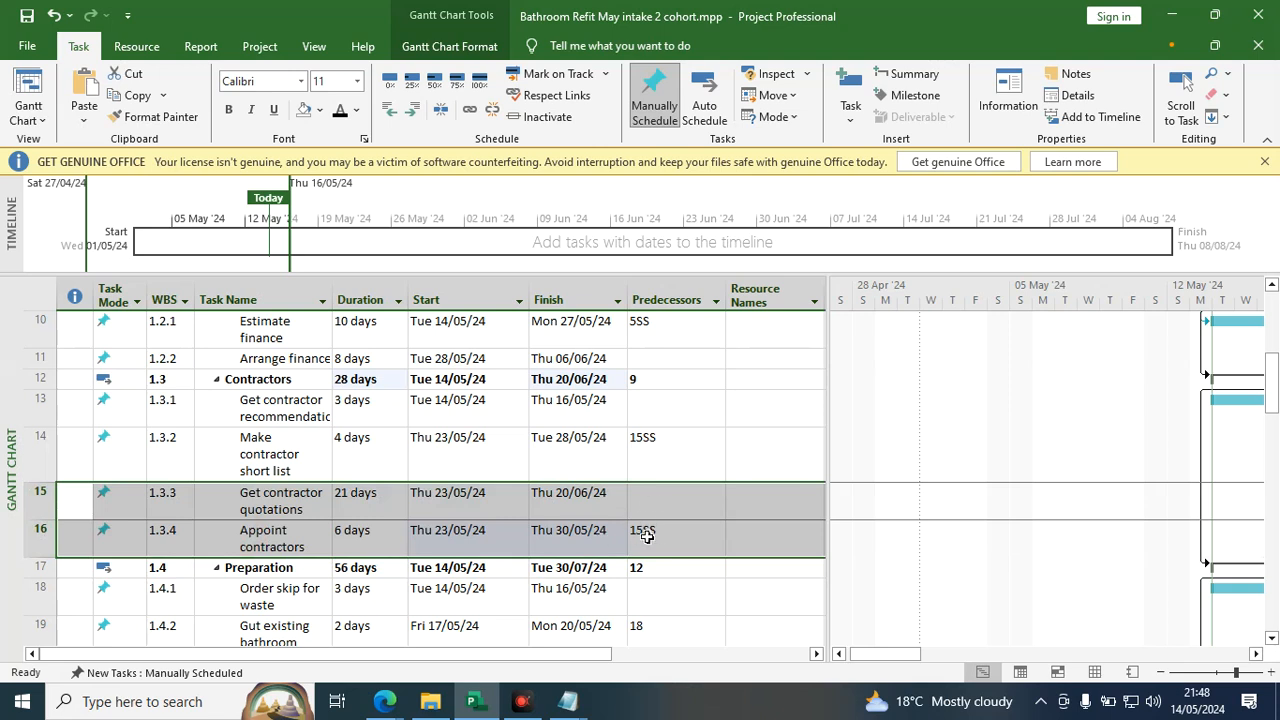
{"action": "left_click", "coordinate": [666, 510]}
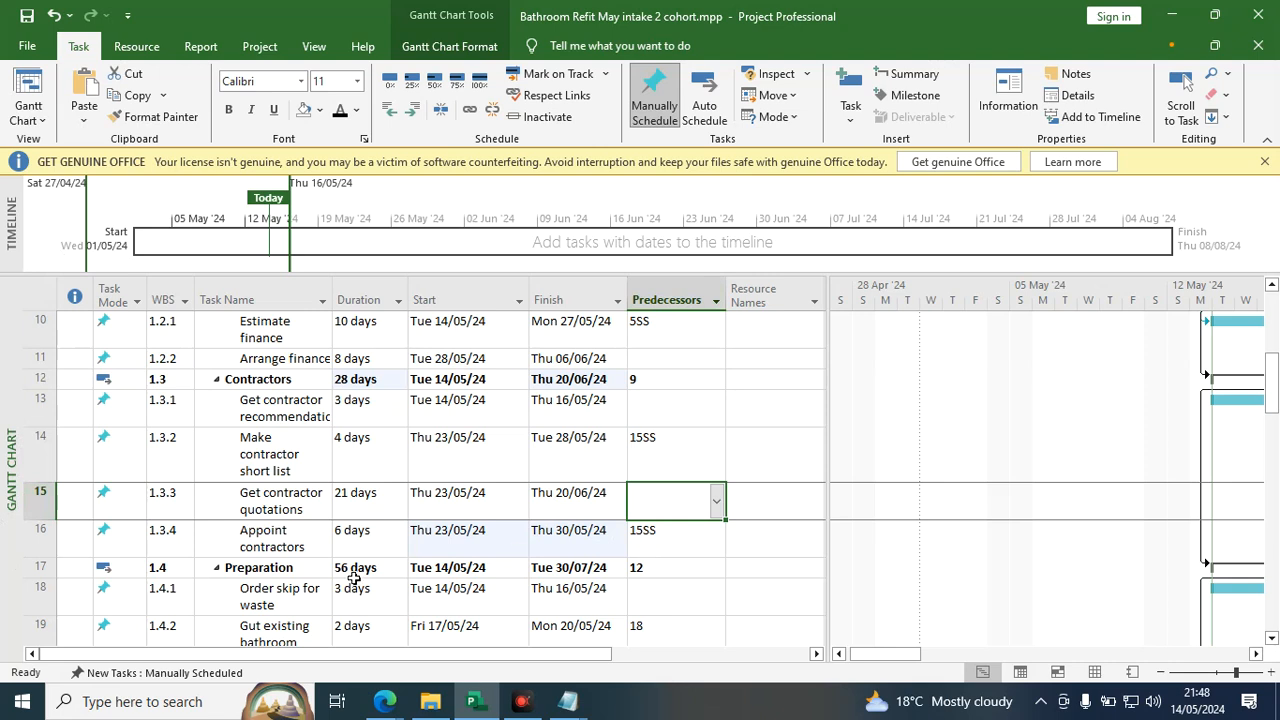
{"action": "left_click", "coordinate": [40, 498]}
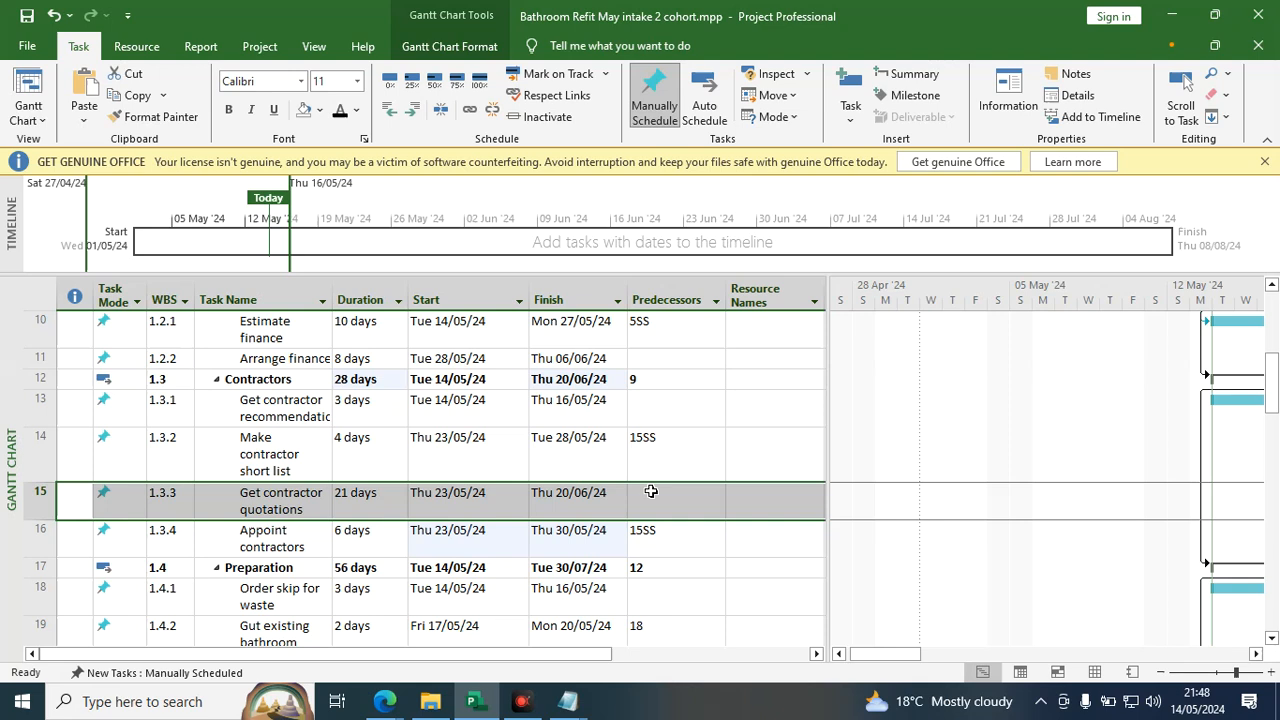
{"action": "left_click", "coordinate": [40, 538]}
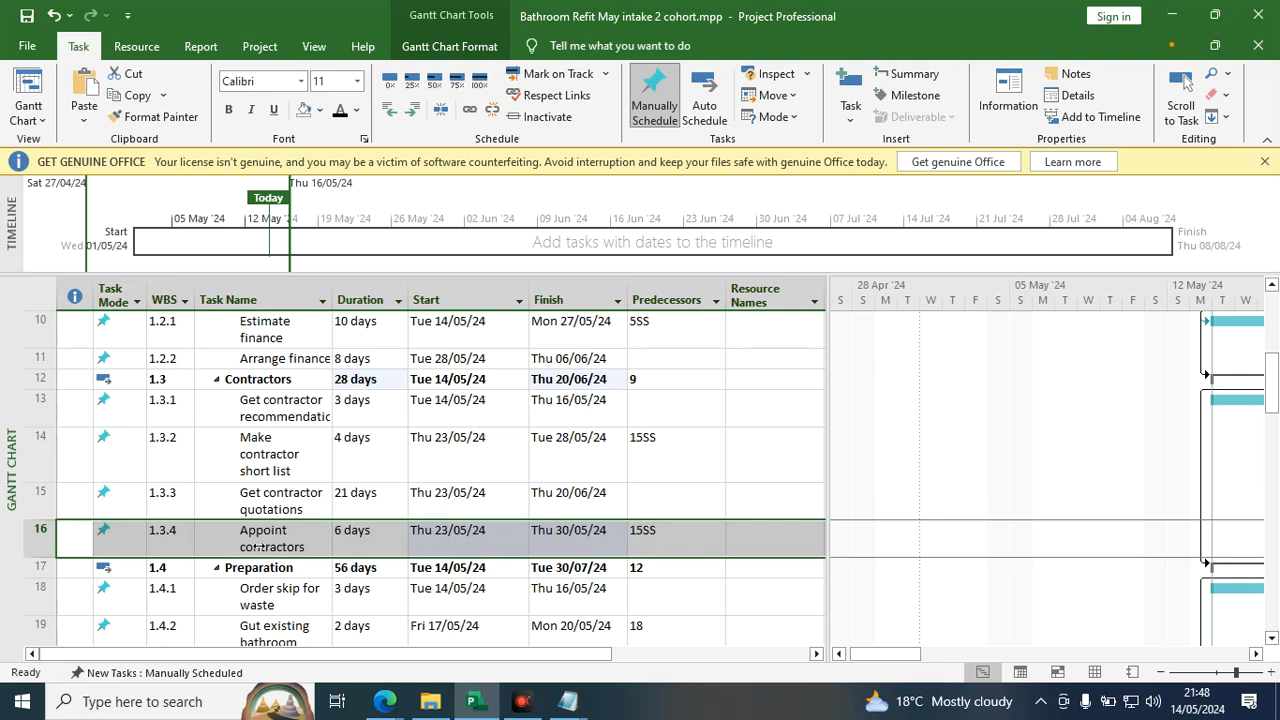
{"action": "left_click", "coordinate": [45, 538]}
{"action": "scroll", "coordinate": [640, 505], "scroll_direction": "down", "scroll_amount": 2}
{"action": "scroll", "coordinate": [630, 510], "scroll_direction": "up", "scroll_amount": 2}
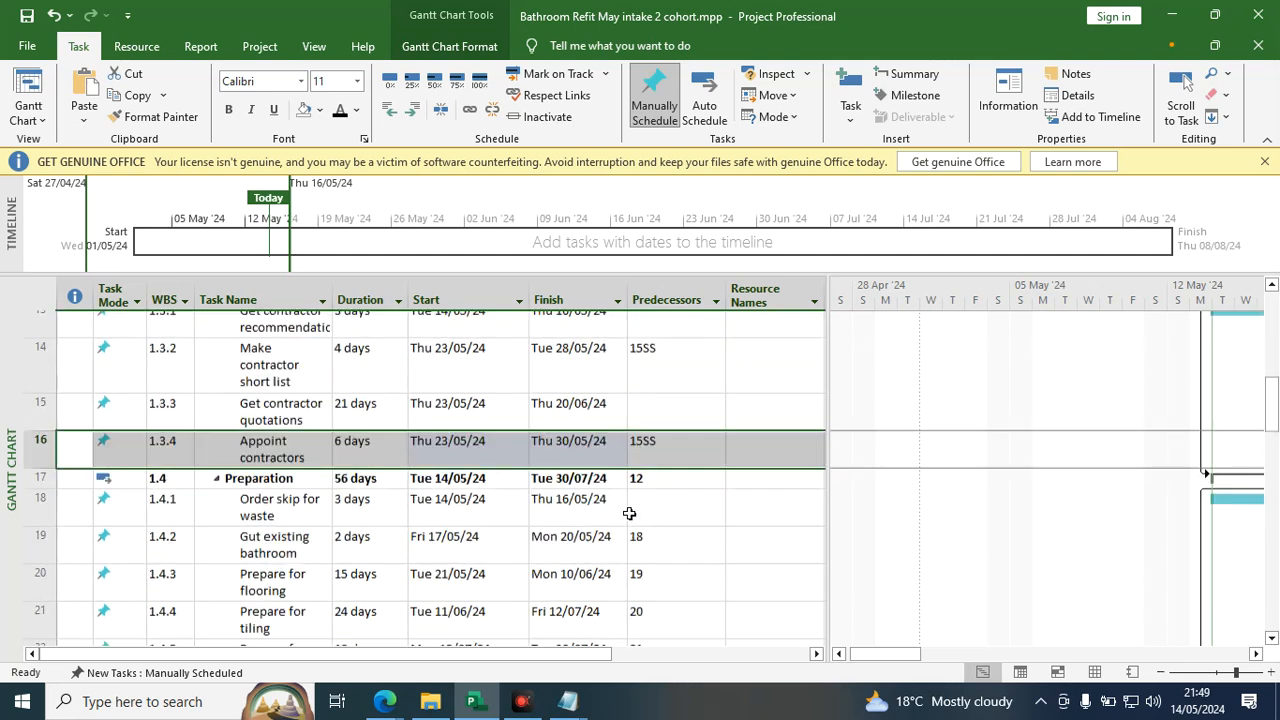
{"action": "left_click", "coordinate": [50, 450]}
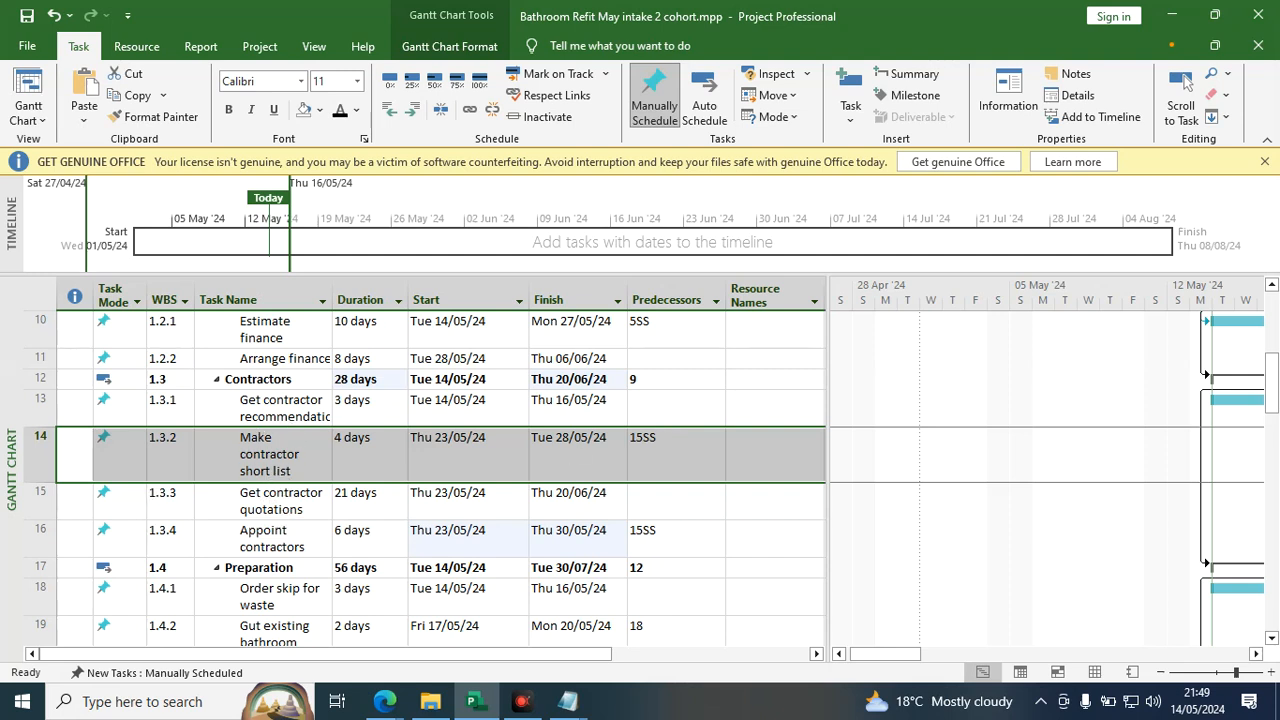
{"action": "left_click", "coordinate": [42, 500]}
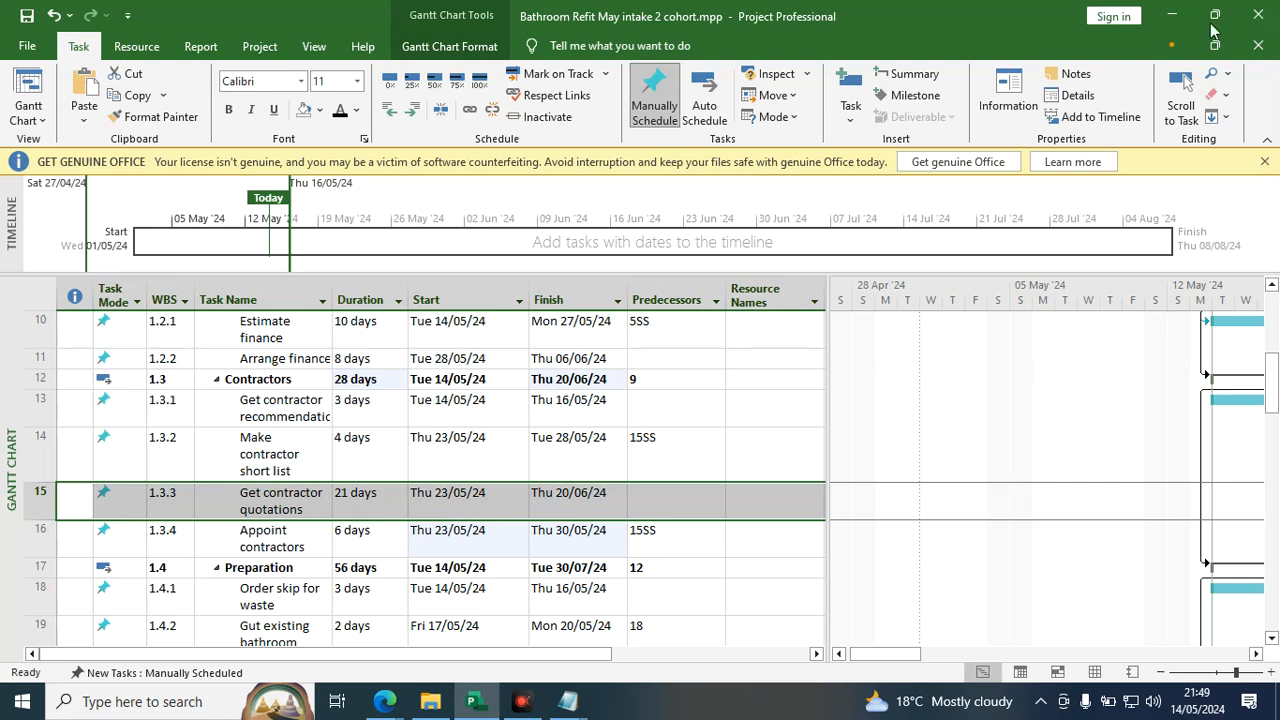
{"action": "left_click", "coordinate": [768, 288]}
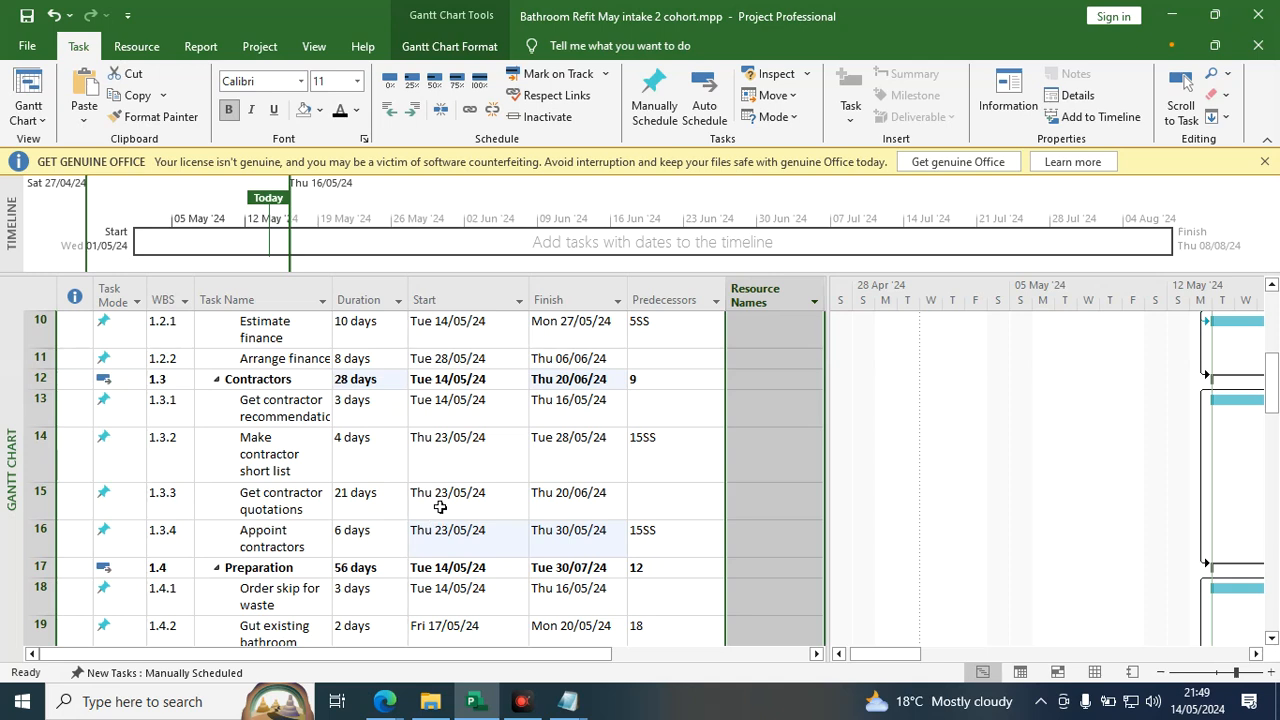
{"action": "right_click", "coordinate": [769, 349]}
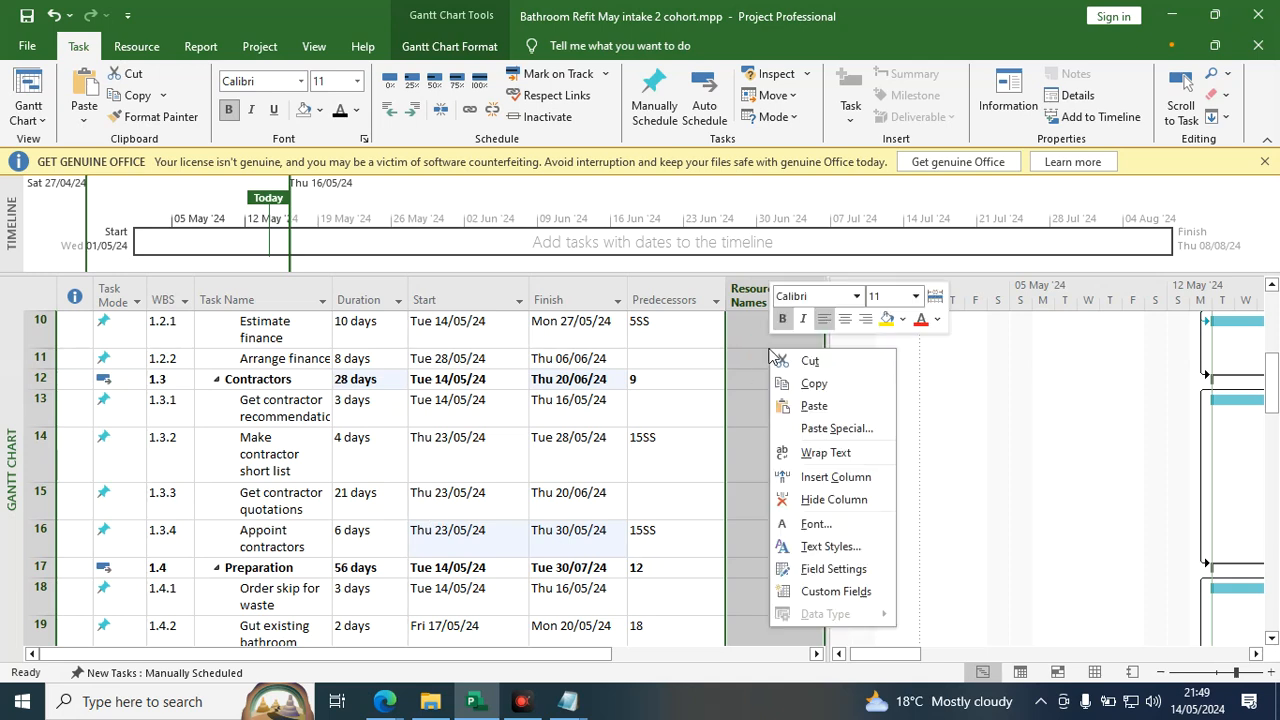
{"action": "left_click", "coordinate": [811, 478]}
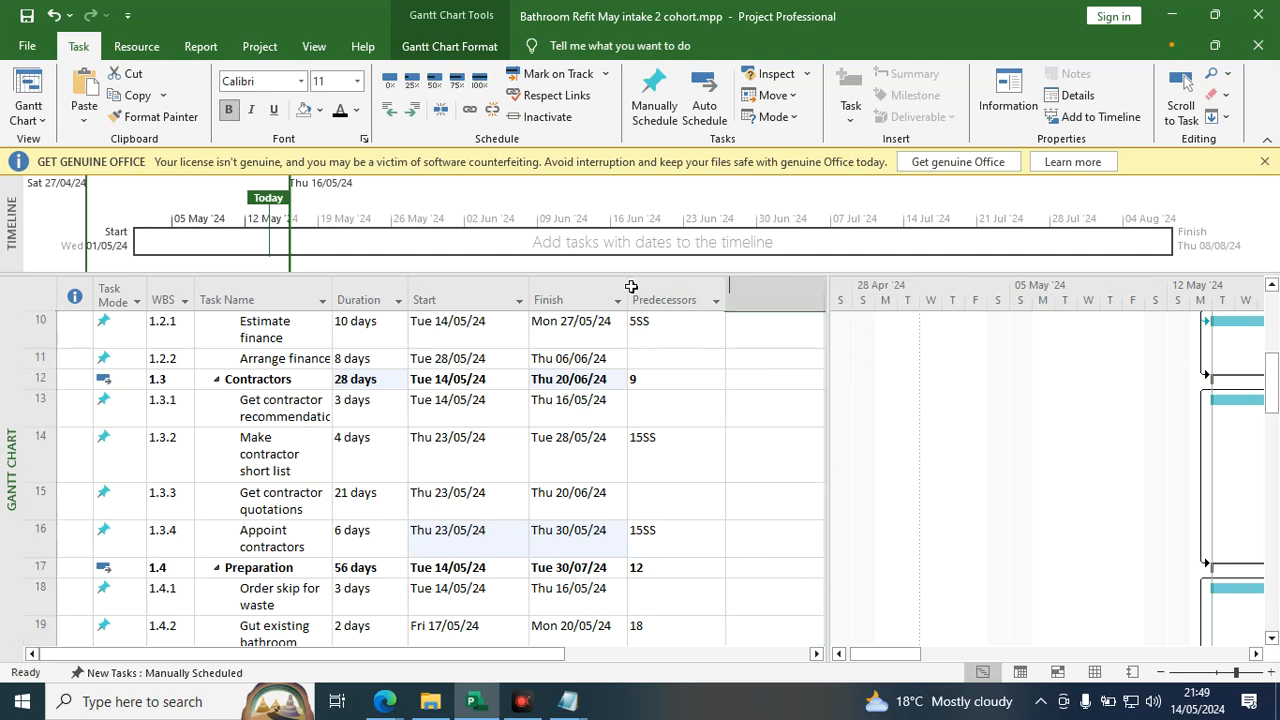
{"action": "left_click_drag", "start_coordinate": [829, 290], "coordinate": [990, 290]}
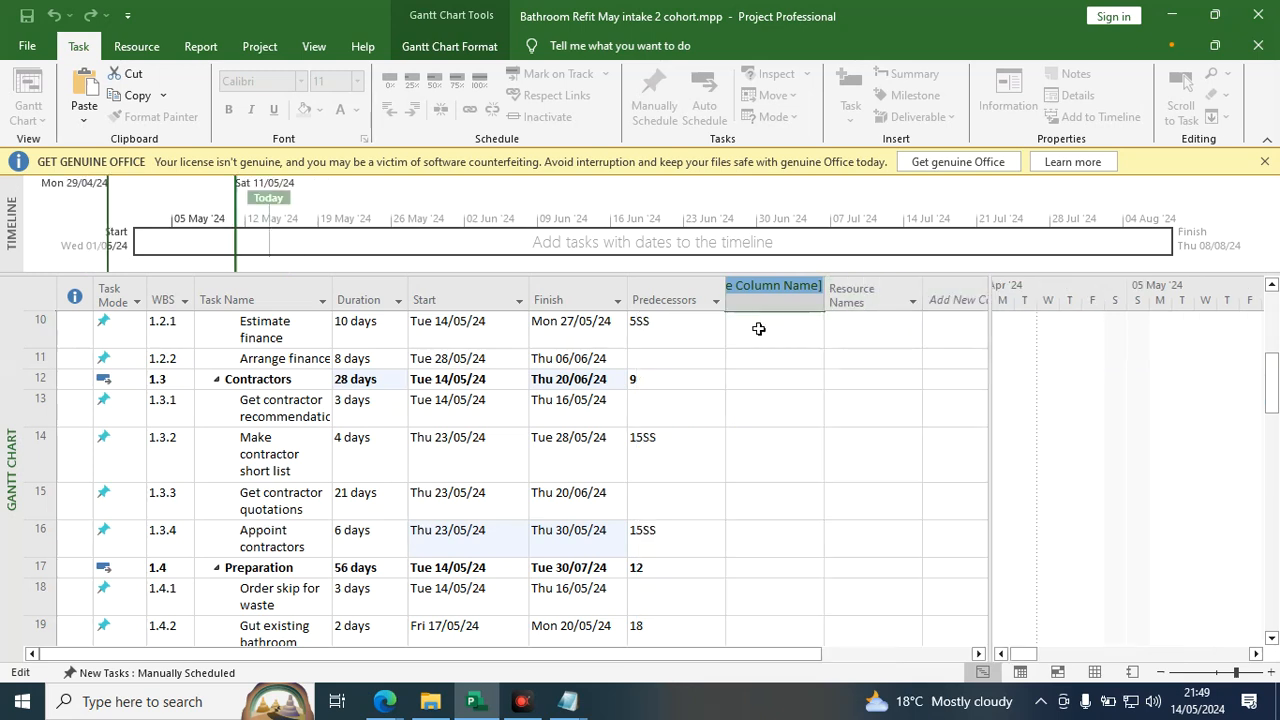
{"action": "type", "text": "S"}
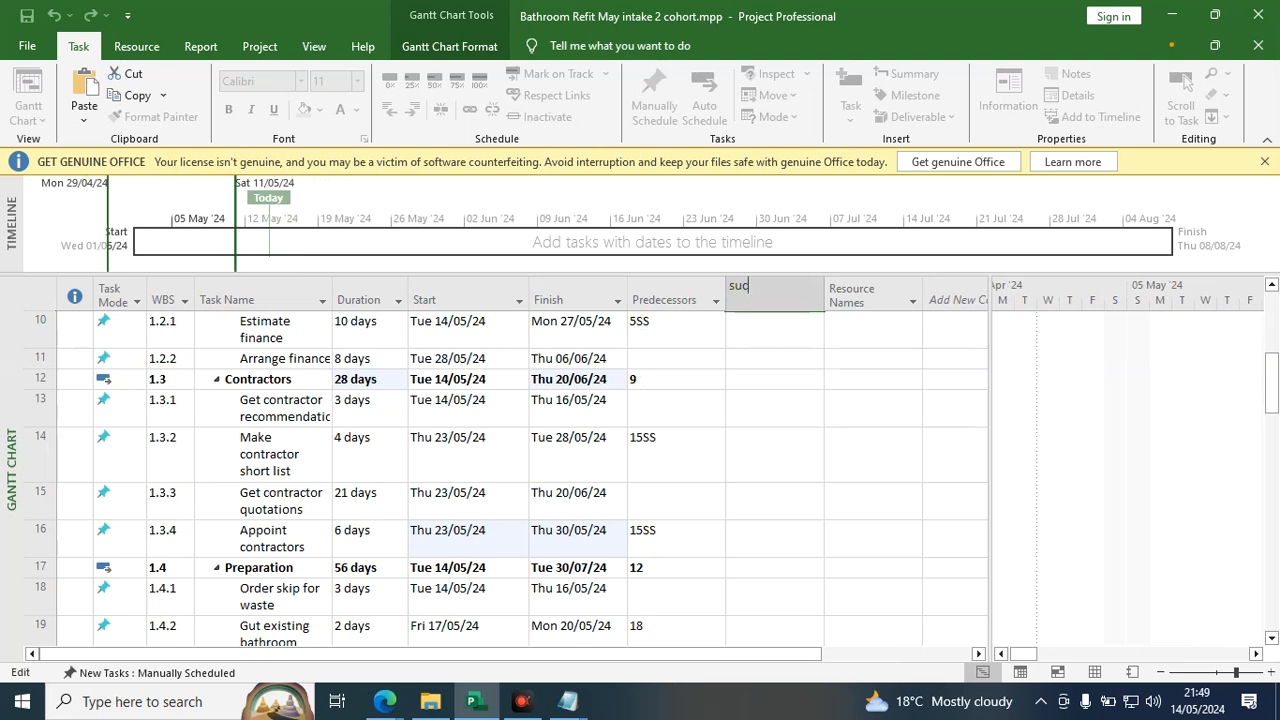
{"action": "left_click_drag", "start_coordinate": [771, 289], "coordinate": [679, 290]}
{"action": "key", "text": "BackSpace"}
{"action": "left_click", "coordinate": [876, 345]}
{"action": "left_click", "coordinate": [795, 300]}
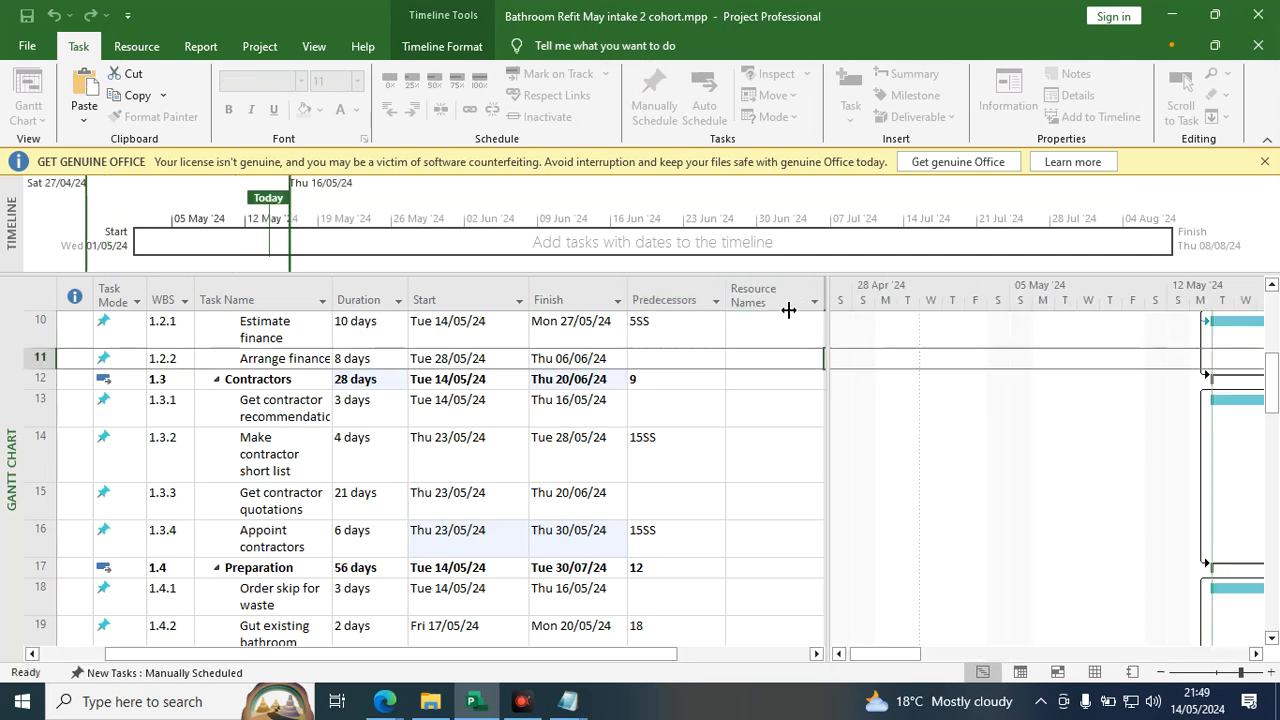
{"action": "left_click", "coordinate": [814, 300]}
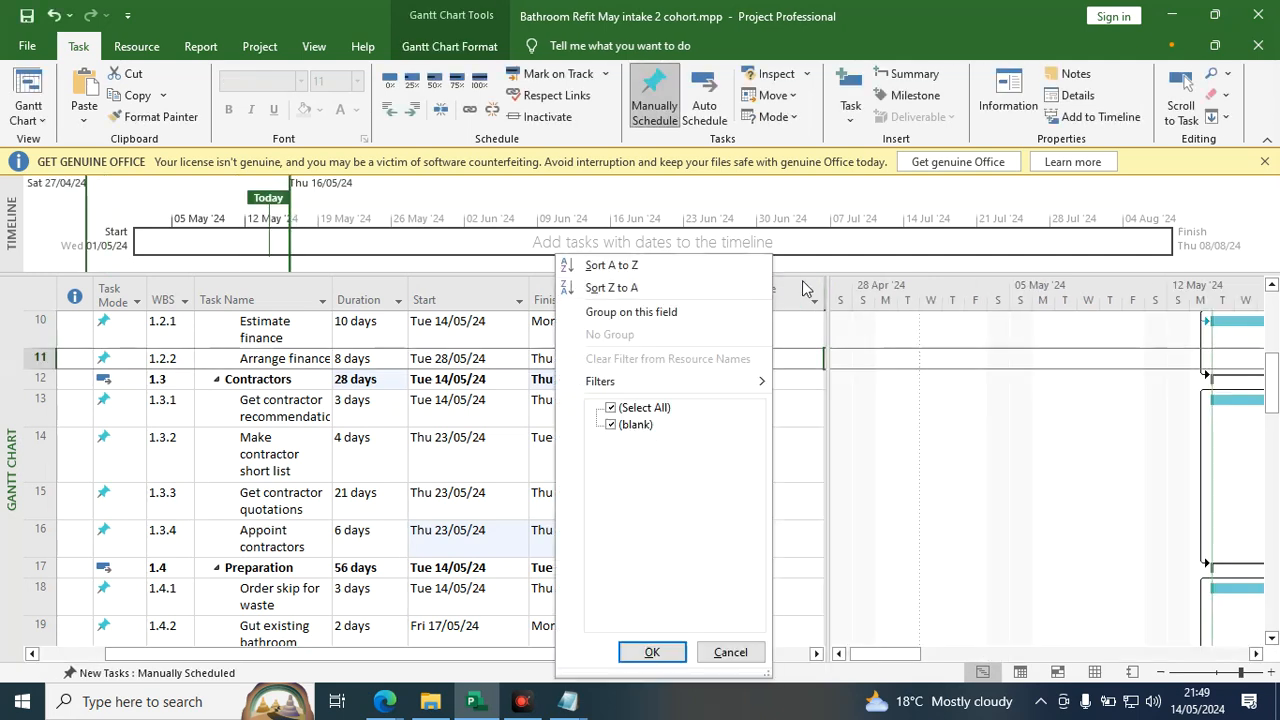
{"action": "left_click", "coordinate": [864, 356]}
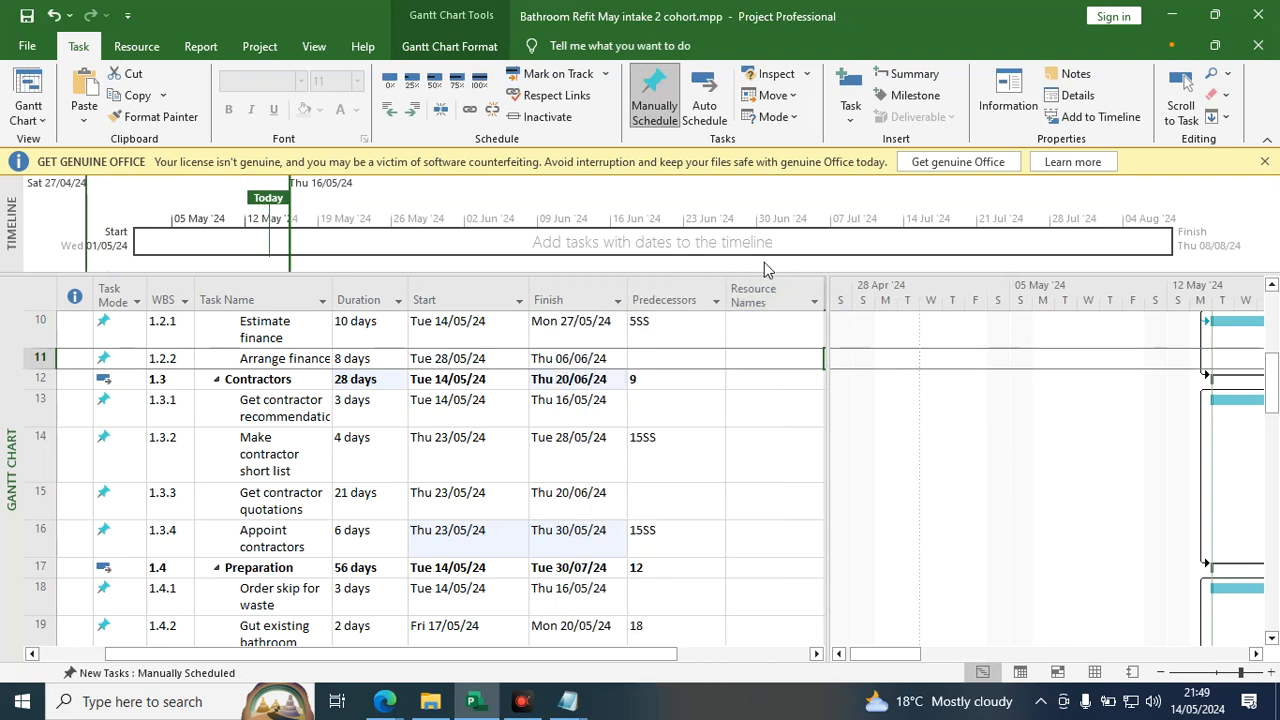
{"action": "left_click", "coordinate": [766, 295]}
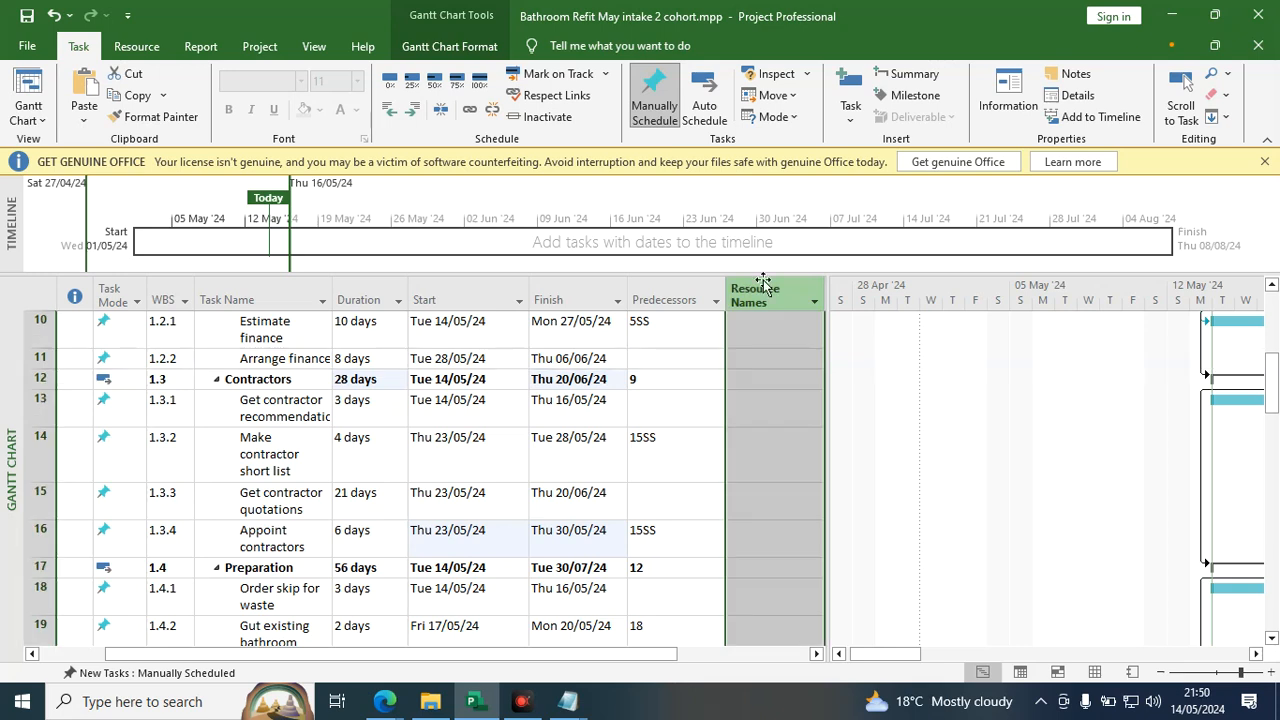
{"action": "right_click", "coordinate": [766, 299]}
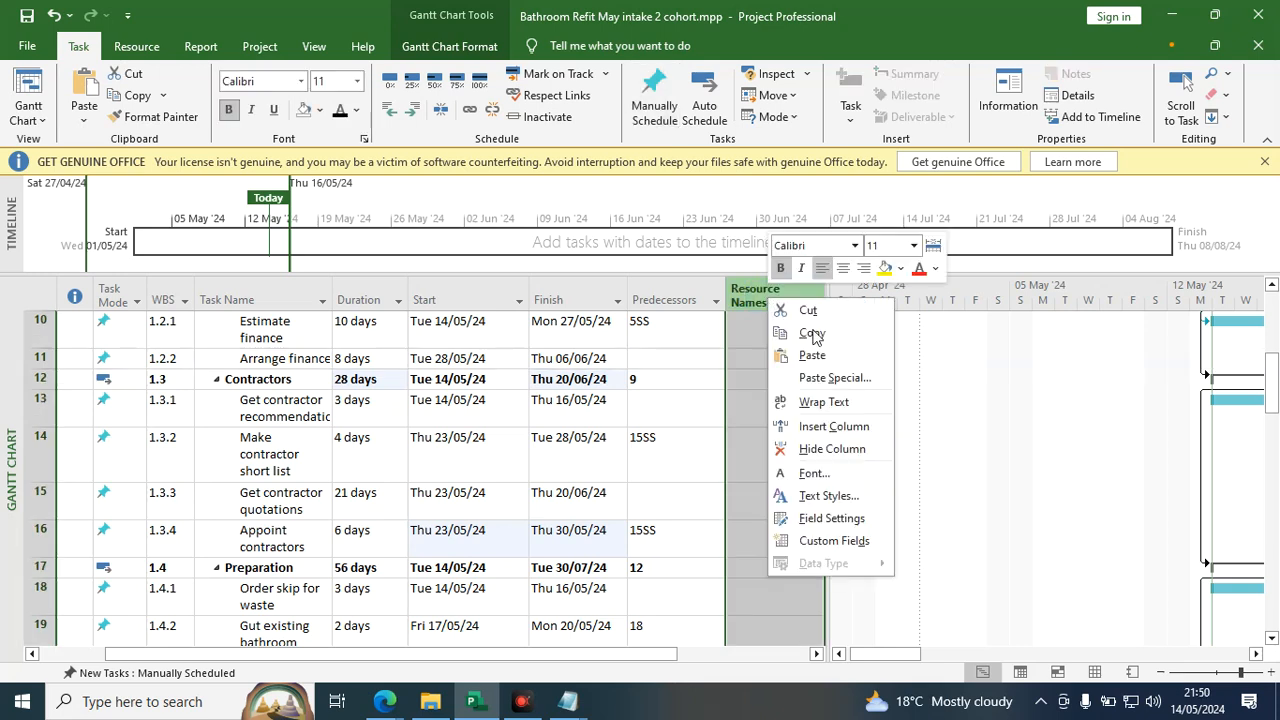
{"action": "left_click", "coordinate": [812, 428]}
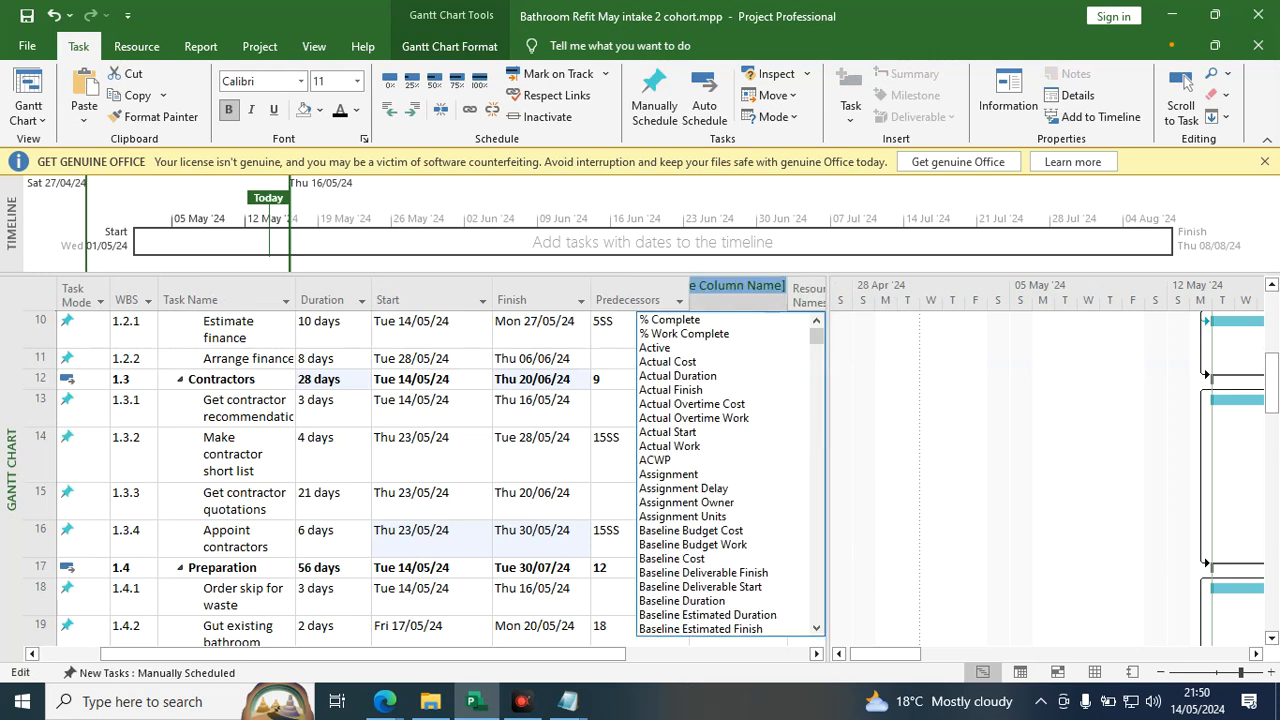
{"action": "type", "text": "wbs"}
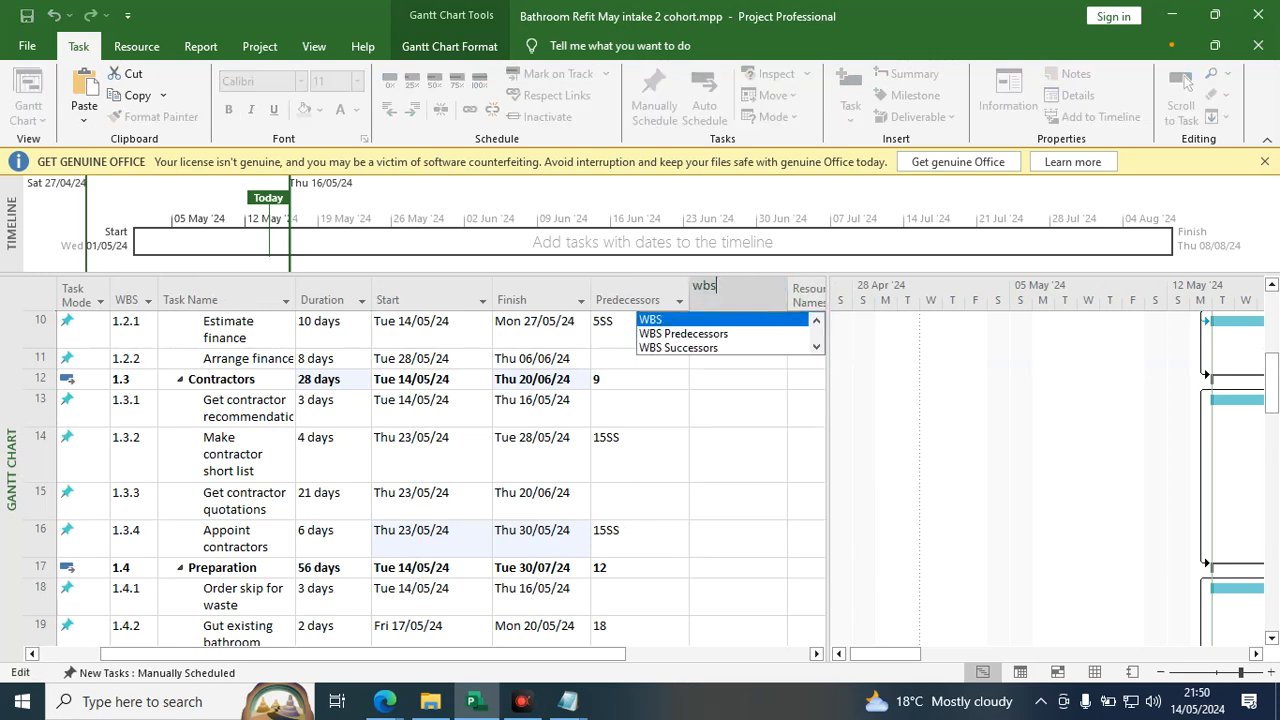
{"action": "left_click", "coordinate": [713, 319]}
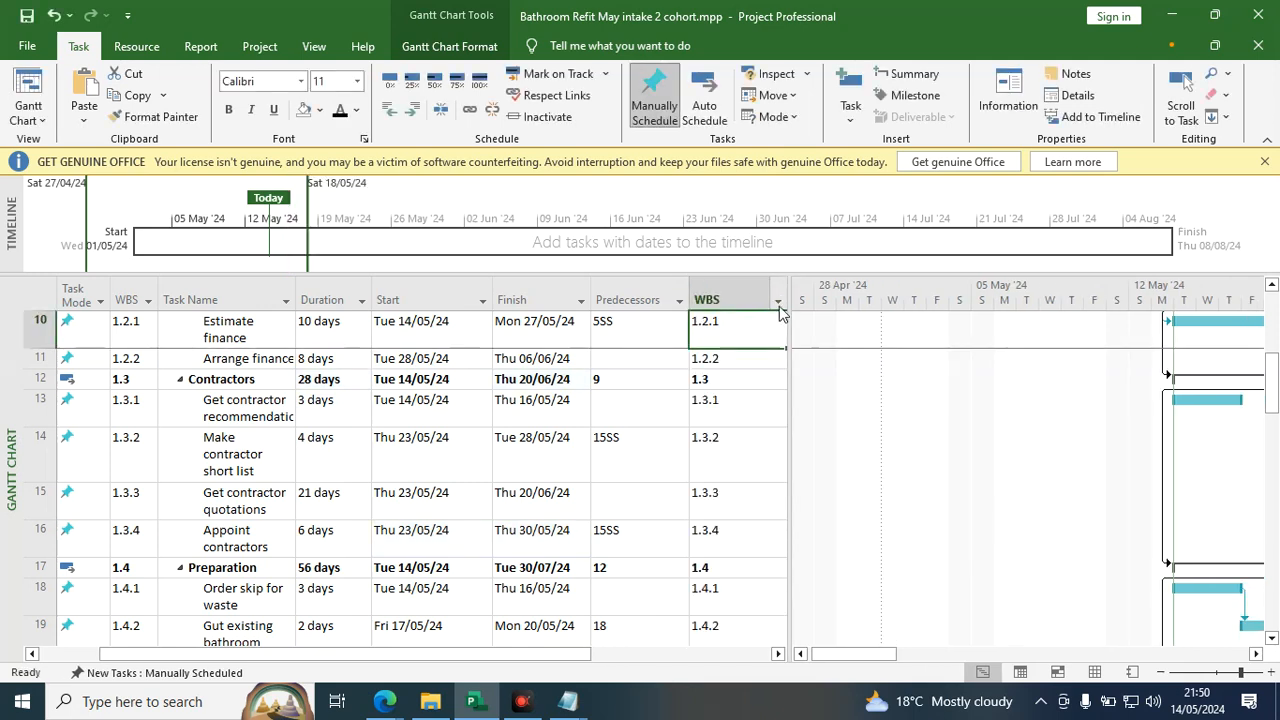
{"action": "key", "text": "ctrl+z"}
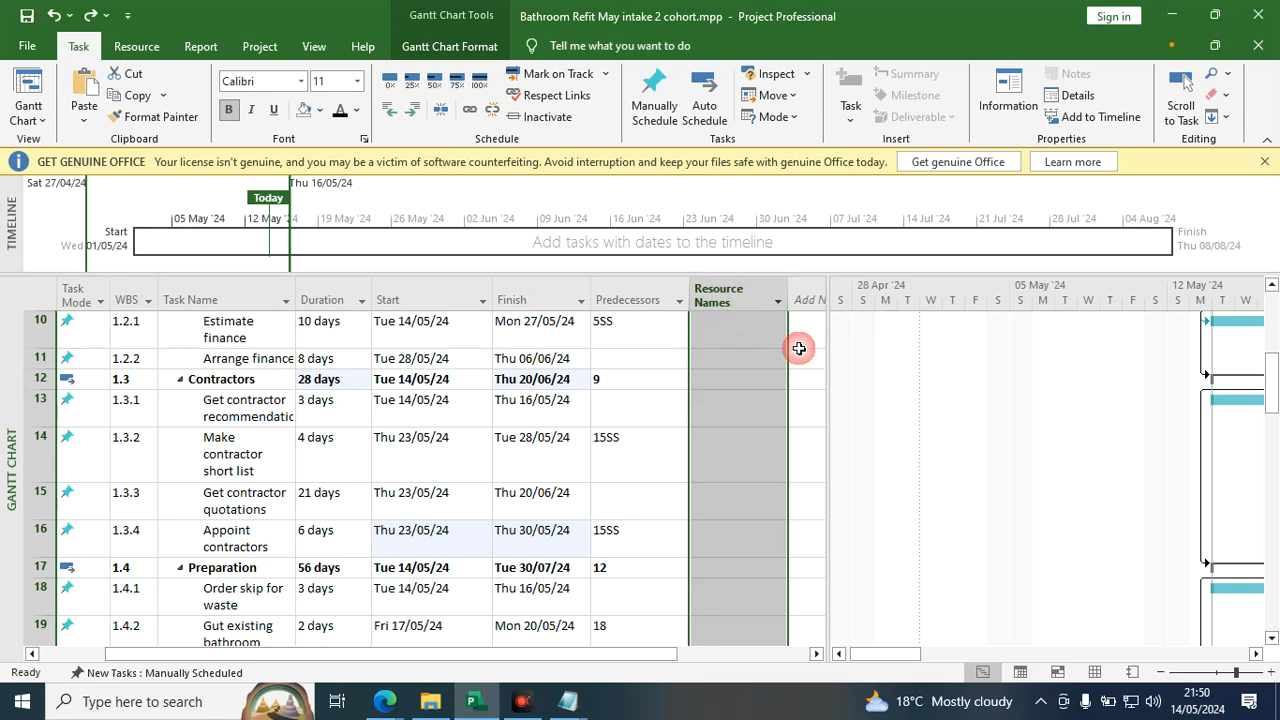
Insert a Successors column between Predecessors and Resource Names.
{"action": "left_click", "coordinate": [651, 357]}
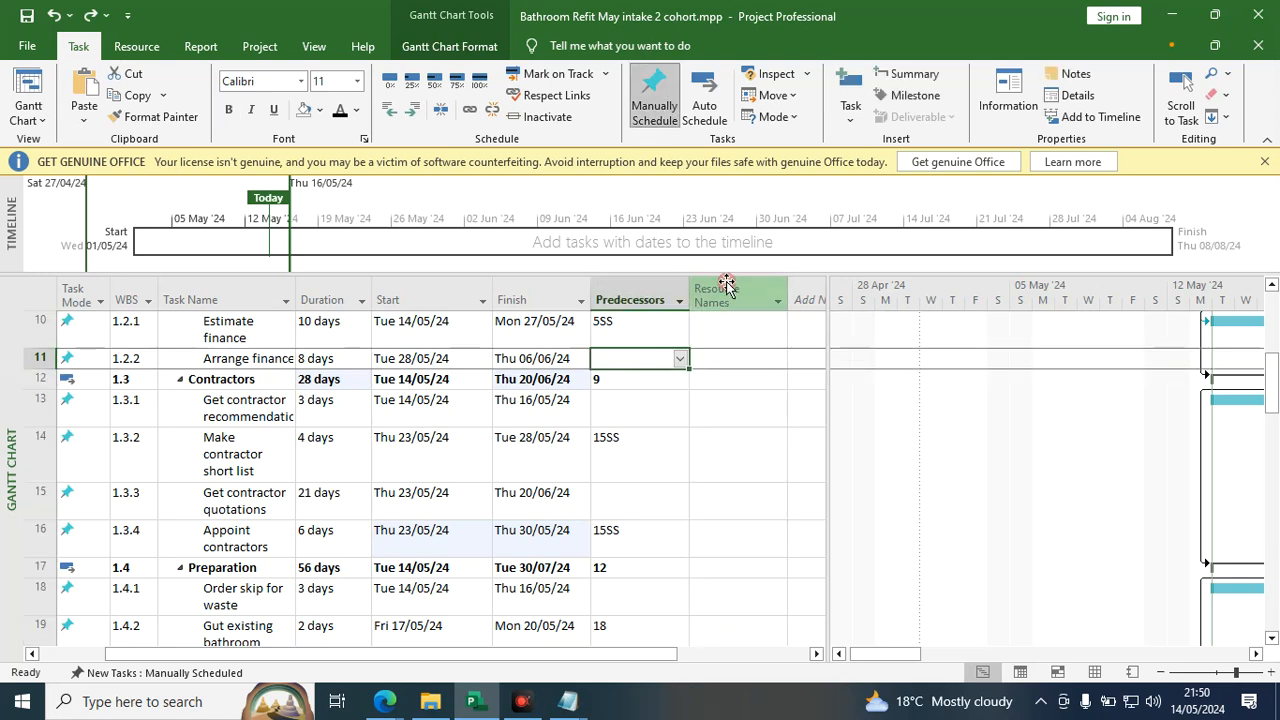
{"action": "left_click", "coordinate": [727, 286]}
{"action": "right_click", "coordinate": [724, 293]}
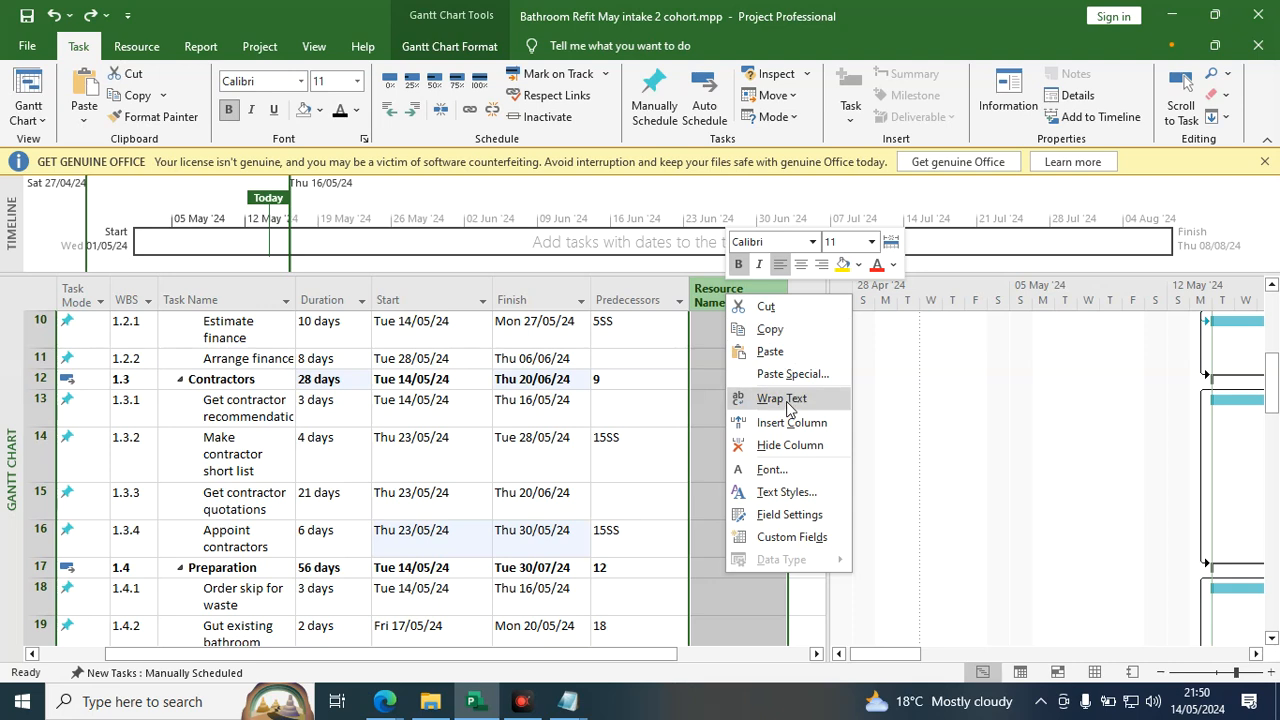
{"action": "left_click", "coordinate": [779, 422]}
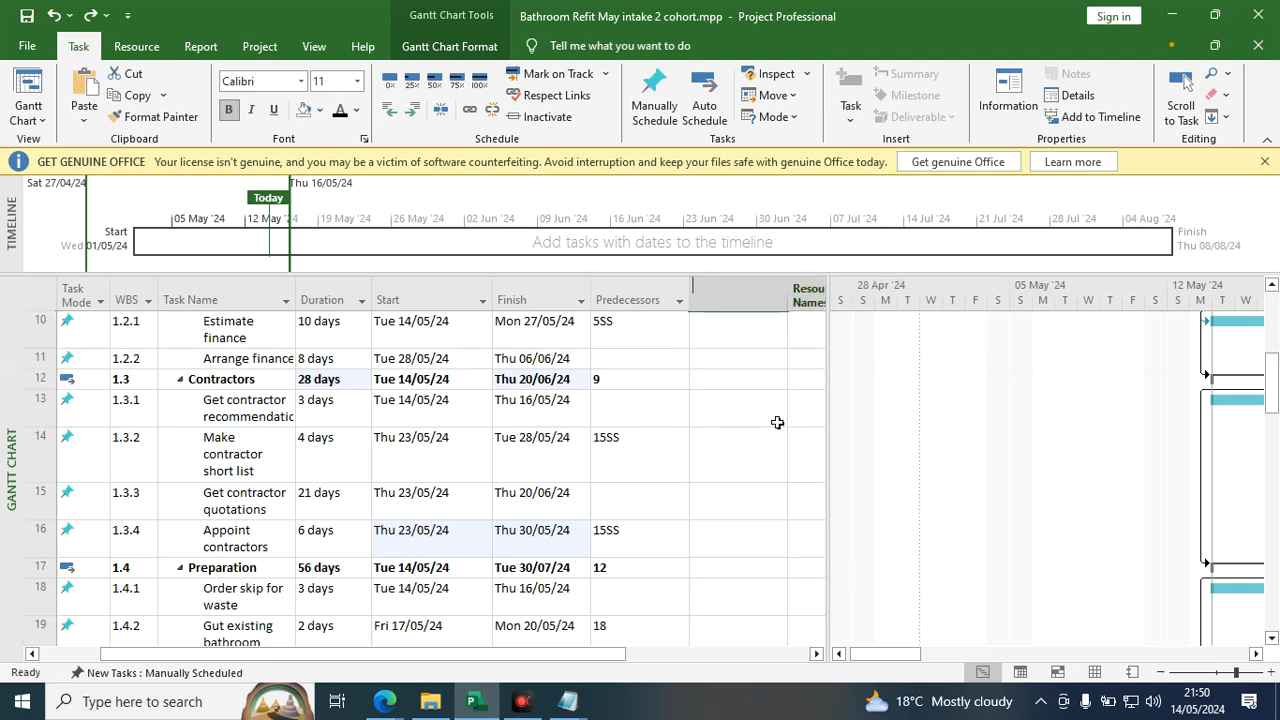
{"action": "type", "text": "s"}
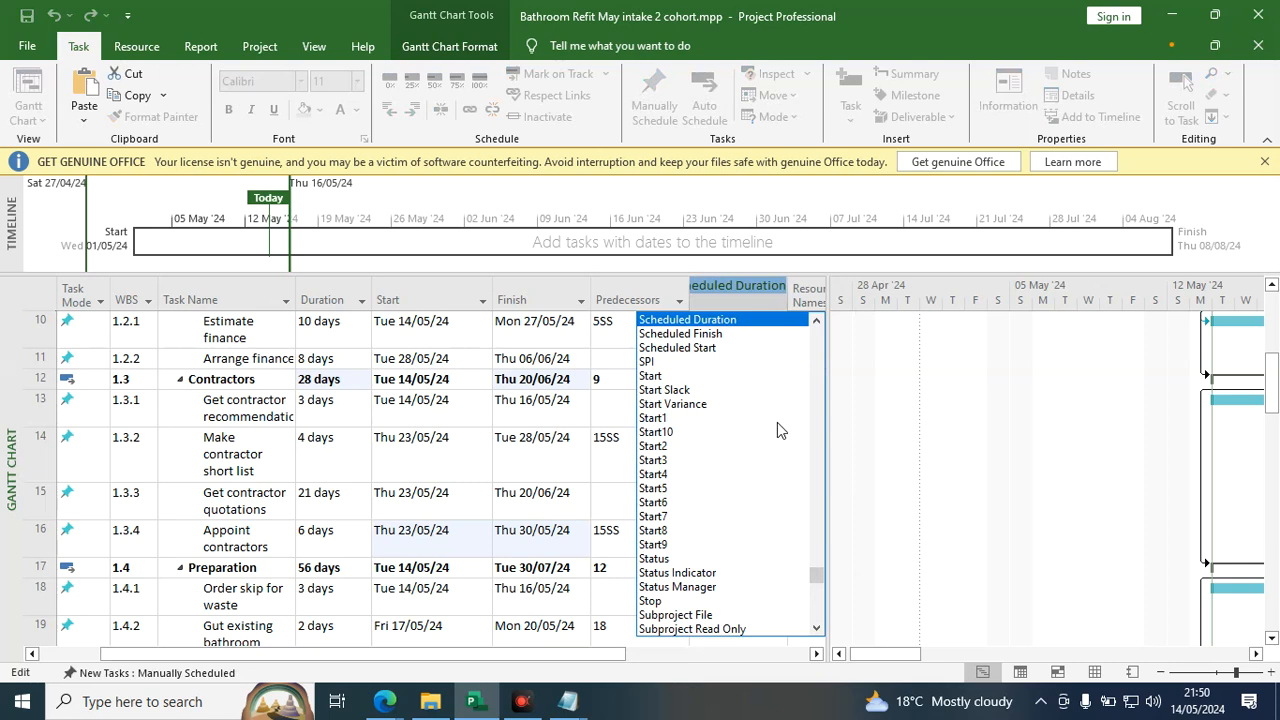
{"action": "type", "text": "uccessors"}
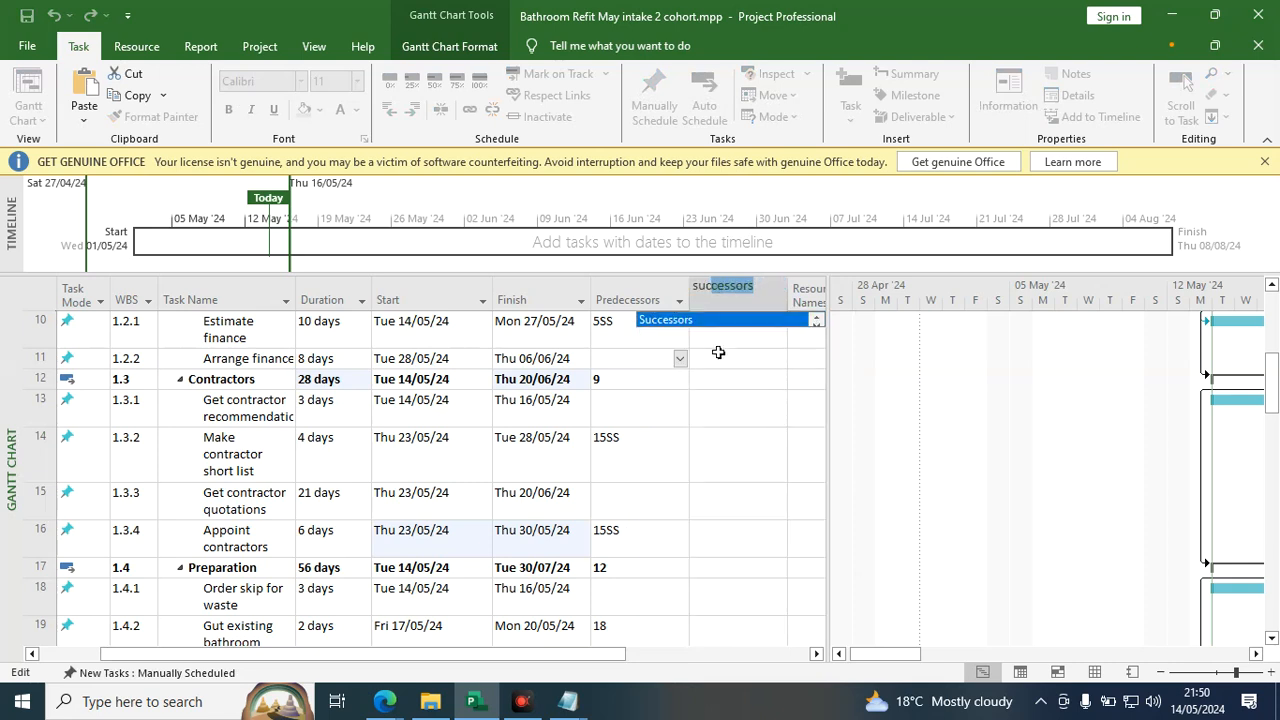
{"action": "left_click", "coordinate": [717, 322]}
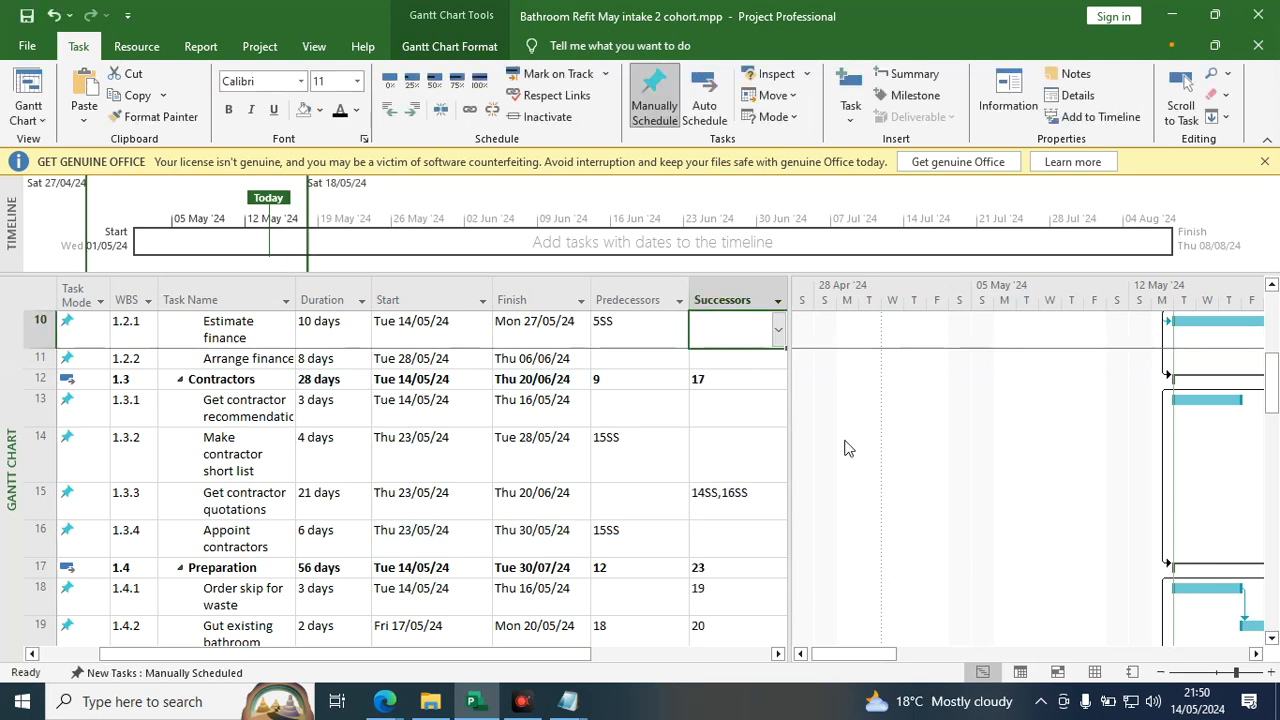
Highlight the Predecessors and Successors cells of the Contractors summary task in yellow.
{"action": "left_click", "coordinate": [735, 295]}
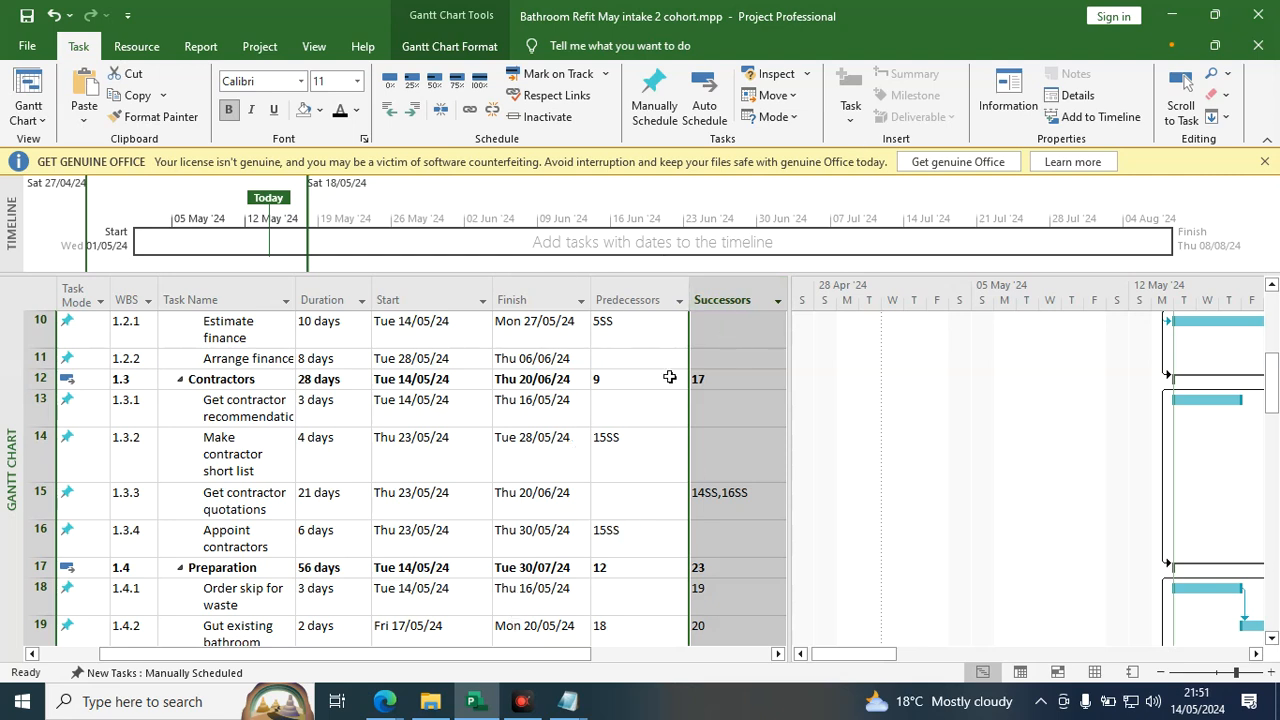
{"action": "left_click", "coordinate": [636, 380]}
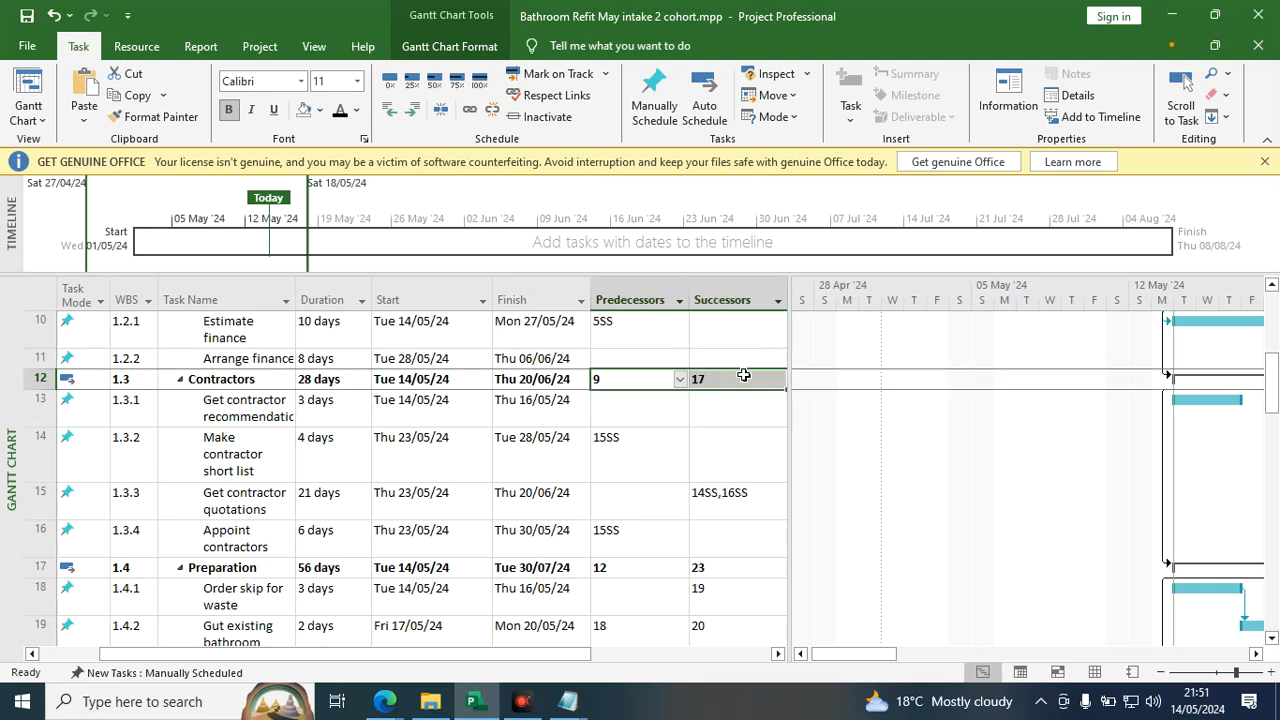
{"action": "left_click", "coordinate": [320, 110]}
{"action": "left_click", "coordinate": [347, 257]}
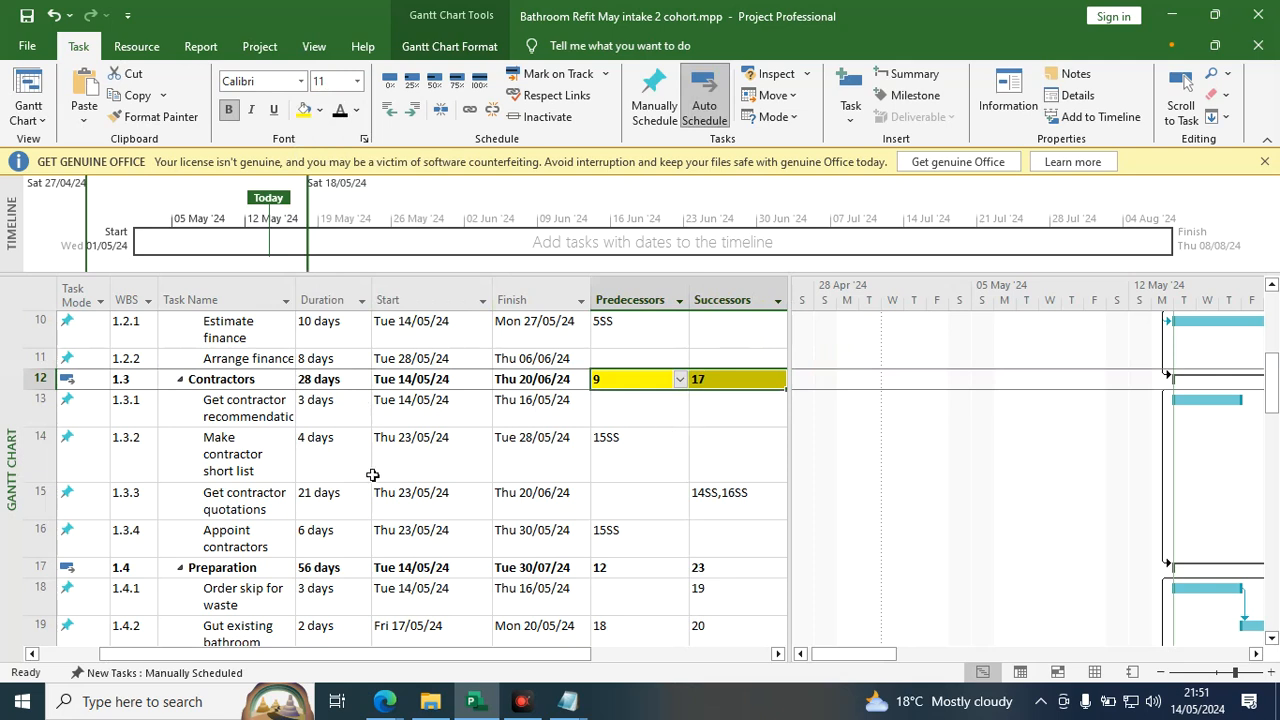
Compare the predecessor and successor links of the Planning, Finance and Contractors tasks, focusing on Get contractor quotations and Appoint contractors.
{"action": "scroll", "coordinate": [372, 475], "scroll_direction": "up", "scroll_amount": 1}
{"action": "scroll", "coordinate": [423, 515], "scroll_direction": "up", "scroll_amount": 2}
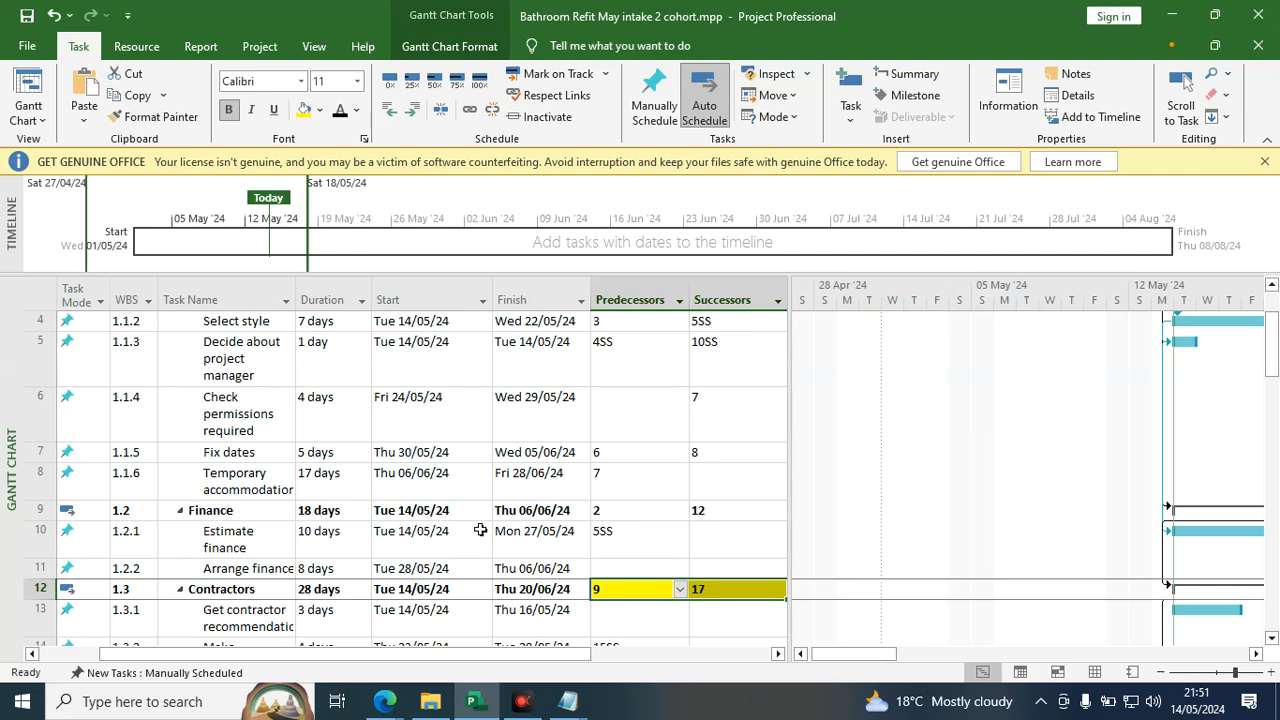
{"action": "scroll", "coordinate": [648, 574], "scroll_direction": "down", "scroll_amount": 2}
{"action": "scroll", "coordinate": [648, 574], "scroll_direction": "up", "scroll_amount": 2}
{"action": "scroll", "coordinate": [600, 558], "scroll_direction": "down", "scroll_amount": 1}
{"action": "scroll", "coordinate": [600, 558], "scroll_direction": "down", "scroll_amount": 2}
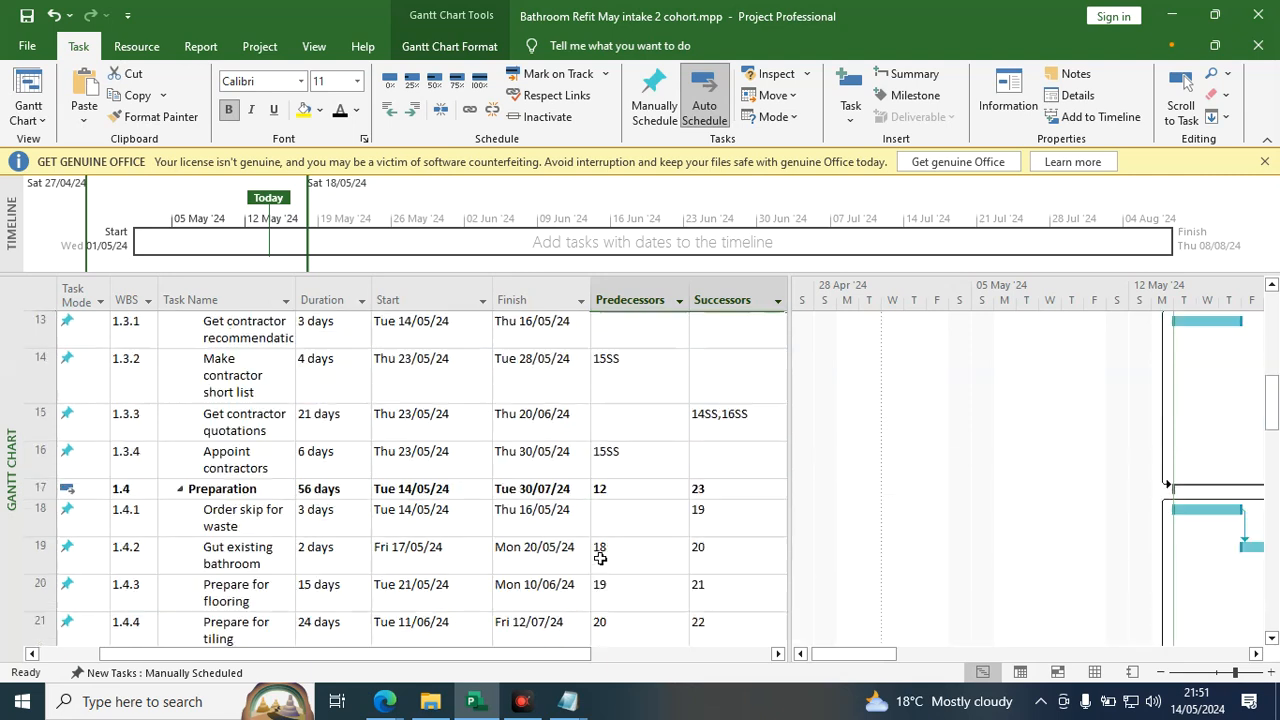
{"action": "left_click", "coordinate": [651, 417]}
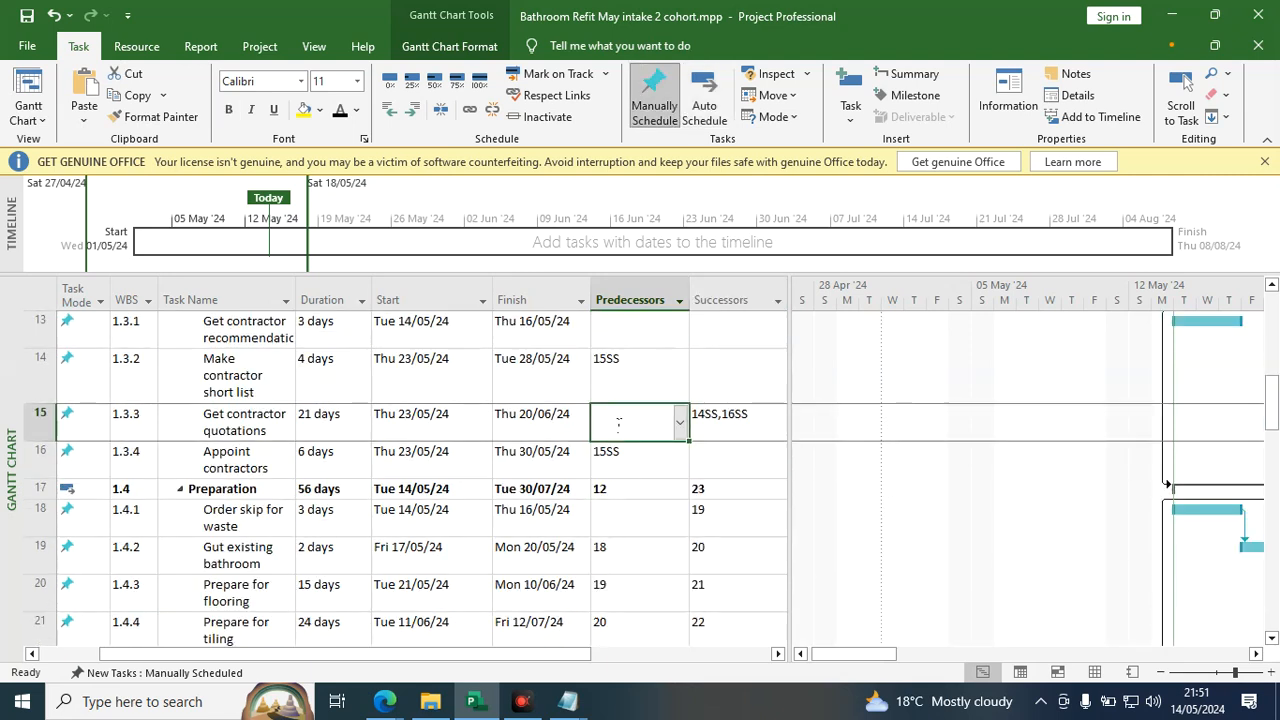
{"action": "left_click", "coordinate": [42, 415]}
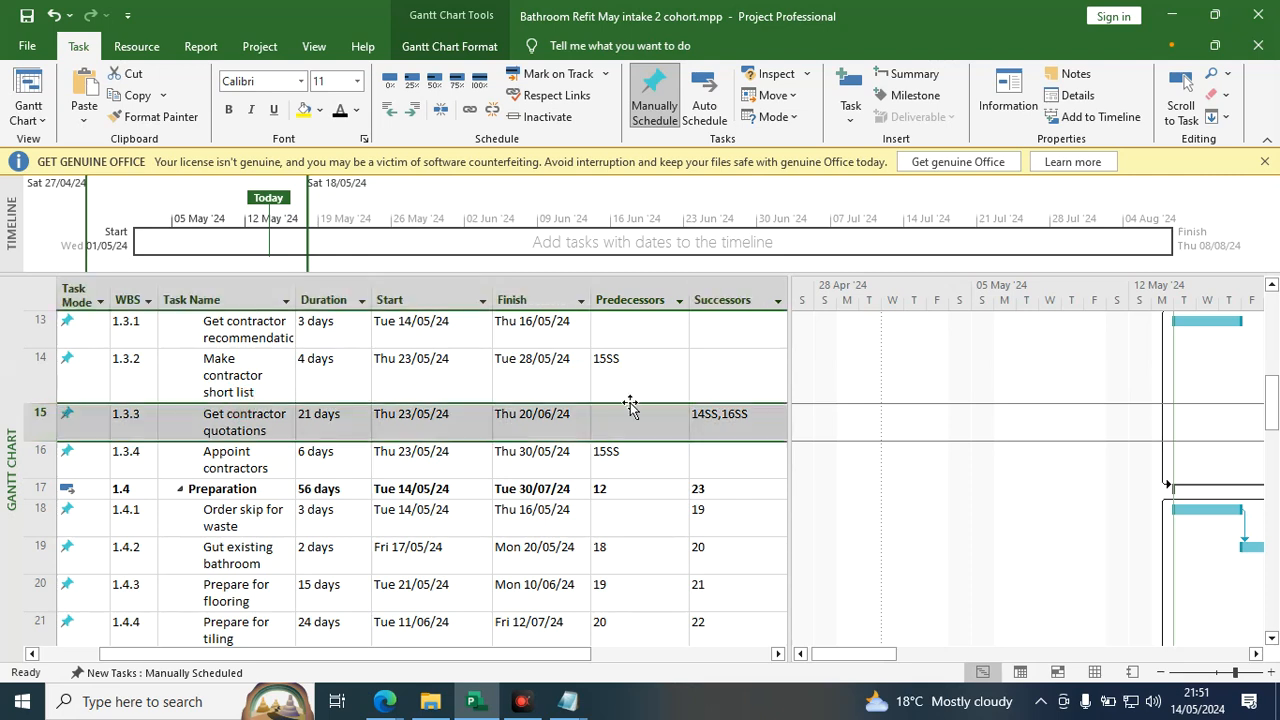
{"action": "left_click", "coordinate": [760, 420]}
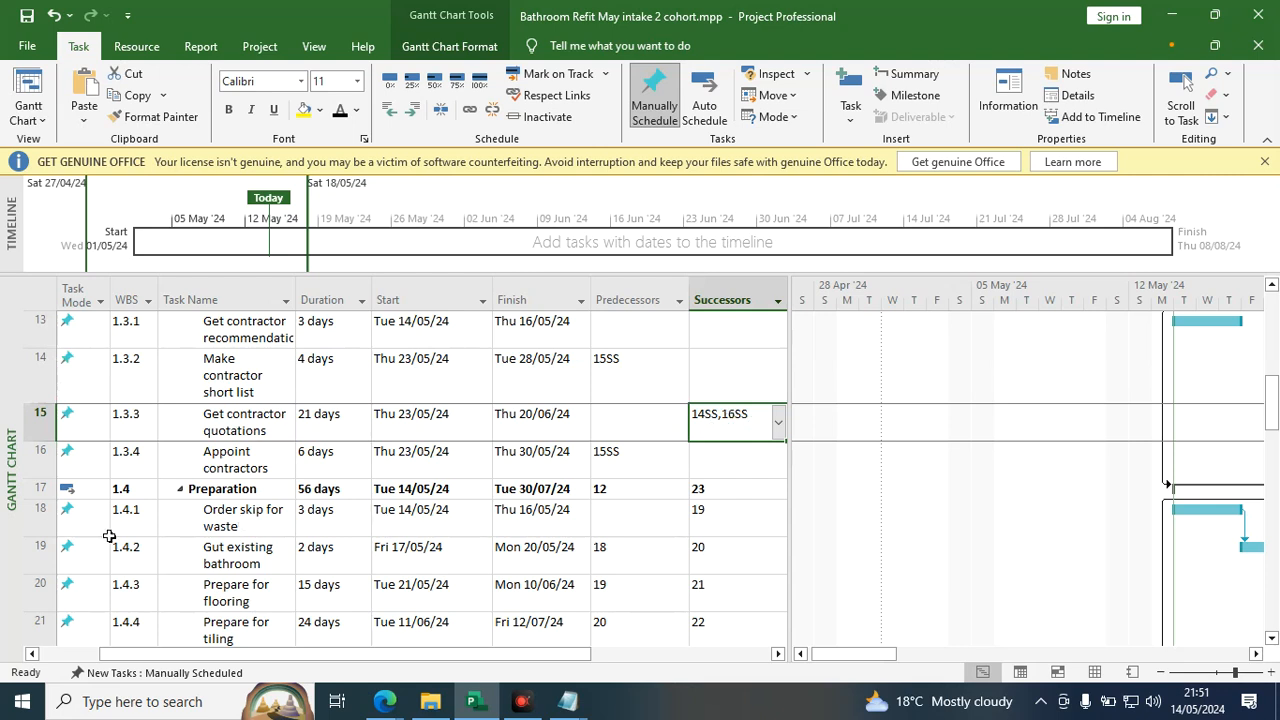
{"action": "left_click", "coordinate": [38, 468]}
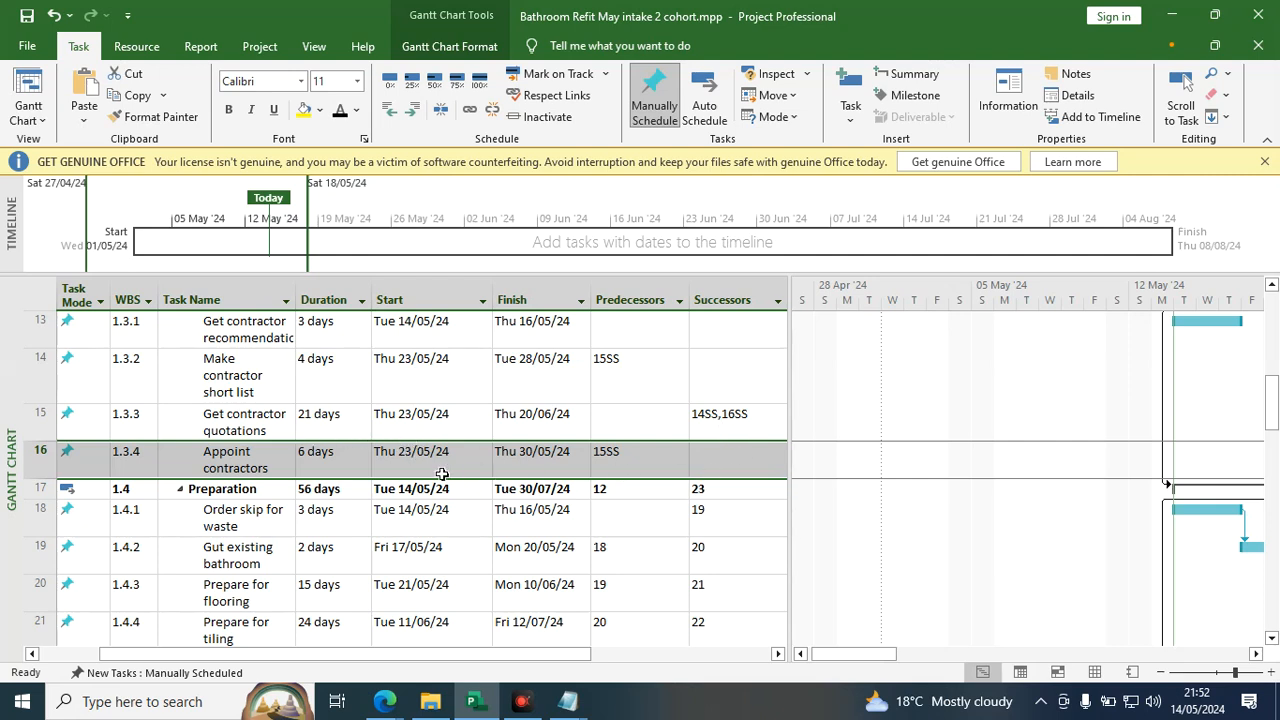
{"action": "left_click", "coordinate": [26, 424]}
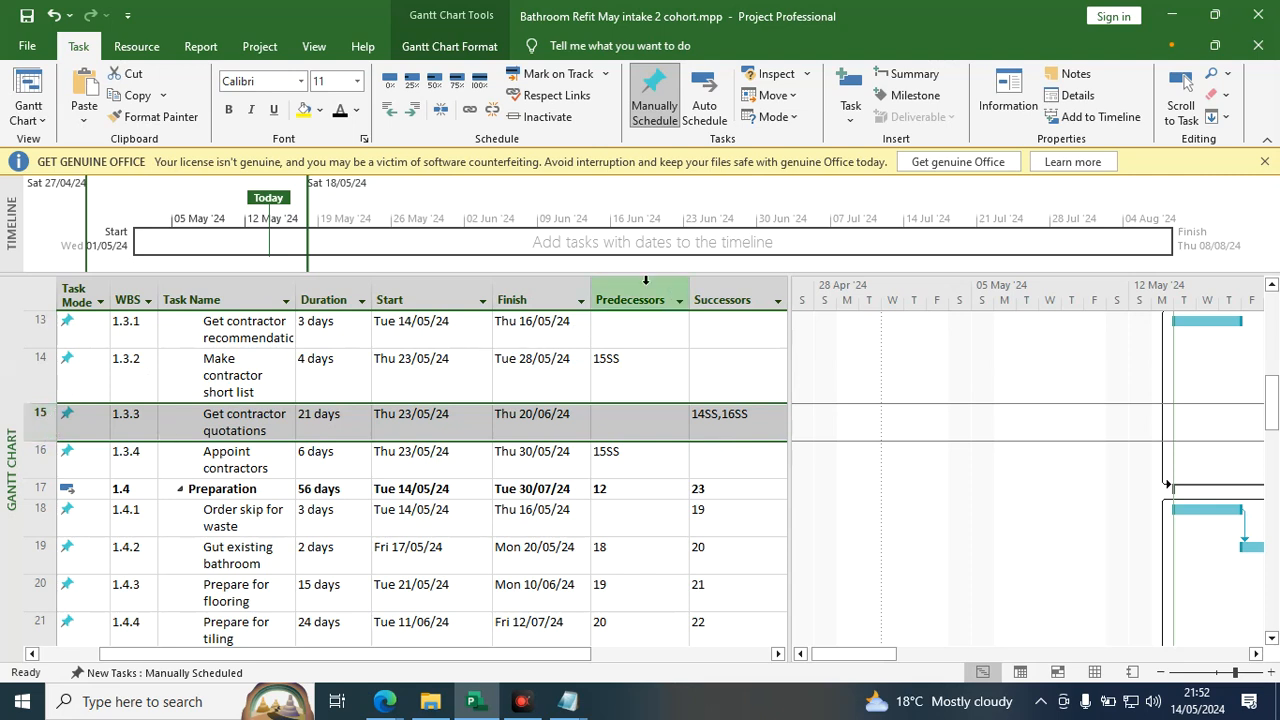
Fill the entire Predecessors and Successors columns with an orange background and make both columns narrower.
{"action": "left_click_drag", "start_coordinate": [645, 279], "coordinate": [740, 304]}
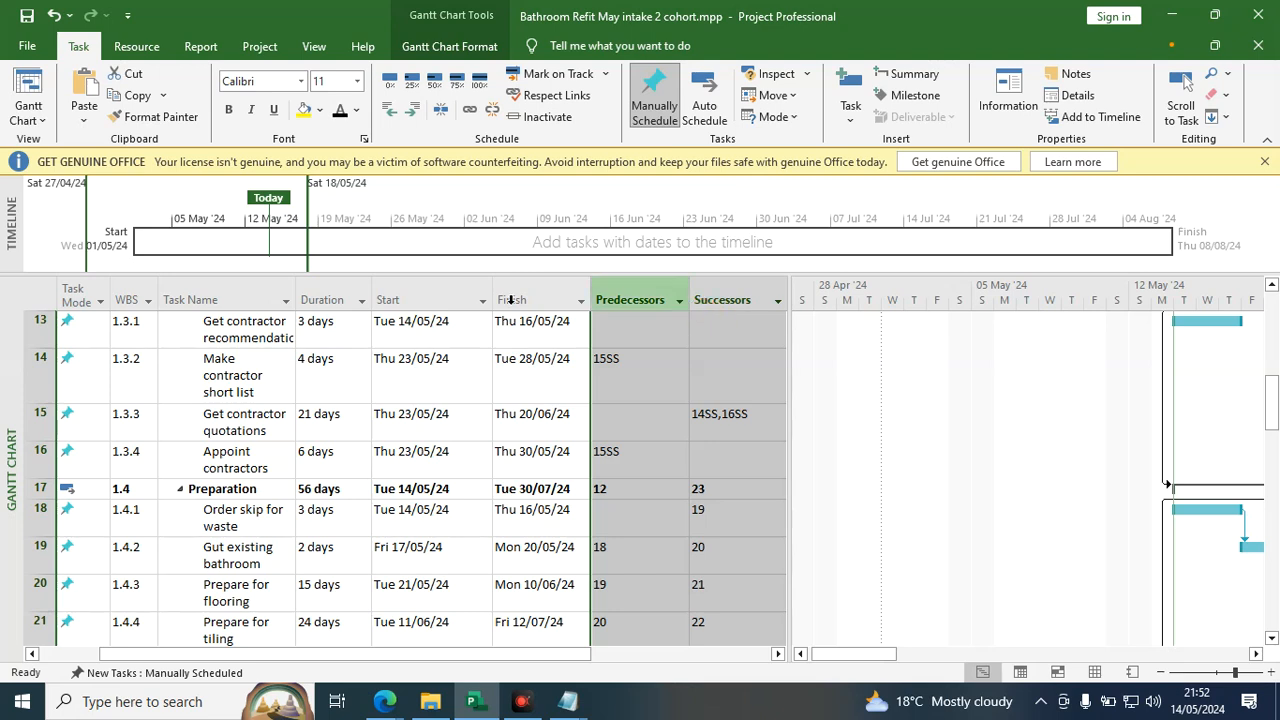
{"action": "left_click", "coordinate": [304, 110]}
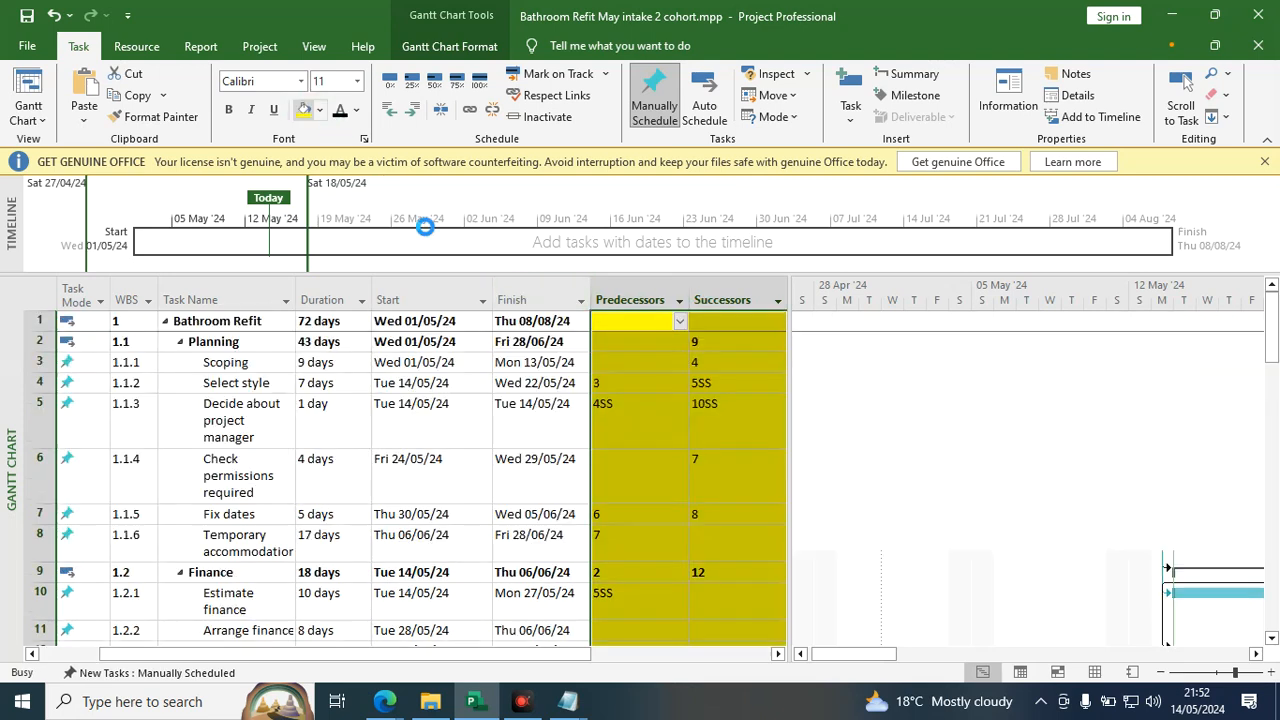
{"action": "left_click", "coordinate": [319, 110]}
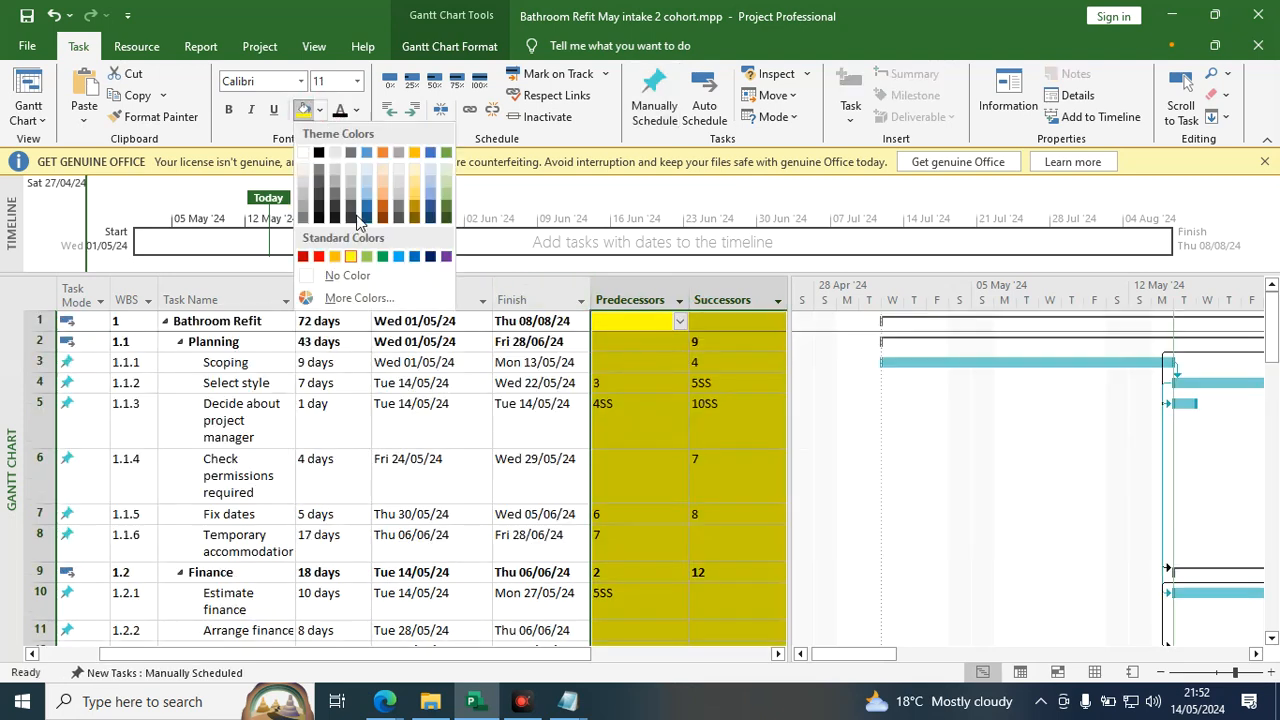
{"action": "left_click", "coordinate": [343, 274]}
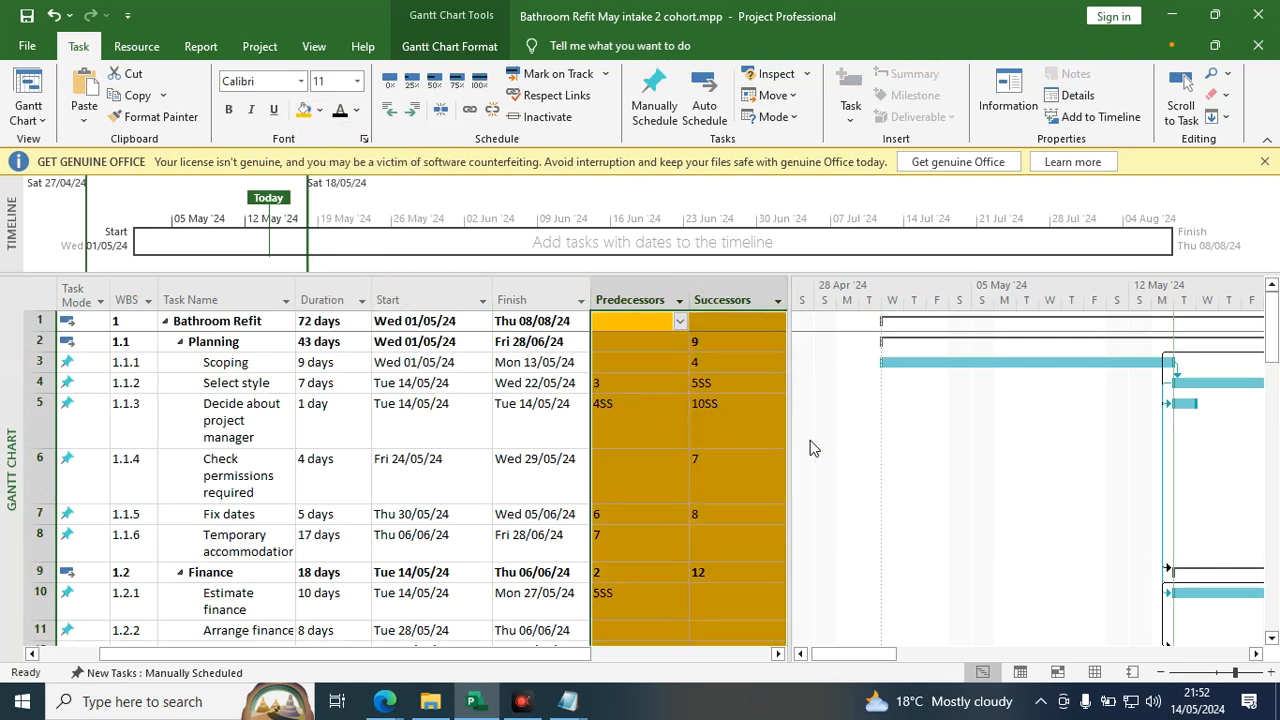
{"action": "left_click", "coordinate": [400, 383]}
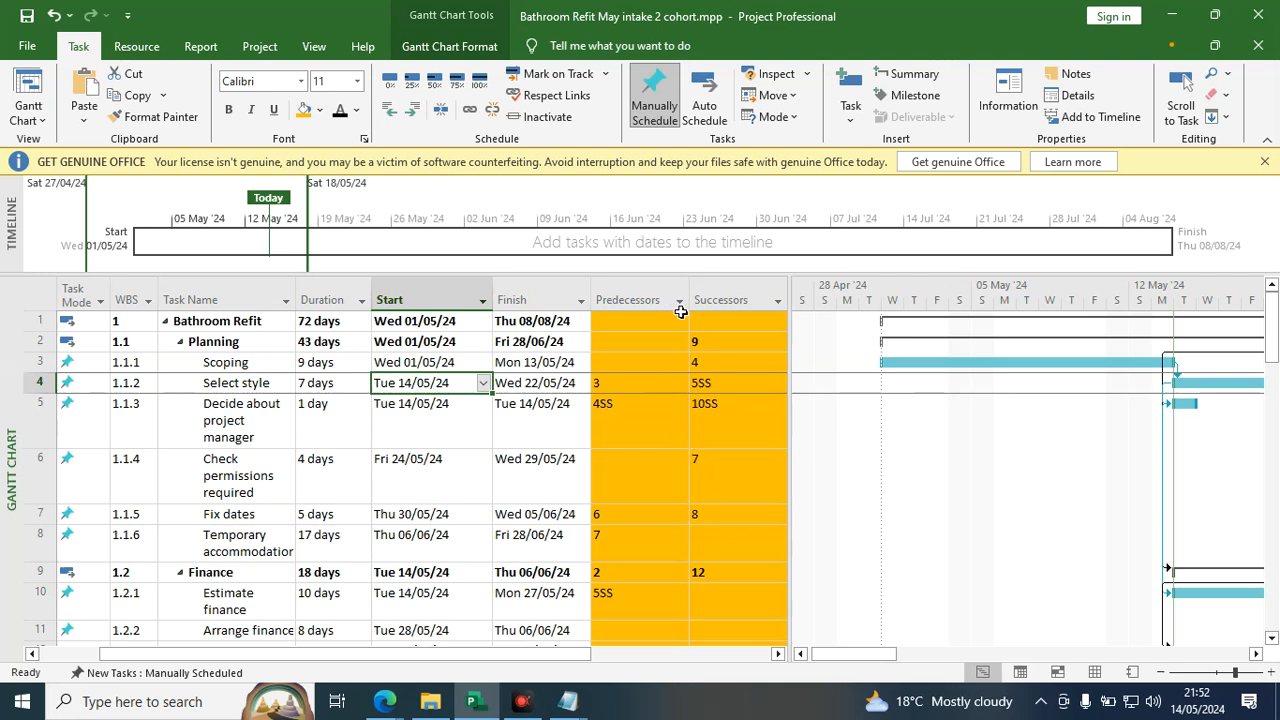
{"action": "left_click_drag", "start_coordinate": [686, 292], "coordinate": [669, 292]}
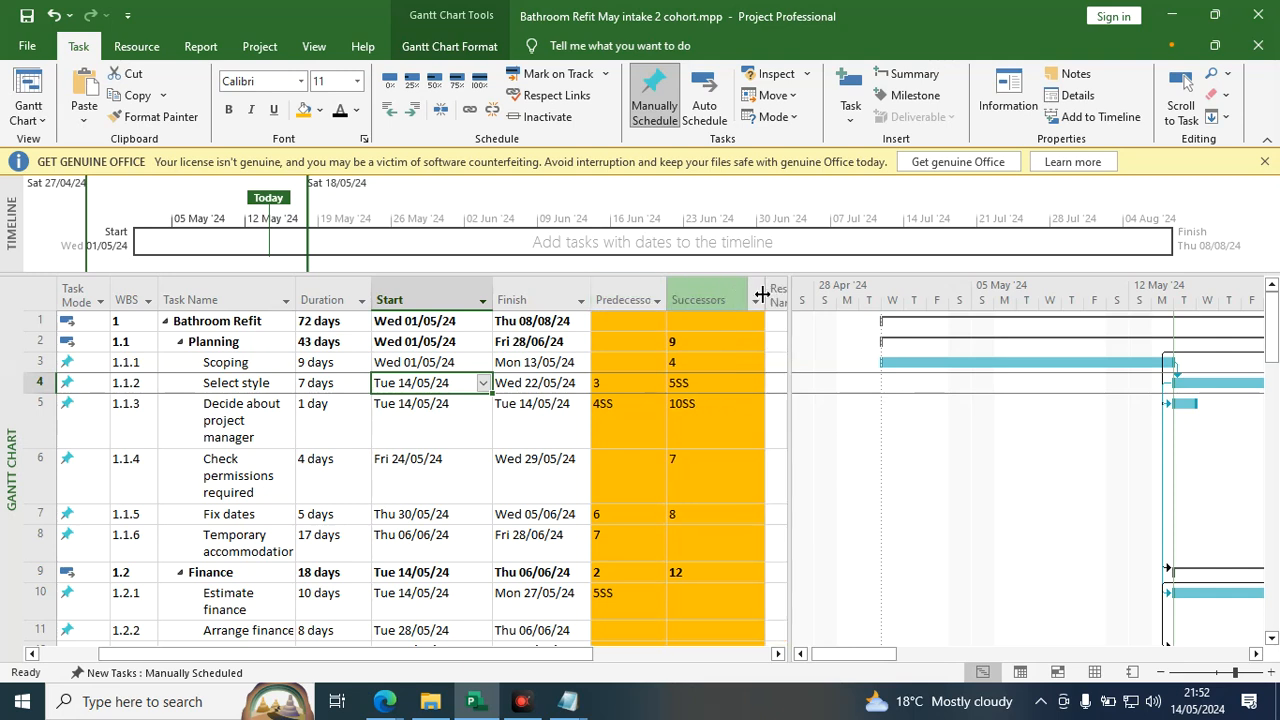
{"action": "left_click_drag", "start_coordinate": [766, 292], "coordinate": [737, 292]}
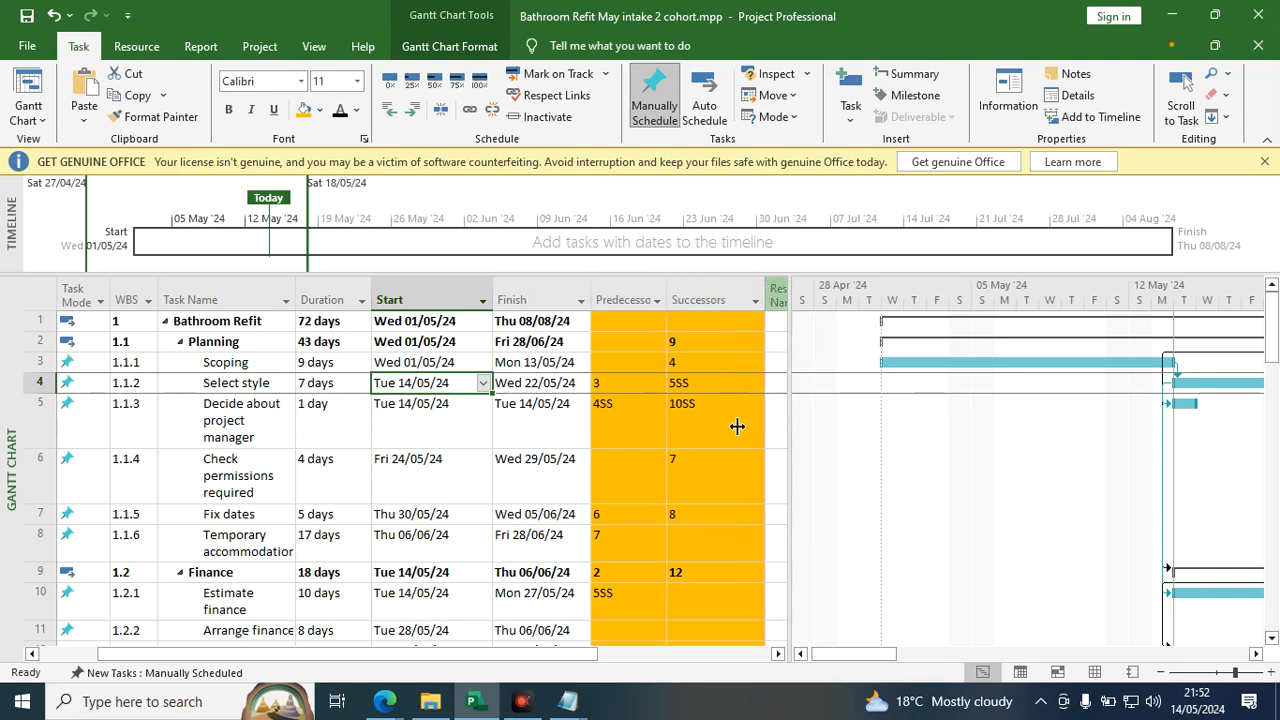
Review the predecessor and successor links of the tasks across the project phases, ending on the Predecessors column.
{"action": "scroll", "coordinate": [668, 448], "scroll_direction": "down", "scroll_amount": 1}
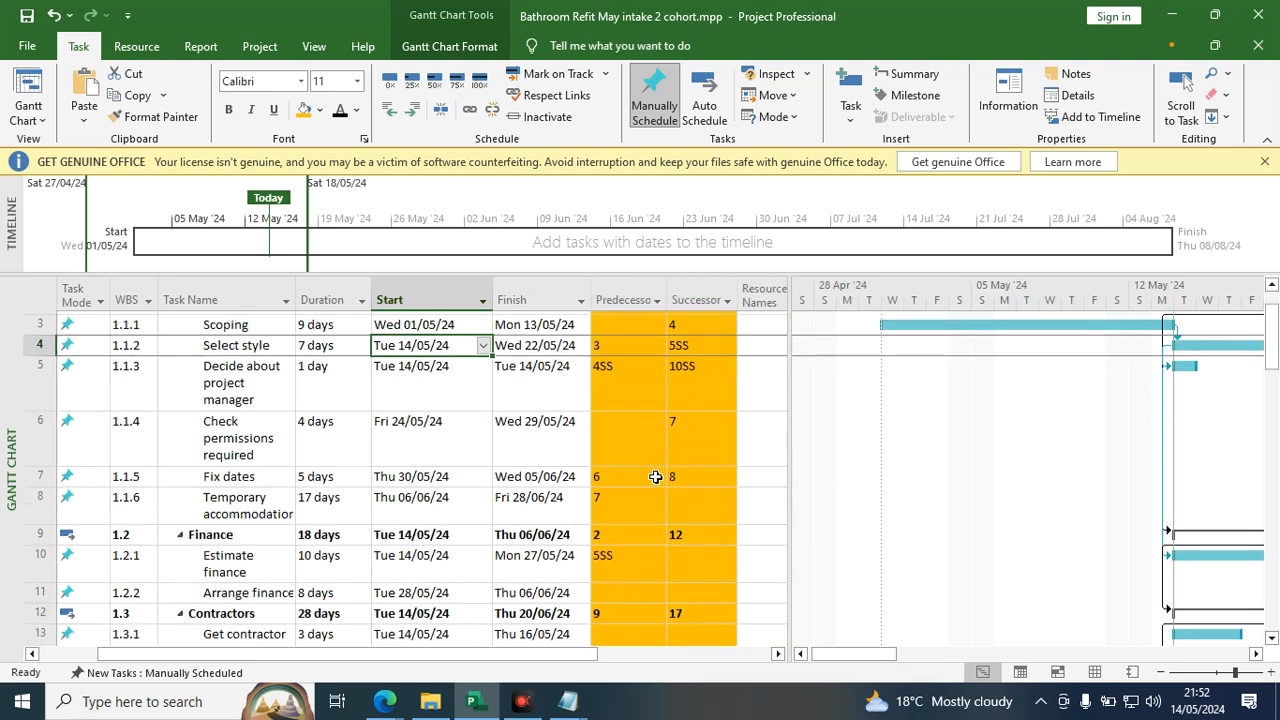
{"action": "scroll", "coordinate": [673, 466], "scroll_direction": "down", "scroll_amount": 2}
{"action": "scroll", "coordinate": [673, 466], "scroll_direction": "down", "scroll_amount": 5}
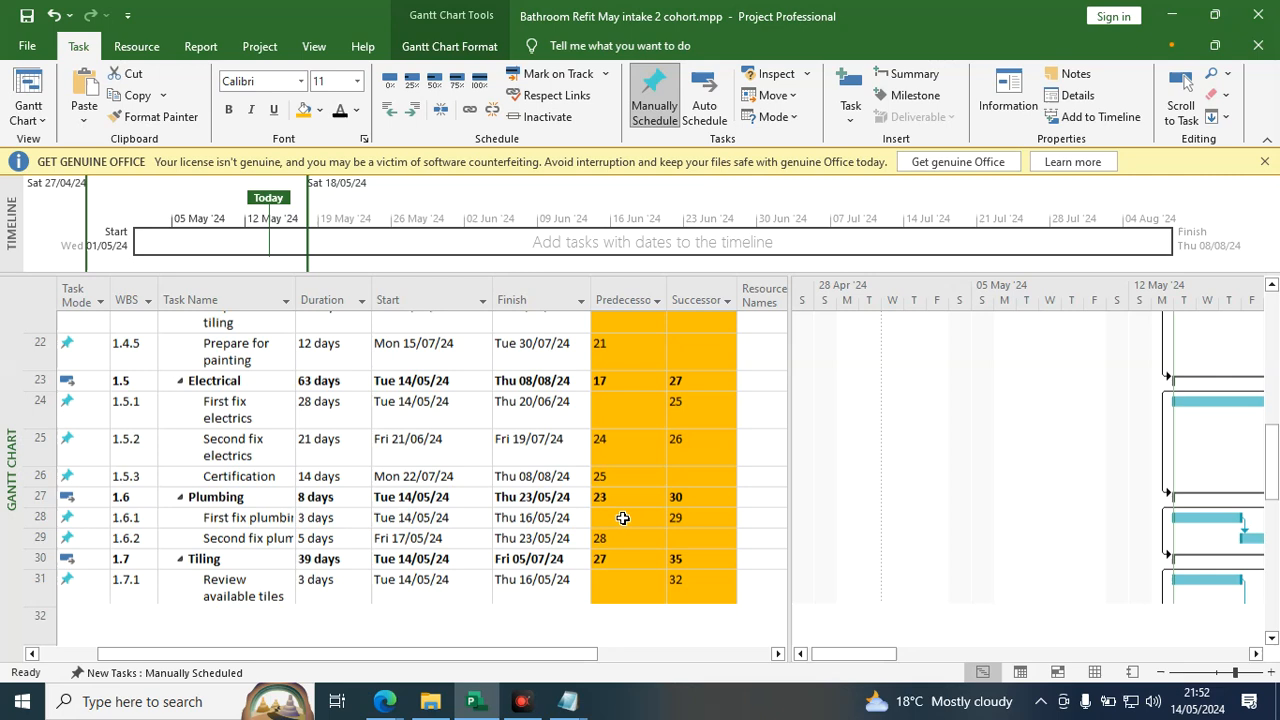
{"action": "scroll", "coordinate": [622, 517], "scroll_direction": "down", "scroll_amount": 5}
{"action": "scroll", "coordinate": [622, 517], "scroll_direction": "up", "scroll_amount": 3}
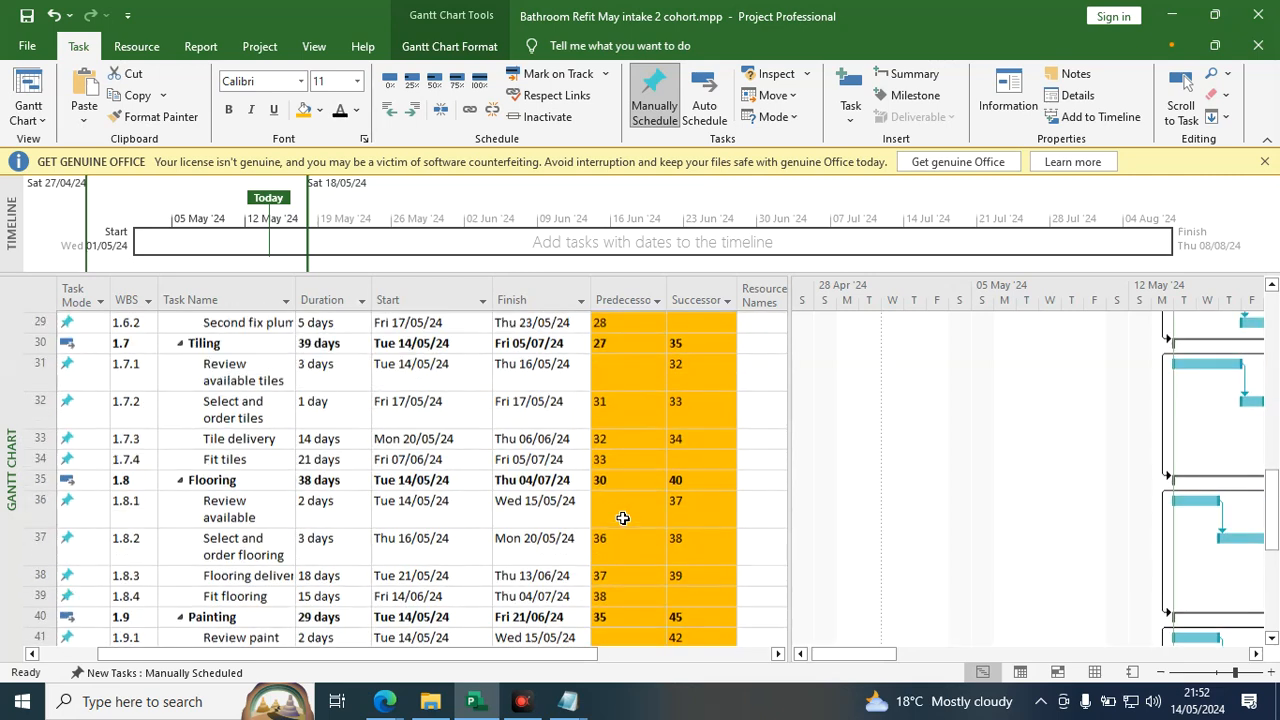
{"action": "scroll", "coordinate": [622, 517], "scroll_direction": "up", "scroll_amount": 6}
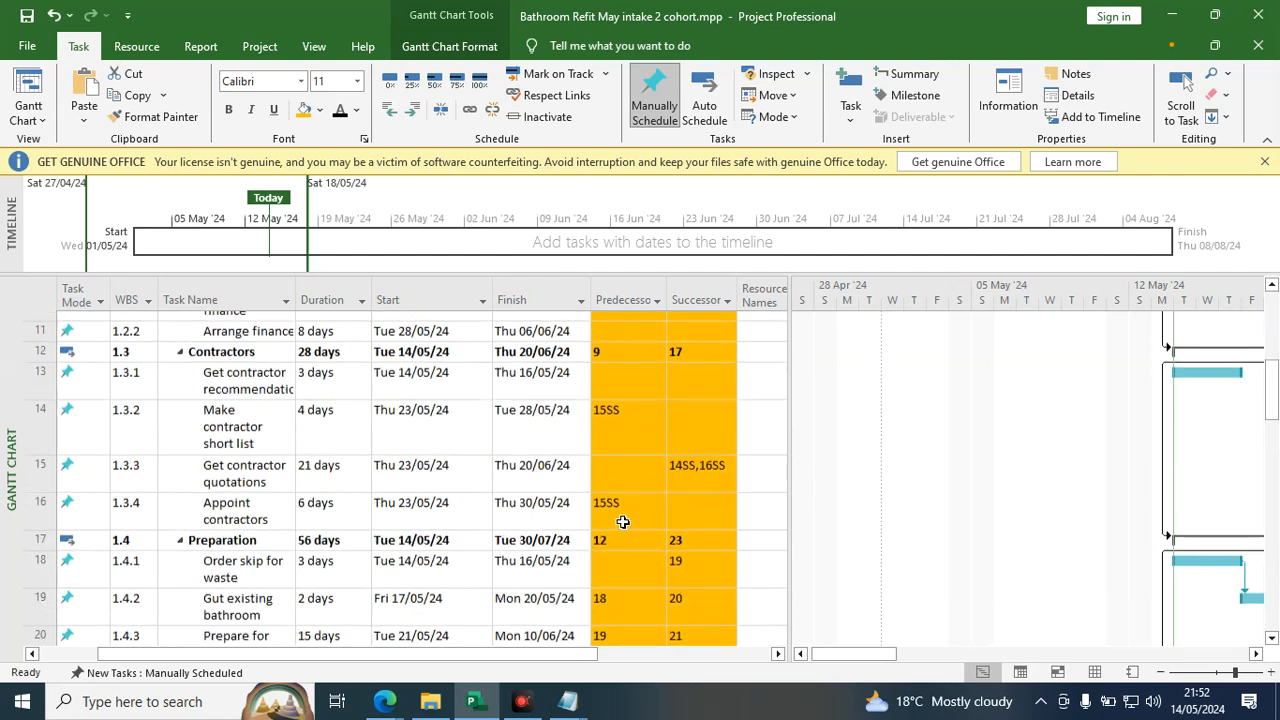
{"action": "scroll", "coordinate": [622, 521], "scroll_direction": "up", "scroll_amount": 4}
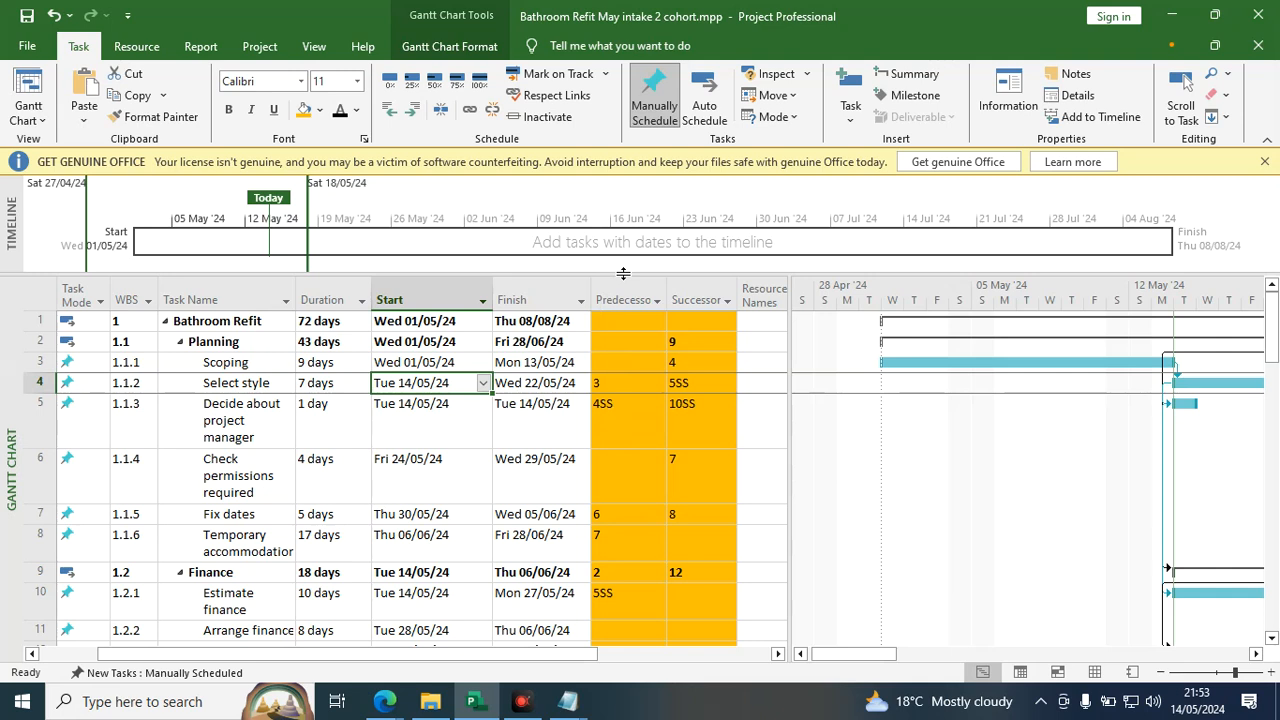
{"action": "left_click", "coordinate": [626, 290]}
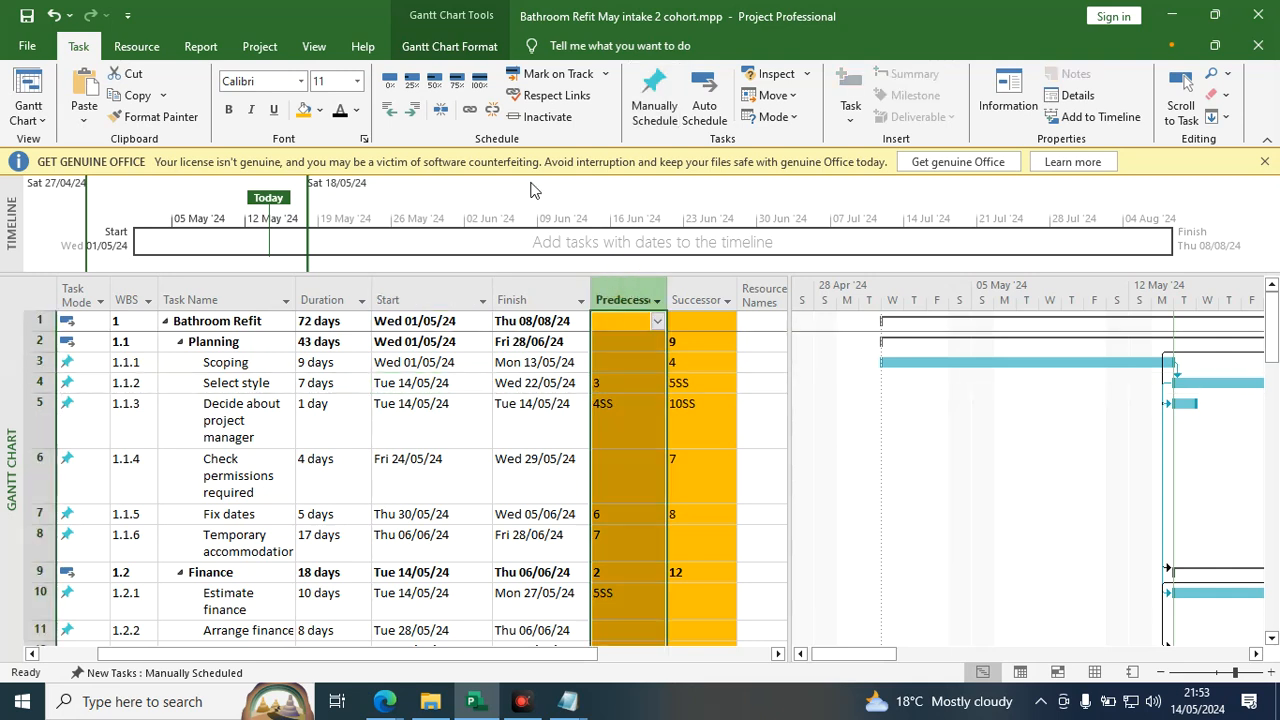
Remove the orange background from the entire Predecessors and Successors columns.
{"action": "left_click", "coordinate": [320, 112]}
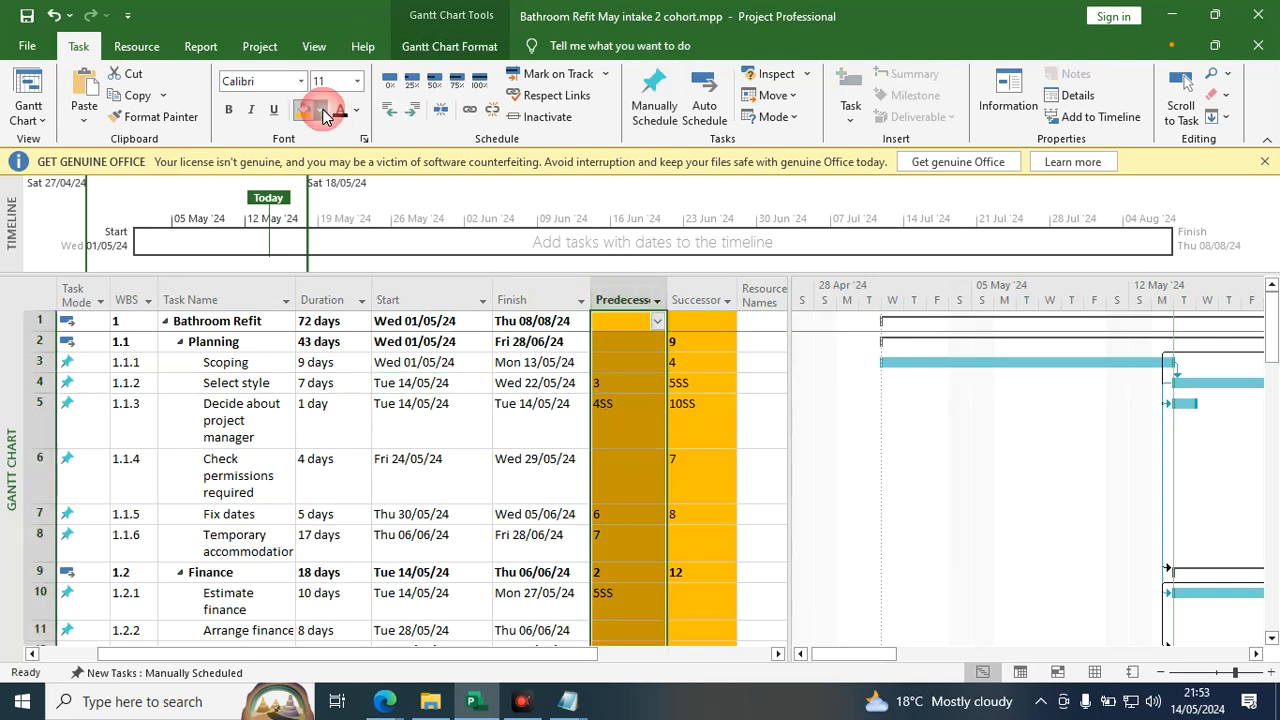
{"action": "left_click", "coordinate": [348, 276]}
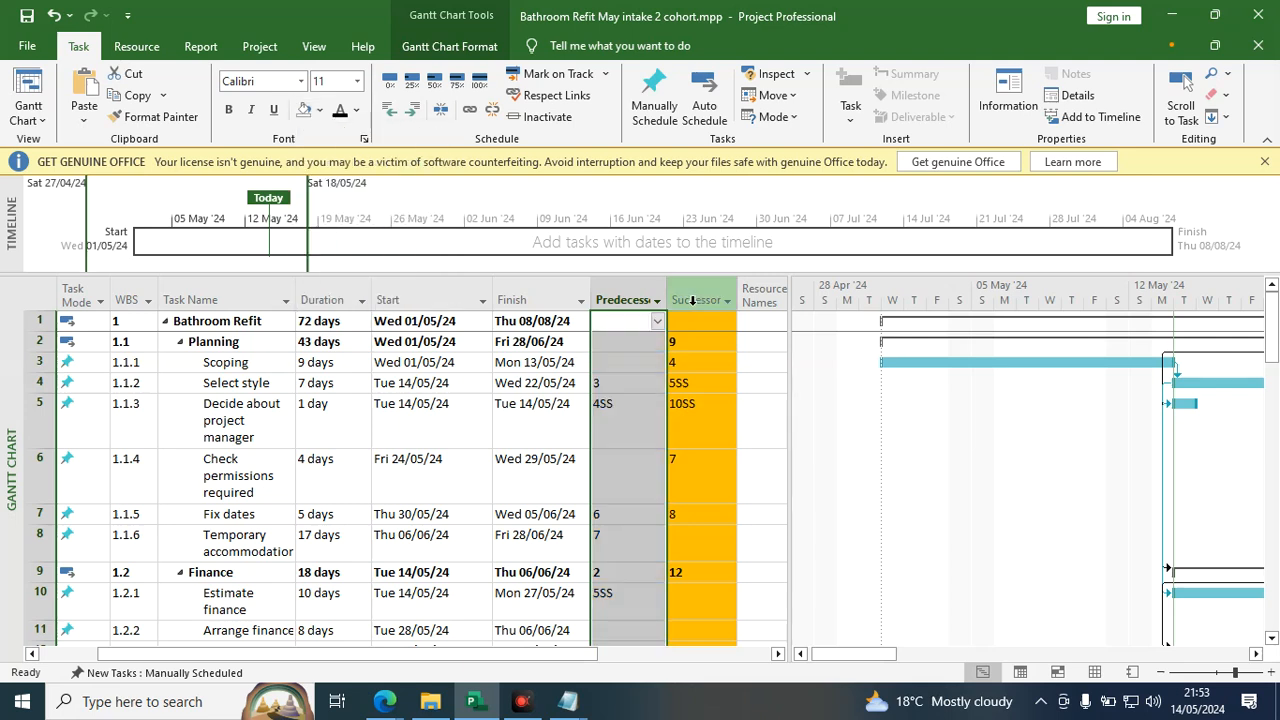
{"action": "left_click", "coordinate": [697, 299]}
{"action": "left_click", "coordinate": [305, 110]}
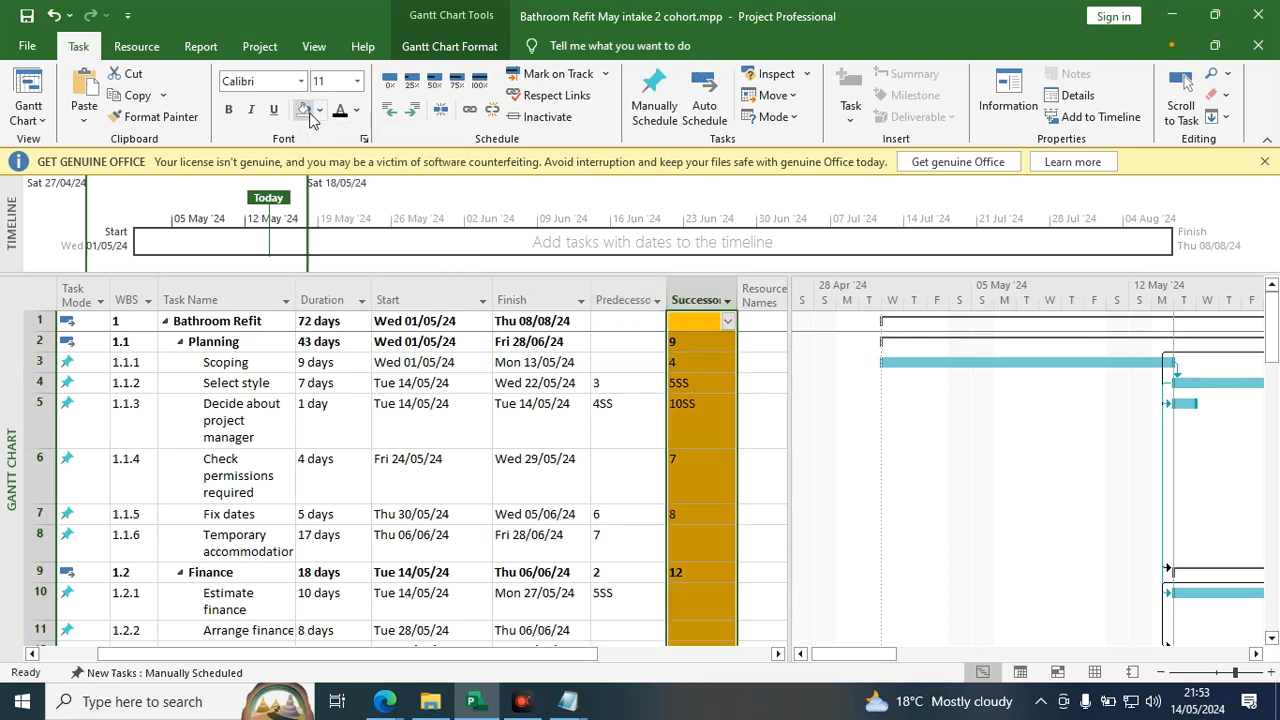
{"action": "left_click", "coordinate": [625, 362]}
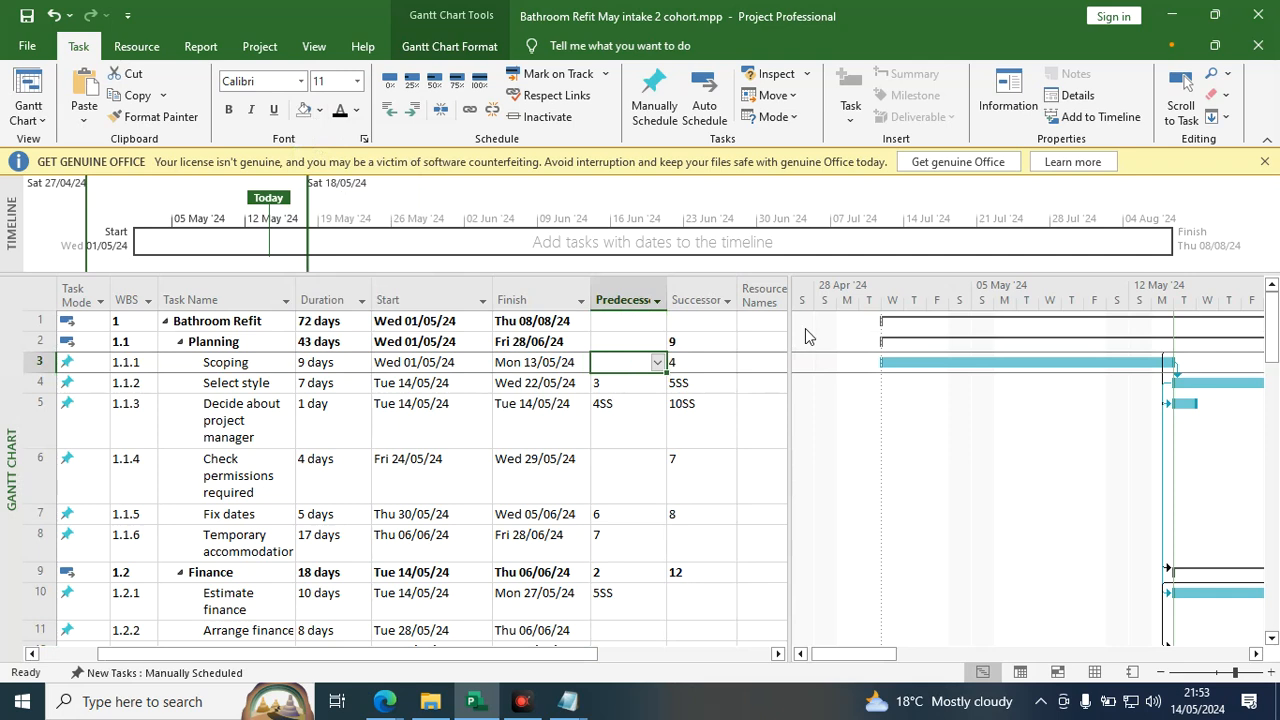
Widen the task table beside the Gantt chart and narrow the Start and Task Name columns slightly.
{"action": "left_click_drag", "start_coordinate": [789, 304], "coordinate": [821, 304]}
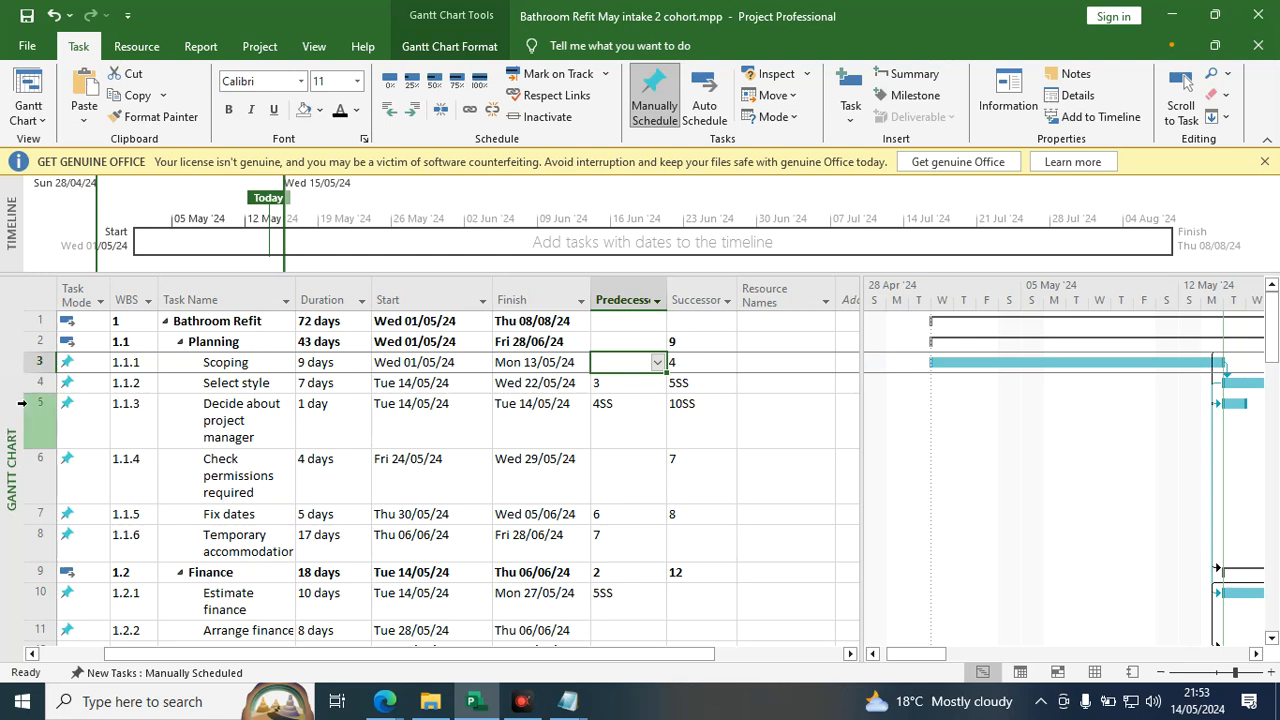
{"action": "scroll", "coordinate": [106, 451], "scroll_direction": "down", "scroll_amount": 2}
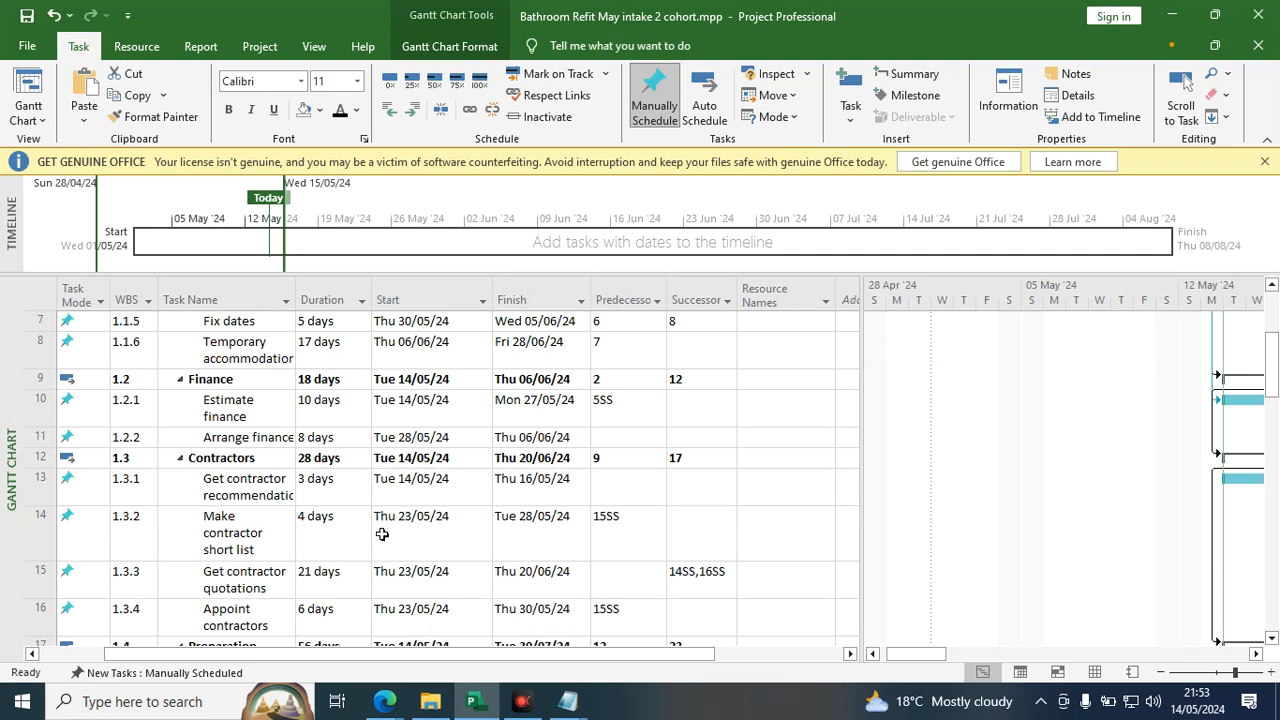
{"action": "scroll", "coordinate": [383, 531], "scroll_direction": "up", "scroll_amount": 2}
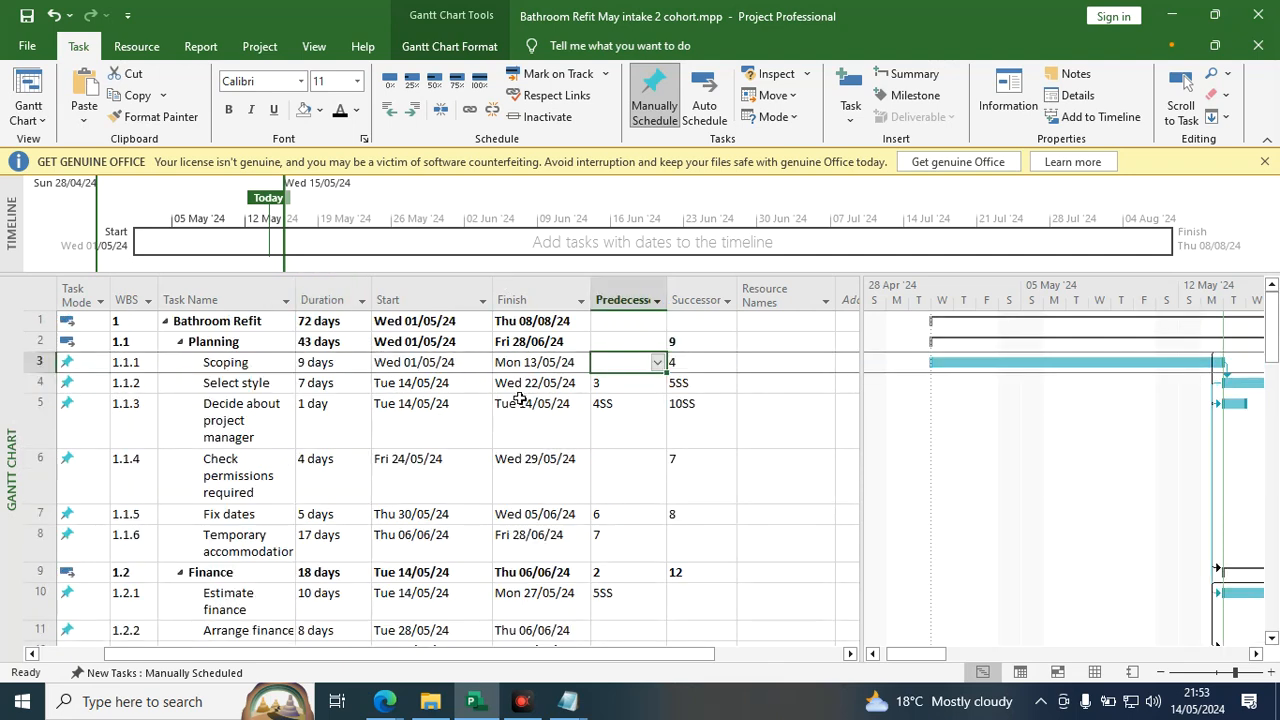
{"action": "left_click", "coordinate": [628, 298]}
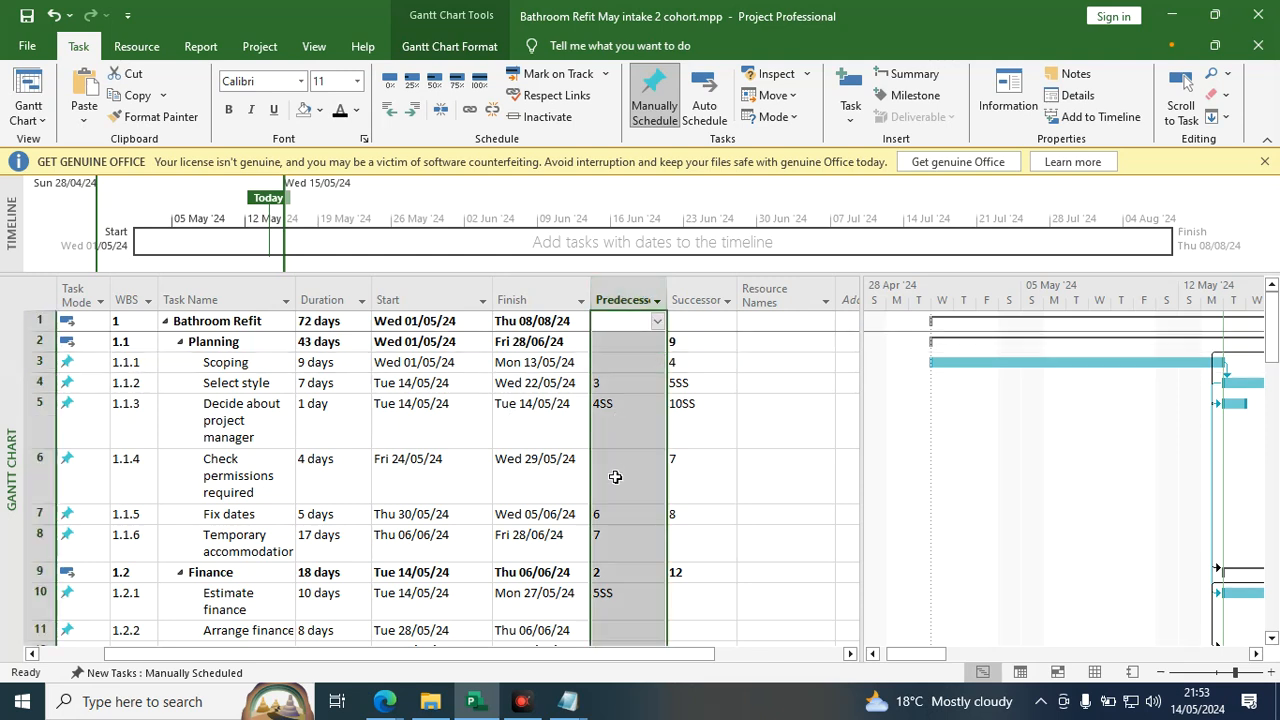
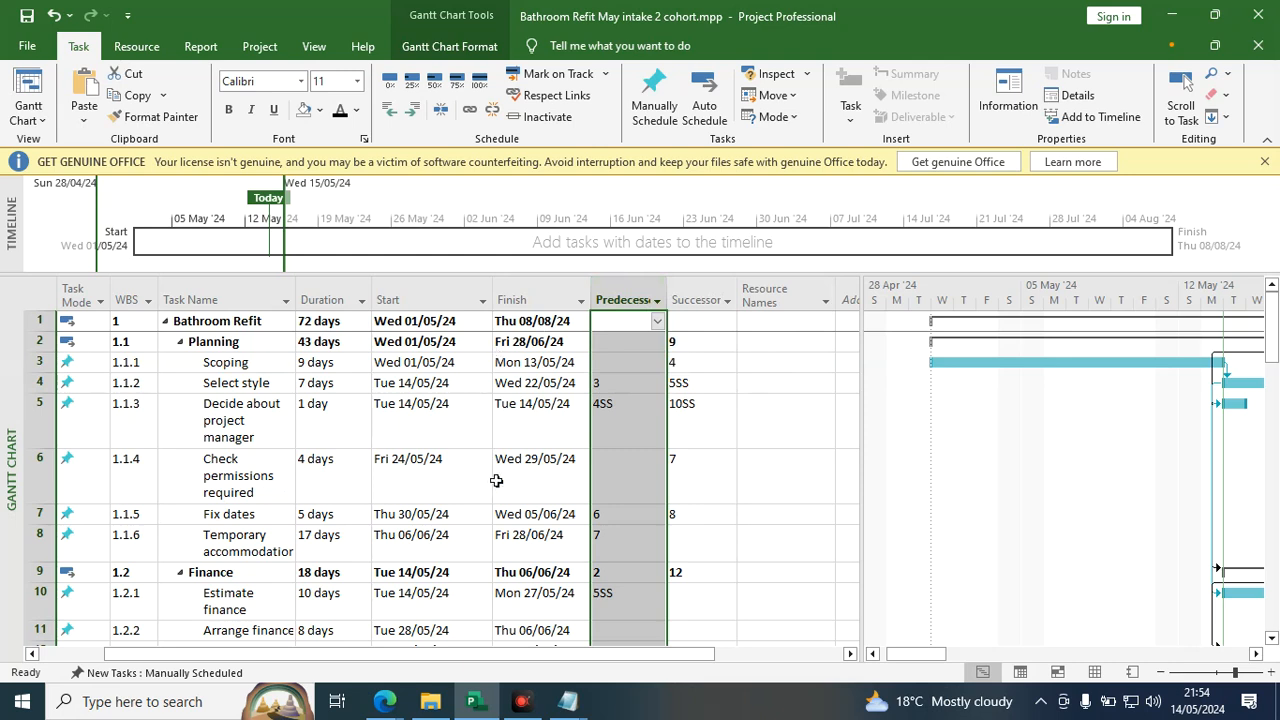
{"action": "left_click_drag", "start_coordinate": [491, 289], "coordinate": [471, 290]}
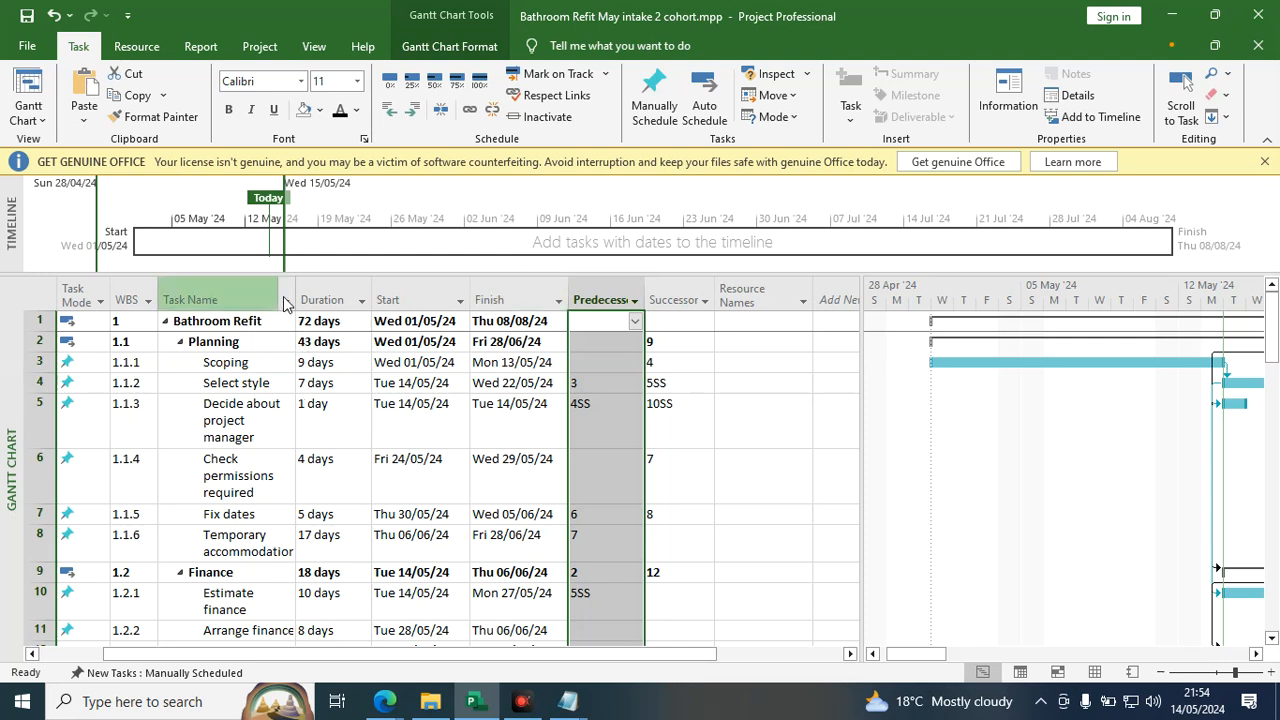
{"action": "left_click_drag", "start_coordinate": [297, 292], "coordinate": [288, 294]}
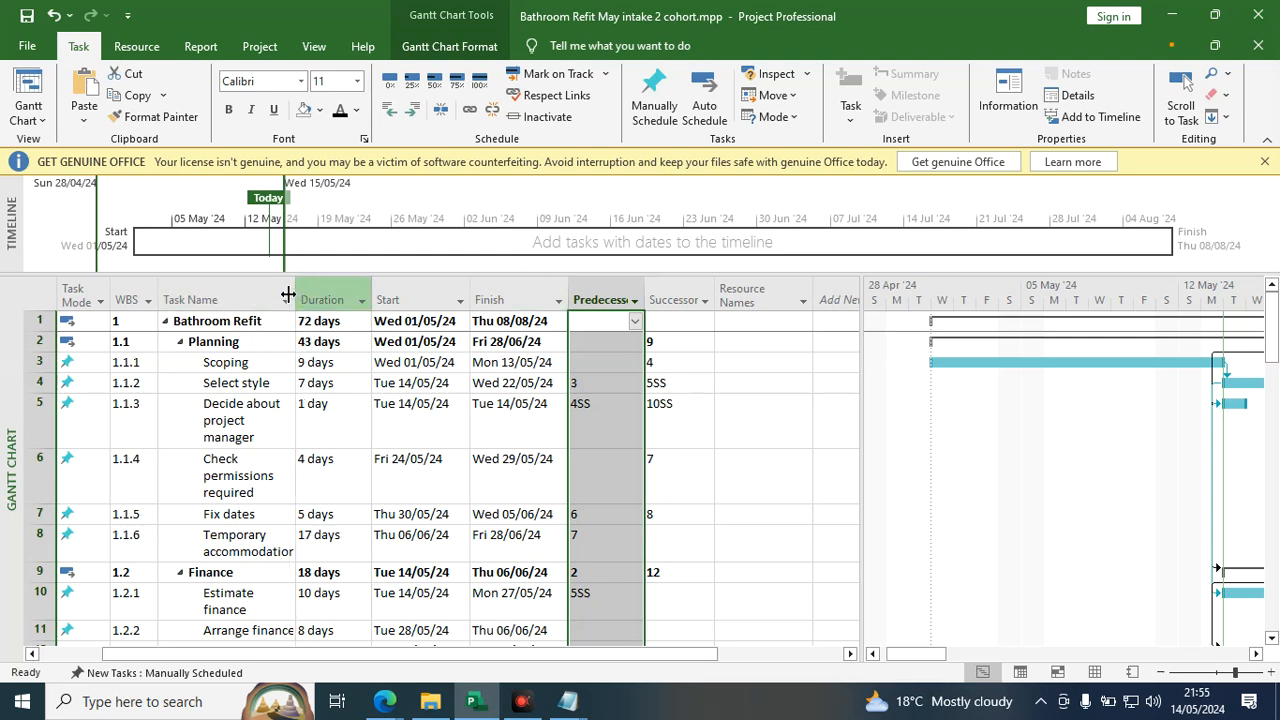
Link the Planning tasks from Scoping through Temporary accommodation in sequence and check the links of the following phases.
{"action": "left_click_drag", "start_coordinate": [242, 358], "coordinate": [211, 538]}
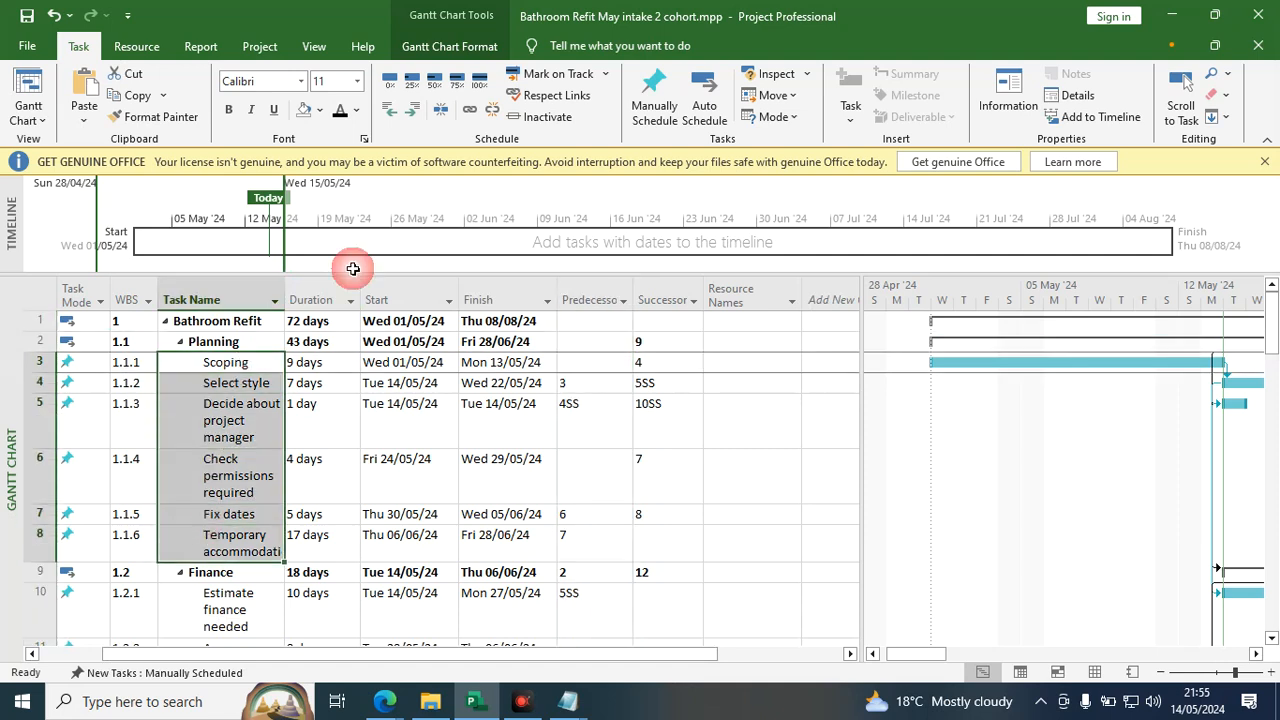
{"action": "left_click", "coordinate": [470, 112]}
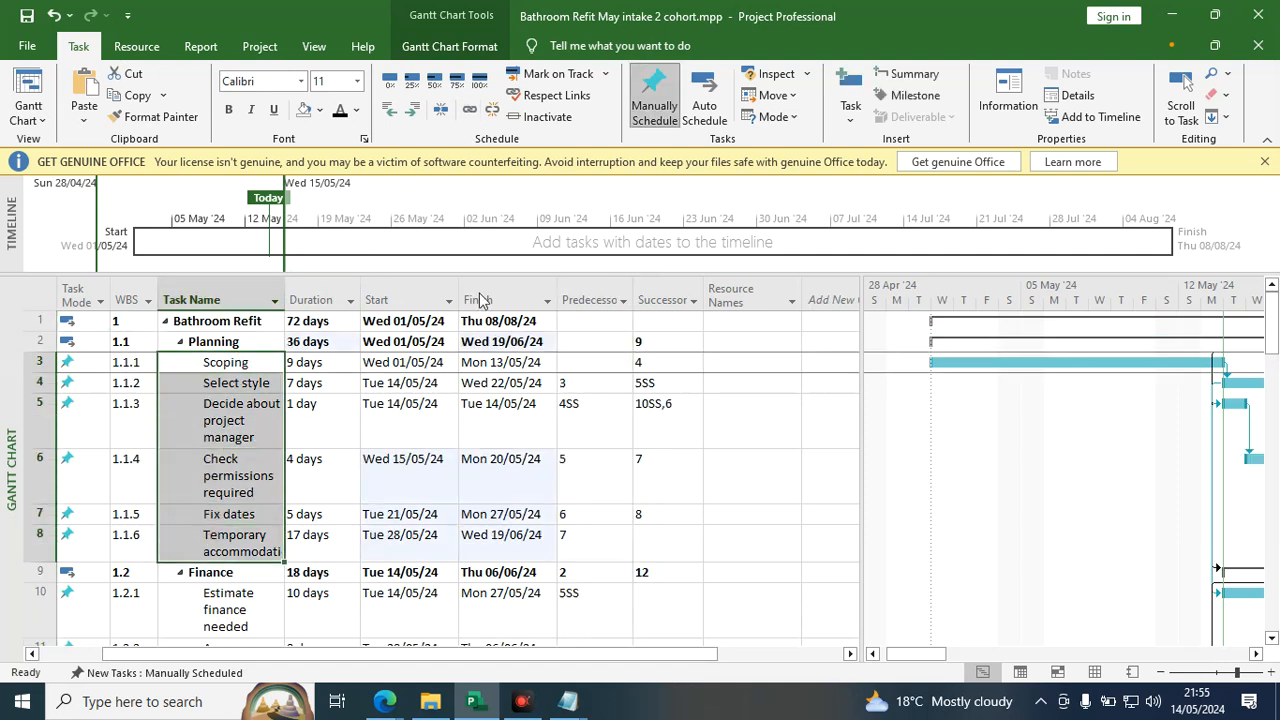
{"action": "scroll", "coordinate": [362, 496], "scroll_direction": "down", "scroll_amount": 3}
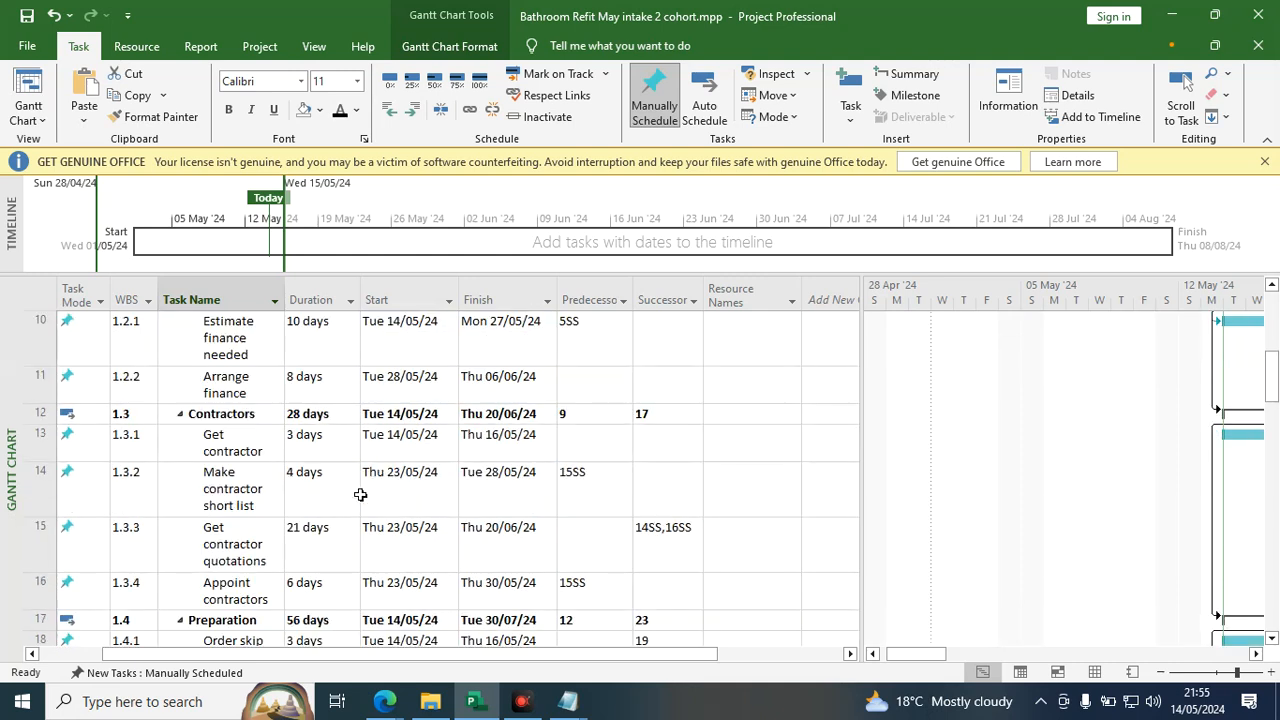
{"action": "scroll", "coordinate": [360, 495], "scroll_direction": "up", "scroll_amount": 4}
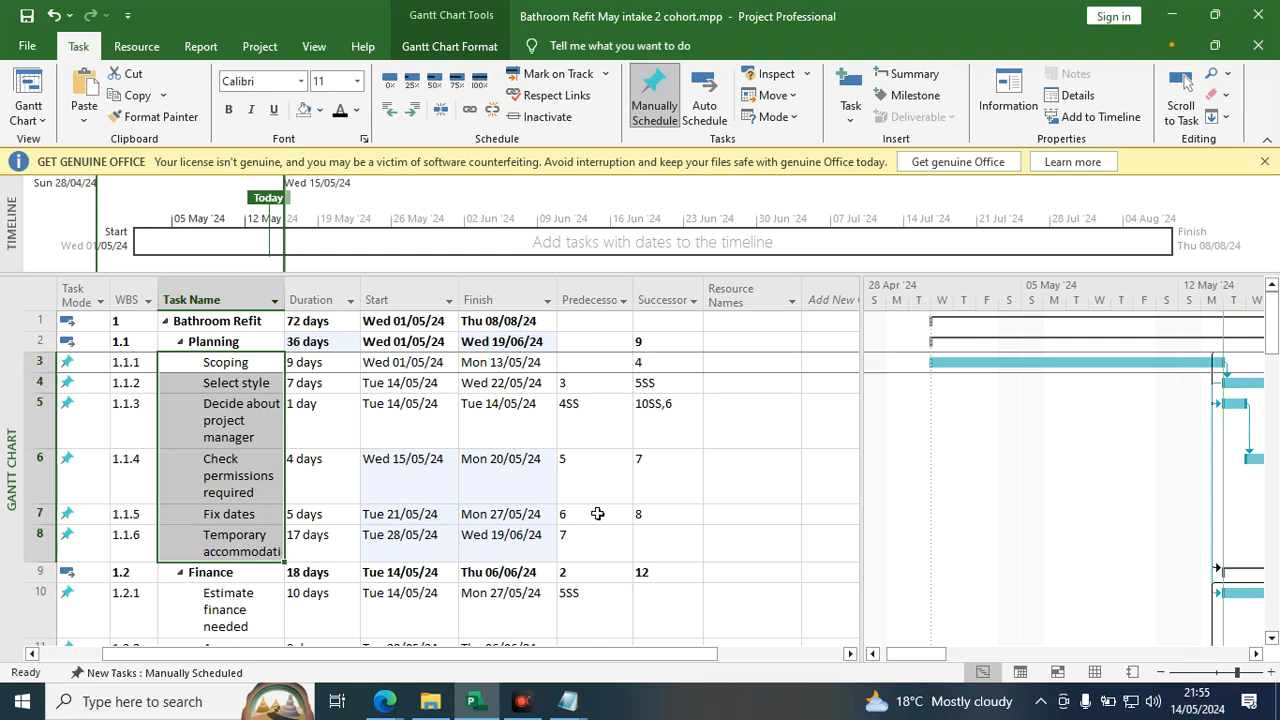
{"action": "scroll", "coordinate": [493, 520], "scroll_direction": "down", "scroll_amount": 2}
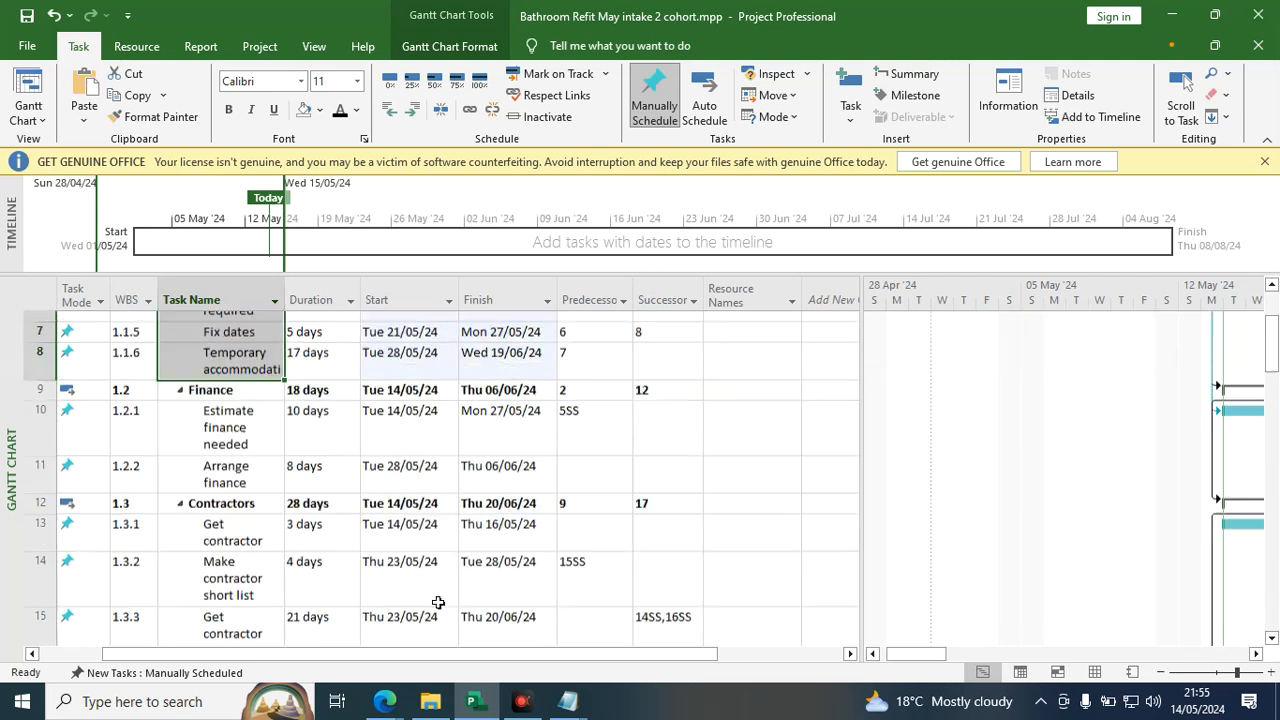
{"action": "scroll", "coordinate": [293, 381], "scroll_direction": "up", "scroll_amount": 3}
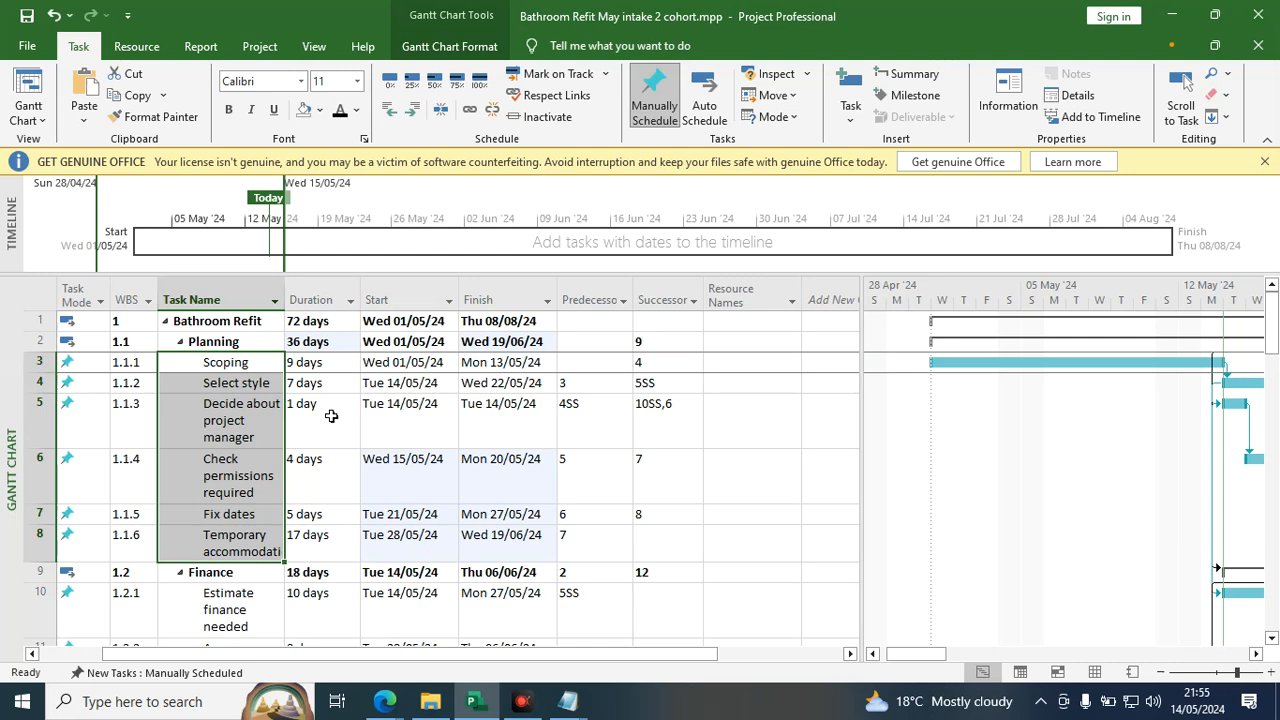
Review the Task Mode of all tasks from Bathroom Refit down to the Finish phase.
{"action": "left_click", "coordinate": [72, 296]}
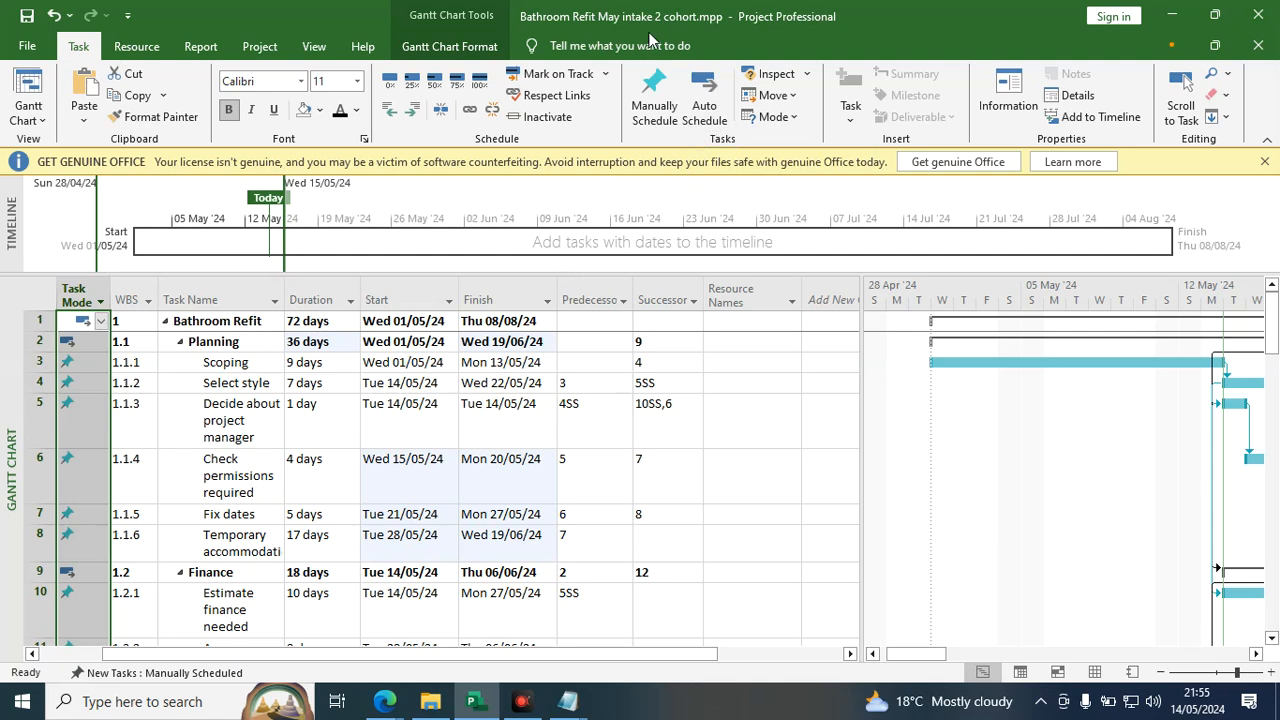
{"action": "scroll", "coordinate": [169, 409], "scroll_direction": "down", "scroll_amount": 1}
{"action": "scroll", "coordinate": [179, 456], "scroll_direction": "down", "scroll_amount": 10}
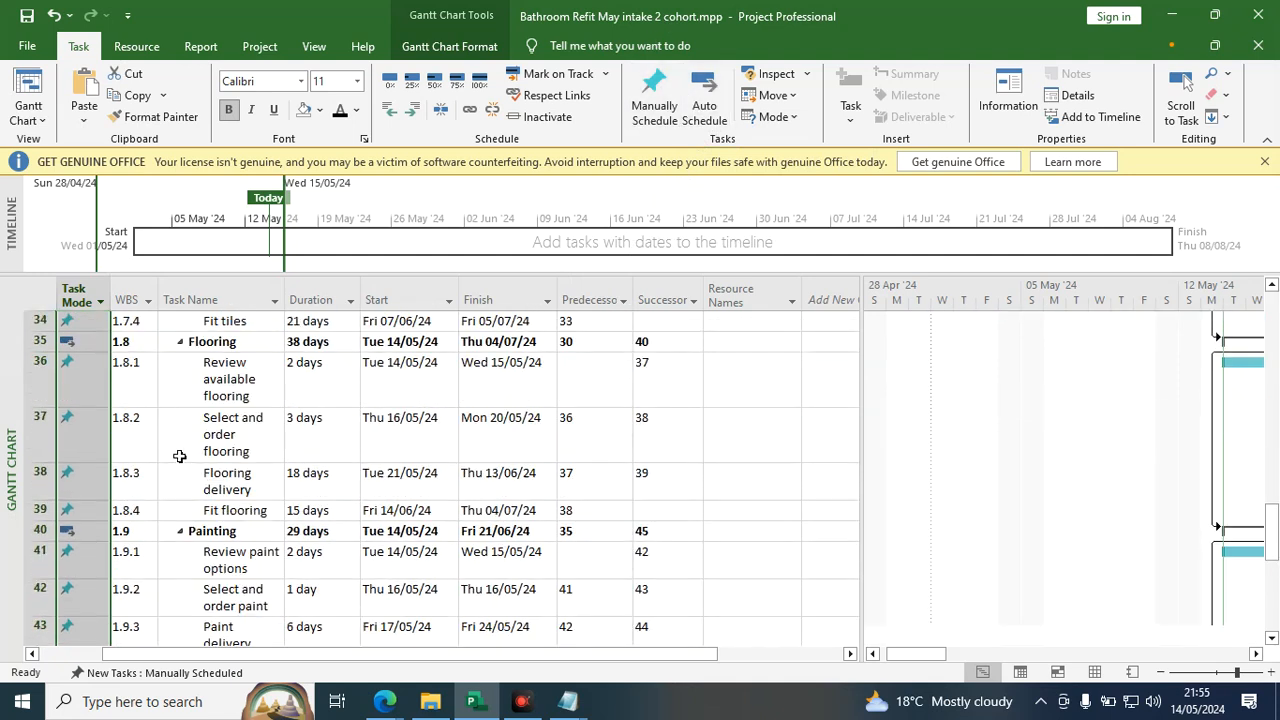
{"action": "scroll", "coordinate": [179, 456], "scroll_direction": "down", "scroll_amount": 5}
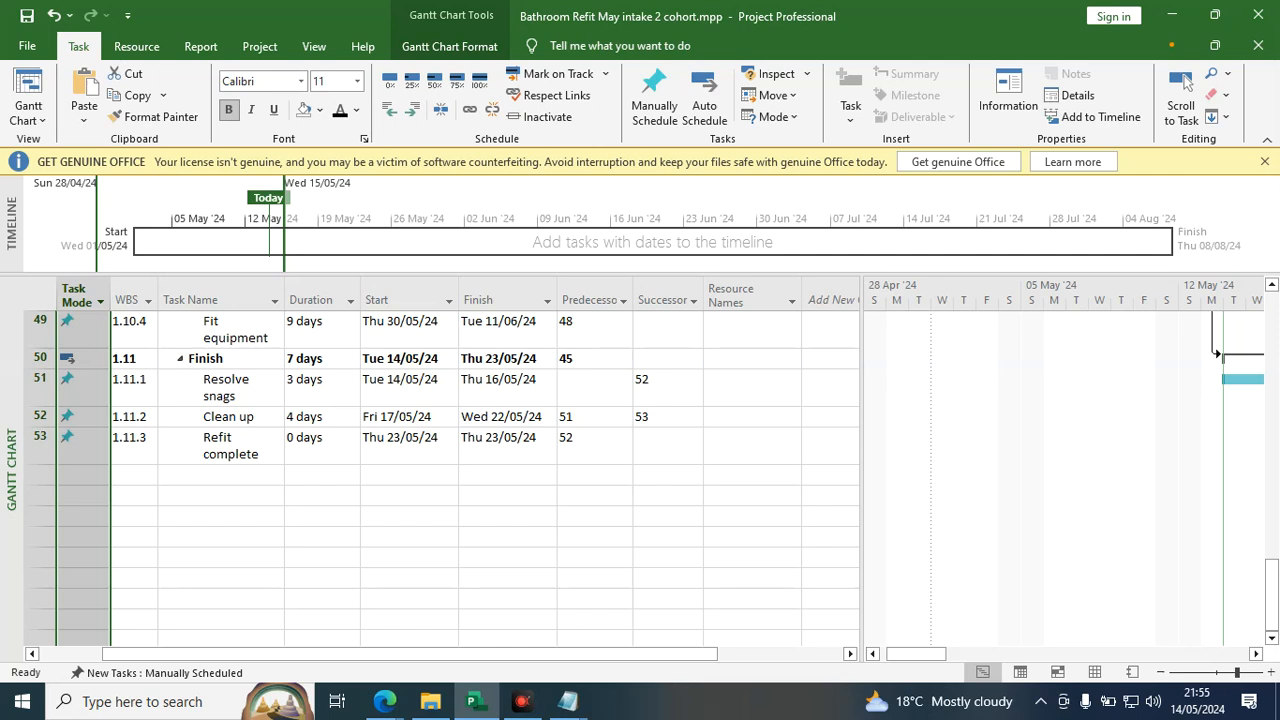
{"action": "scroll", "coordinate": [122, 400], "scroll_direction": "up", "scroll_amount": 2}
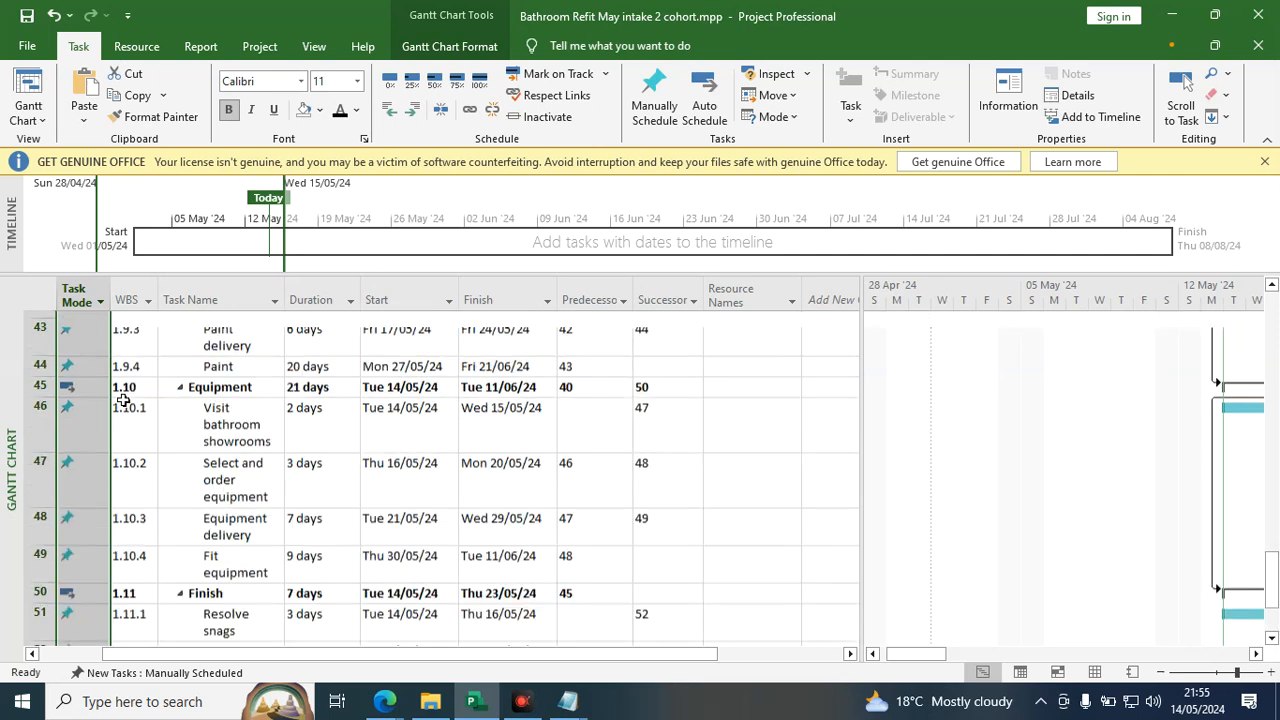
{"action": "scroll", "coordinate": [122, 400], "scroll_direction": "up", "scroll_amount": 10}
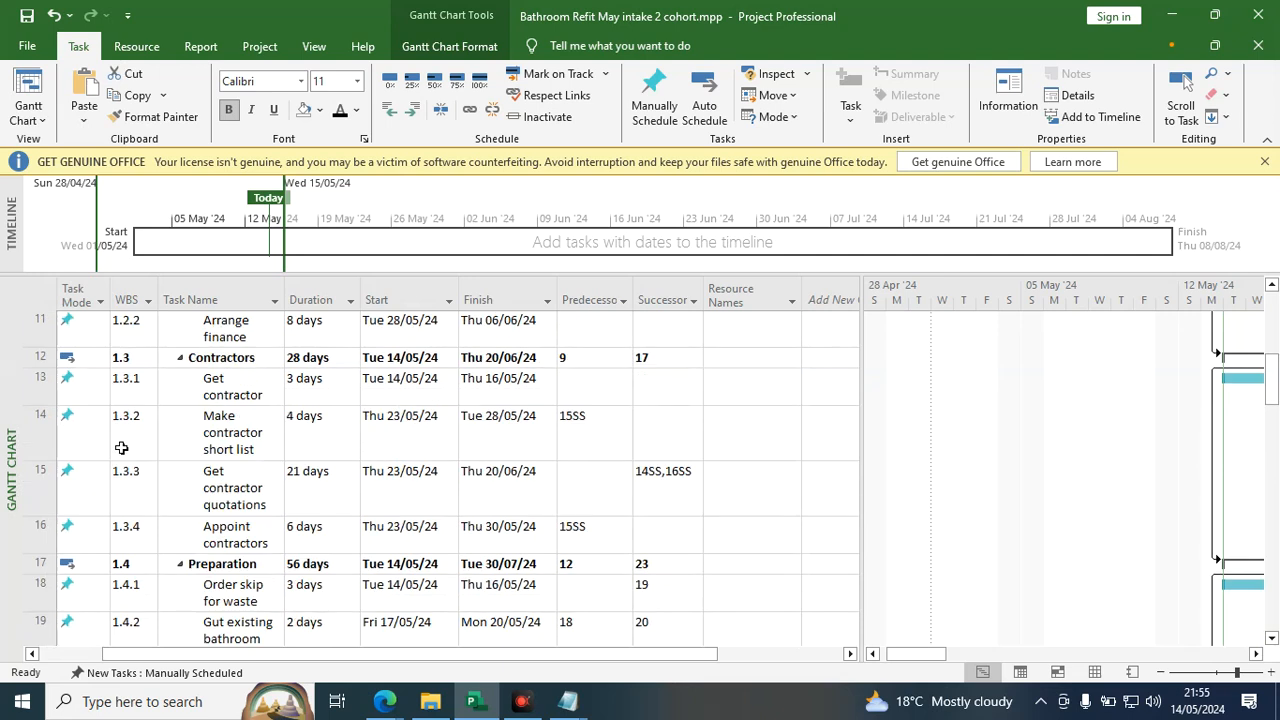
{"action": "scroll", "coordinate": [122, 448], "scroll_direction": "up", "scroll_amount": 3}
Set the task mode of the Scoping and Select style tasks to Auto Scheduled.
{"action": "left_click", "coordinate": [88, 361]}
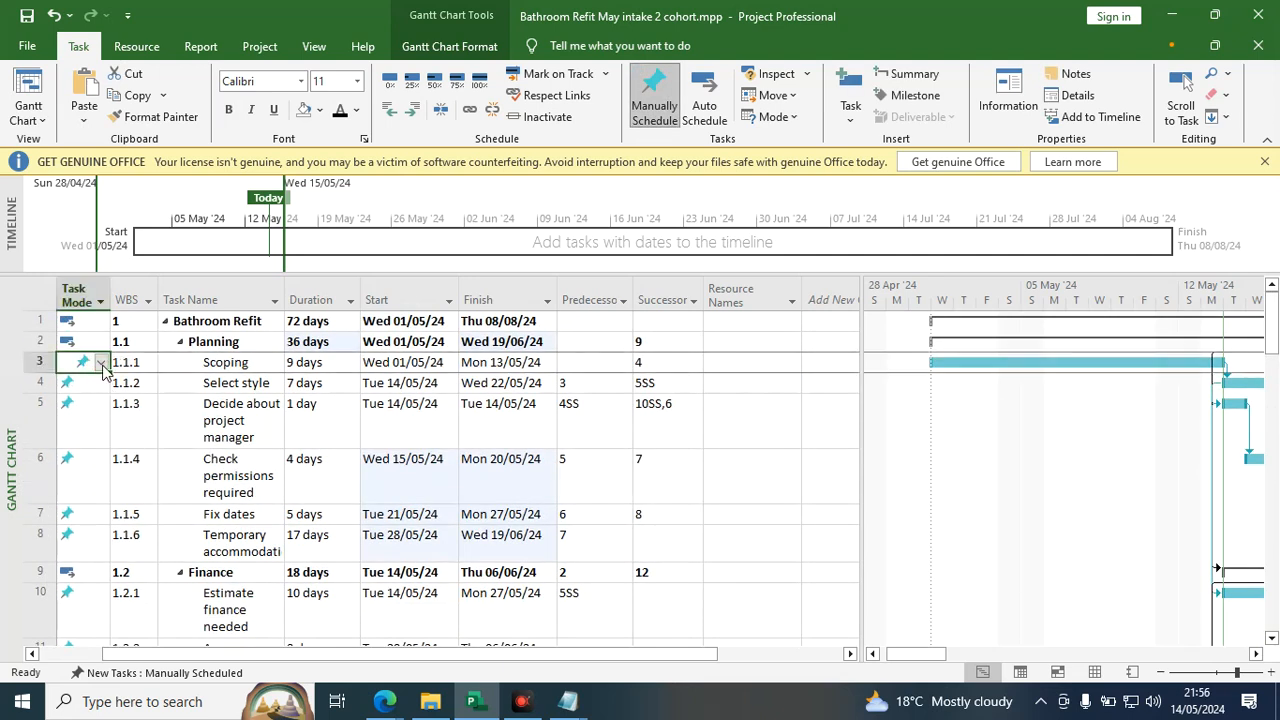
{"action": "left_click", "coordinate": [103, 369]}
{"action": "left_click", "coordinate": [88, 394]}
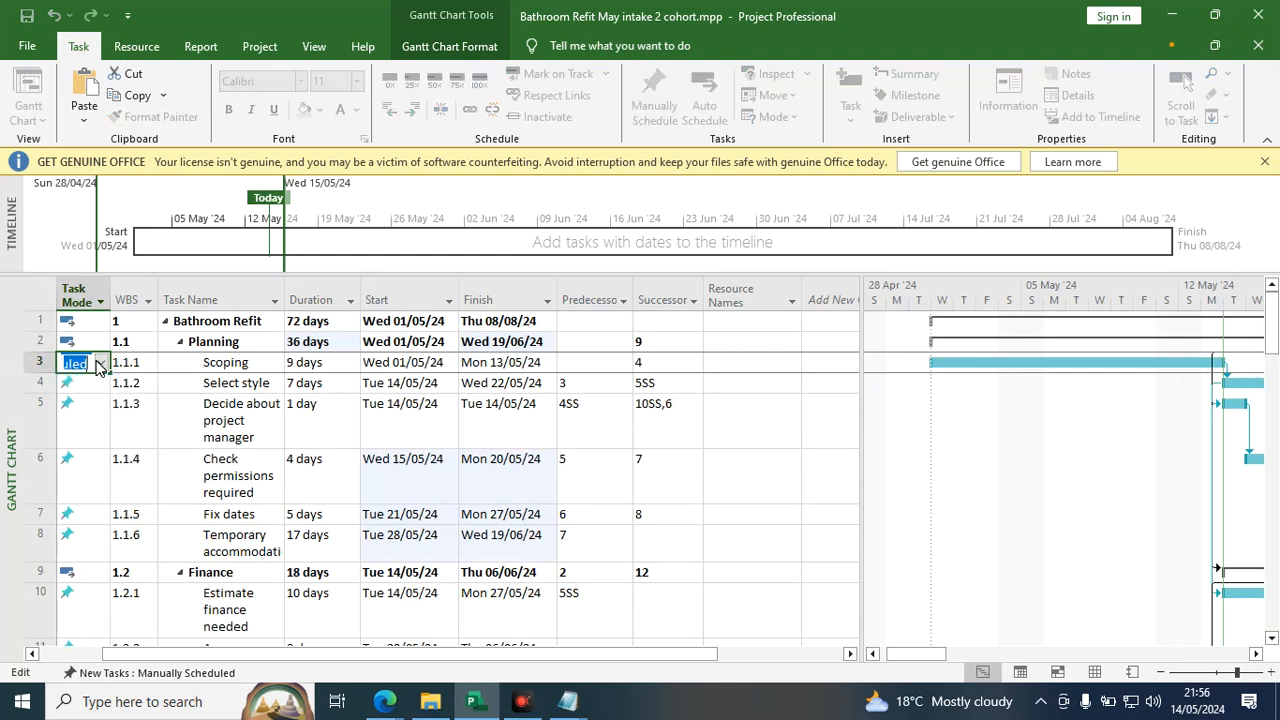
{"action": "left_click", "coordinate": [100, 366]}
{"action": "left_click", "coordinate": [88, 394]}
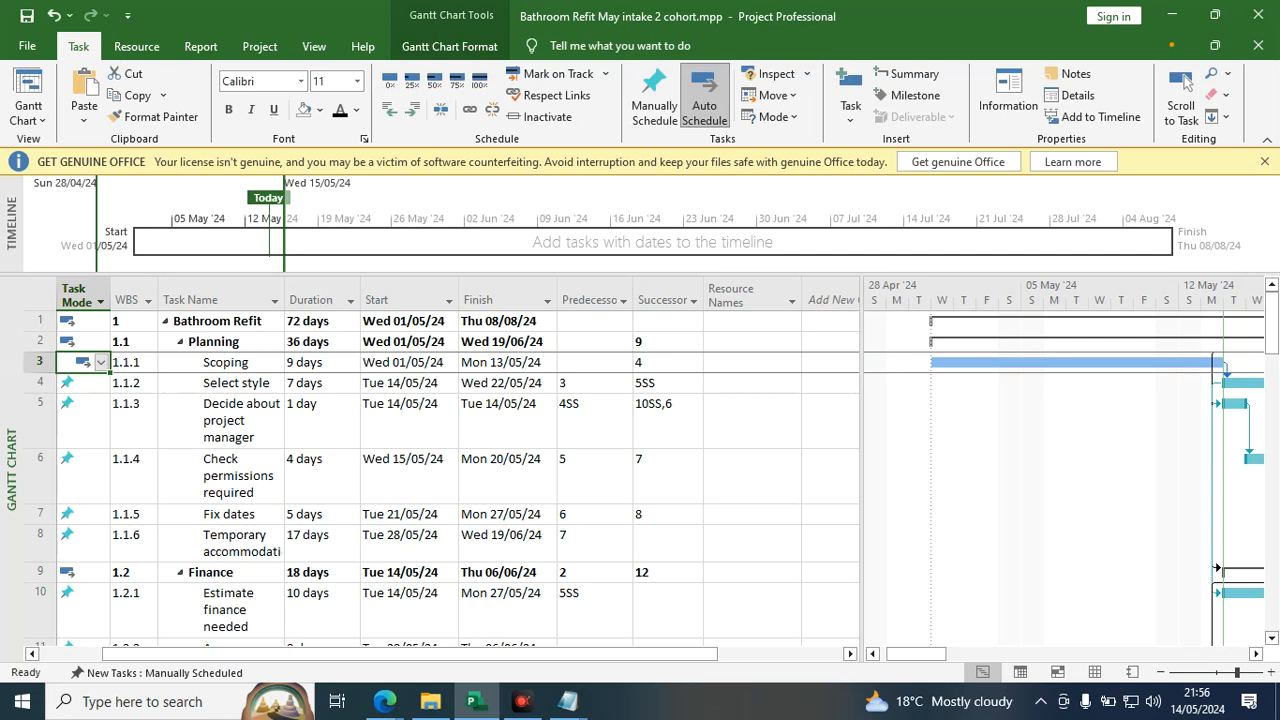
{"action": "left_click", "coordinate": [80, 383]}
{"action": "left_click", "coordinate": [95, 381]}
{"action": "left_click", "coordinate": [99, 383]}
{"action": "left_click", "coordinate": [90, 414]}
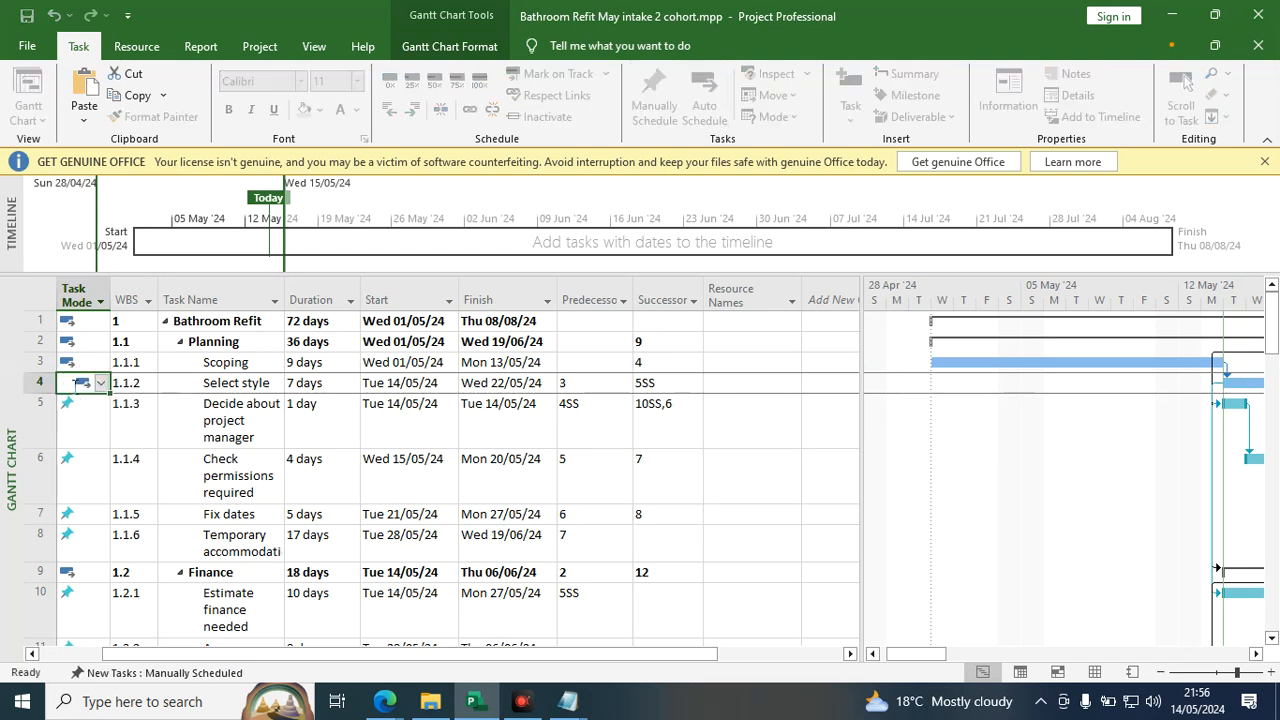
Switch every task in the Task Mode column to Auto Schedule.
{"action": "left_click", "coordinate": [80, 290]}
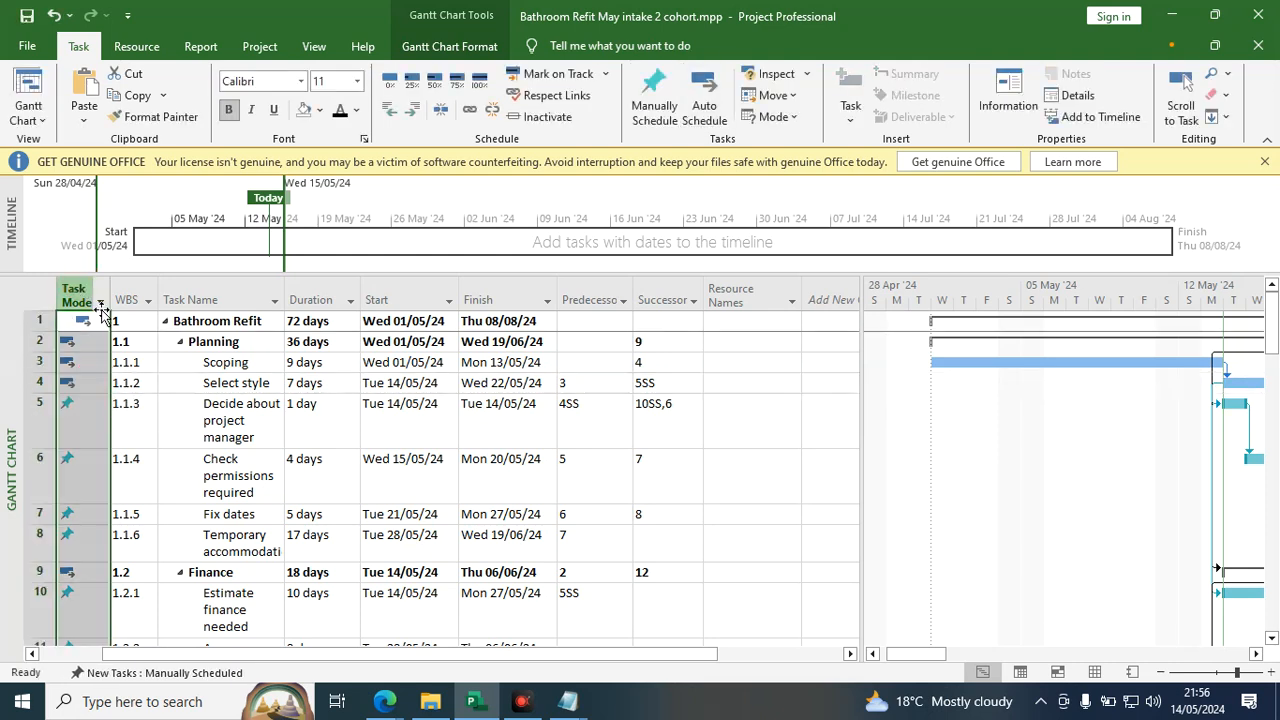
{"action": "left_click", "coordinate": [690, 98]}
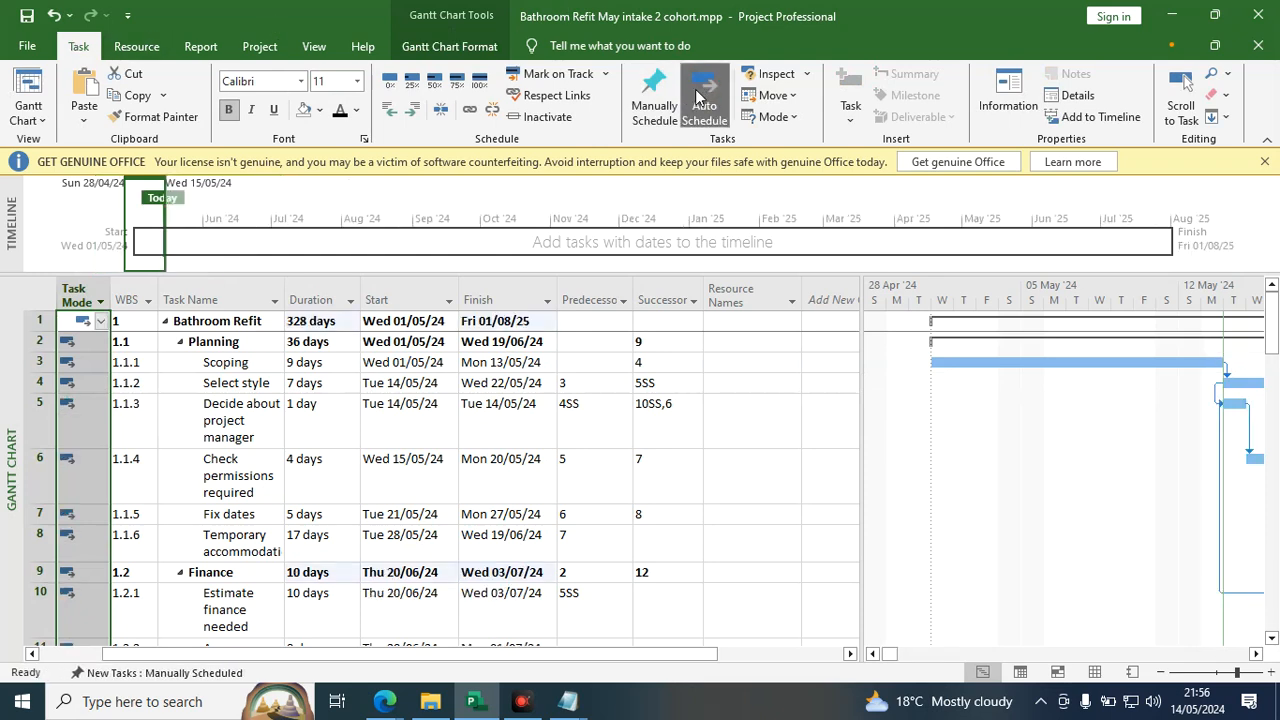
Examine the start and finish dates across the project phases and the linked task bars in the Gantt chart.
{"action": "scroll", "coordinate": [359, 442], "scroll_direction": "down", "scroll_amount": 1}
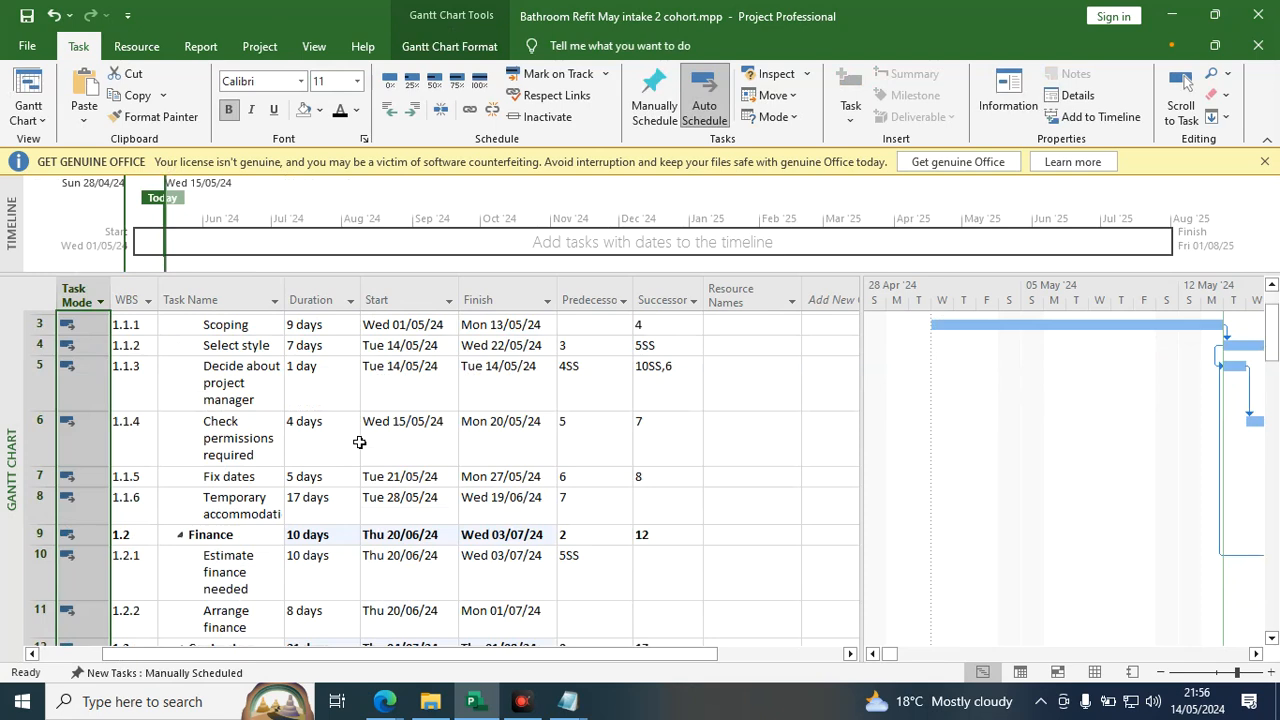
{"action": "scroll", "coordinate": [359, 442], "scroll_direction": "down", "scroll_amount": 6}
{"action": "scroll", "coordinate": [360, 435], "scroll_direction": "down", "scroll_amount": 5}
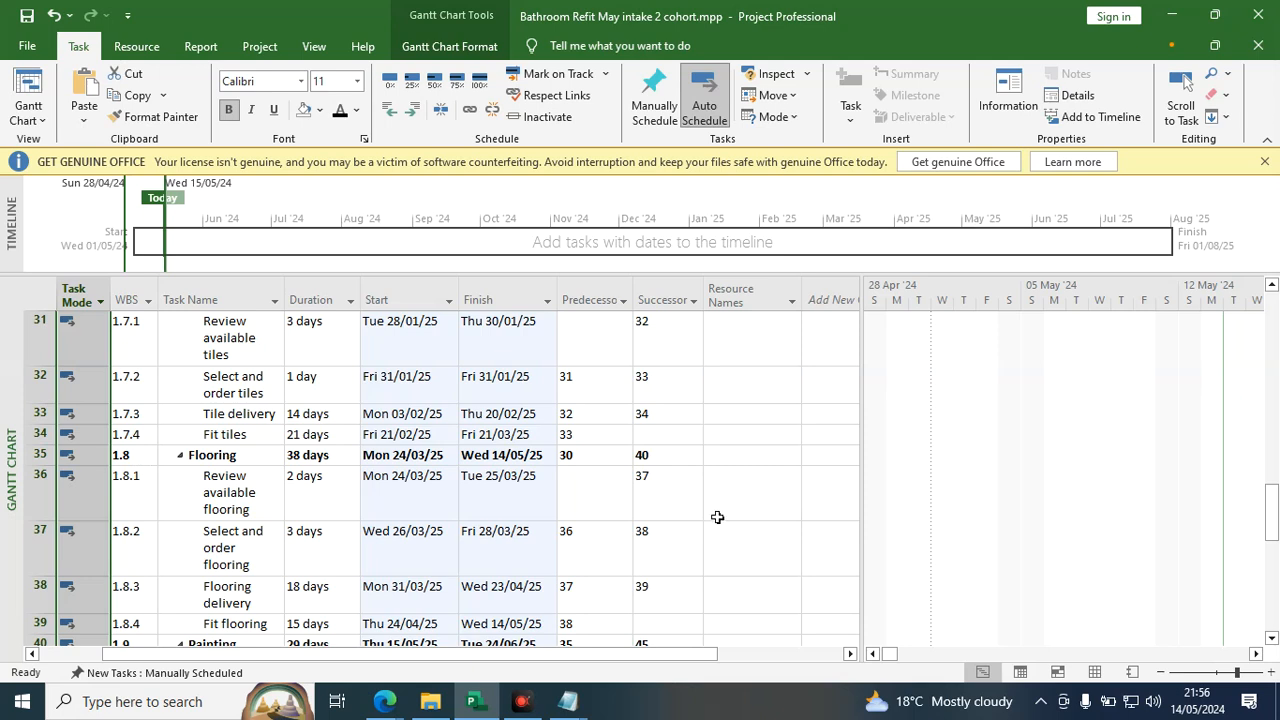
{"action": "scroll", "coordinate": [630, 505], "scroll_direction": "up", "scroll_amount": 5}
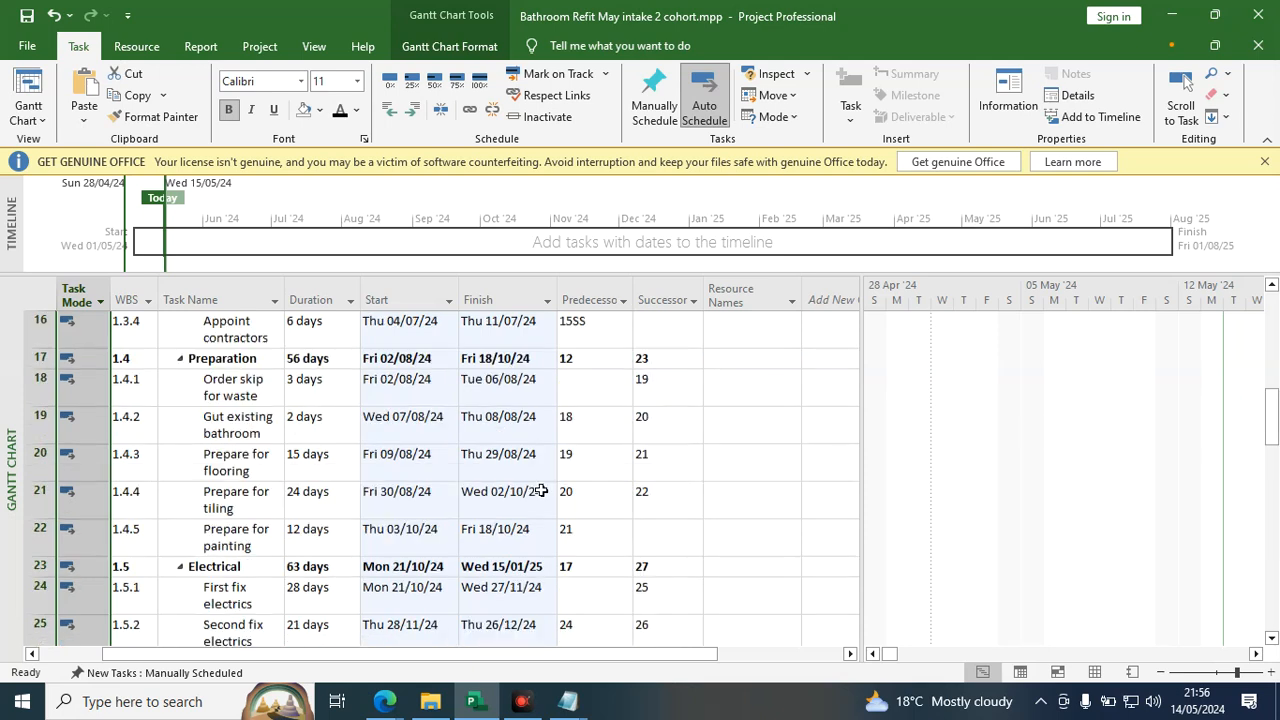
{"action": "scroll", "coordinate": [540, 490], "scroll_direction": "up", "scroll_amount": 5}
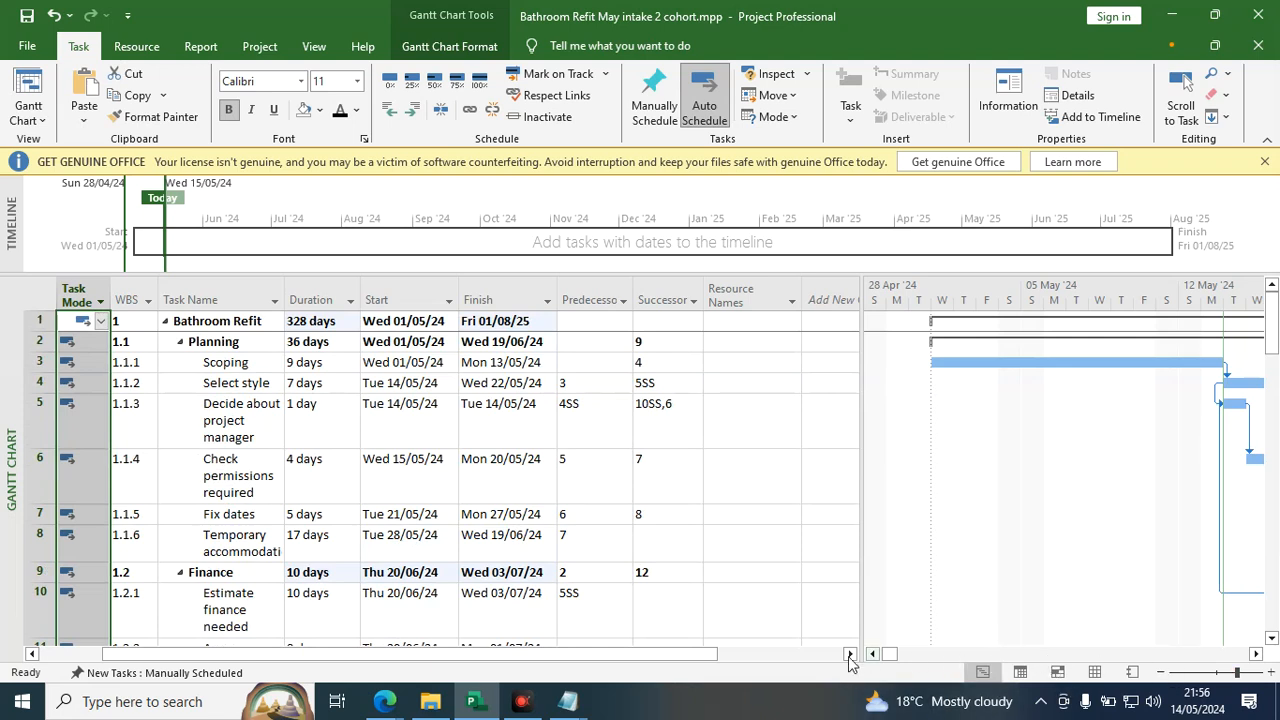
{"action": "left_click_drag", "start_coordinate": [883, 656], "coordinate": [908, 608]}
{"action": "scroll", "coordinate": [952, 550], "scroll_direction": "down", "scroll_amount": 1}
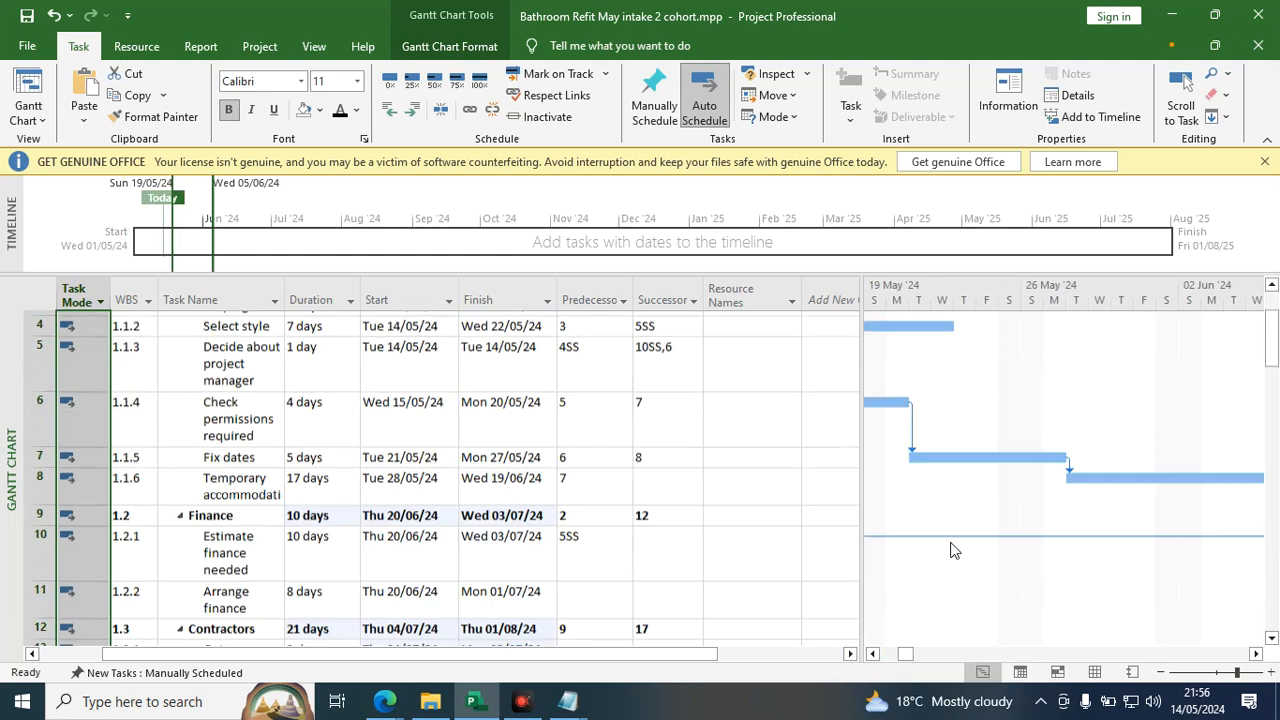
{"action": "scroll", "coordinate": [995, 500], "scroll_direction": "down", "scroll_amount": 1}
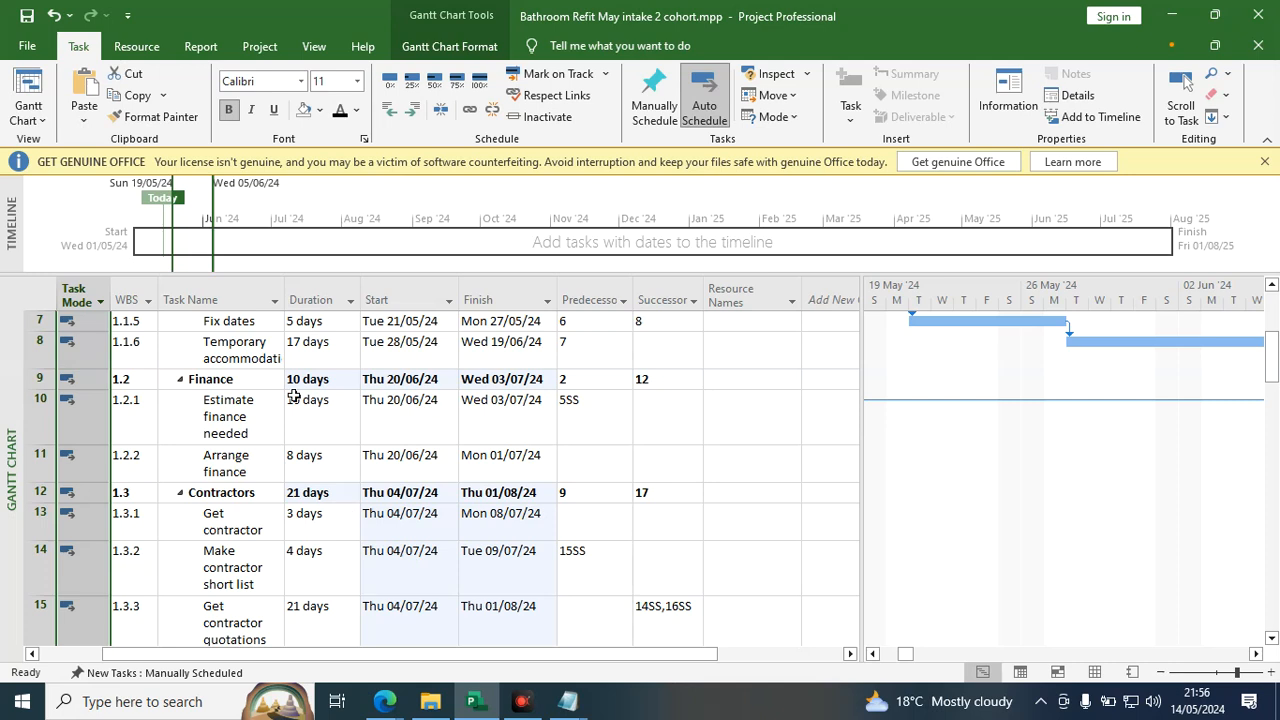
{"action": "scroll", "coordinate": [1006, 503], "scroll_direction": "up", "scroll_amount": 2}
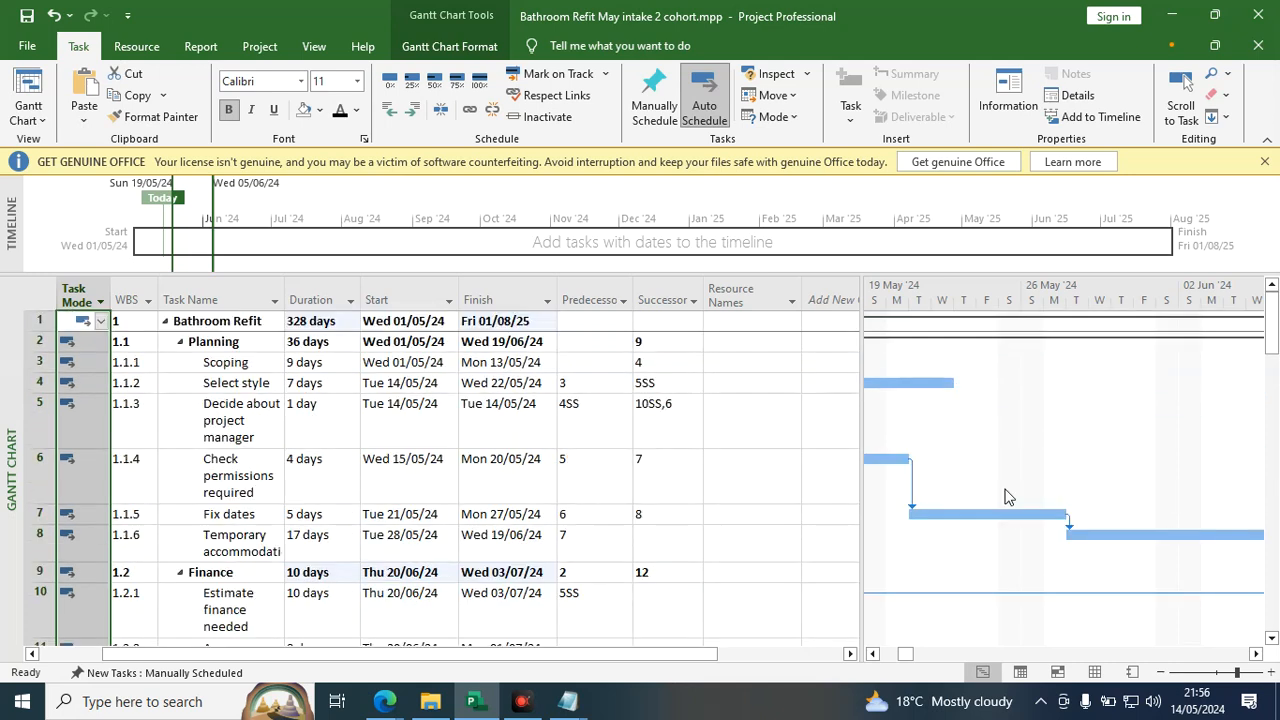
Review the predecessor and successor links and dates of the tasks from Planning through Contractors.
{"action": "left_click_drag", "start_coordinate": [905, 660], "coordinate": [900, 656]}
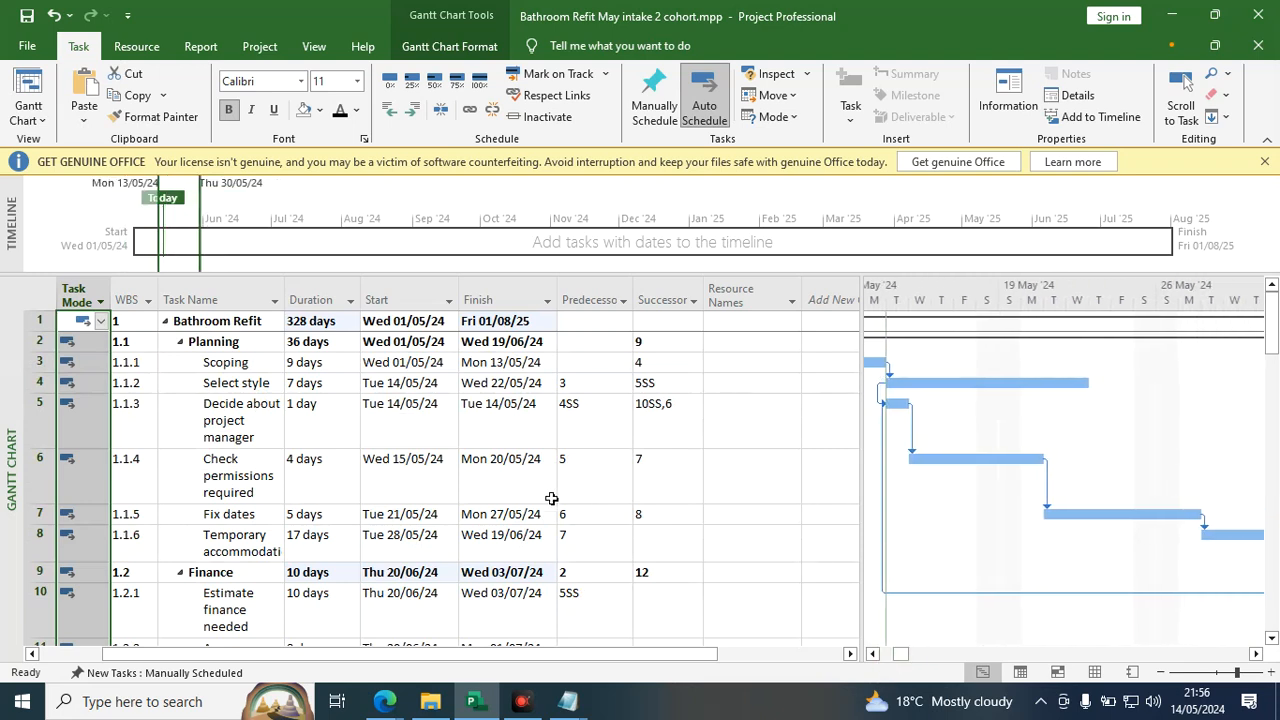
{"action": "scroll", "coordinate": [562, 534], "scroll_direction": "down", "scroll_amount": 5}
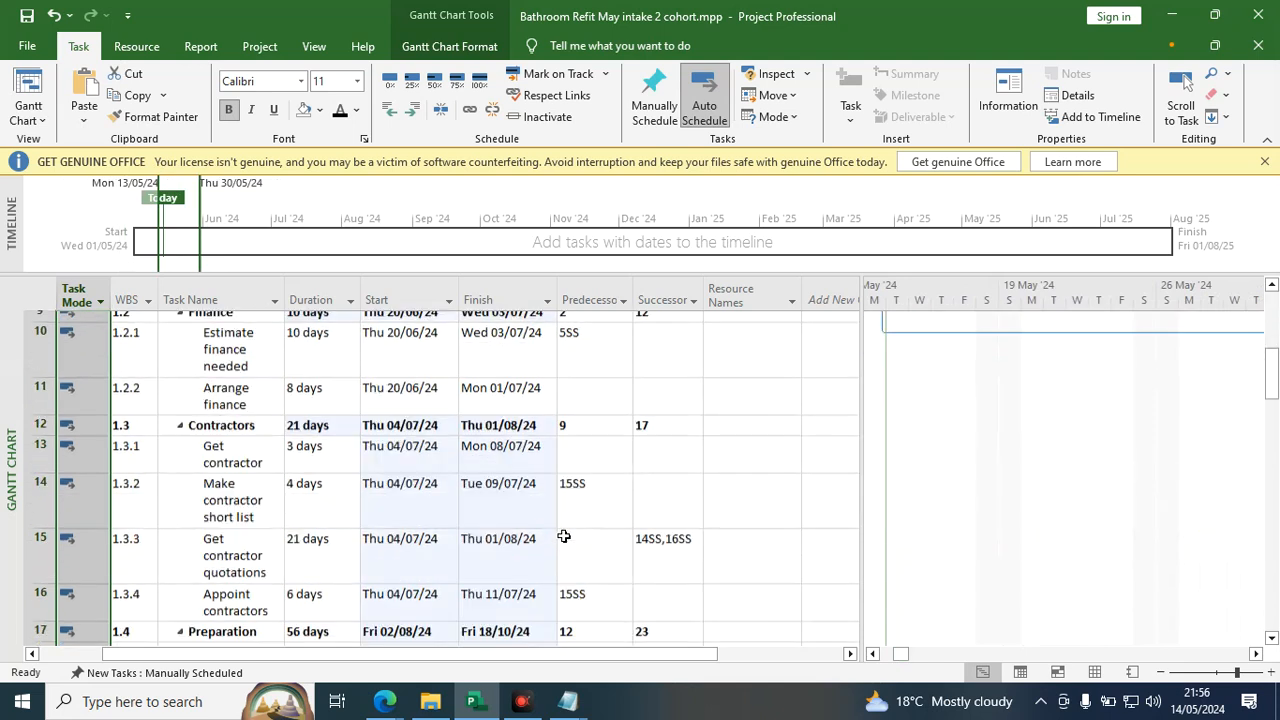
{"action": "scroll", "coordinate": [575, 508], "scroll_direction": "down", "scroll_amount": 1}
{"action": "scroll", "coordinate": [564, 509], "scroll_direction": "up", "scroll_amount": 3}
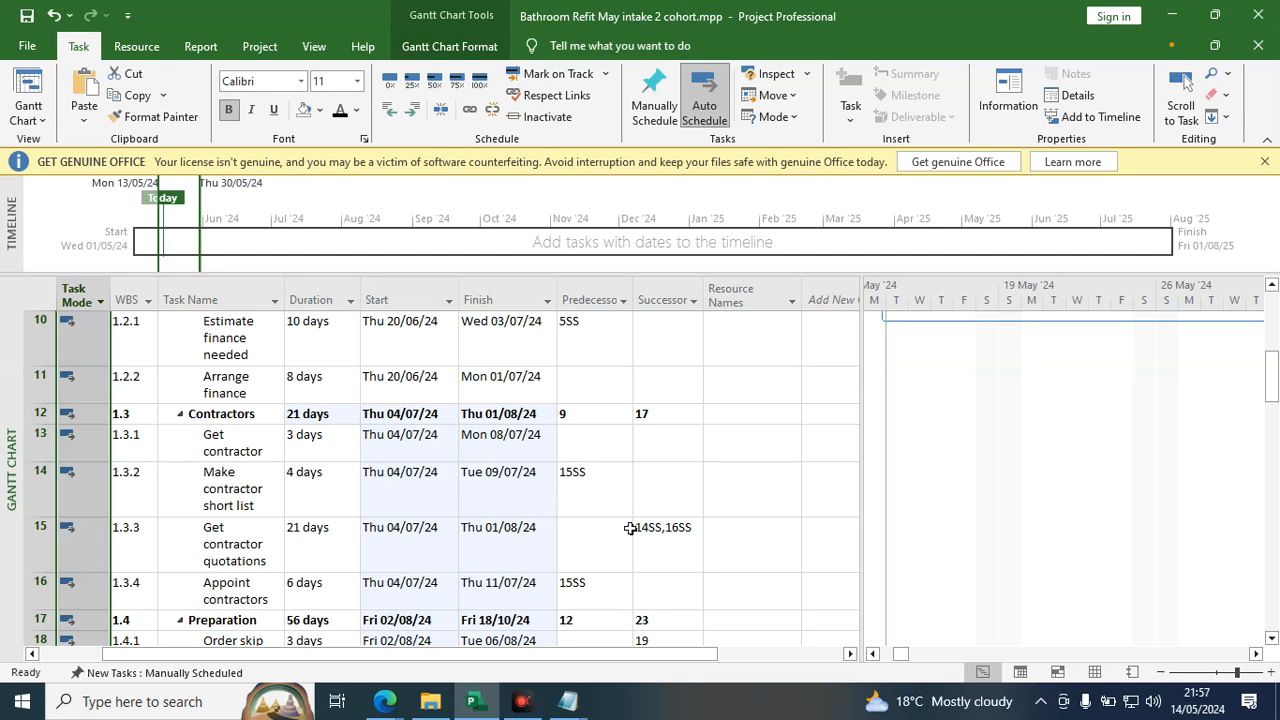
{"action": "scroll", "coordinate": [630, 530], "scroll_direction": "up", "scroll_amount": 1}
{"action": "scroll", "coordinate": [625, 490], "scroll_direction": "up", "scroll_amount": 4}
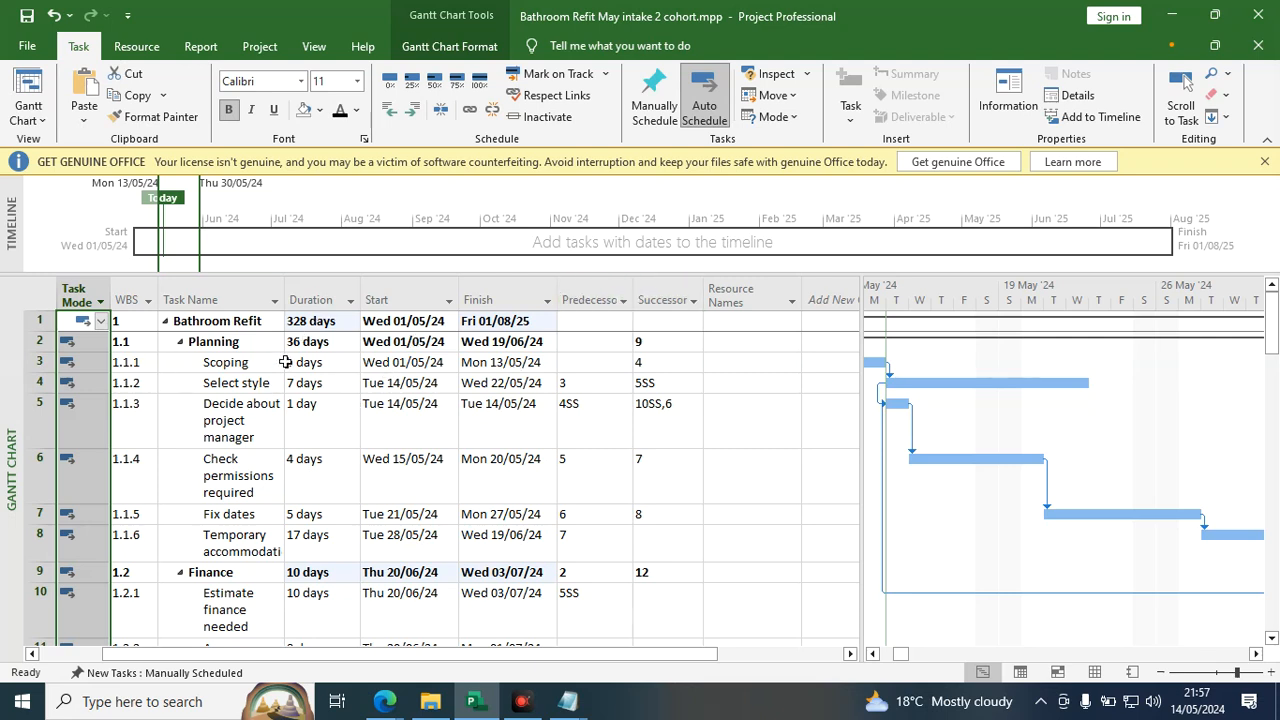
Select the Resource Names column and look through the Planning, Finance and Contractors tasks with regard to their resources.
{"action": "left_click", "coordinate": [762, 292]}
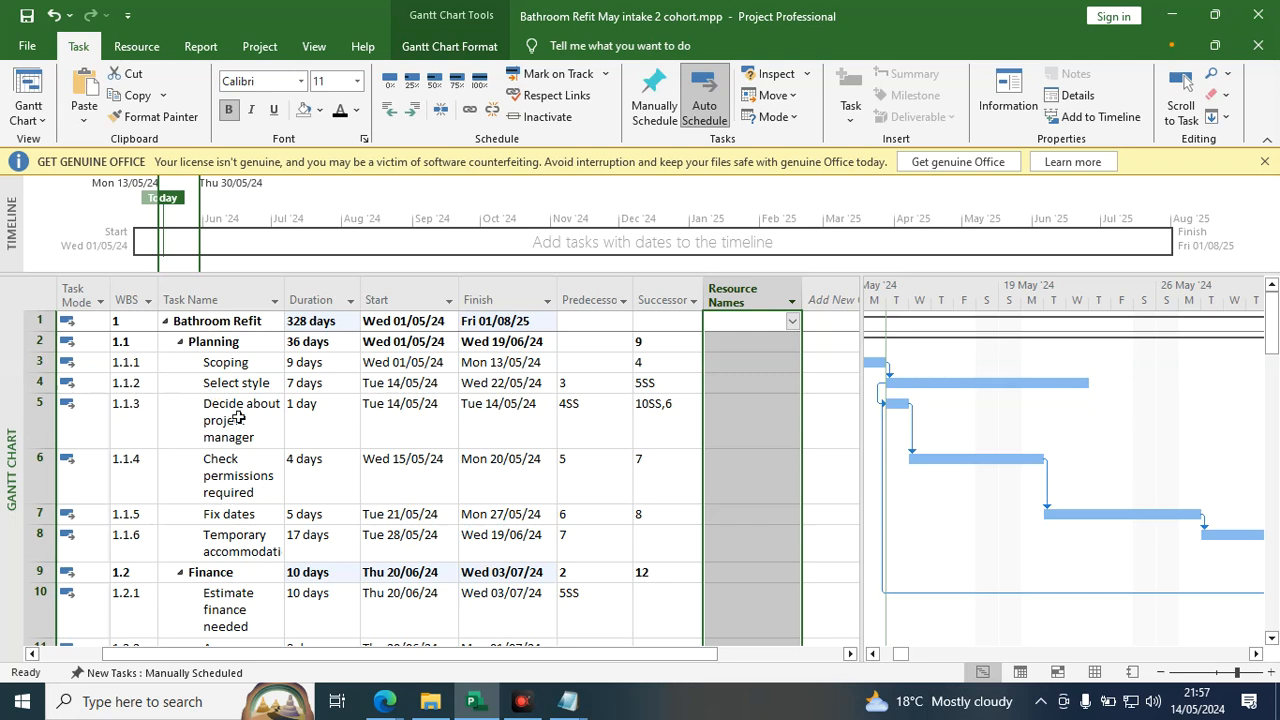
{"action": "scroll", "coordinate": [250, 446], "scroll_direction": "down", "scroll_amount": 3}
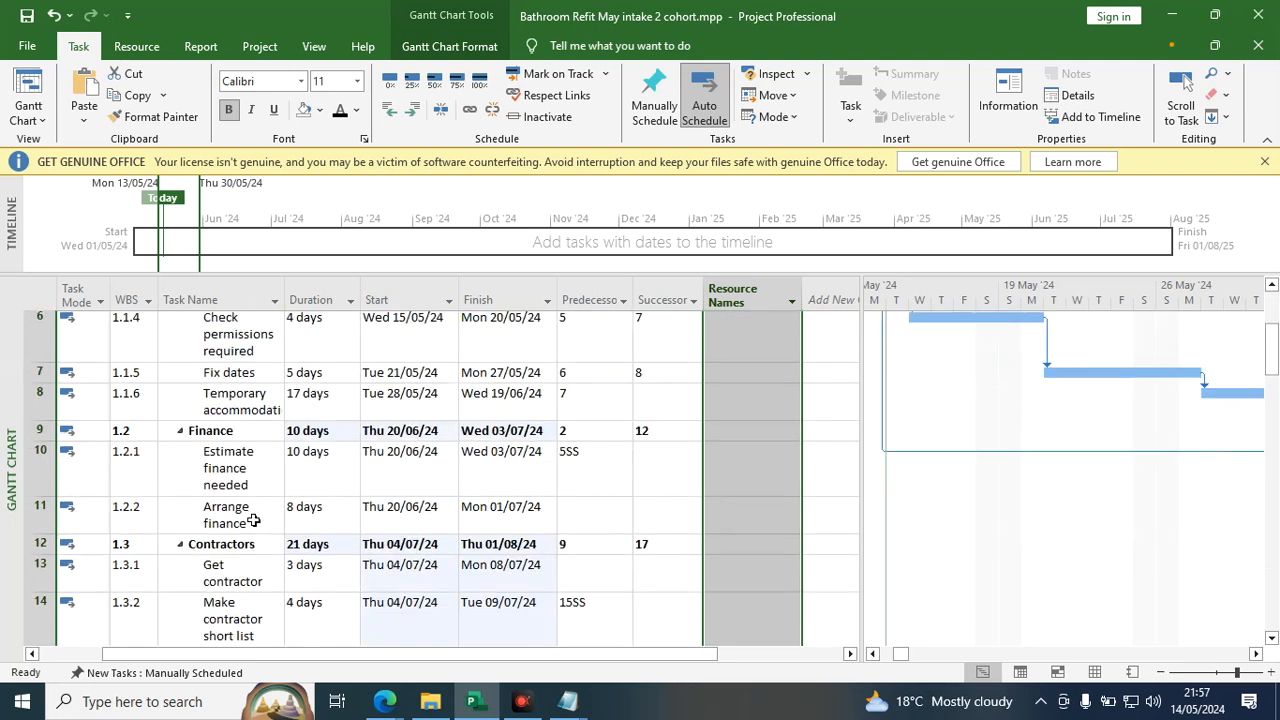
{"action": "scroll", "coordinate": [253, 520], "scroll_direction": "down", "scroll_amount": 3}
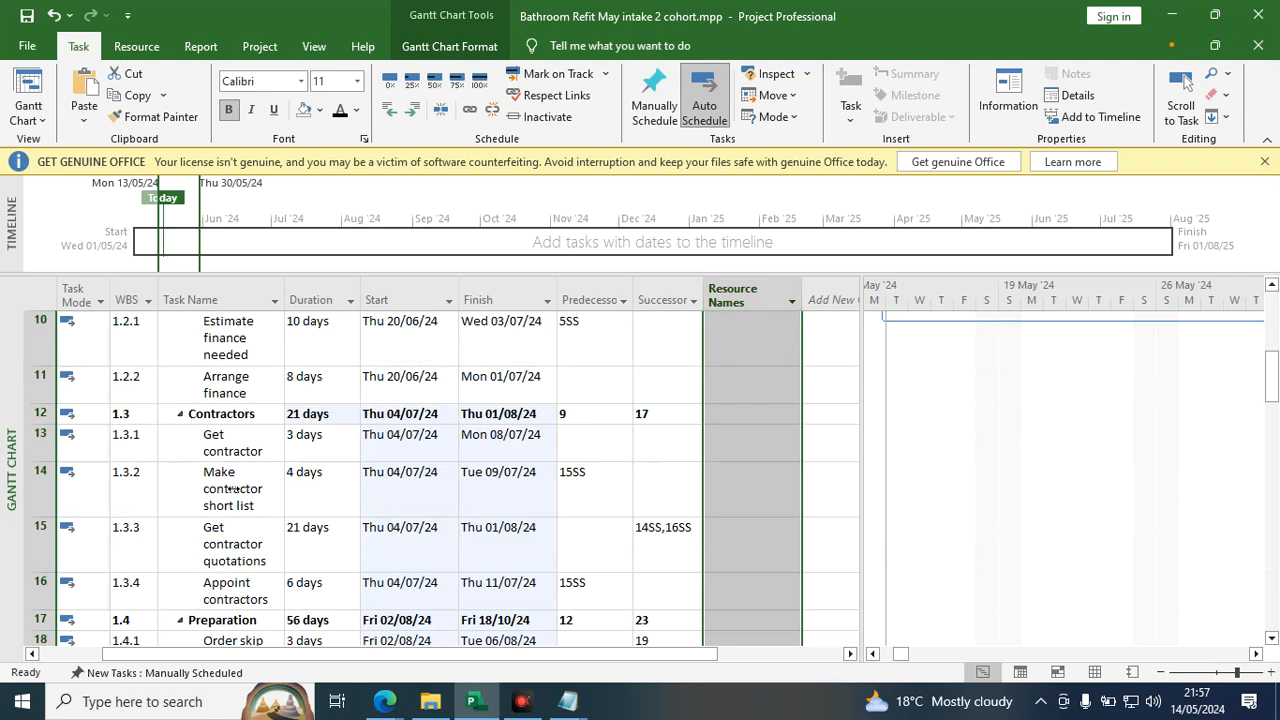
{"action": "scroll", "coordinate": [250, 389], "scroll_direction": "up", "scroll_amount": 6}
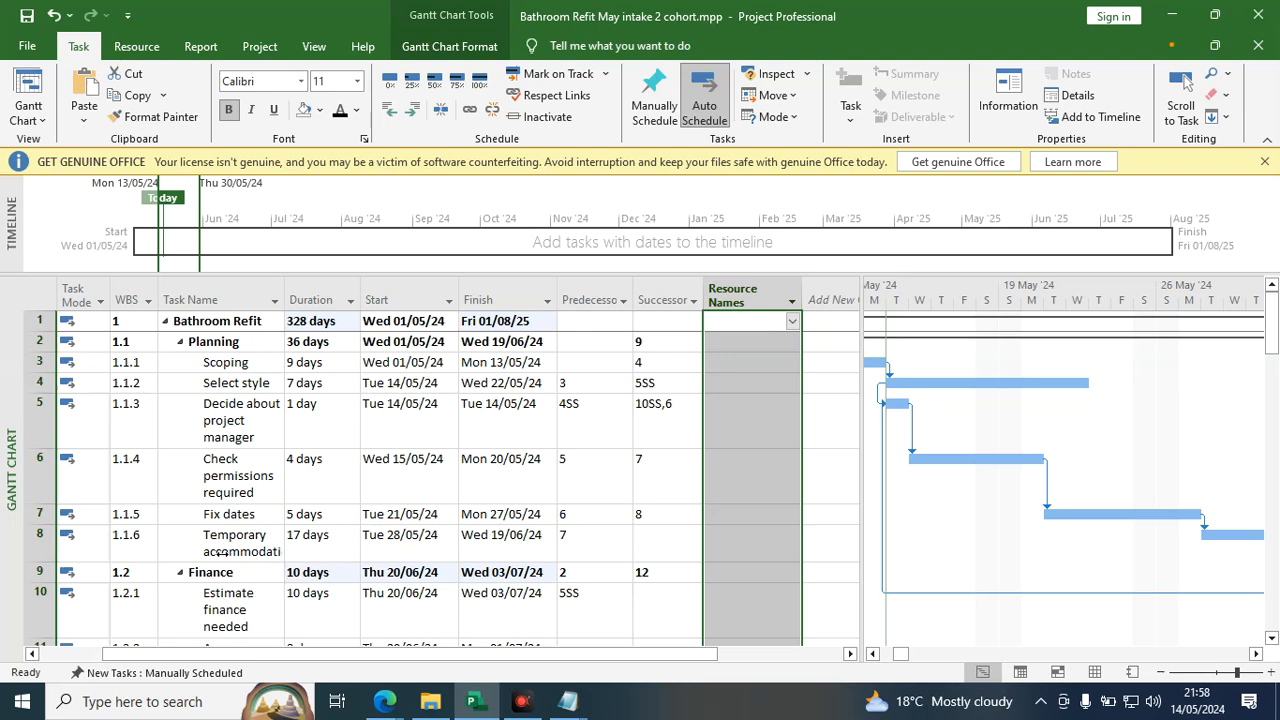
{"action": "scroll", "coordinate": [300, 465], "scroll_direction": "down", "scroll_amount": 4}
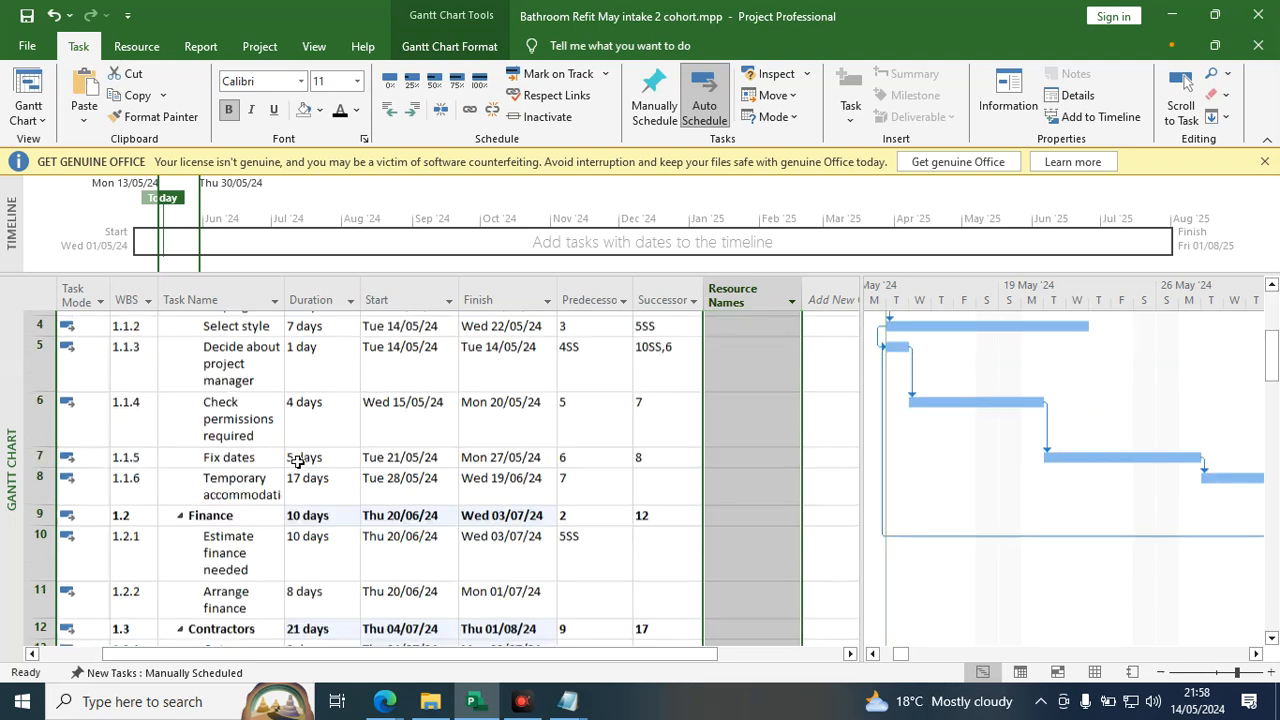
{"action": "scroll", "coordinate": [311, 460], "scroll_direction": "up", "scroll_amount": 1}
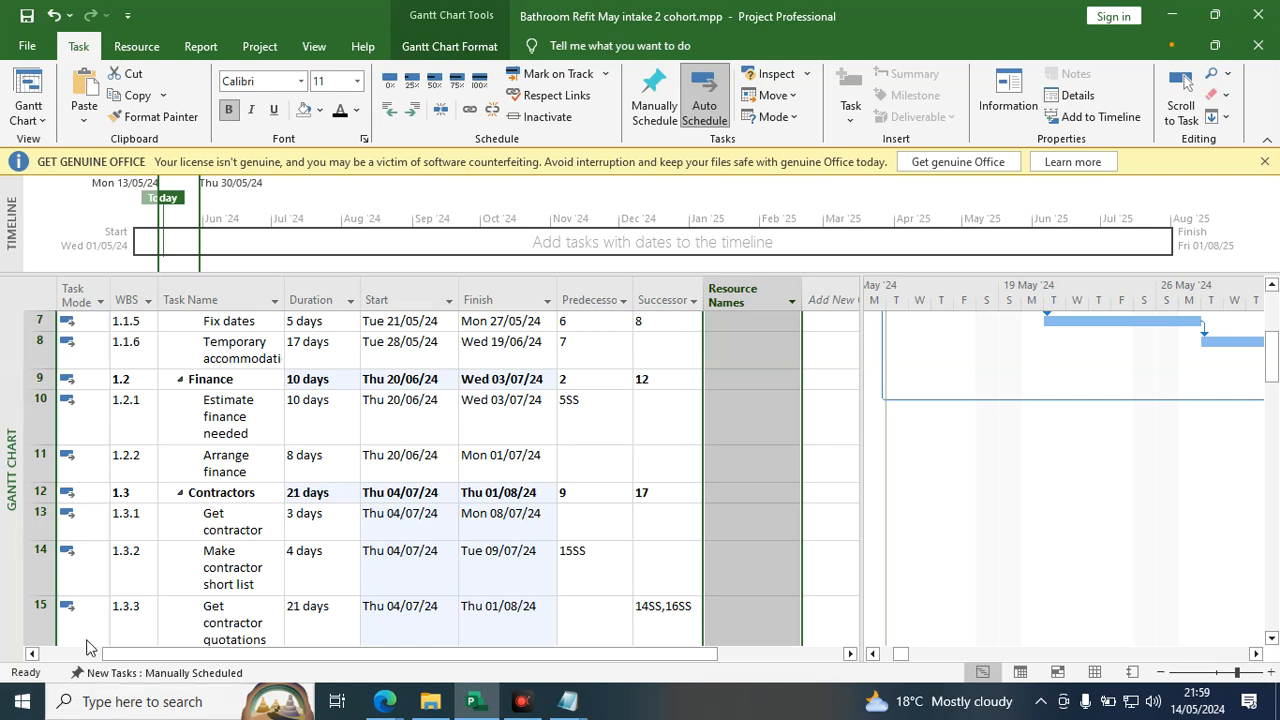
{"action": "scroll", "coordinate": [240, 521], "scroll_direction": "up", "scroll_amount": 5}
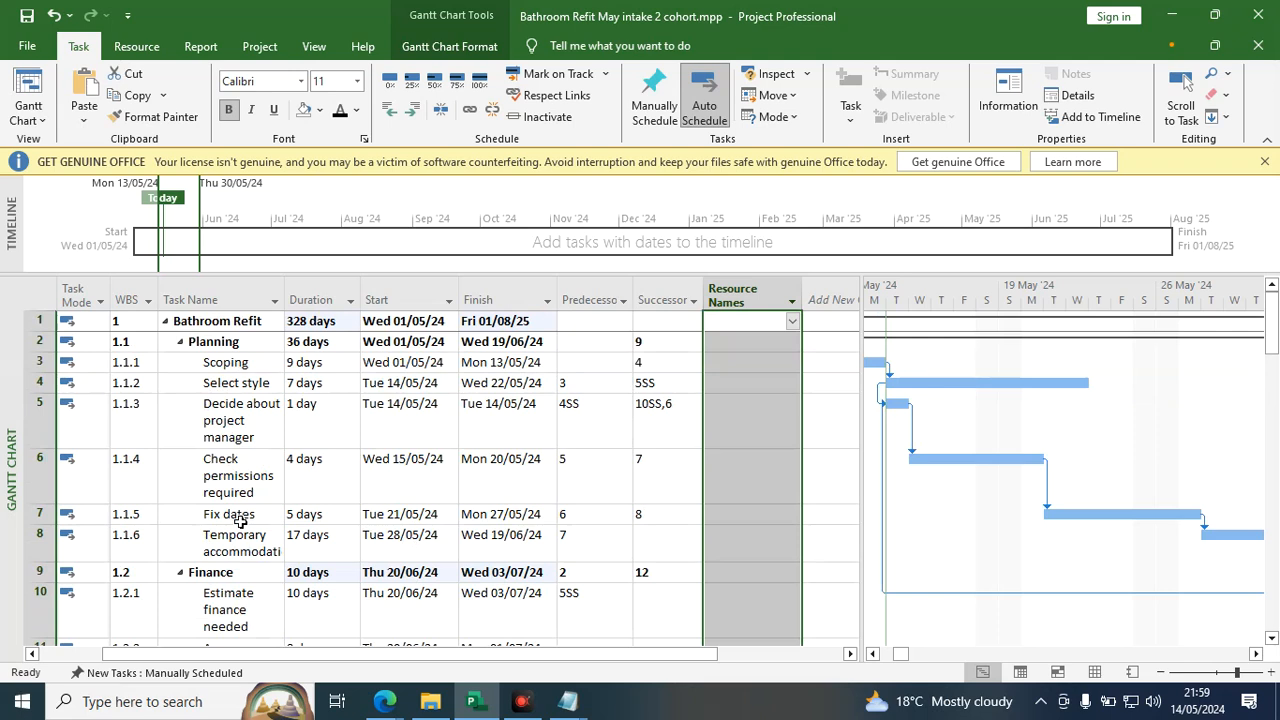